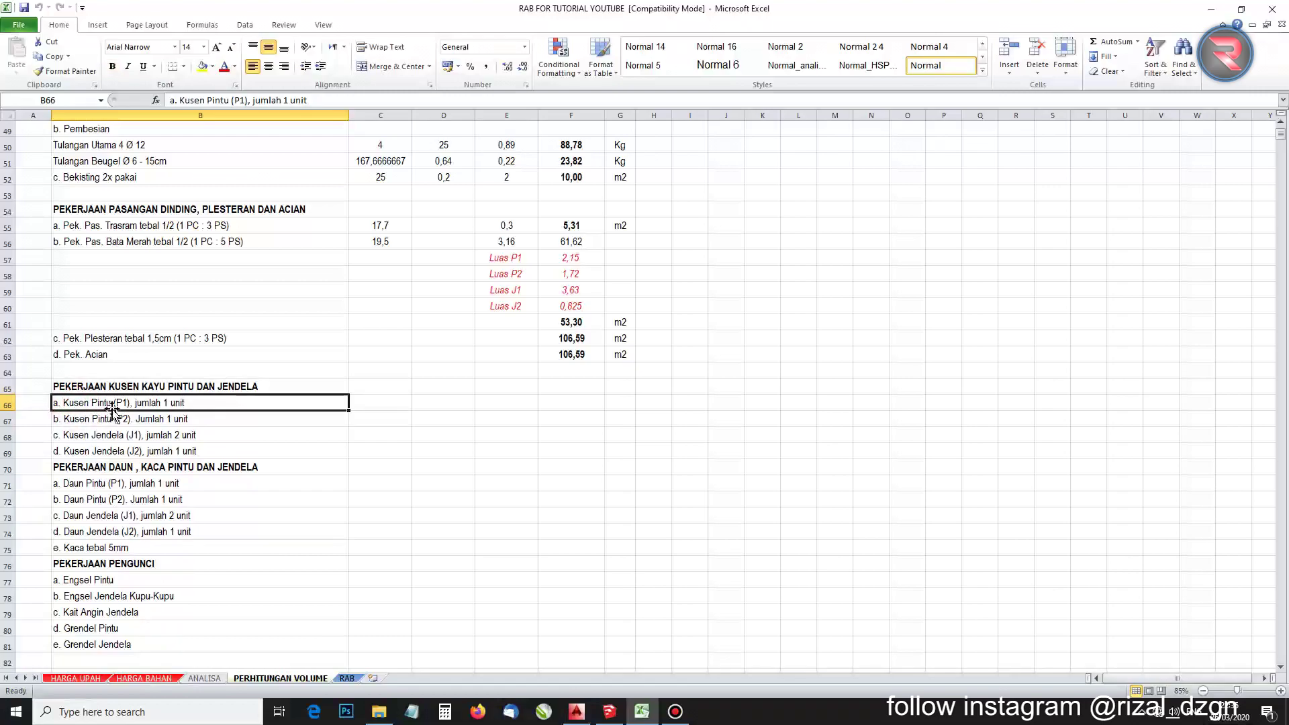
On the ANALISA sheet, search for "kusen" to locate the door and window frame unit-price analysis
click(221, 680)
scroll(296, 444, up, 8)
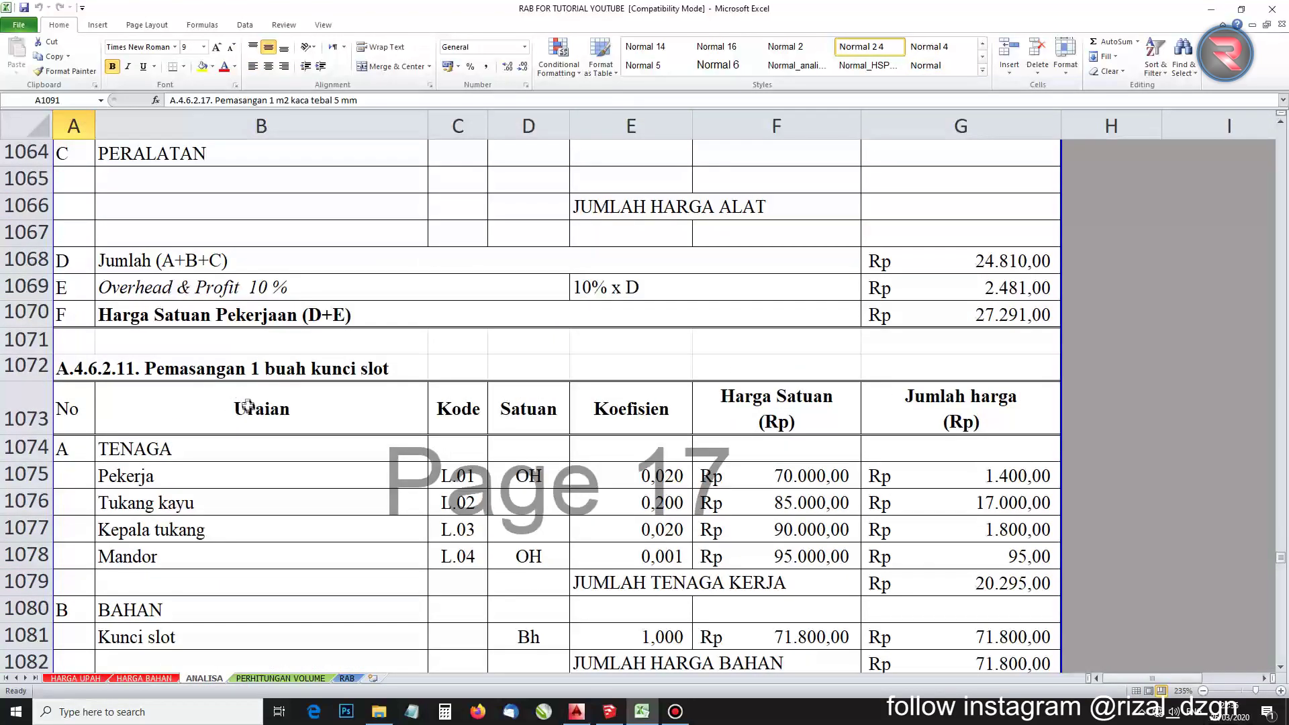
key(ctrl+f)
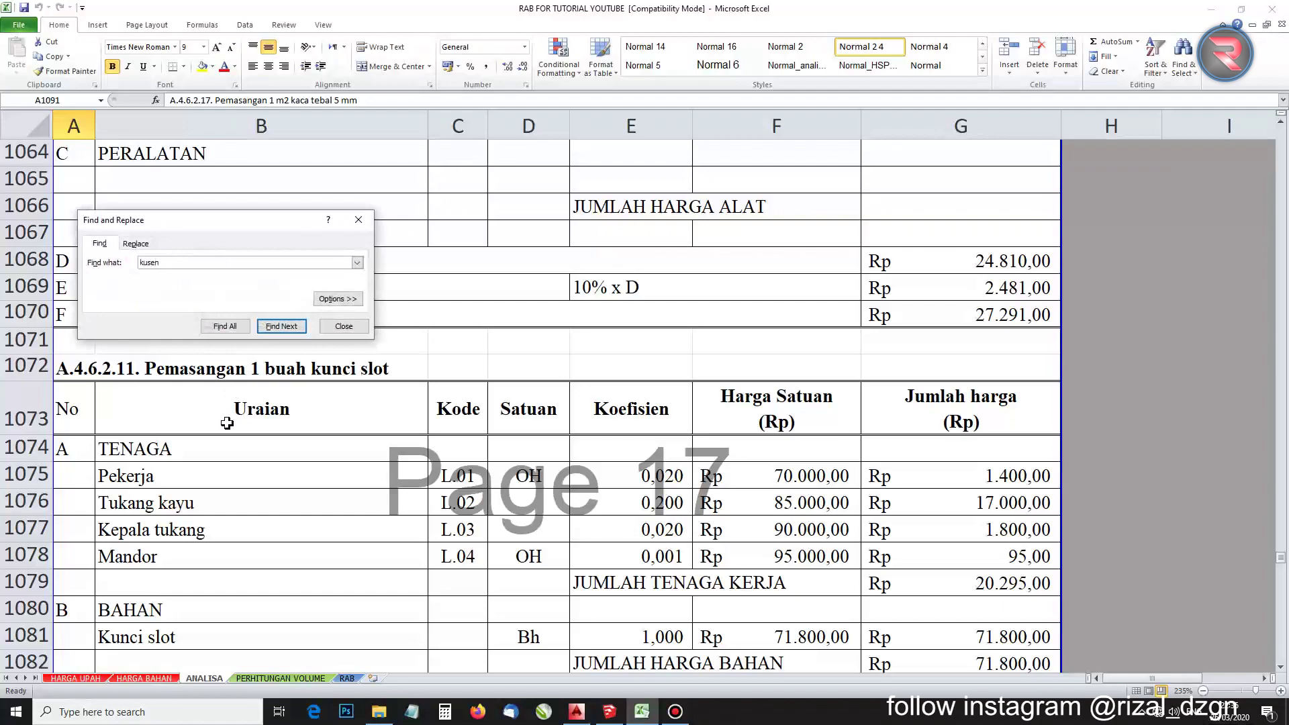
key(Return)
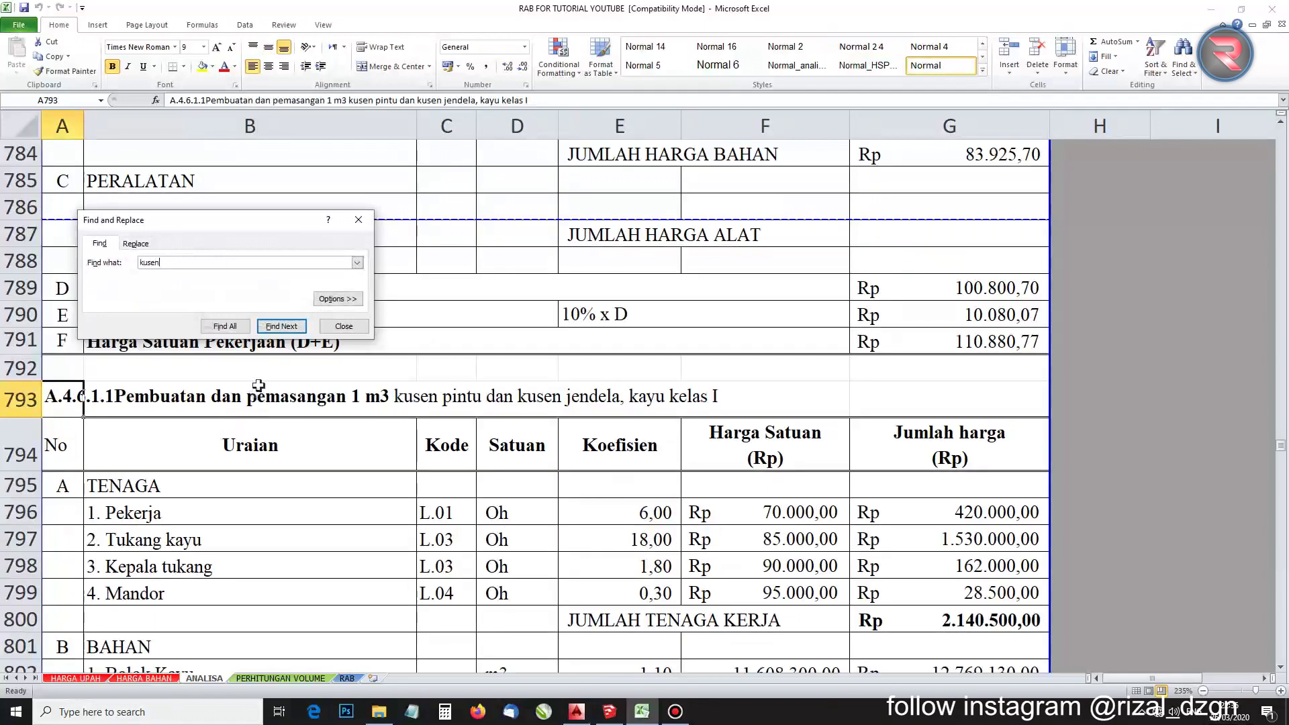
click(359, 220)
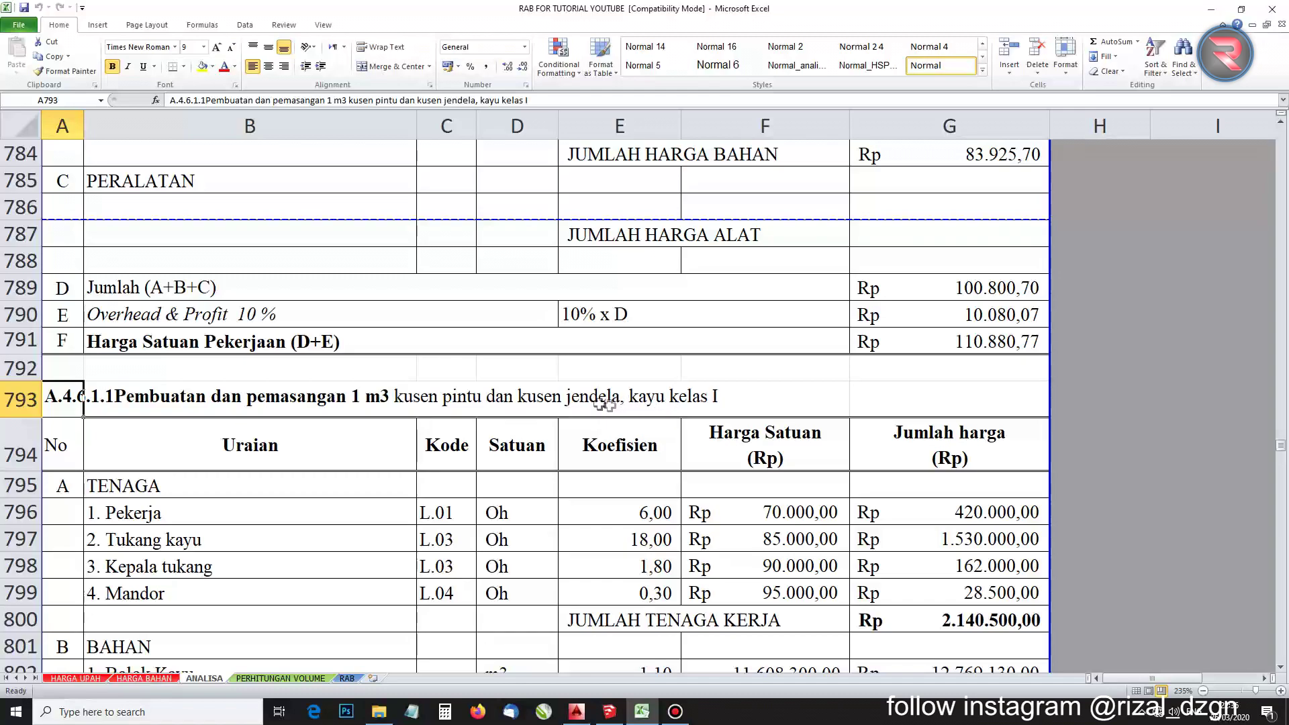
Hide rows 814 to 834, containing the A.4.6.1.2 frame analysis for class II or III wood
scroll(597, 404, down, 9)
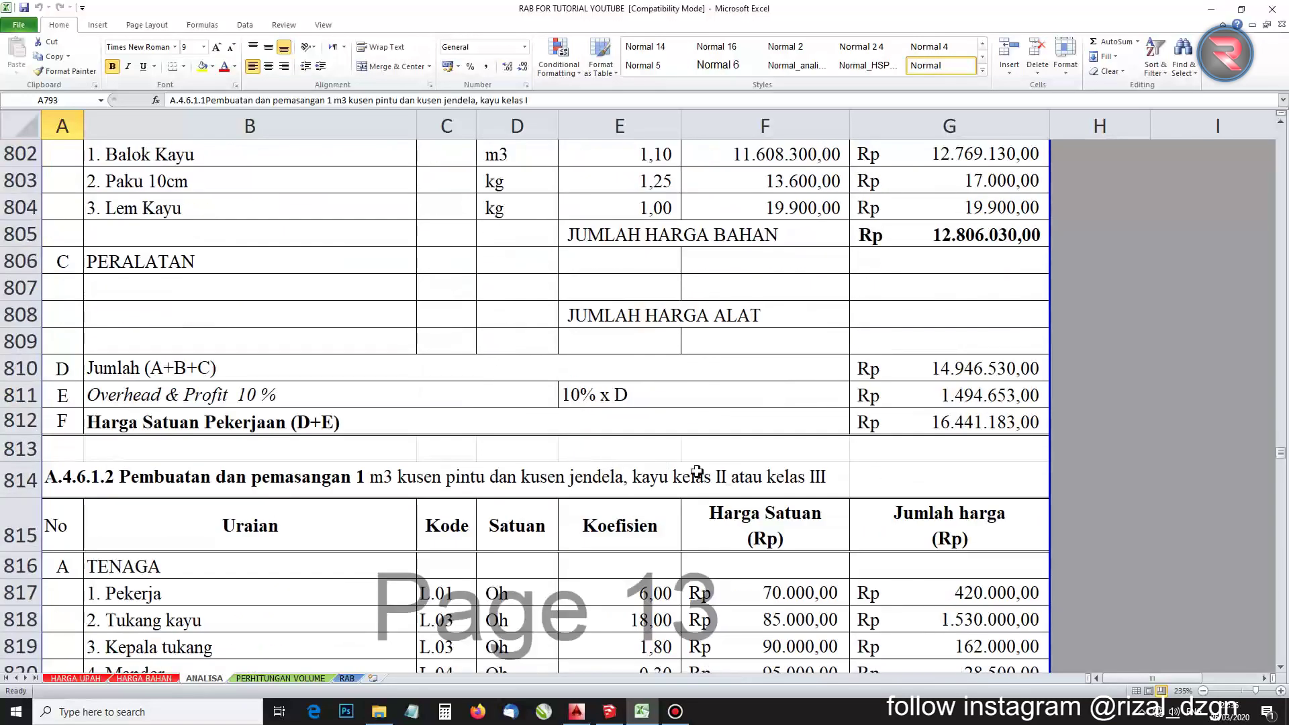
scroll(447, 469, down, 1)
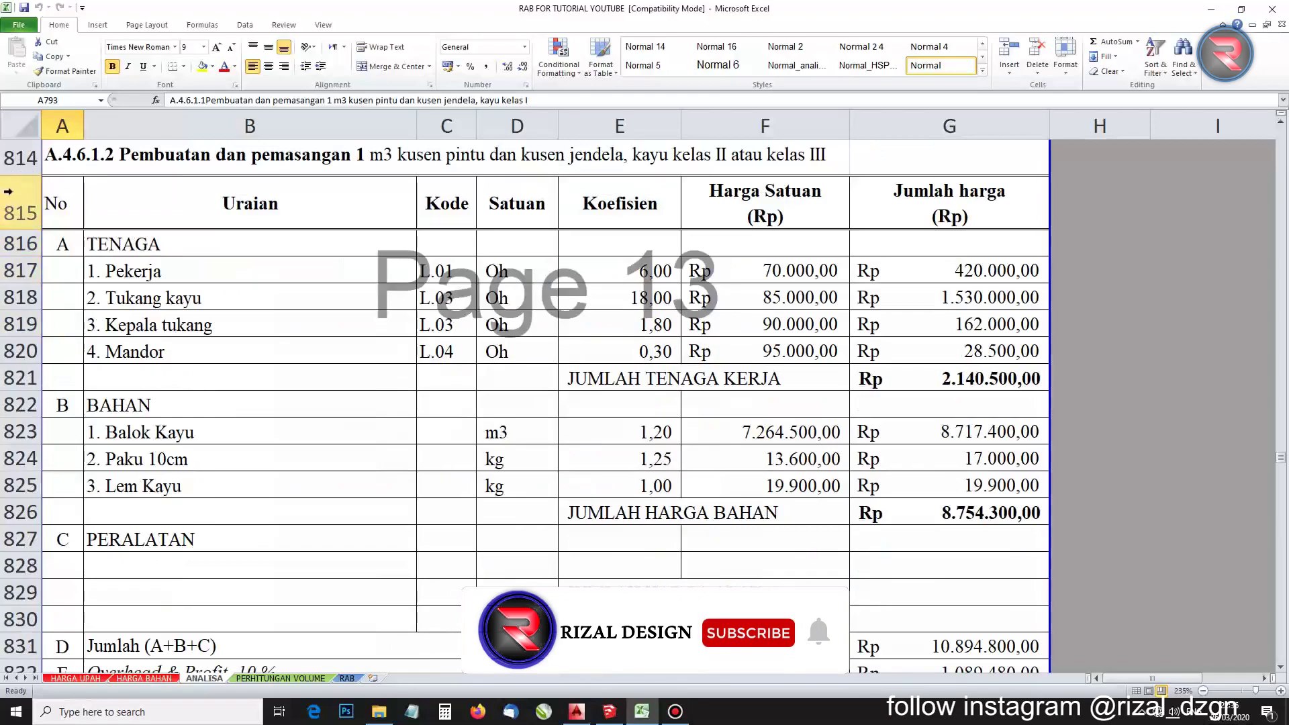
drag(18, 161, 60, 559)
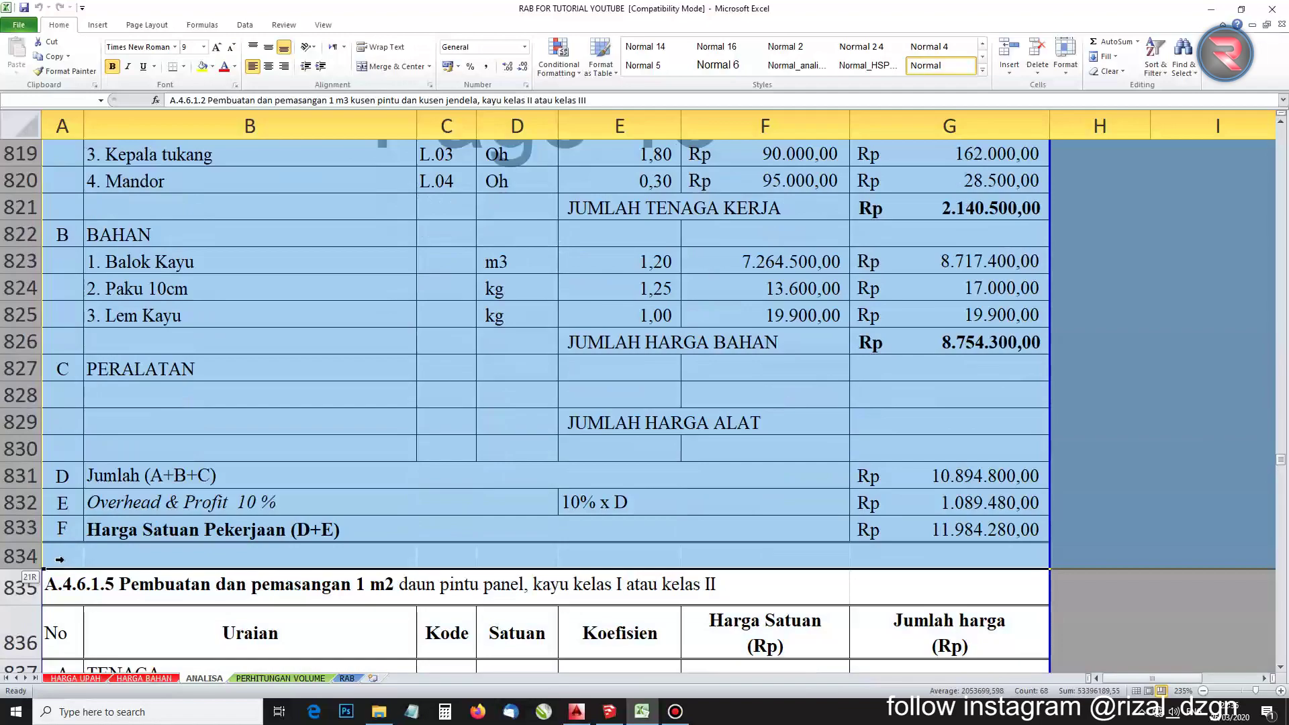
right_click(20, 476)
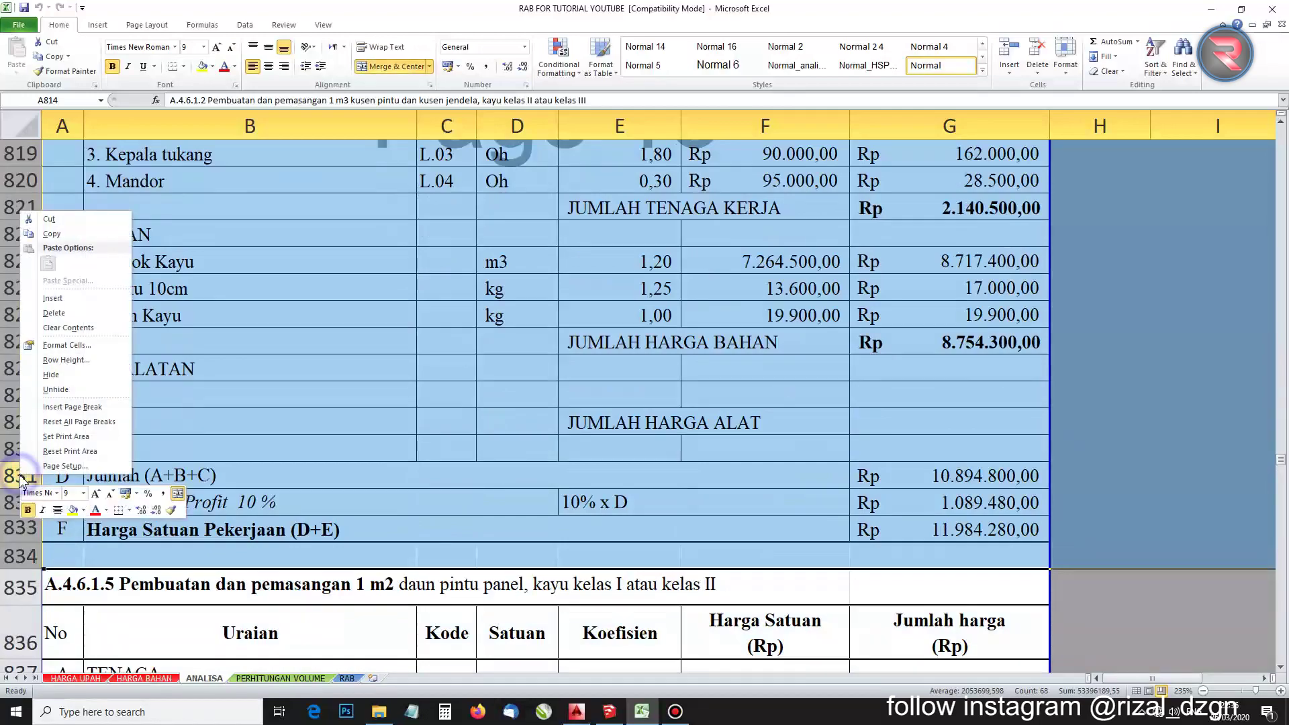
click(51, 375)
scroll(299, 402, up, 2)
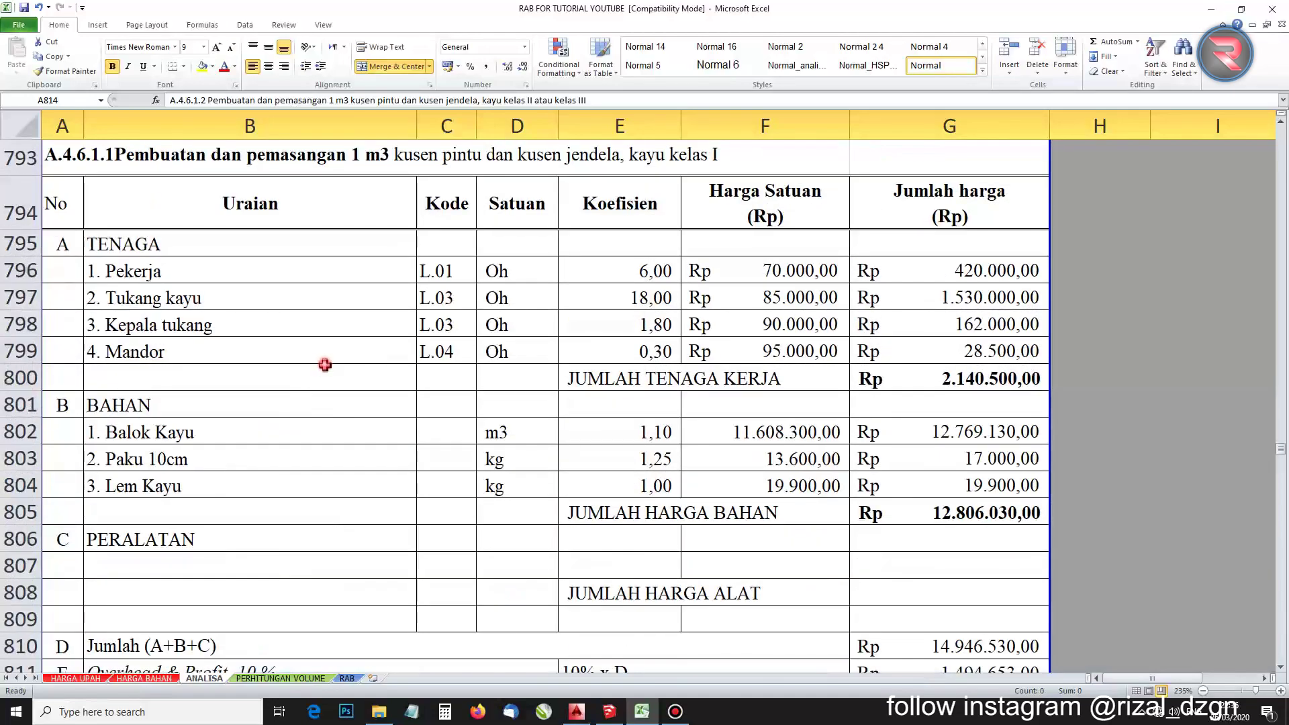
click(325, 366)
scroll(324, 366, up, 1)
click(290, 243)
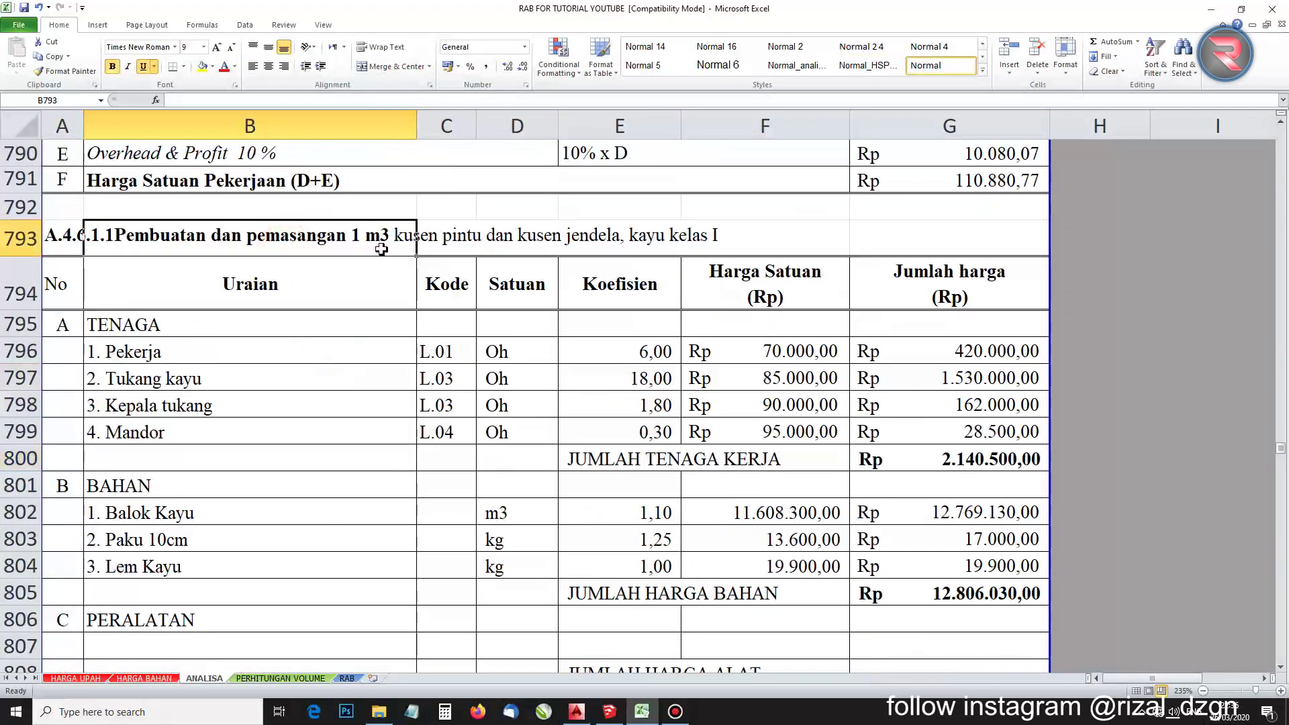
Select C66 on PERHITUNGAN VOLUME for Kusen Pintu (P1), then switch to AutoCAD and examine detail P1's height and outer frame
click(275, 679)
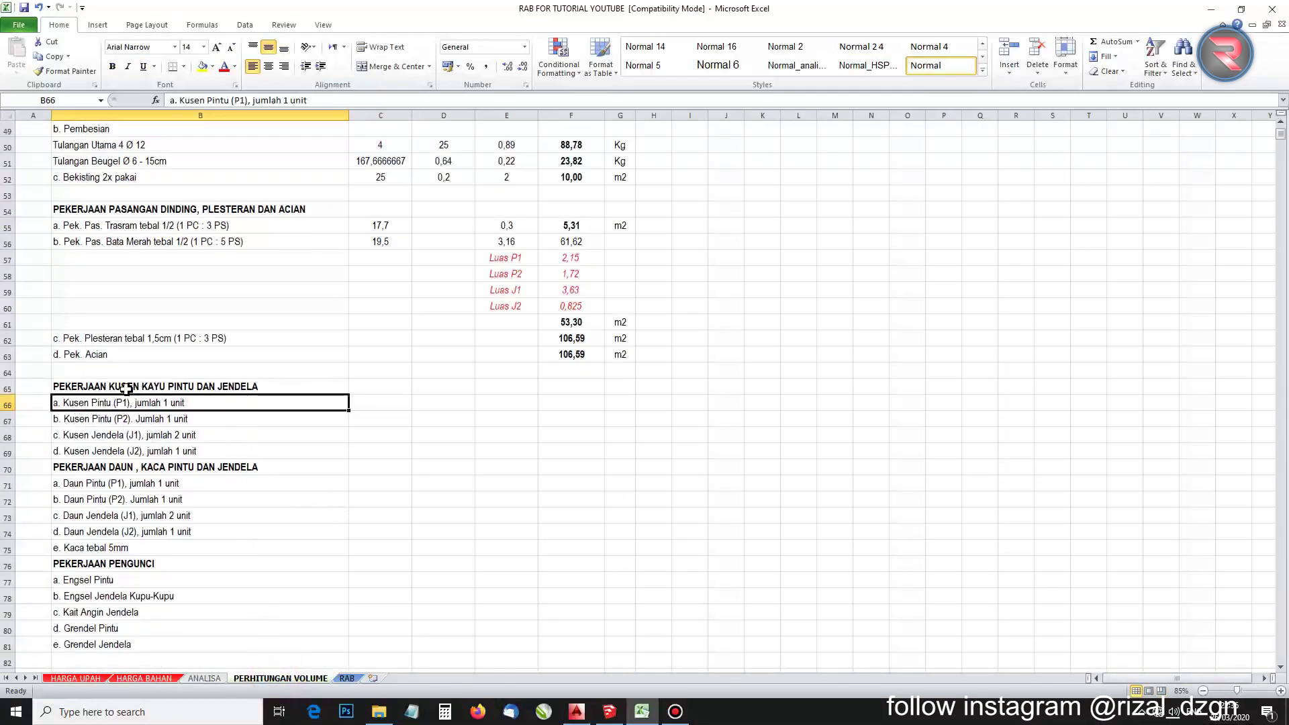
click(360, 403)
click(575, 711)
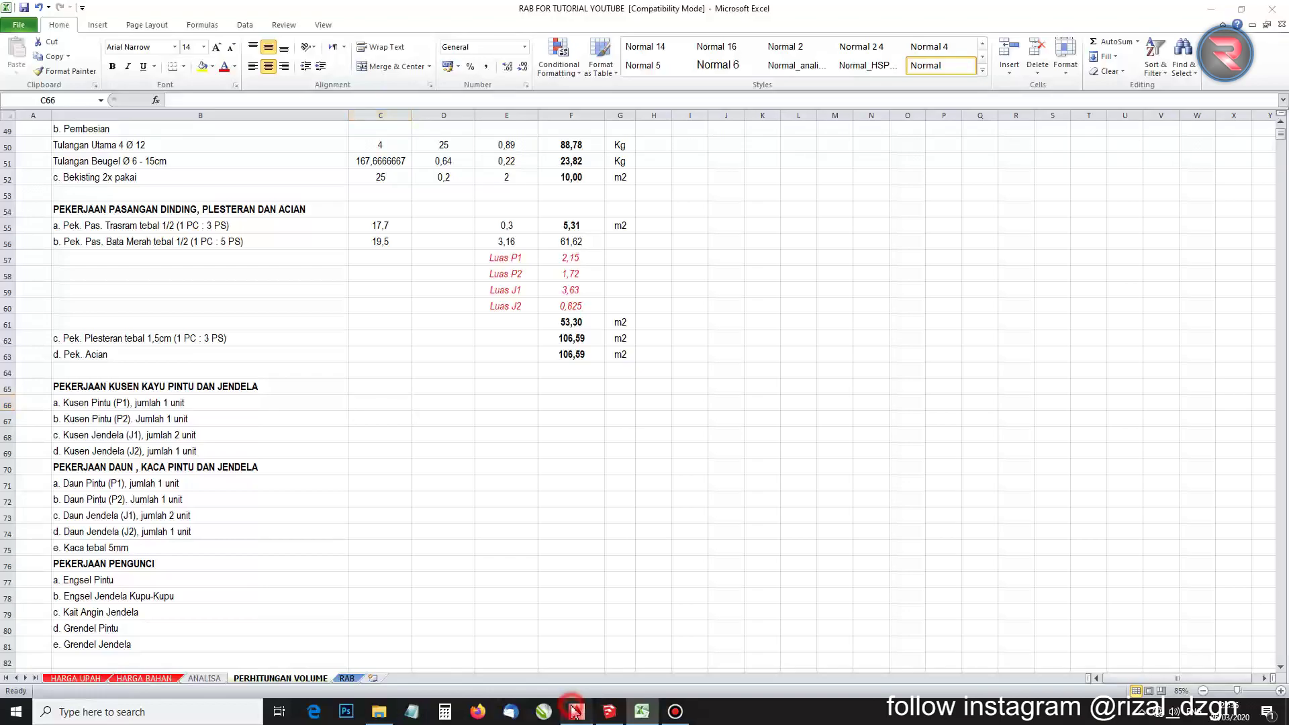
scroll(430, 513, down, 5)
scroll(322, 568, up, 12)
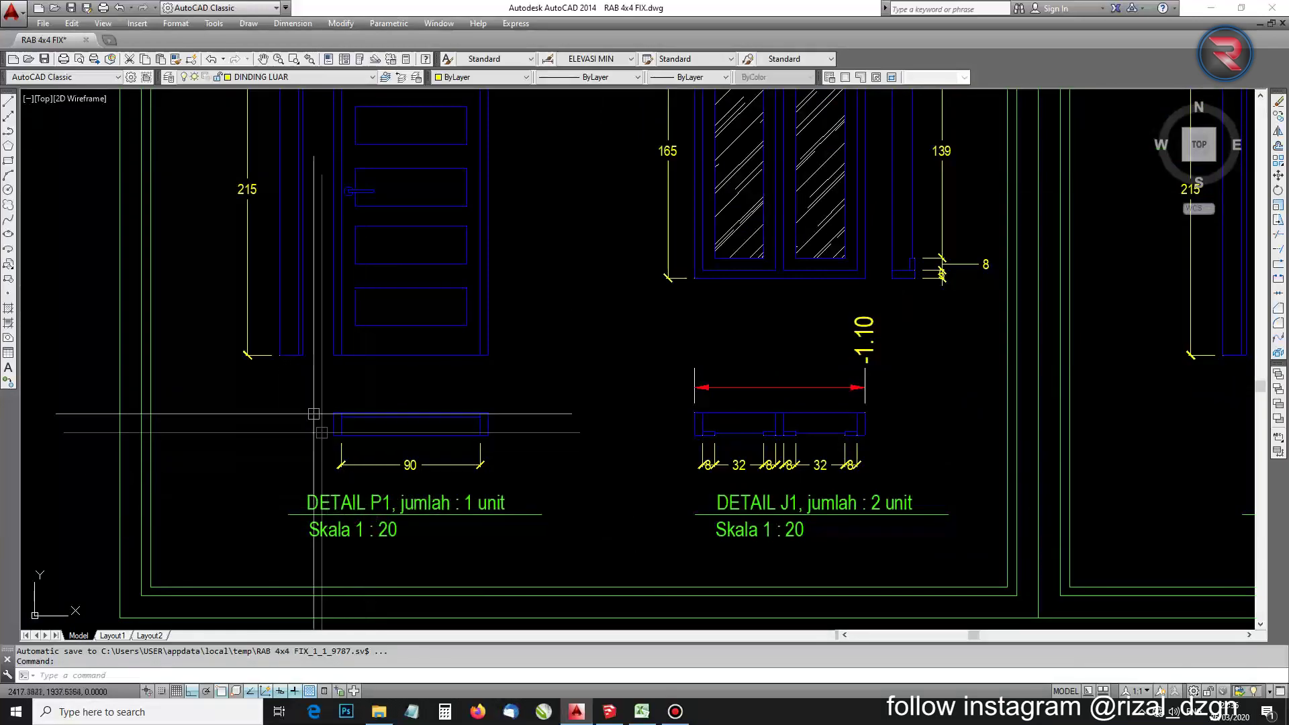
drag(313, 428, 317, 577)
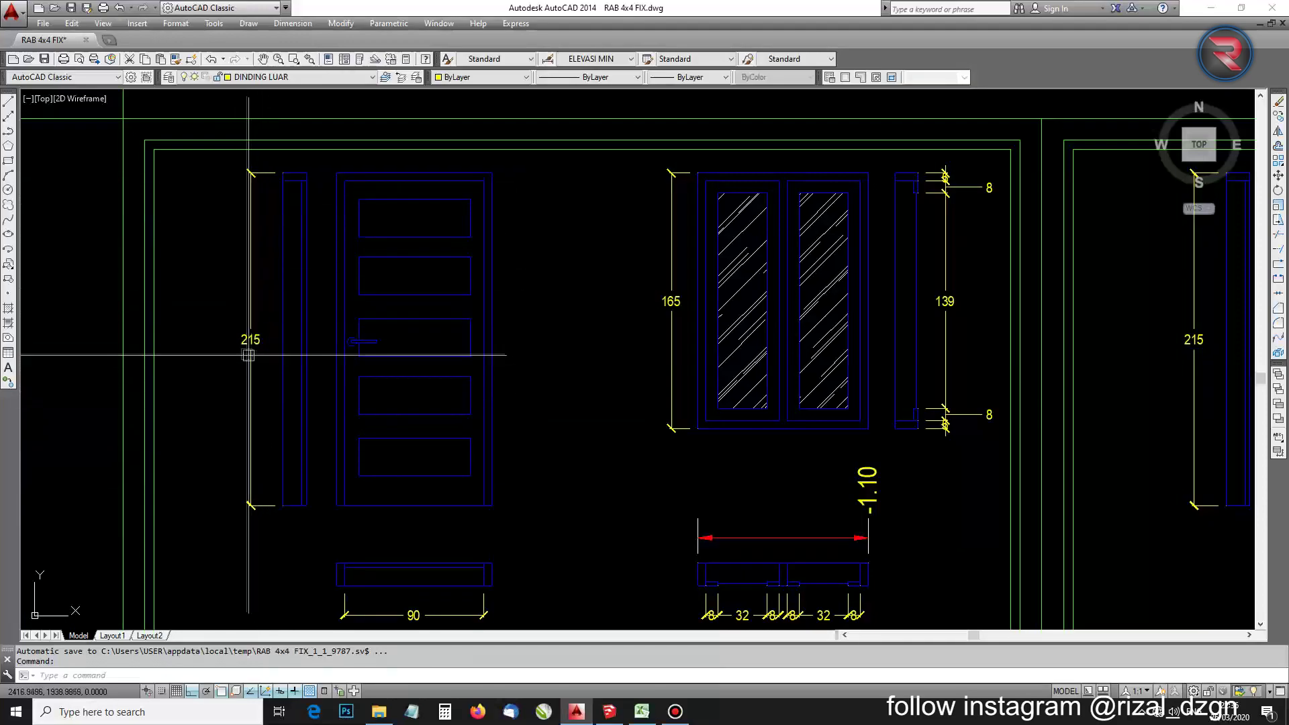
click(335, 313)
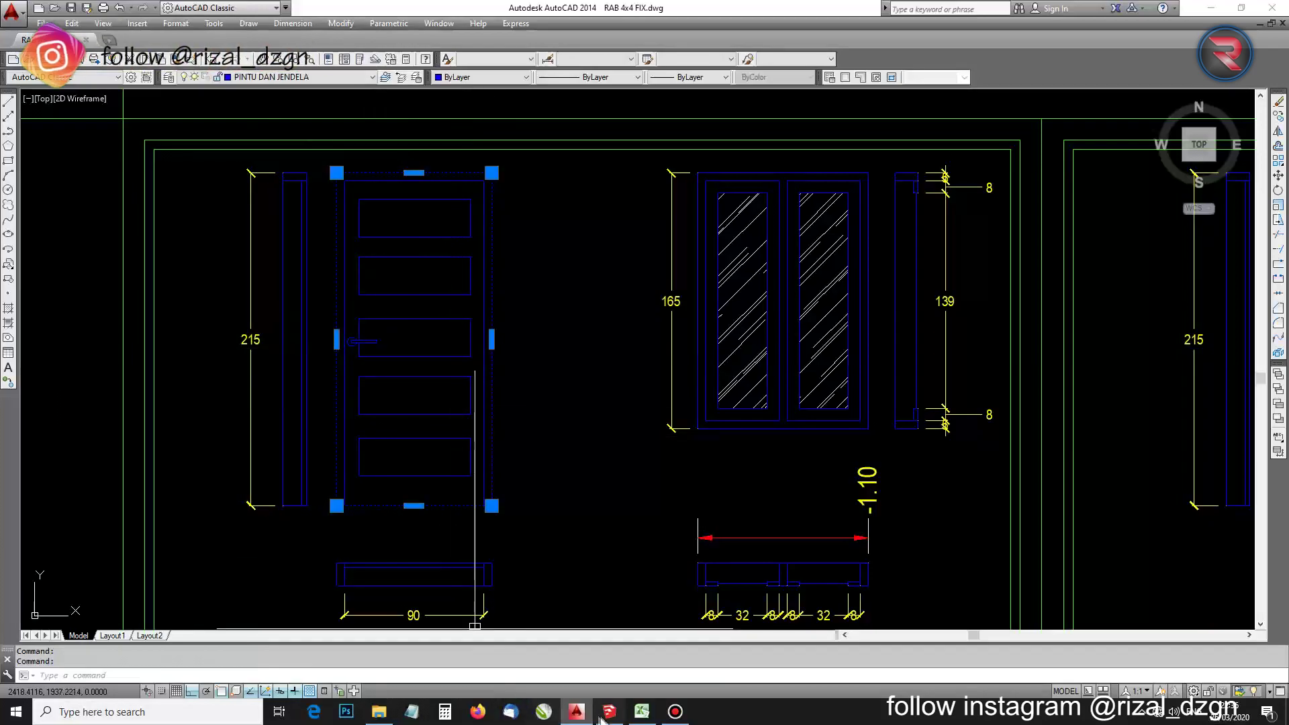
Switch to Excel and begin the P1 frame length formula in C66 with =(2,15*2)+
mouse_move(651, 719)
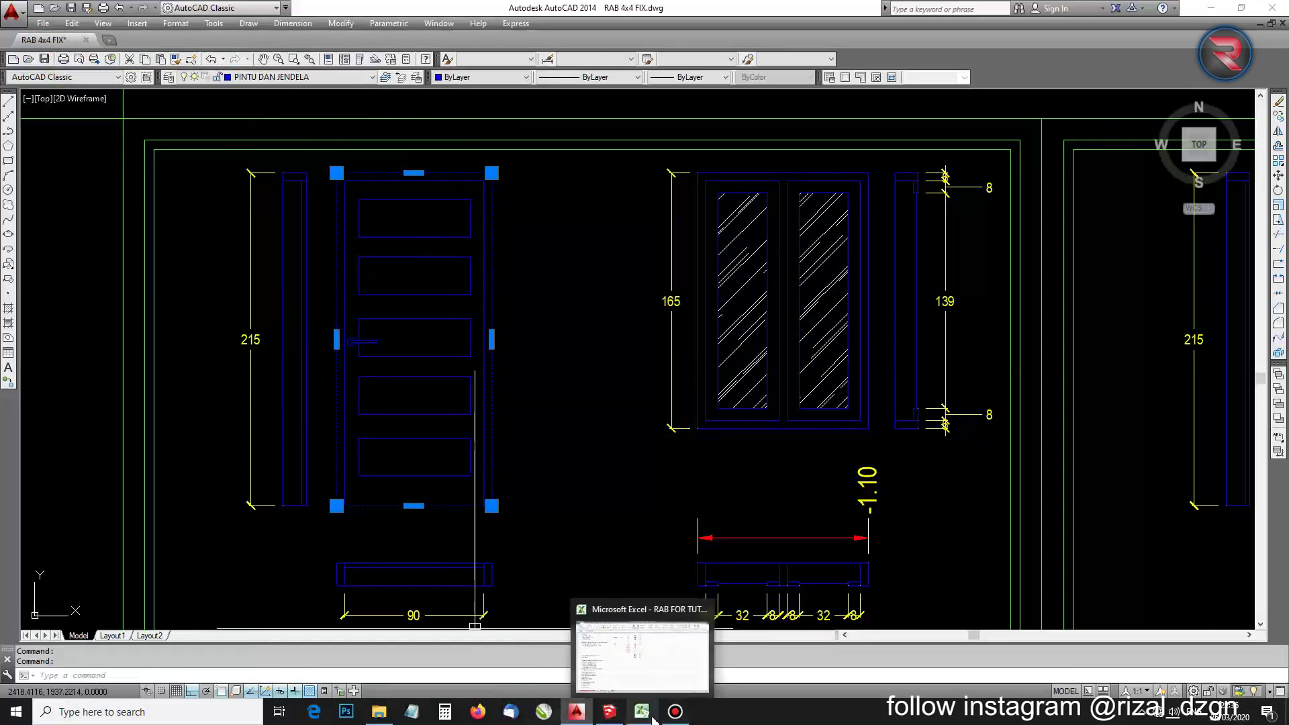
click(650, 718)
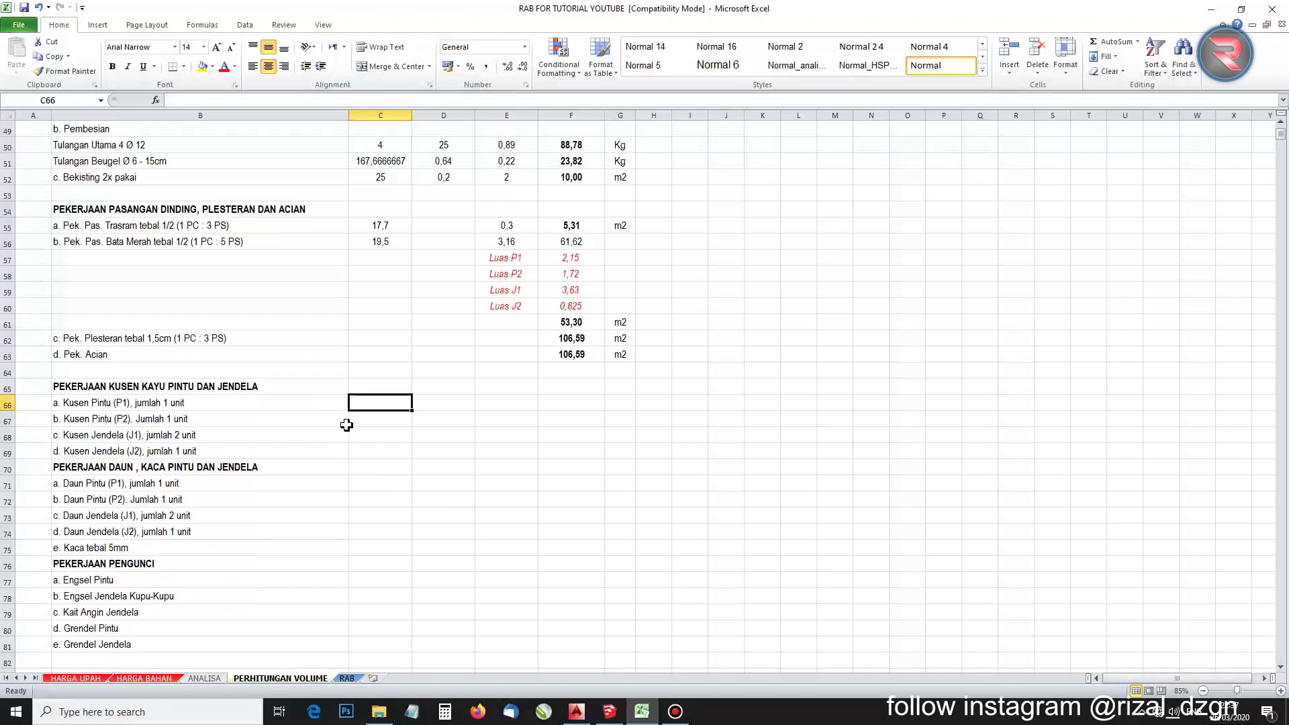
text(=(2,15)
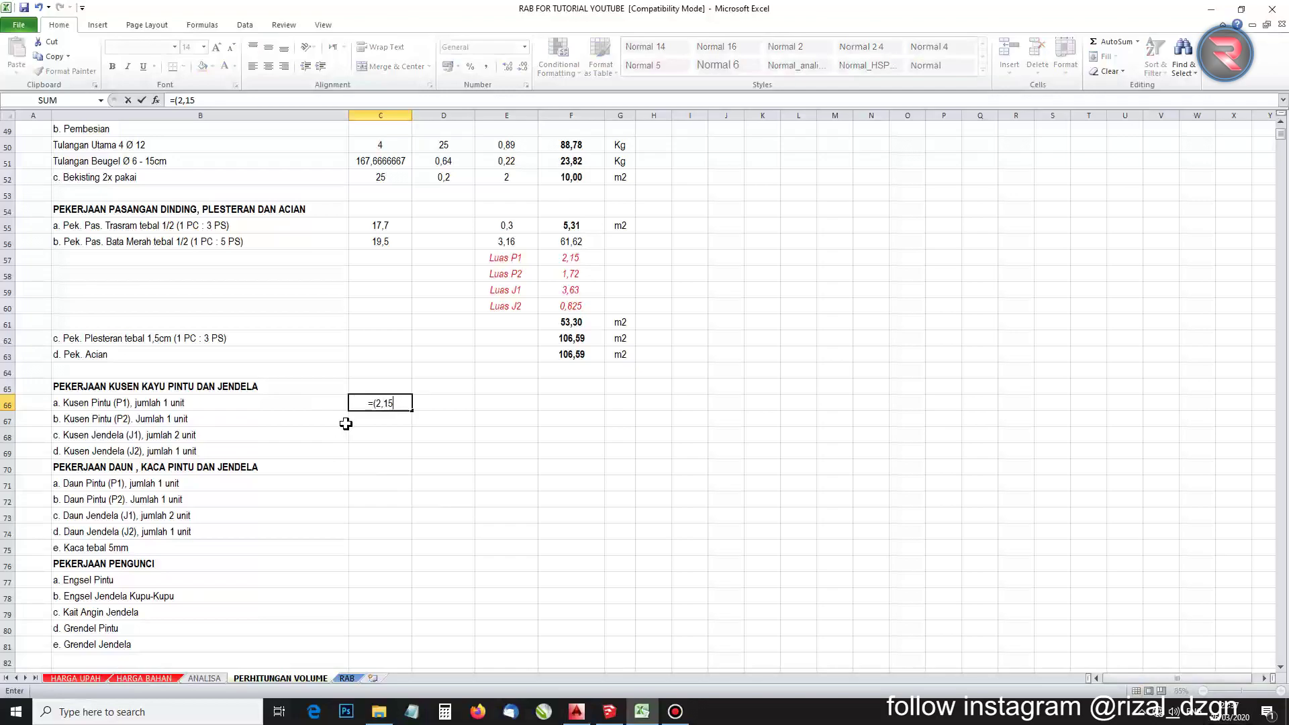
text(*2)
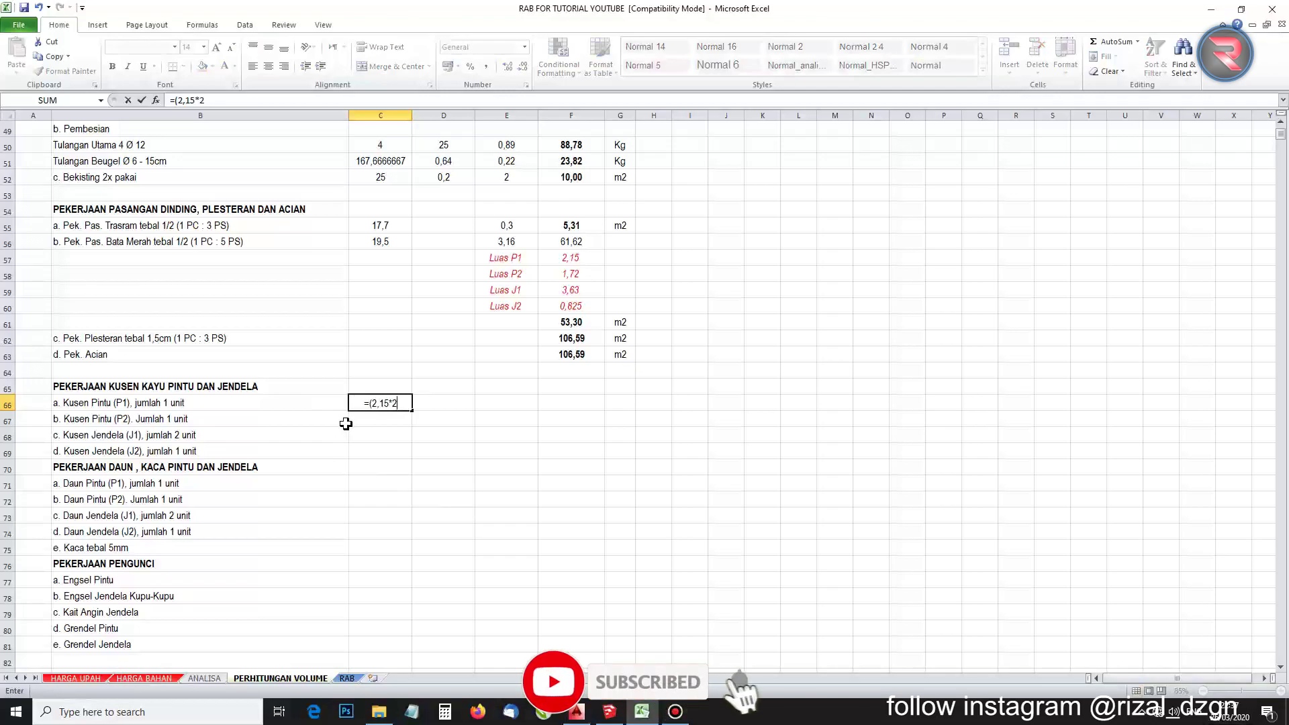
text()+)
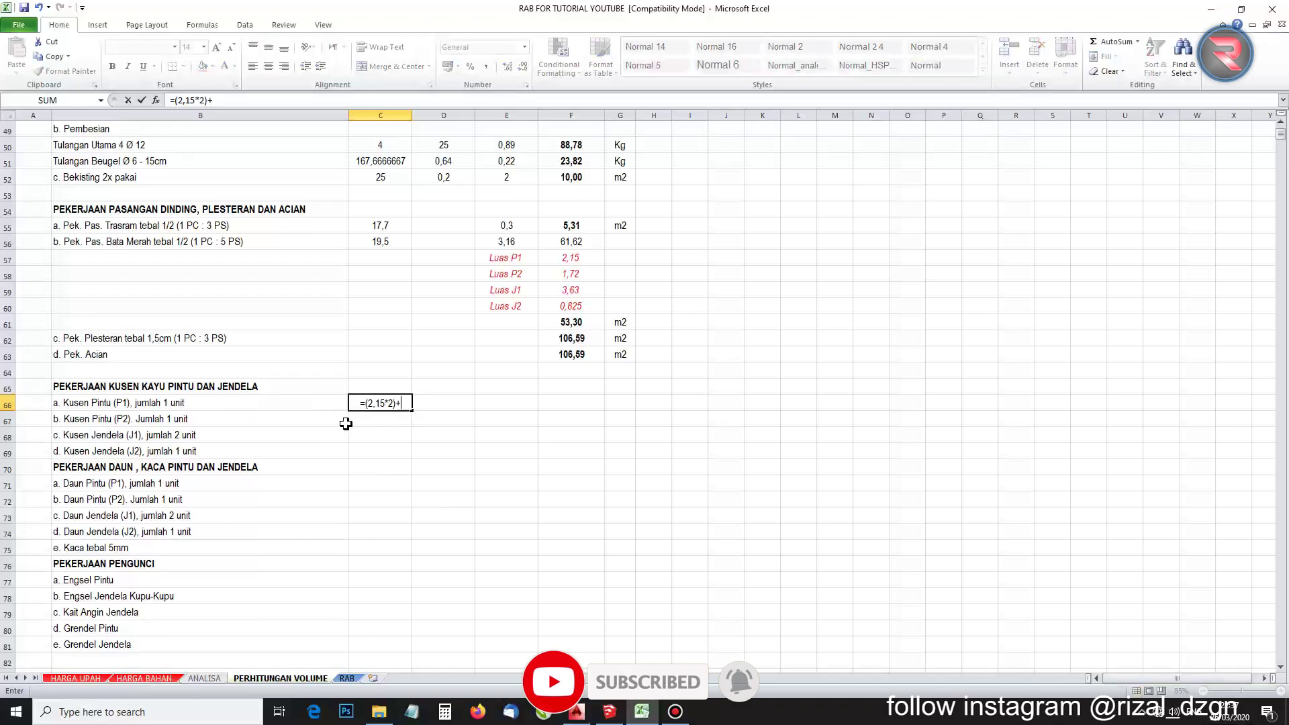
Switch to AutoCAD and add a linear dimension above detail P1's plan across the full outer frame width
click(576, 712)
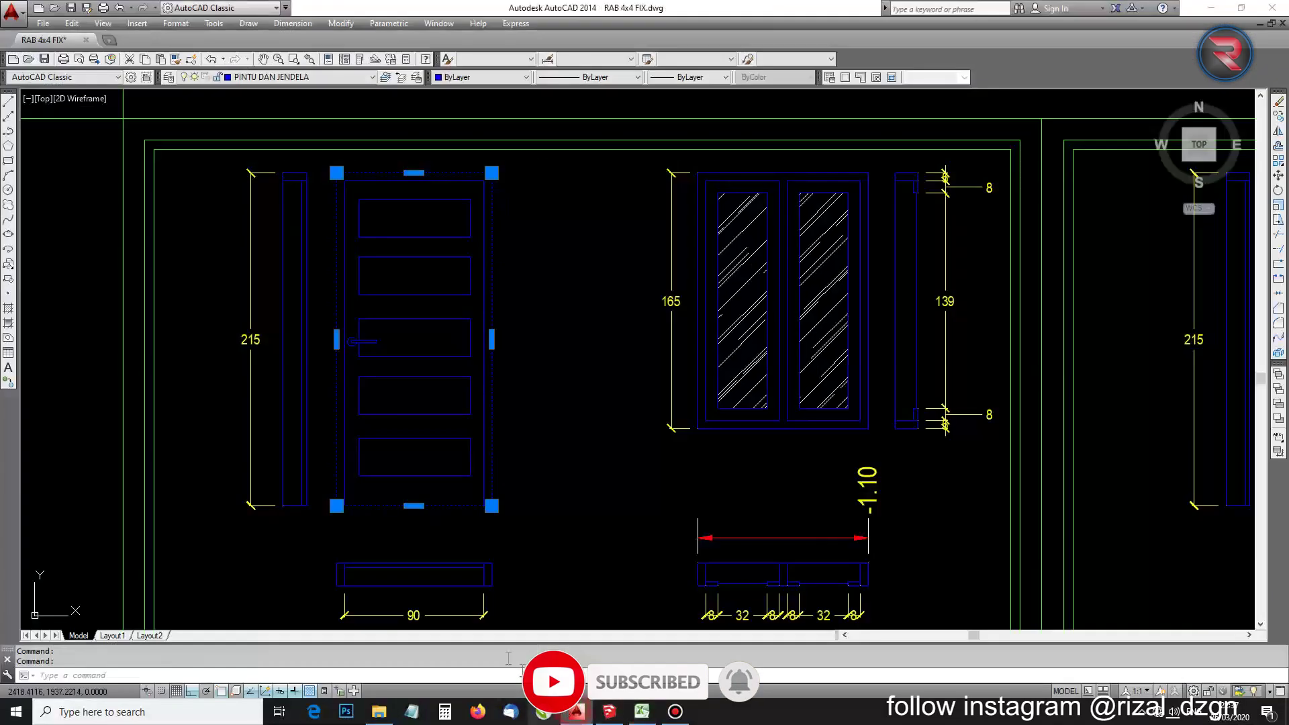
key(Escape)
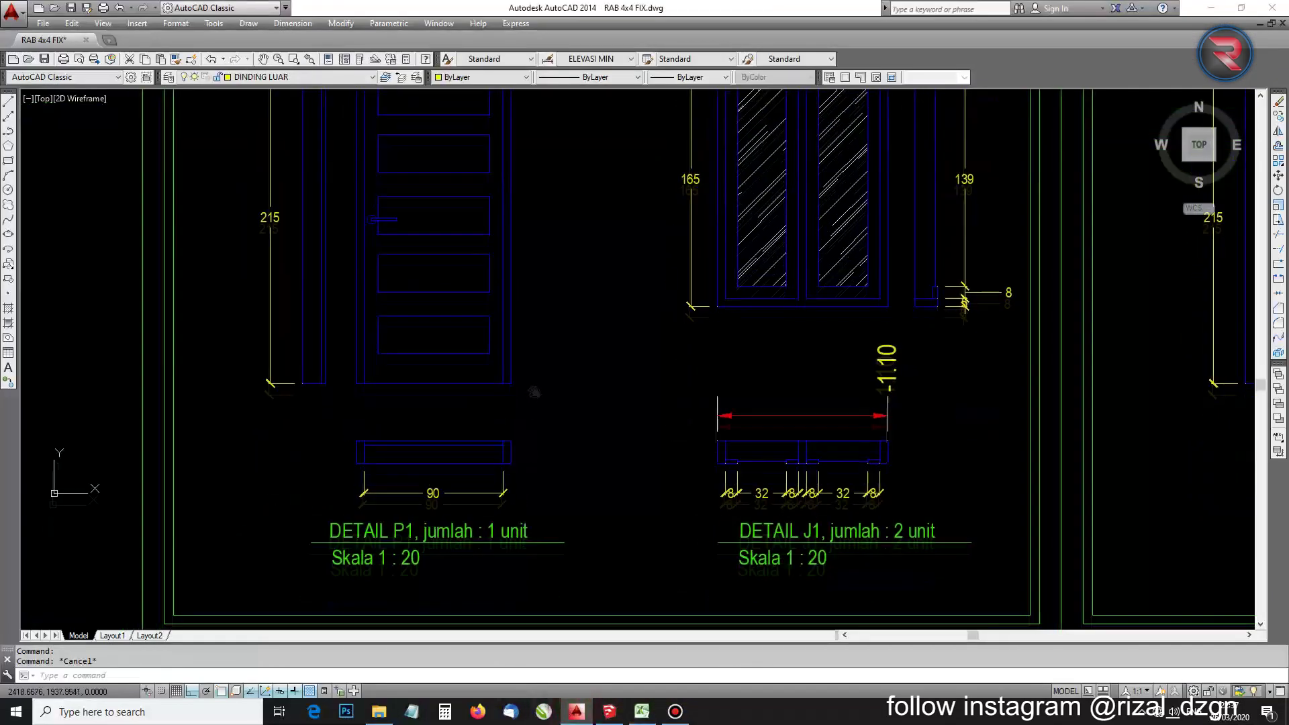
scroll(510, 527, up, 5)
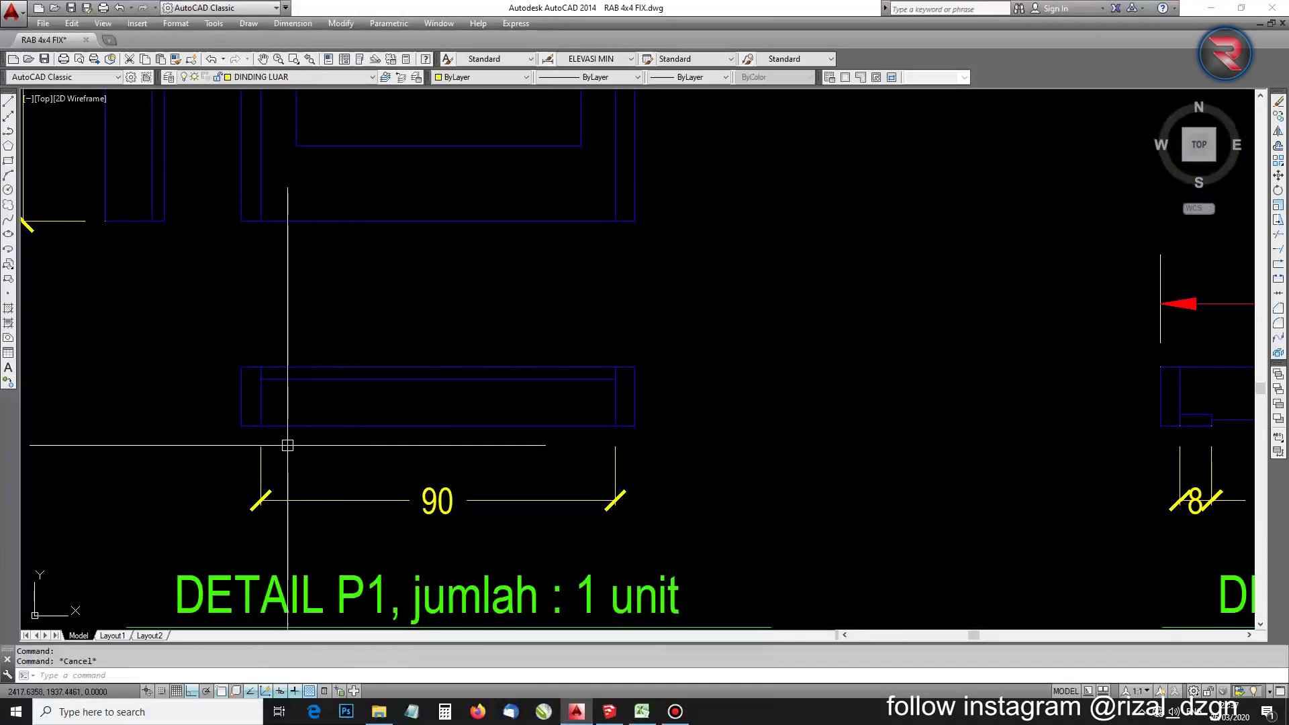
text(dli)
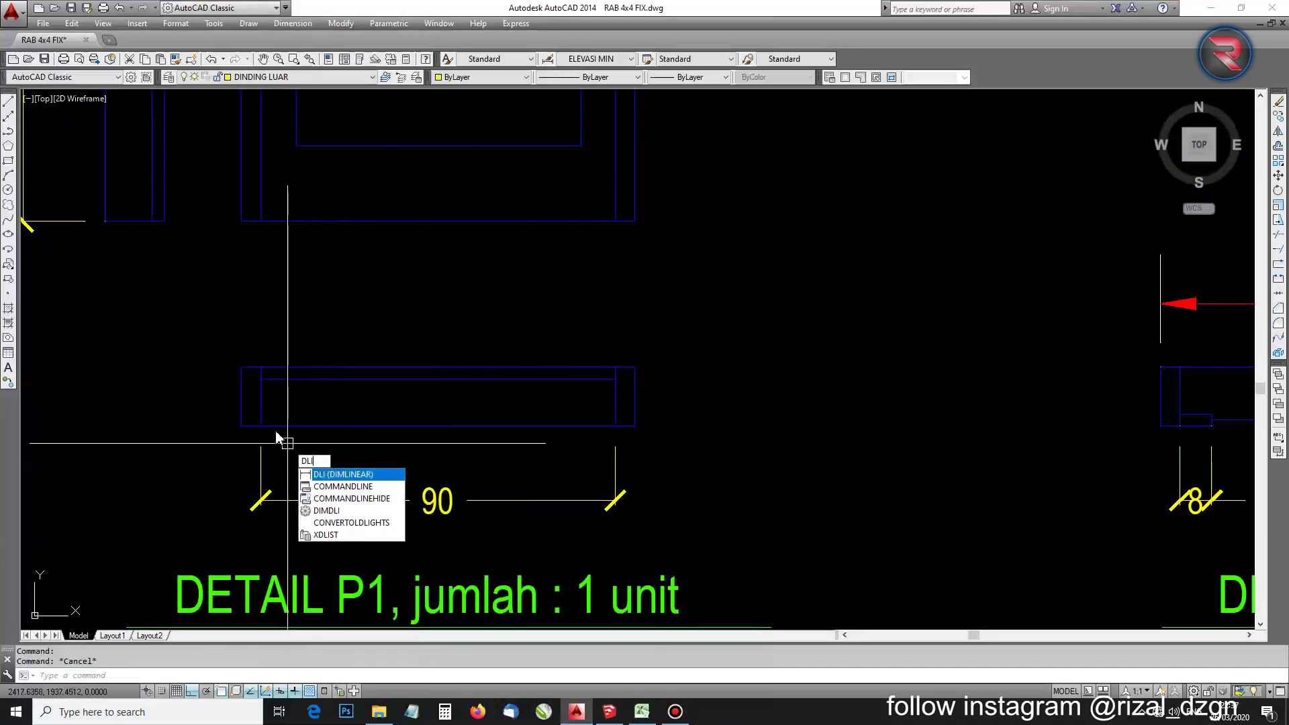
key(Return)
click(241, 366)
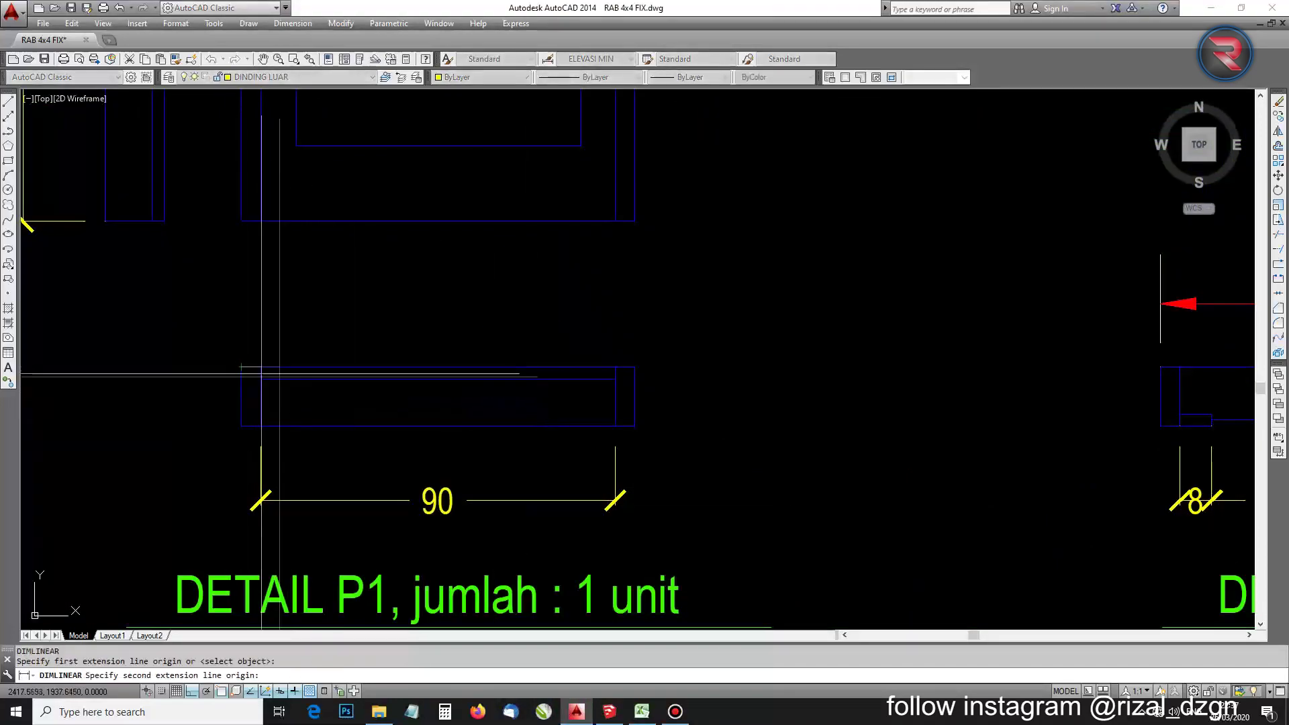
click(636, 368)
click(634, 328)
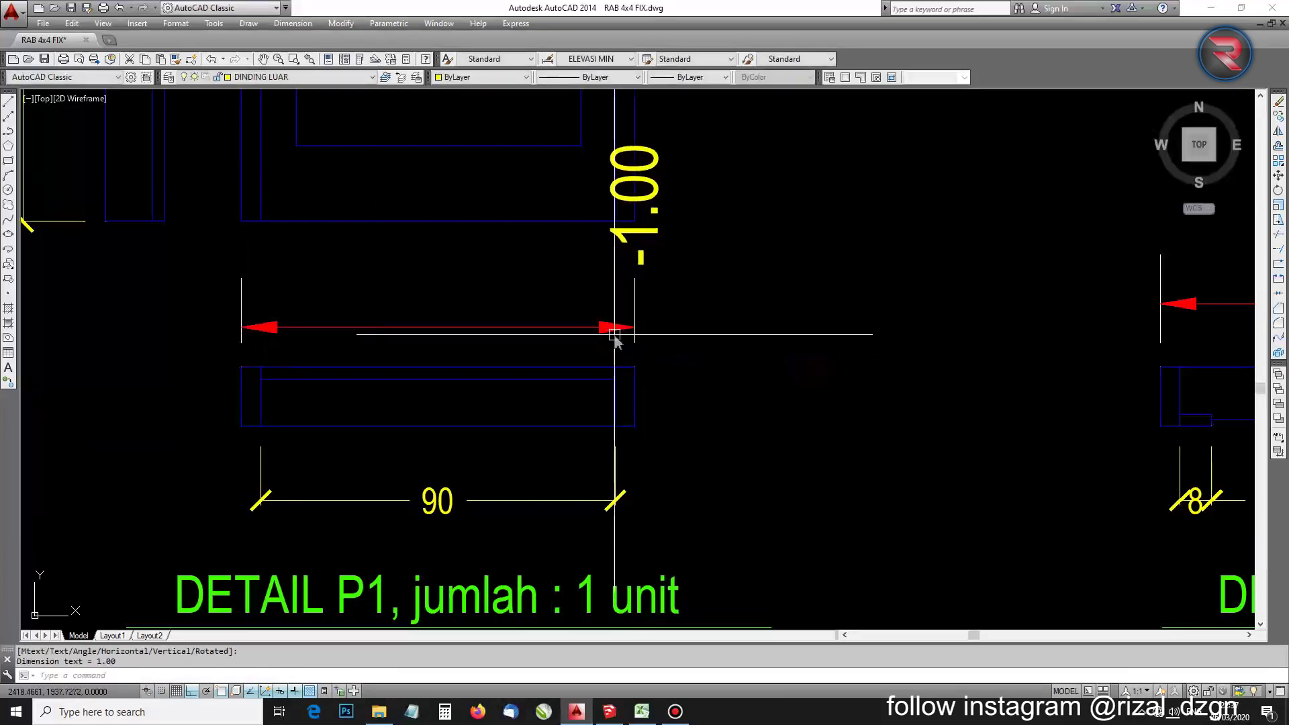
Match the properties of the new outer width dimension to the existing 90 dimension below the P1 plan
text(MA)
key(Return)
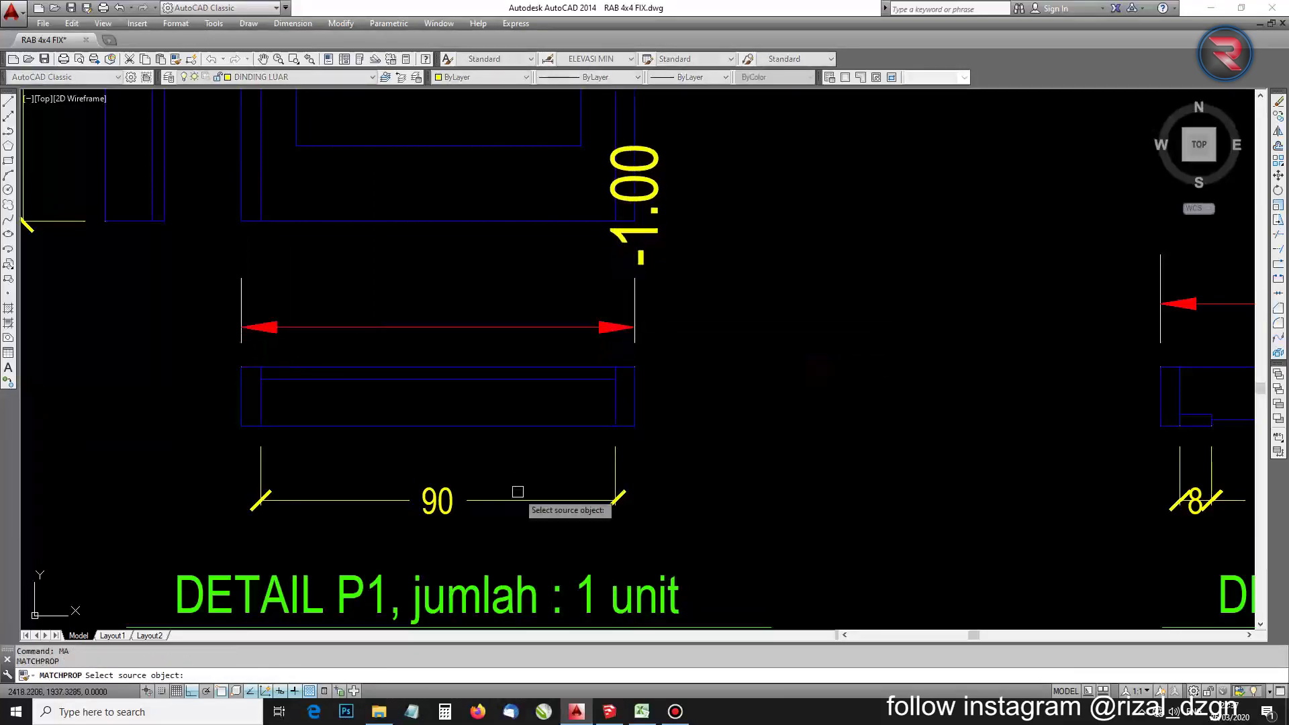
click(518, 499)
click(669, 282)
click(584, 322)
key(Return)
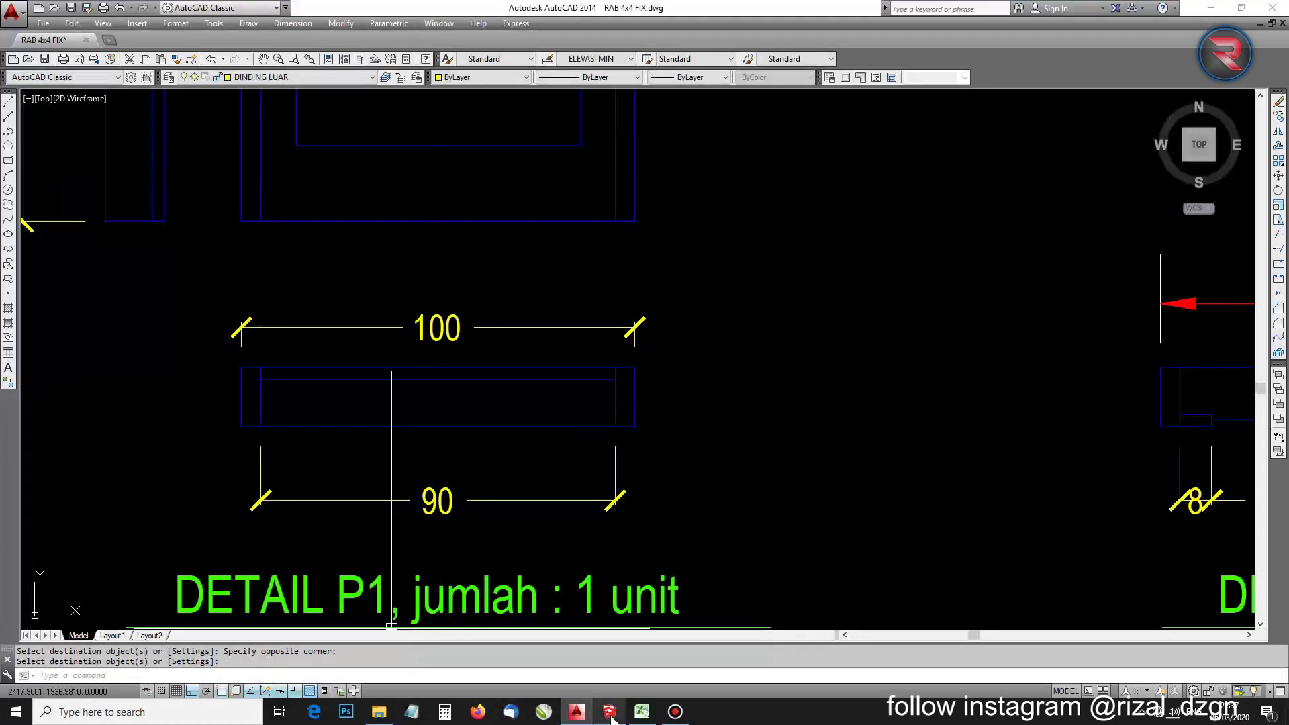
Switch to Excel and complete the P1 frame length formula in C66 as =(2,15*2)+1
click(642, 712)
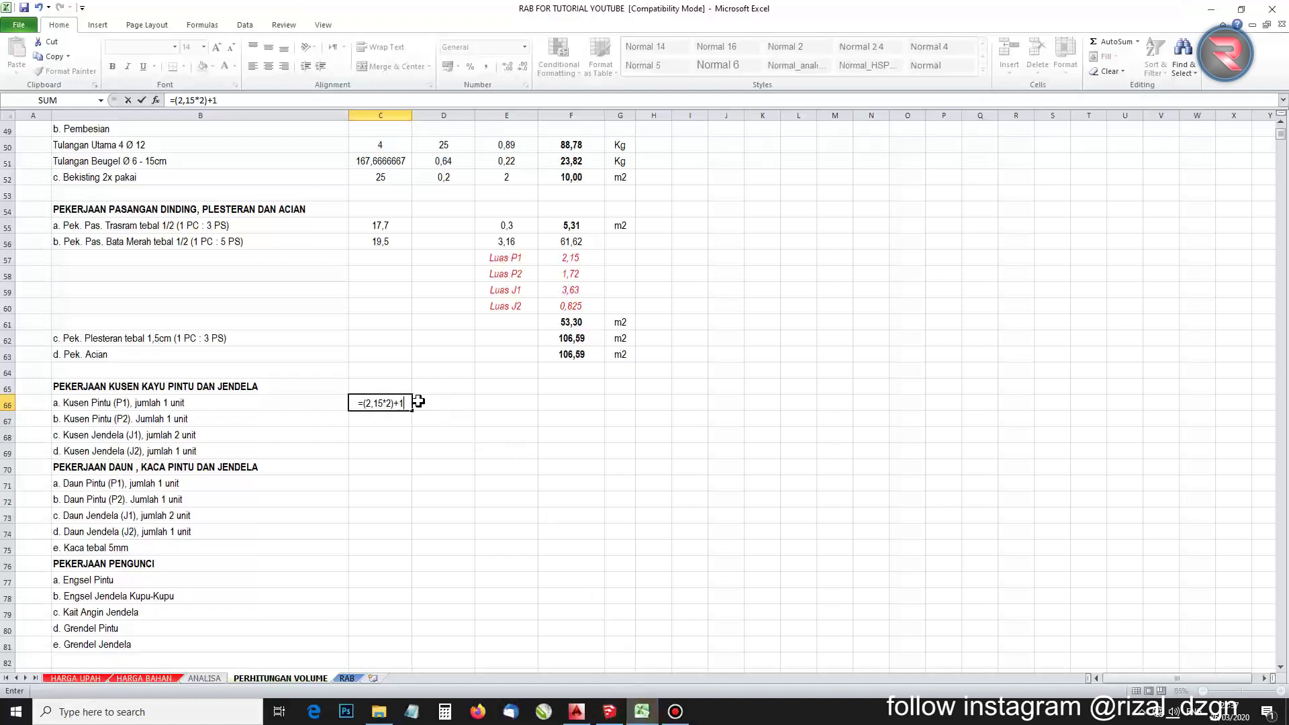
key(Return)
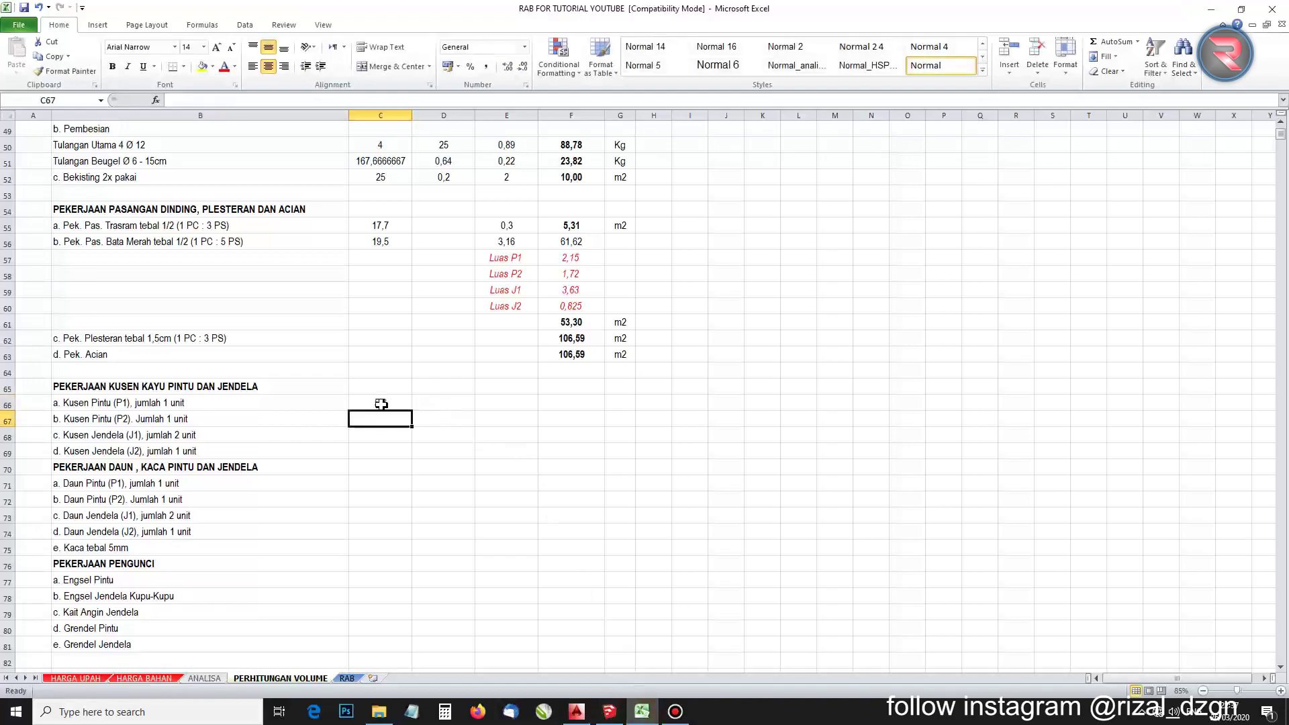
click(380, 404)
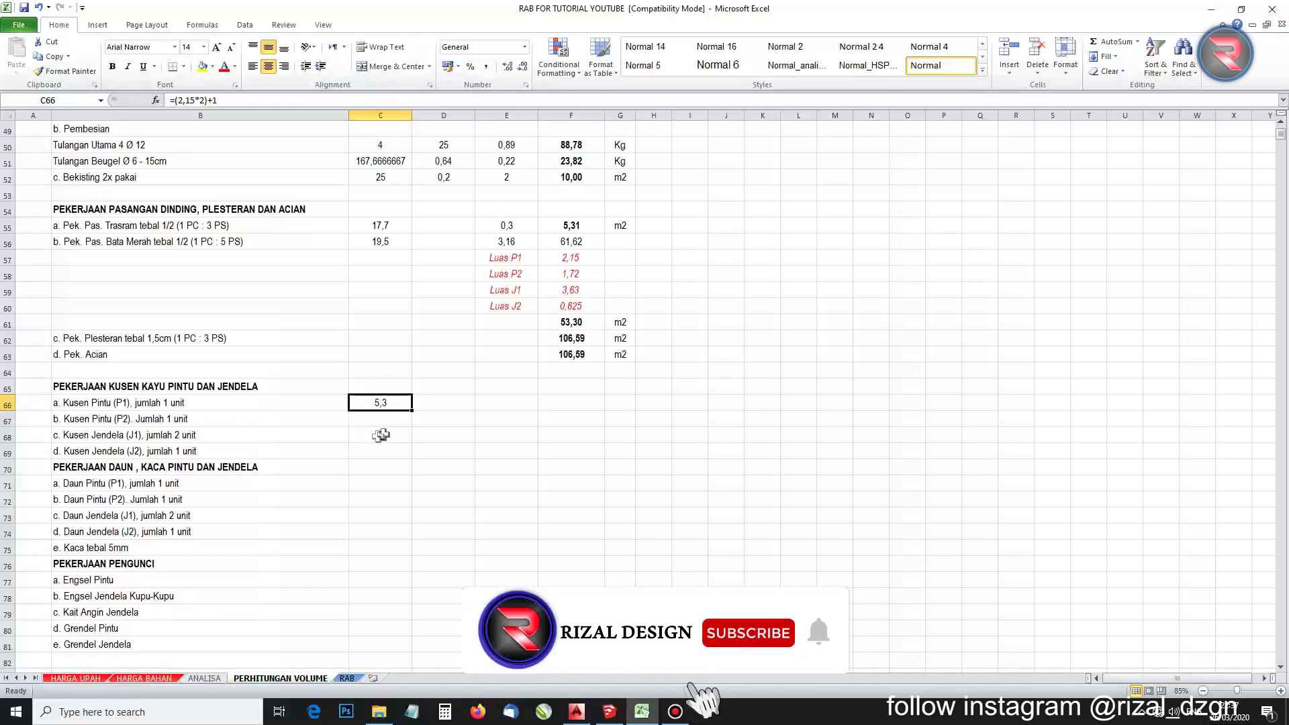
Select D66 for the P1 frame, switch to AutoCAD and examine detail P1's elevation, side view and plan
click(430, 407)
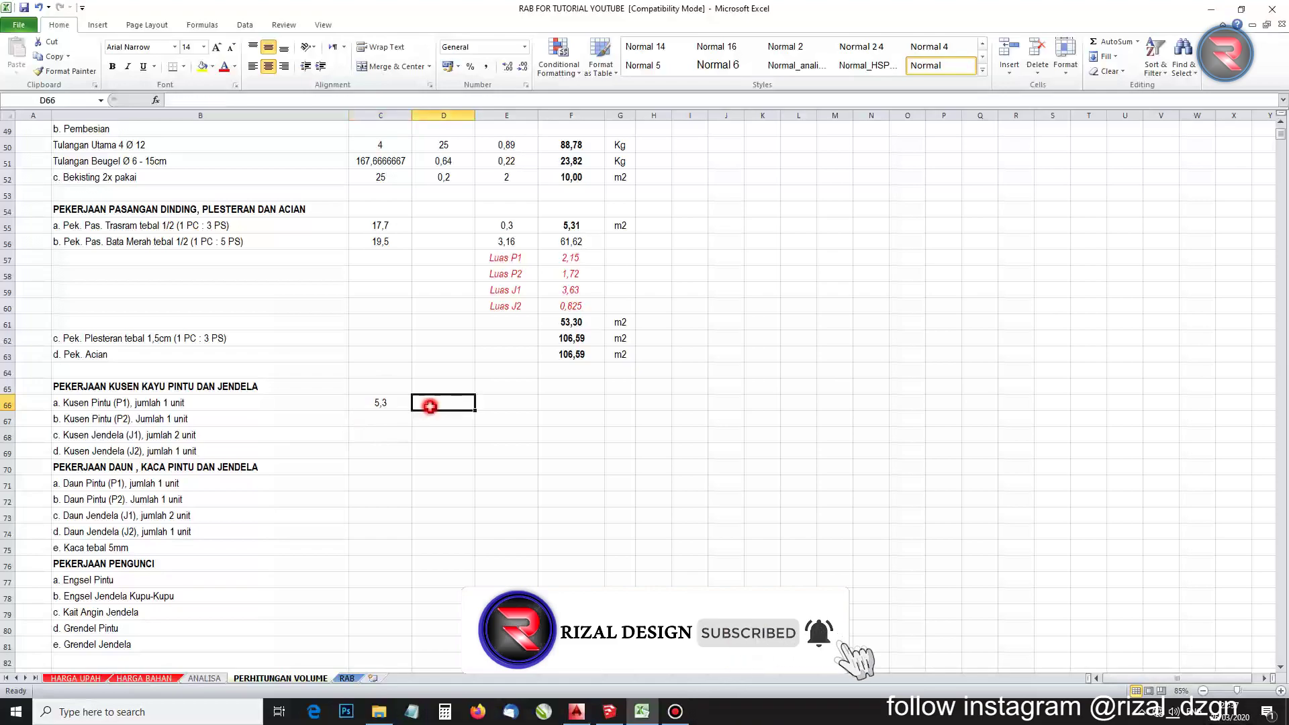
scroll(433, 417, up, 2)
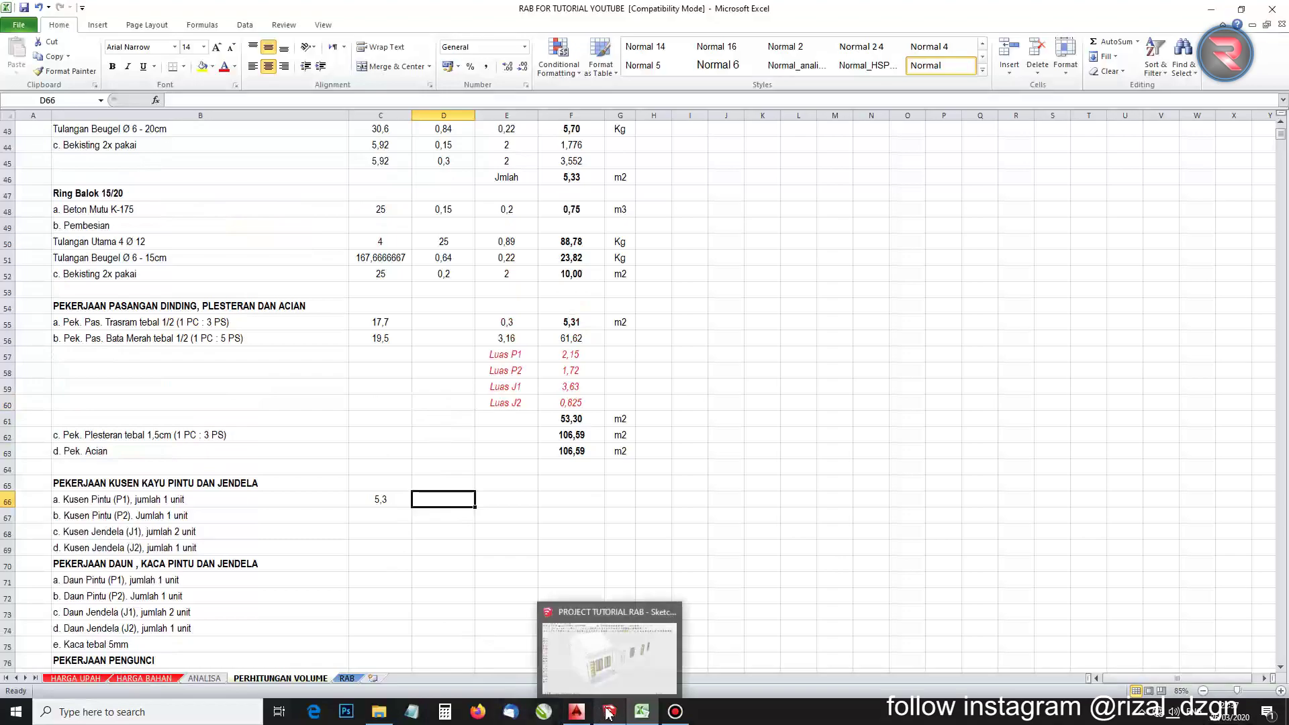
click(577, 712)
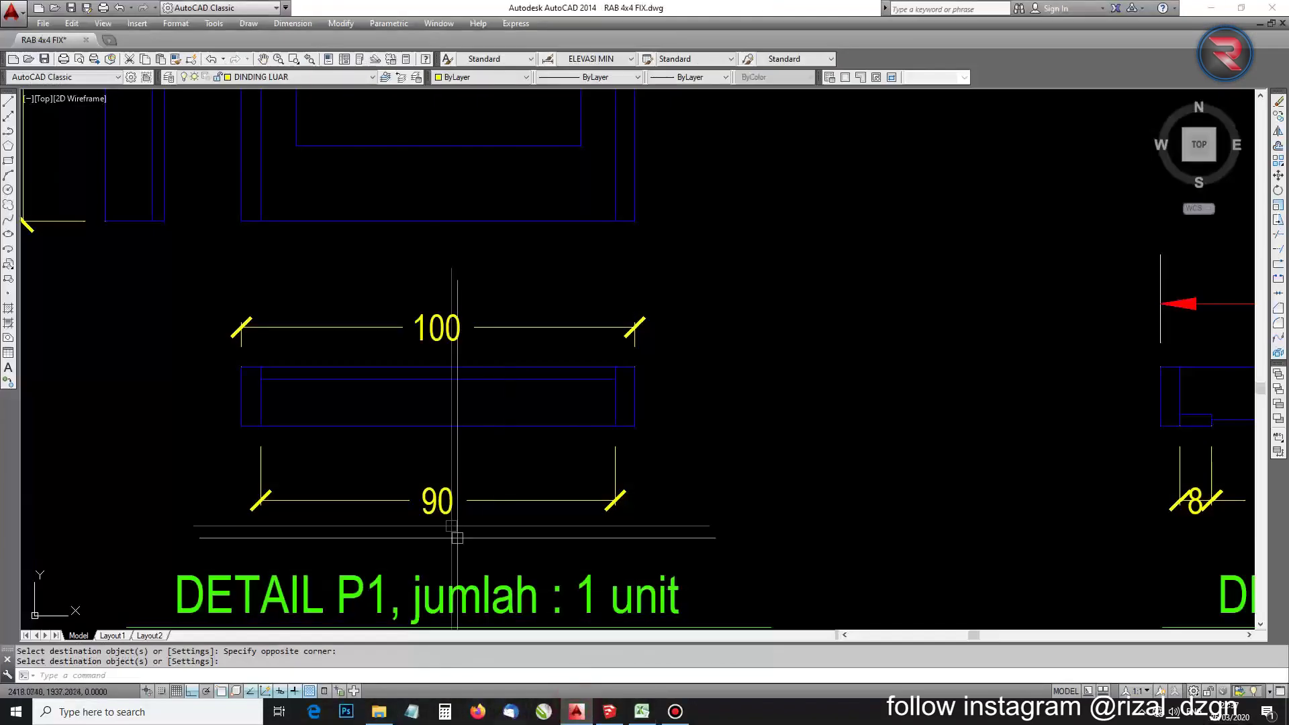
scroll(410, 385, up, 4)
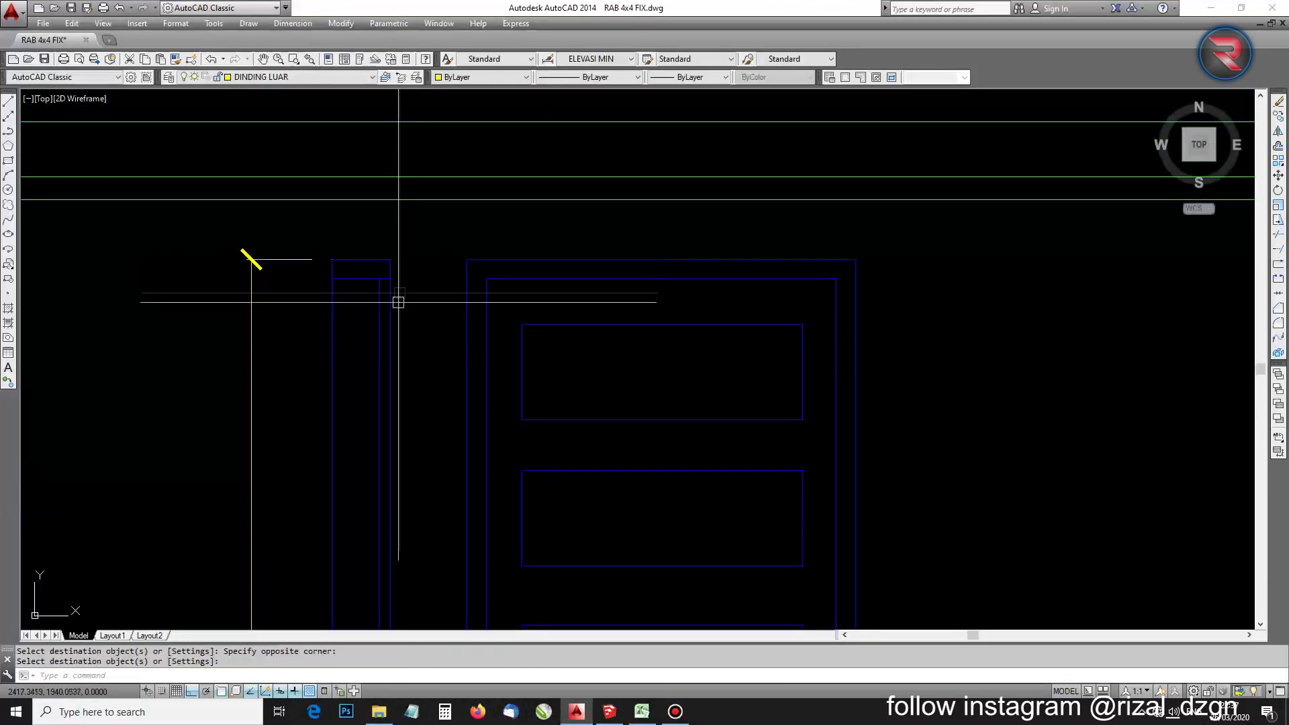
scroll(407, 198, down, 1)
scroll(423, 495, up, 3)
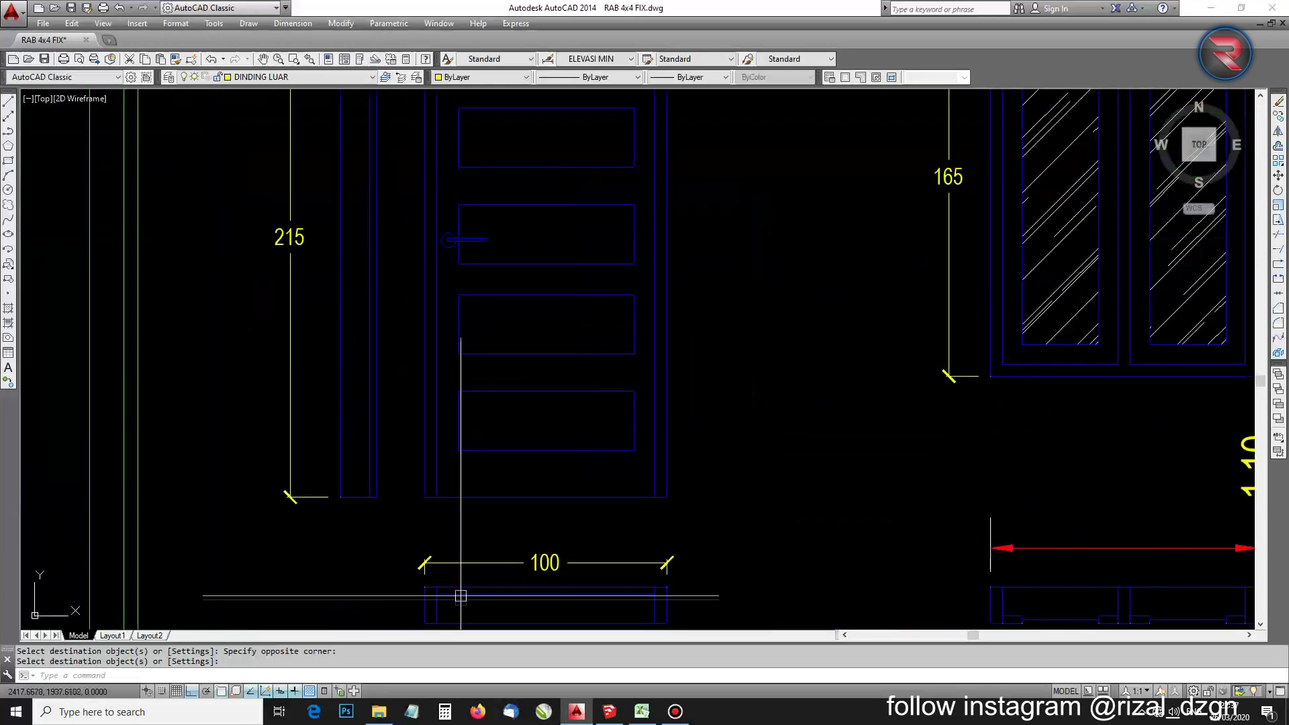
Switch to Excel and enter the P1 frame's section dimensions, 0,05 in D66 and 0,15 in E66
click(642, 712)
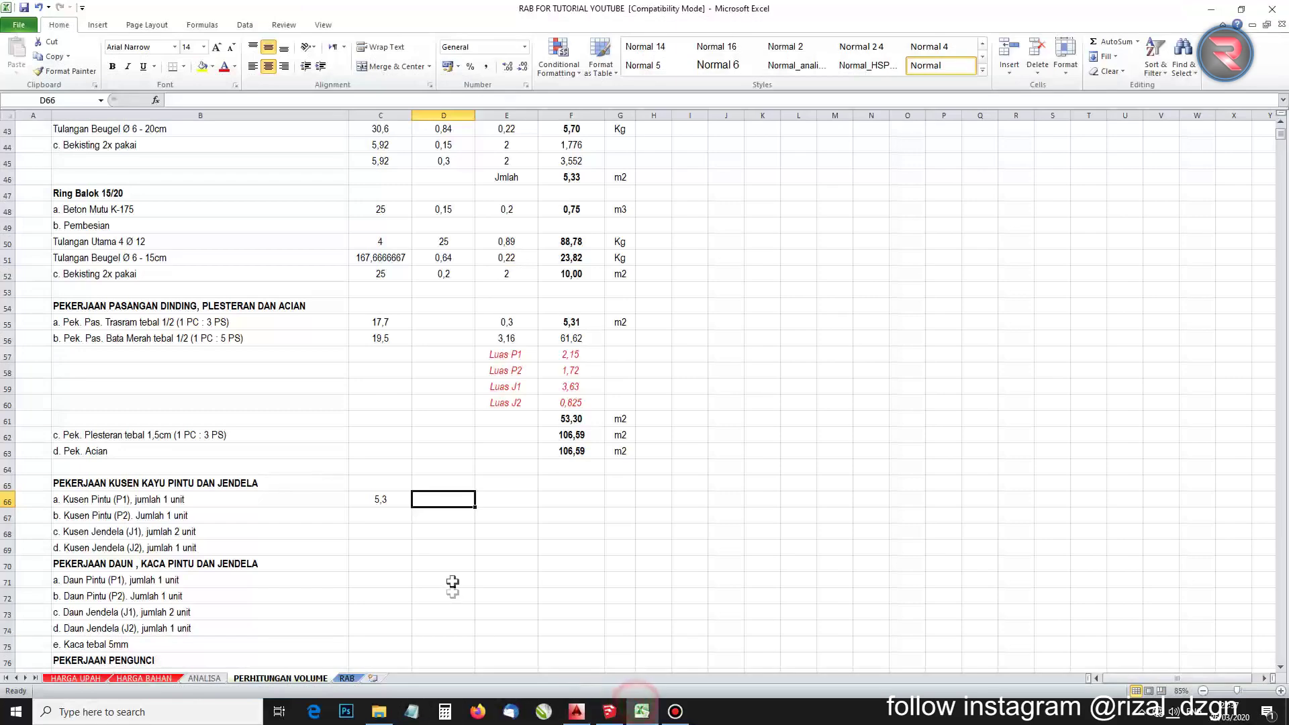
text(0,05)
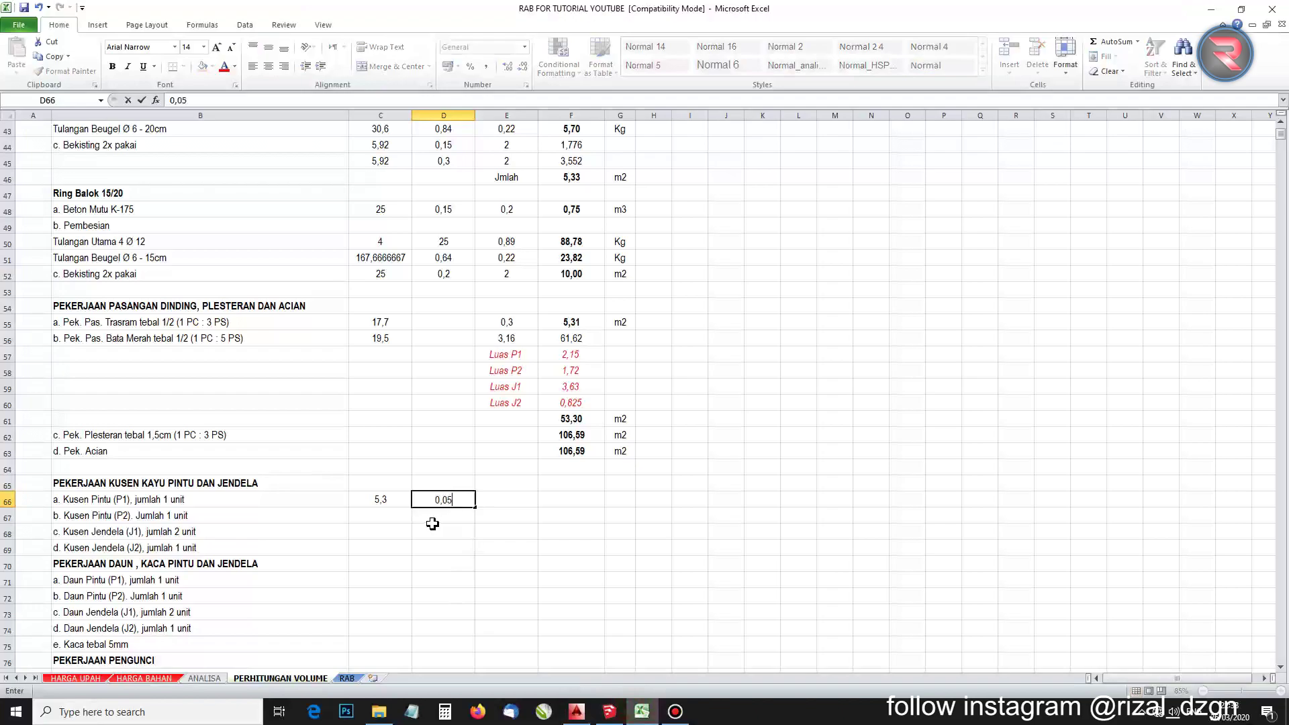
key(Tab)
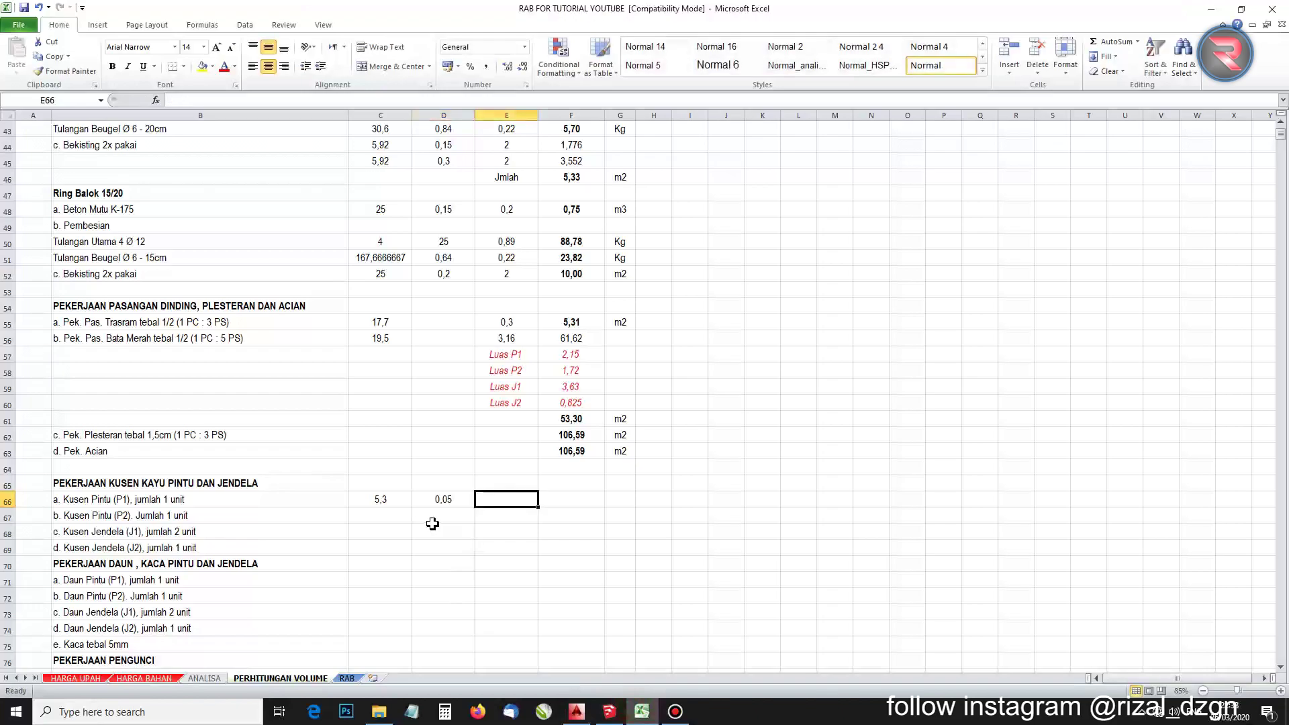
text(0,15)
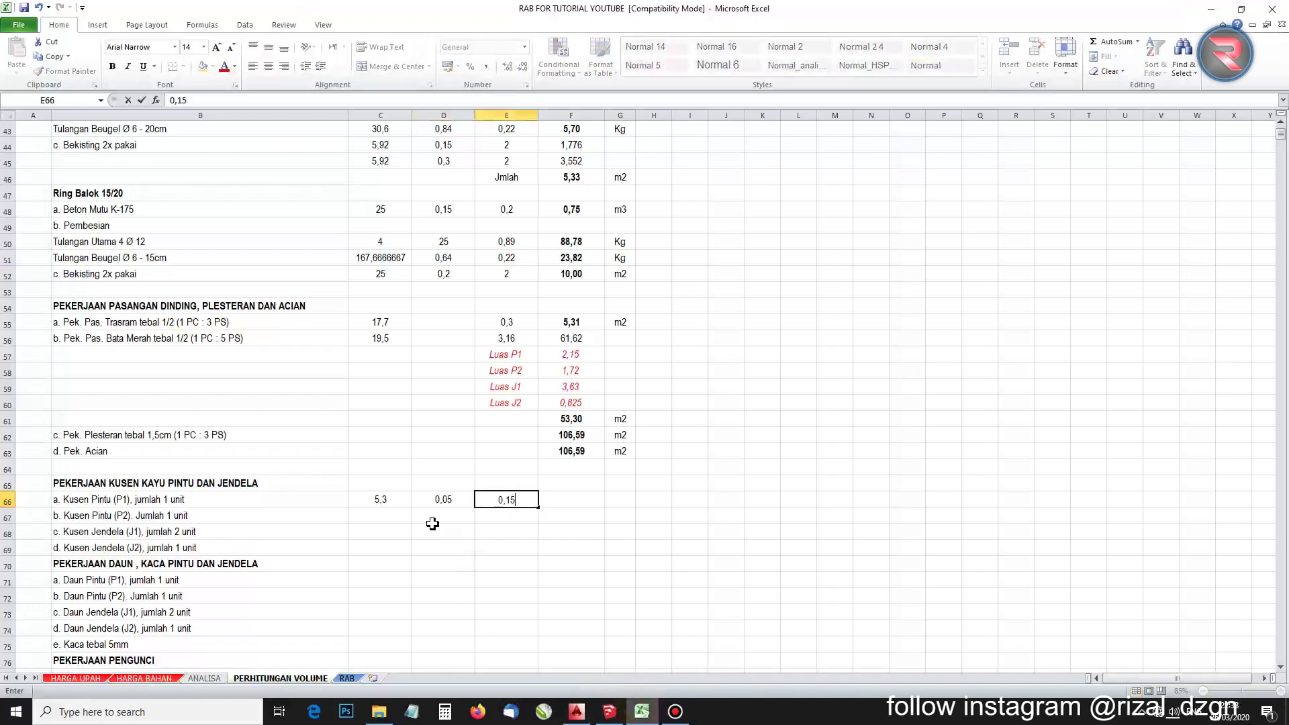
key(Return)
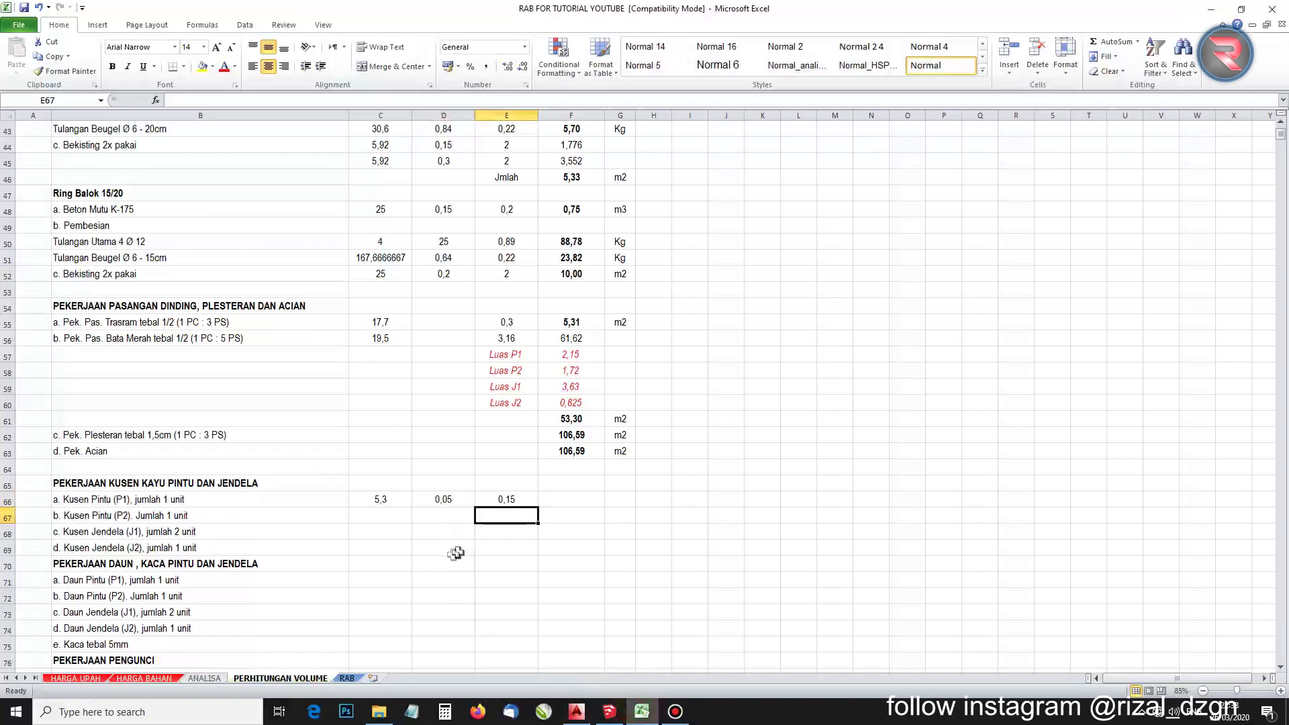
Calculate the P1 frame volume in F66 with the formula =C66*D66*E66
click(548, 500)
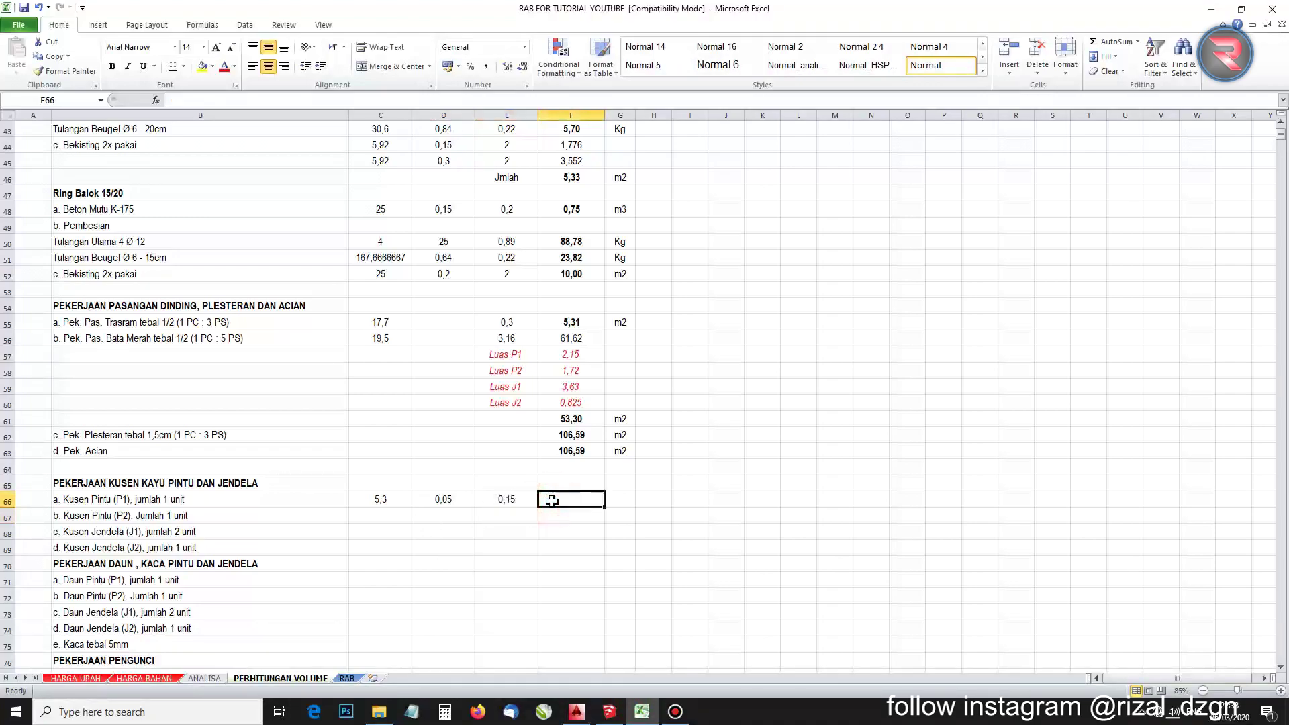
text(=)
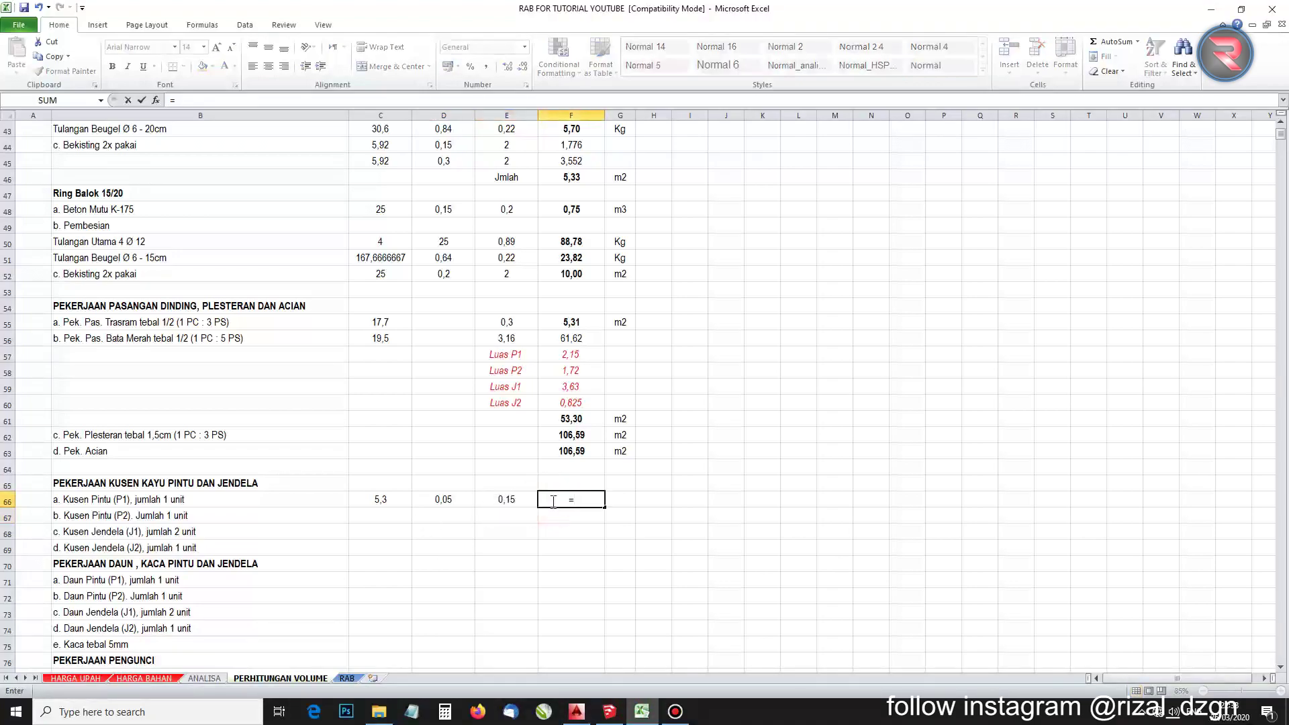
click(390, 500)
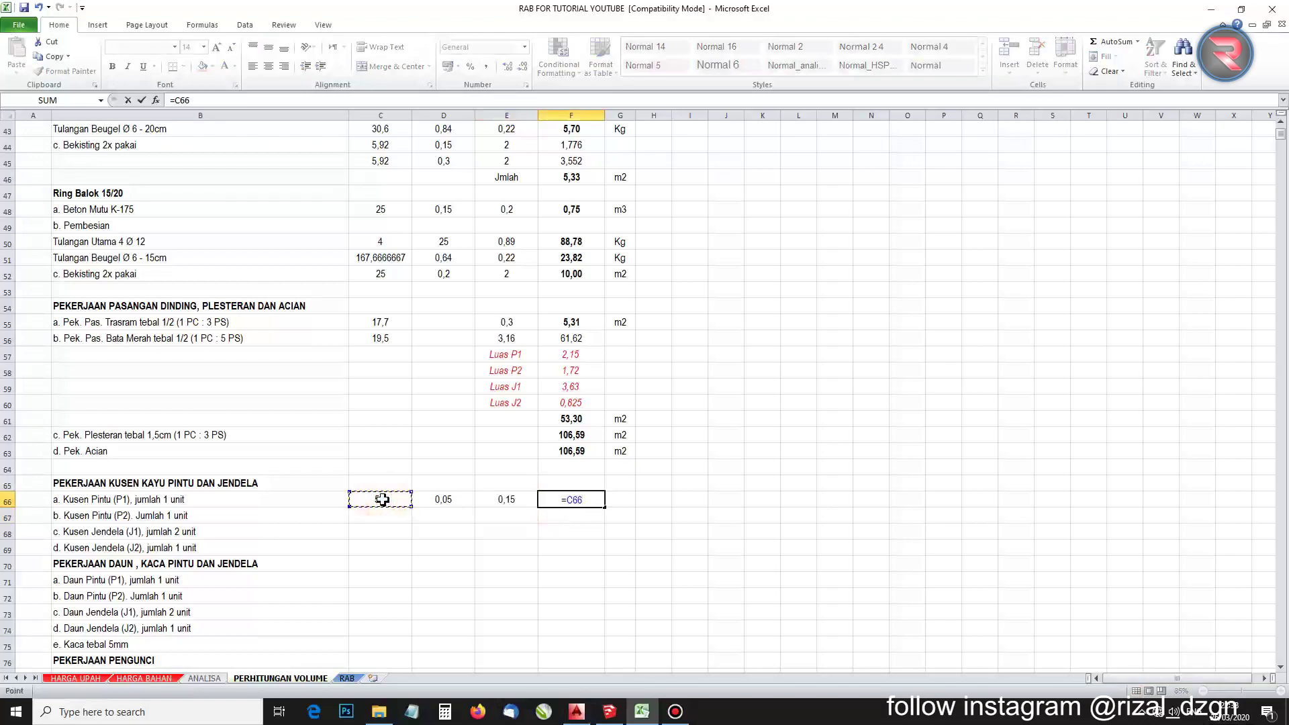
text(*)
click(434, 502)
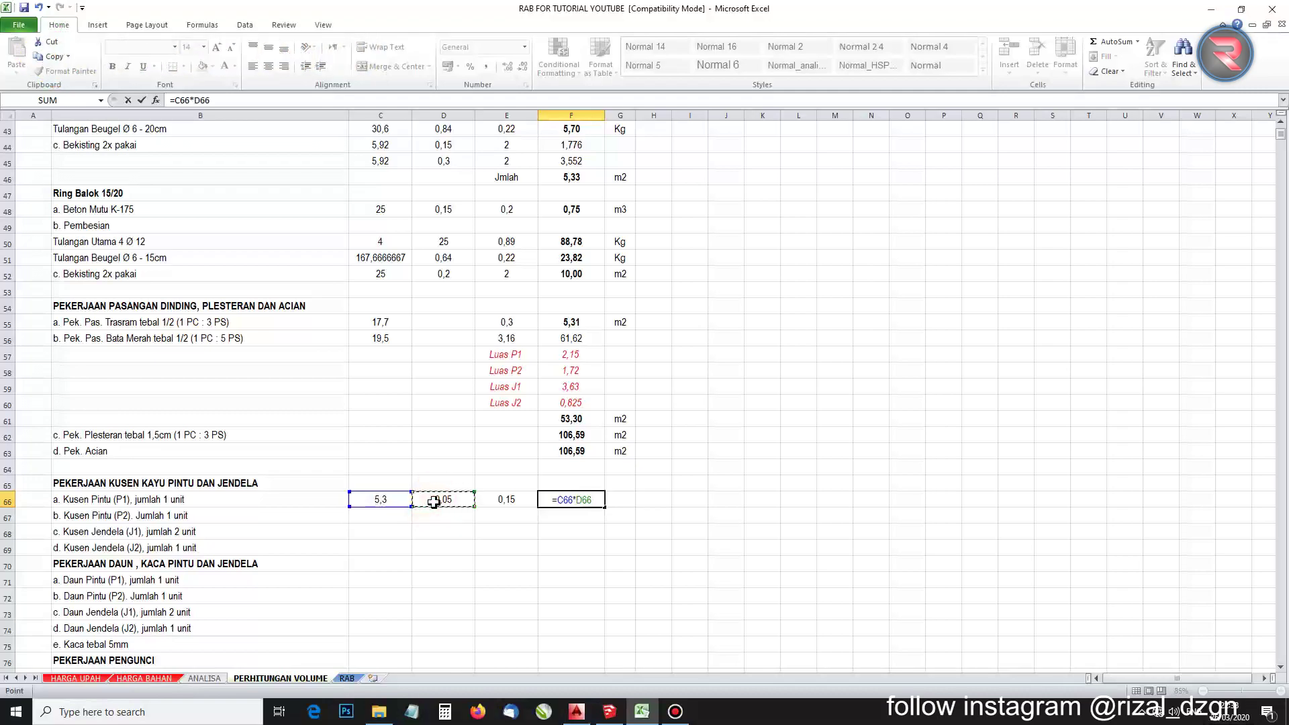
text(*)
click(487, 503)
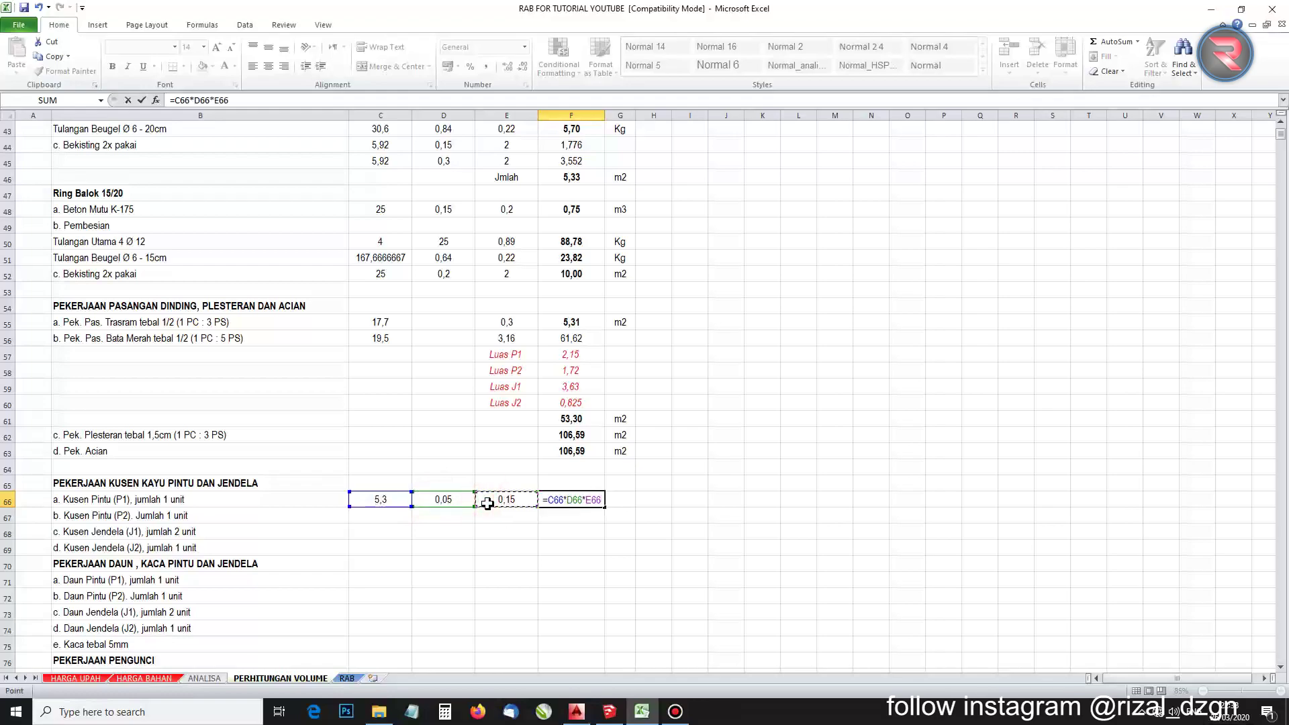
key(Return)
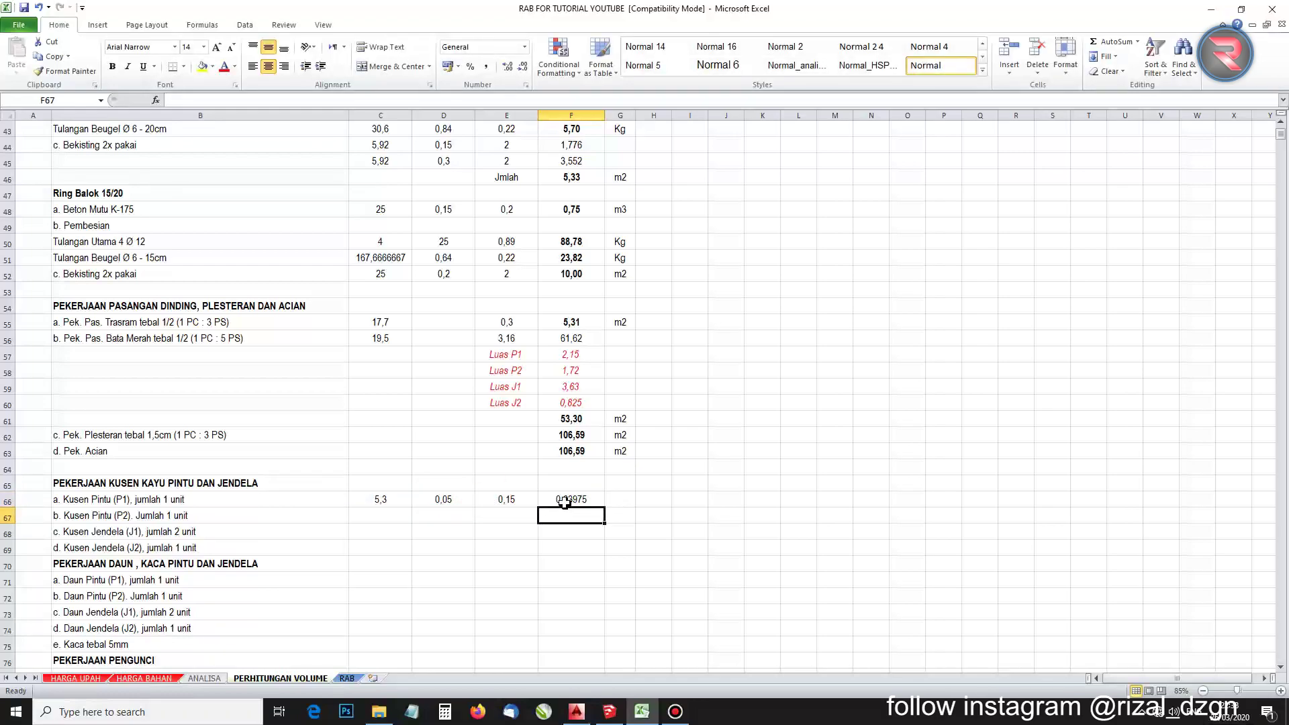
Enter the unit m3 in G66 for the P1 frame volume
click(565, 503)
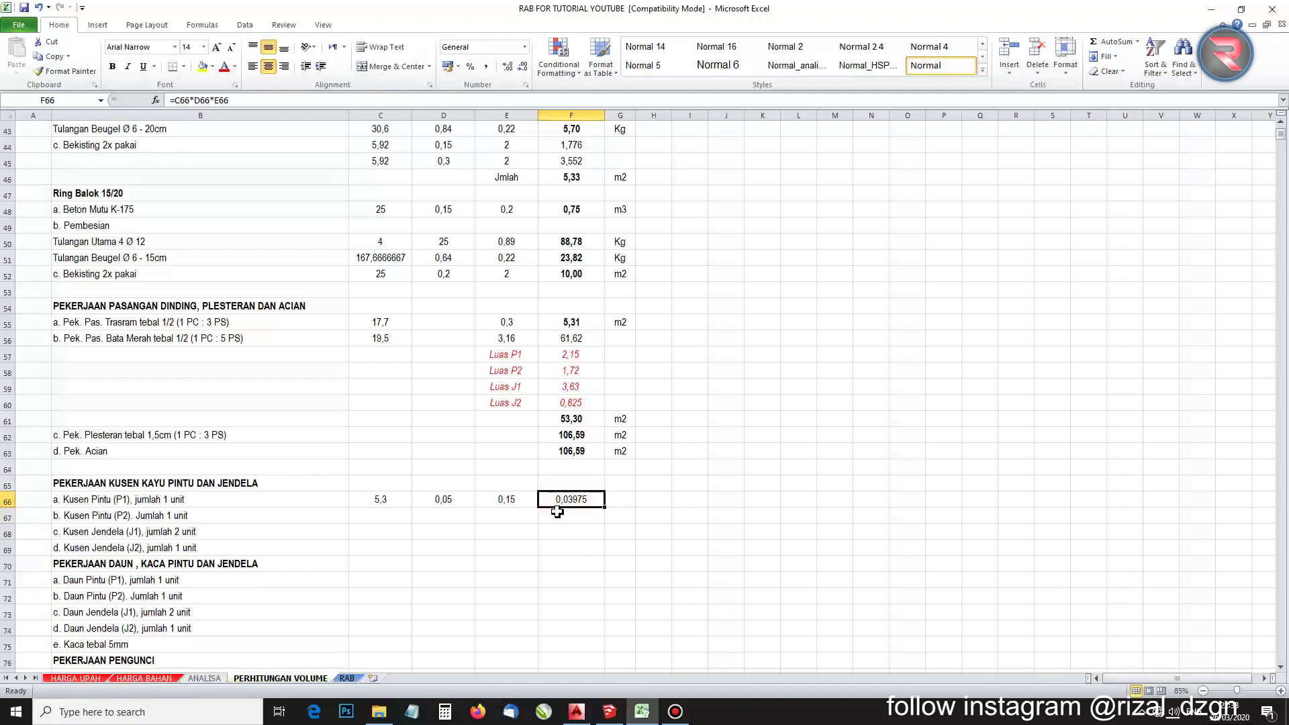
click(616, 505)
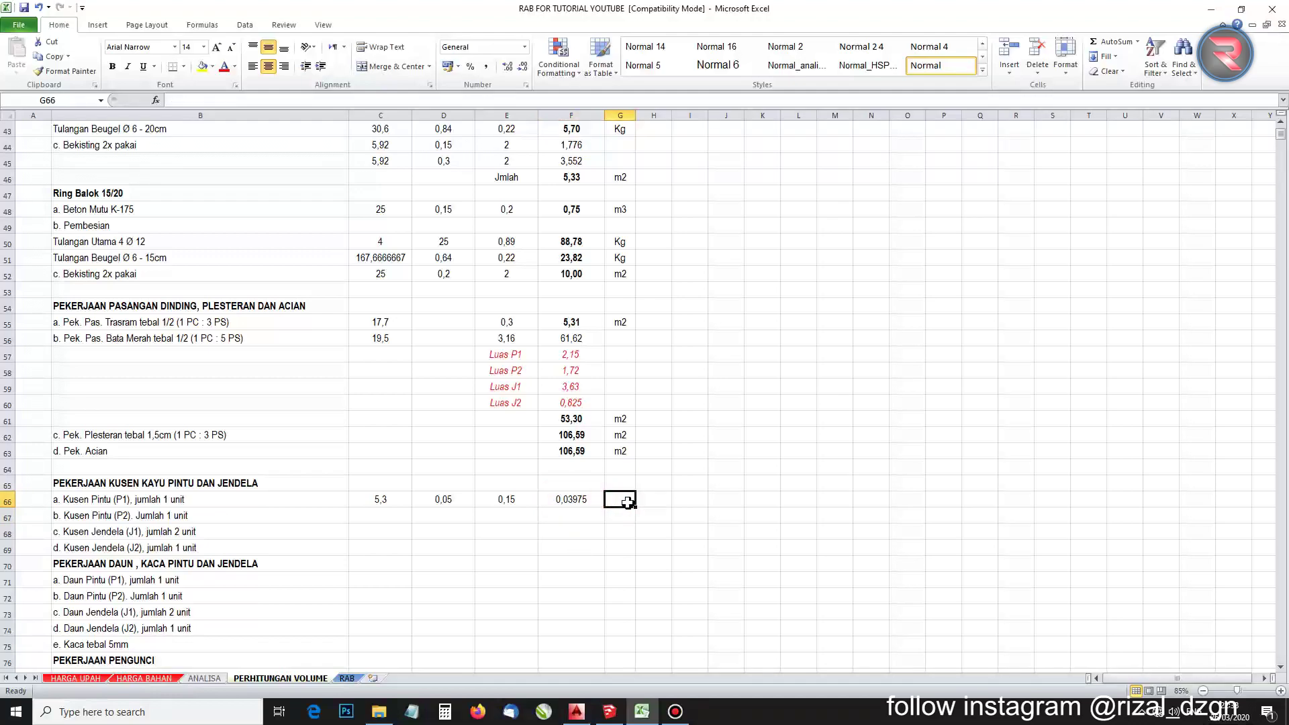
text(m3)
click(583, 499)
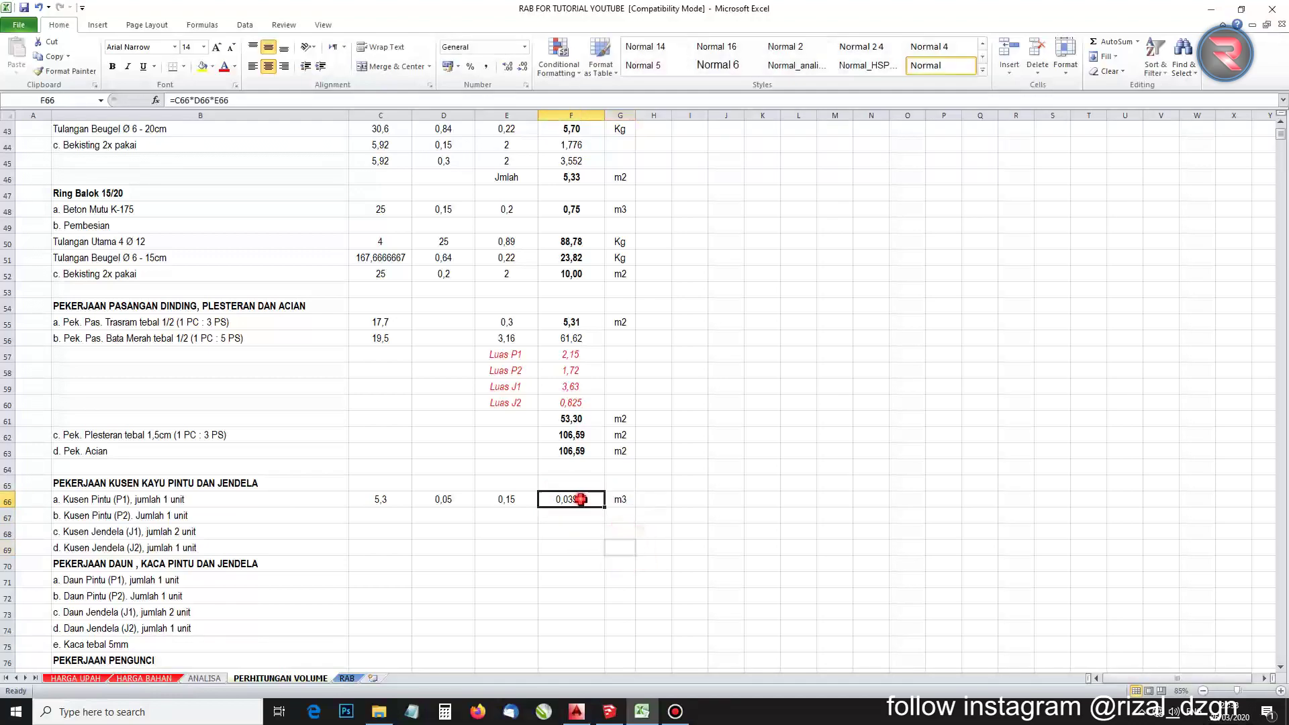
Copy the cell formatting of the Acian total in F63 to the P1 frame volume in F66
click(579, 456)
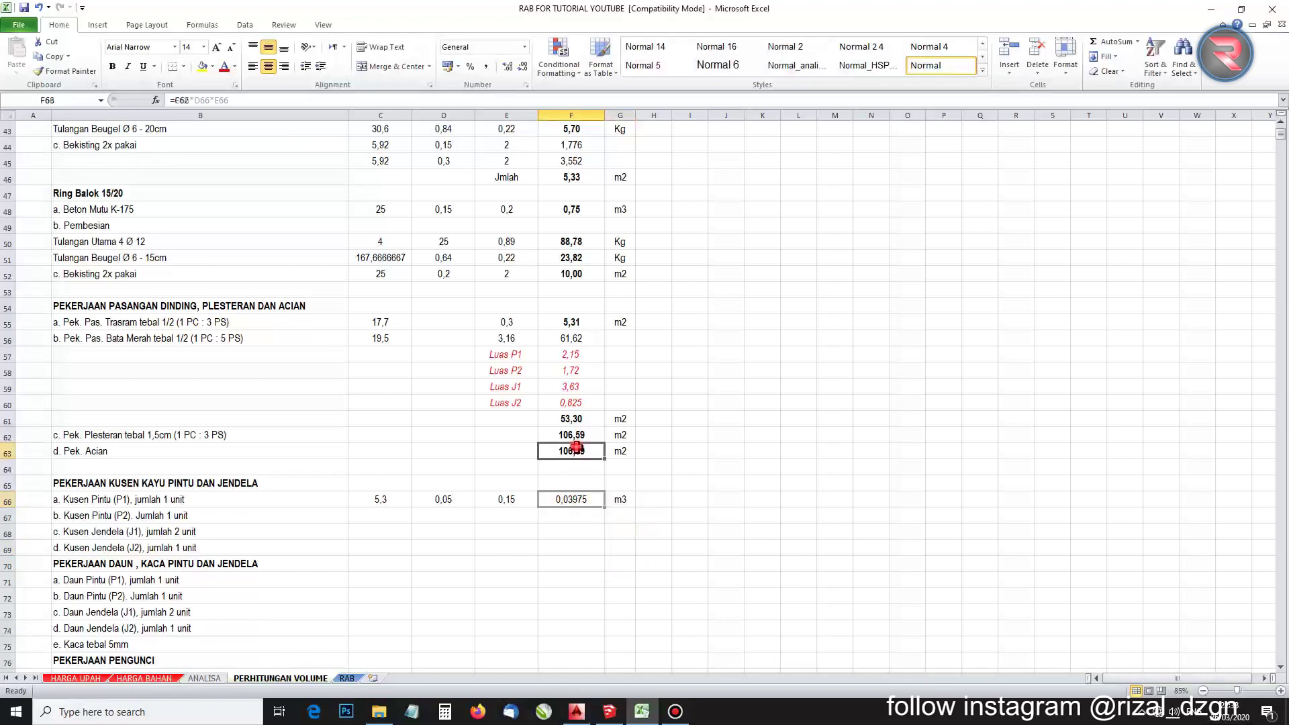
click(62, 71)
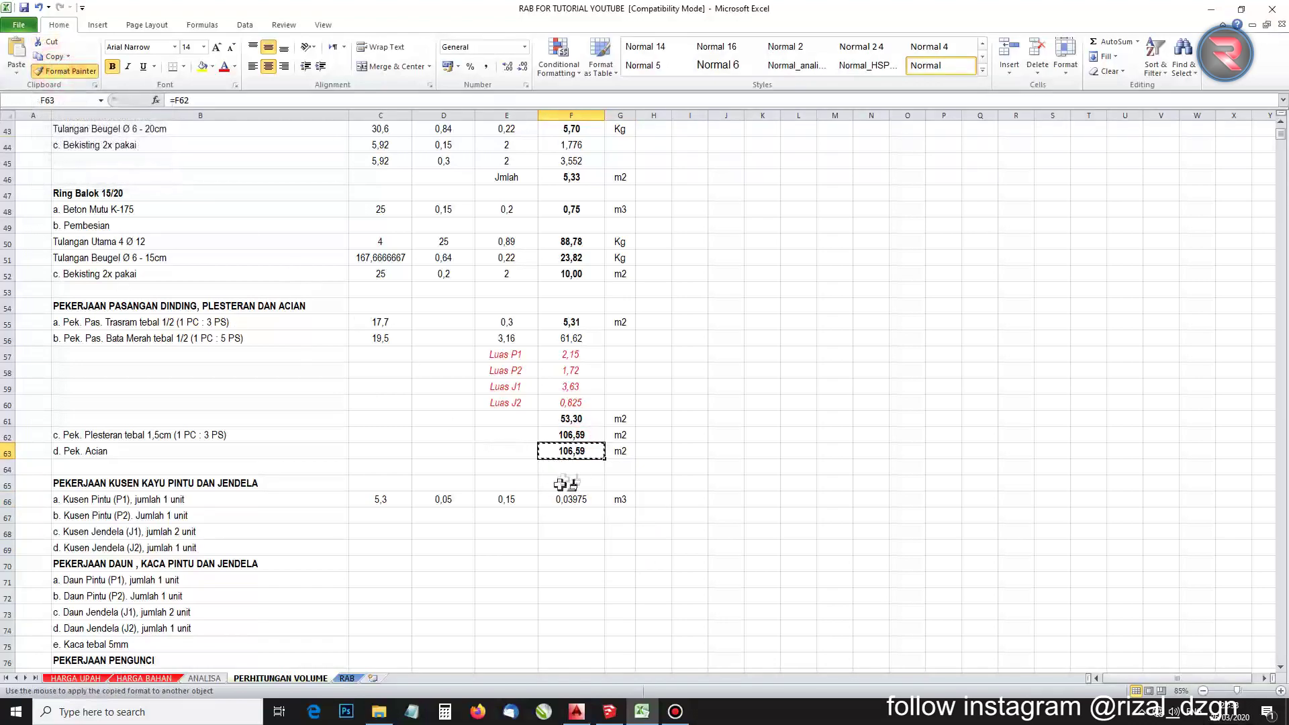
click(559, 500)
click(555, 536)
click(568, 501)
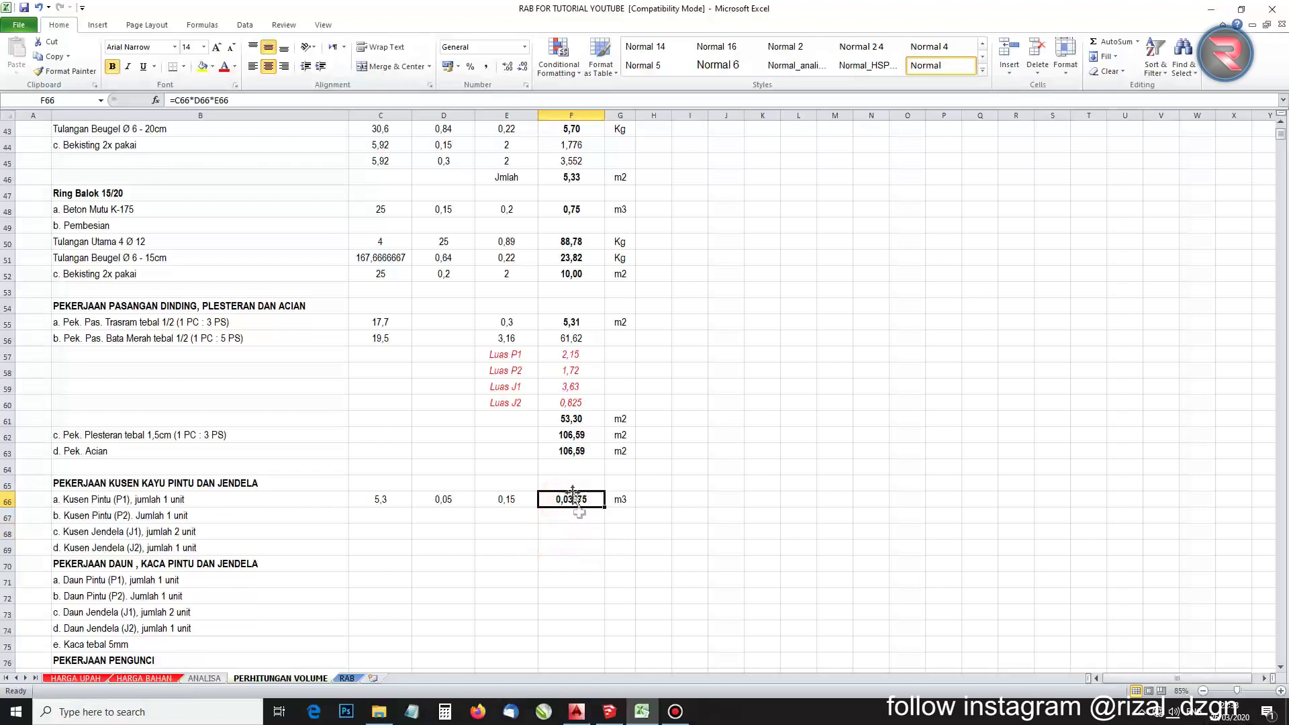
Display the P1 frame volume in F66 with three decimal places
click(508, 67)
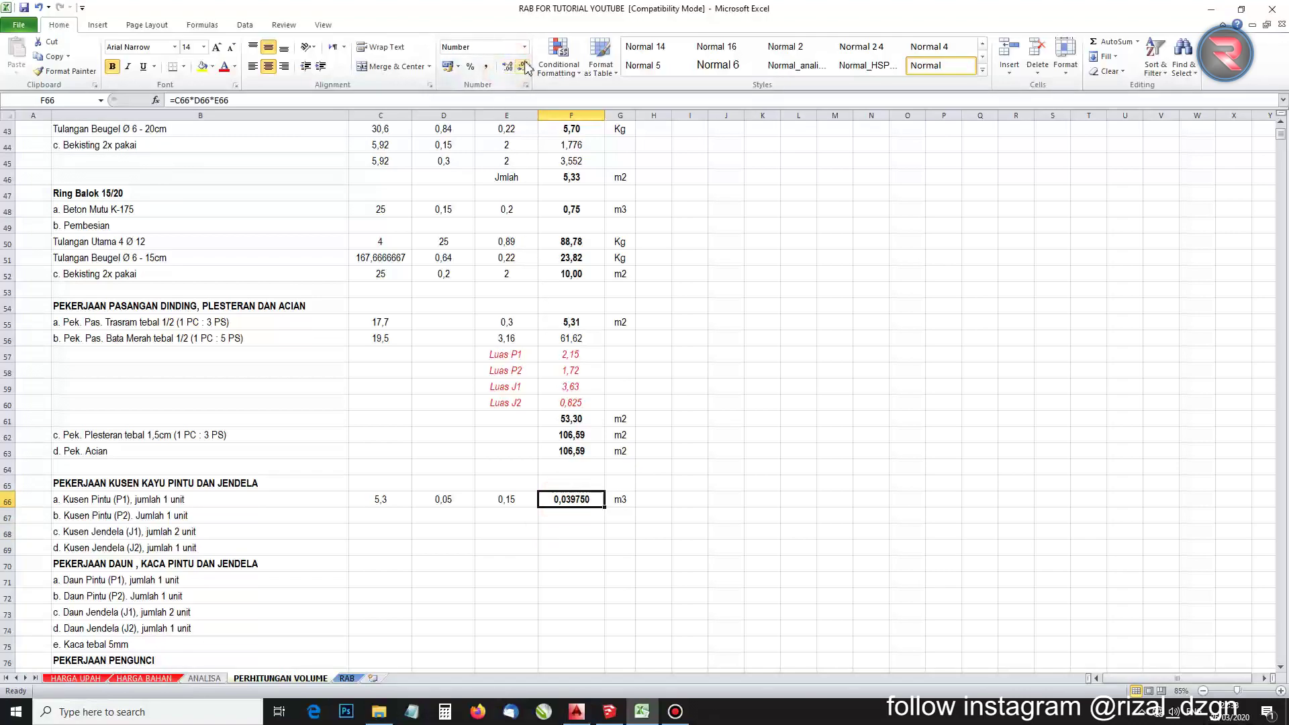
click(523, 69)
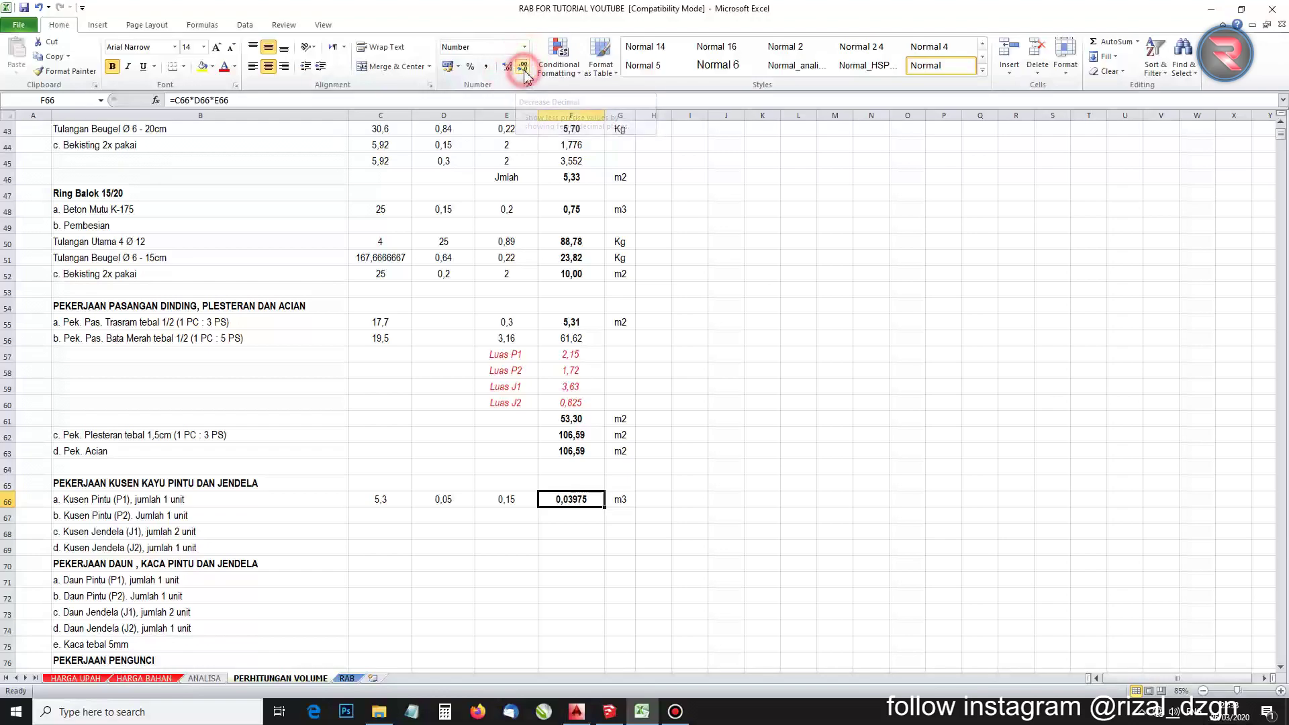
click(523, 68)
click(523, 68)
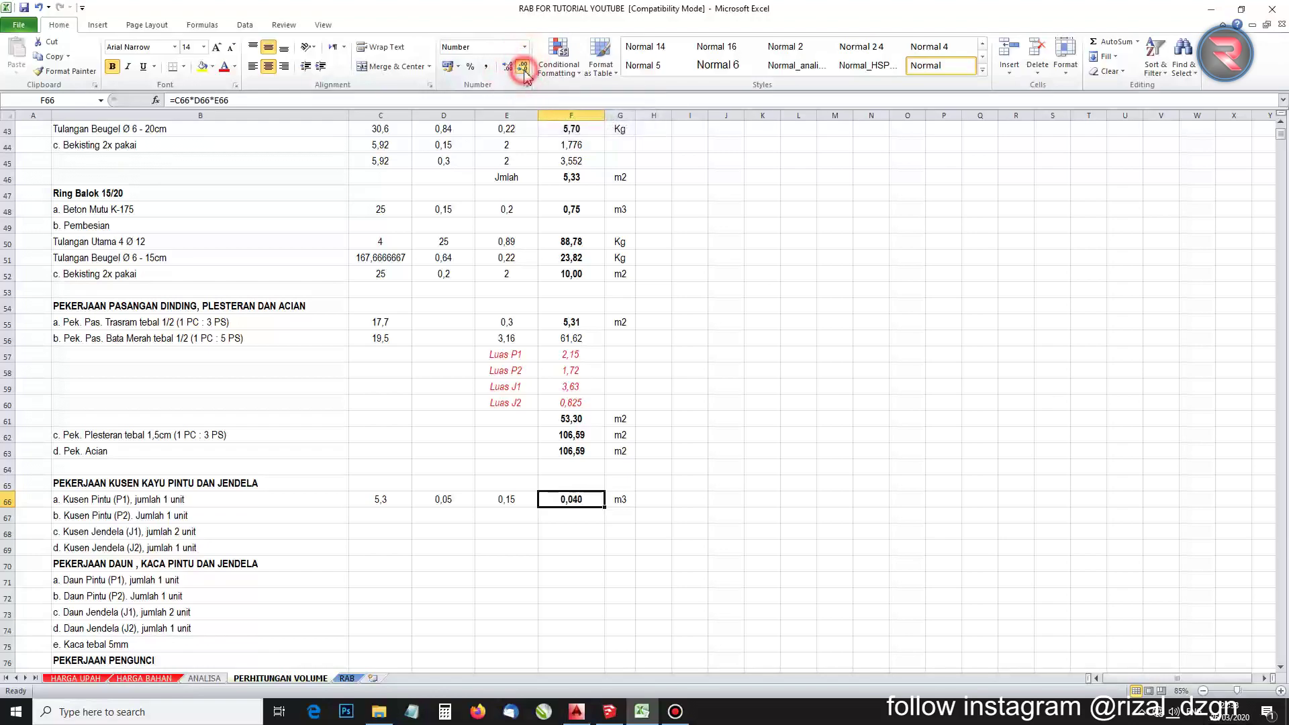
click(567, 517)
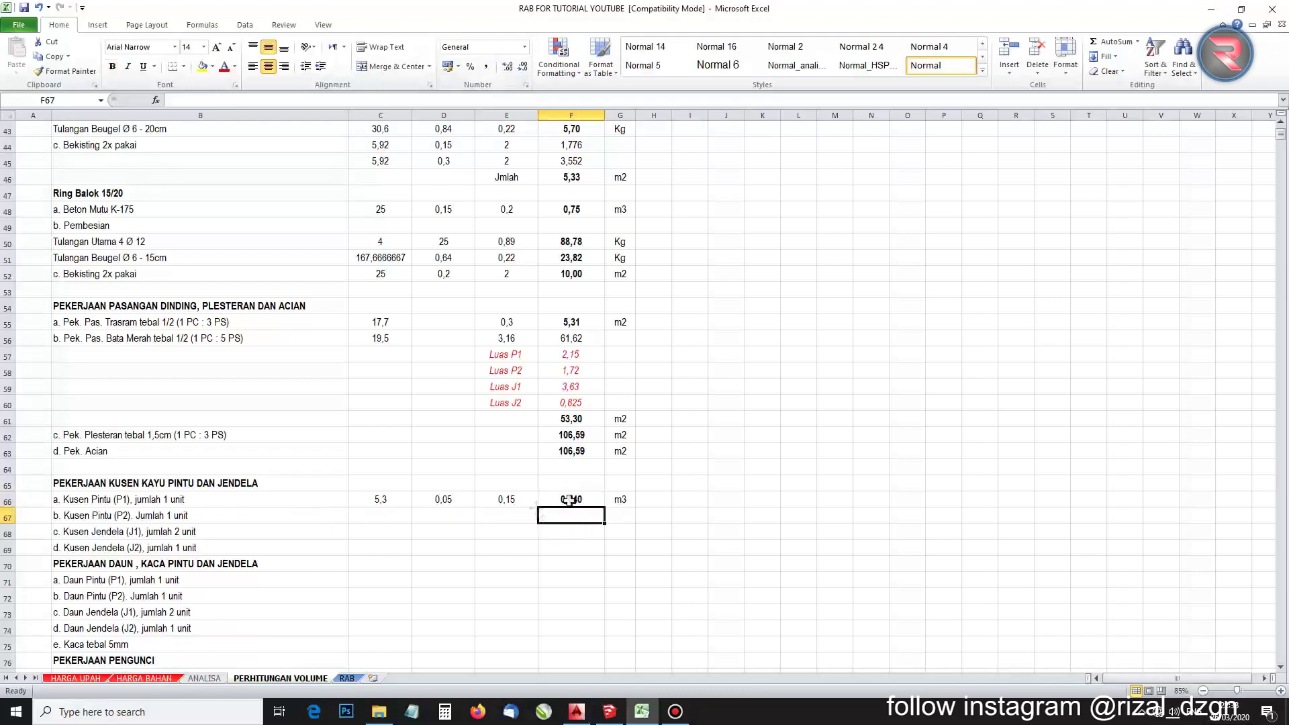
click(570, 499)
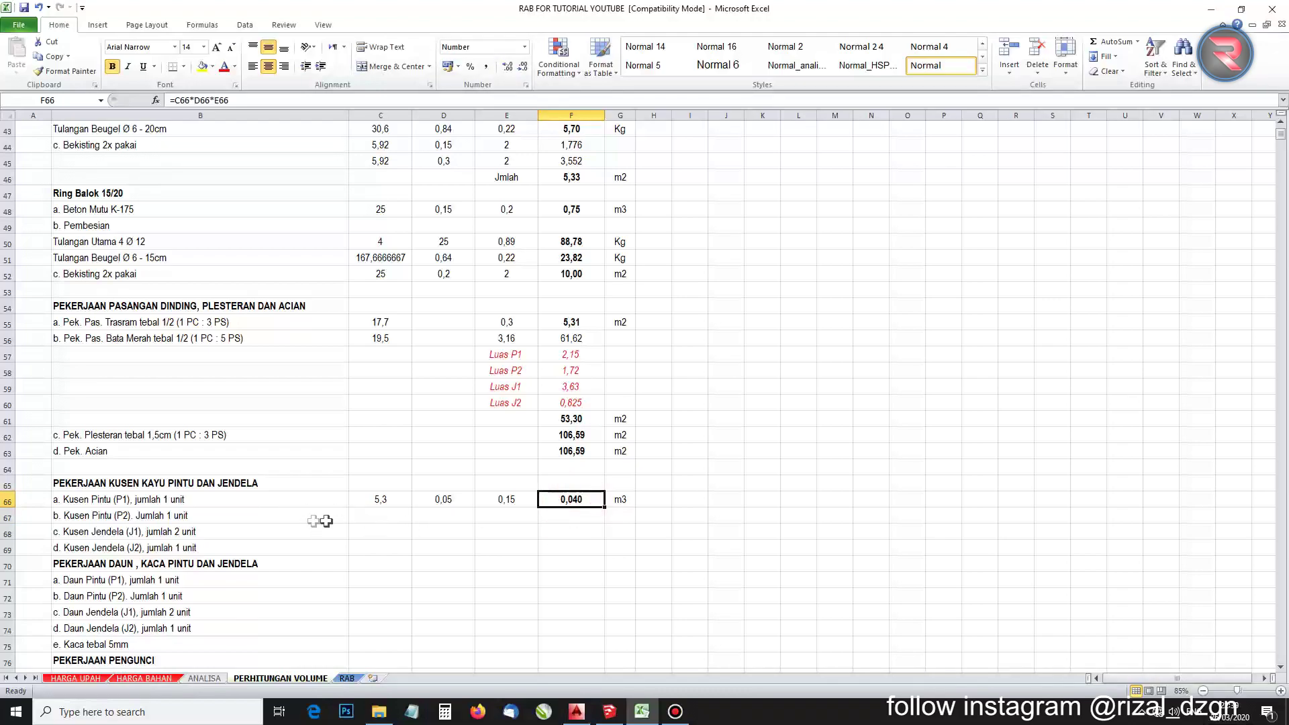
Select C71, the first dimension cell of the item Daun Pintu (P1)
scroll(267, 530, down, 1)
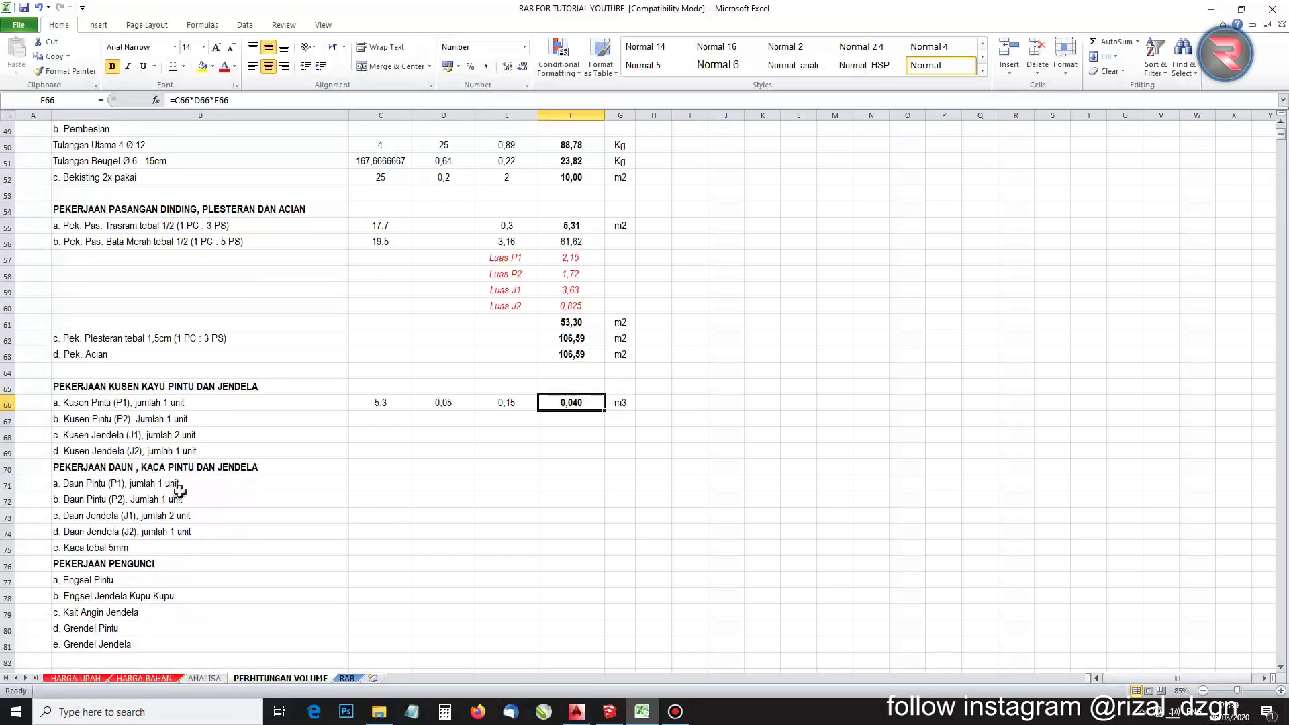
click(224, 486)
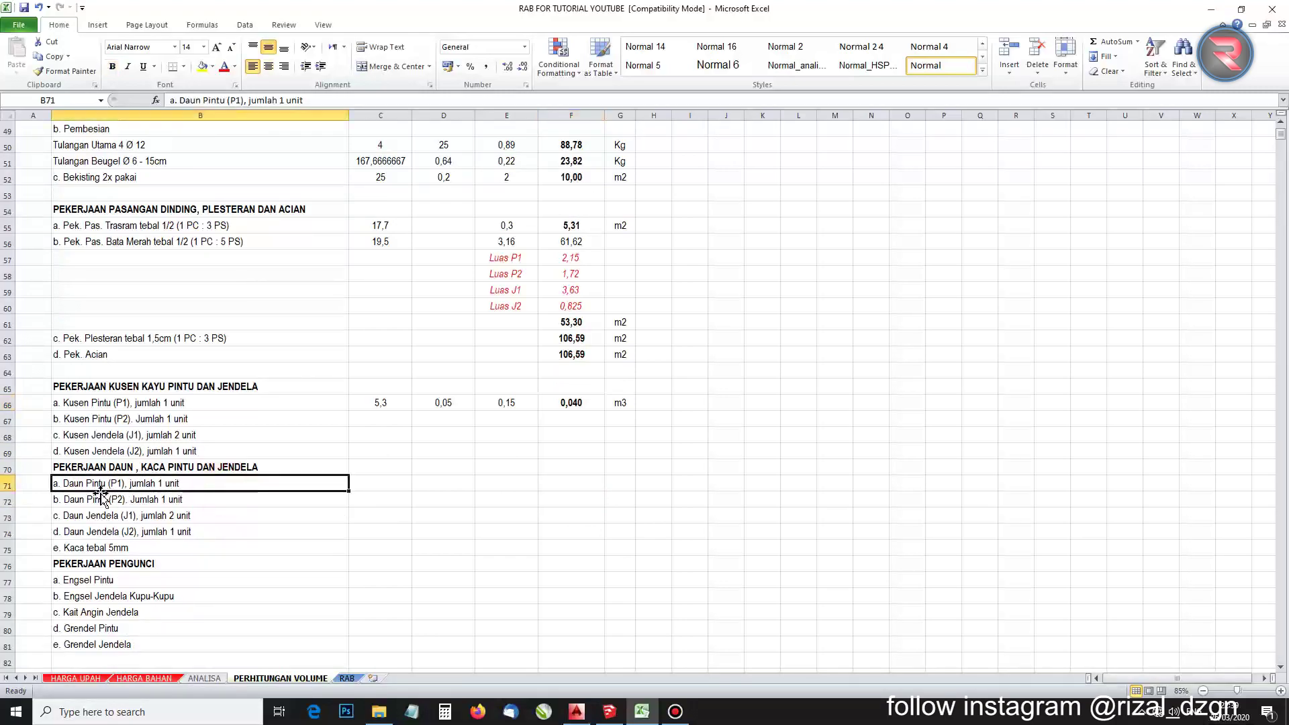
click(367, 487)
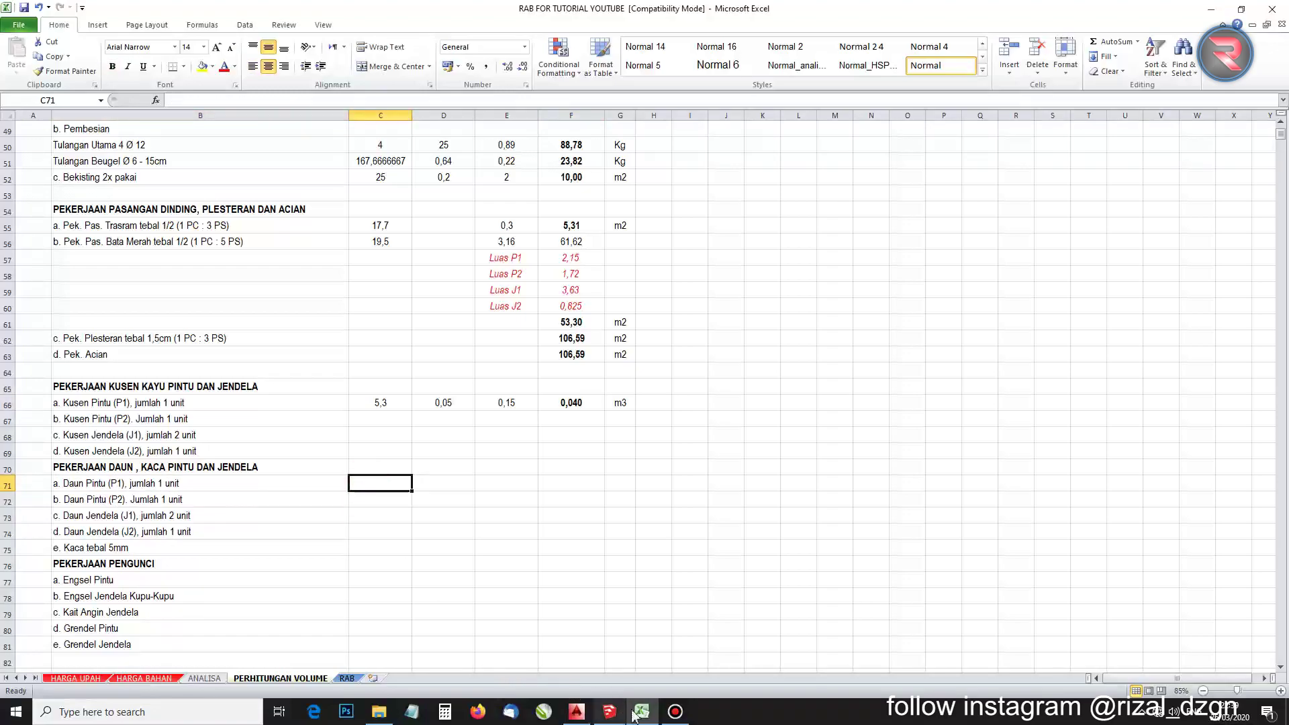
Switch to AutoCAD and add a vertical linear dimension of the door leaf's height beside detail P1's elevation
click(577, 714)
scroll(527, 547, down, 3)
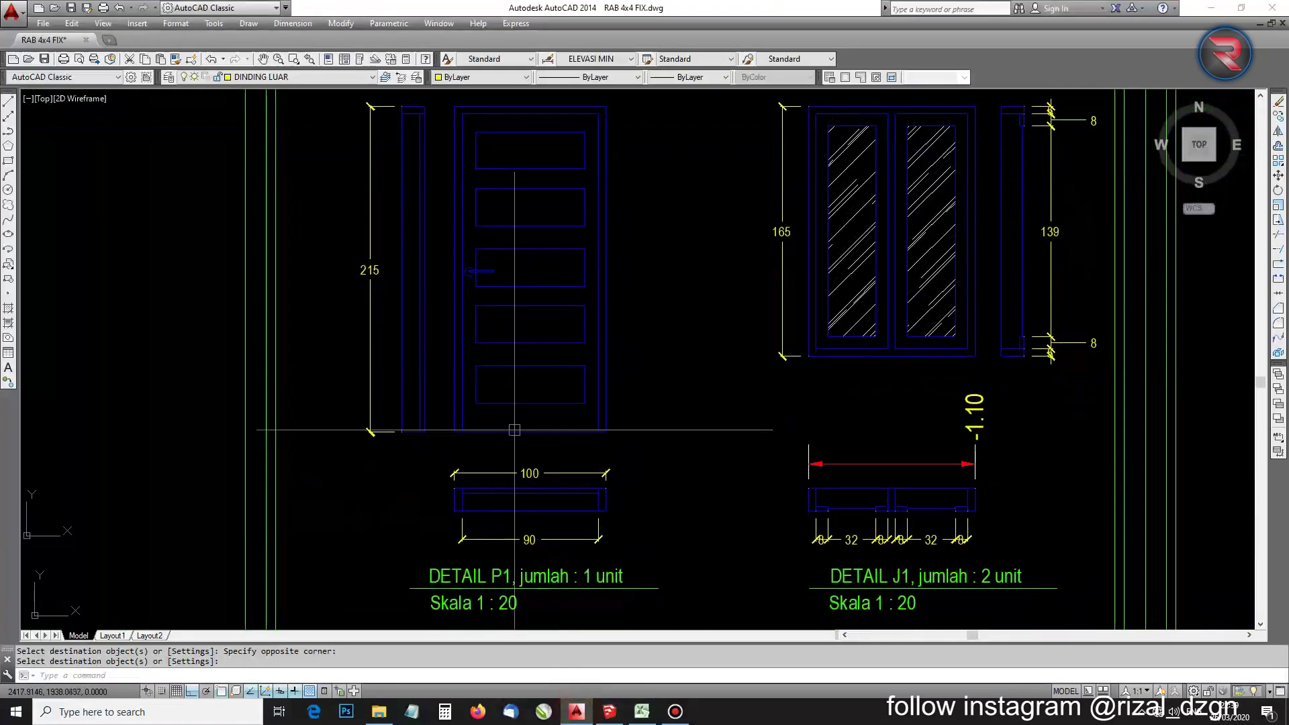
scroll(524, 492, up, 5)
text(DLI)
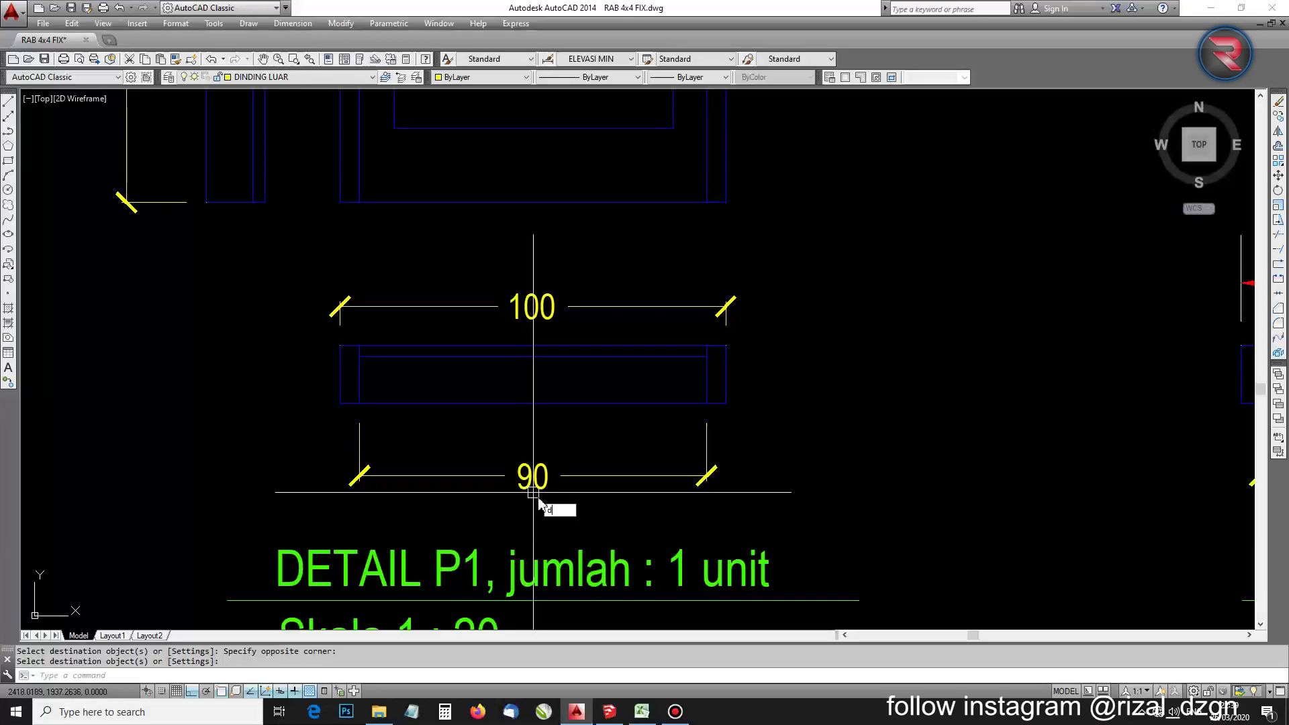
key(Return)
click(707, 202)
scroll(686, 272, down, 2)
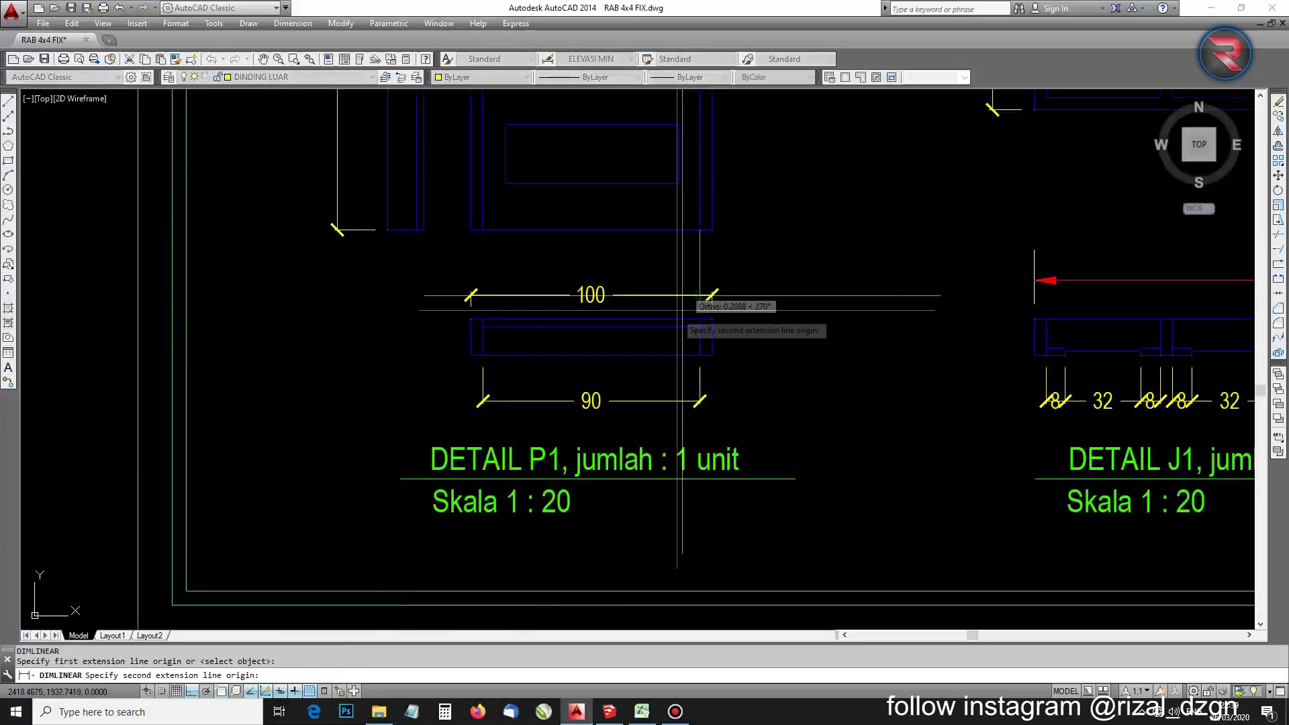
drag(682, 306, 578, 464)
click(641, 149)
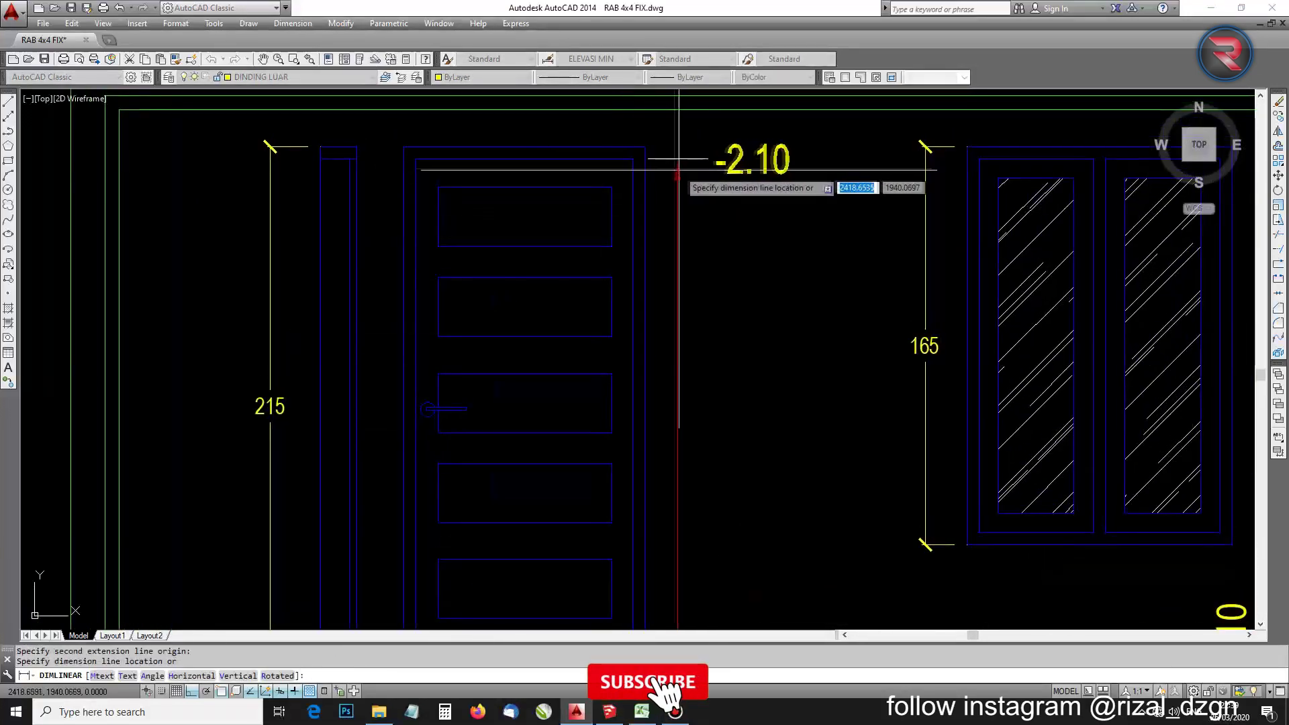
click(690, 173)
scroll(658, 172, down, 3)
key(Escape)
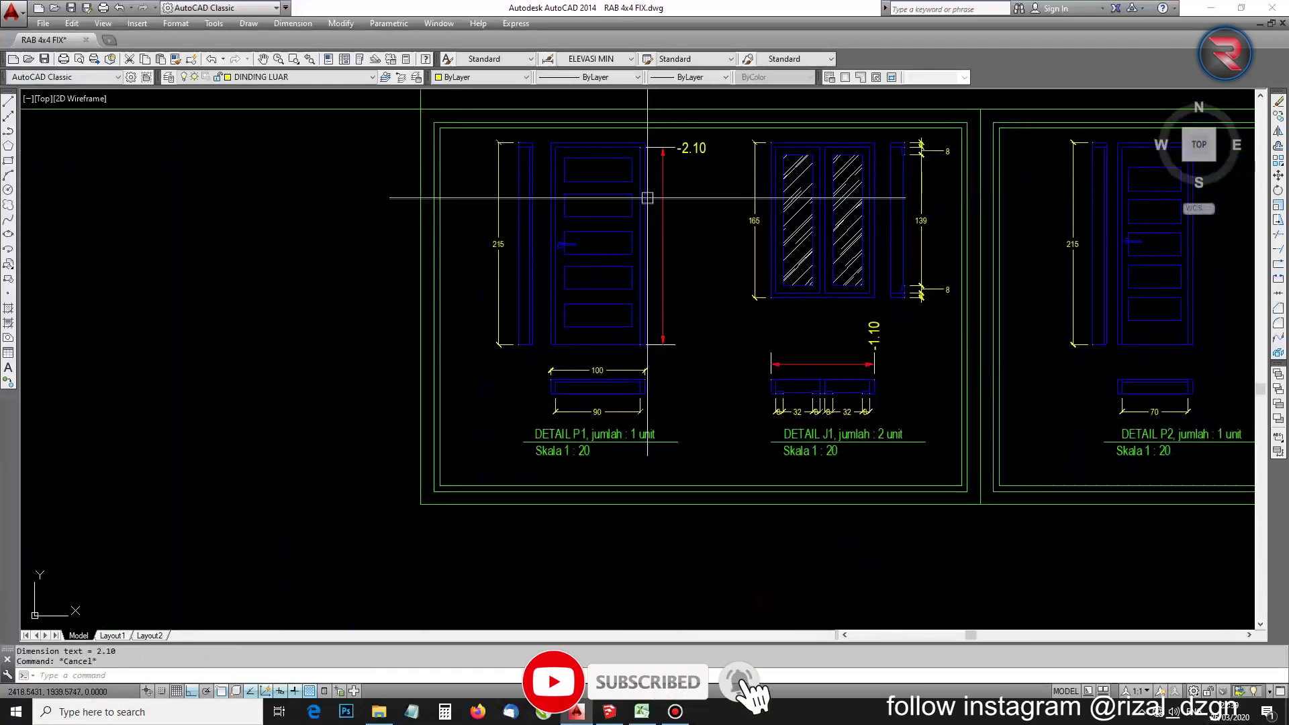
Match the properties of detail P1's 215 dimension to the door leaf's new height dimension
text(maq)
key(BackSpace)
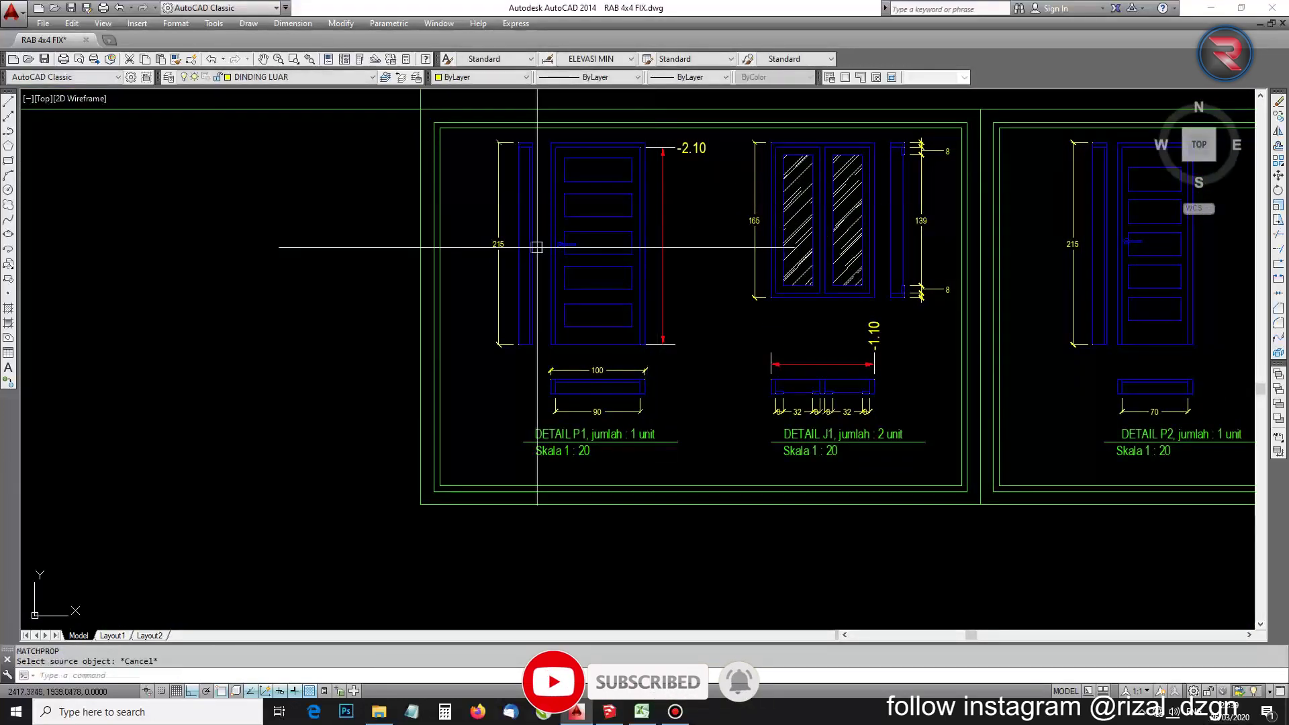
key(Return)
click(501, 247)
scroll(699, 166, up, 4)
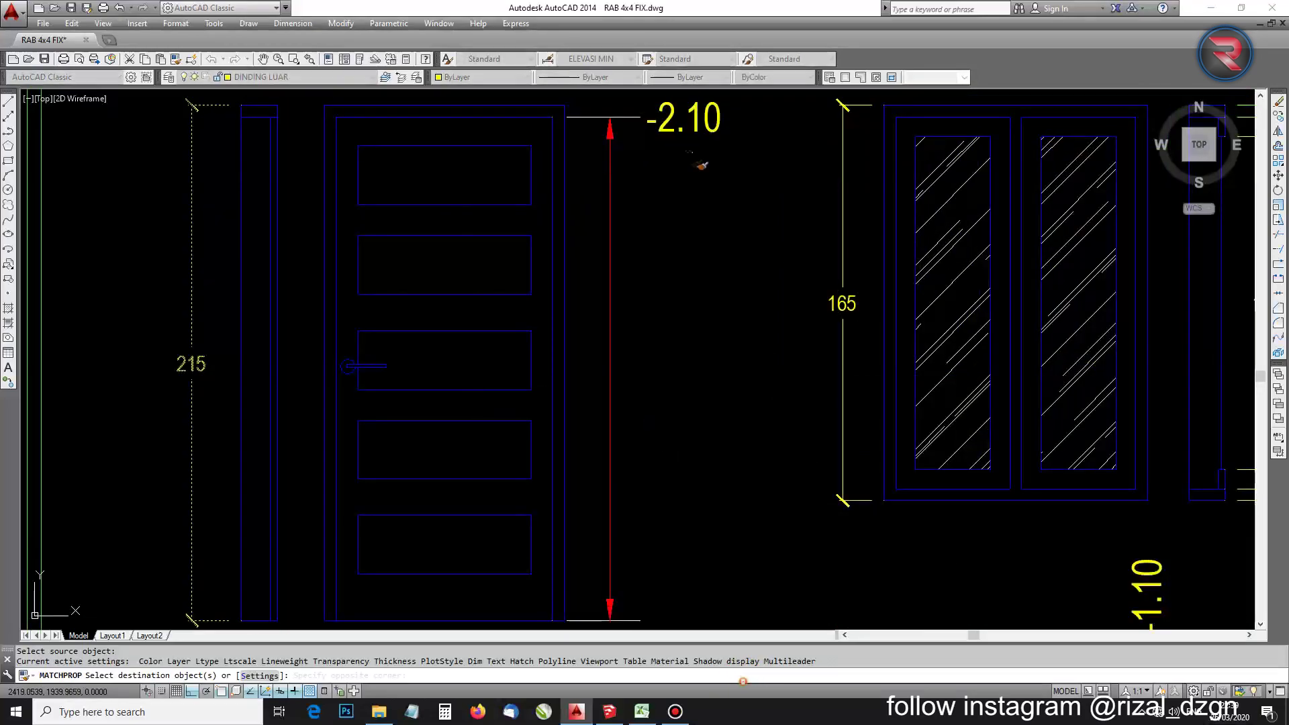
click(702, 165)
click(651, 137)
key(Return)
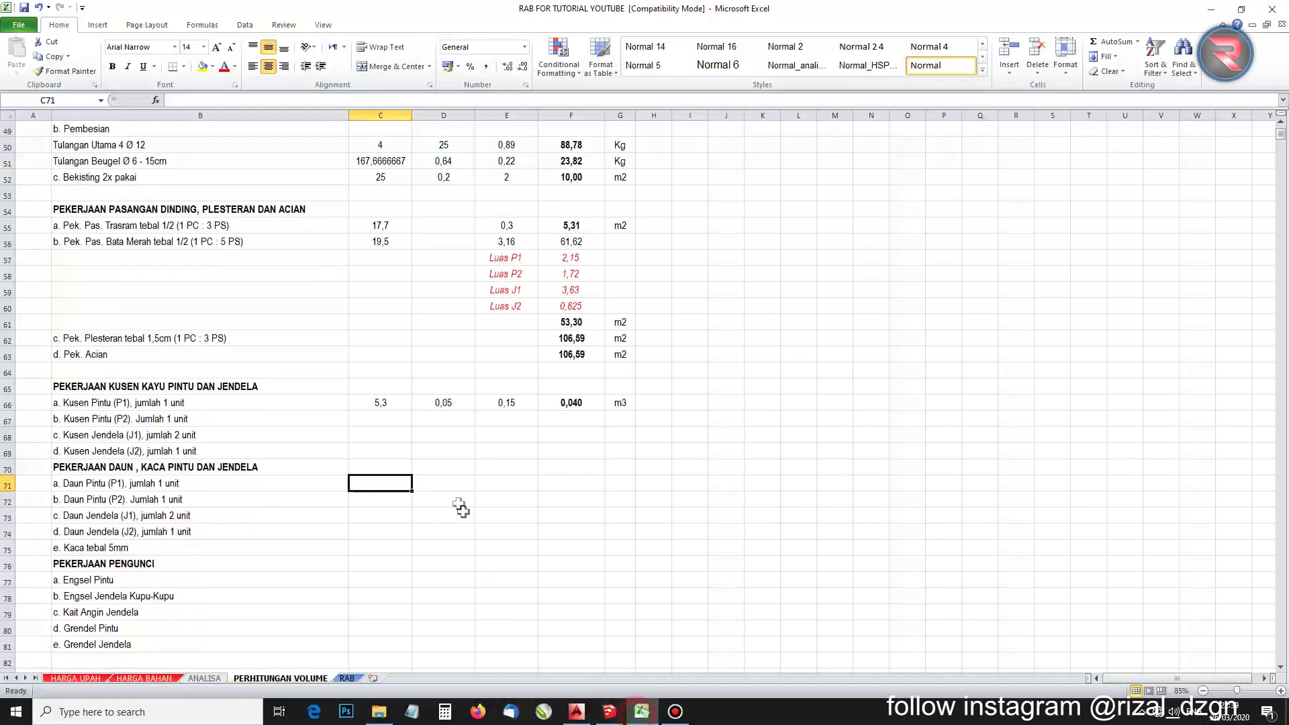
Switch to Excel and enter the P1 door leaf's width 0,9 in C71 and height 2,1 in D71
click(641, 712)
text(1)
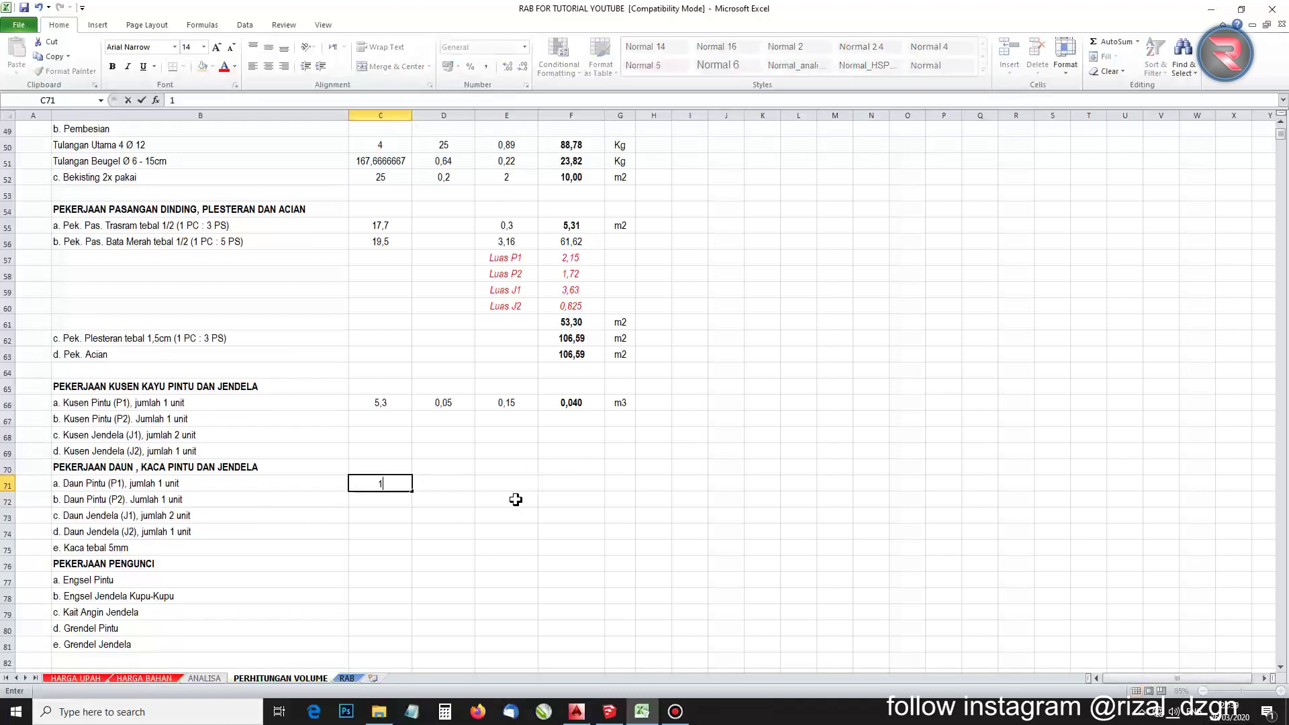
text(,9)
key(Return)
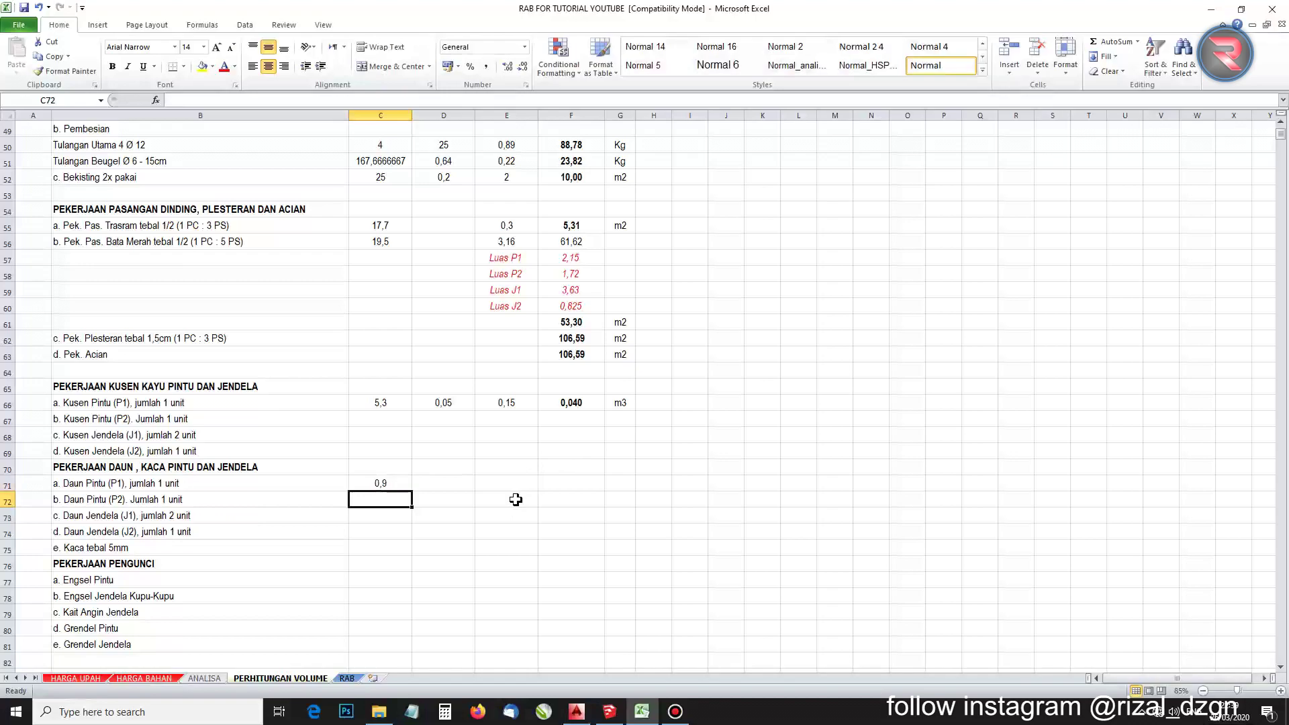
key(Up)
key(Right)
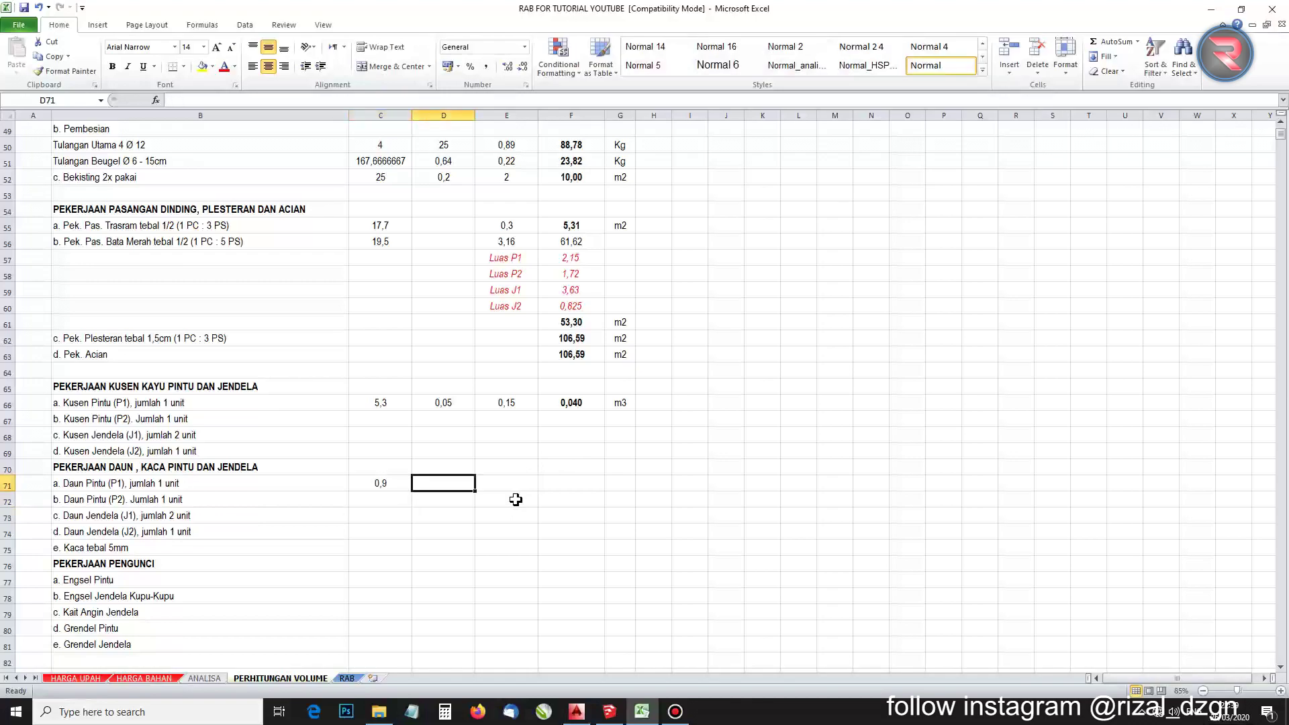
text(2,1)
key(Return)
Calculate the P1 door leaf's area in F71 with the formula =C71*D71
key(Up)
key(Right)
key(Right)
text(=)
key(Left)
key(Left)
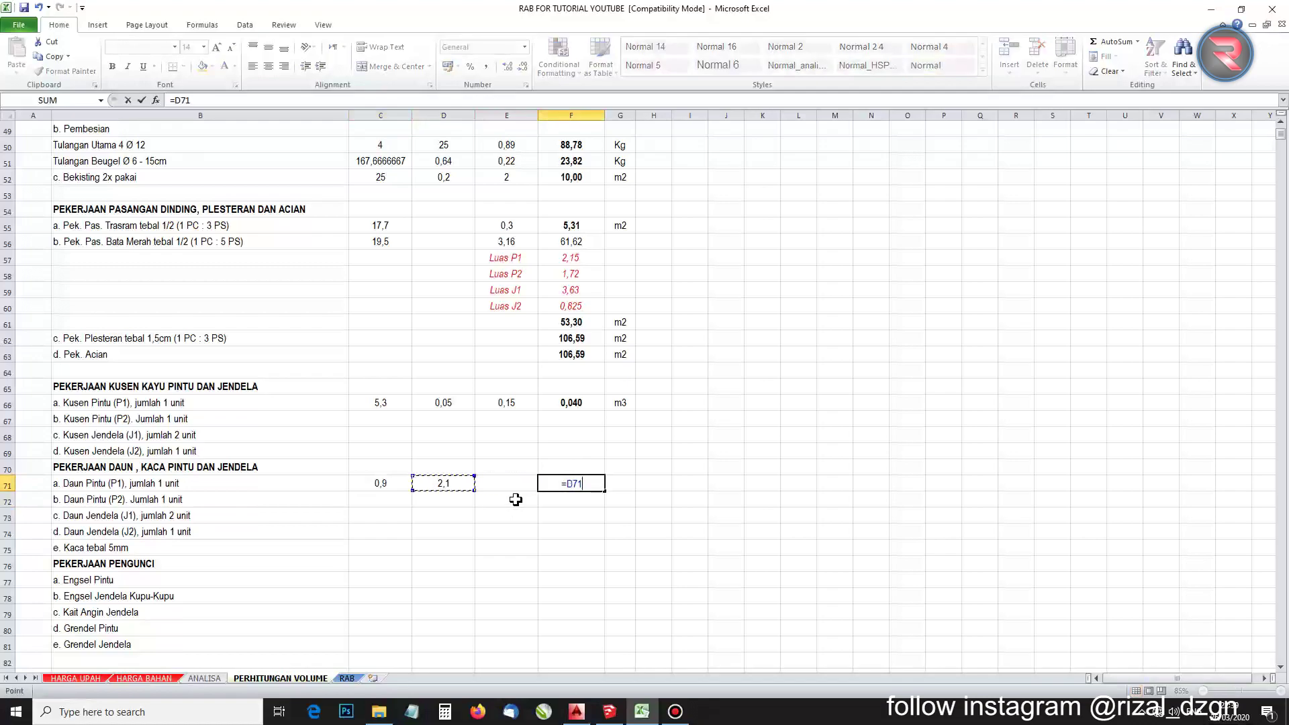
key(Left)
text(*)
key(Left)
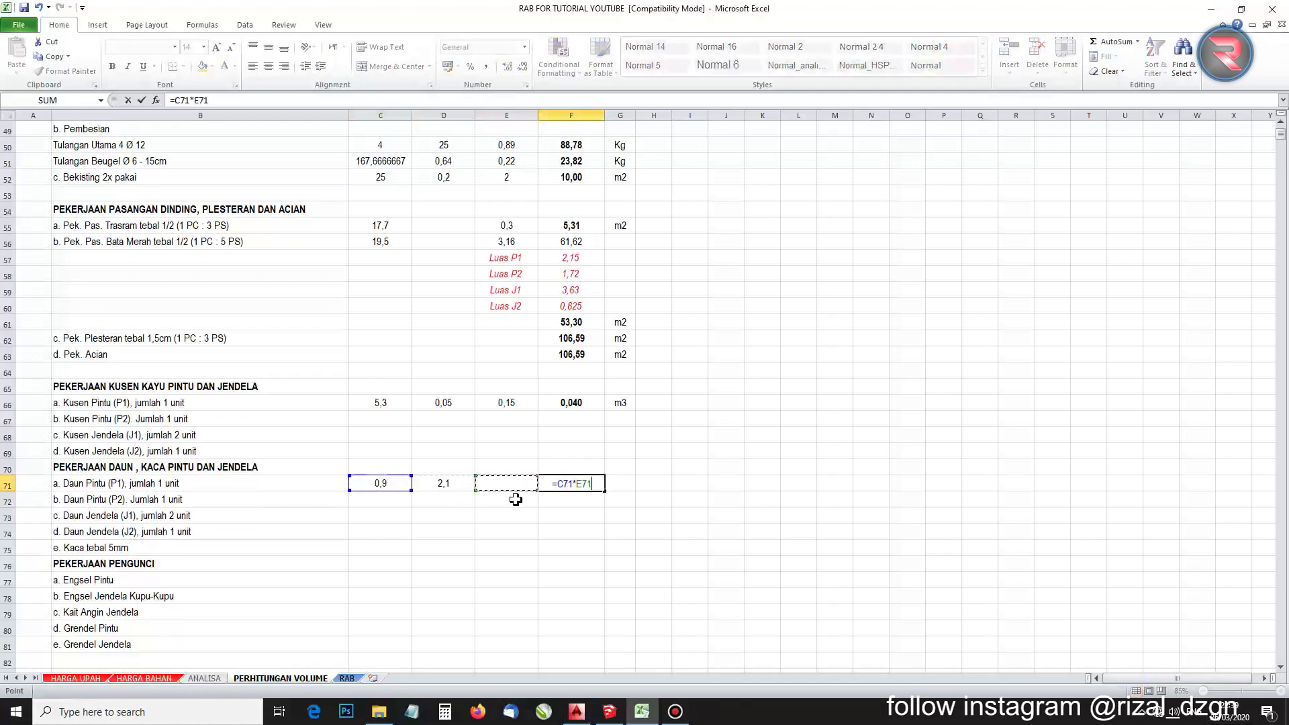
key(Left)
key(Return)
Enter the unit m2 in G71 for the P1 door leaf
key(Up)
key(Right)
text(m)
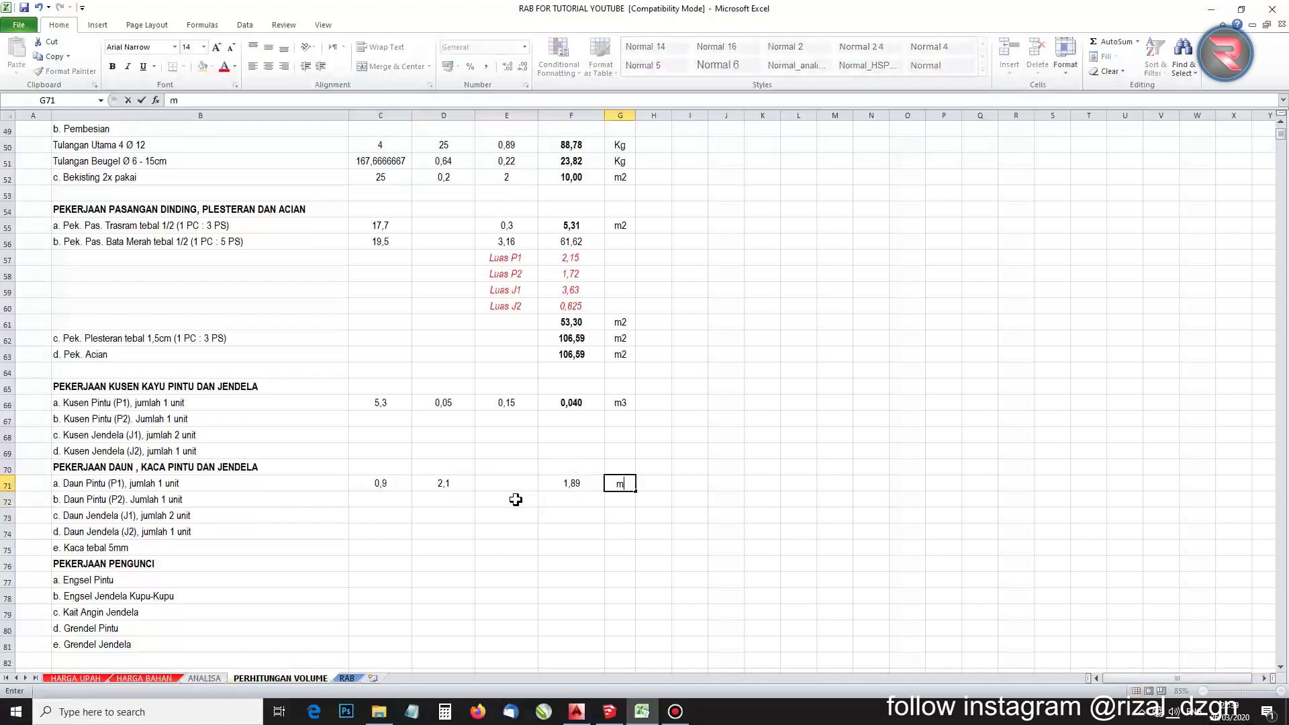
key(Return)
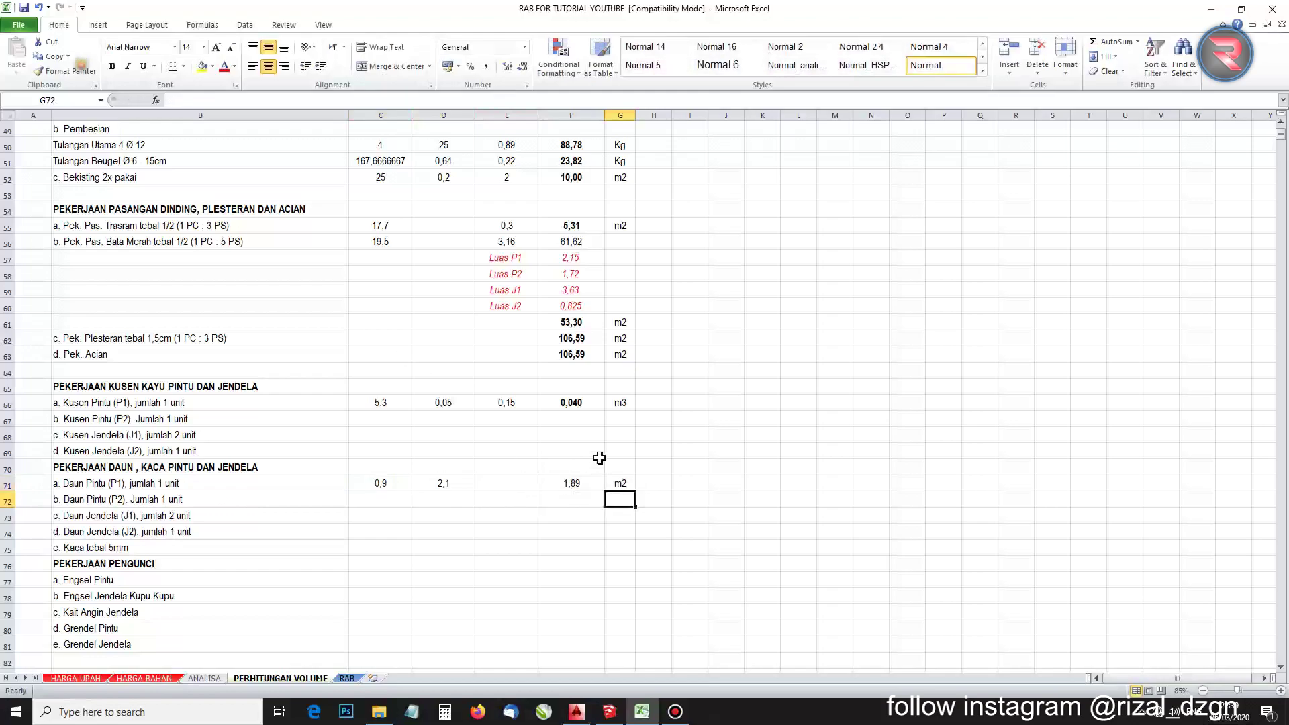
Copy the cell formatting of the P1 frame volume in F66 to the door leaf area in F71
click(572, 403)
click(67, 72)
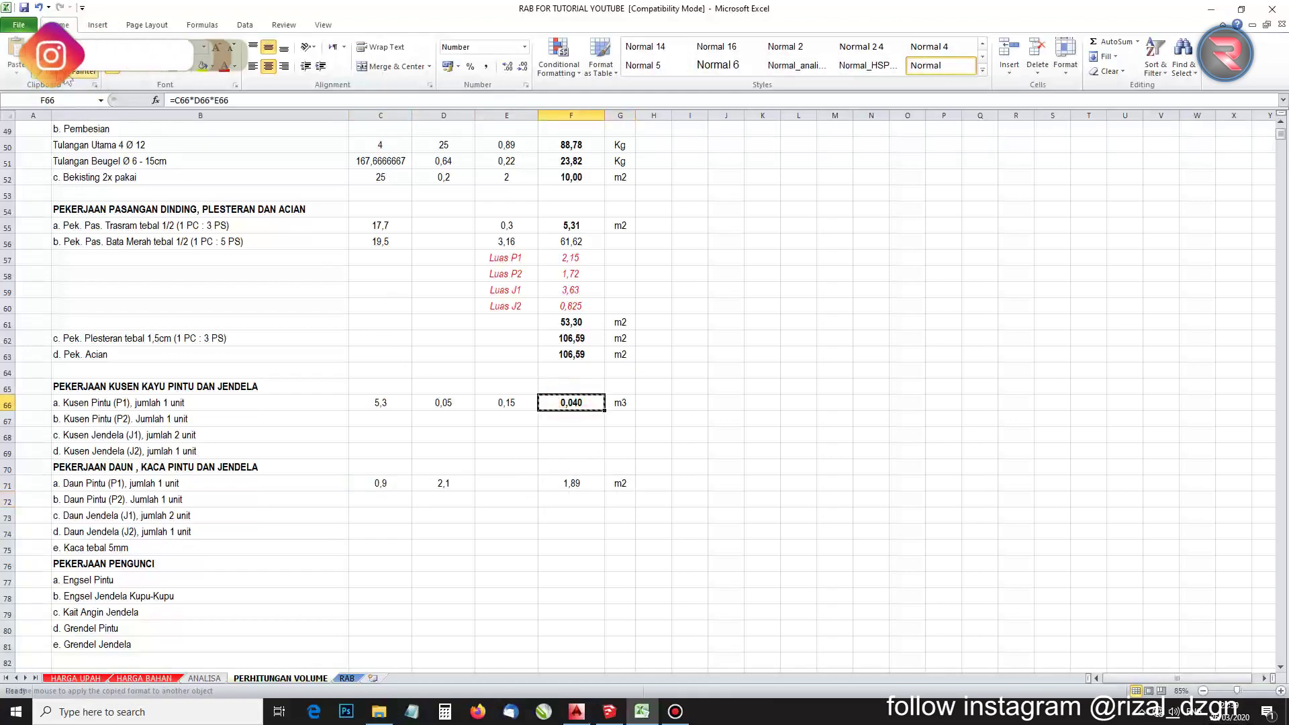
click(572, 485)
click(549, 531)
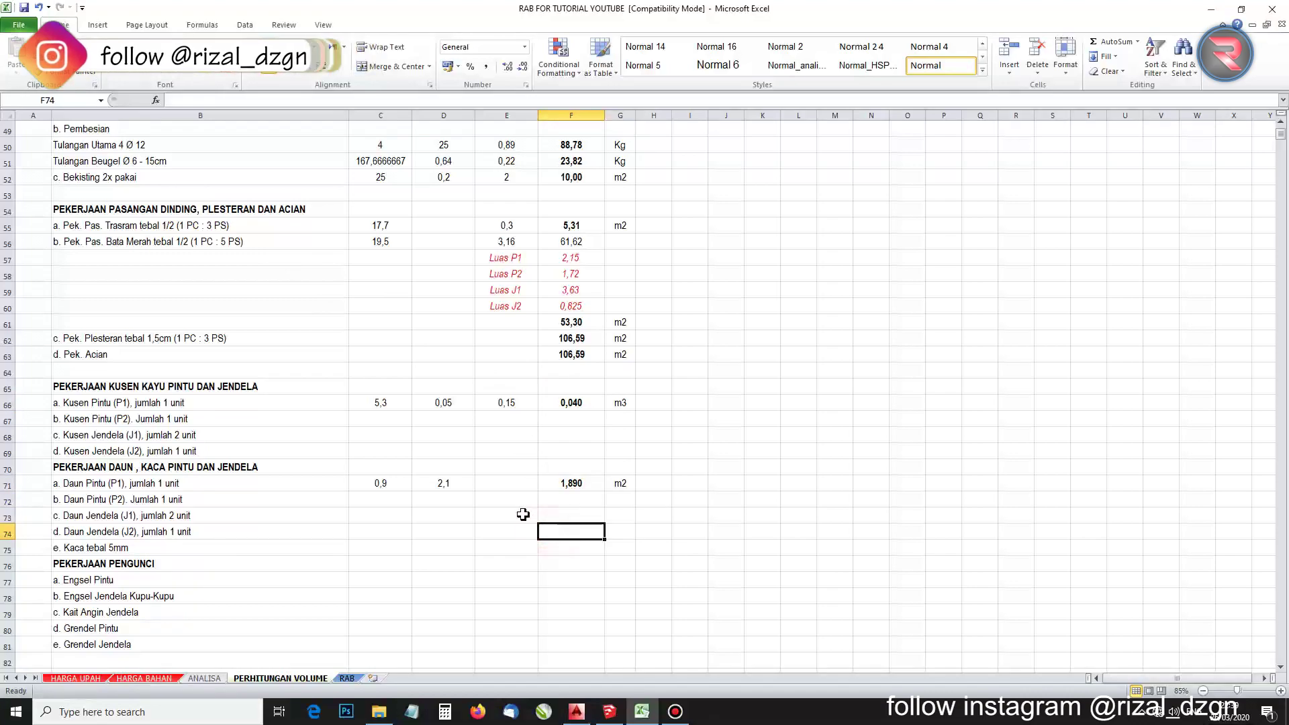
click(572, 485)
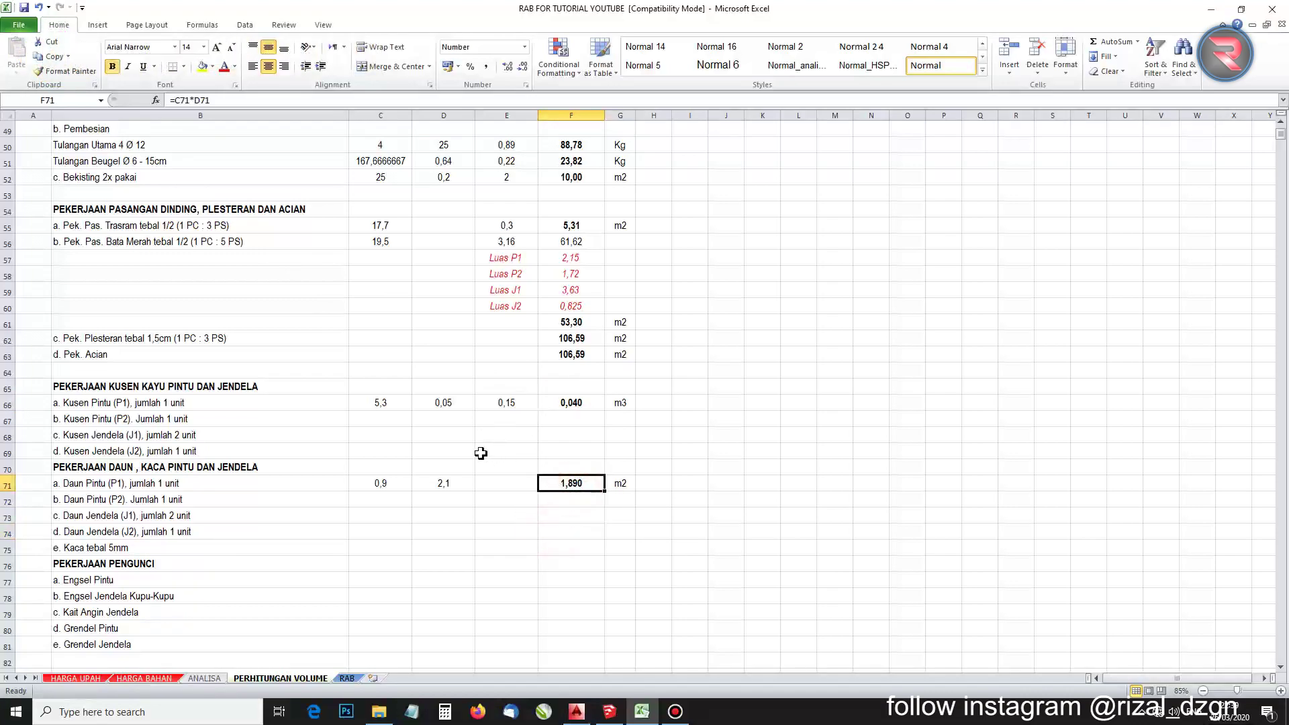
key(F2)
key(Escape)
Switch to AutoCAD and examine the height dimension and frame members of window detail J1
click(75, 519)
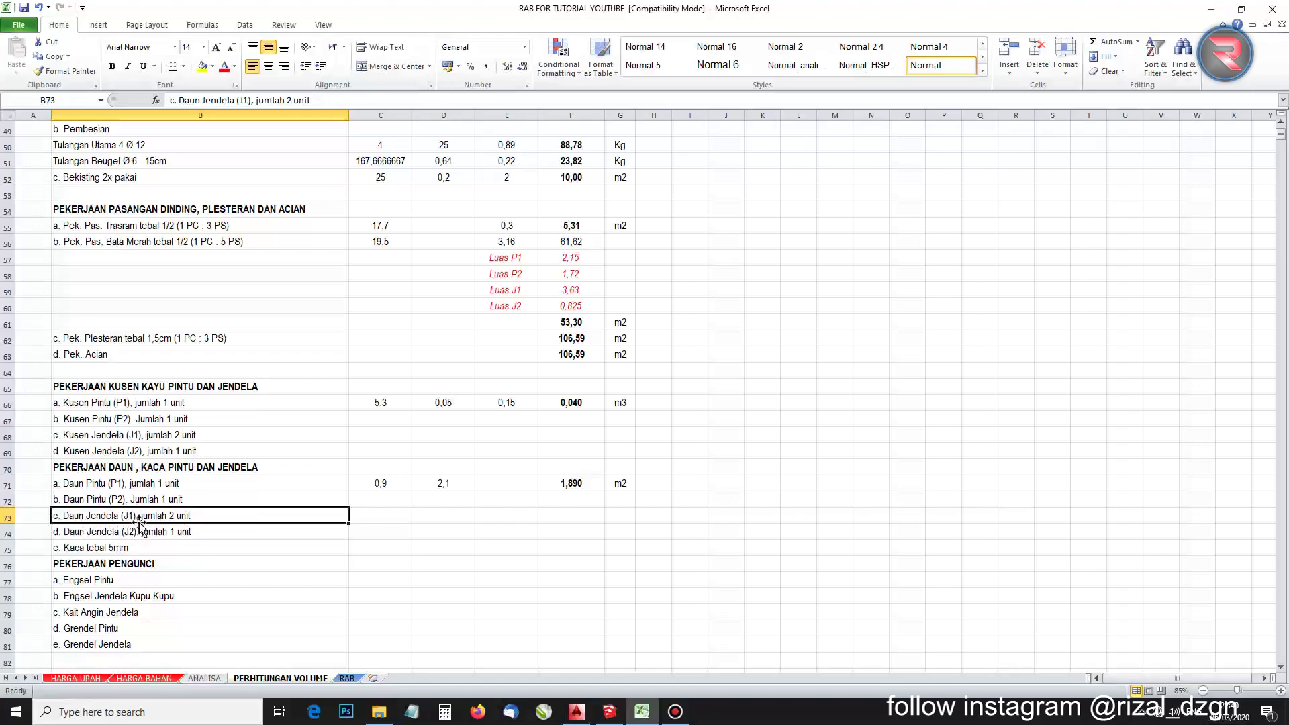
click(577, 712)
scroll(489, 437, down, 5)
scroll(489, 437, down, 2)
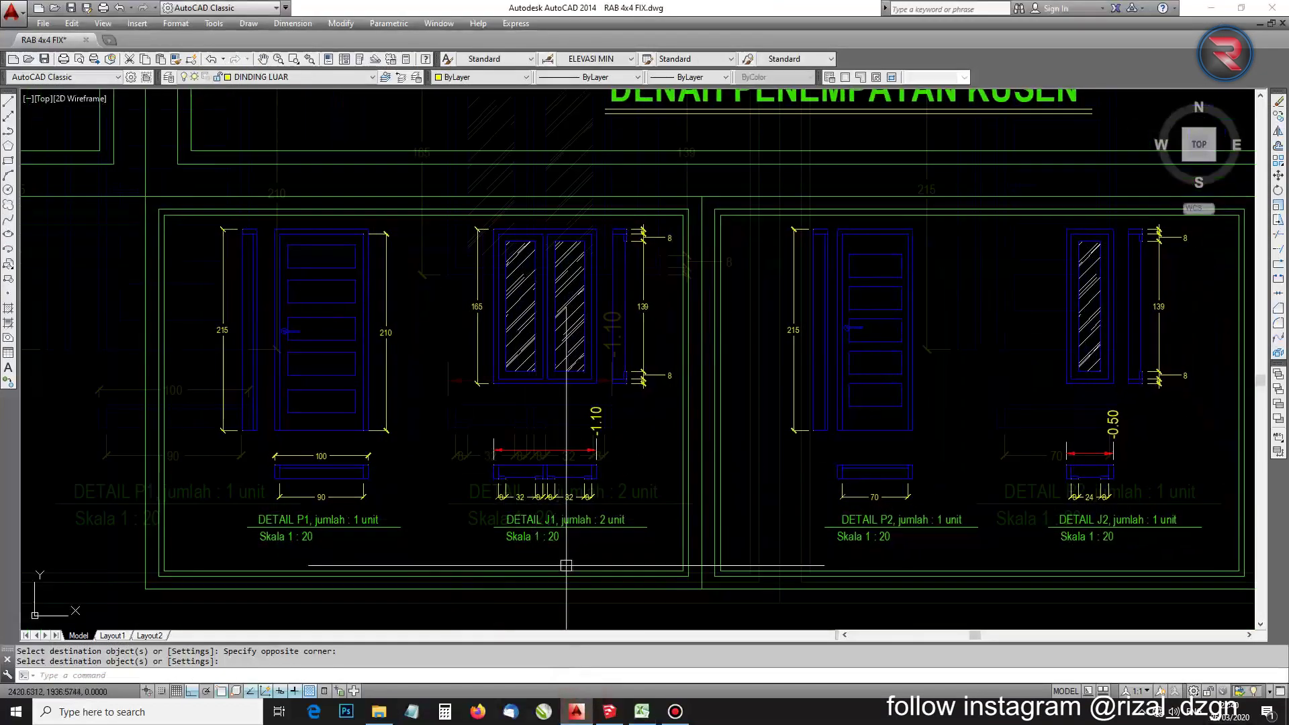
scroll(471, 410, up, 5)
scroll(421, 420, down, 2)
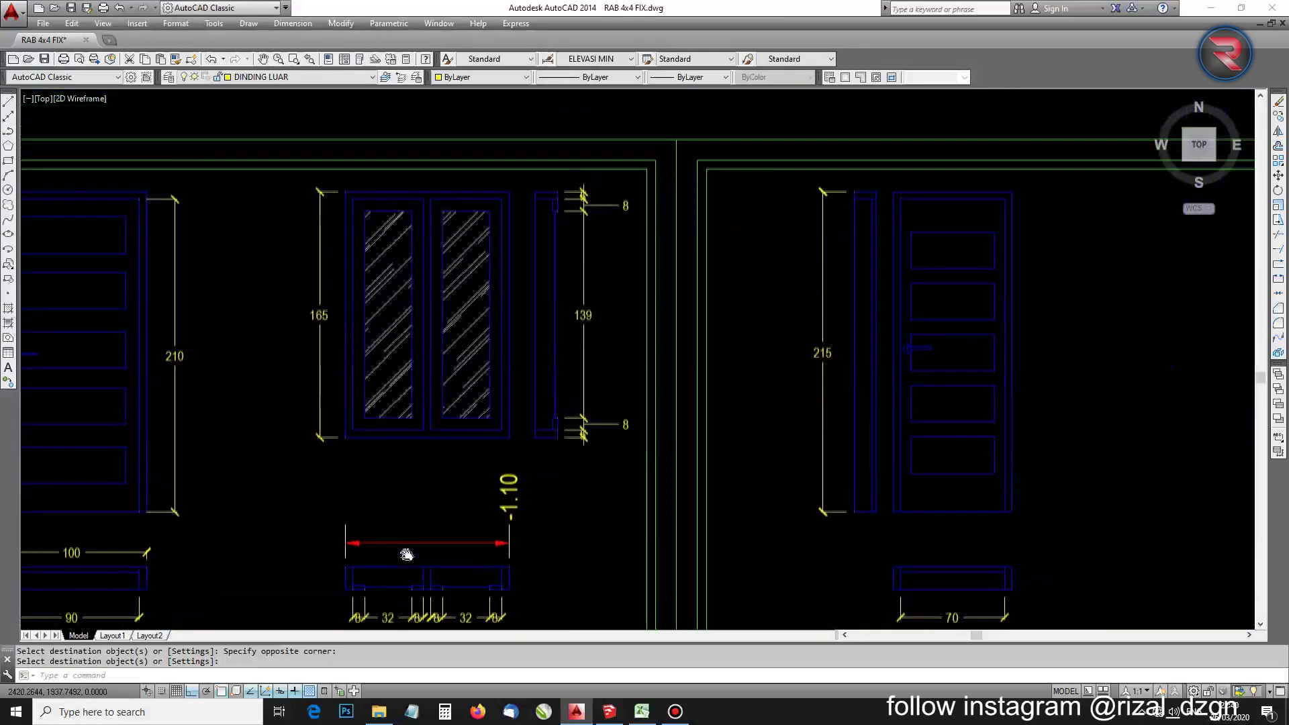
scroll(340, 368, up, 2)
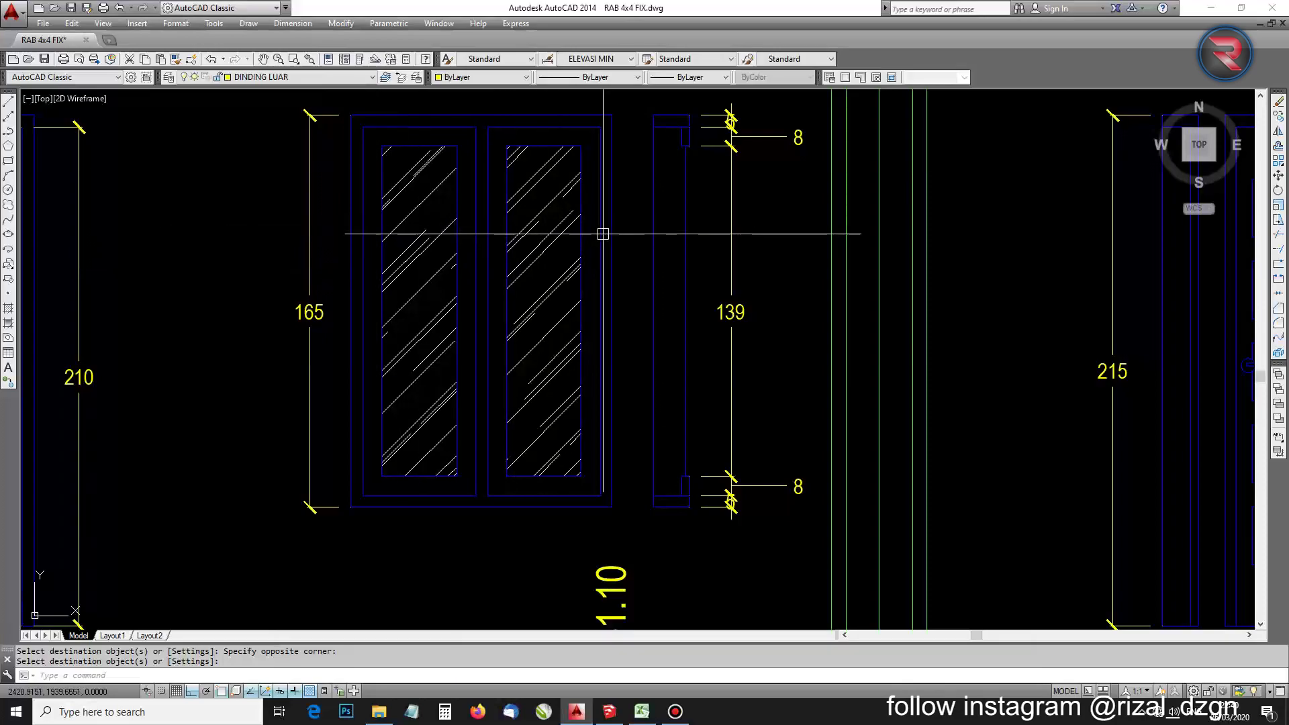
Switch to Excel and begin the J1 length formula in C73 with the three uprights, =(1,65*3)+
click(641, 714)
click(363, 521)
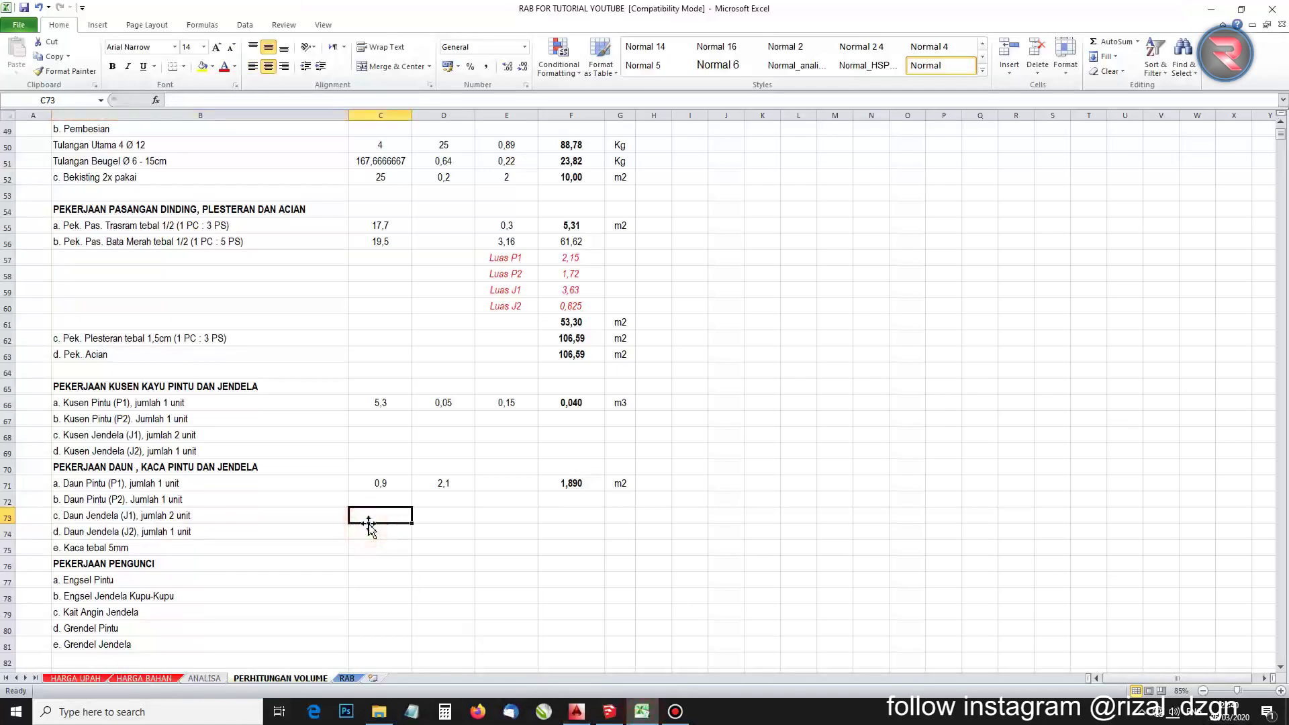
text(=(1,65*3)+)
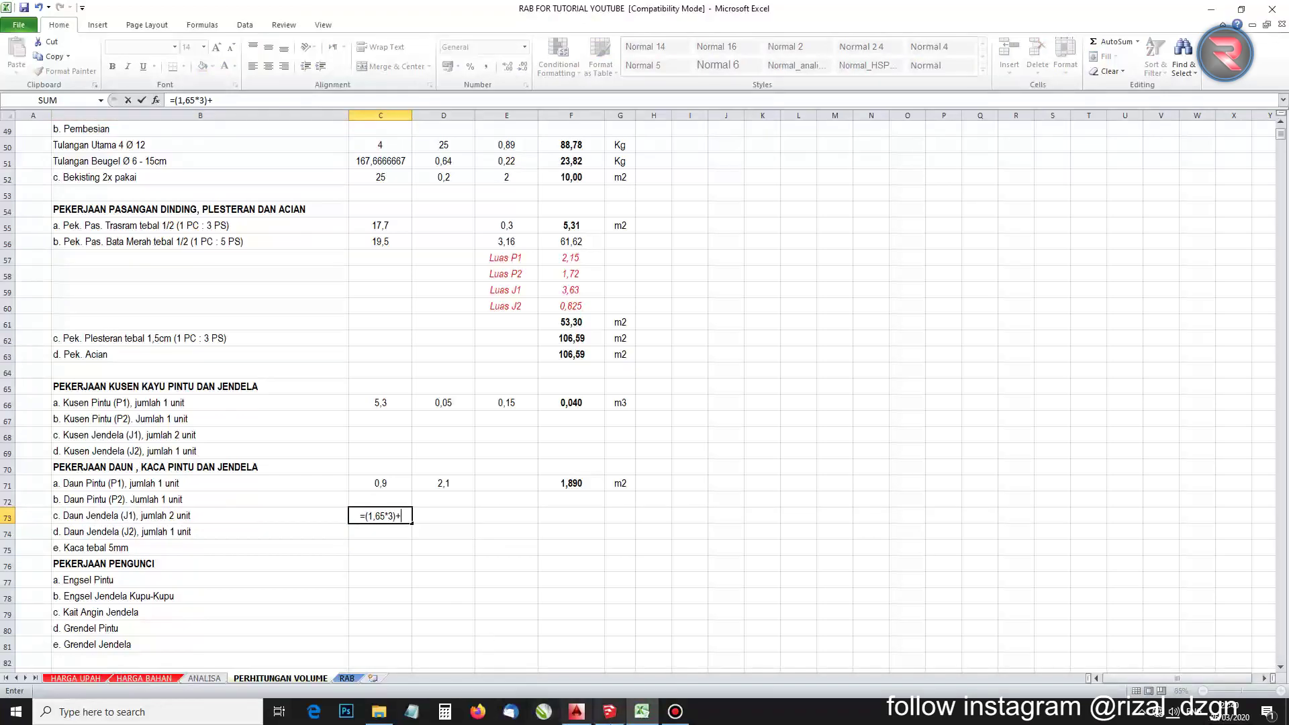
Switch to AutoCAD and bring the plan section of window detail J1 into close view
click(576, 712)
scroll(446, 201, down, 3)
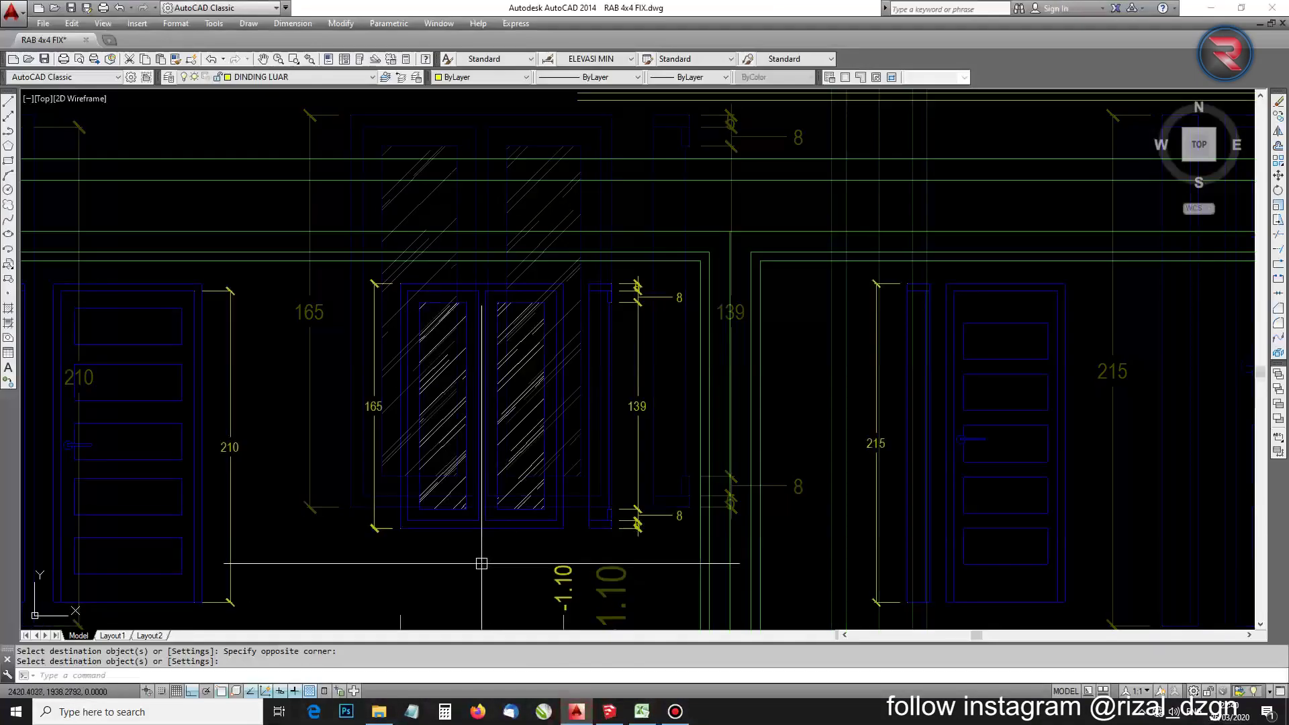
scroll(446, 253, up, 5)
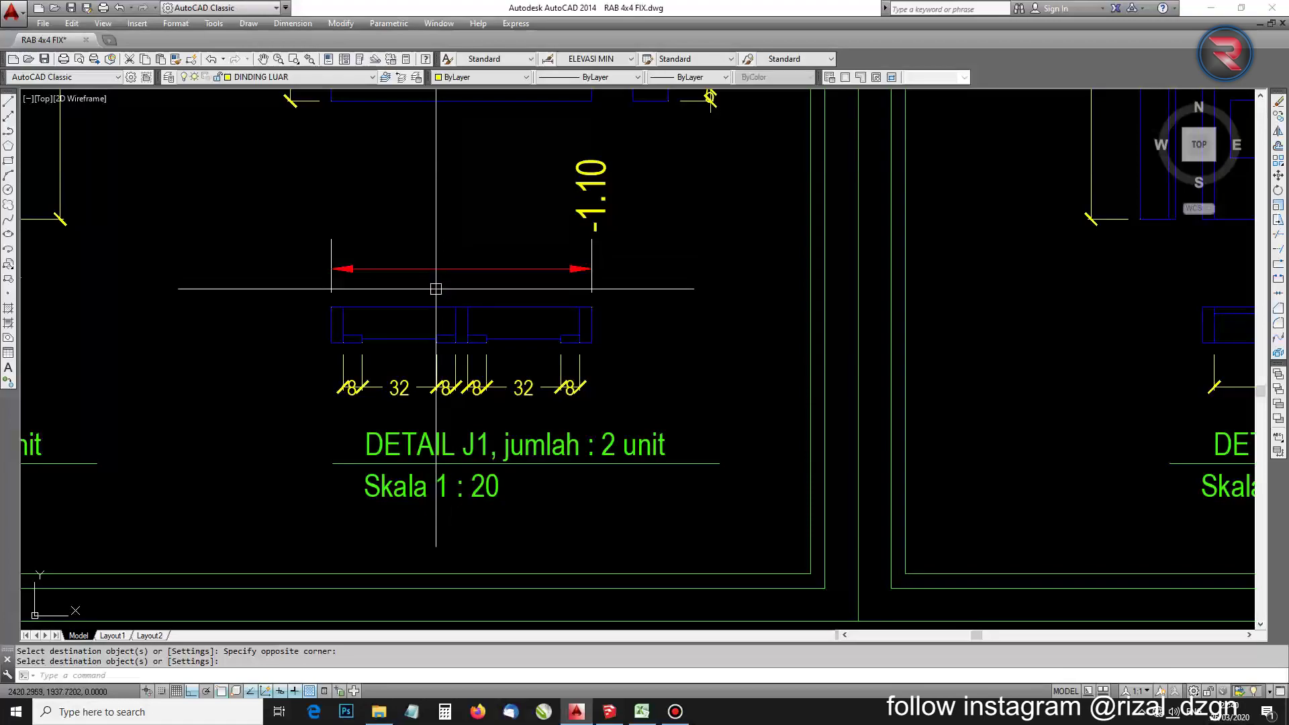
text(dli)
key(Return)
click(331, 307)
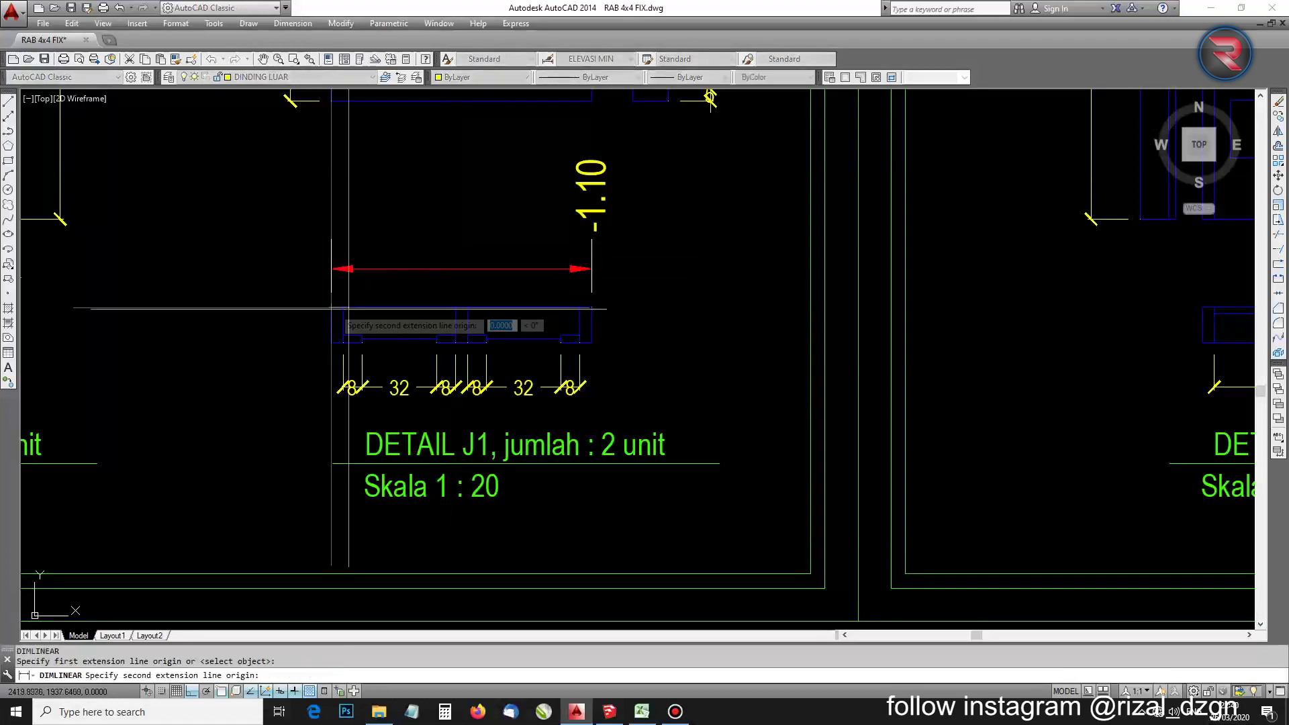
click(592, 307)
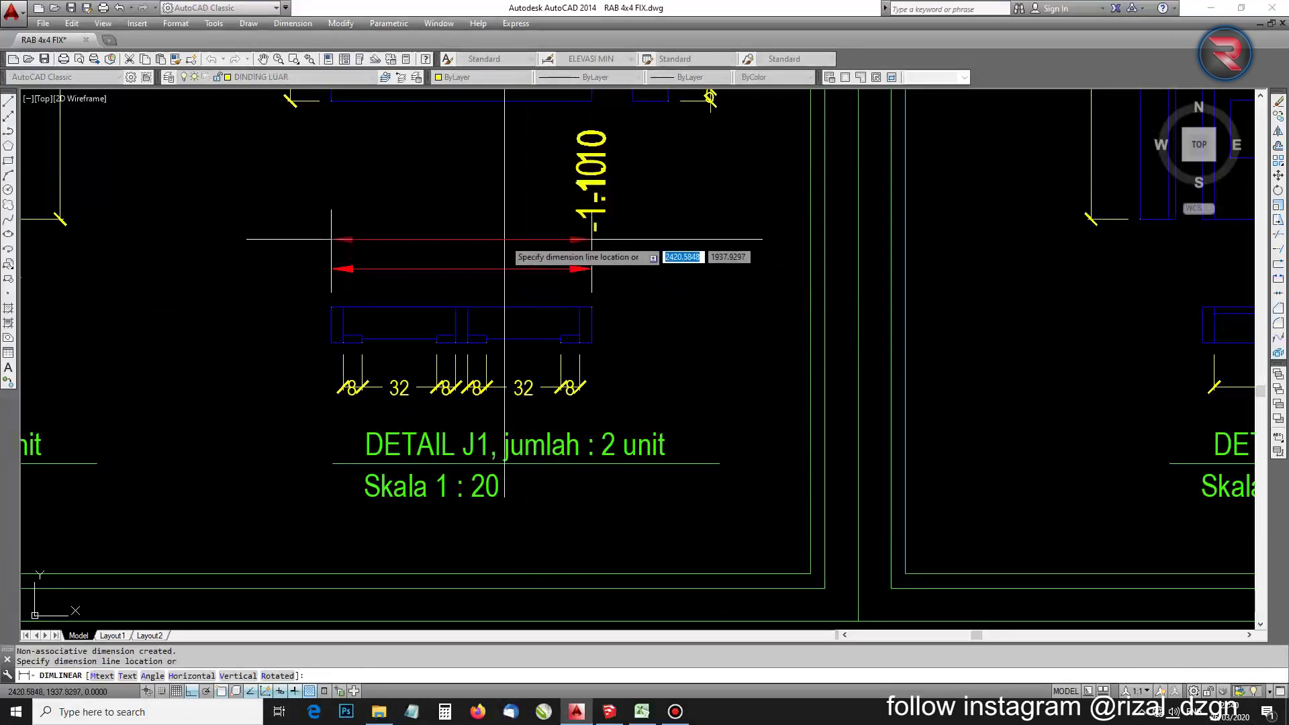
key(Escape)
Match the properties of detail J1's small 8 dimension to the red overall width dimension above the plan section
text(ma)
key(Return)
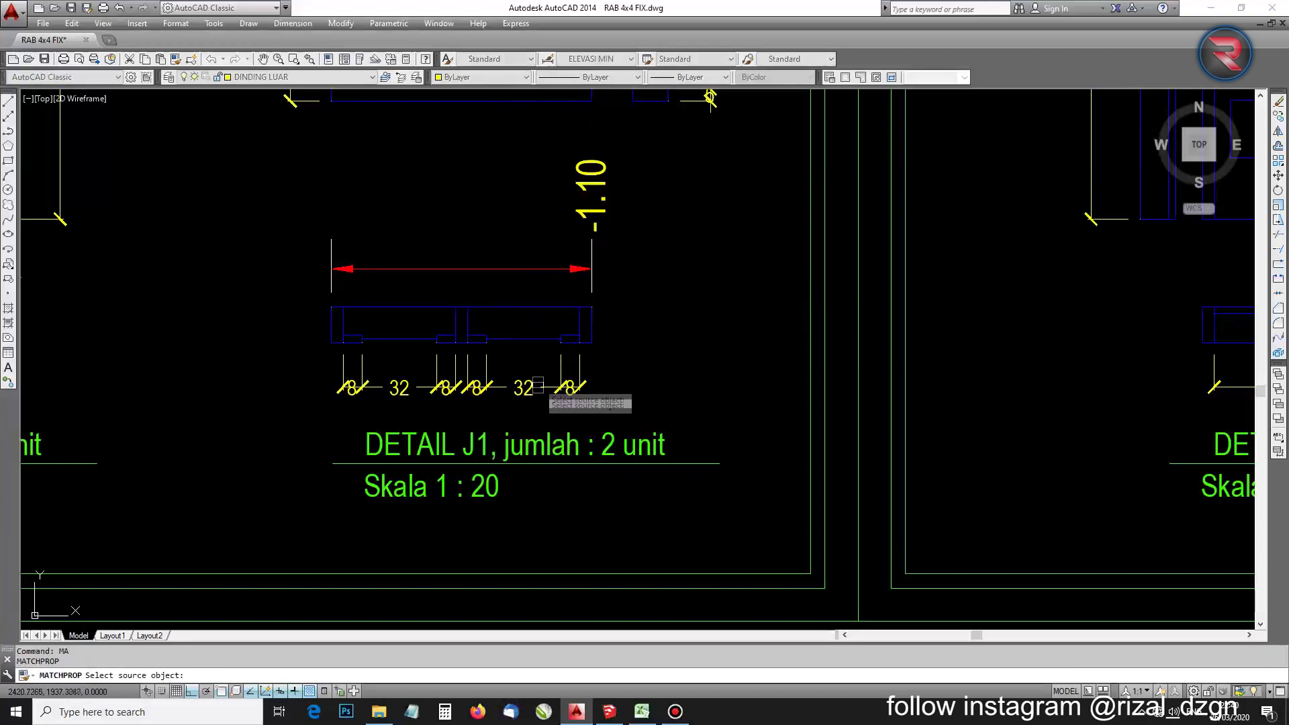
click(574, 390)
click(634, 205)
click(492, 320)
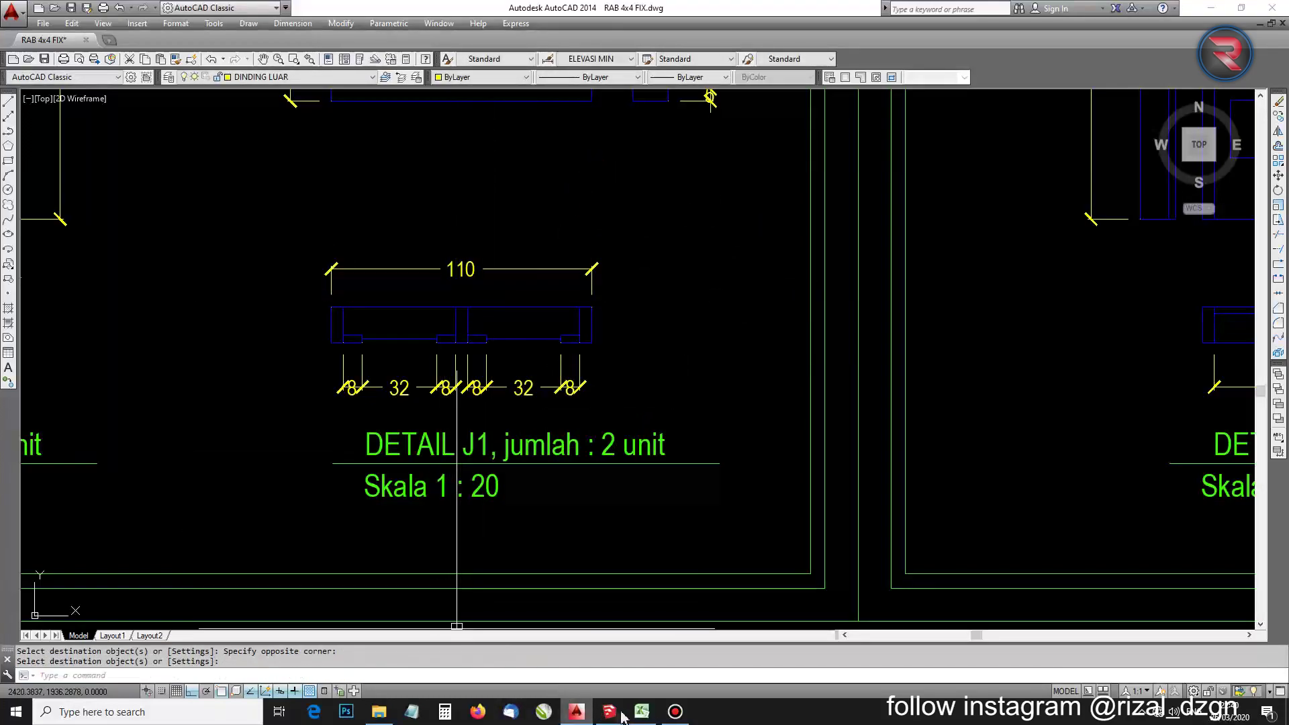
Switch to Excel and complete the J1 length formula in C73 as =(1,65*3)+(1,1*2)
click(641, 711)
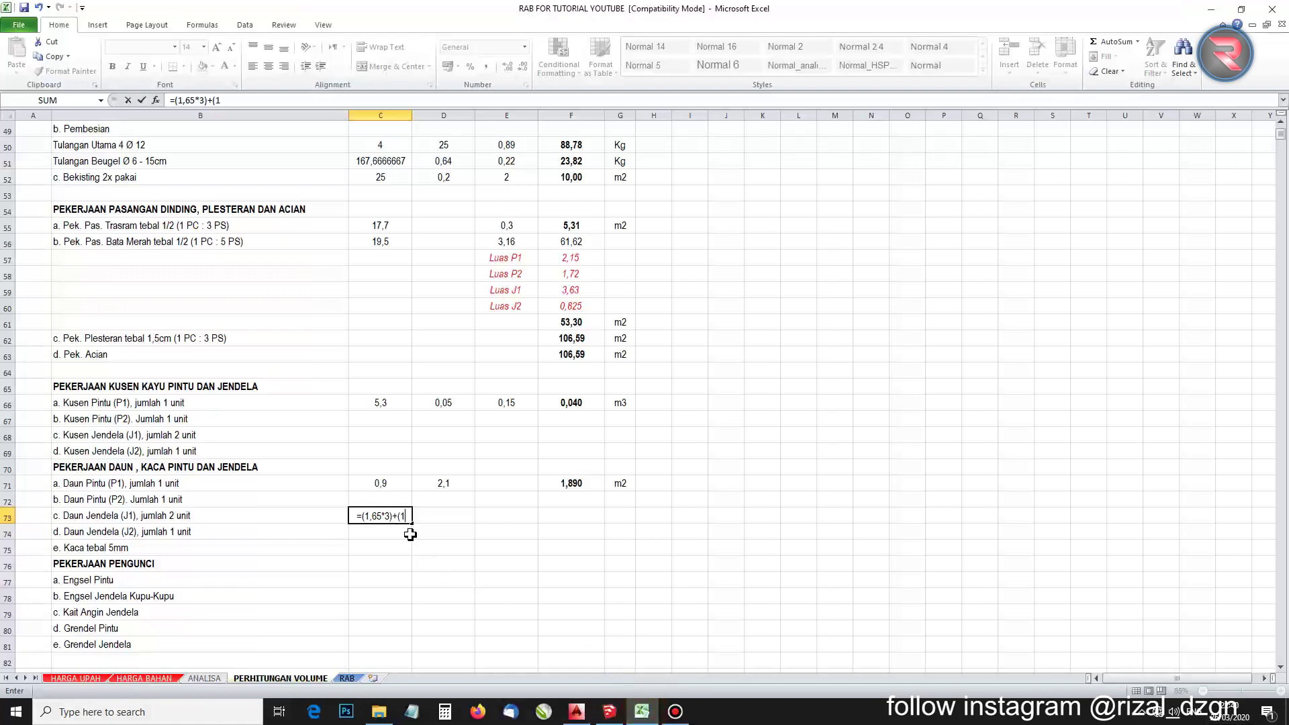
text(1*2))
key(Return)
click(378, 515)
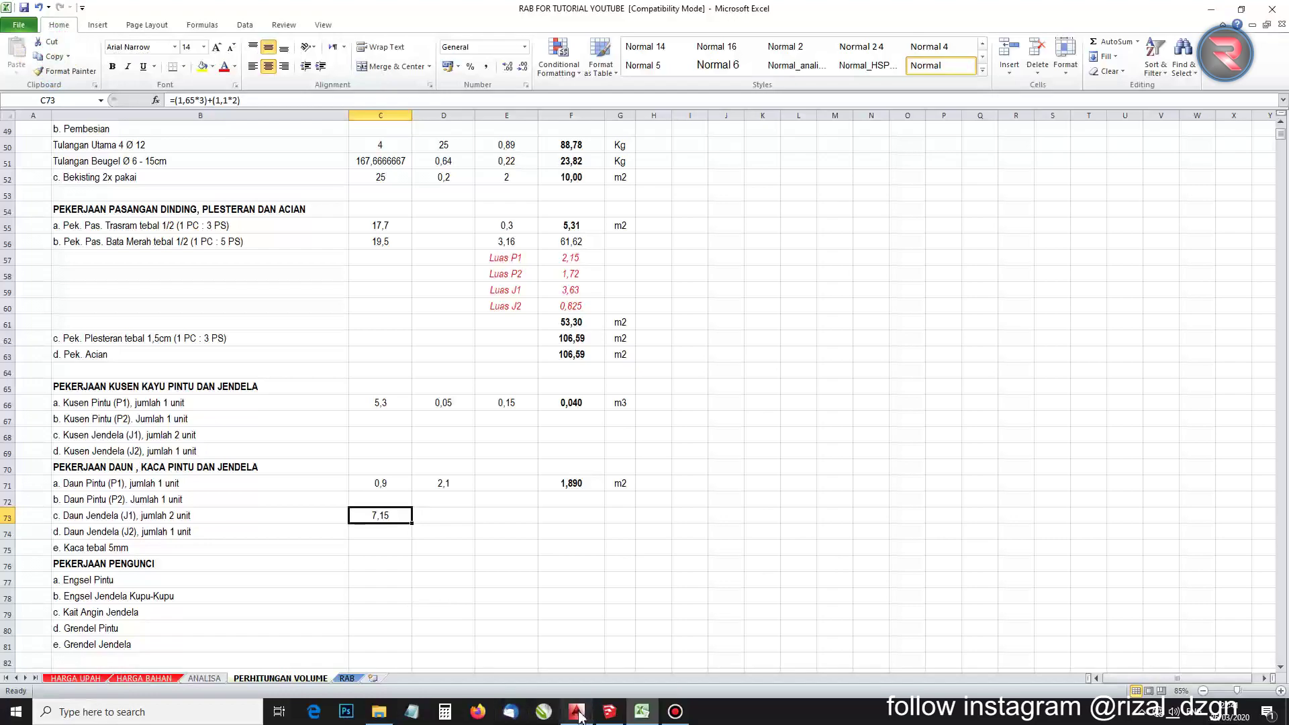
Link the J1 section dimensions to the P1 frame's by setting D73 to =D66 and E73 to =E66
mouse_move(579, 717)
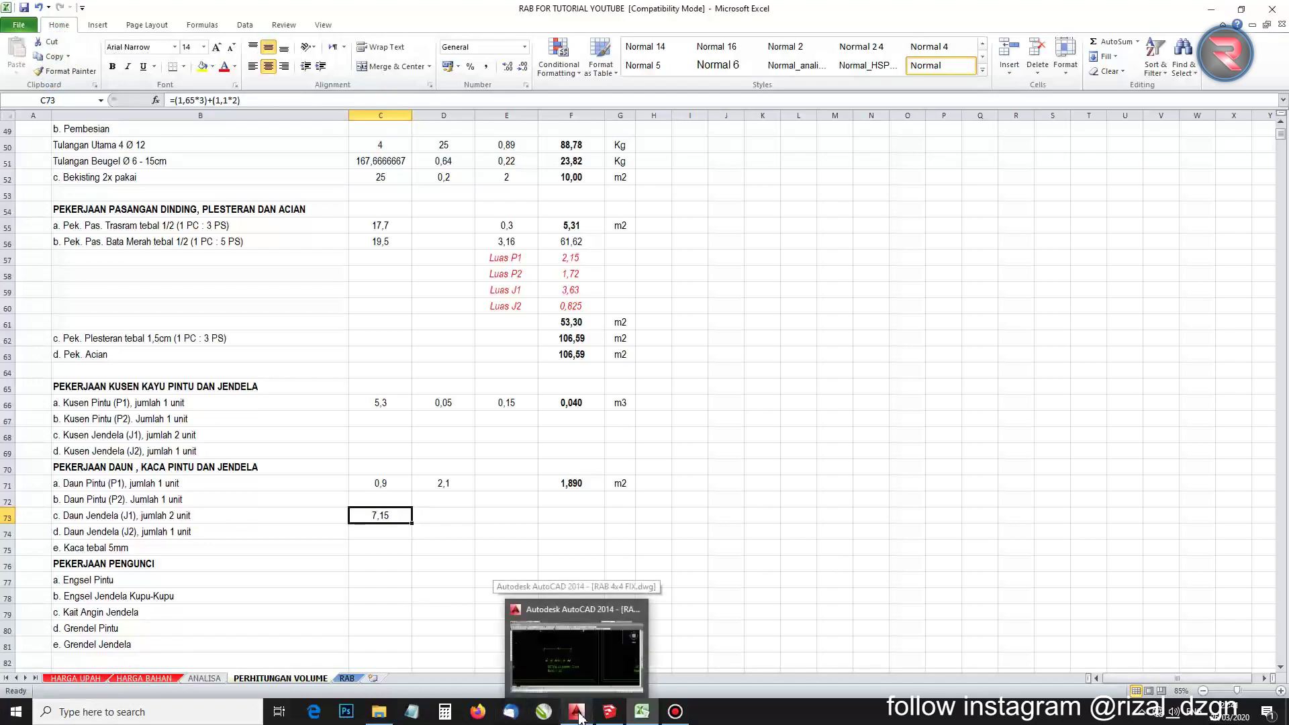
click(440, 513)
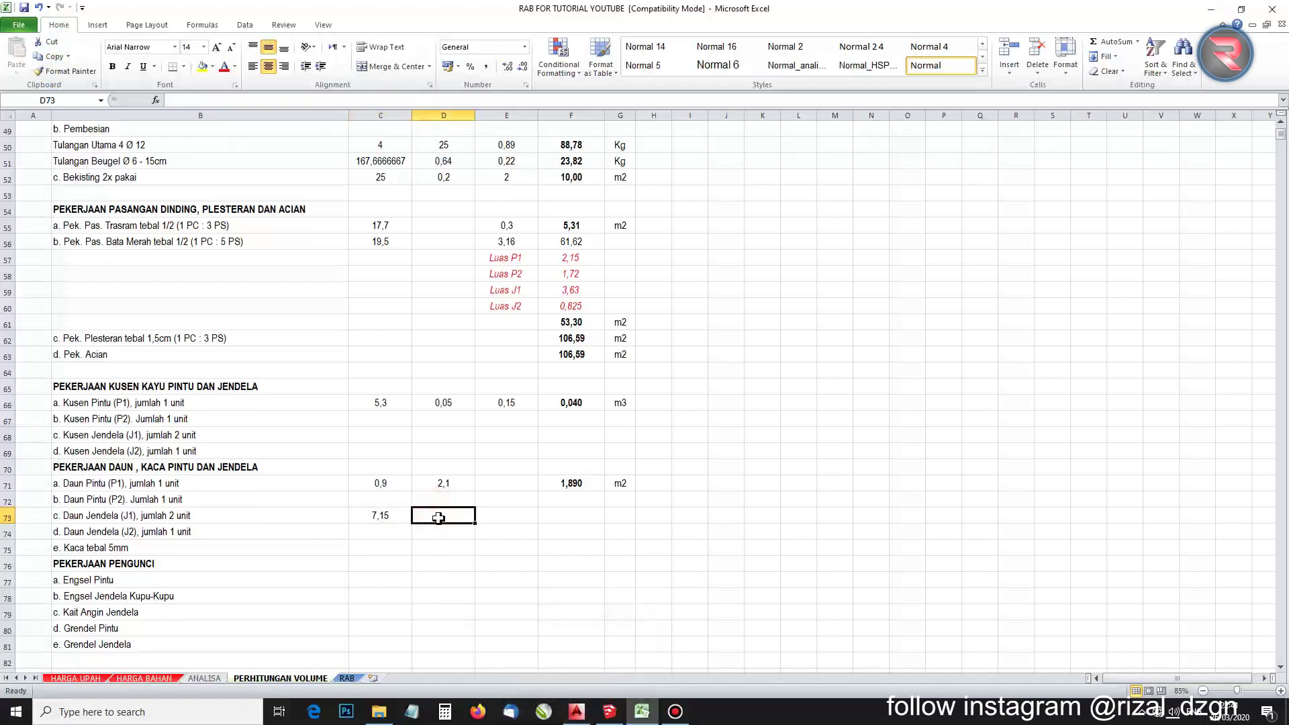
text(=)
click(433, 403)
key(Return)
click(526, 515)
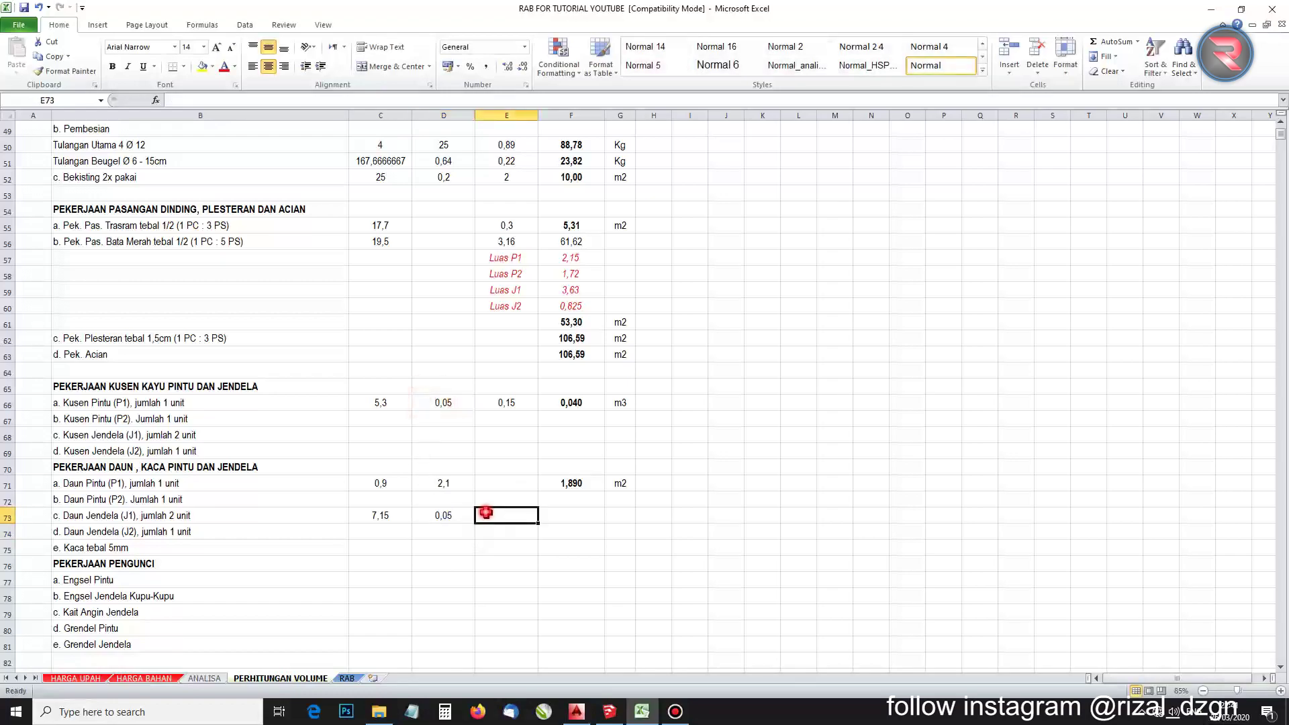
text(=)
click(505, 403)
key(Return)
Calculate the J1 volume in F73 with the formula =C73*D73*E73
click(566, 520)
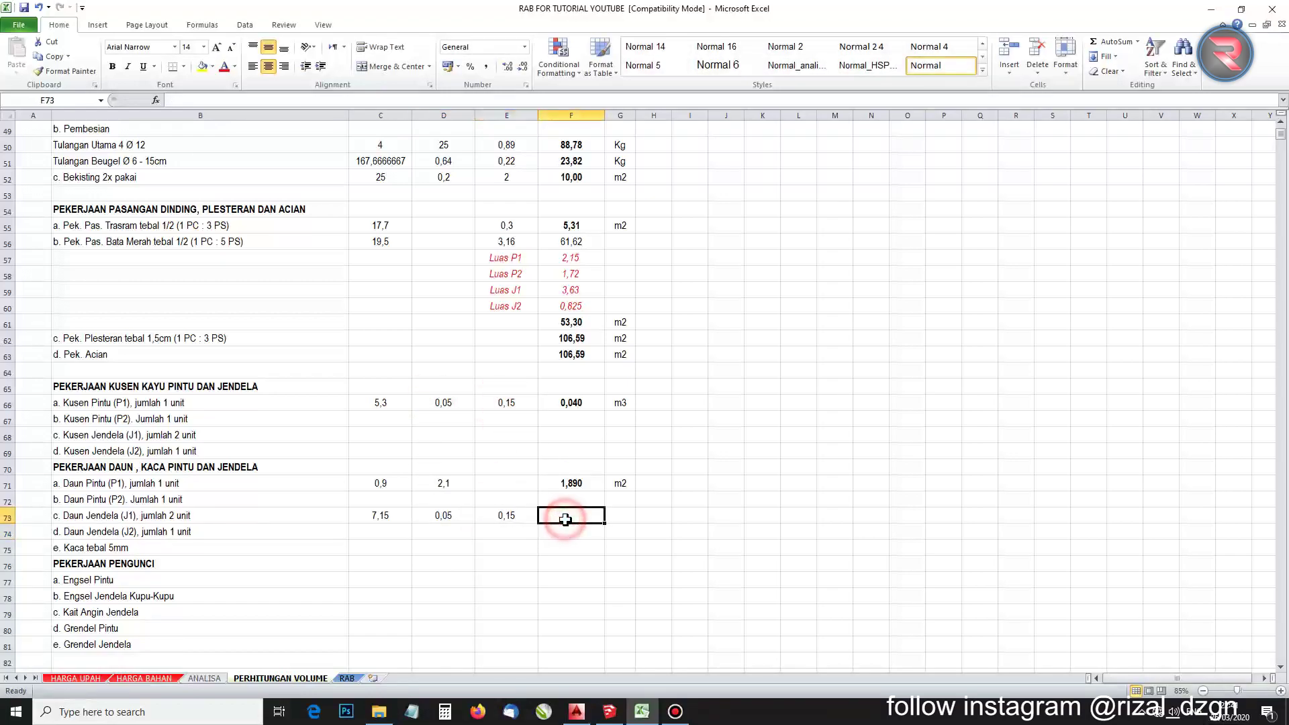
text(=)
click(381, 518)
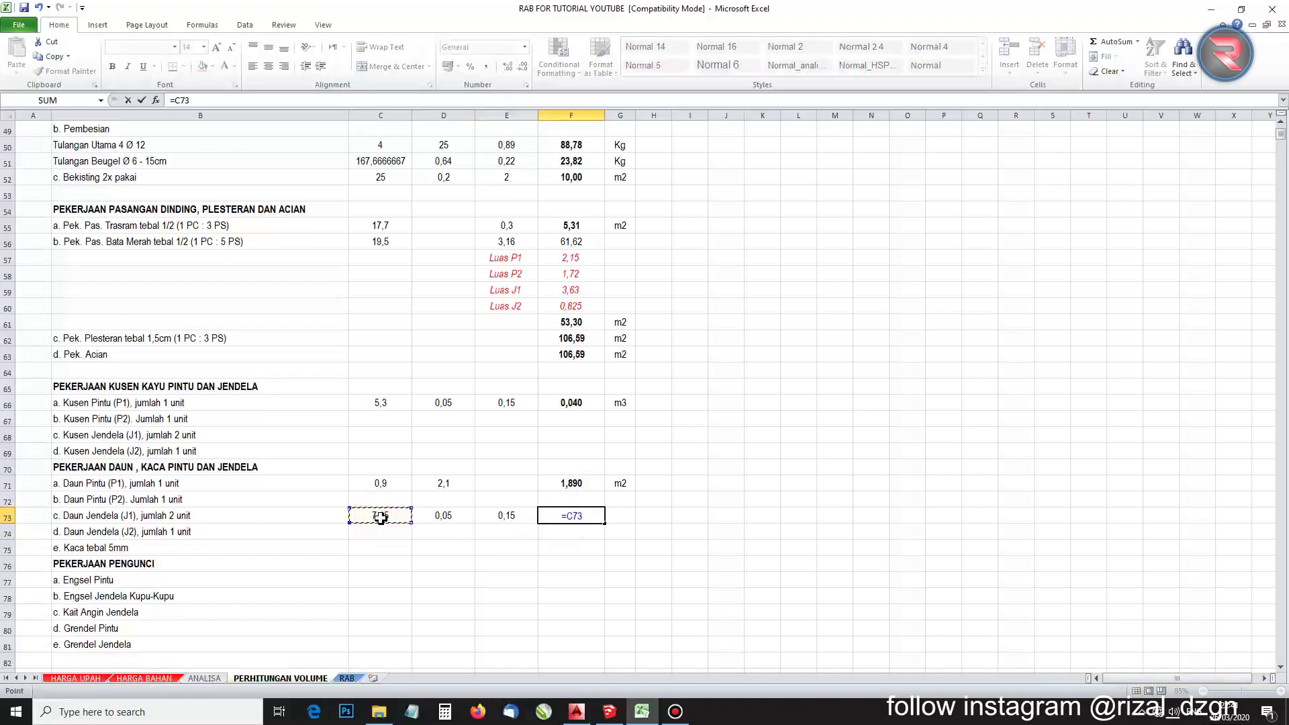
text(*)
click(444, 517)
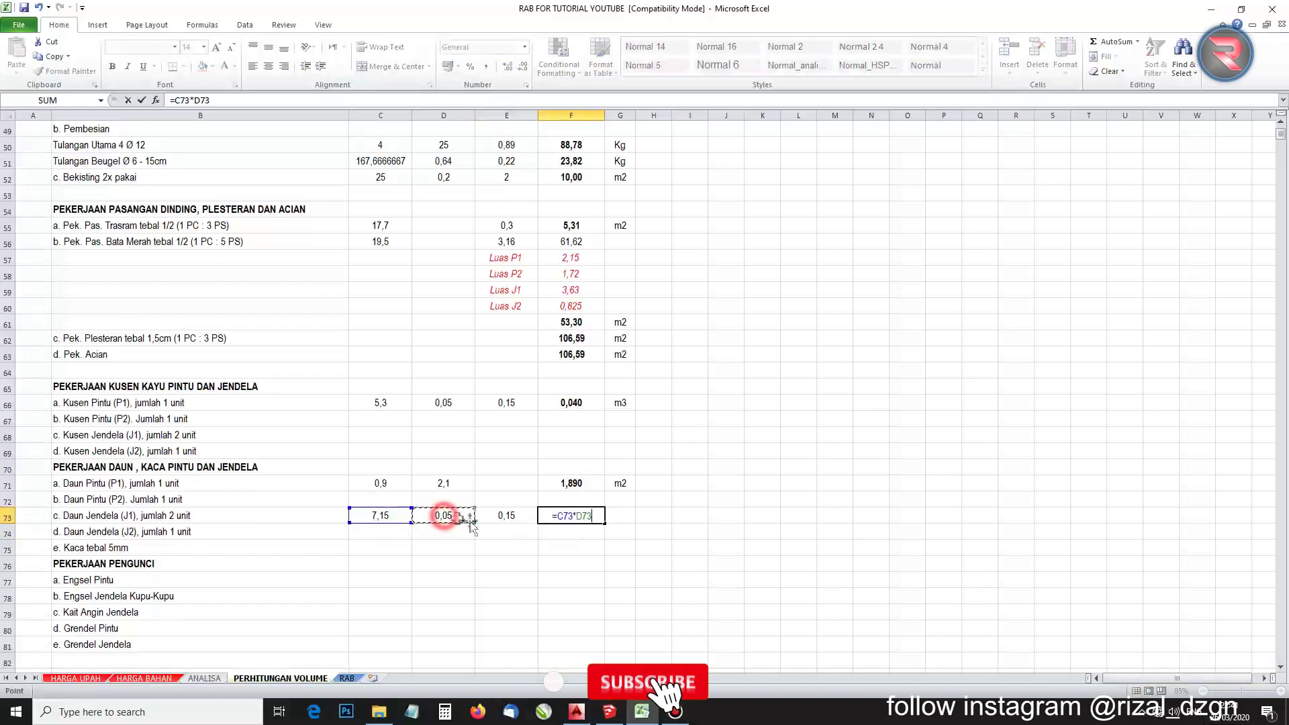
text(*)
click(497, 515)
key(Return)
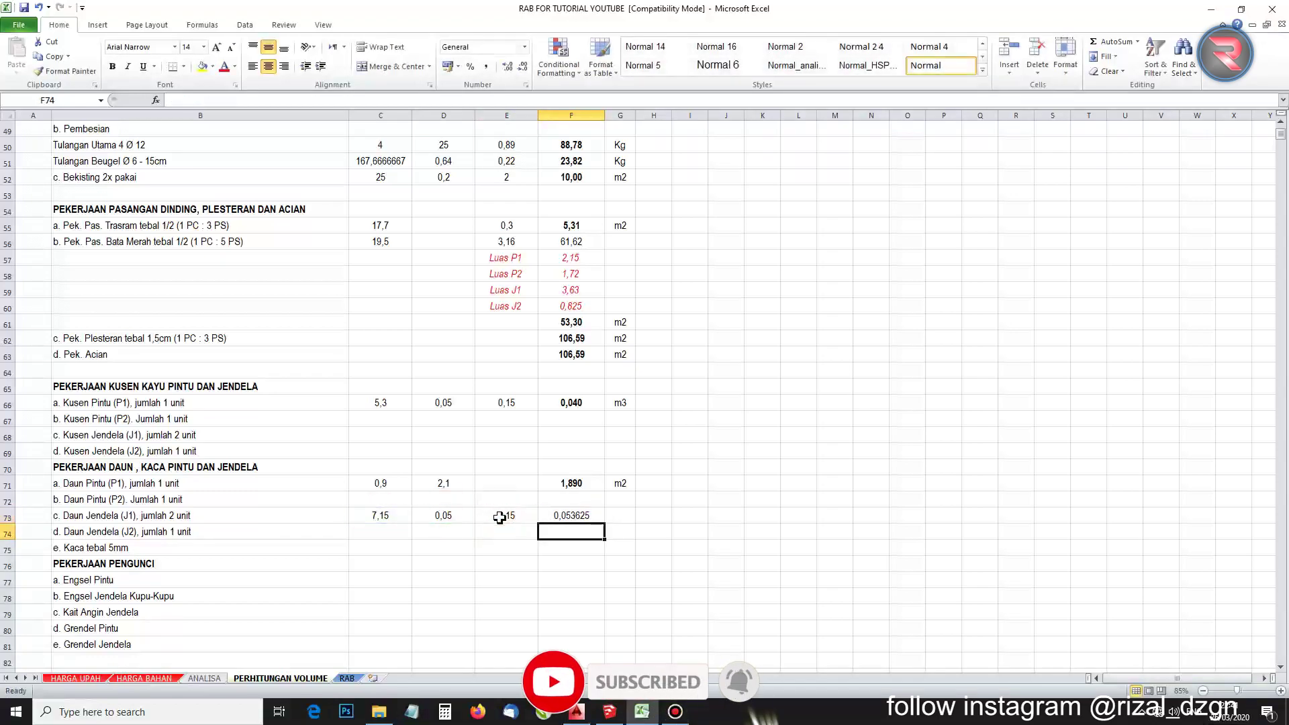
Copy the number formatting of F66 to the J1 volume in F73 and enter the unit m3 in G73
click(571, 516)
click(570, 403)
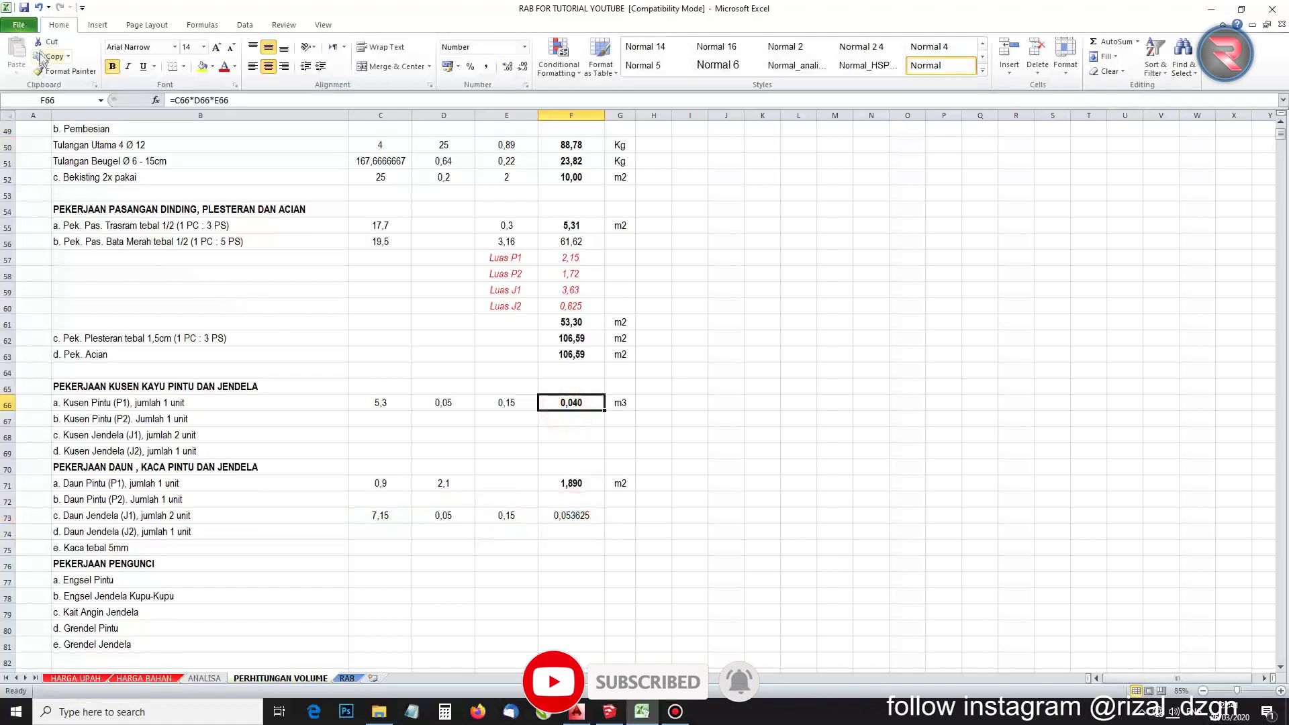
click(54, 72)
click(574, 517)
click(622, 515)
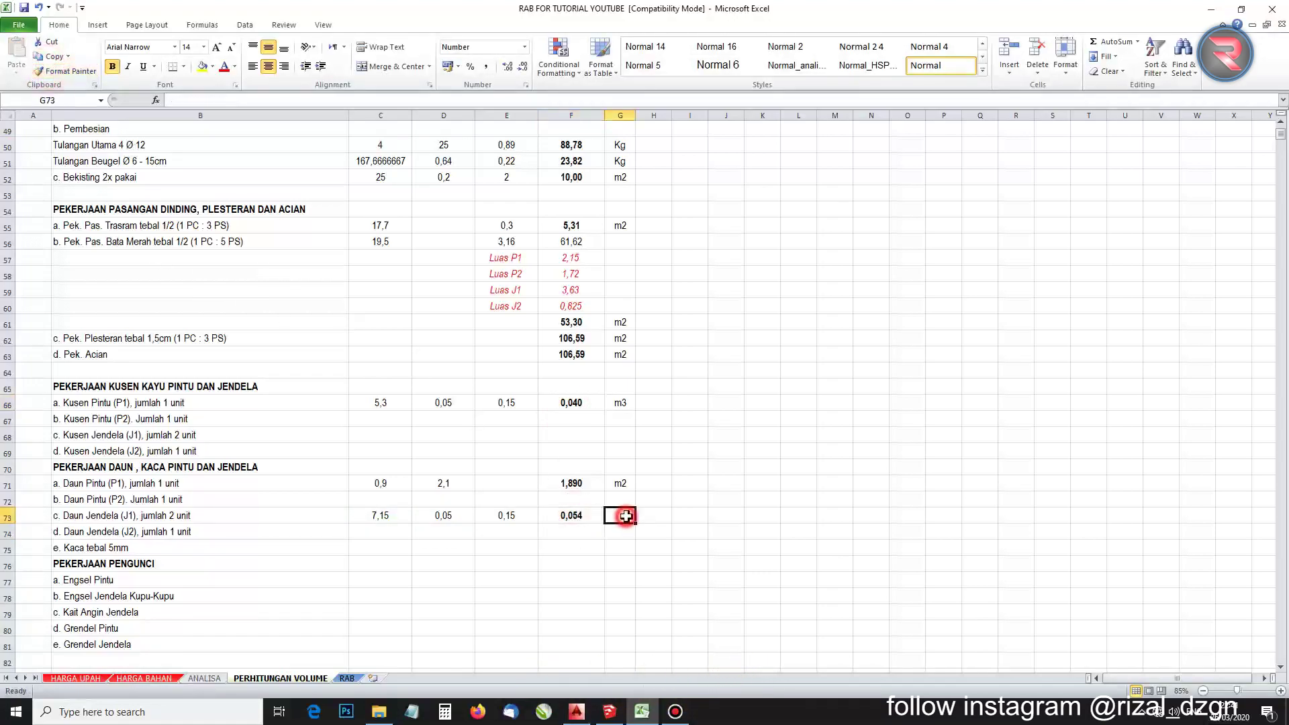
text(m3)
click(595, 578)
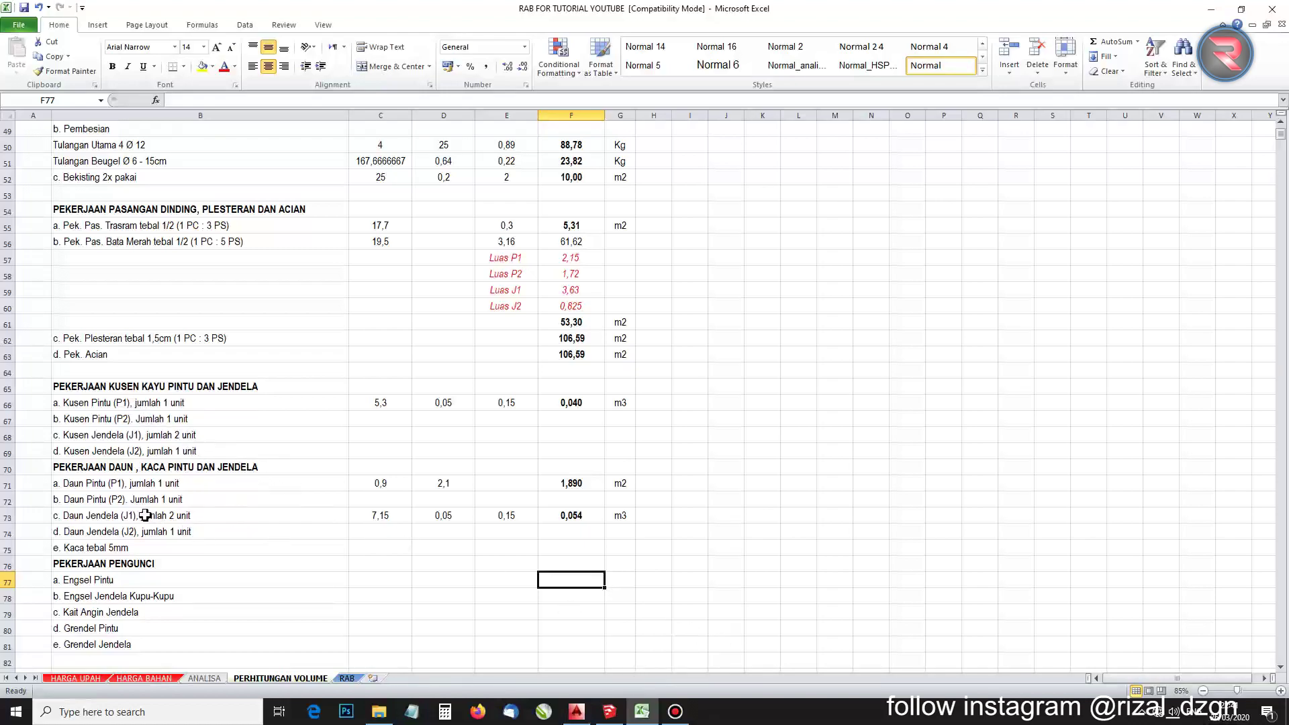
Switch to SketchUp and place a copy of the house's front panelled door about 2,28 m away, clear of the building
click(609, 712)
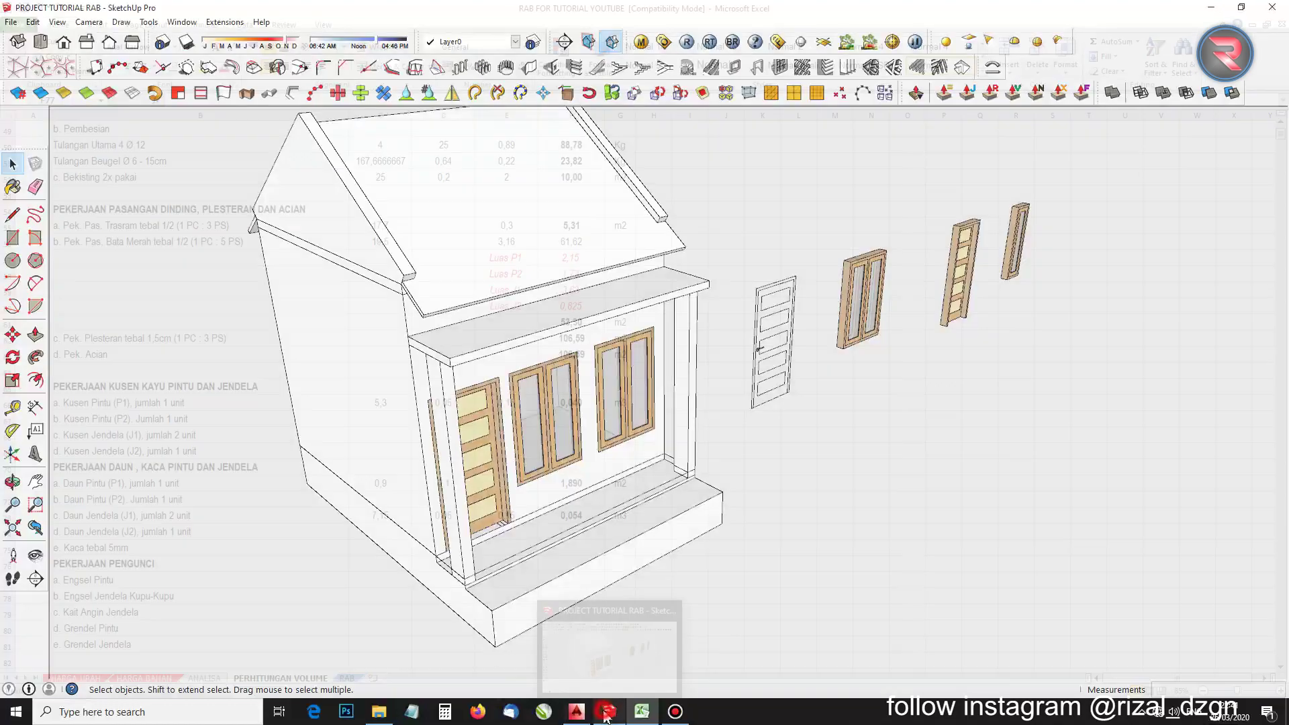
scroll(440, 485, up, 3)
scroll(439, 485, down, 3)
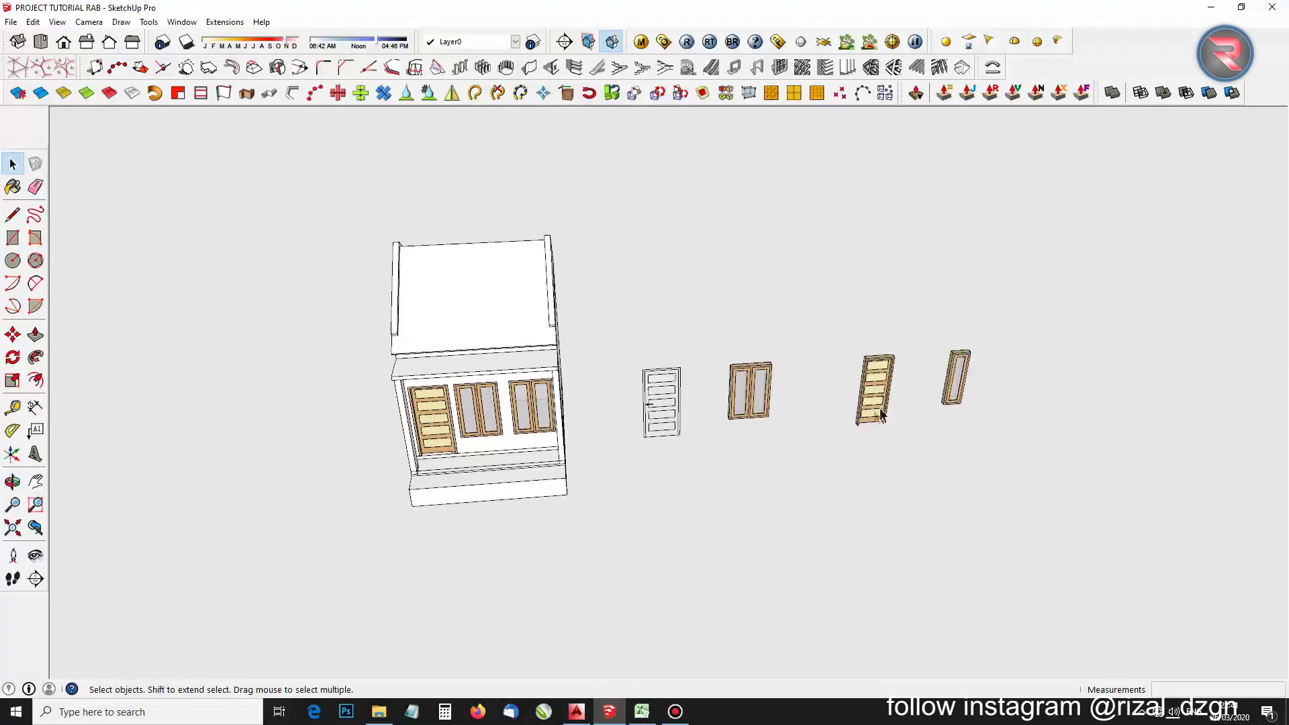
scroll(426, 423, up, 5)
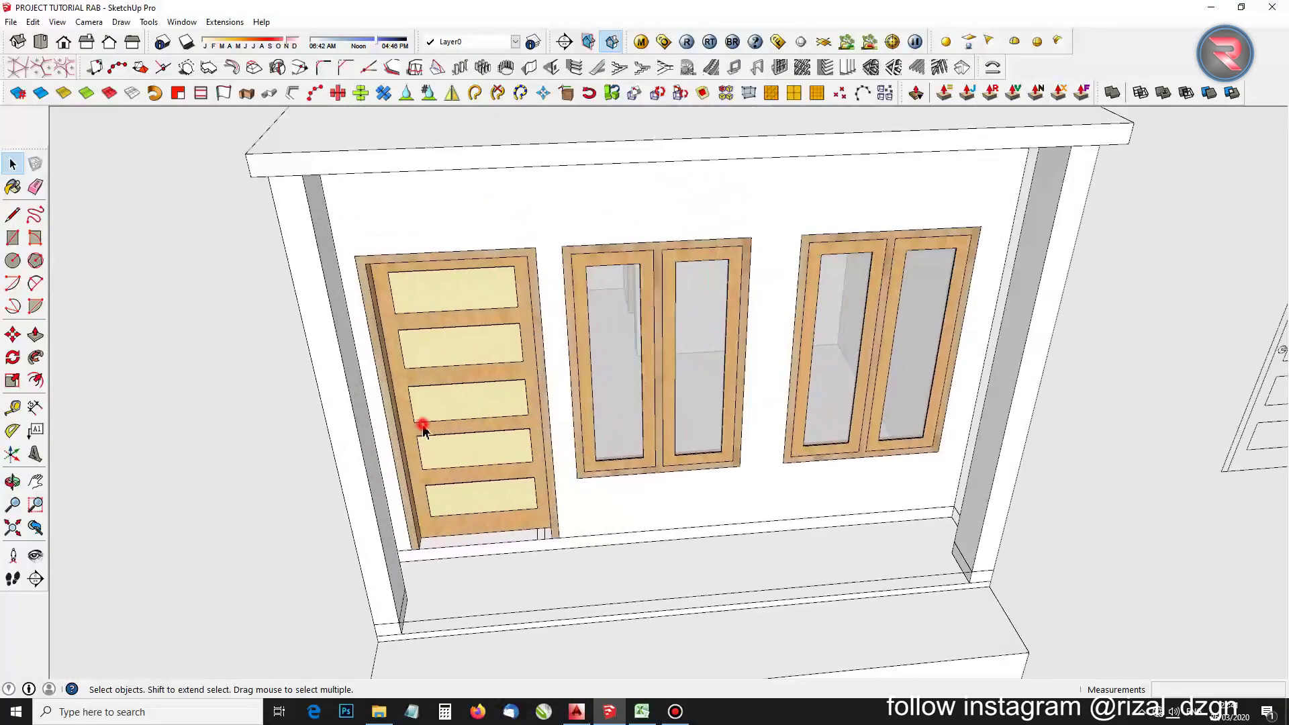
click(424, 421)
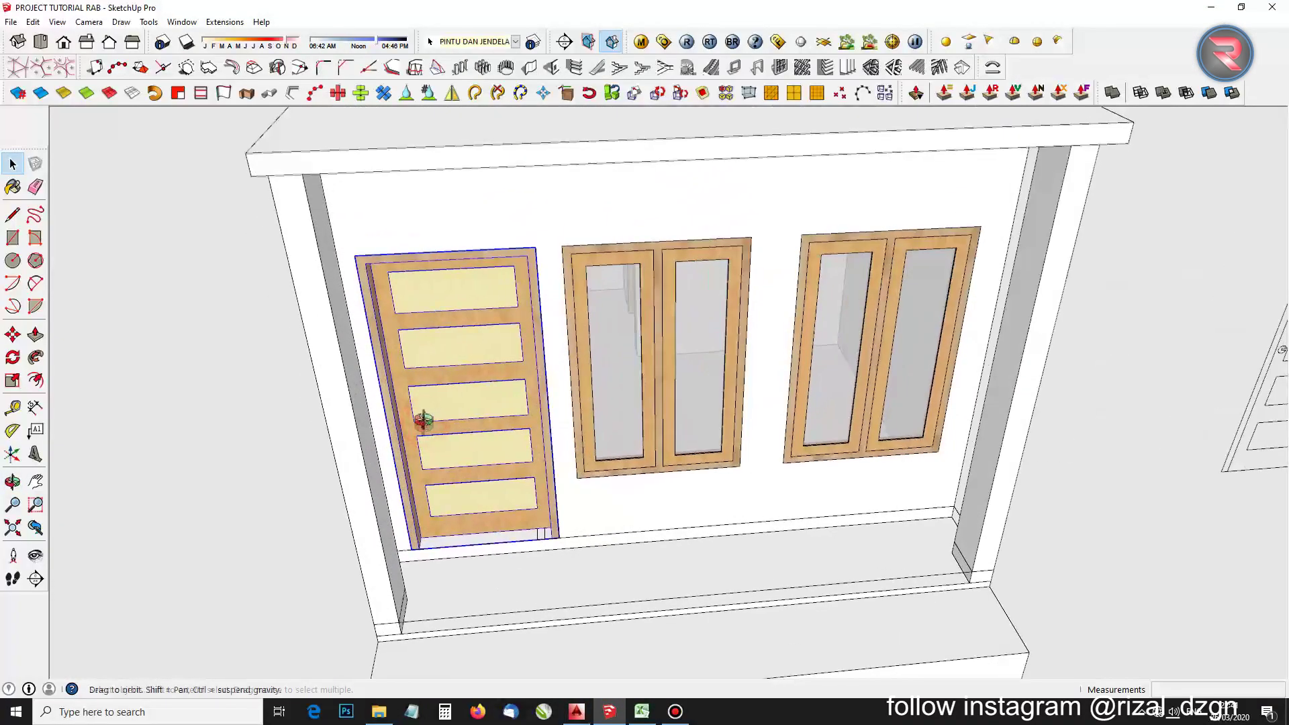
drag(424, 421, 426, 346)
key(m)
click(439, 344)
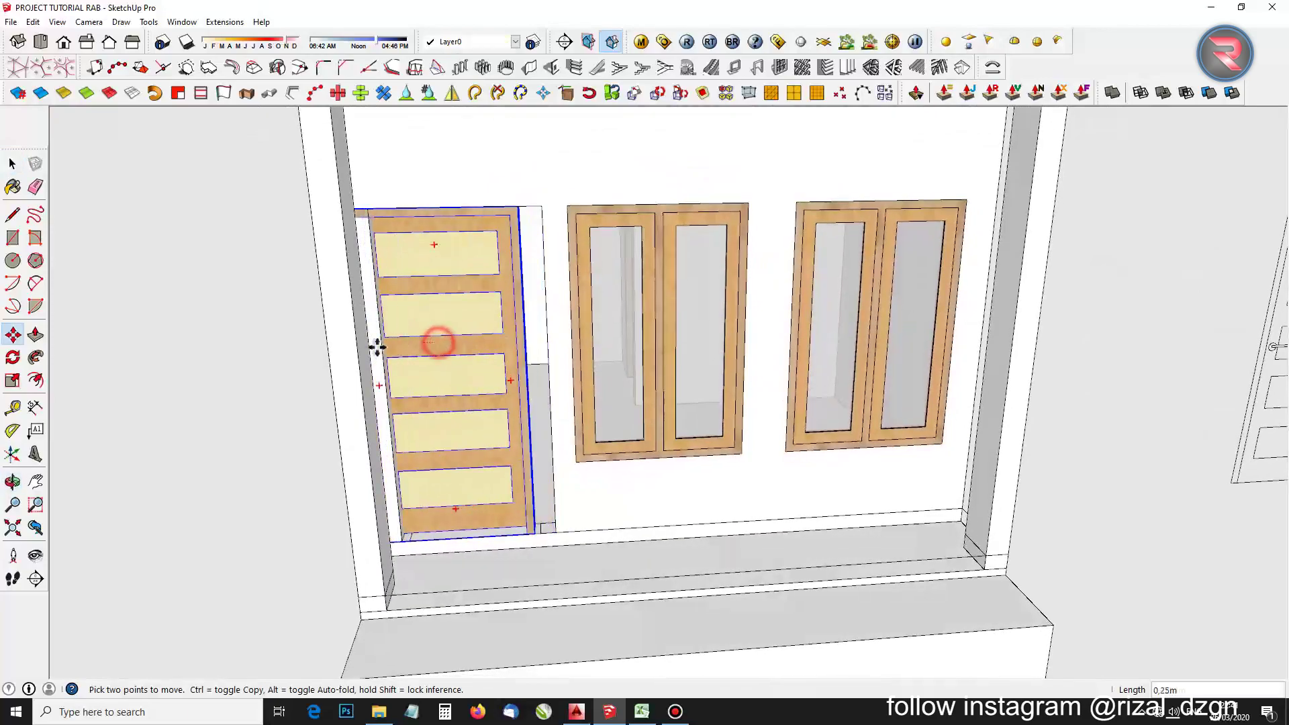
scroll(222, 357, up, 3)
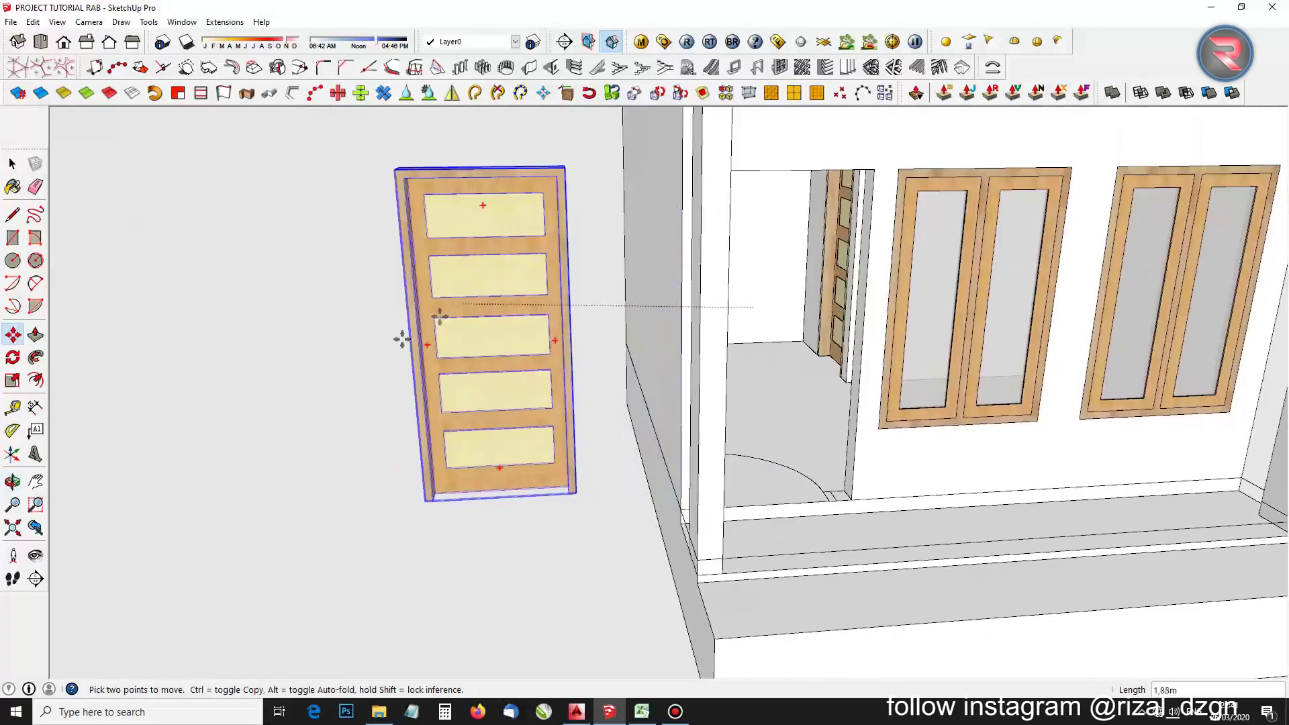
key(ctrl)
click(376, 319)
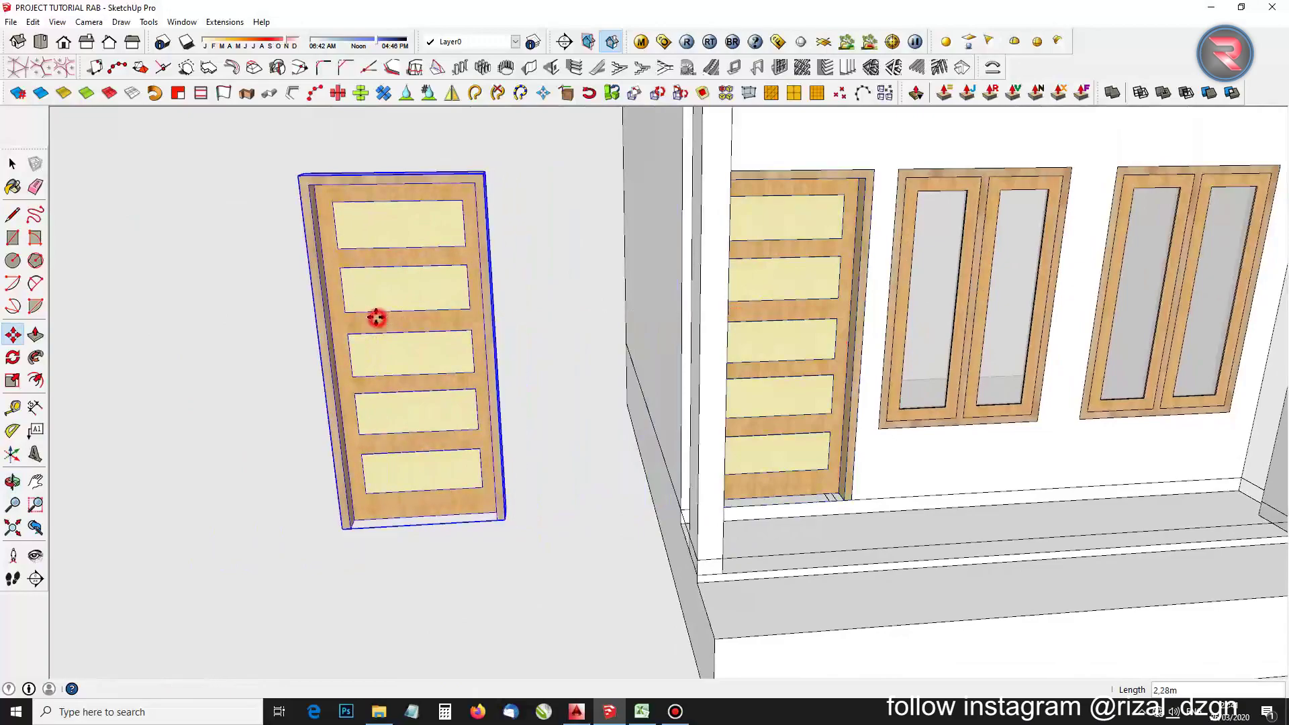
Open the copied door component, select its outer frame and display the frame's Entity Info
drag(406, 383, 348, 334)
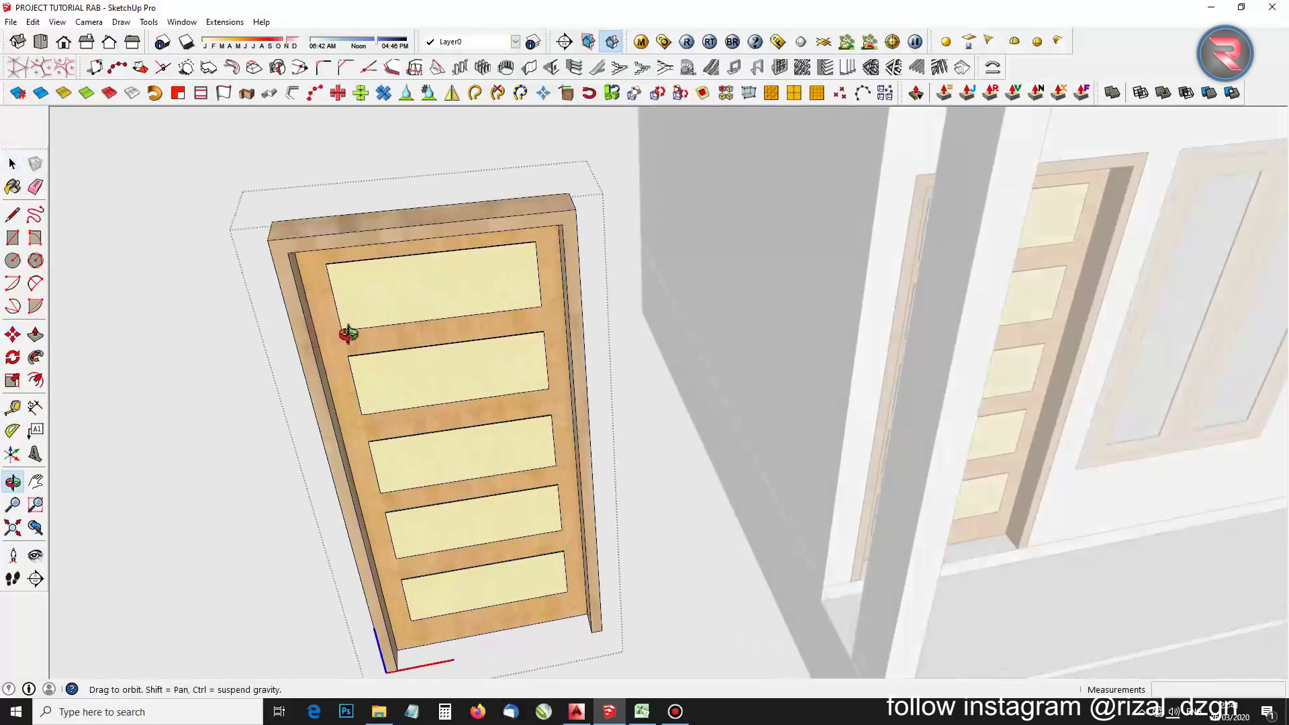
key(space)
scroll(331, 230, up, 2)
click(327, 233)
scroll(327, 233, down, 2)
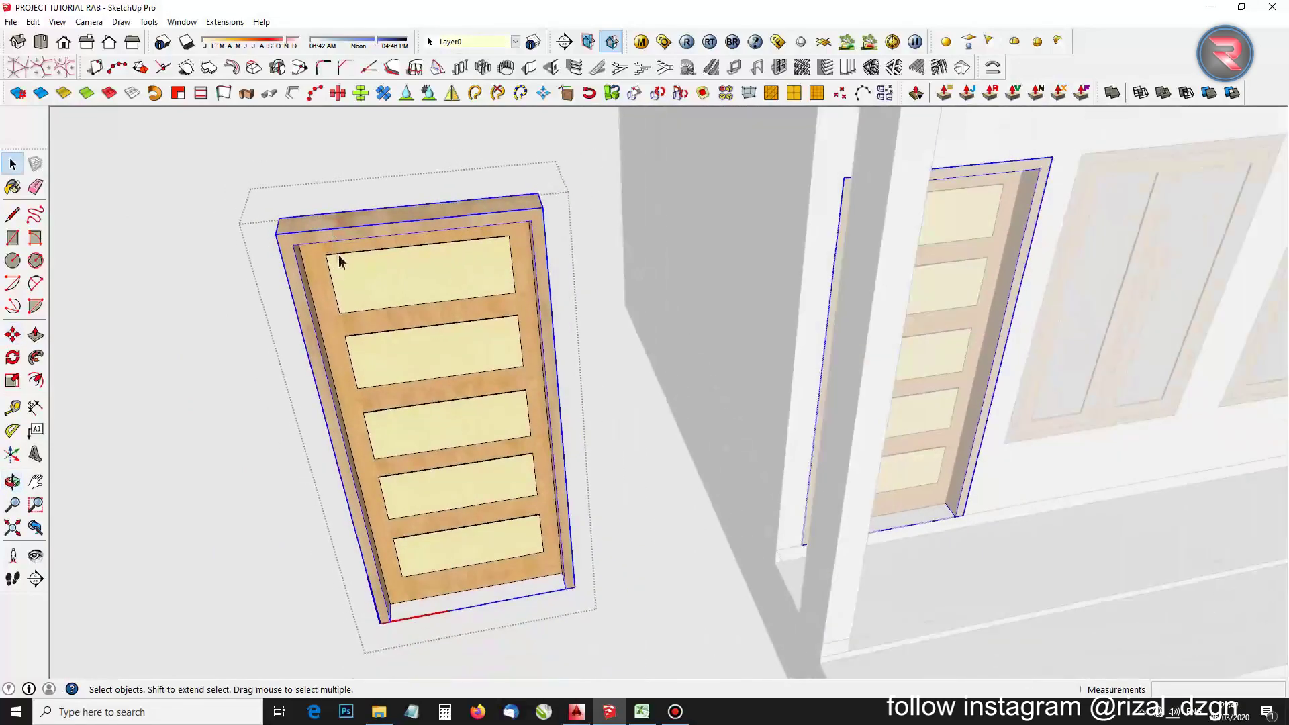
click(190, 24)
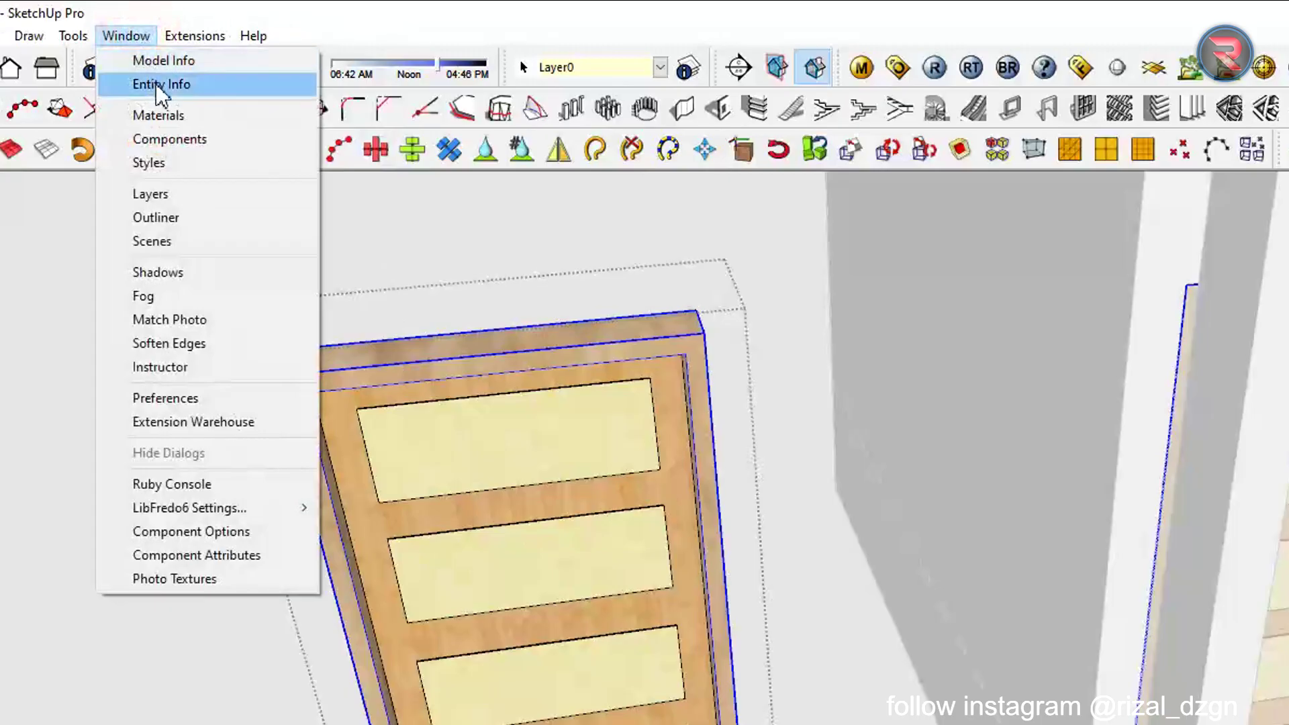
click(158, 84)
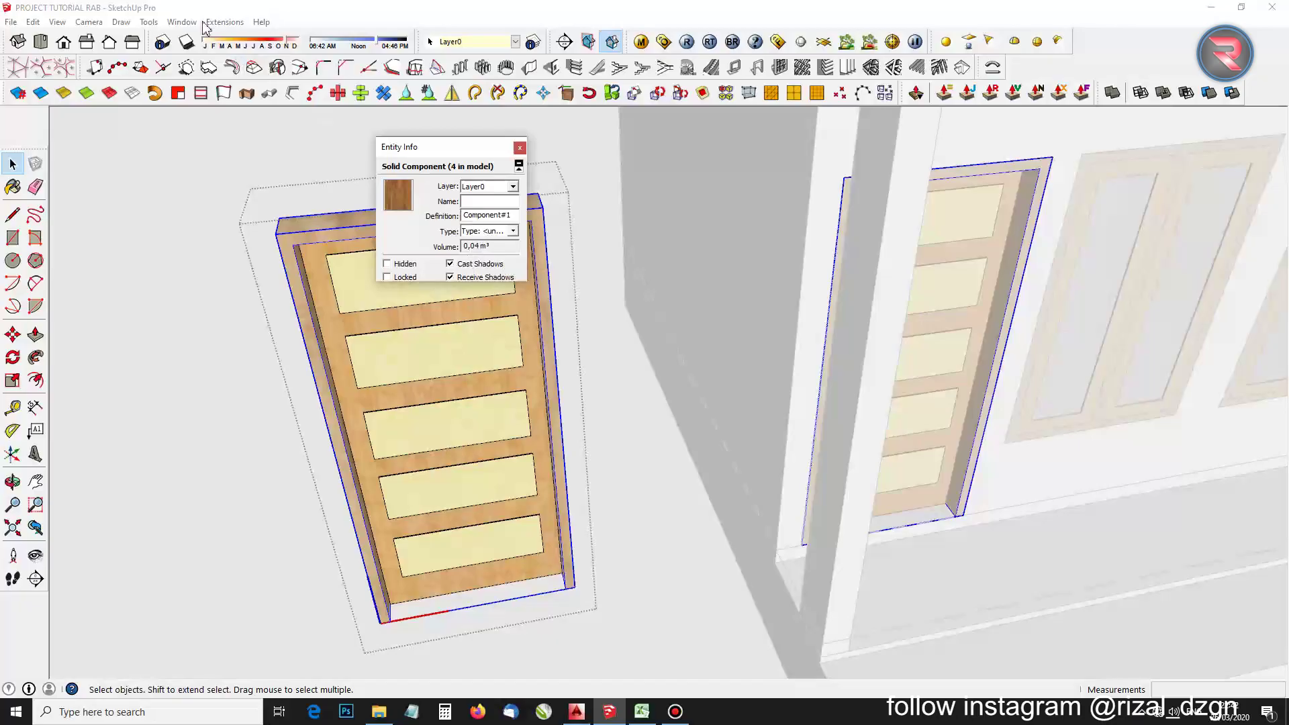
click(193, 22)
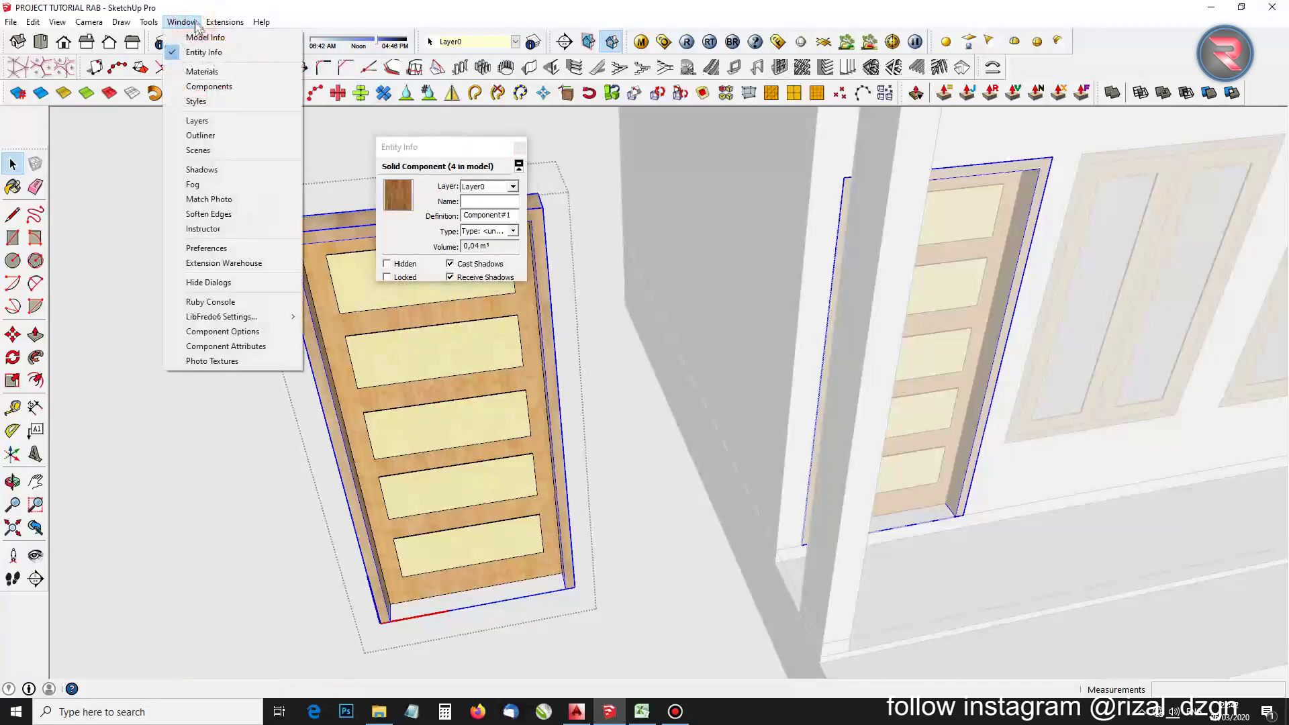
click(203, 37)
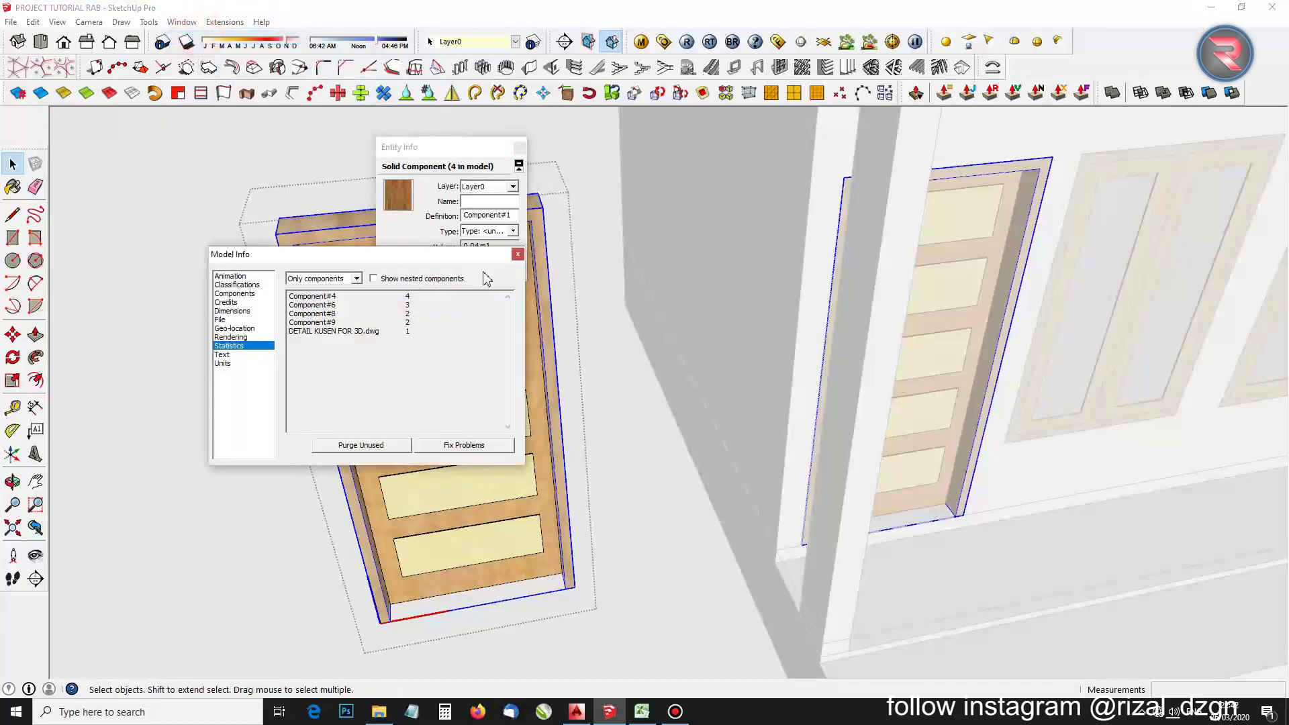
click(518, 254)
Set the model's length unit precision to 0,000m
click(182, 22)
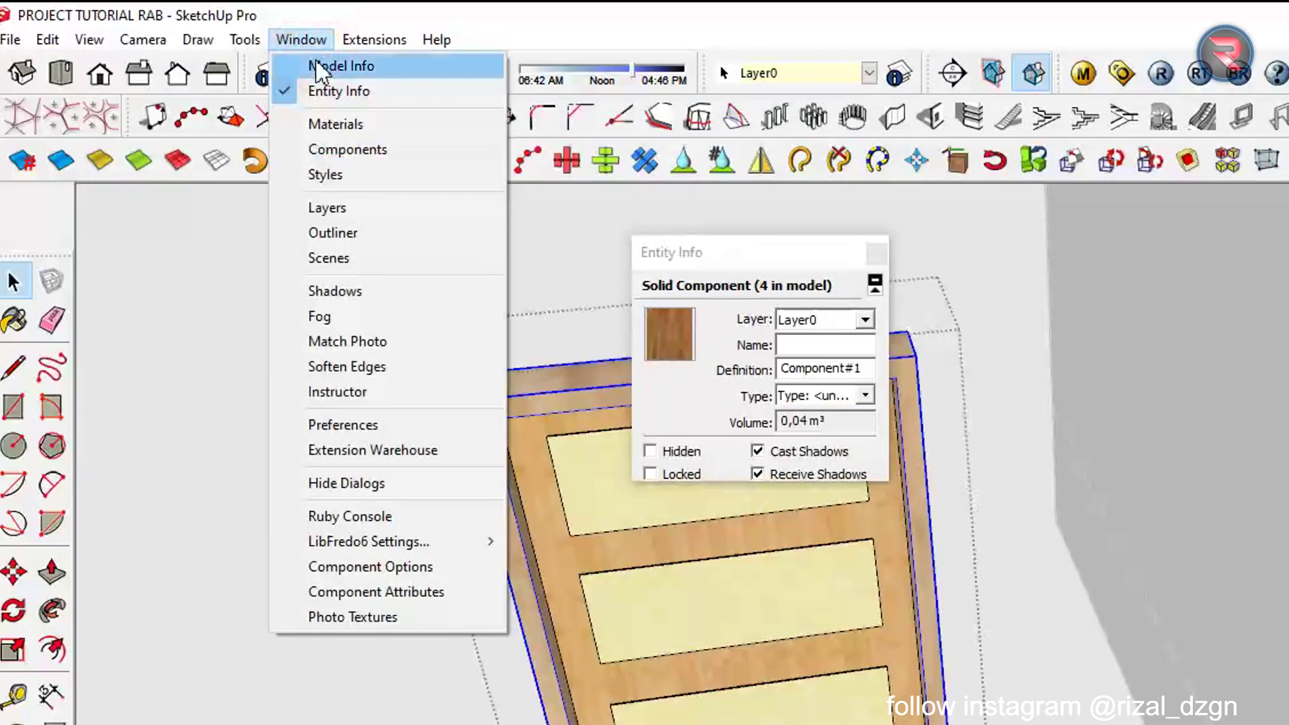
click(319, 66)
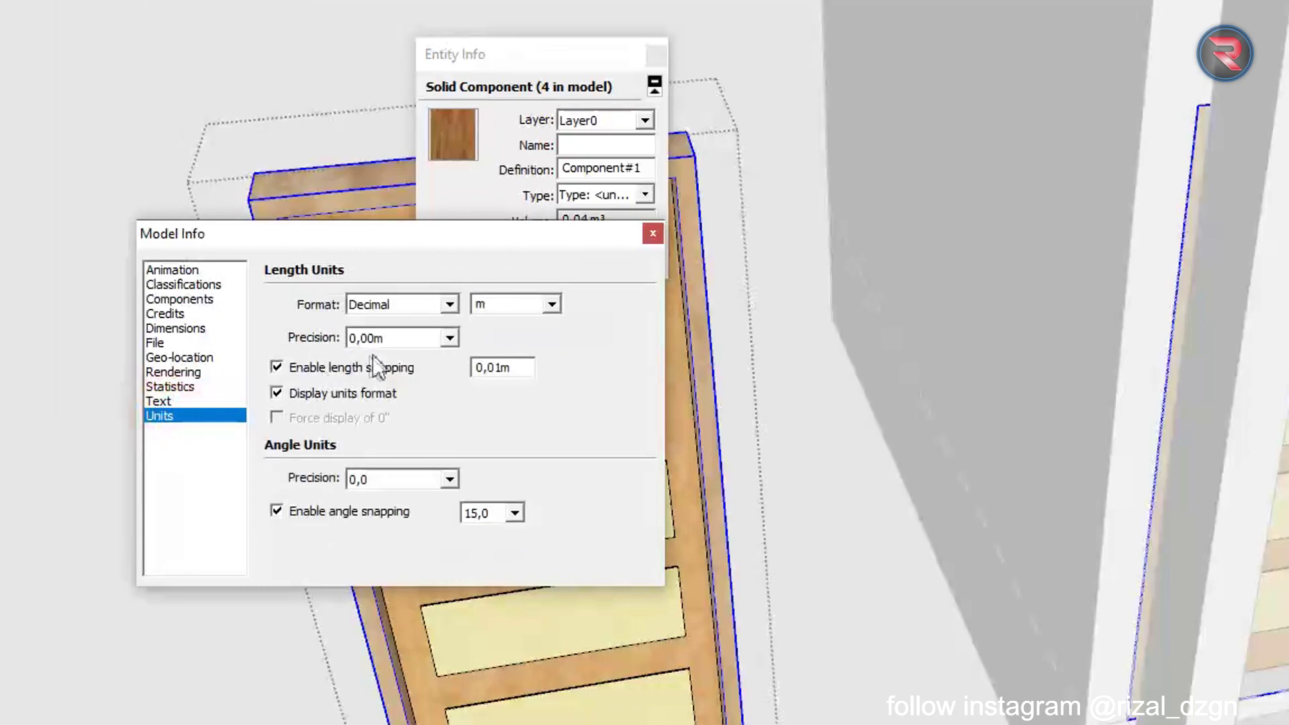
click(445, 337)
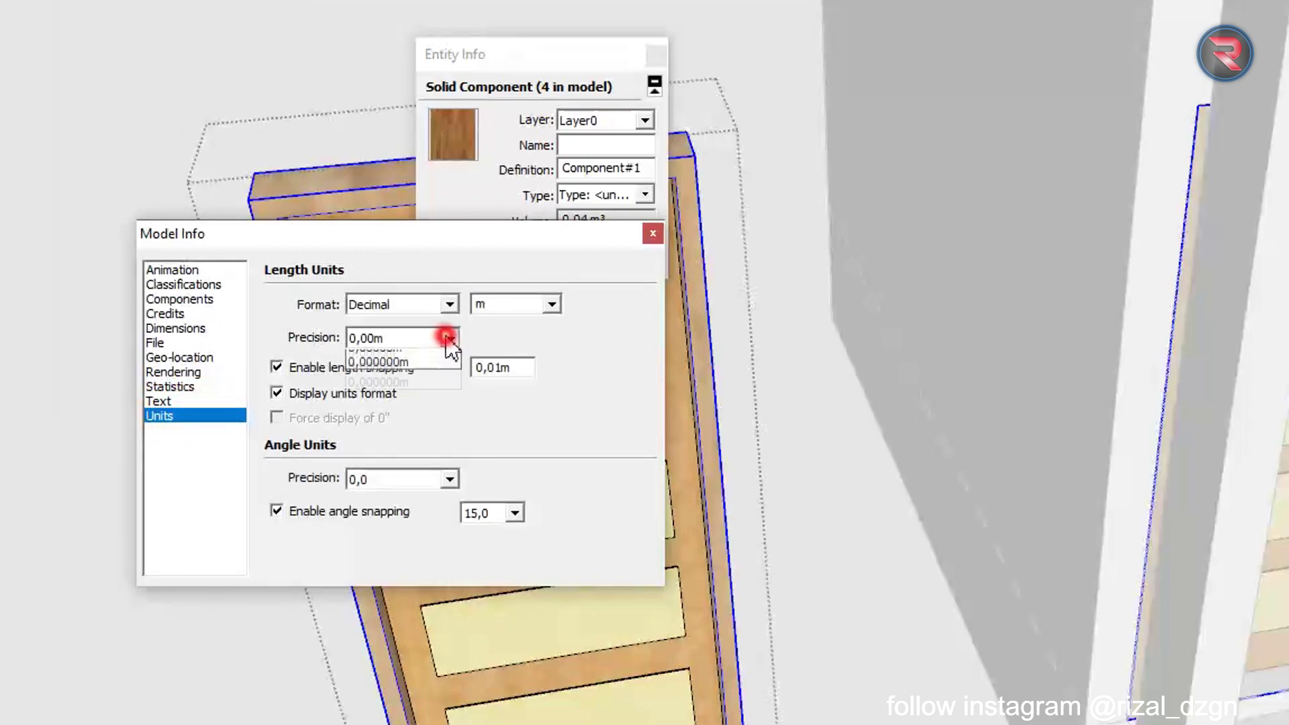
click(397, 400)
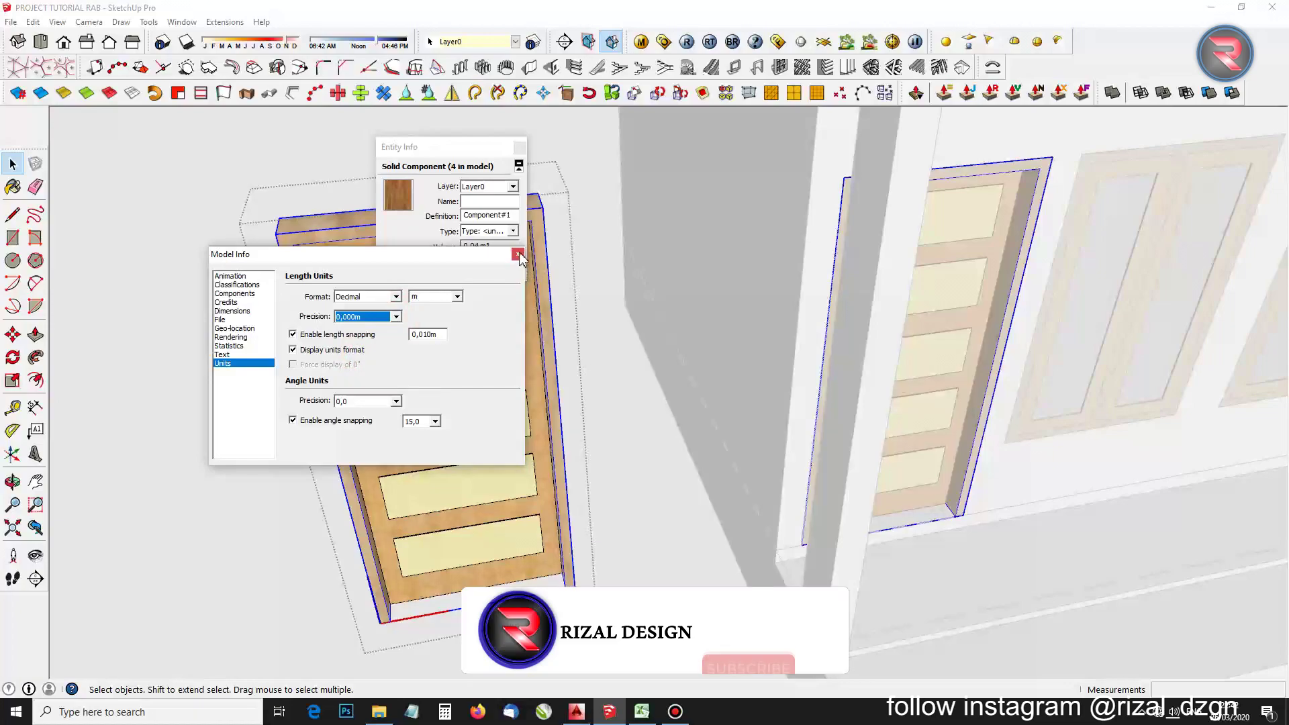
click(653, 233)
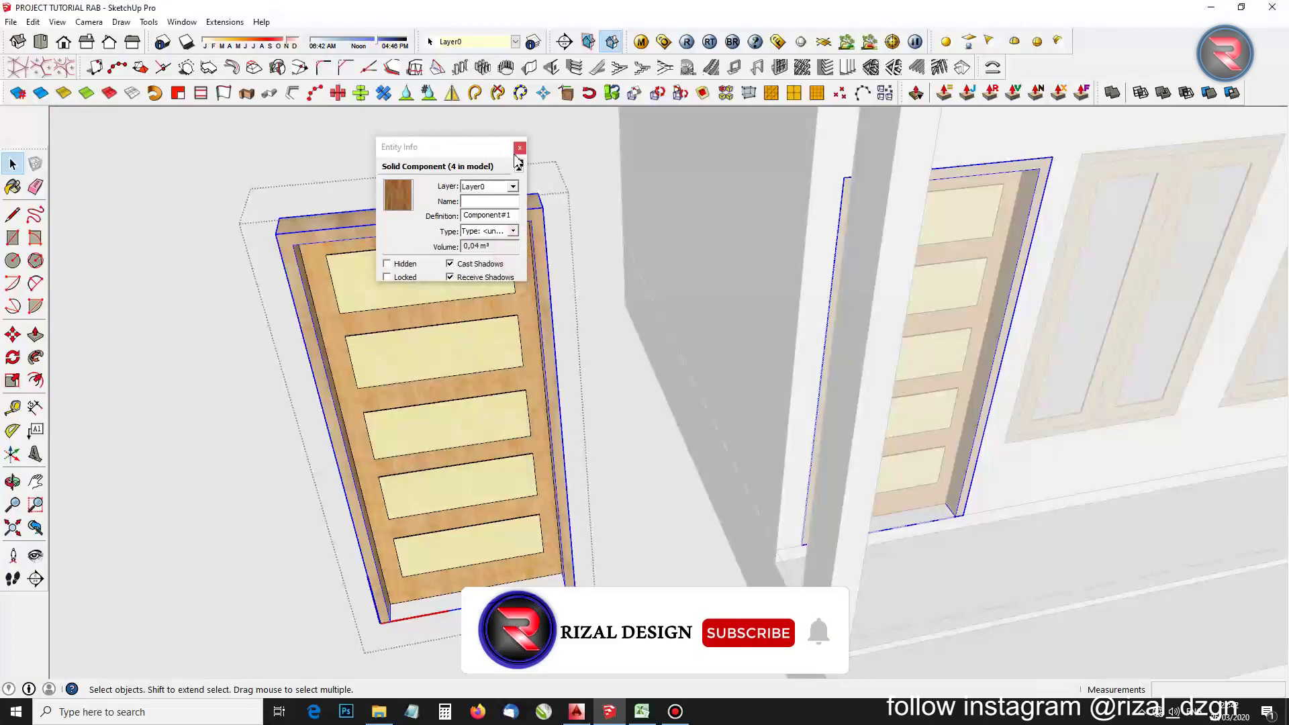
Check the P1 frame's volume in Entity Info and compare it with the calculated volume in F66 of the Excel sheet
drag(459, 153, 694, 155)
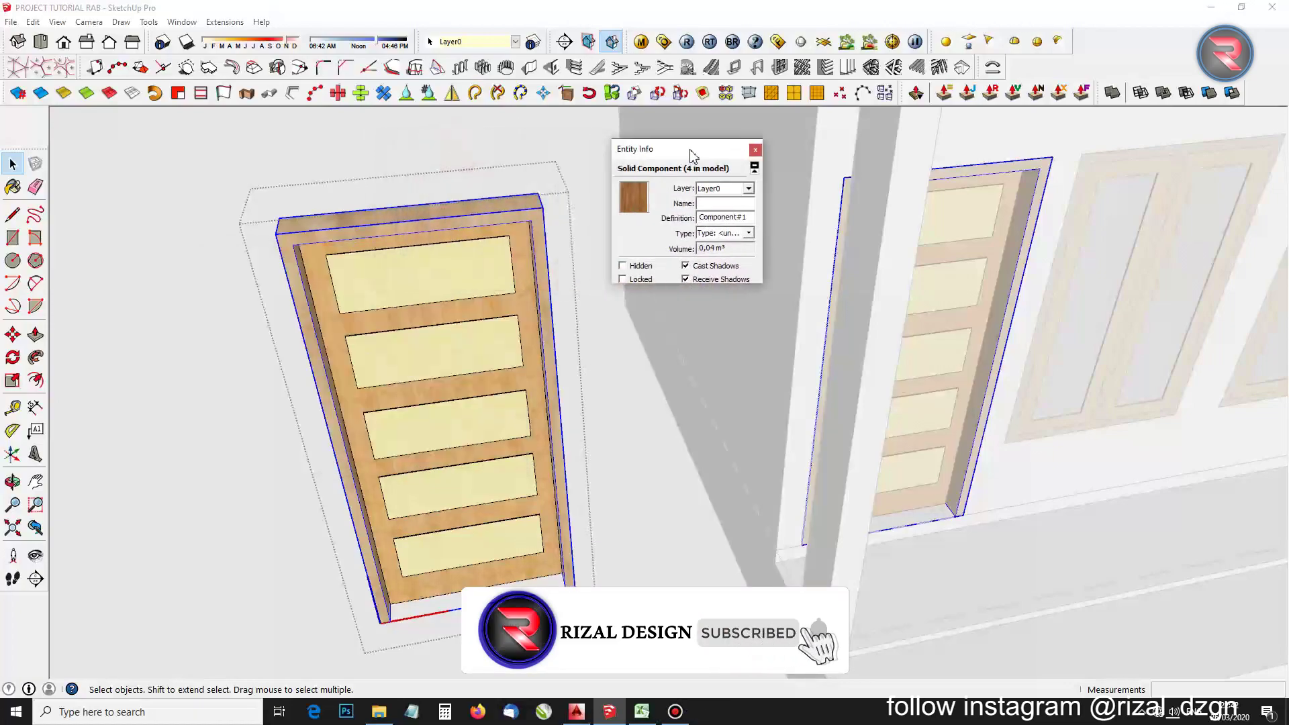
click(532, 216)
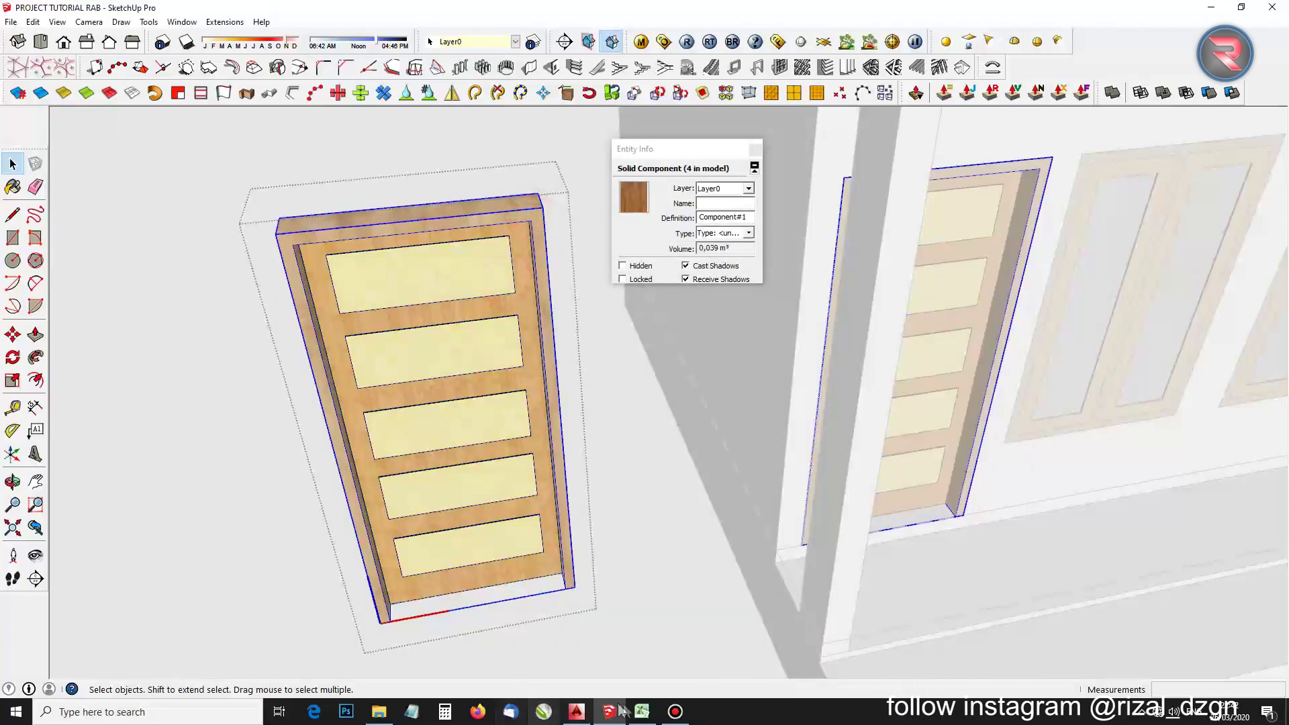
click(642, 711)
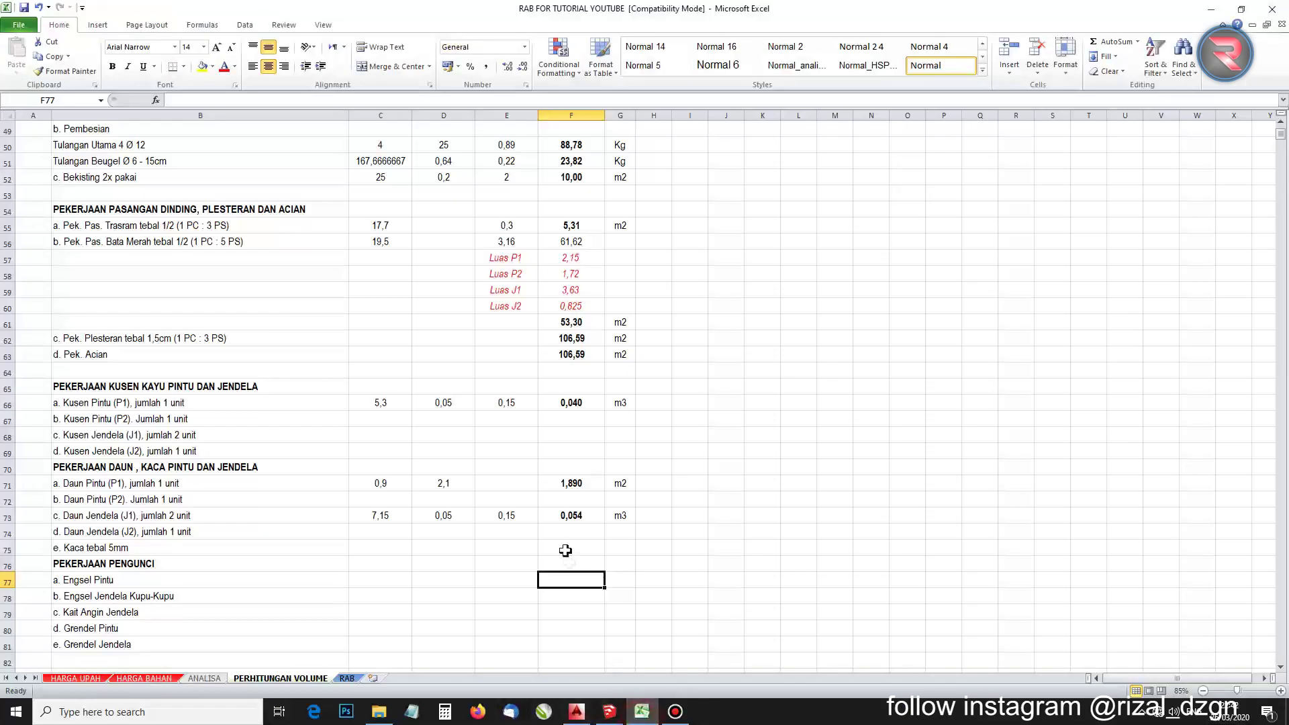
click(568, 402)
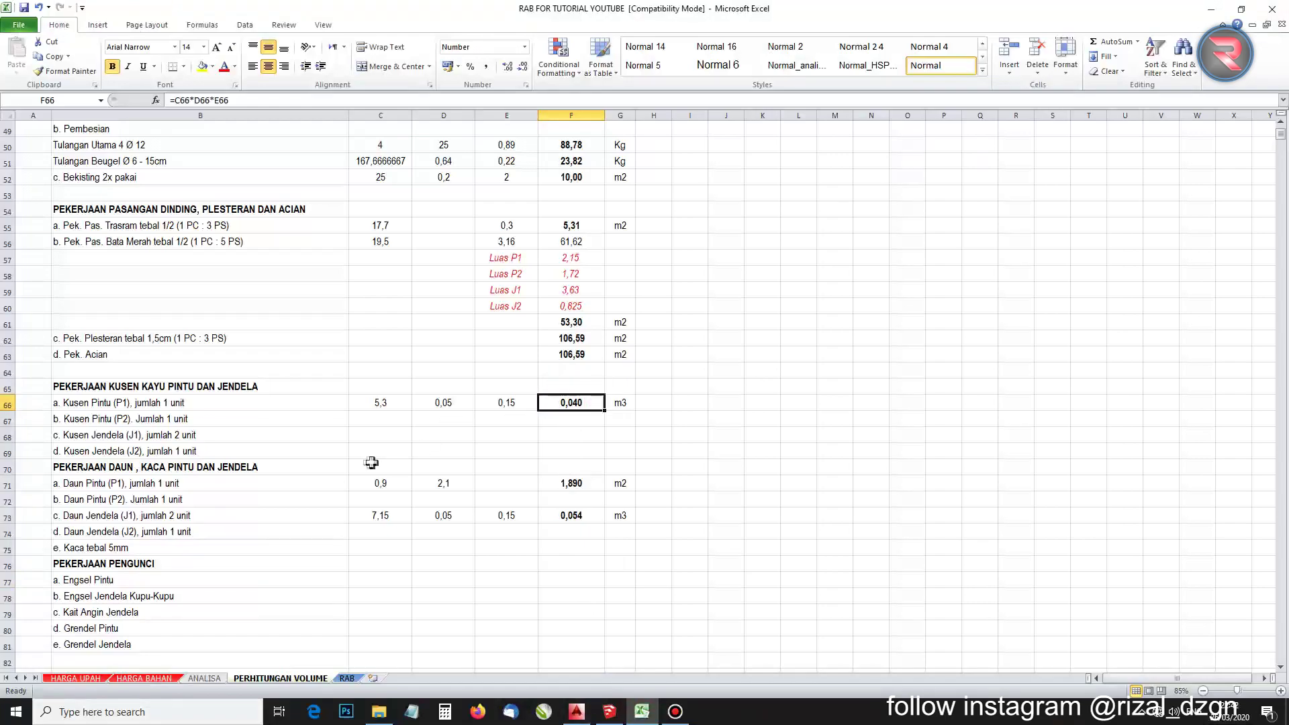
click(389, 417)
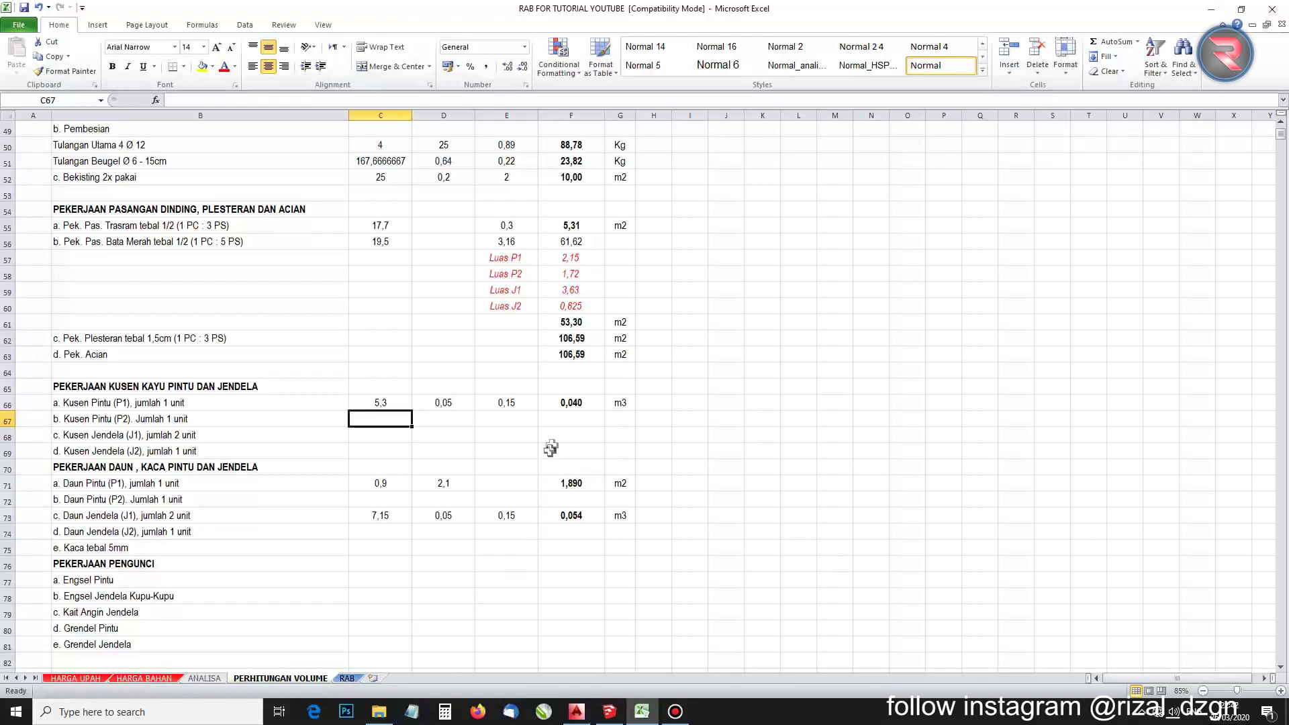
click(565, 404)
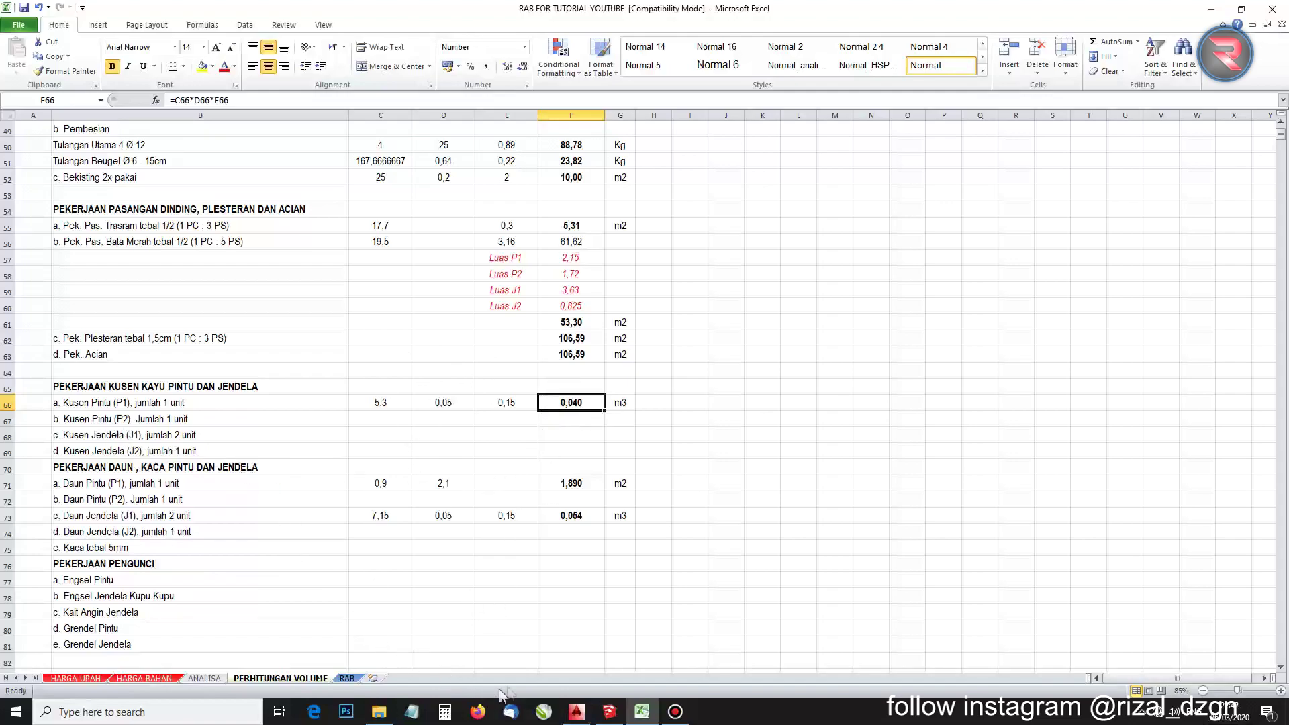
Switch to SketchUp and read the volume of the narrower P2 door's frame by selecting it inside its component
click(610, 711)
scroll(570, 467, down, 5)
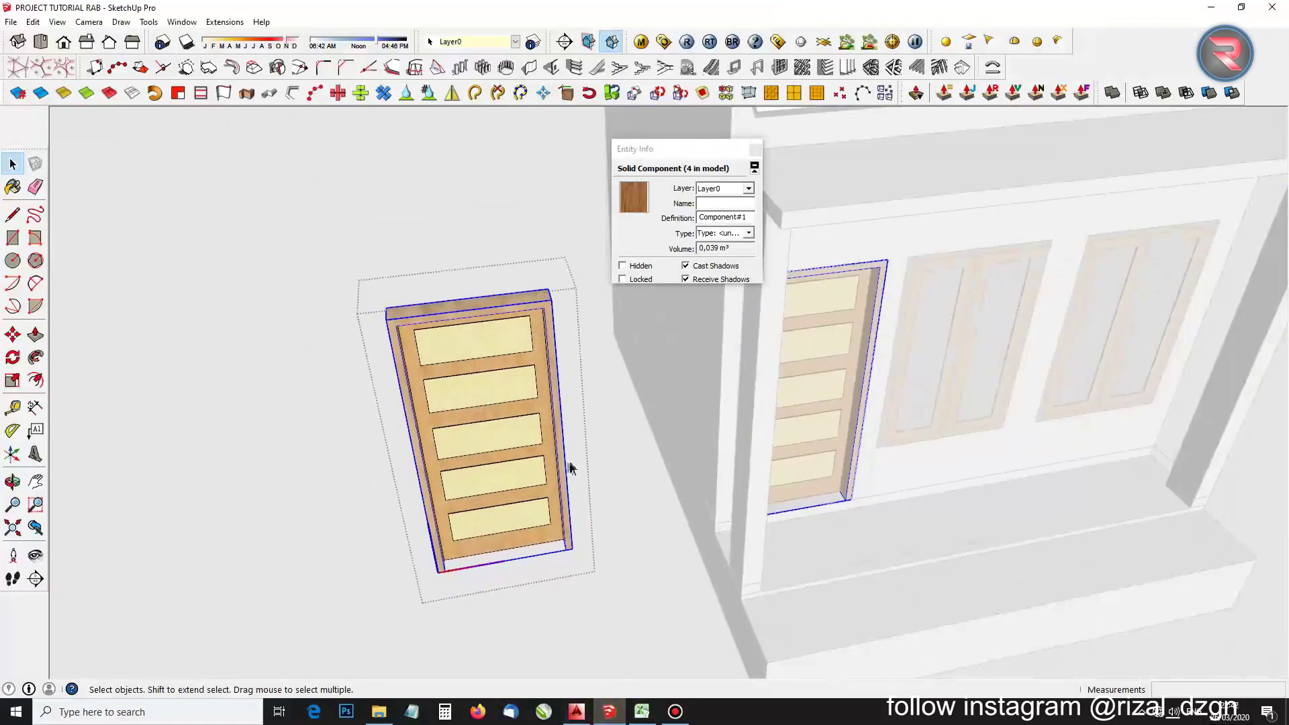
click(570, 572)
drag(607, 524, 204, 528)
scroll(706, 417, up, 4)
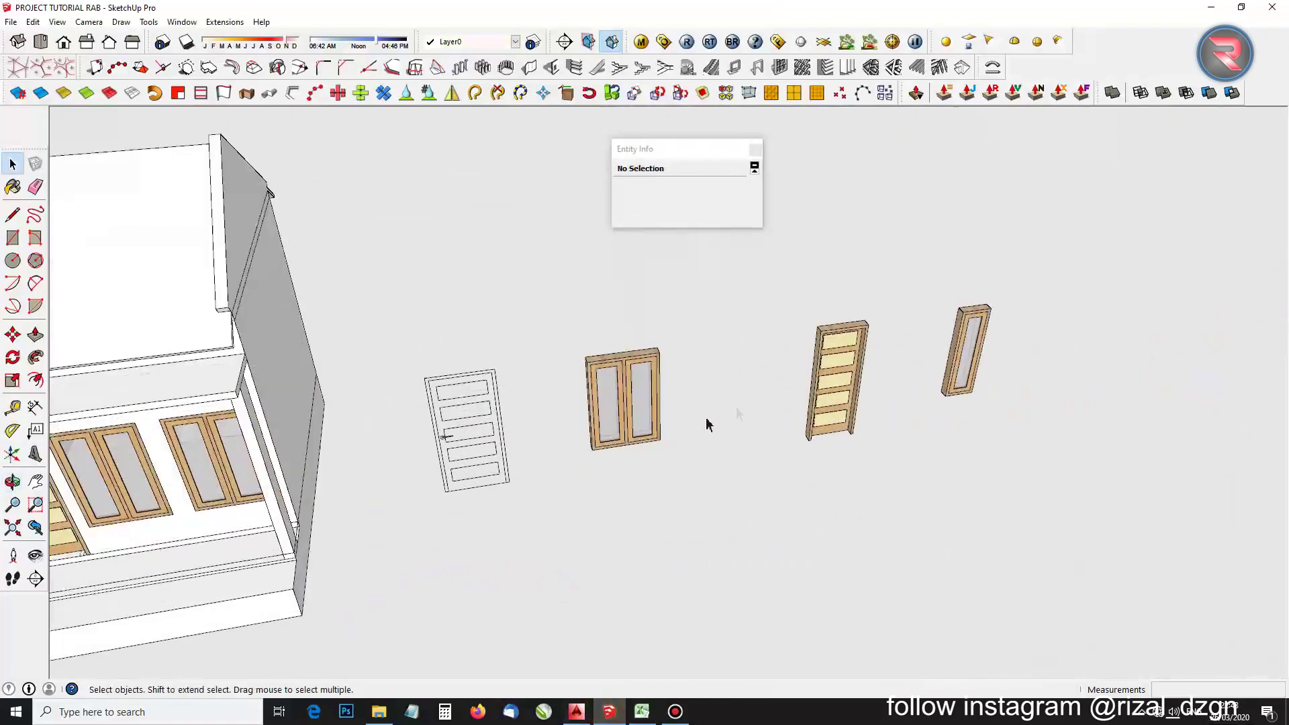
click(863, 378)
scroll(697, 349, up, 6)
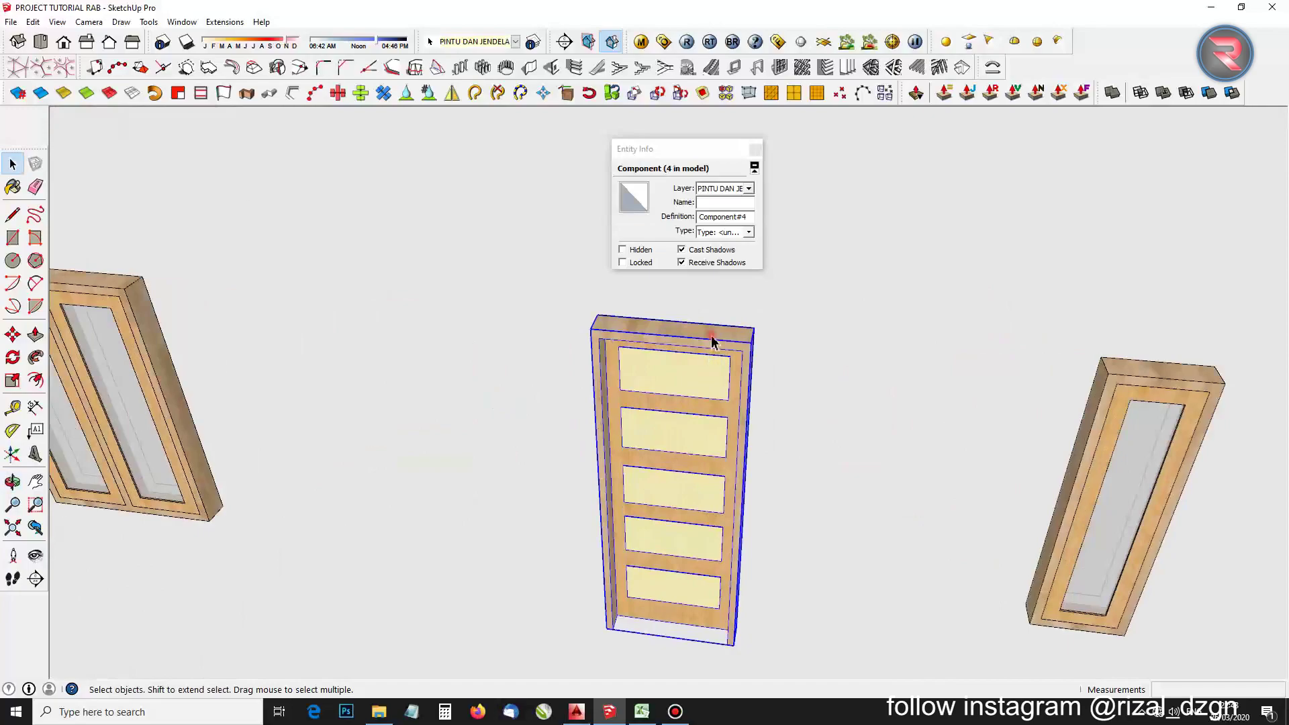
double_click(697, 349)
click(706, 317)
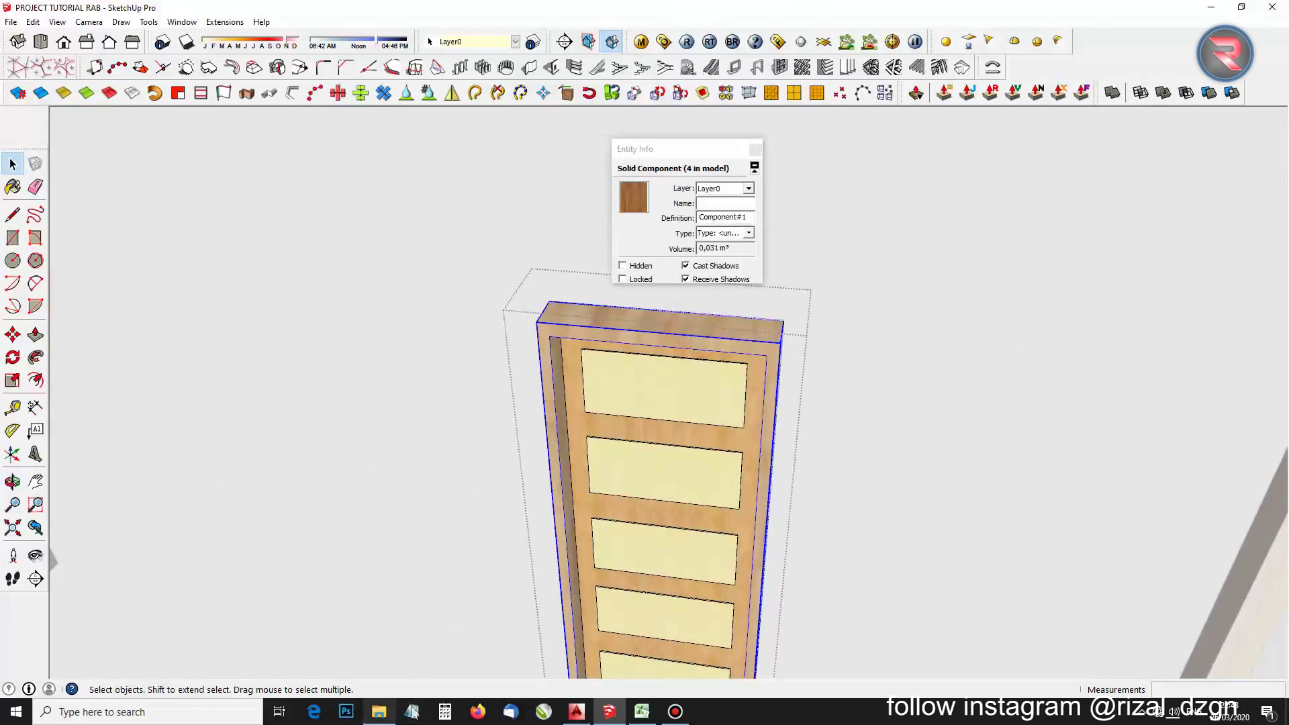
Switch to Excel and enter 0,031 as the P2 door frame volume in F67
click(642, 711)
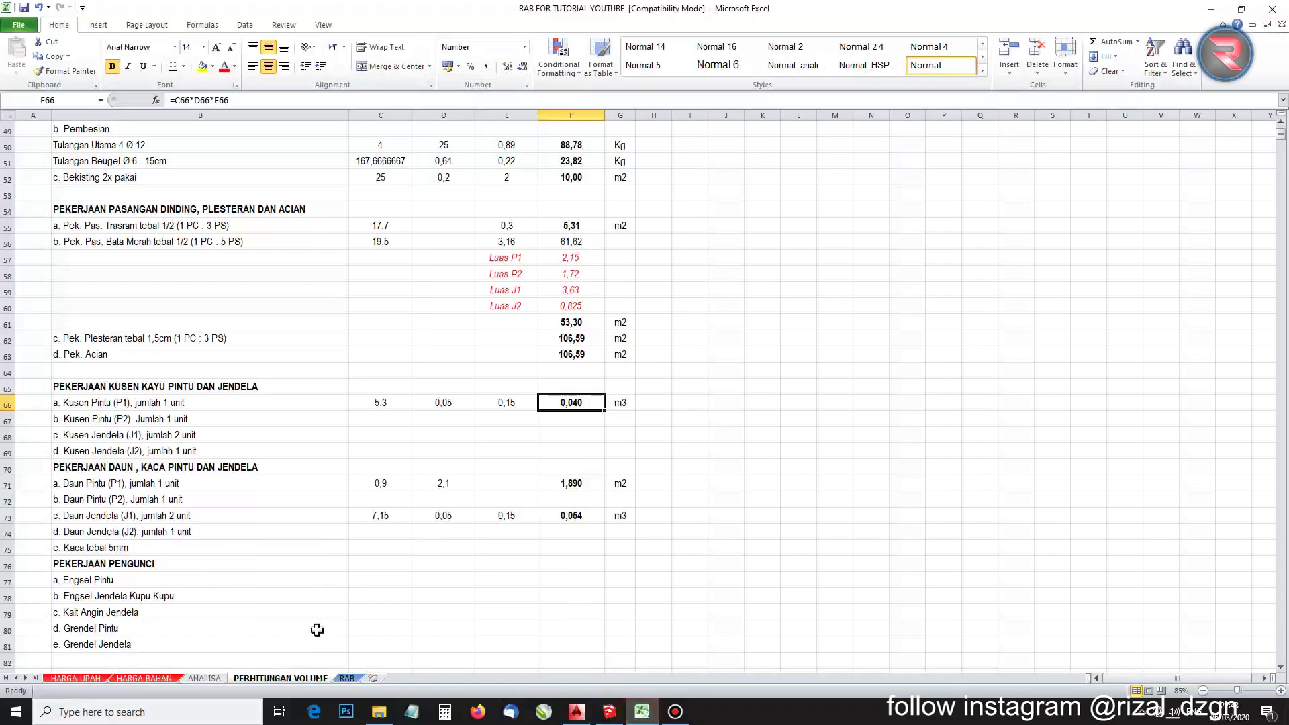
click(572, 420)
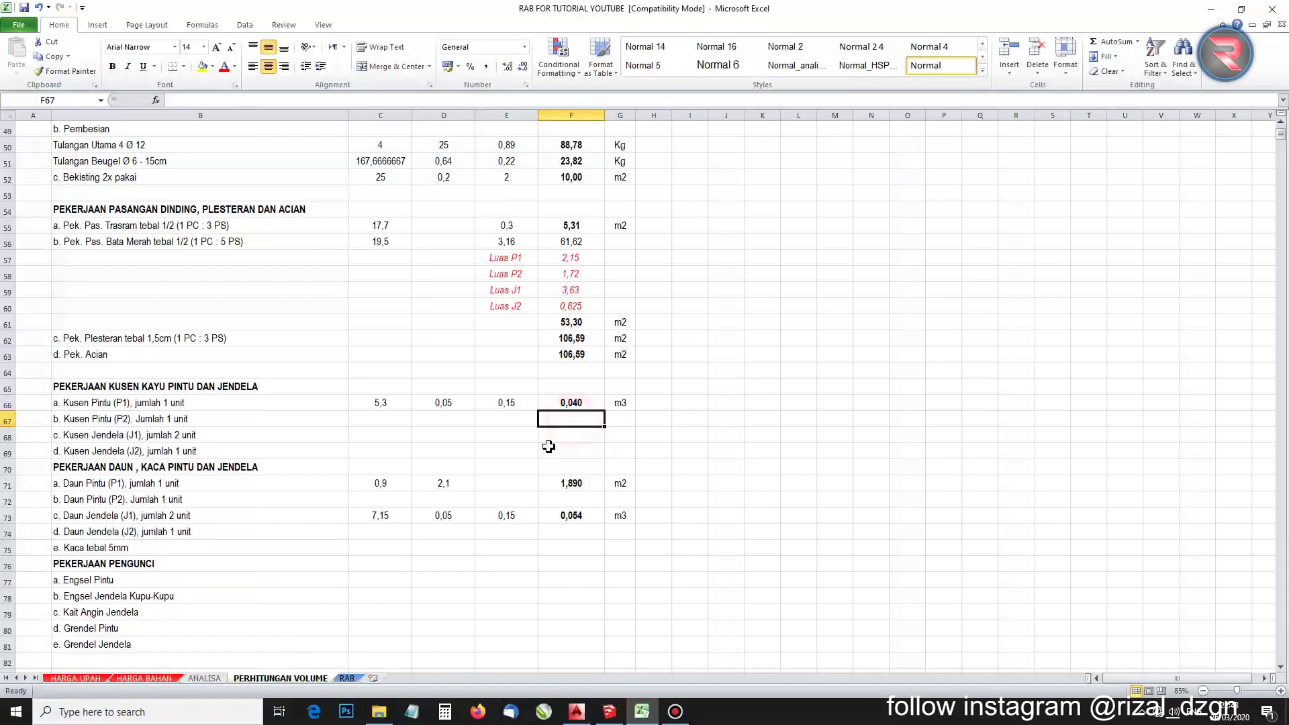
text(0,031)
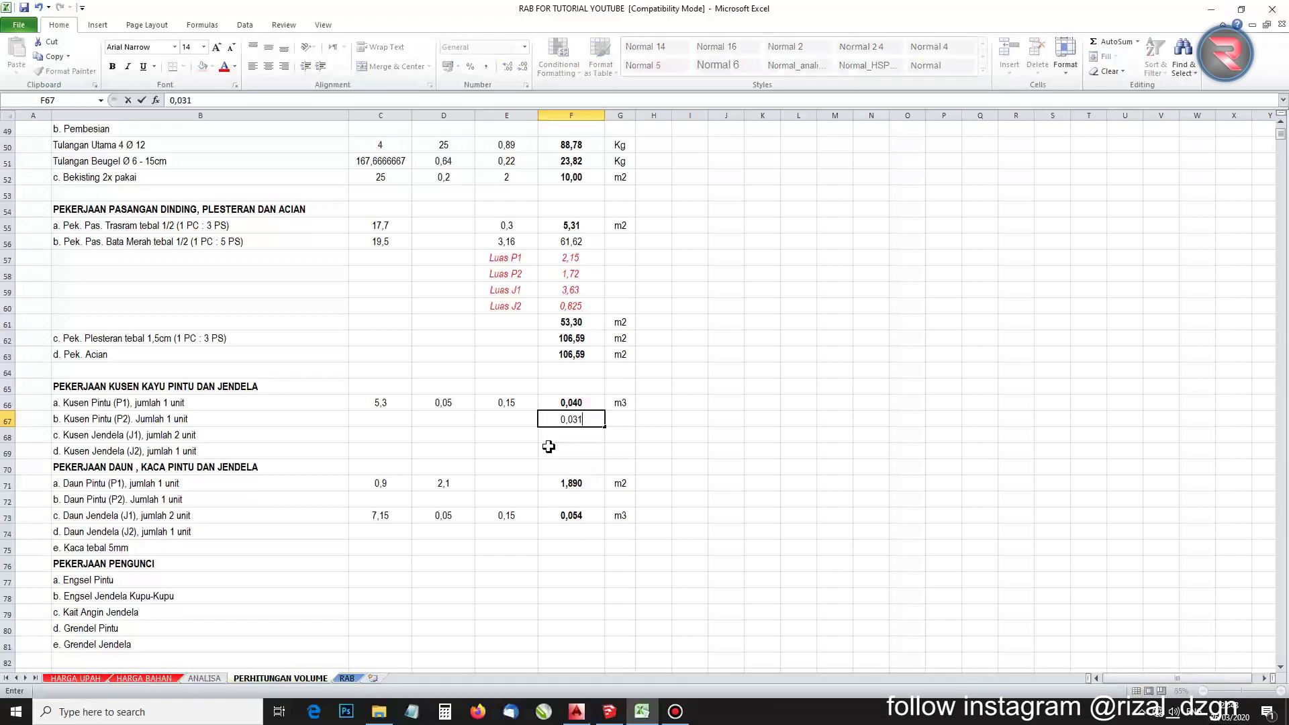
key(Return)
key(Up)
key(Right)
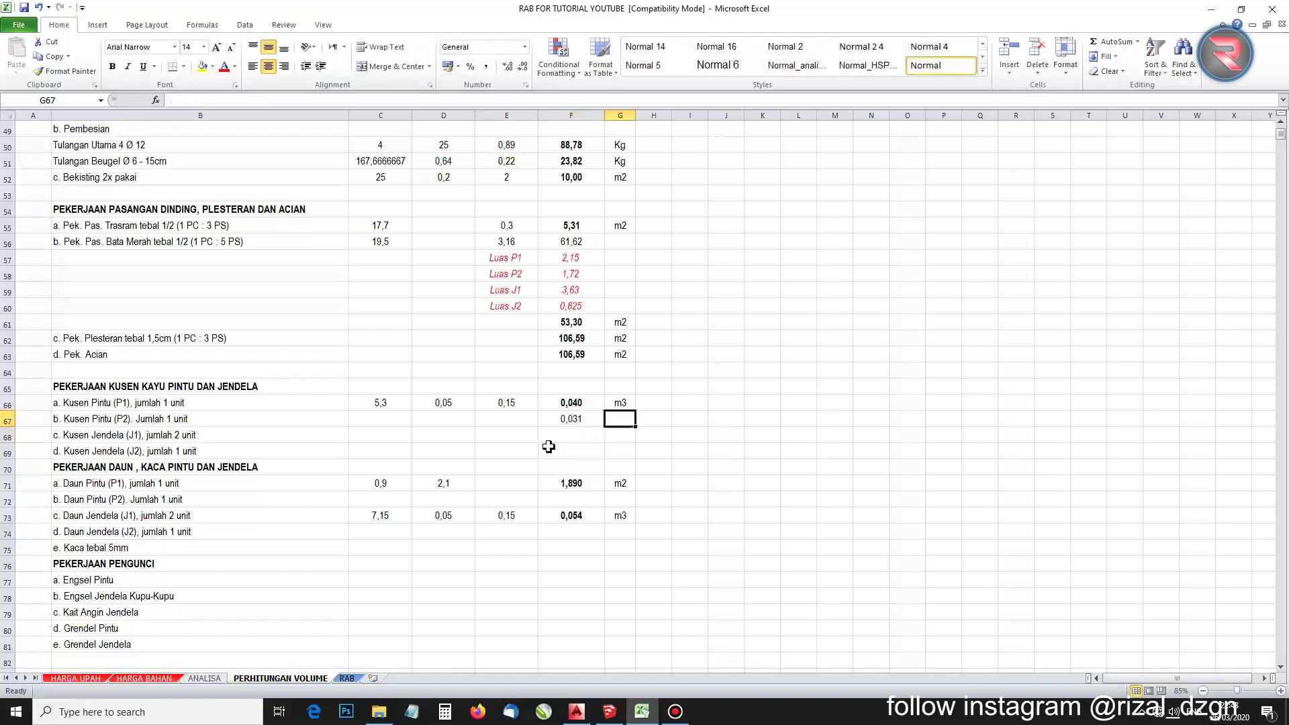
Enter m3 as the unit for the P2 door frame in G67
text(m3)
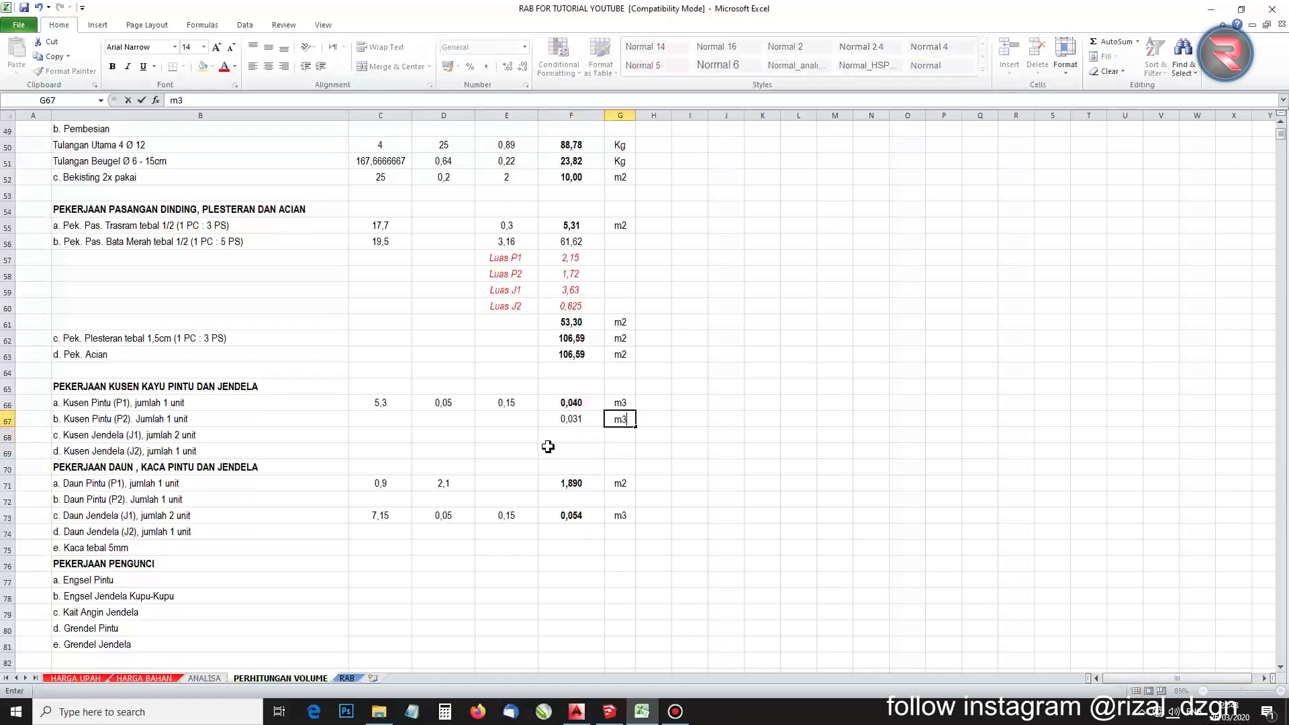
key(Return)
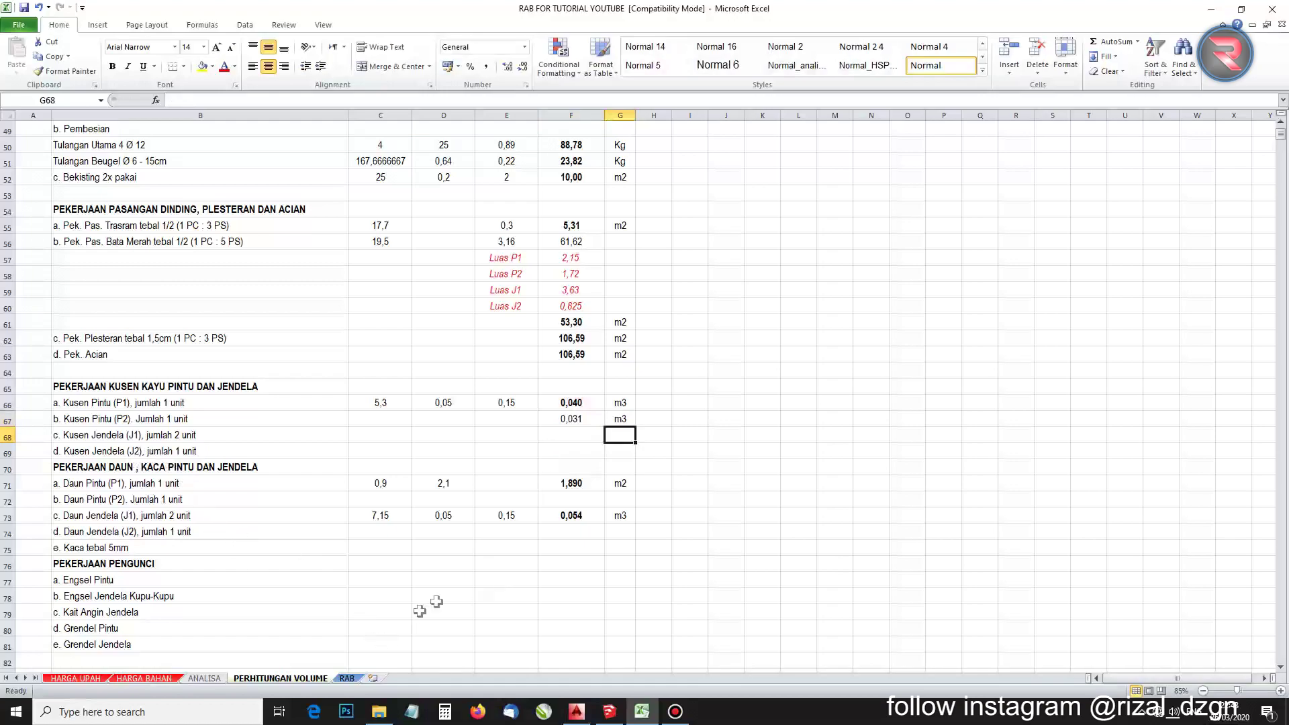
Switch to SketchUp and read the J1 double window frame's volume by selecting the frame inside its component
click(609, 712)
scroll(574, 346, down, 5)
scroll(351, 440, up, 6)
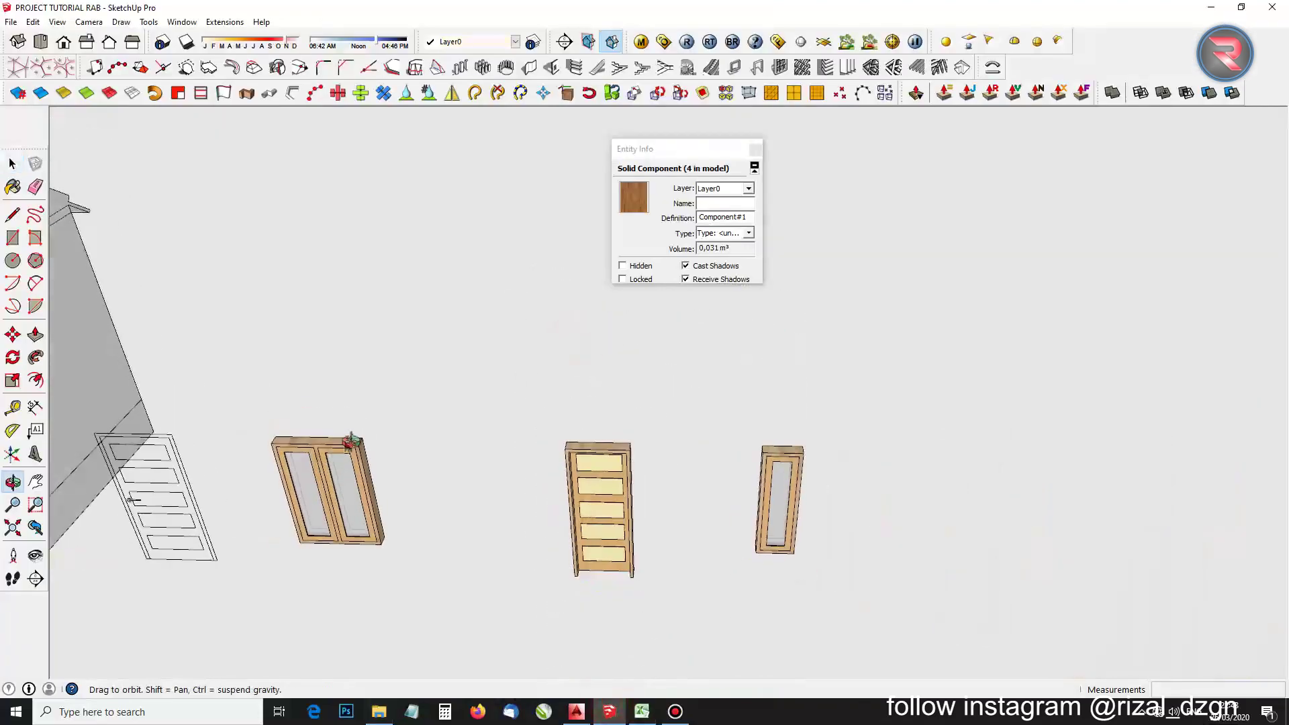
double_click(308, 452)
middle_click(284, 433)
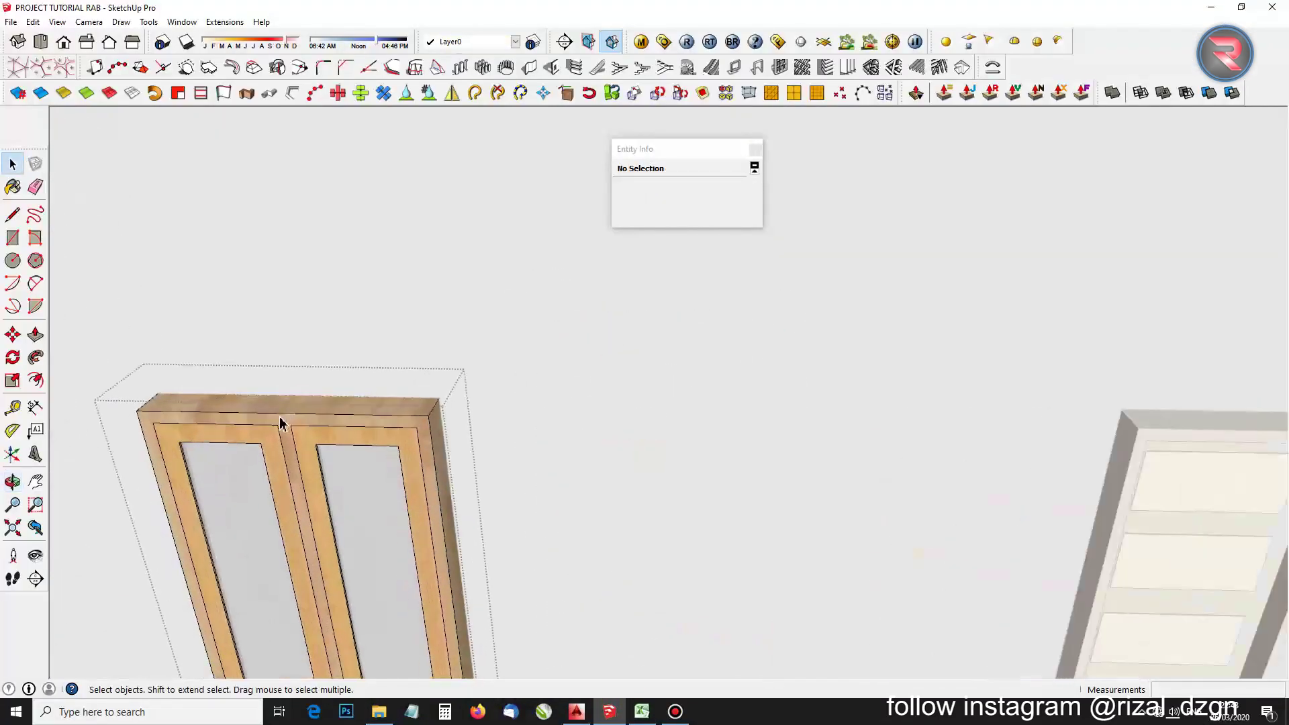
click(282, 423)
scroll(315, 452, down, 1)
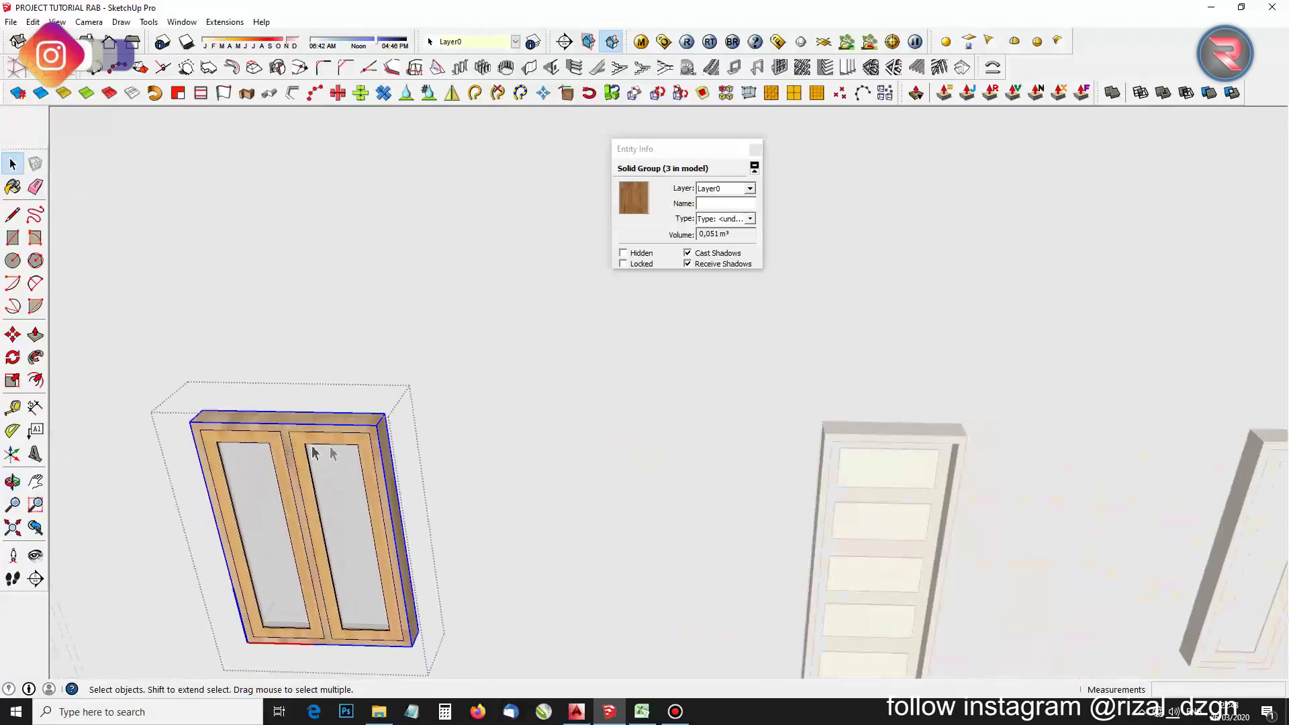
scroll(478, 484, up, 3)
middle_click(477, 484)
scroll(265, 365, down, 2)
scroll(265, 365, up, 1)
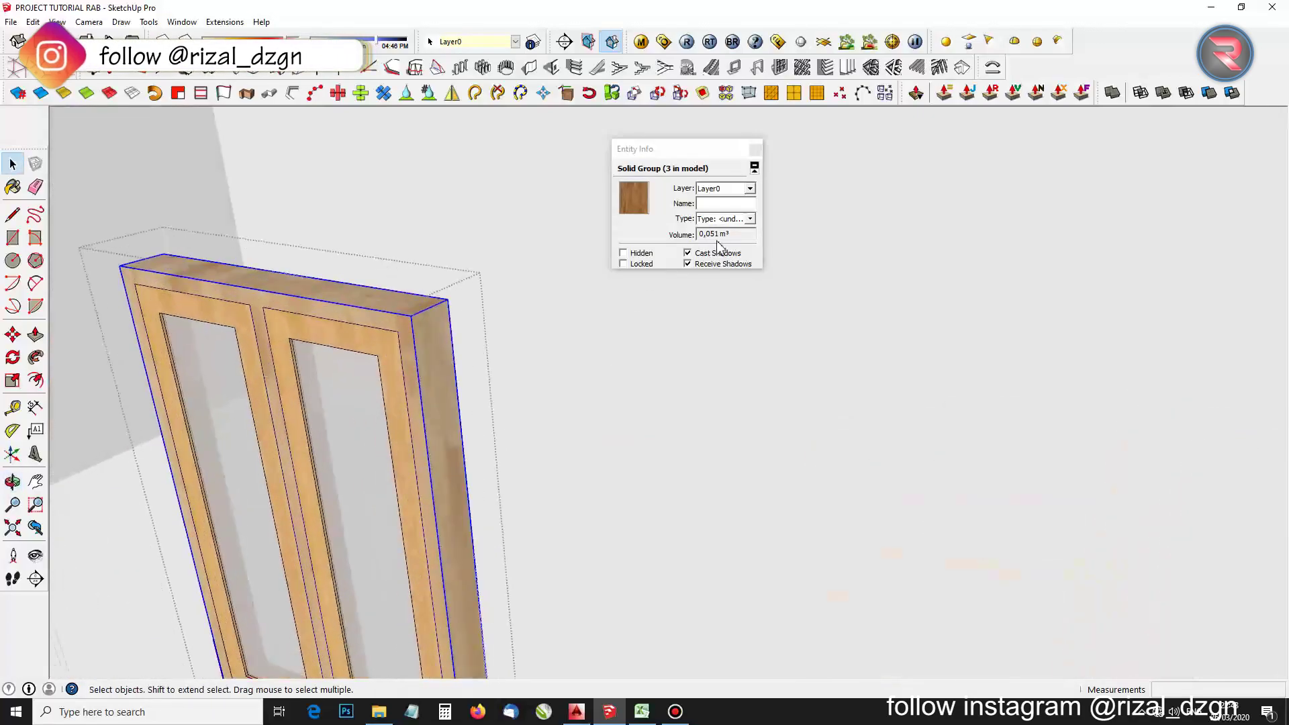
key(m)
scroll(614, 275, down, 2)
middle_click(446, 372)
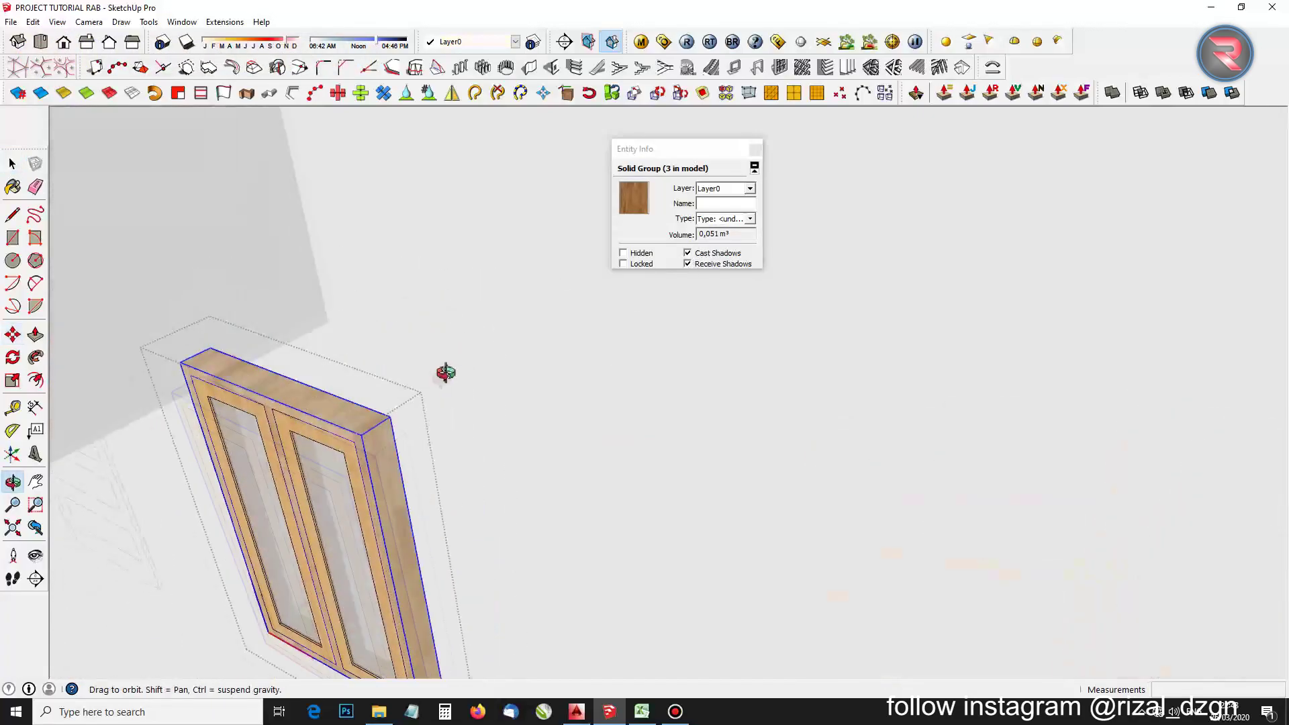
click(331, 464)
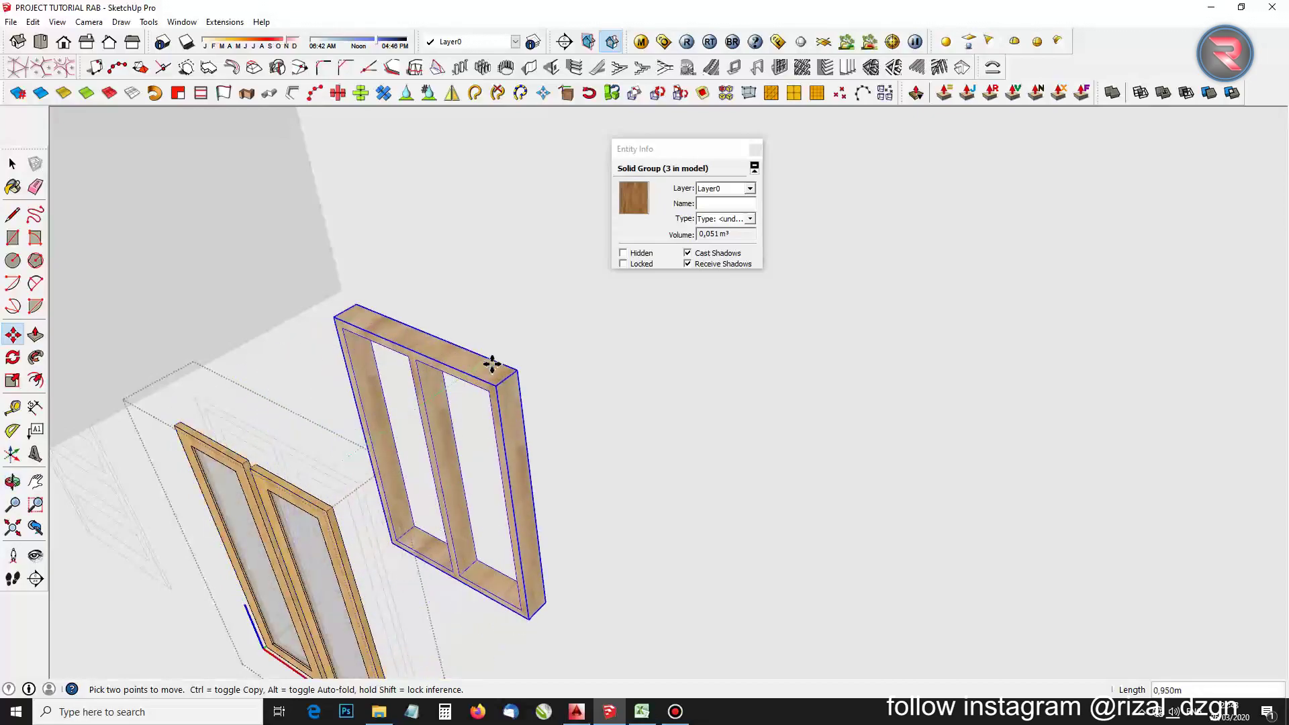
key(Escape)
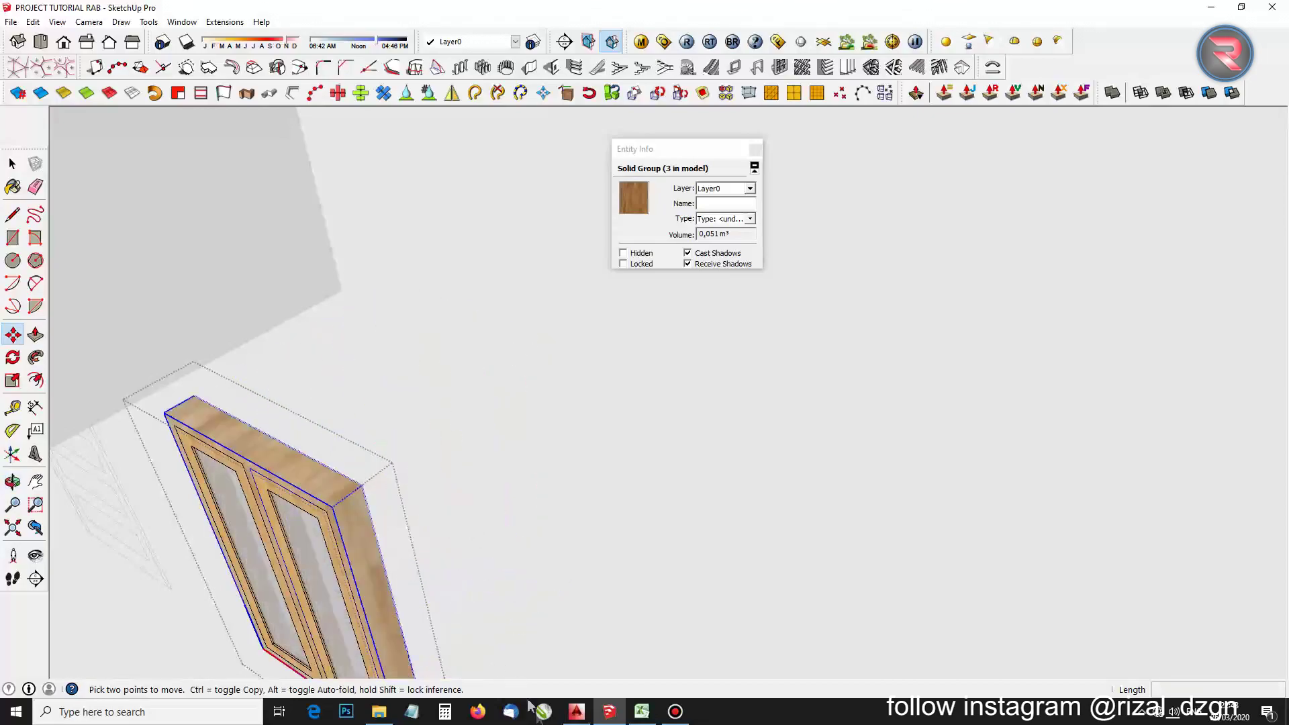
Switch to Excel and enter =0,051*2 in F68 as the volume of the two J1 window frames
click(642, 711)
click(567, 440)
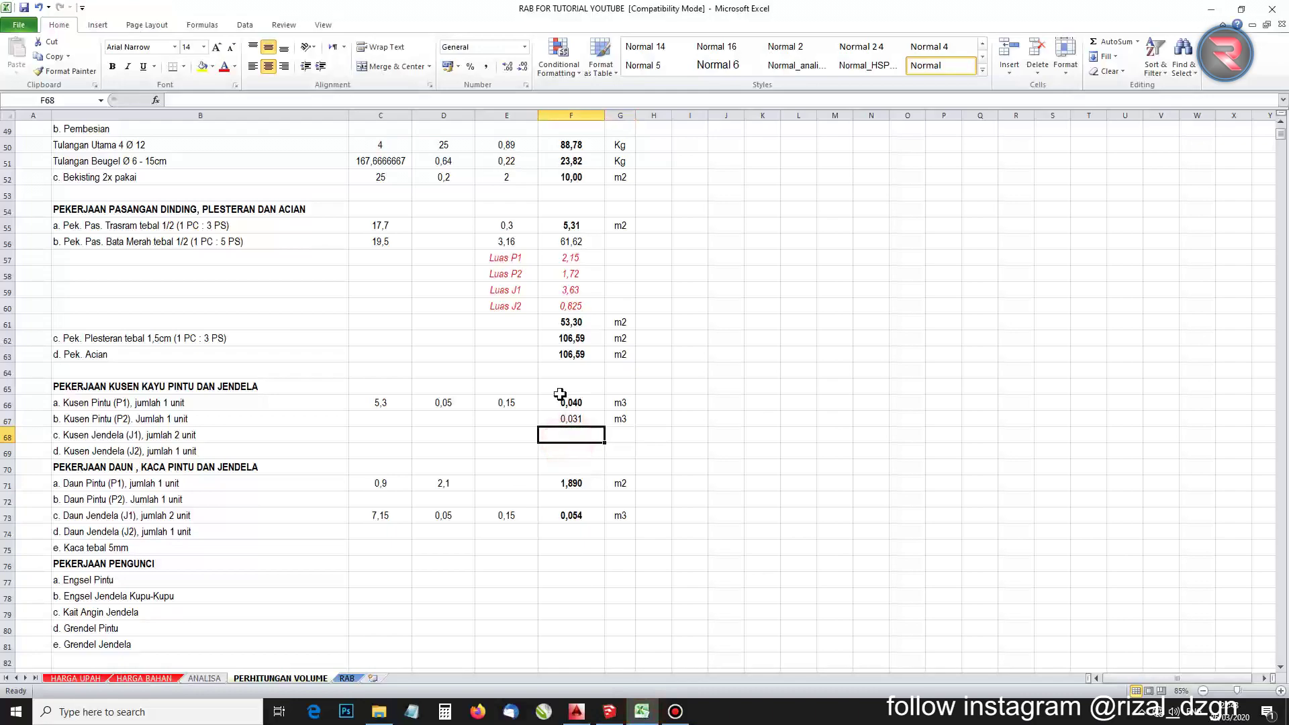
text(=0,051)
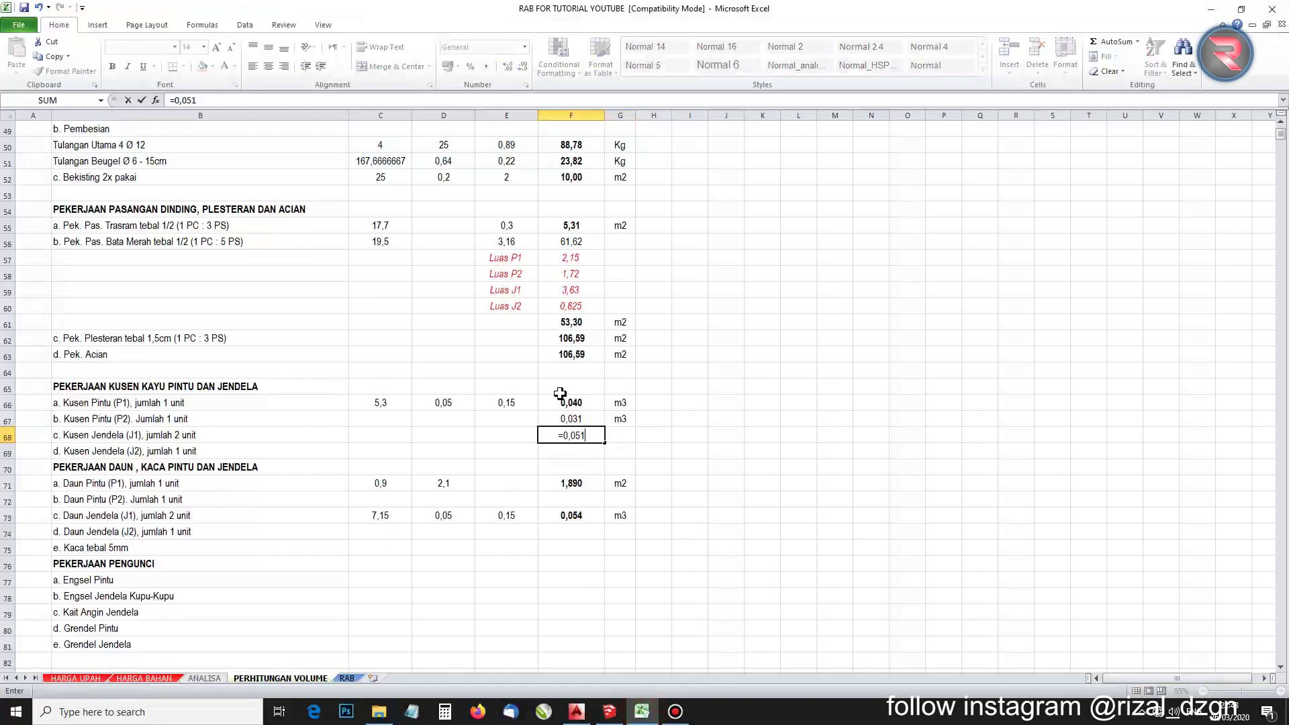
text(*2)
key(Return)
key(Up)
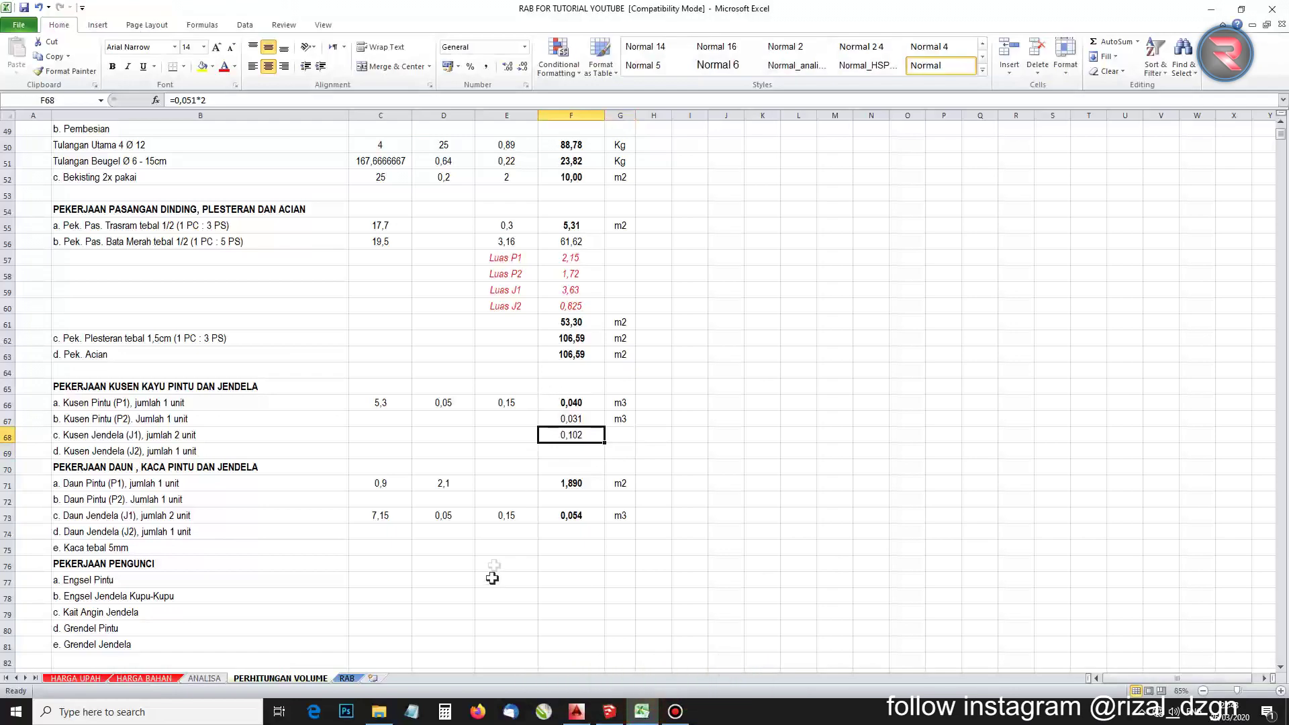
Switch to SketchUp and read the narrow J2 window frame's volume by selecting it inside its component
click(609, 711)
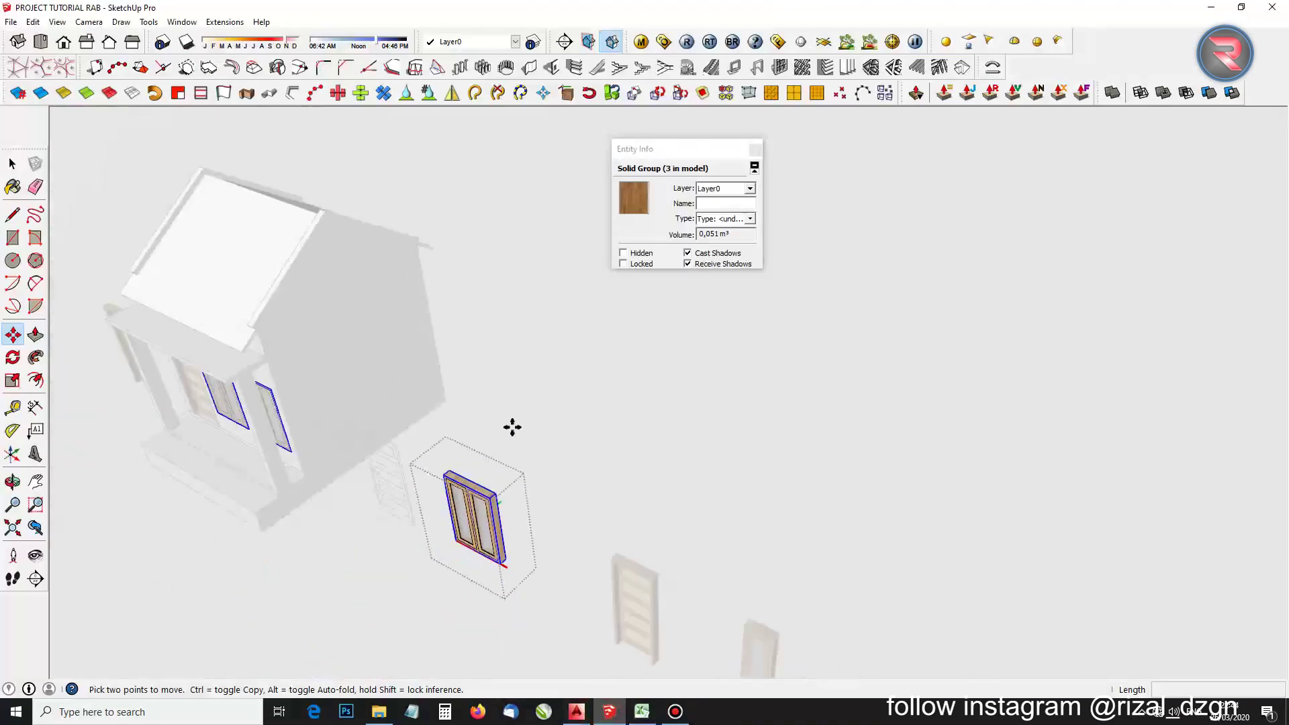
key(space)
click(512, 428)
scroll(884, 587, up, 5)
click(922, 559)
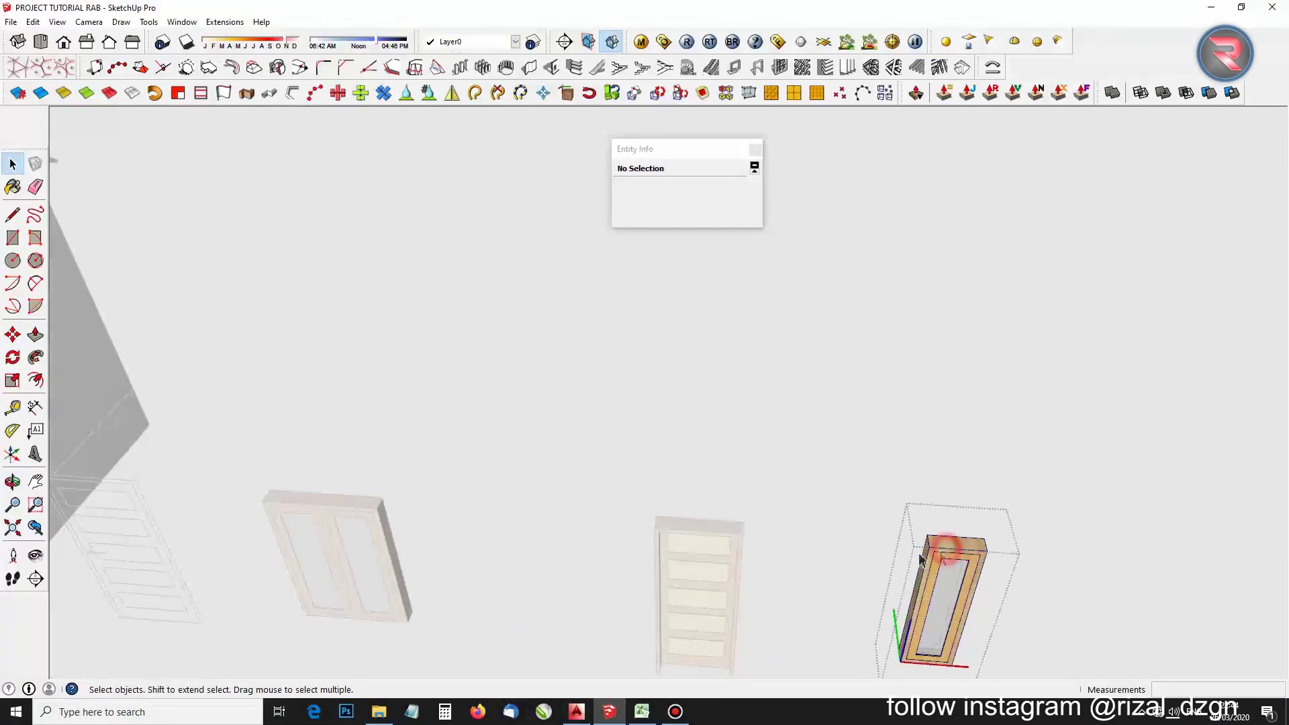
scroll(446, 423, up, 5)
click(602, 428)
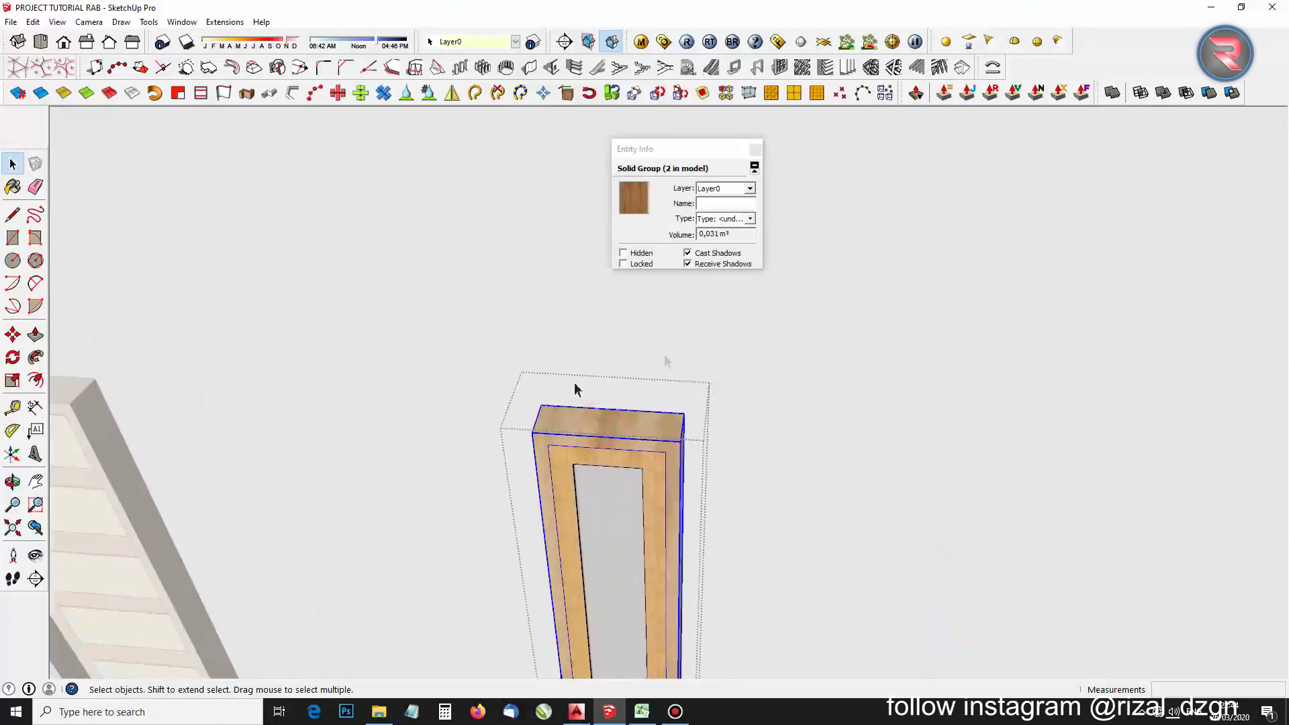
scroll(547, 430, down, 5)
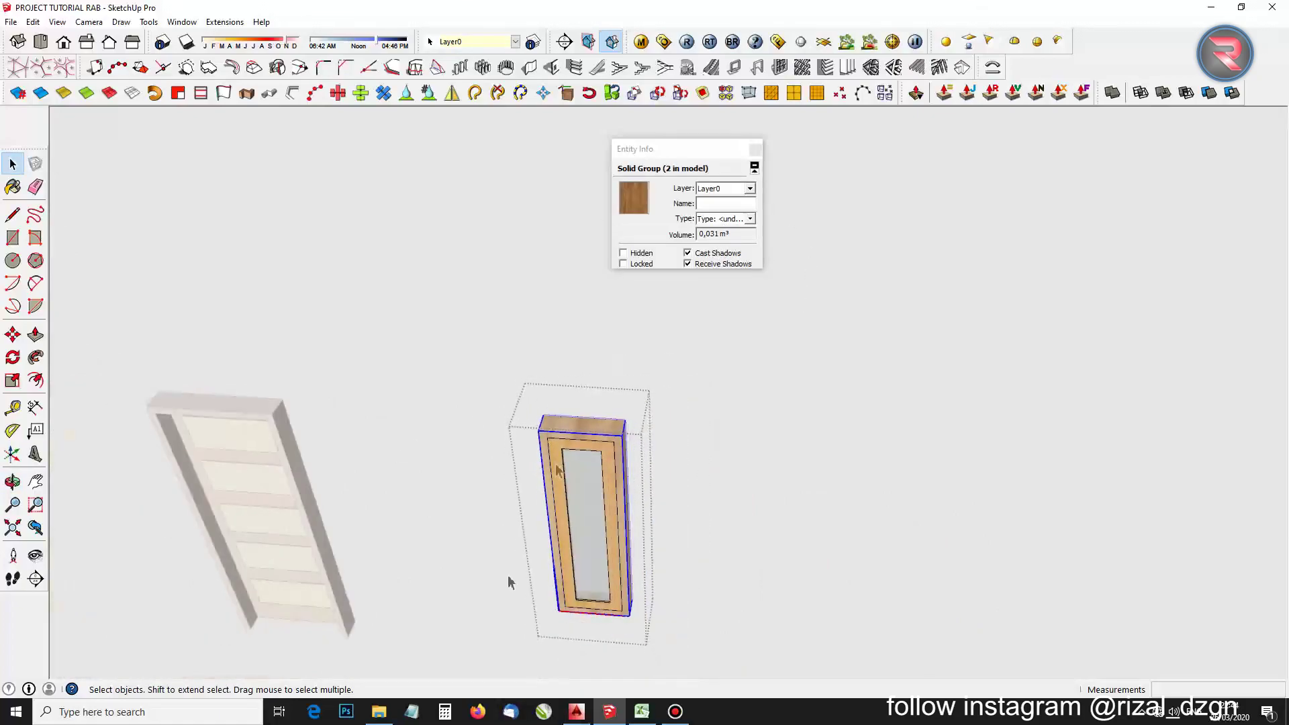
Switch to Excel and enter 0,031 in F69 as the J2 window frame volume
click(642, 711)
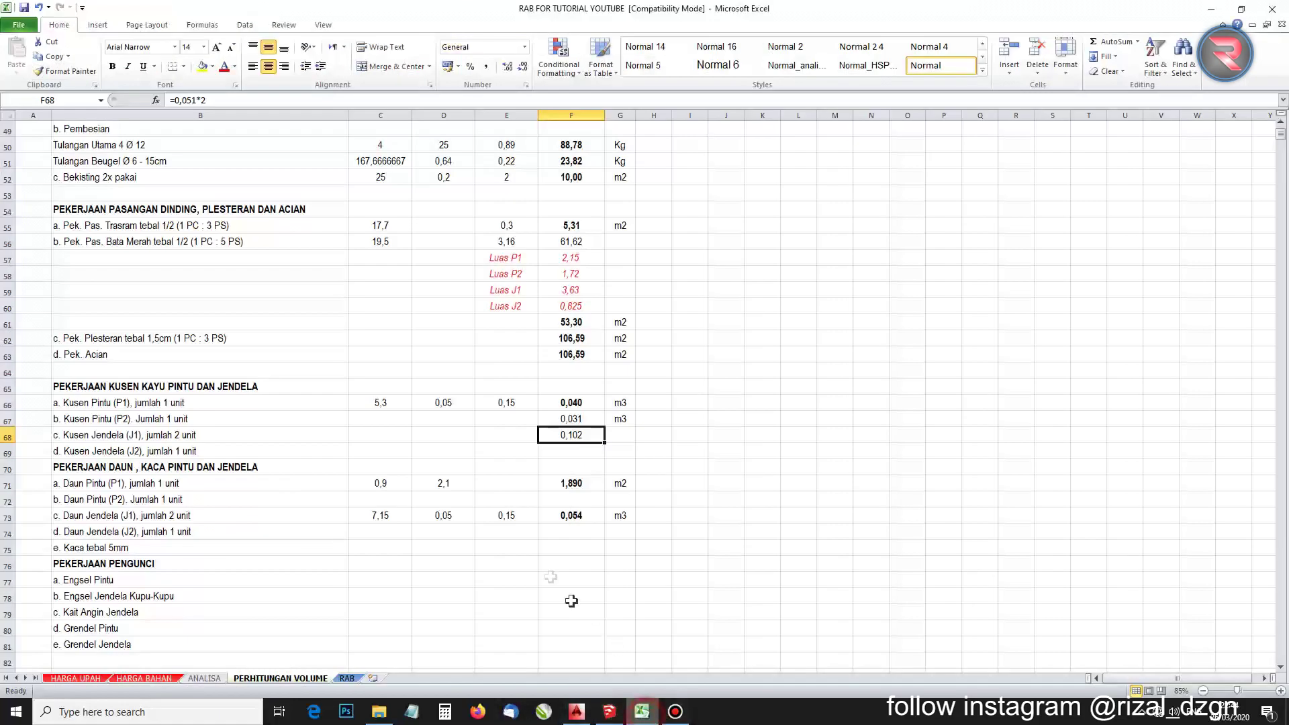
click(577, 450)
text(0,031)
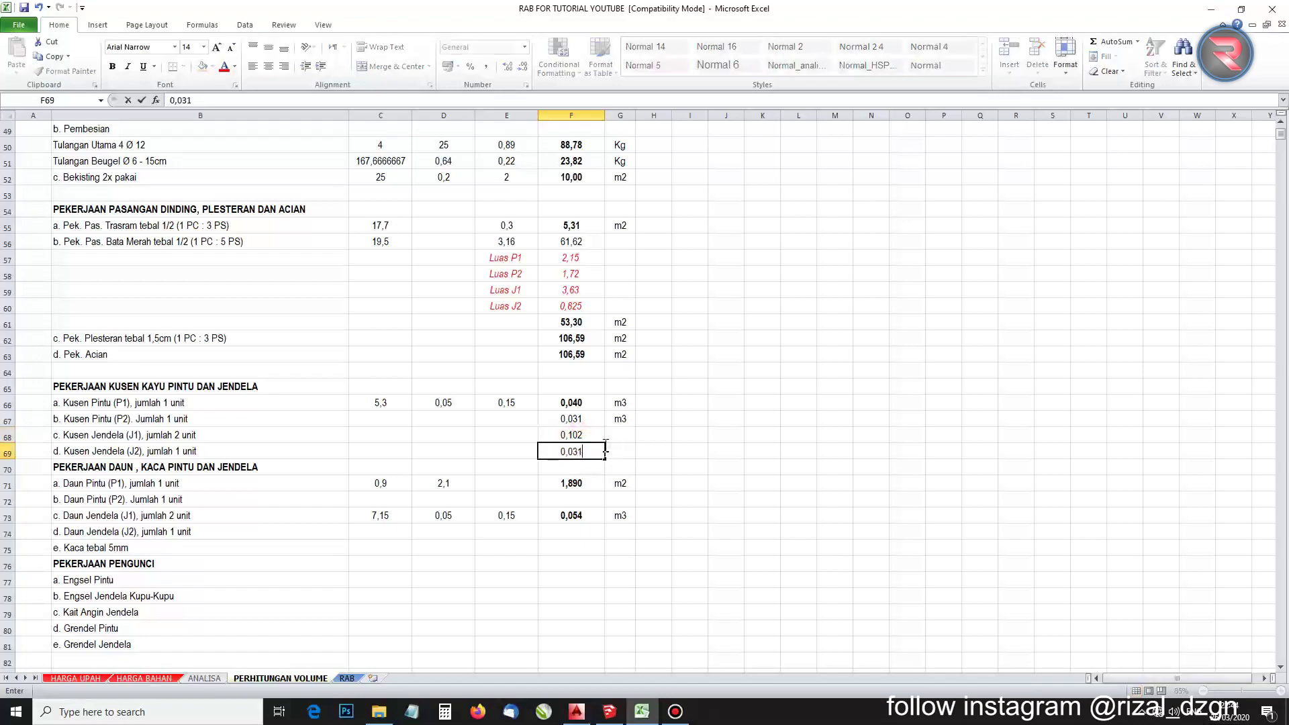
key(Return)
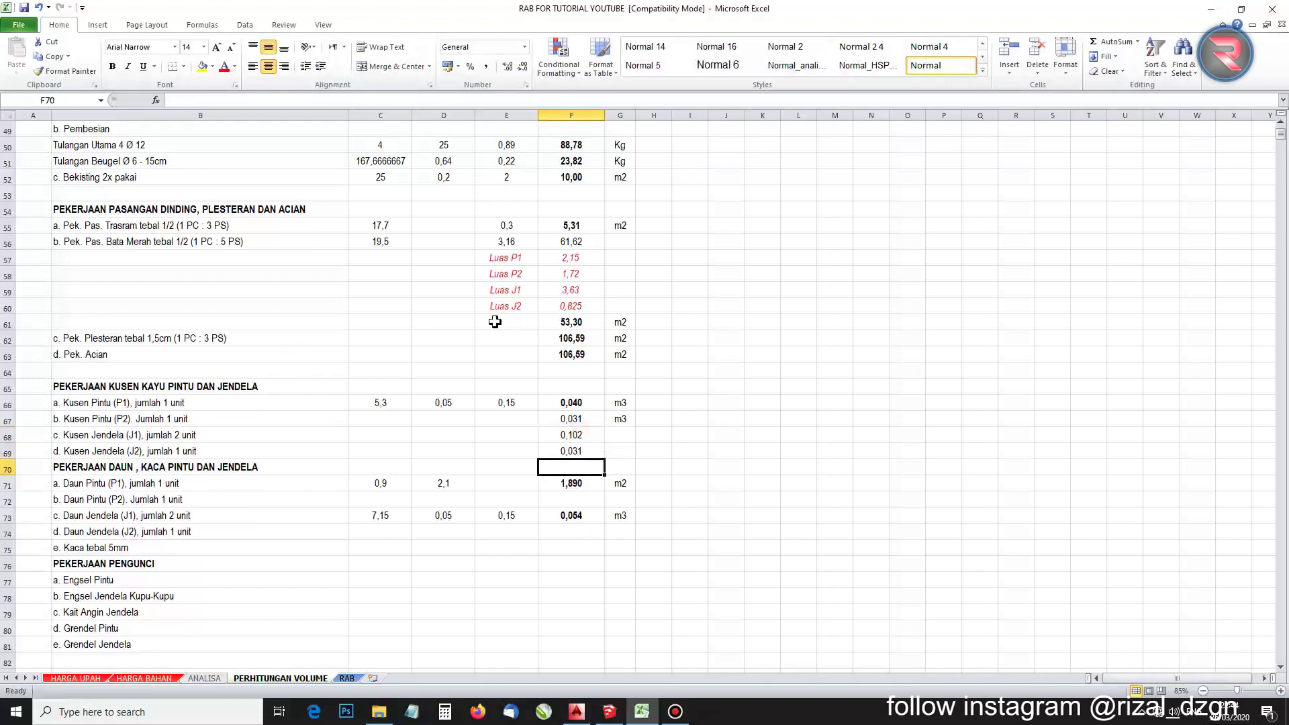
Copy the formatting of the P1 frame volume in F66 to the frame volumes in F67:F69
scroll(495, 323, up, 1)
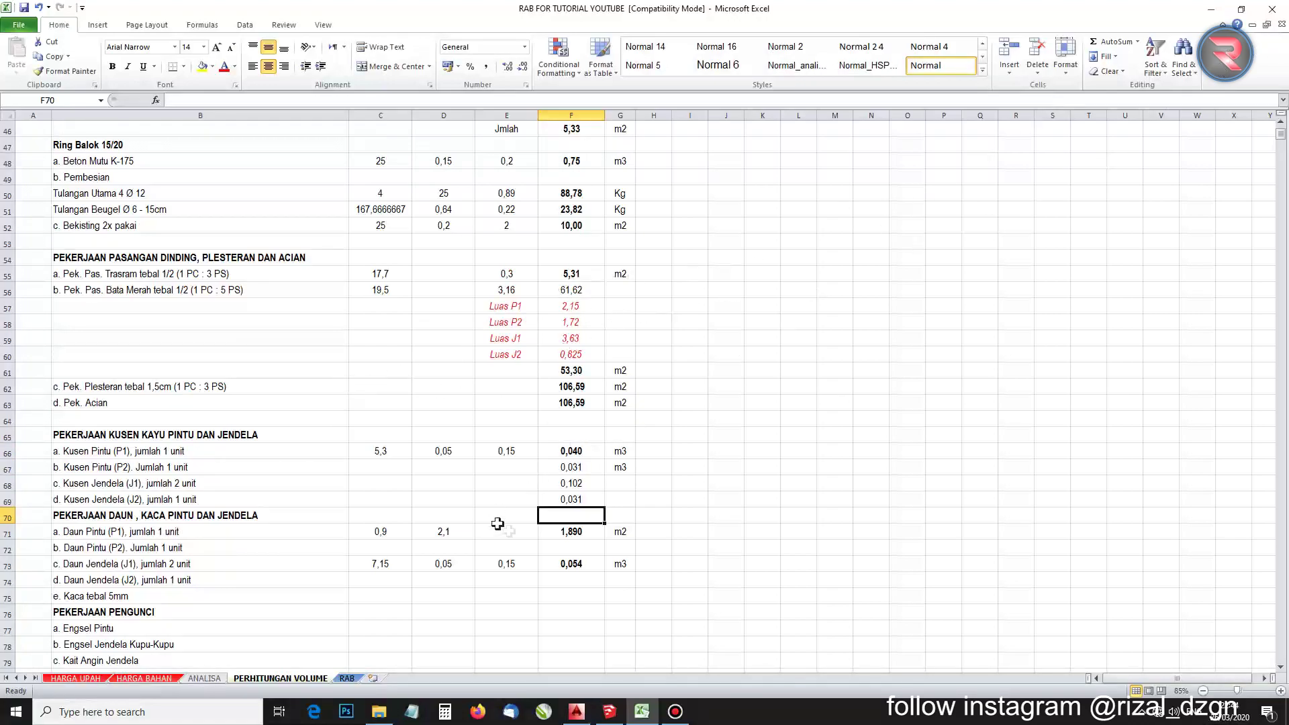
click(571, 451)
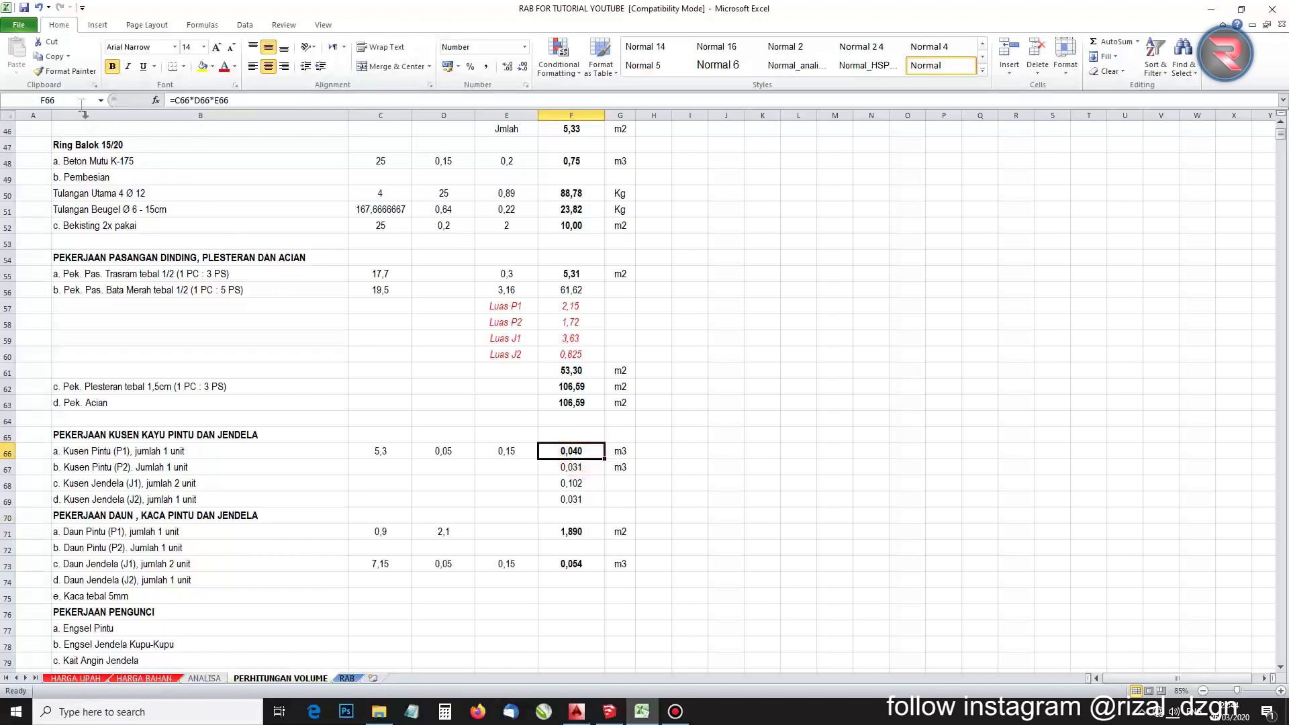
click(67, 71)
drag(555, 467, 571, 500)
click(702, 514)
Fill the m3 unit down column G to G69 for the window frame rows
click(620, 467)
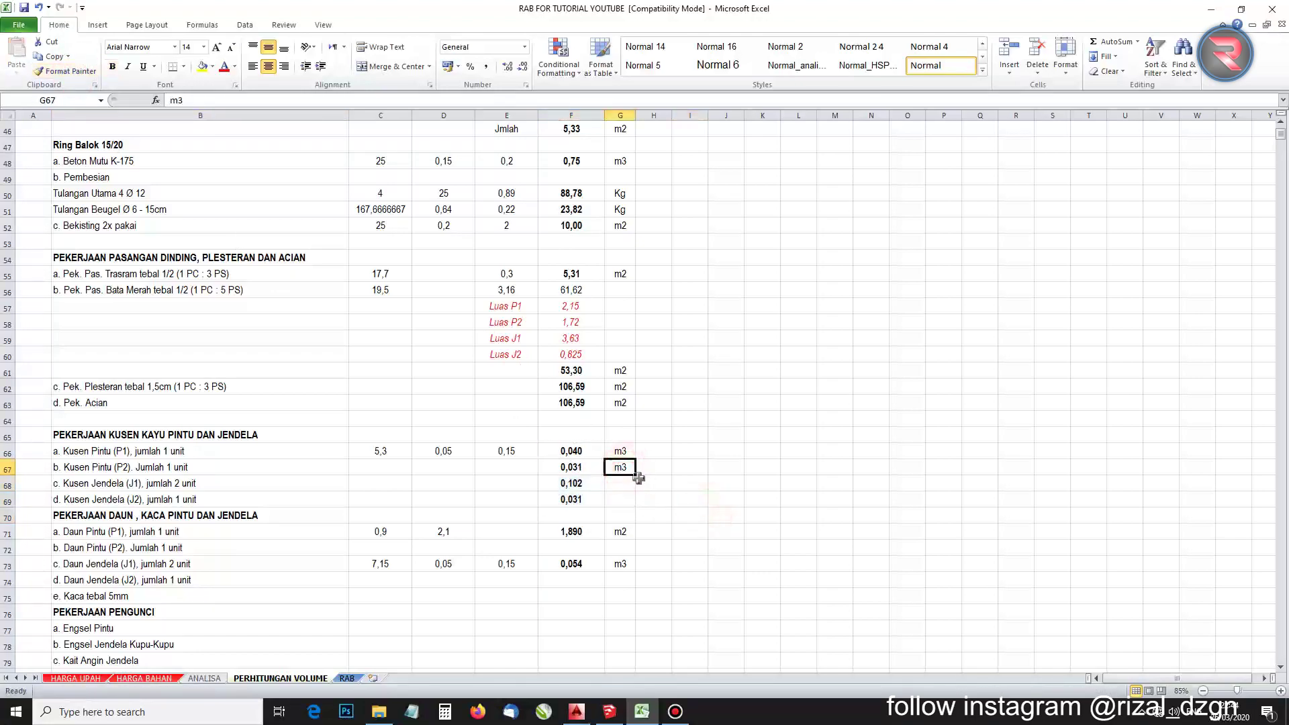
drag(619, 451, 639, 505)
click(649, 600)
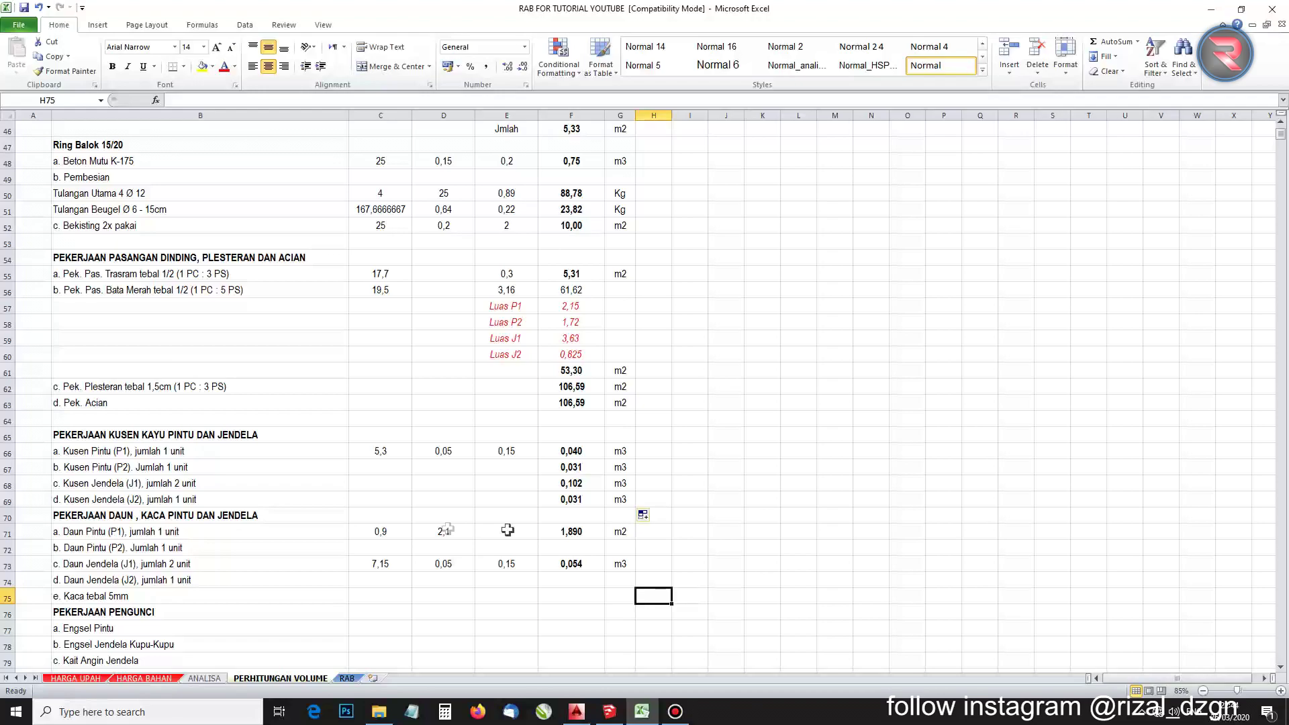
Switch to SketchUp, open the separate P1 door component beside the house and select its leaf
click(609, 712)
scroll(475, 440, down, 5)
click(383, 322)
scroll(236, 463, down, 3)
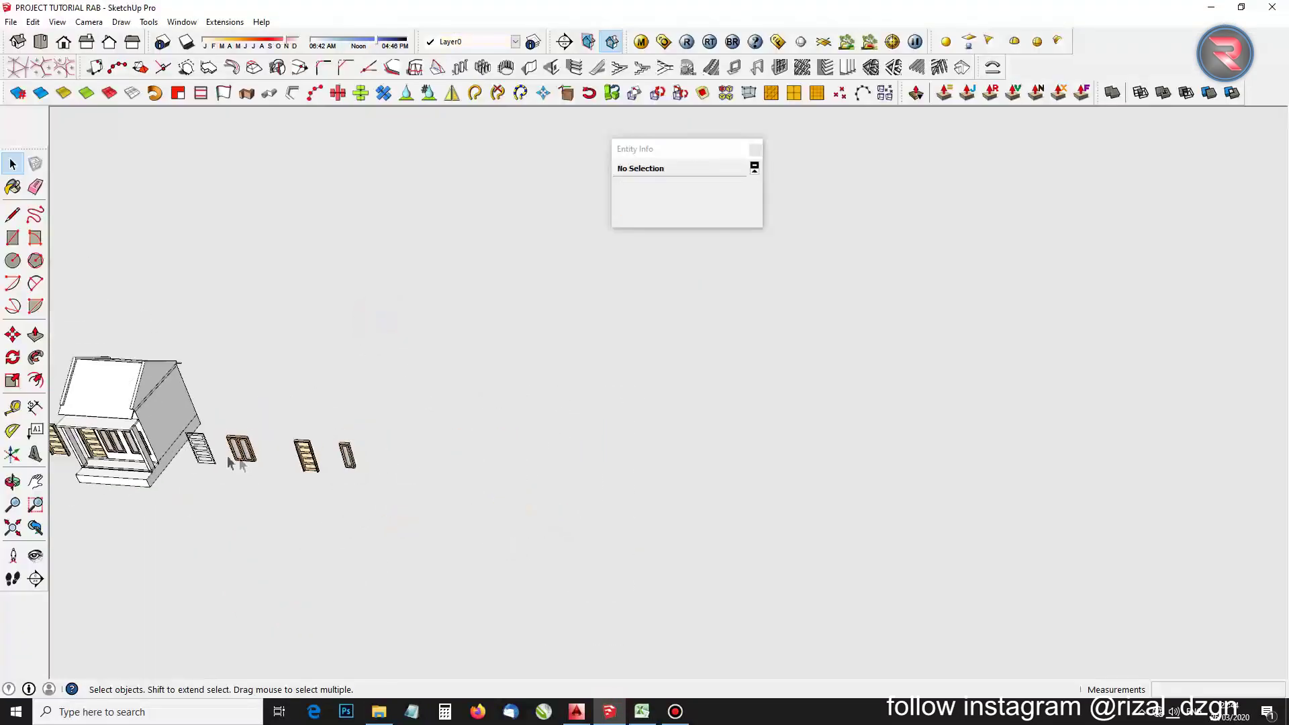
scroll(738, 439, up, 10)
double_click(592, 393)
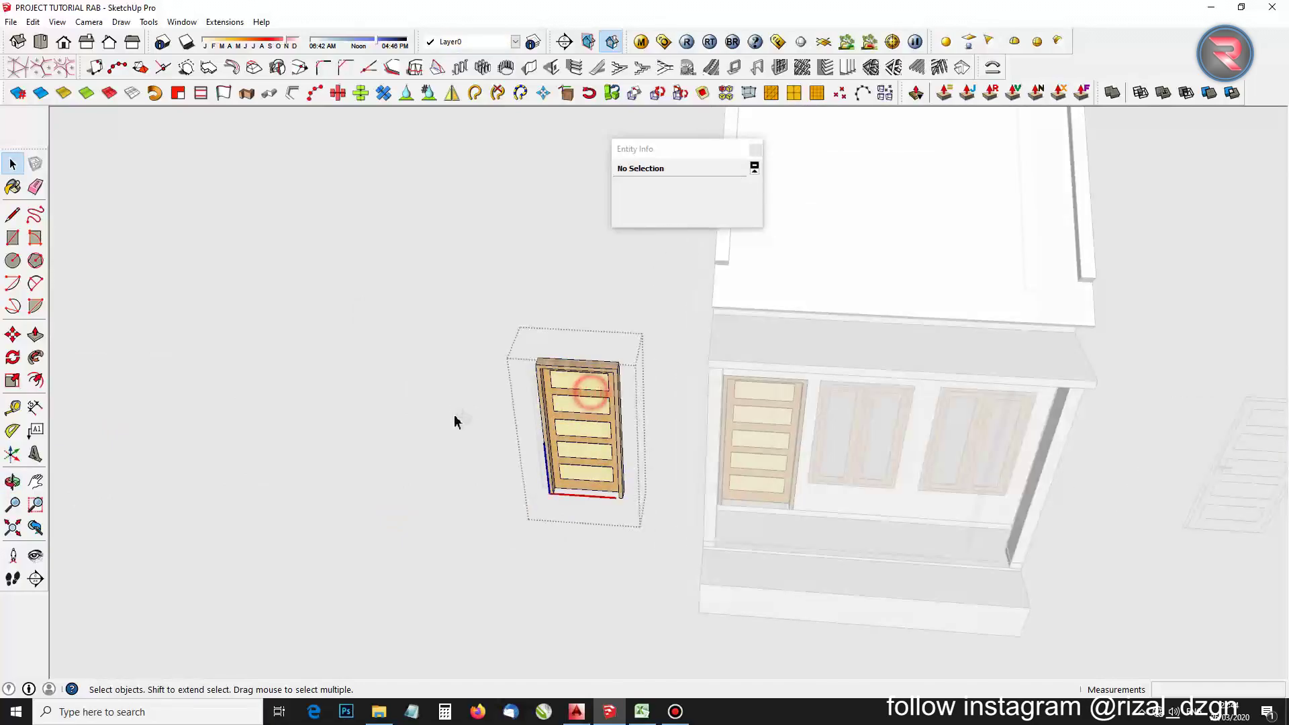
scroll(470, 424, up, 6)
click(517, 420)
Read the area of the P1 door leaf's face in Entity Info and compare it with F71 in Excel
drag(518, 420, 981, 407)
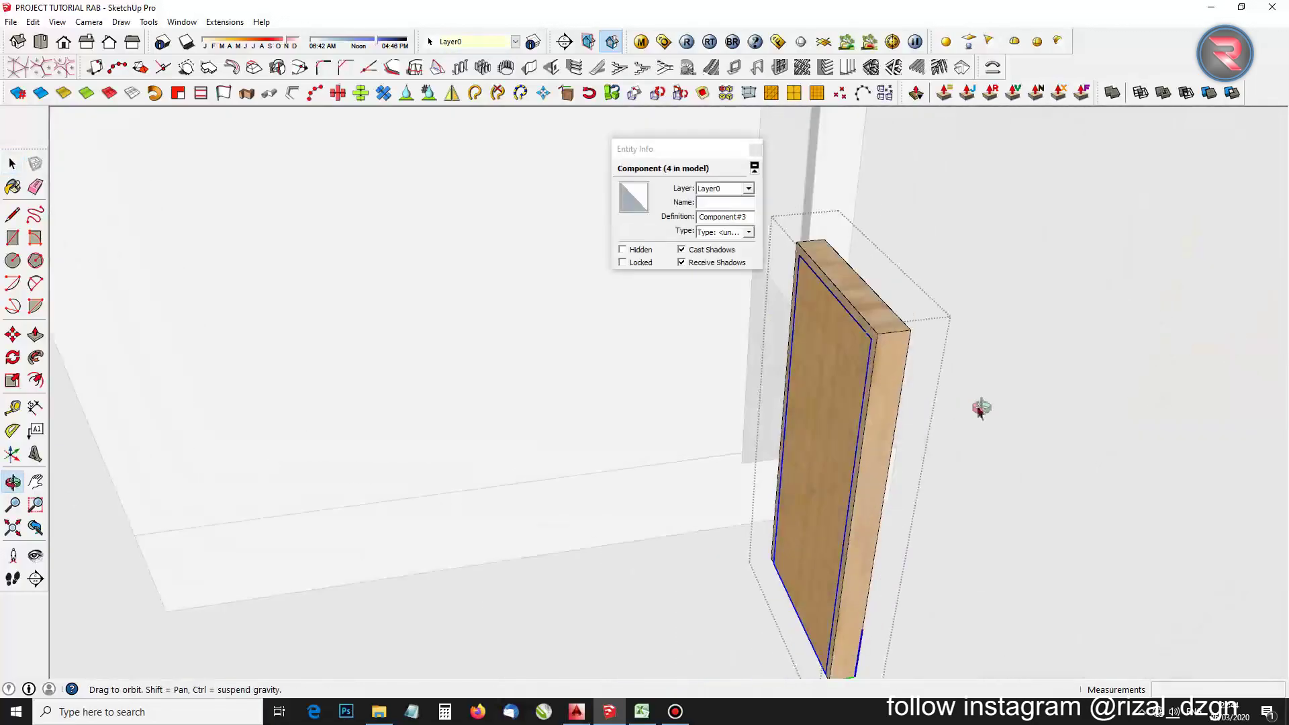
key(space)
key(o)
drag(840, 345, 714, 444)
key(space)
click(739, 392)
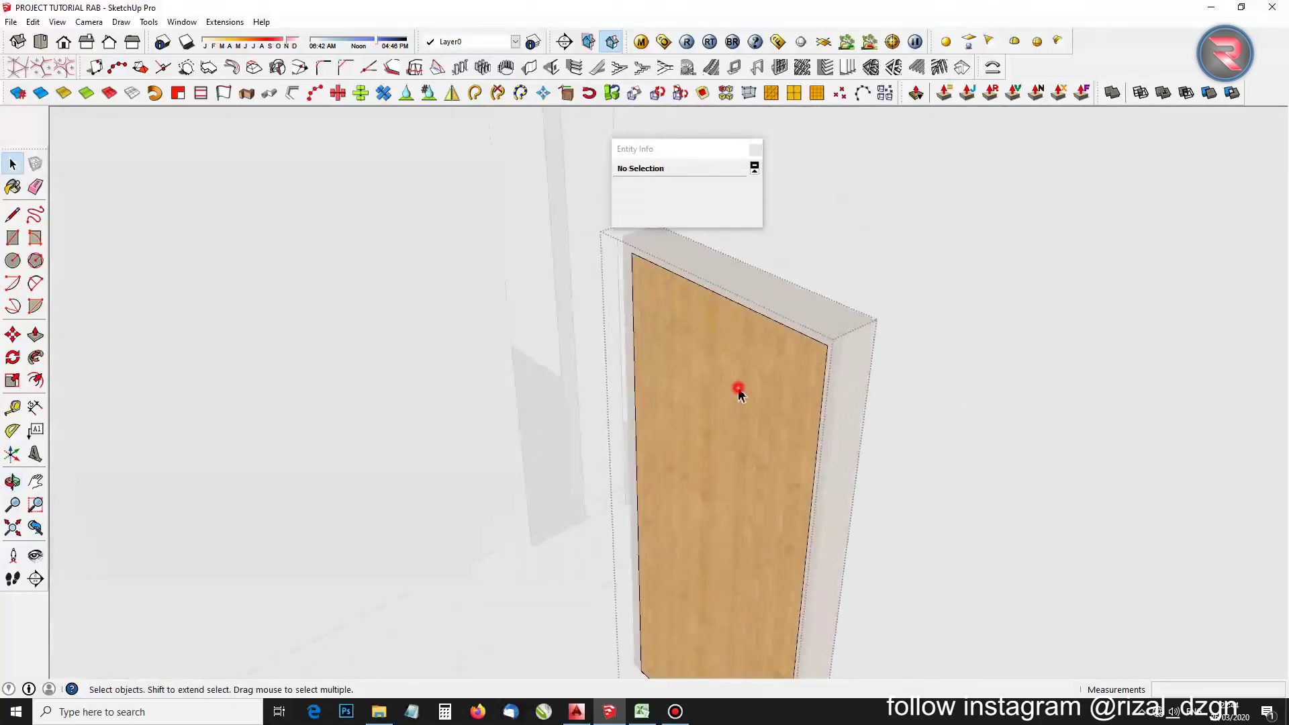
double_click(738, 426)
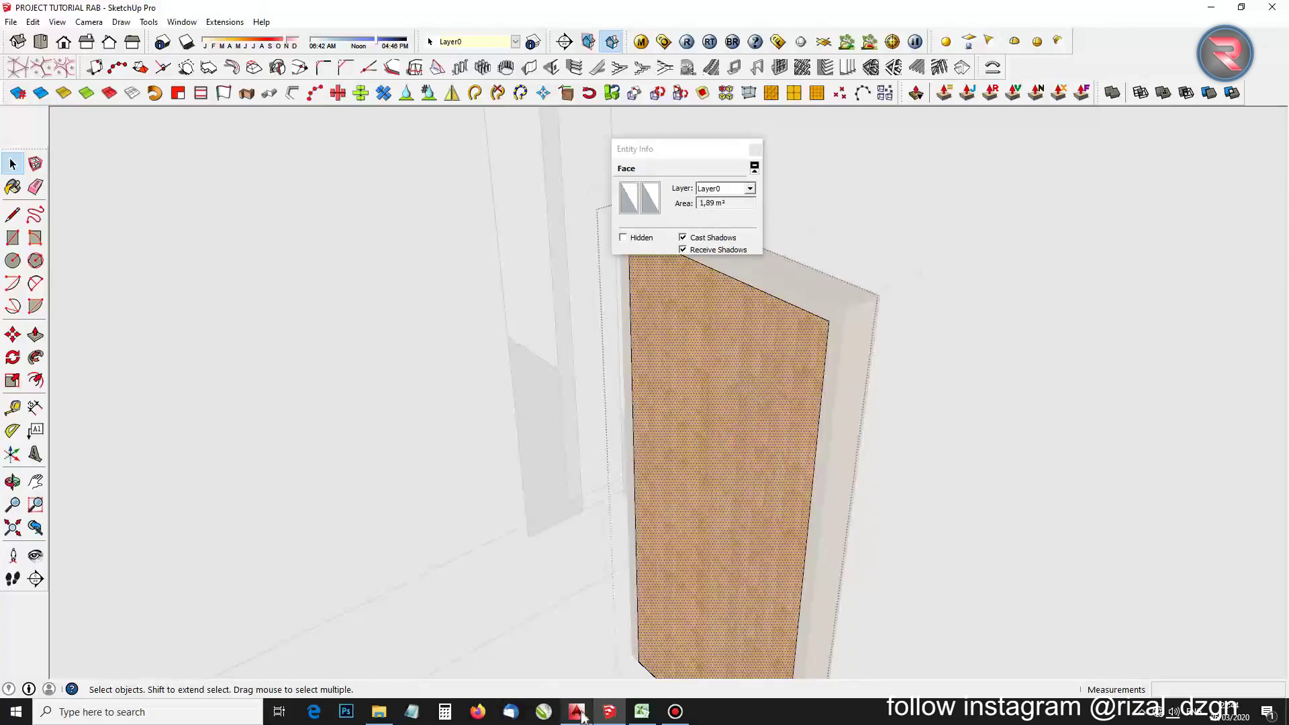
click(642, 712)
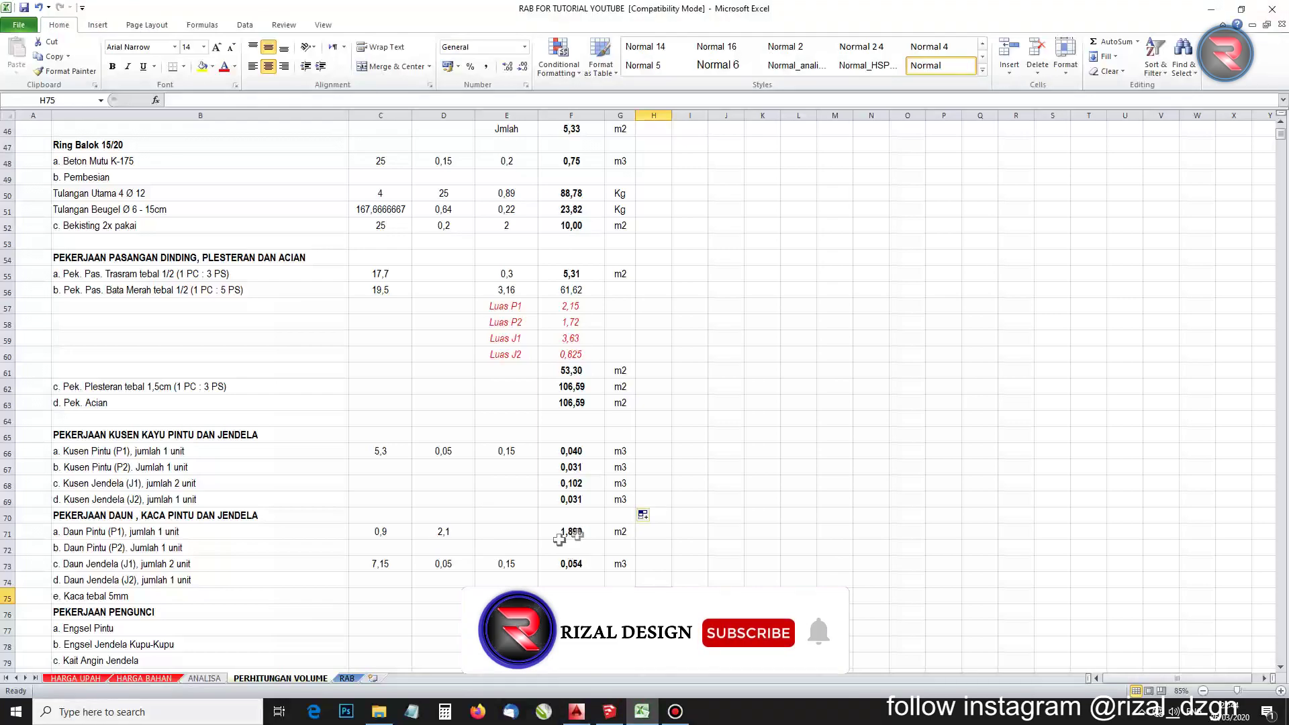
Switch to SketchUp and read the area of the P2 door leaf's face by selecting it inside its nested groups
click(609, 712)
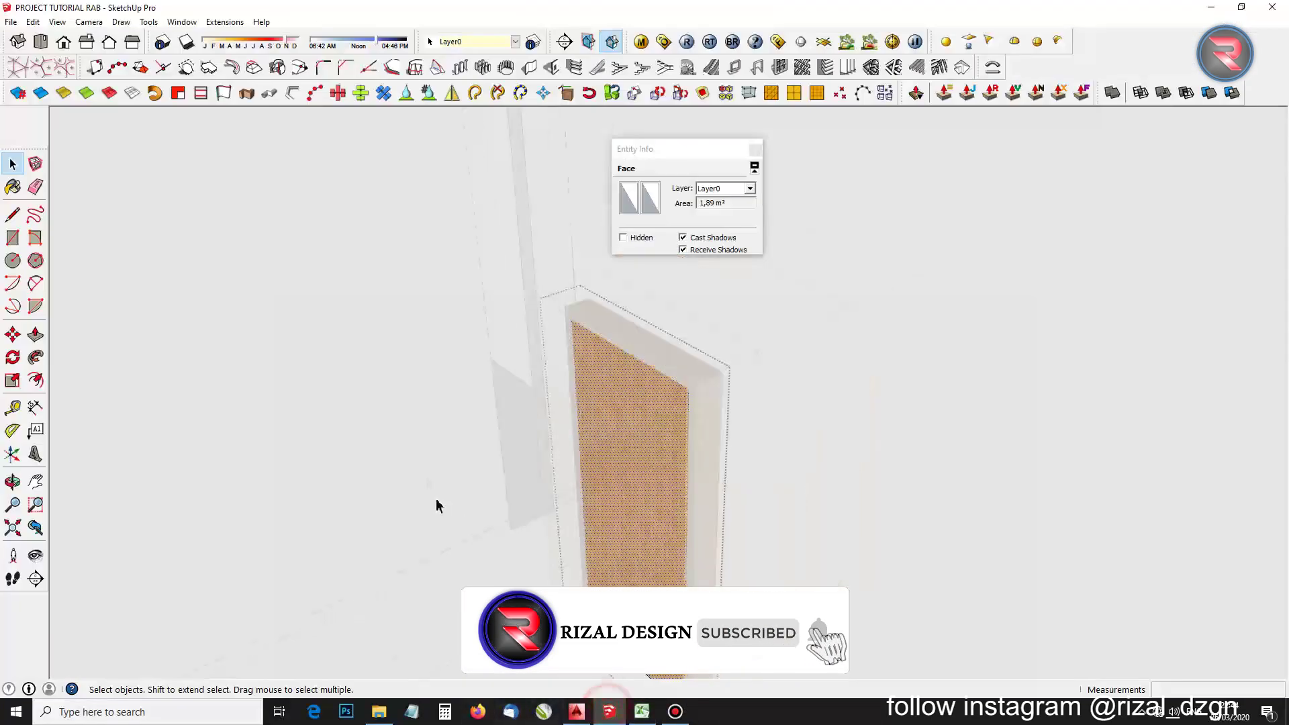
scroll(604, 360, down, 5)
click(608, 356)
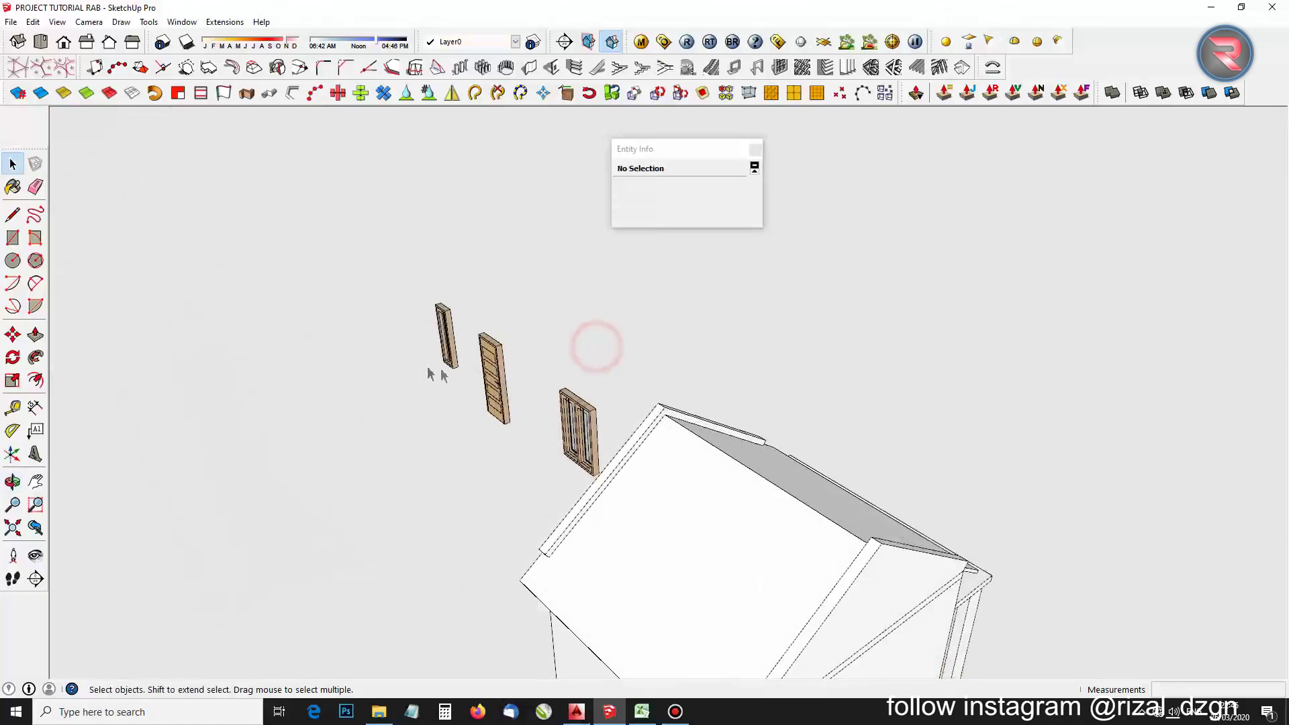
scroll(482, 339, up, 8)
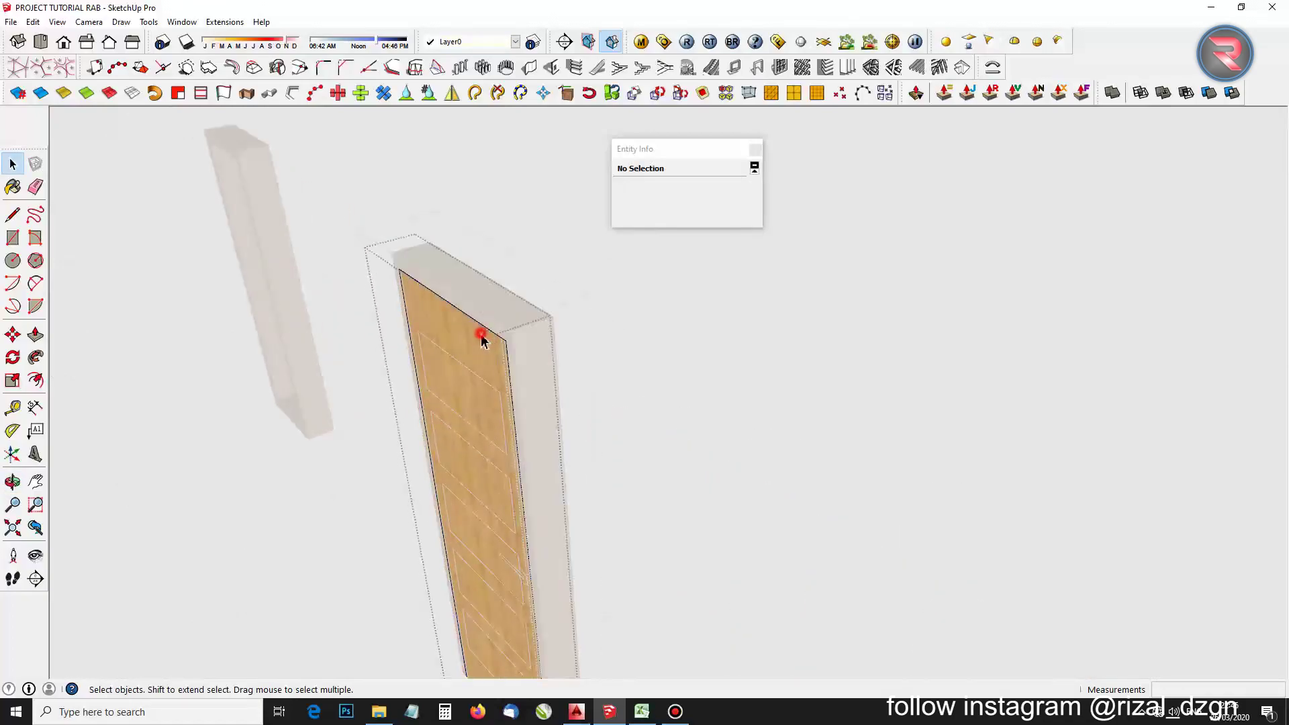
scroll(482, 339, up, 2)
click(469, 339)
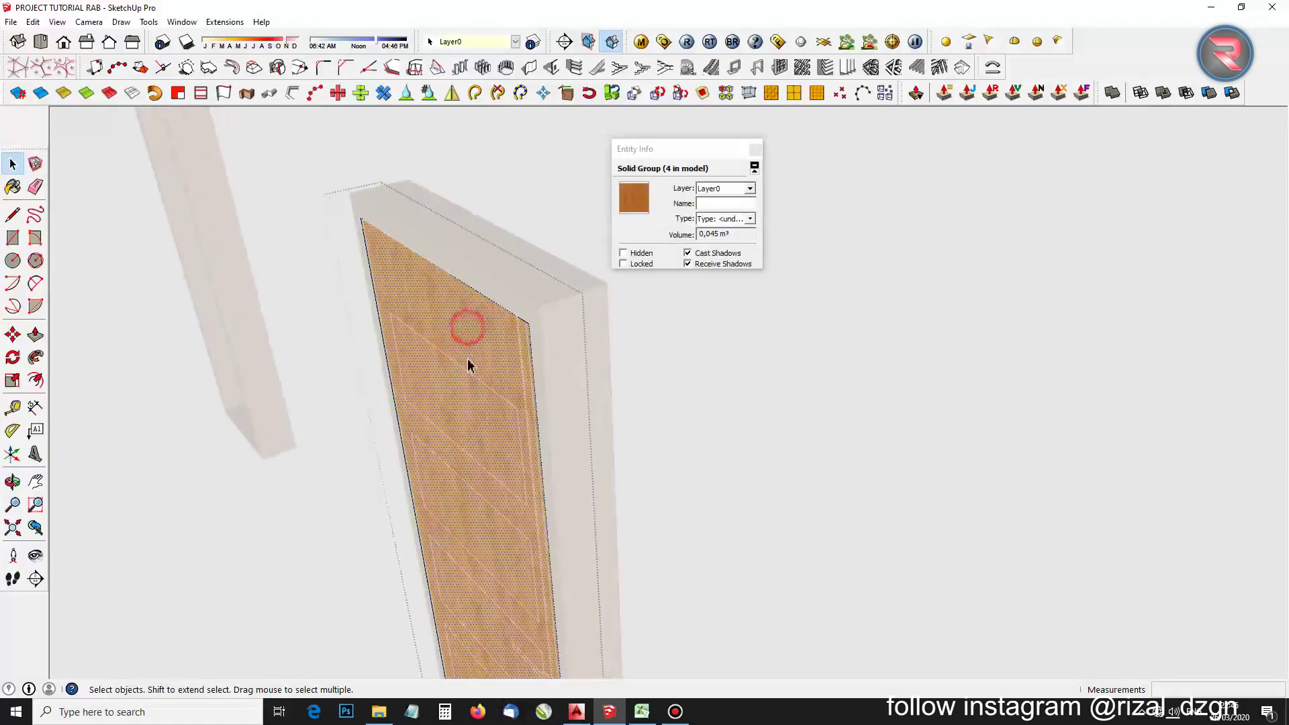
double_click(470, 365)
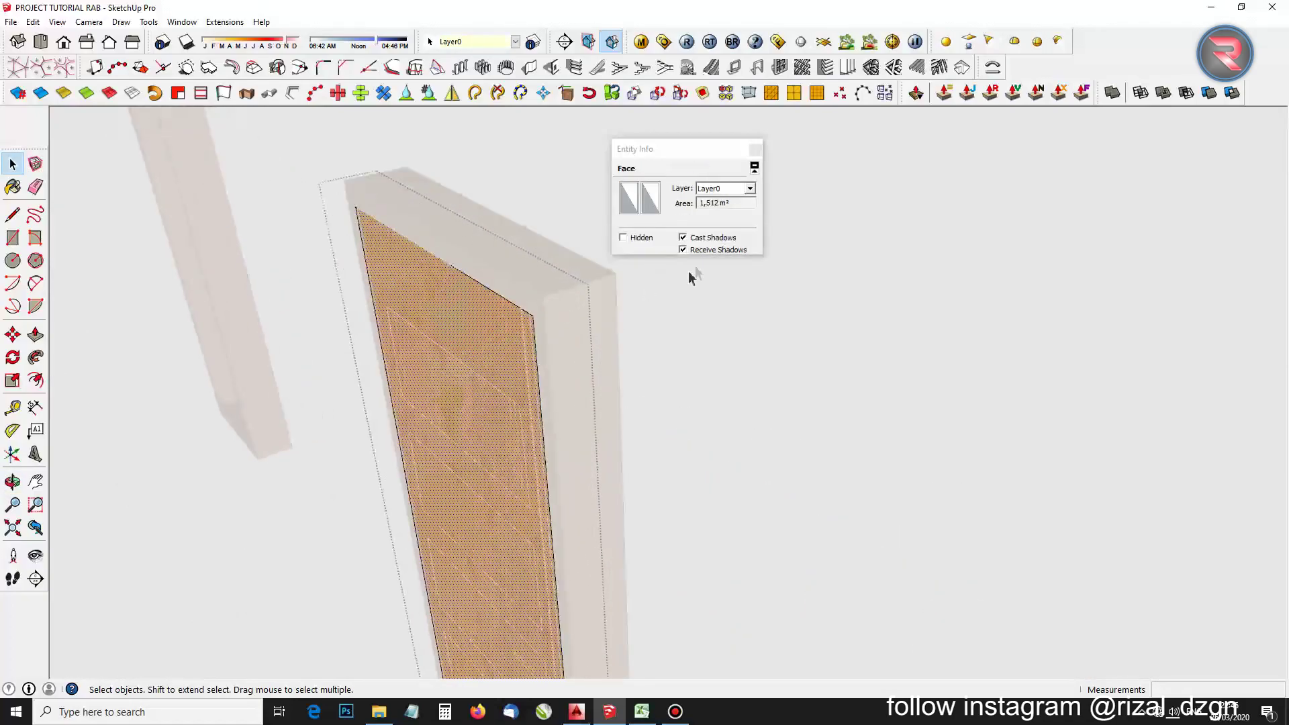
Switch to Excel and enter 1,512 as the P2 door leaf's area in F72
click(642, 712)
click(578, 548)
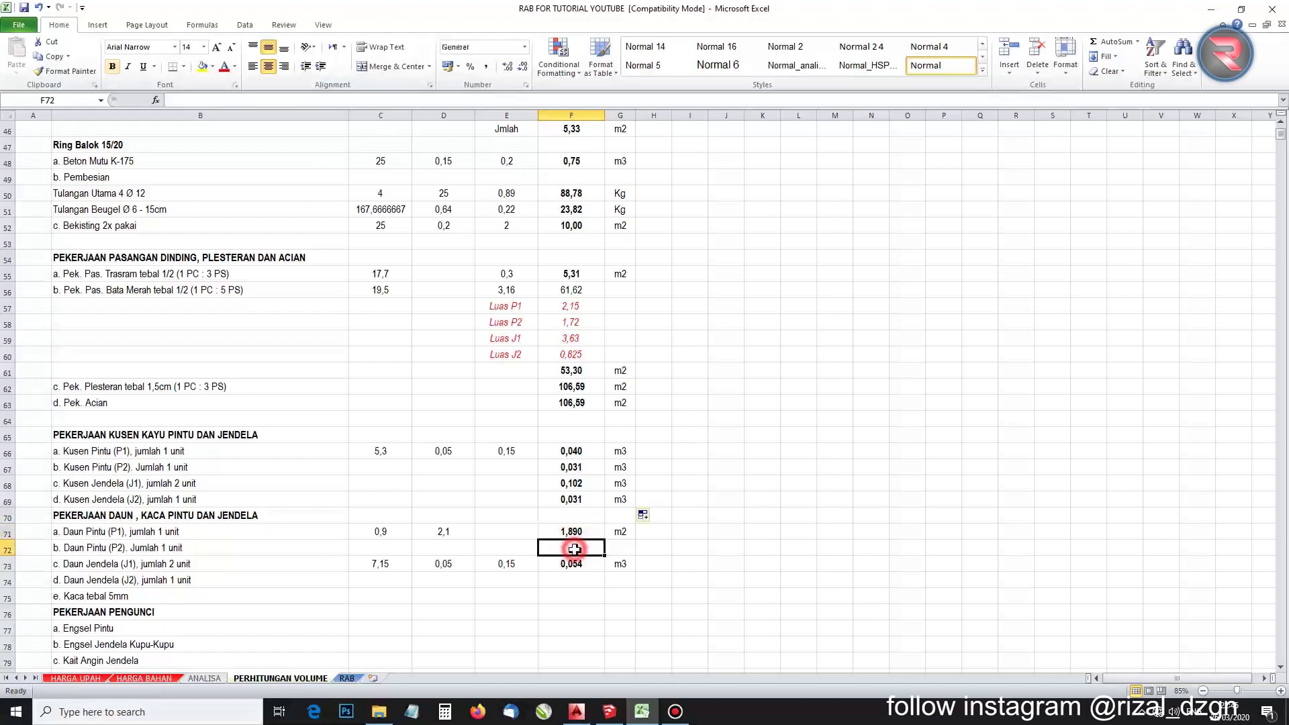
text(1)
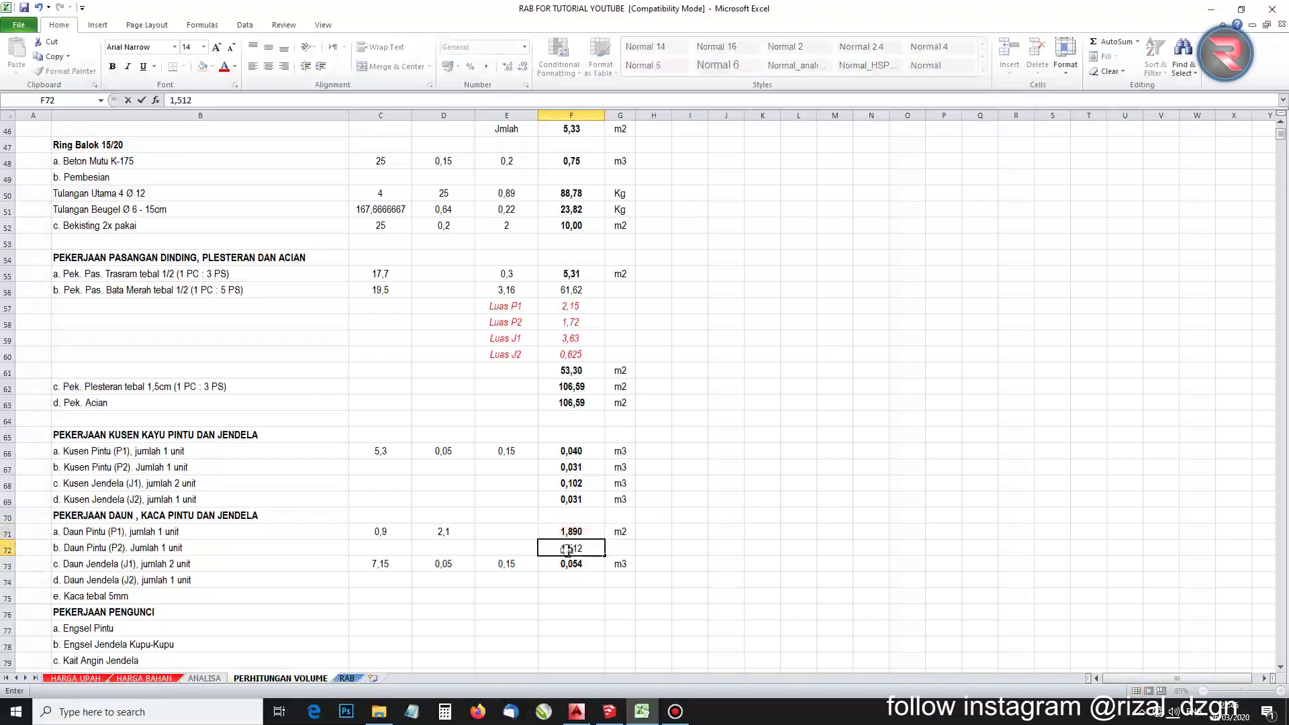
text(,512)
key(Return)
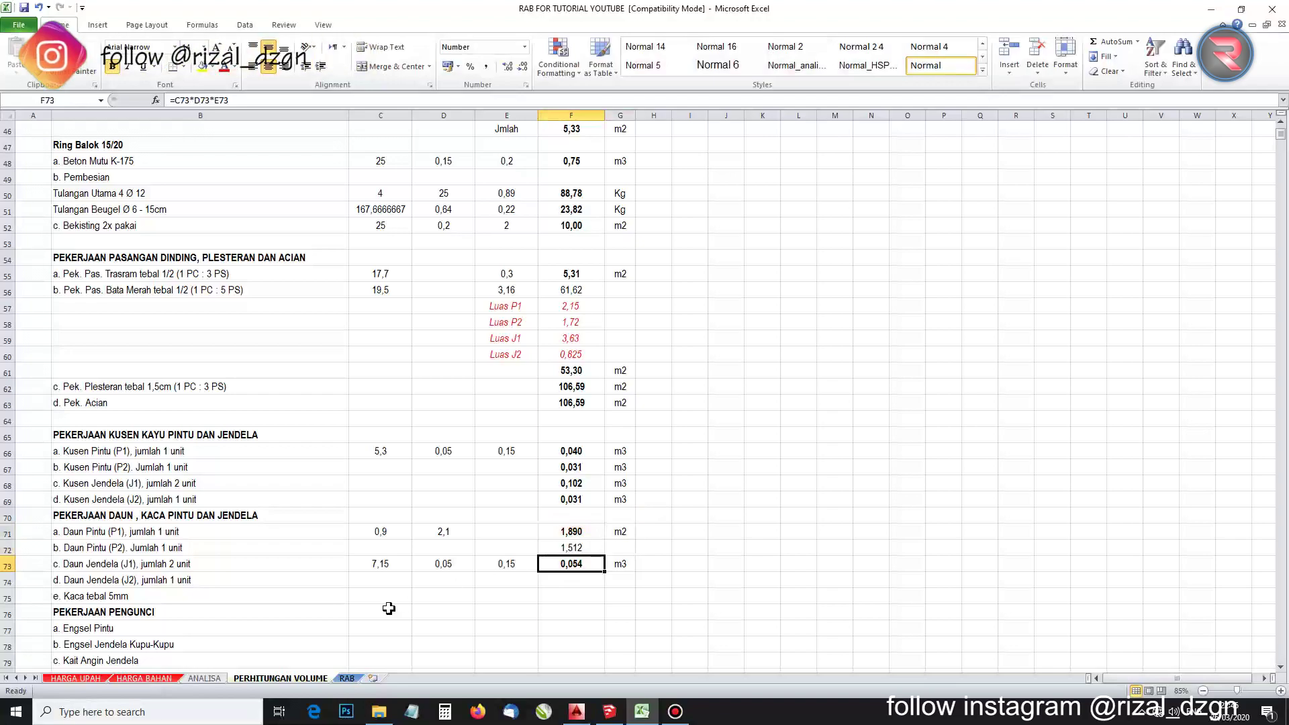
Clear the dimensions and the volume formula of the J1 window leaf row, C73 to F73
click(80, 568)
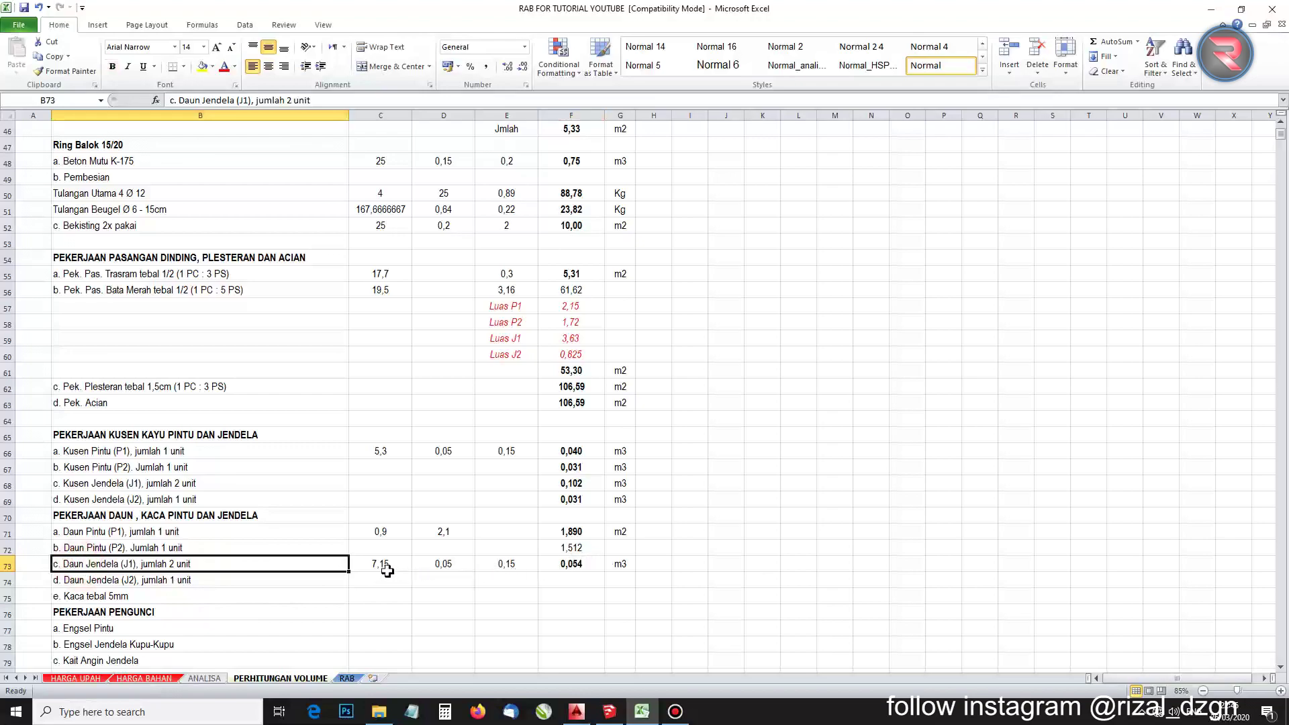
drag(388, 571, 512, 564)
click(558, 564)
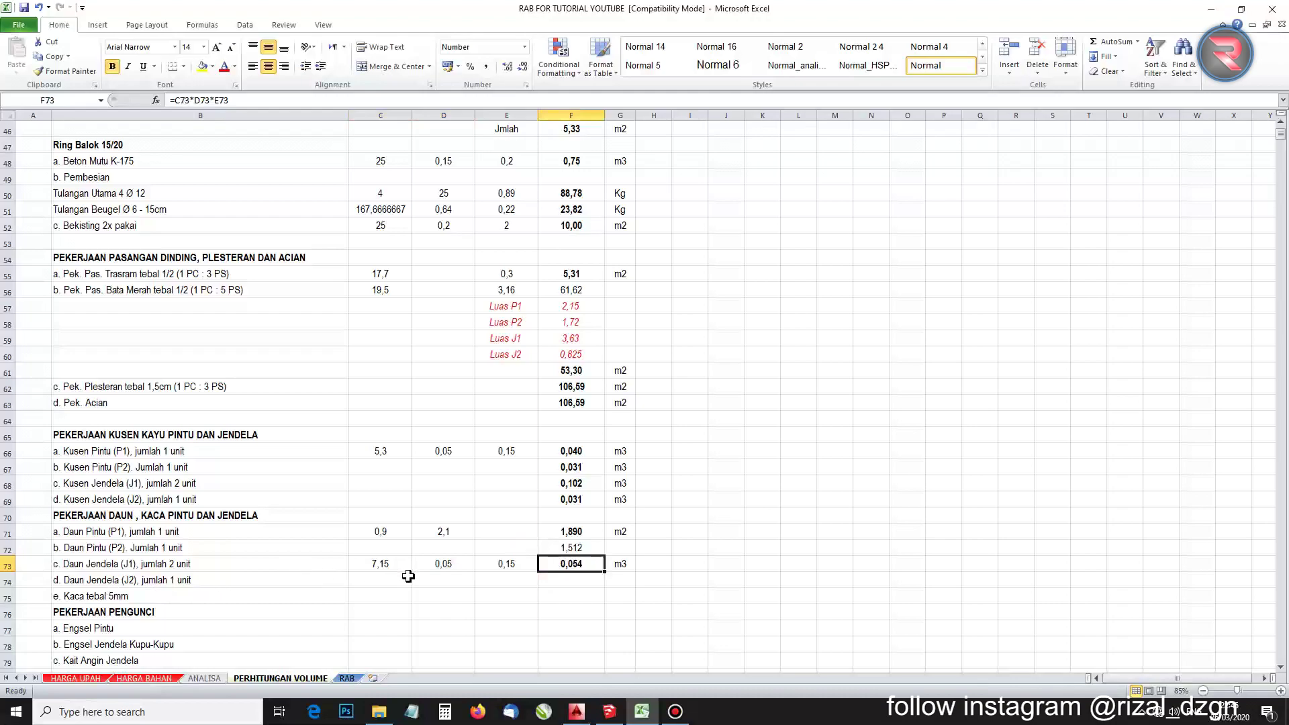
drag(387, 566, 552, 569)
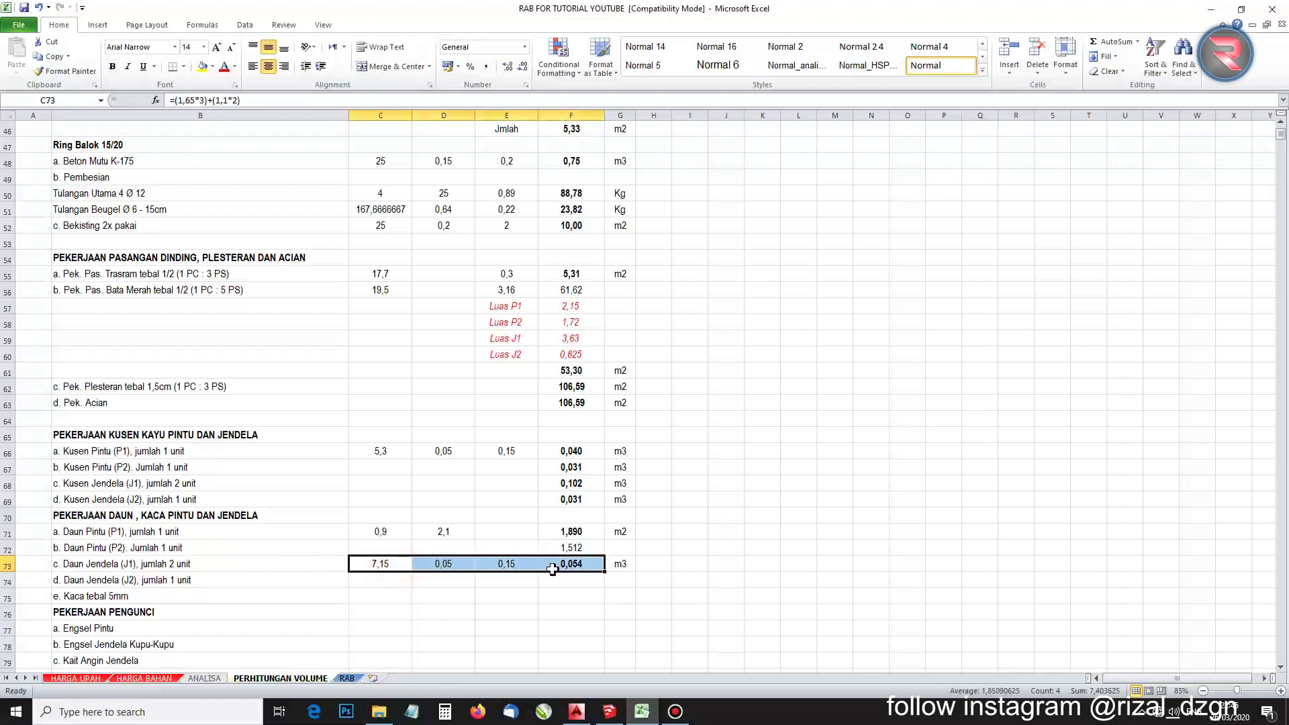
key(Delete)
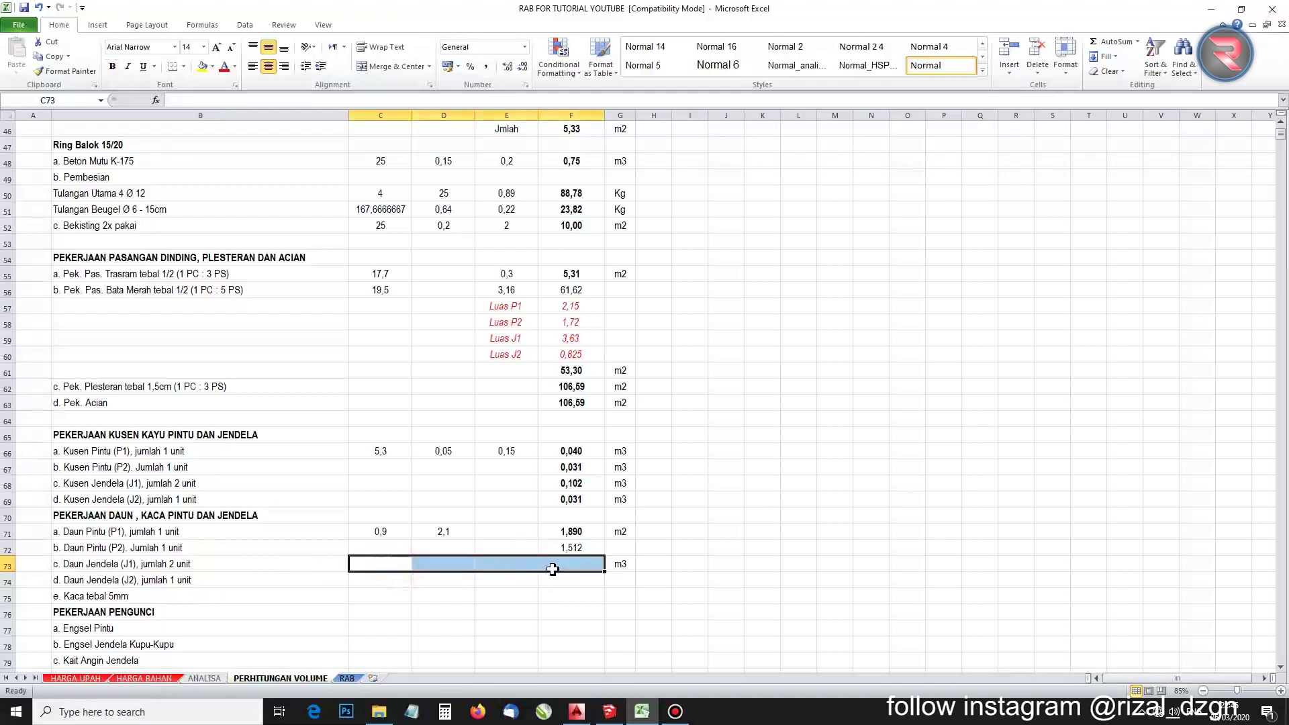
Switch to SketchUp, locate the double-leaf window component and compare it with the DETAIL J1 drawing in AutoCAD
click(612, 714)
mouse_move(623, 436)
mouse_down()
mouse_move(533, 474)
mouse_move(570, 510)
mouse_move(675, 525)
mouse_move(596, 542)
mouse_up()
click(585, 469)
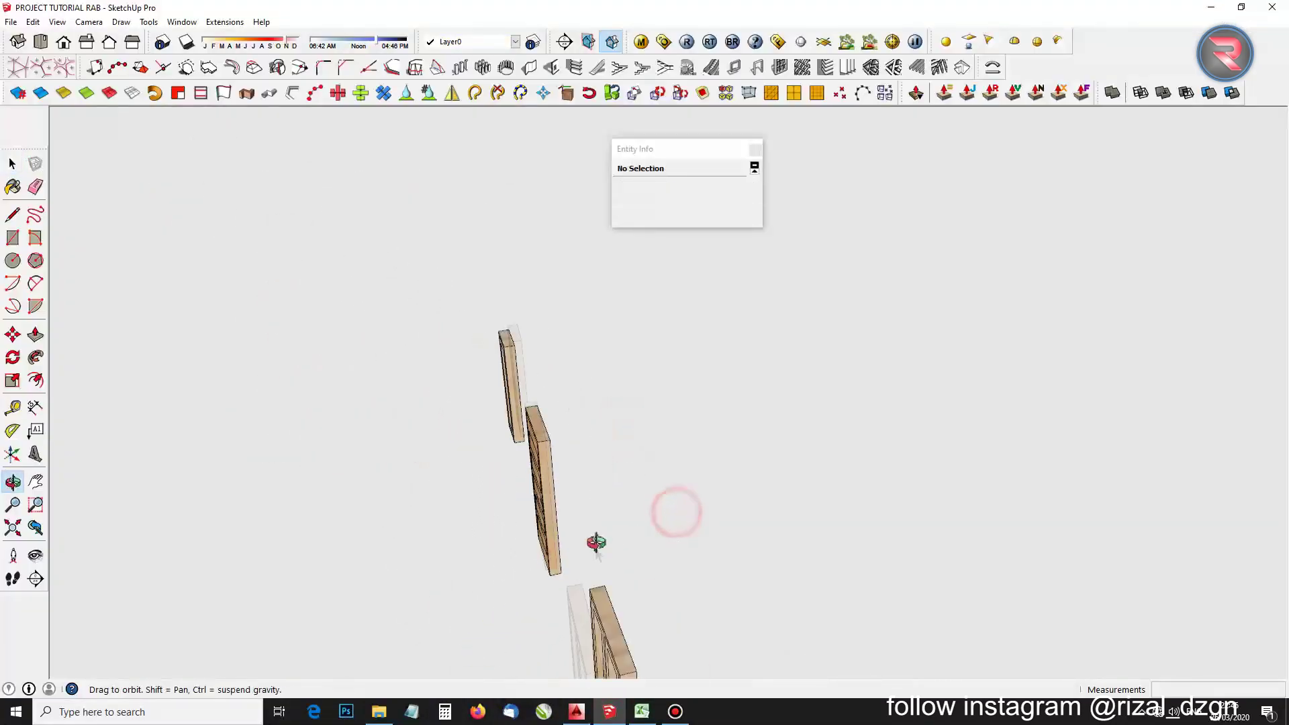
click(642, 712)
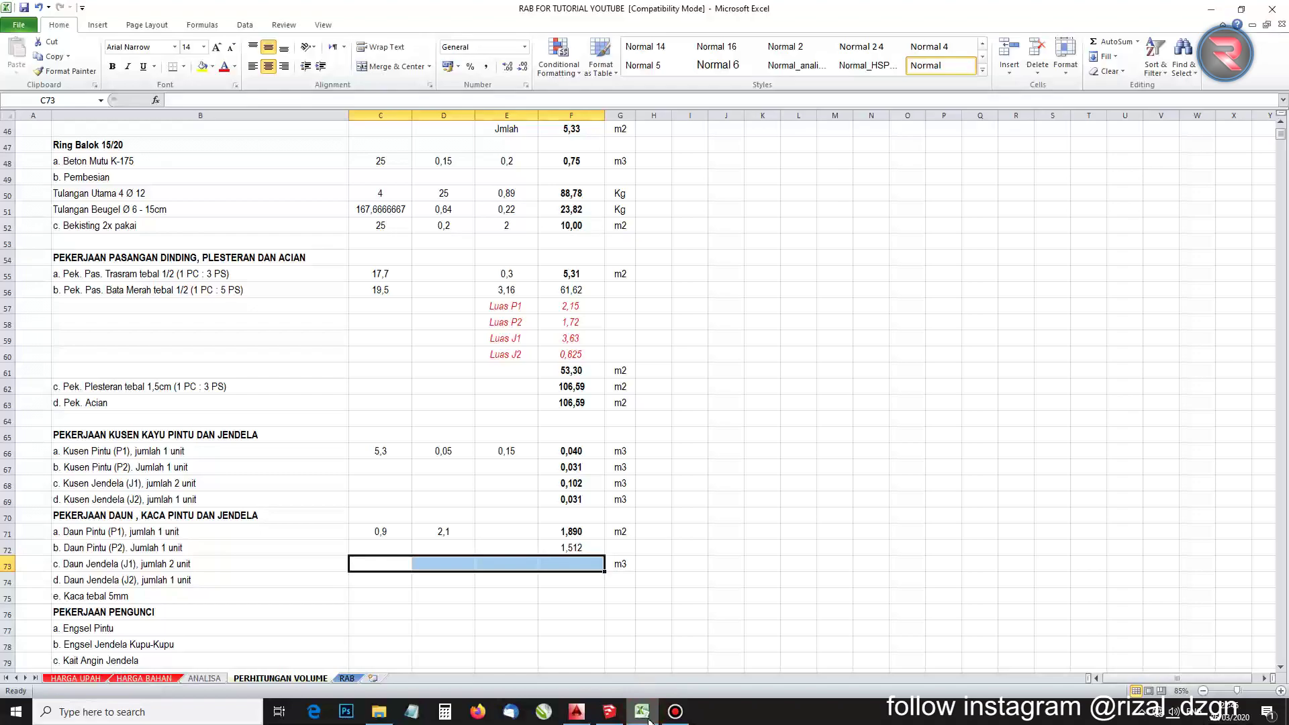
click(609, 712)
scroll(596, 489, down, 5)
click(302, 489)
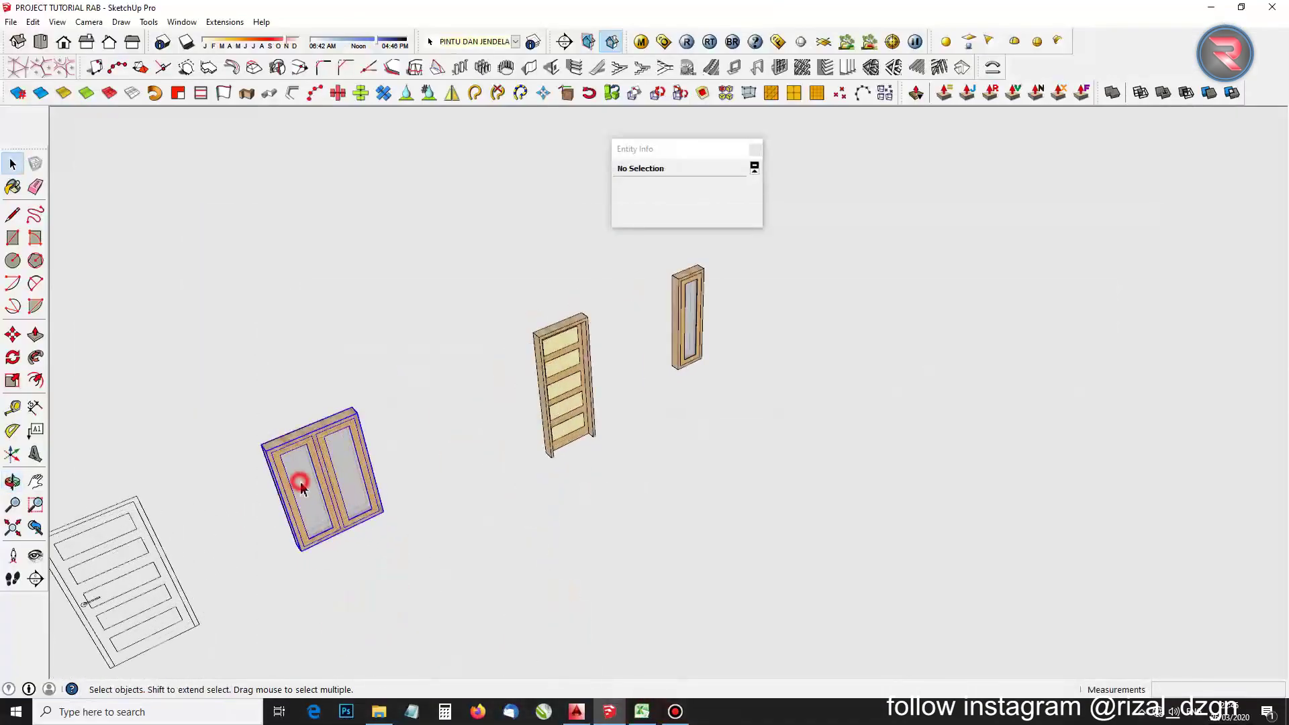
click(577, 712)
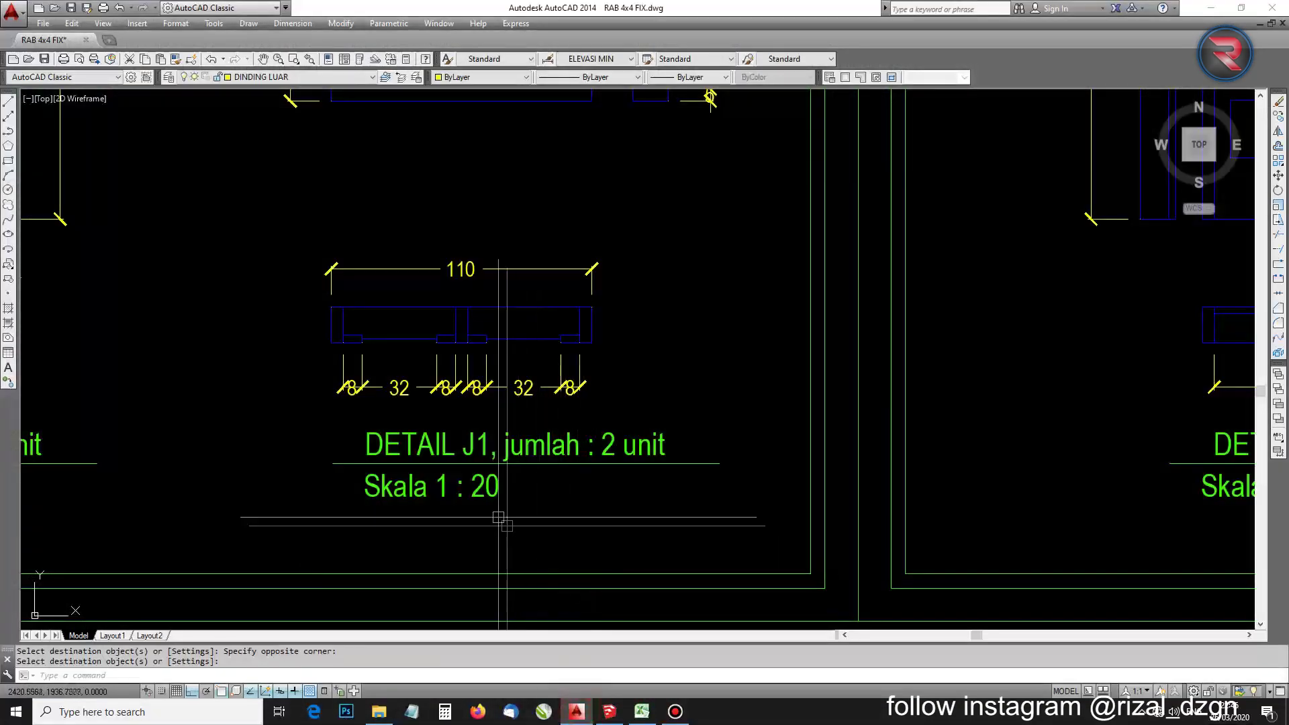
click(610, 712)
scroll(294, 481, up, 3)
click(263, 433)
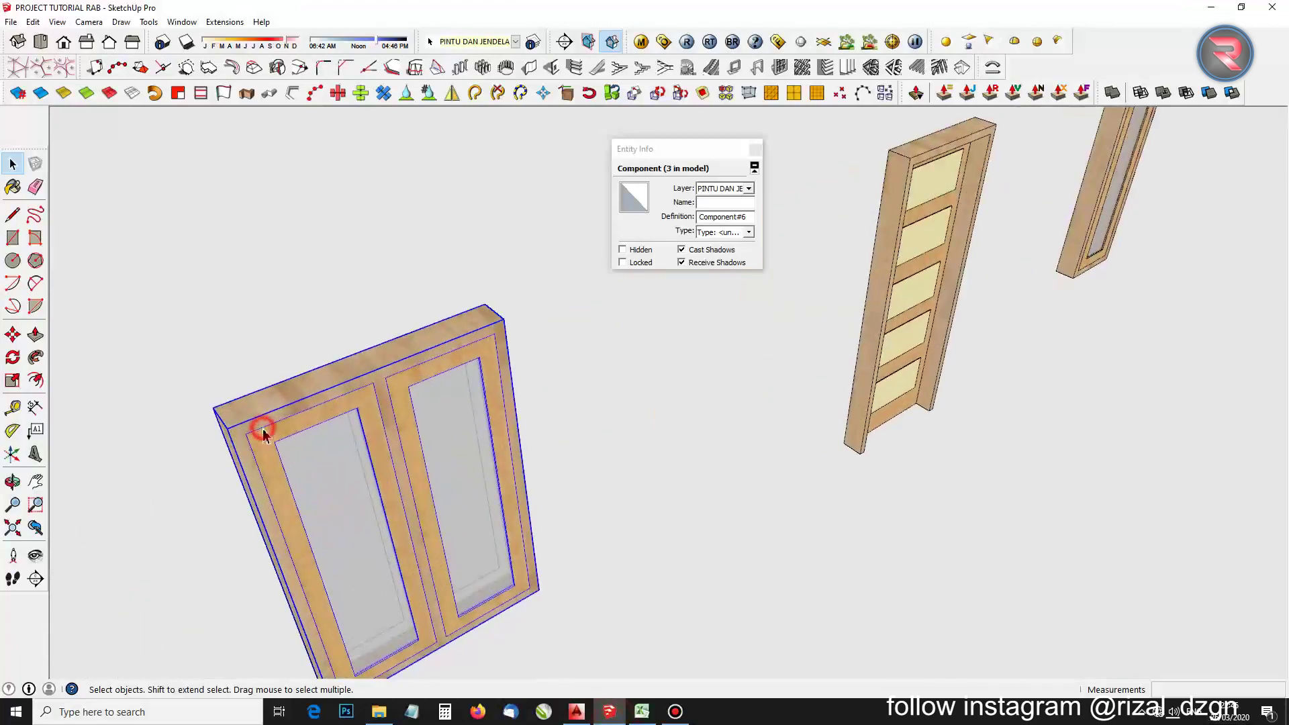
Open the J1 window component and its leaf group, and read the area of the leaf's front face in Entity Info
double_click(263, 433)
drag(193, 222, 274, 338)
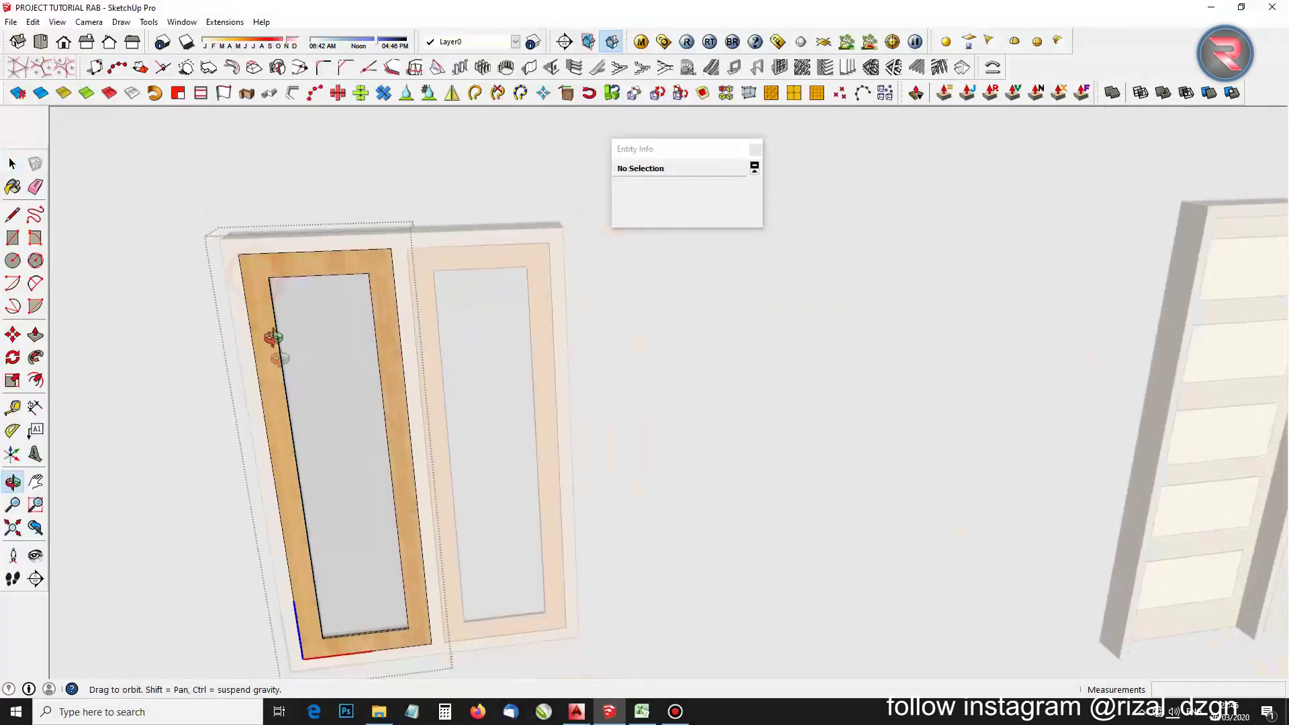
scroll(273, 338, up, 3)
key(space)
click(234, 343)
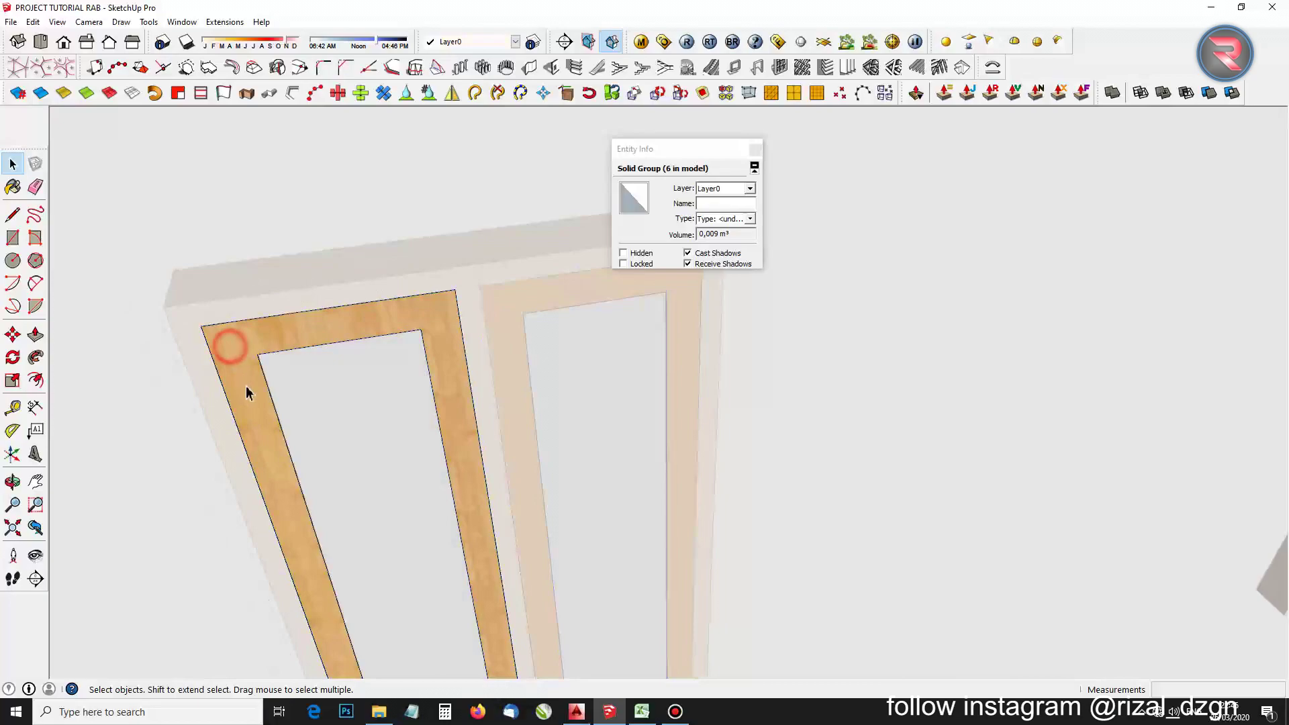
double_click(245, 380)
click(243, 384)
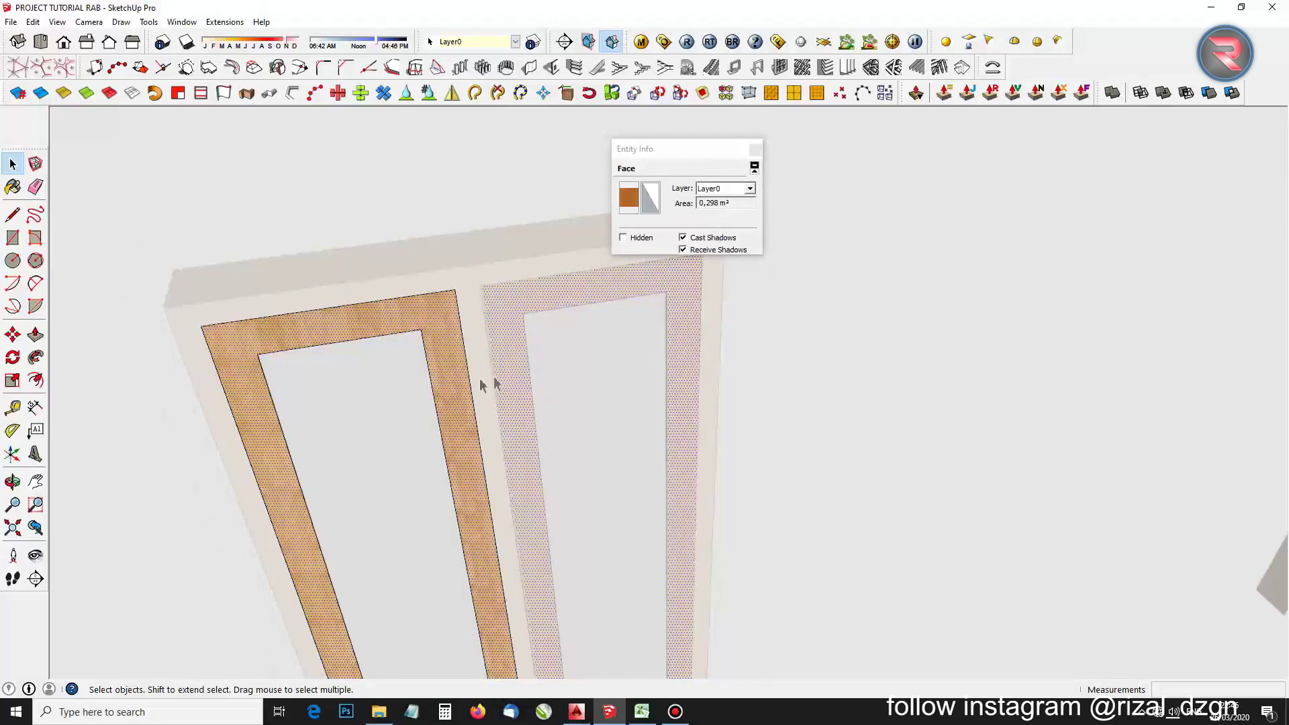
scroll(481, 385, down, 1)
scroll(472, 450, down, 3)
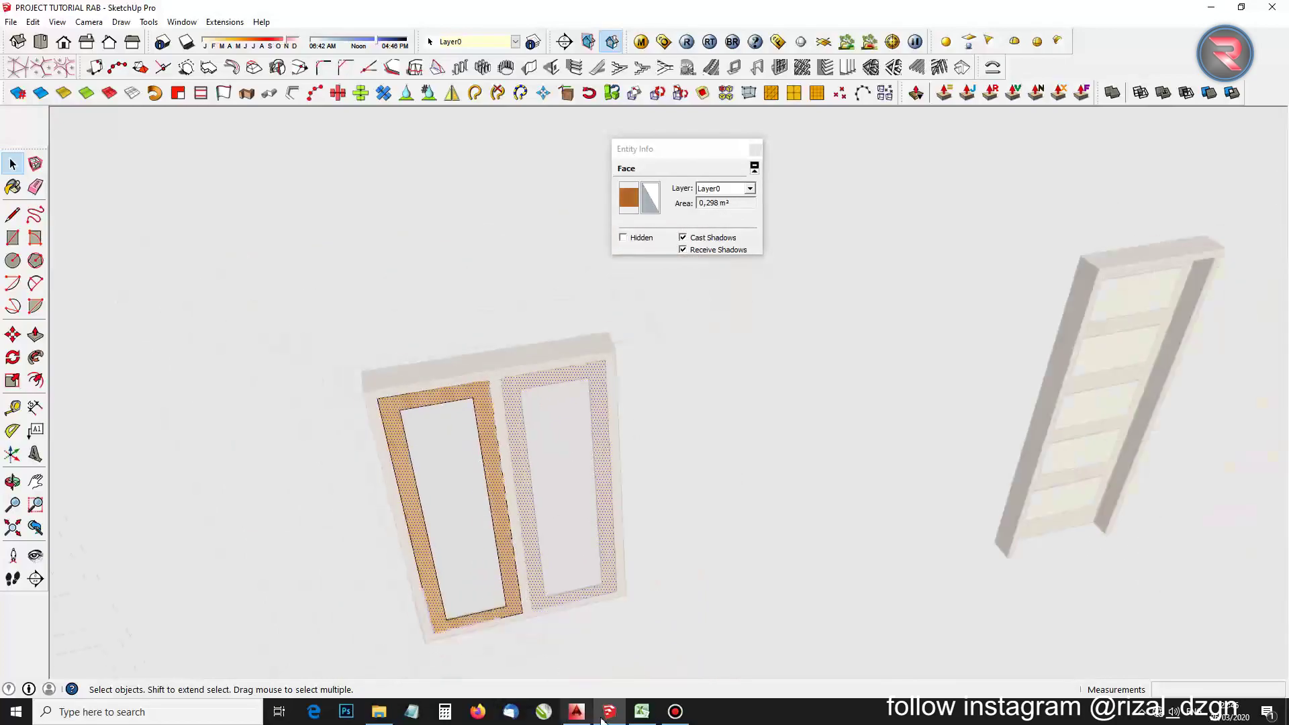
Switch to Excel and set the unit of the J1 window leaf row in G73 to m2
click(642, 712)
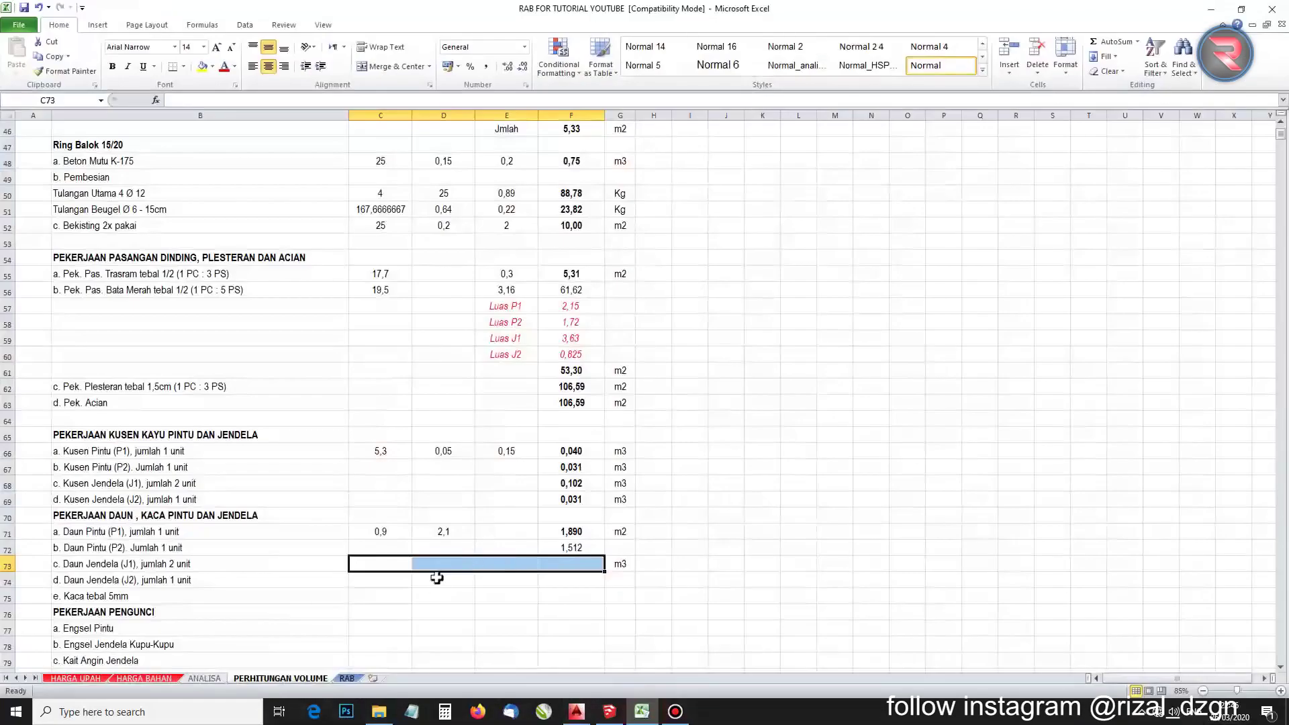
click(436, 568)
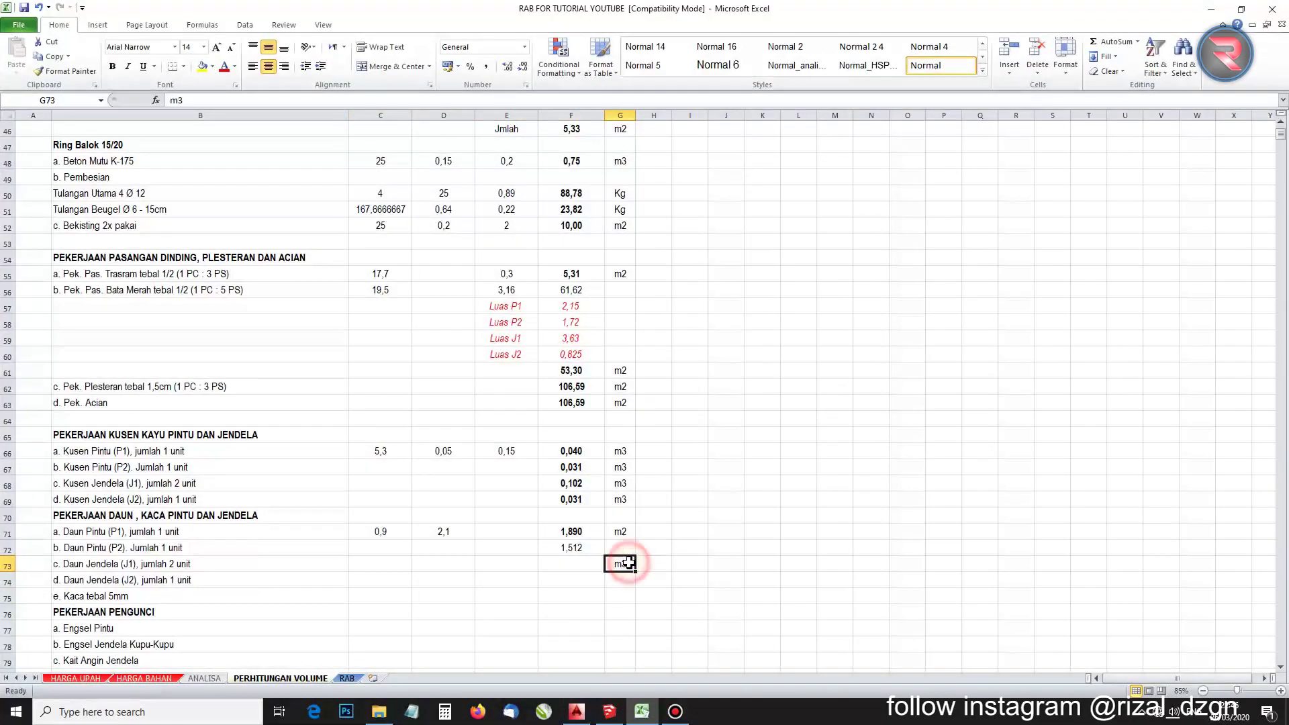
text(m)
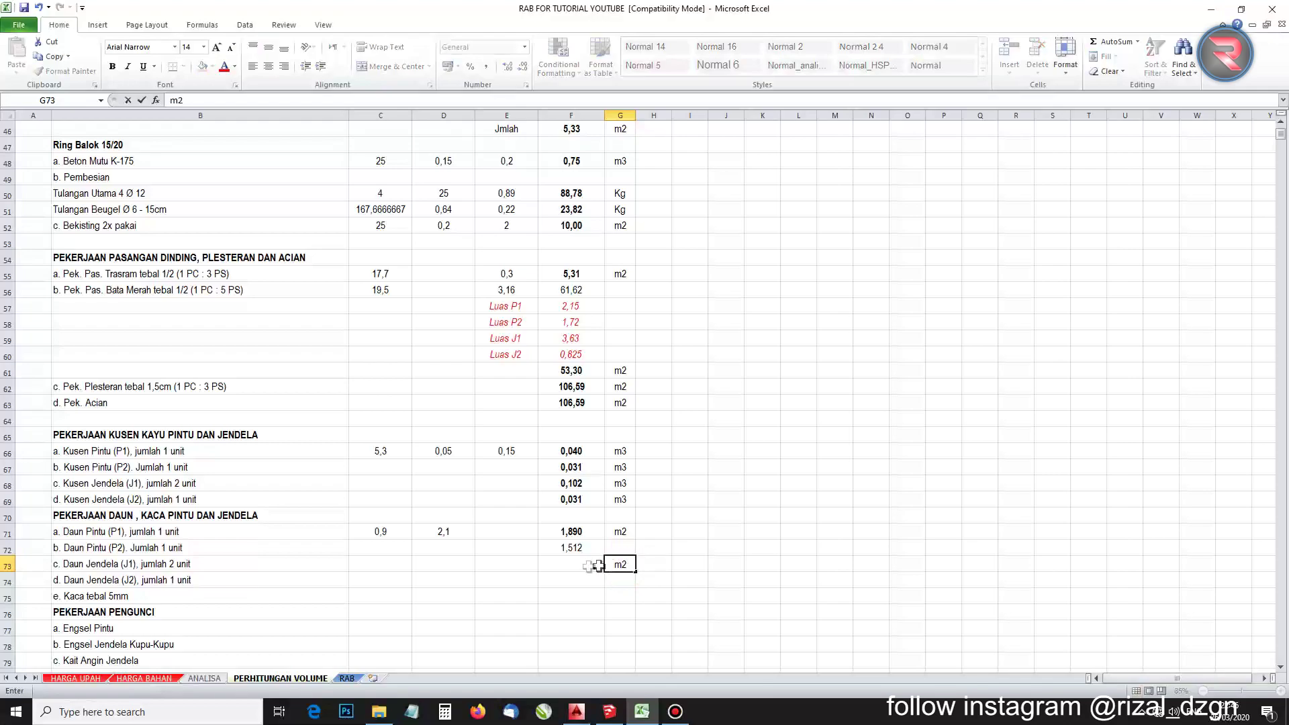
key(Return)
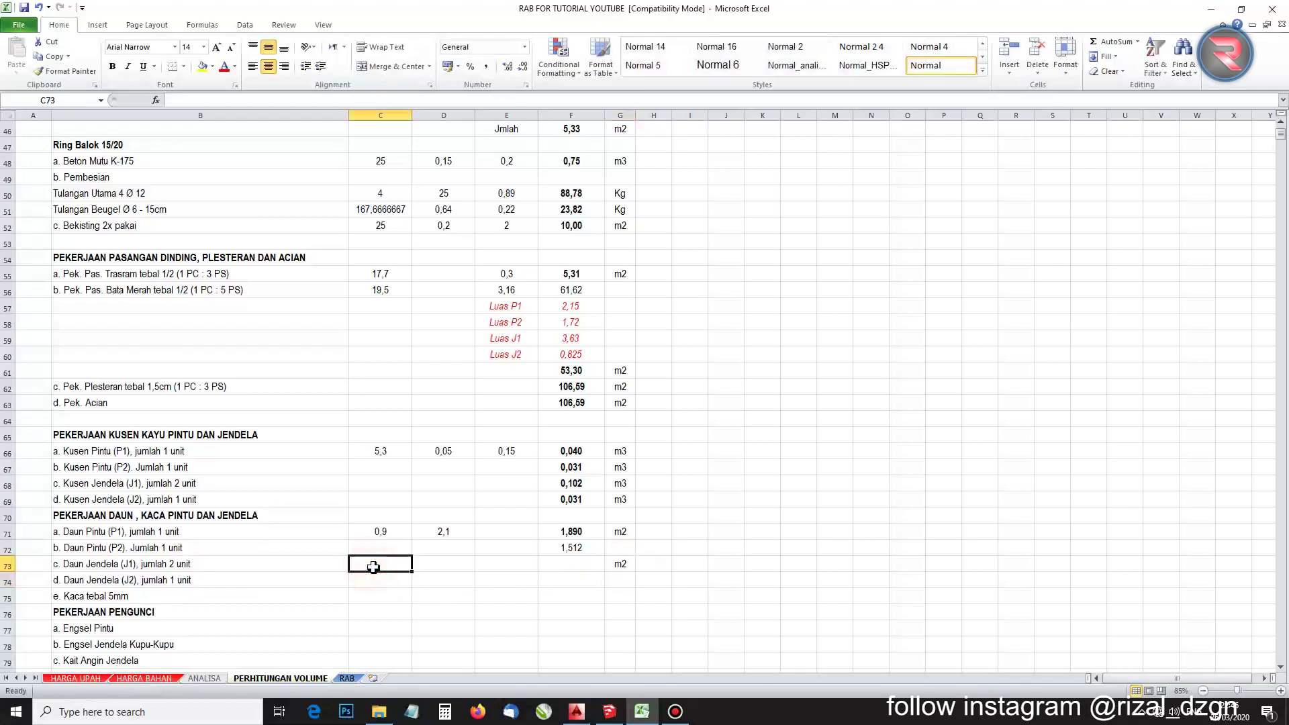
Switch to AutoCAD and place a linear dimension for the left leaf's width below the J1 window elevation
click(577, 712)
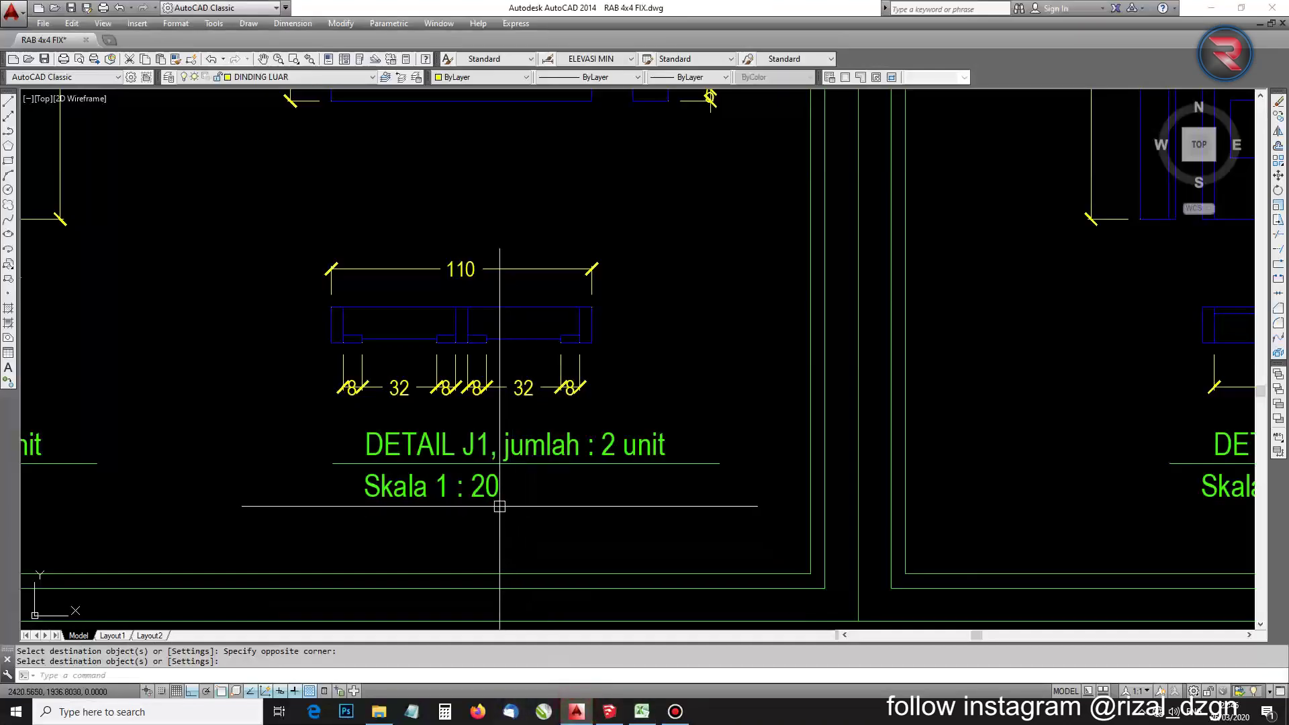
scroll(429, 417, down, 2)
scroll(429, 417, up, 2)
scroll(430, 418, down, 2)
scroll(410, 365, up, 2)
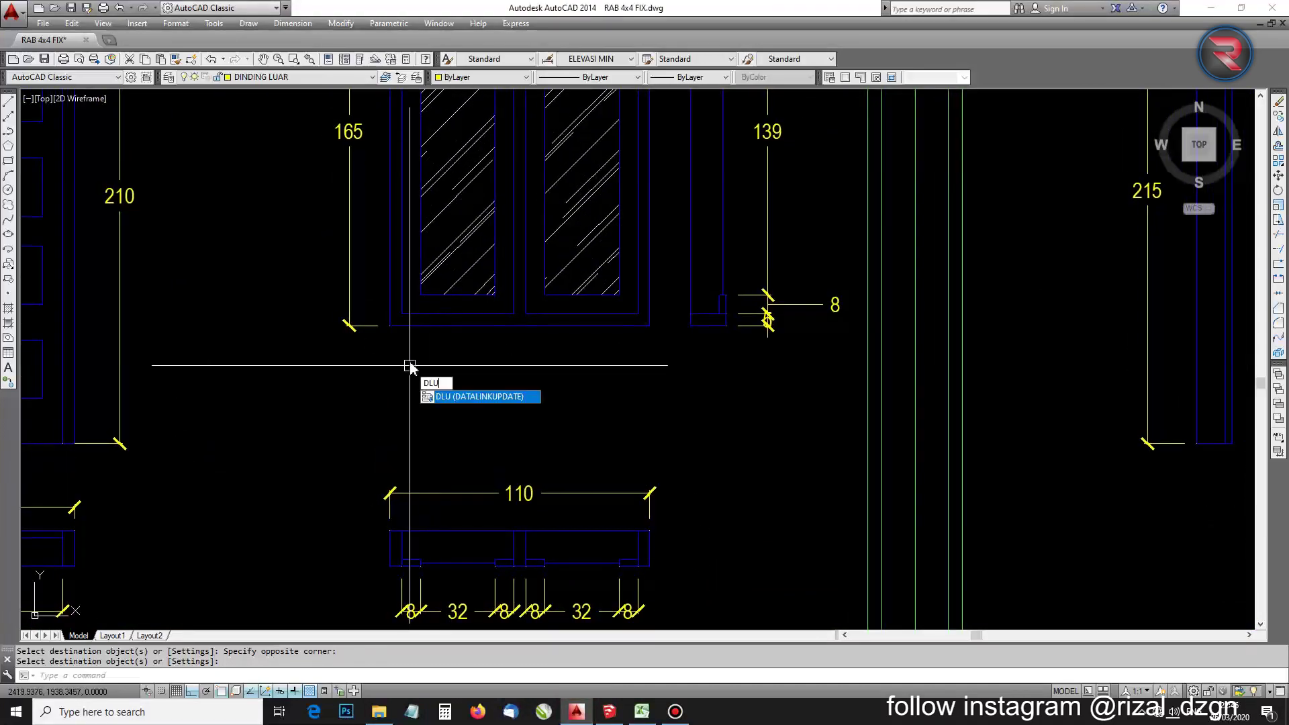
key(BackSpace)
text(i)
key(Return)
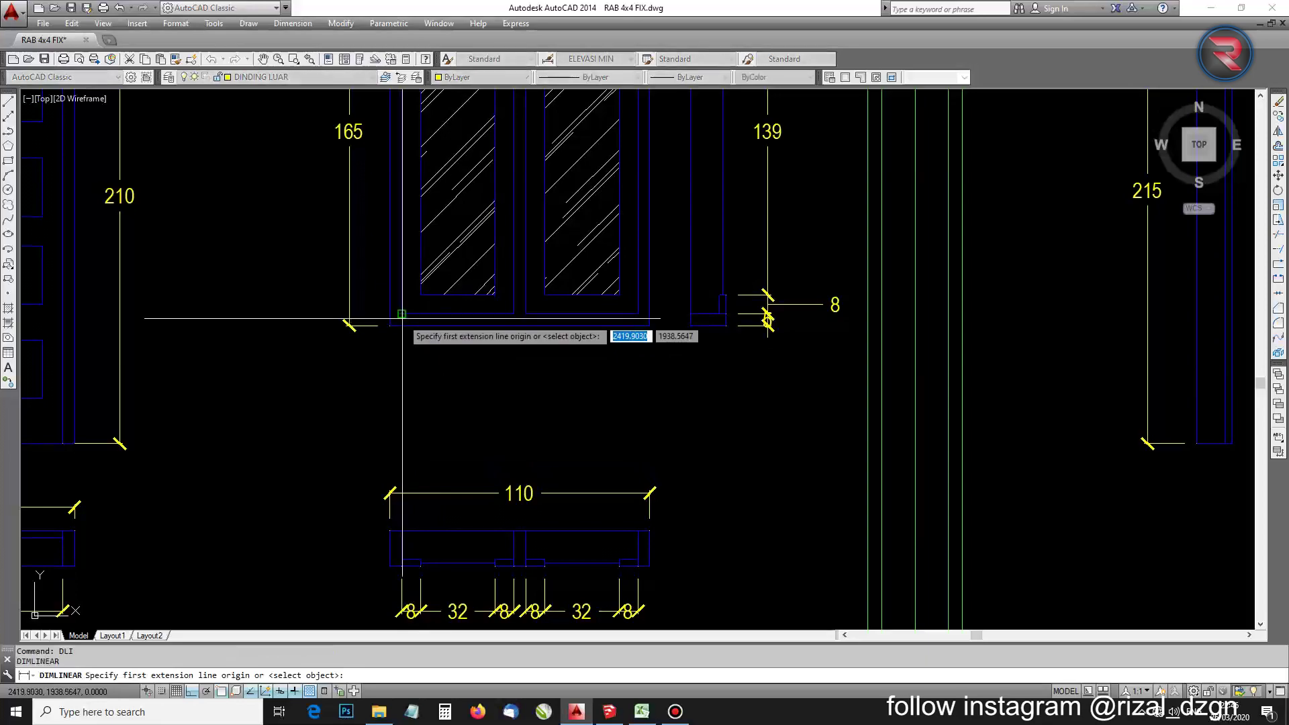
click(403, 325)
click(514, 326)
click(517, 384)
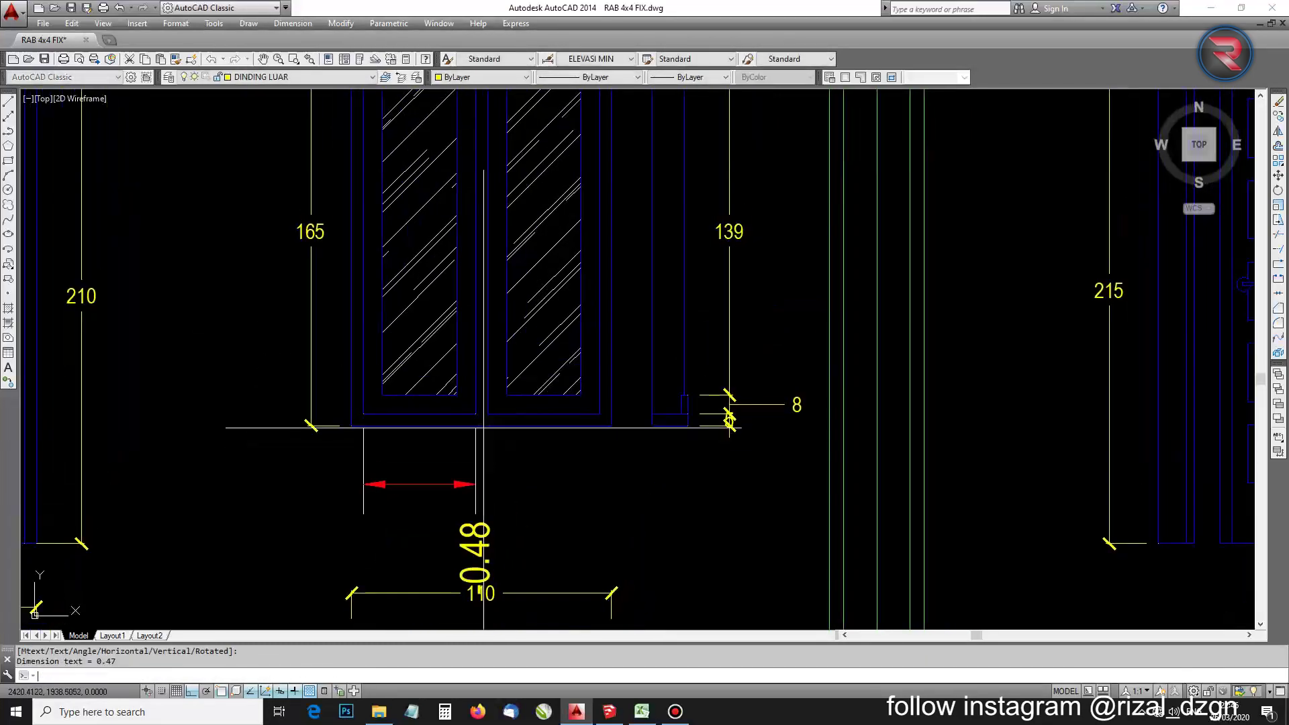
Place a linear dimension for the left leaf's full height beside the J1 window elevation
key(Return)
click(474, 418)
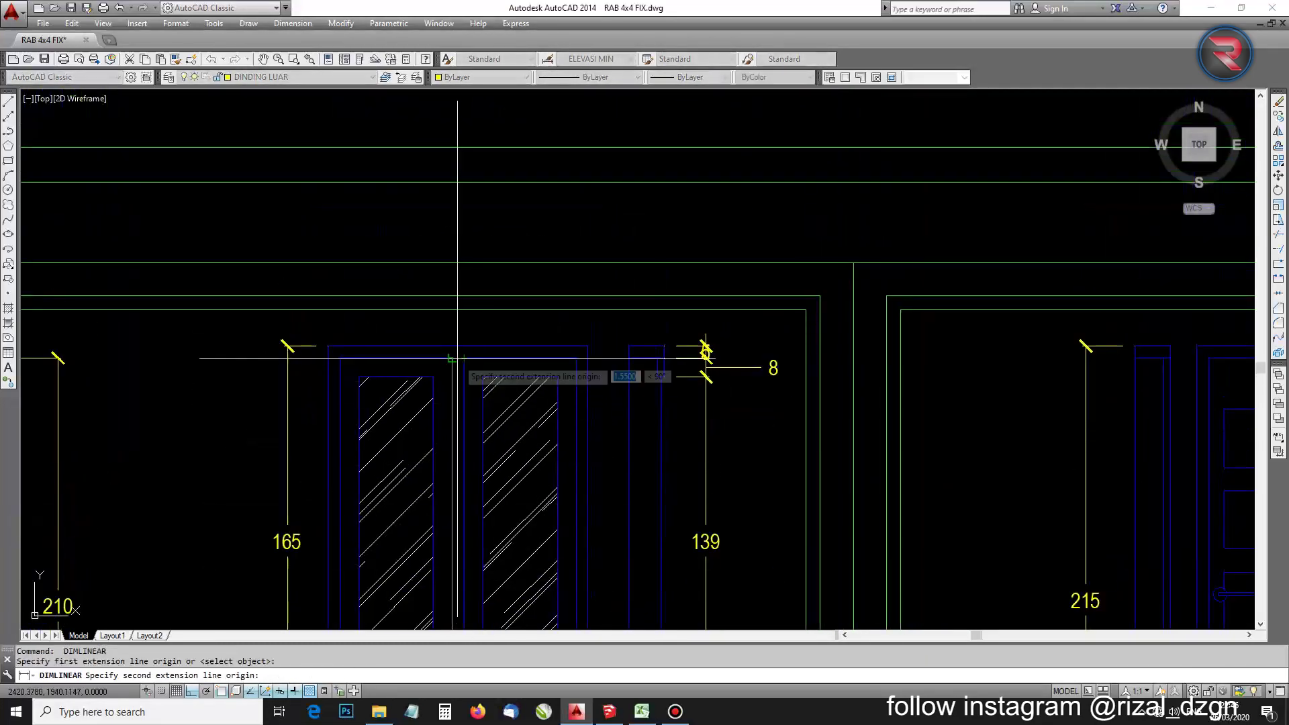
click(464, 359)
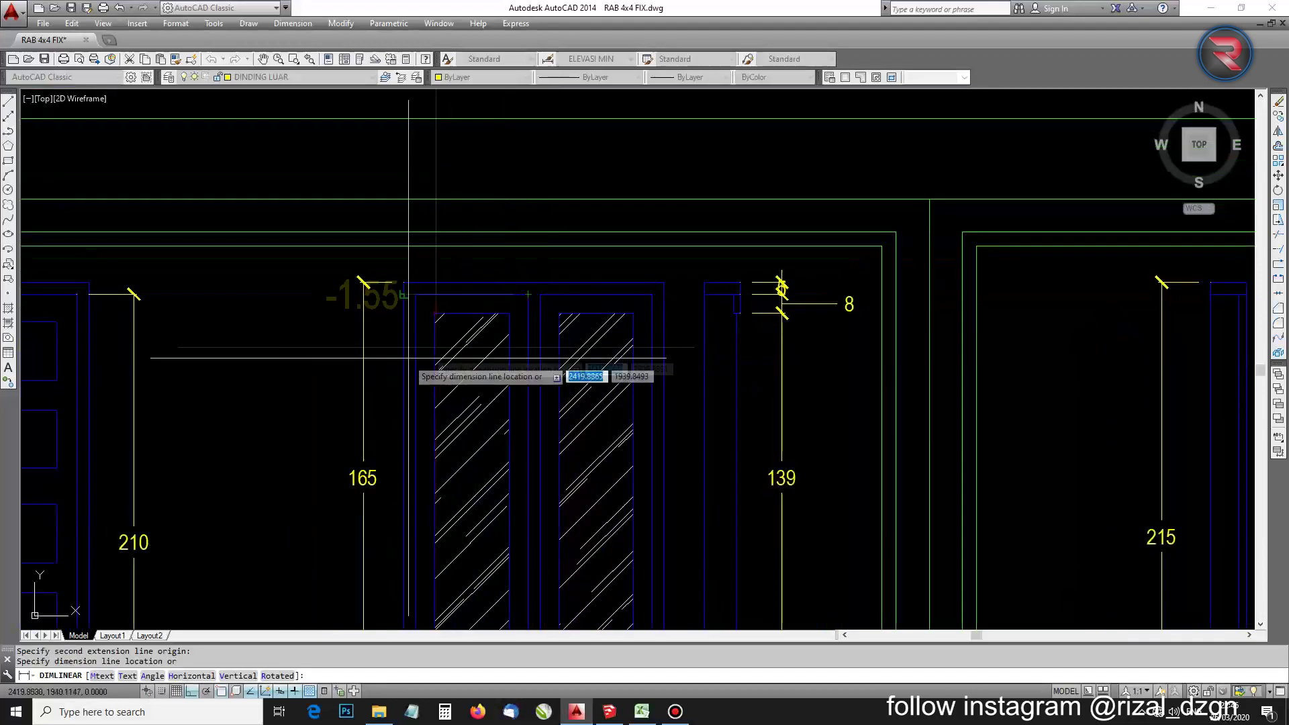
click(292, 296)
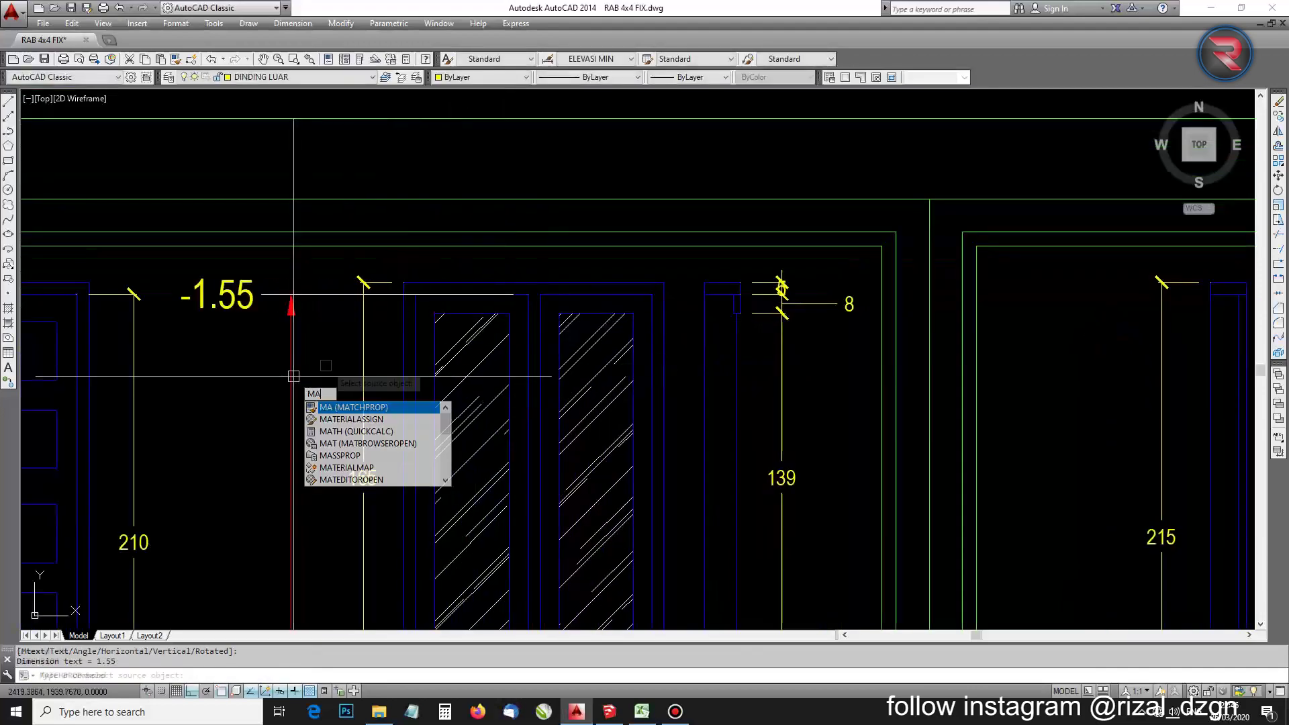
Match the new leaf height and width dimensions to the style of the existing 165 dimension
key(Return)
click(291, 373)
scroll(291, 372, down, 4)
scroll(316, 440, up, 6)
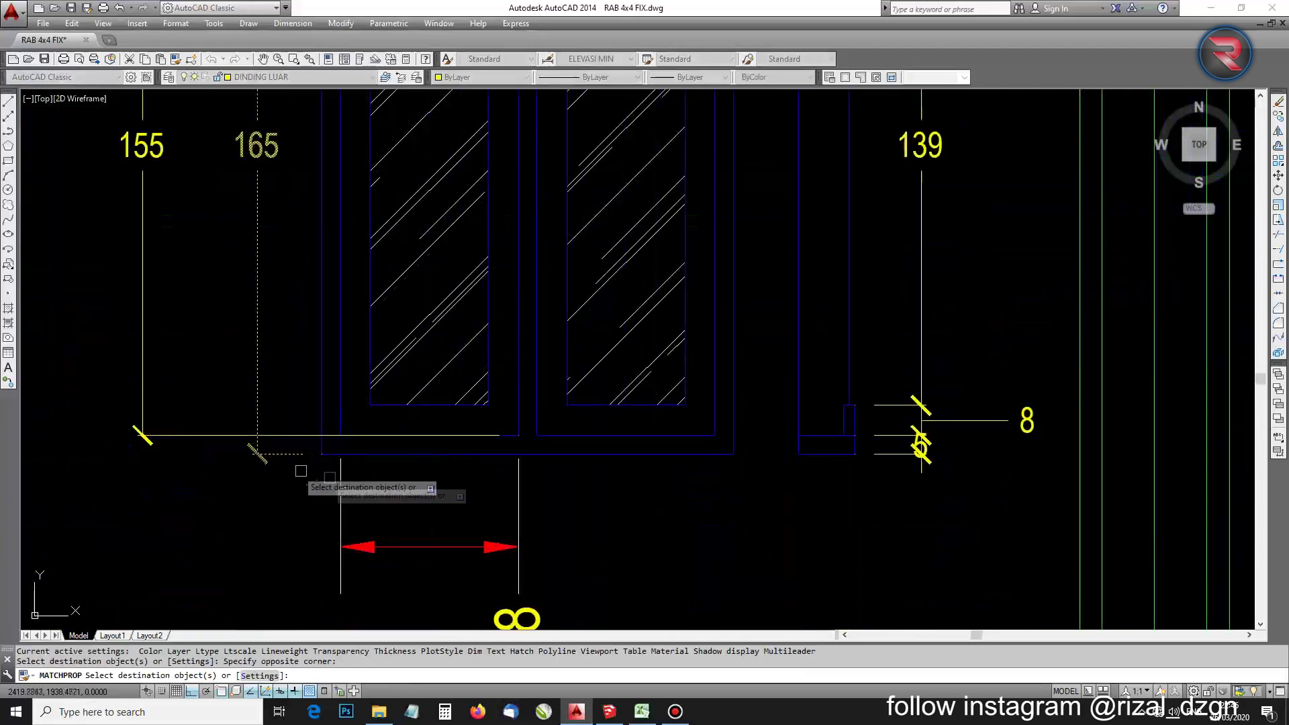
click(362, 521)
click(344, 537)
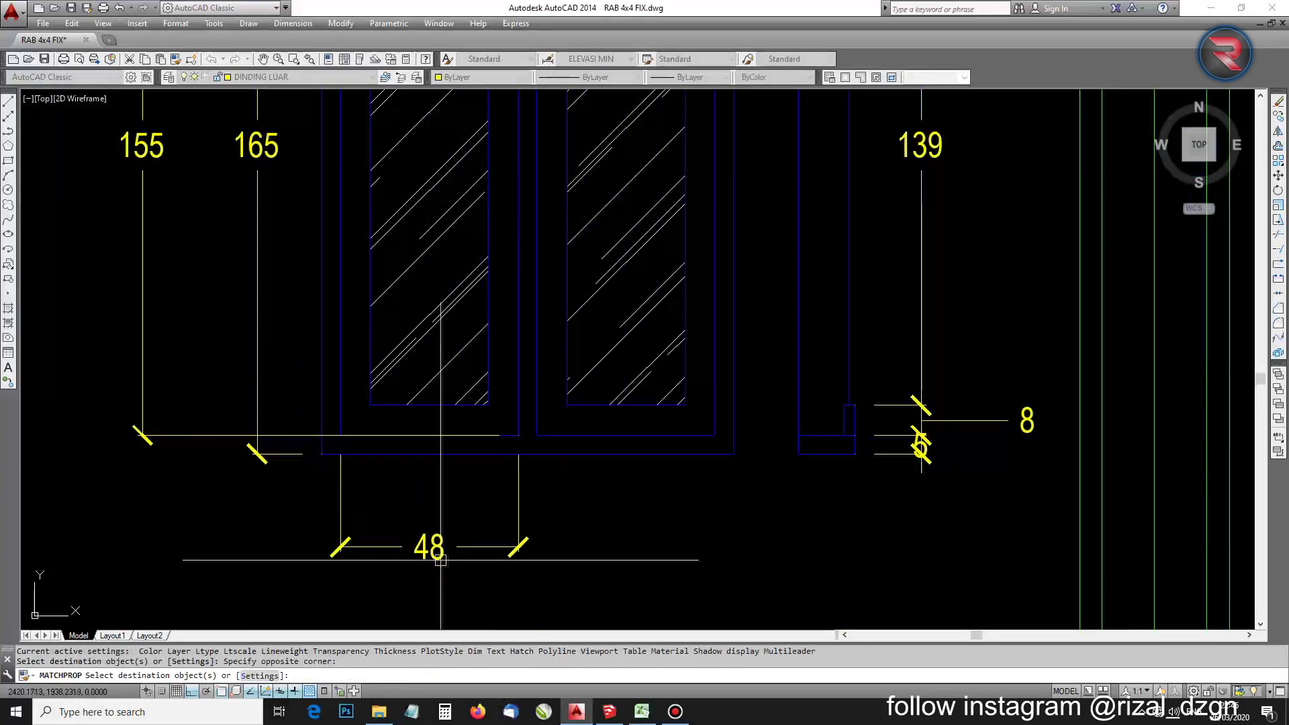
key(Return)
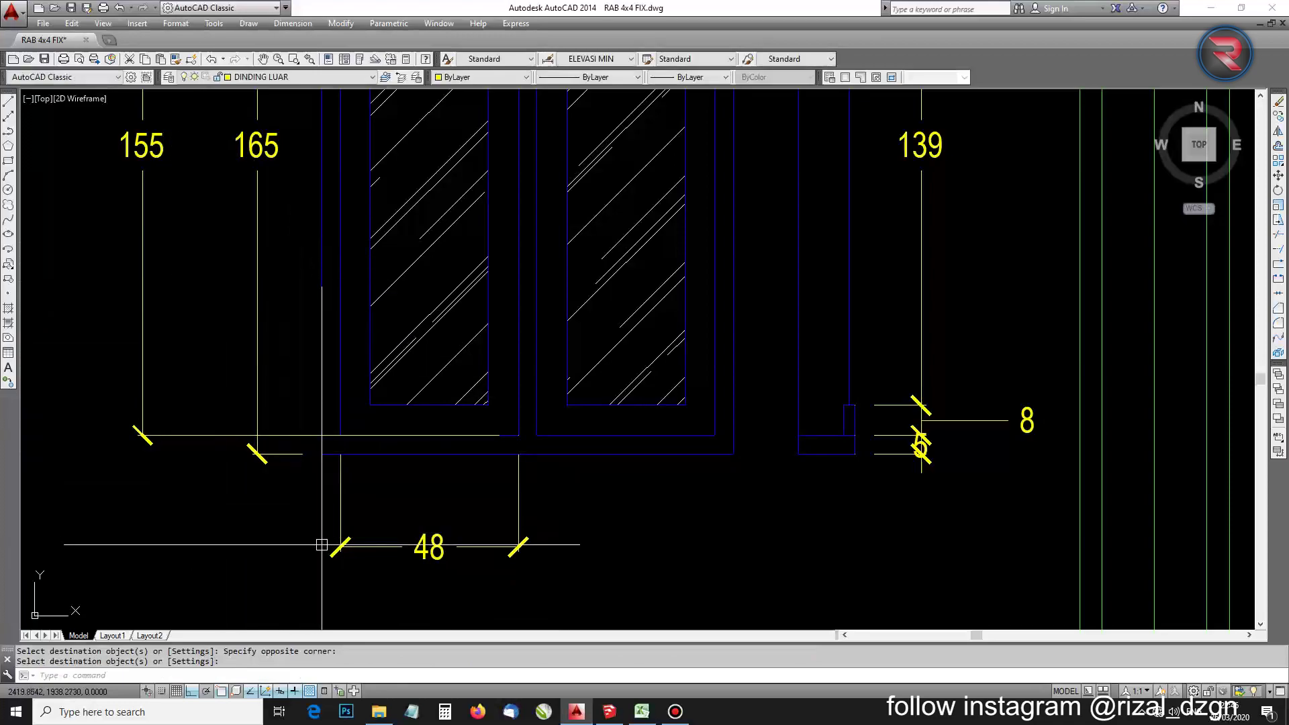
Switch to Excel and enter the J1 window leaf's width 0,48 in C73 and height 1,55 in D73
click(642, 712)
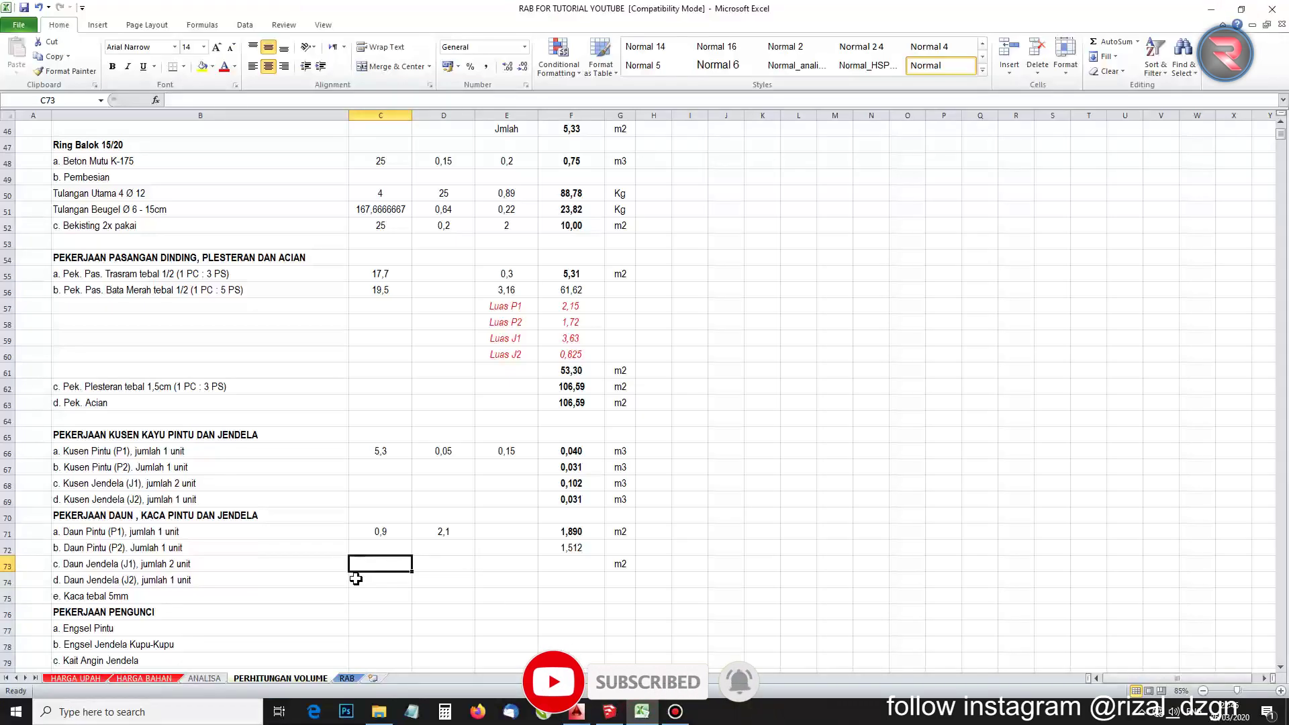
text(0,48)
key(Tab)
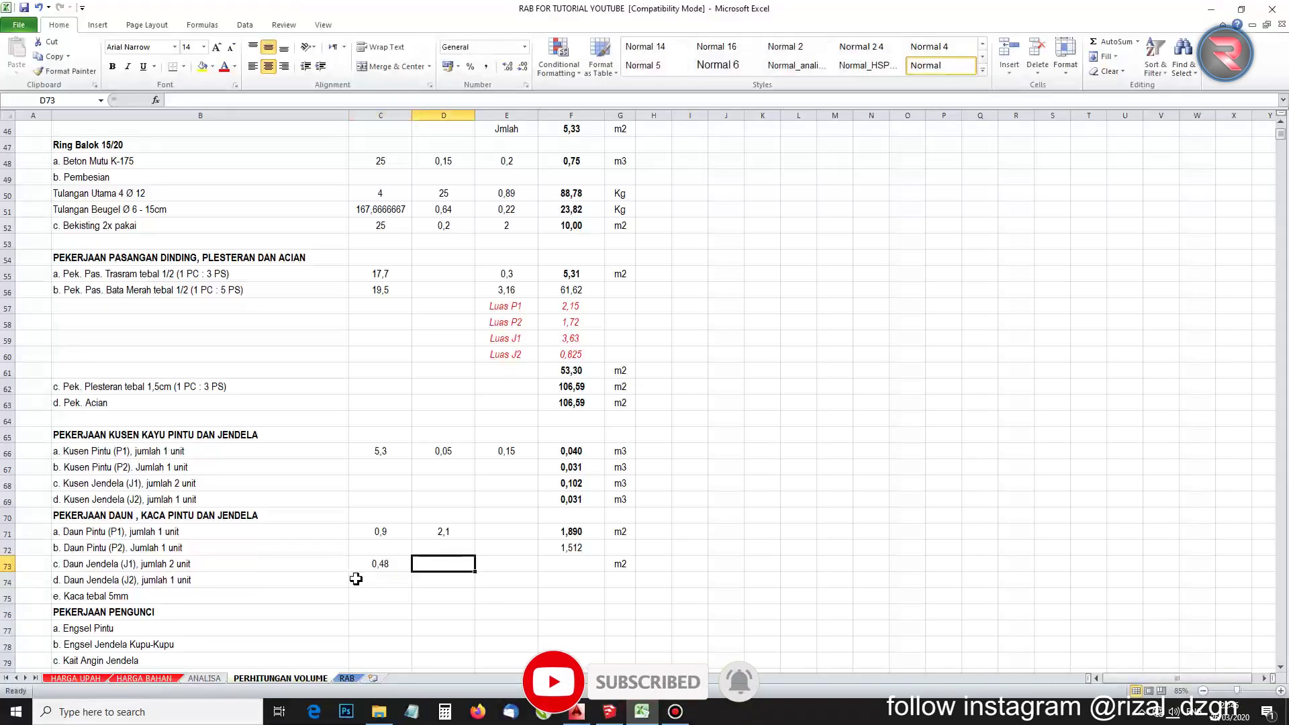
text(1,55)
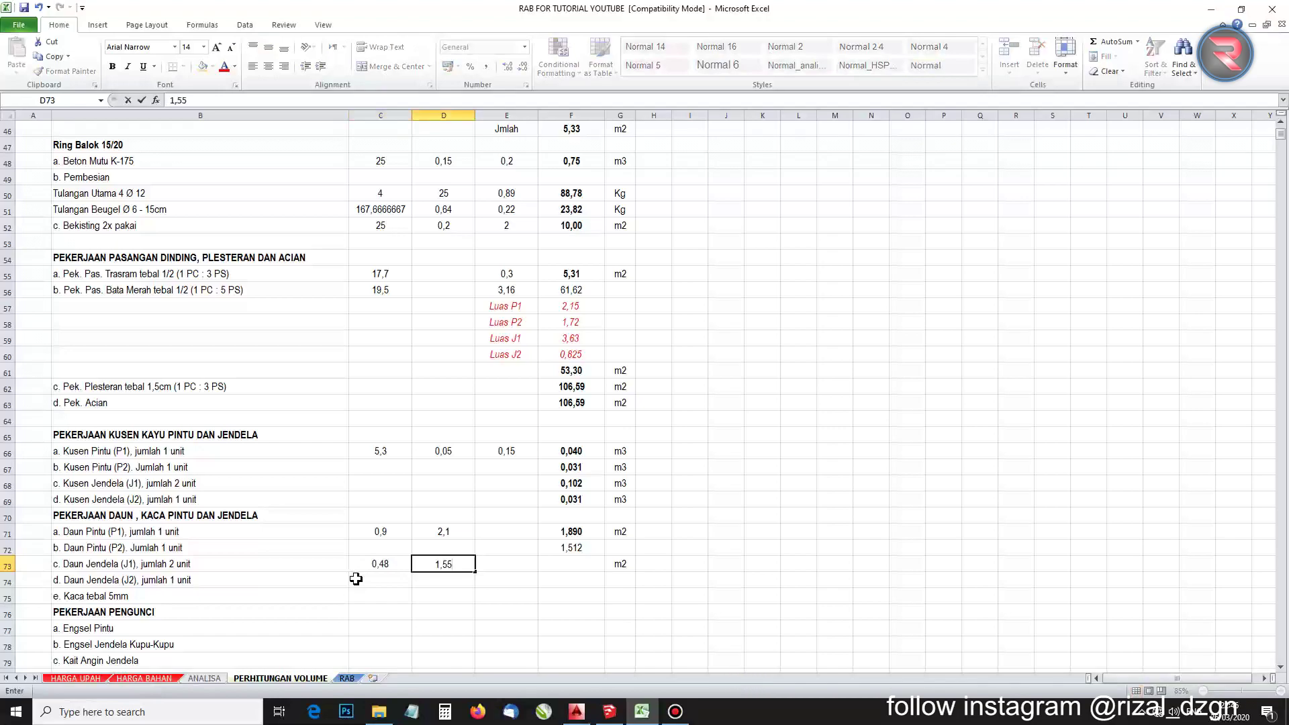
key(Return)
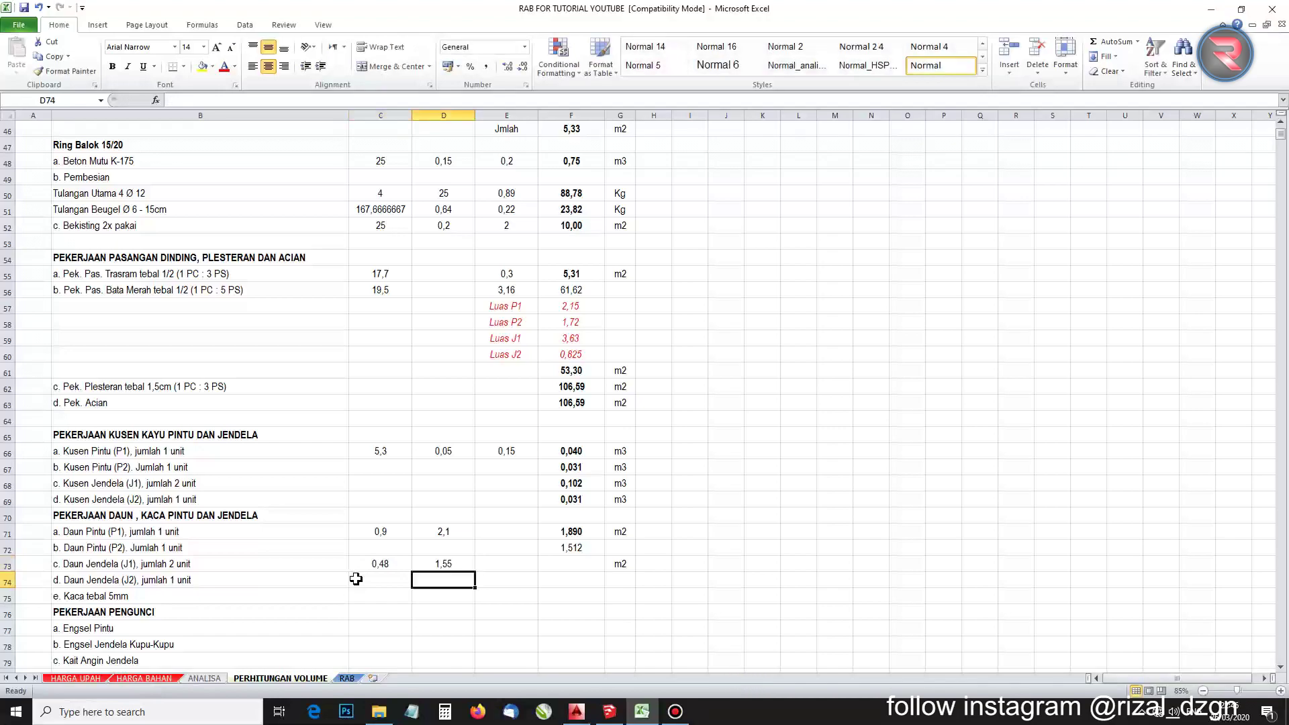
Switch to AutoCAD and place a linear dimension for the left glass pane's width below the J1 window elevation
click(577, 711)
scroll(382, 269, down, 3)
scroll(389, 268, up, 3)
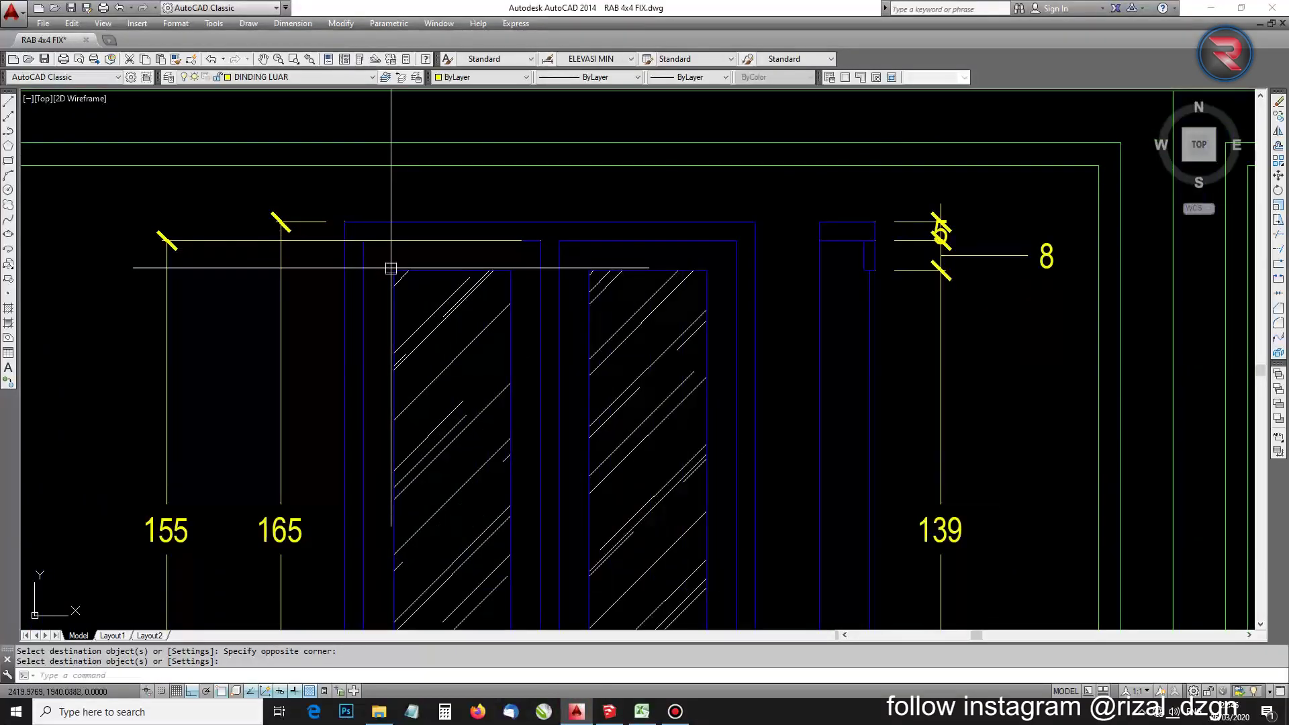
scroll(390, 268, down, 2)
scroll(308, 357, down, 2)
drag(308, 369, 340, 129)
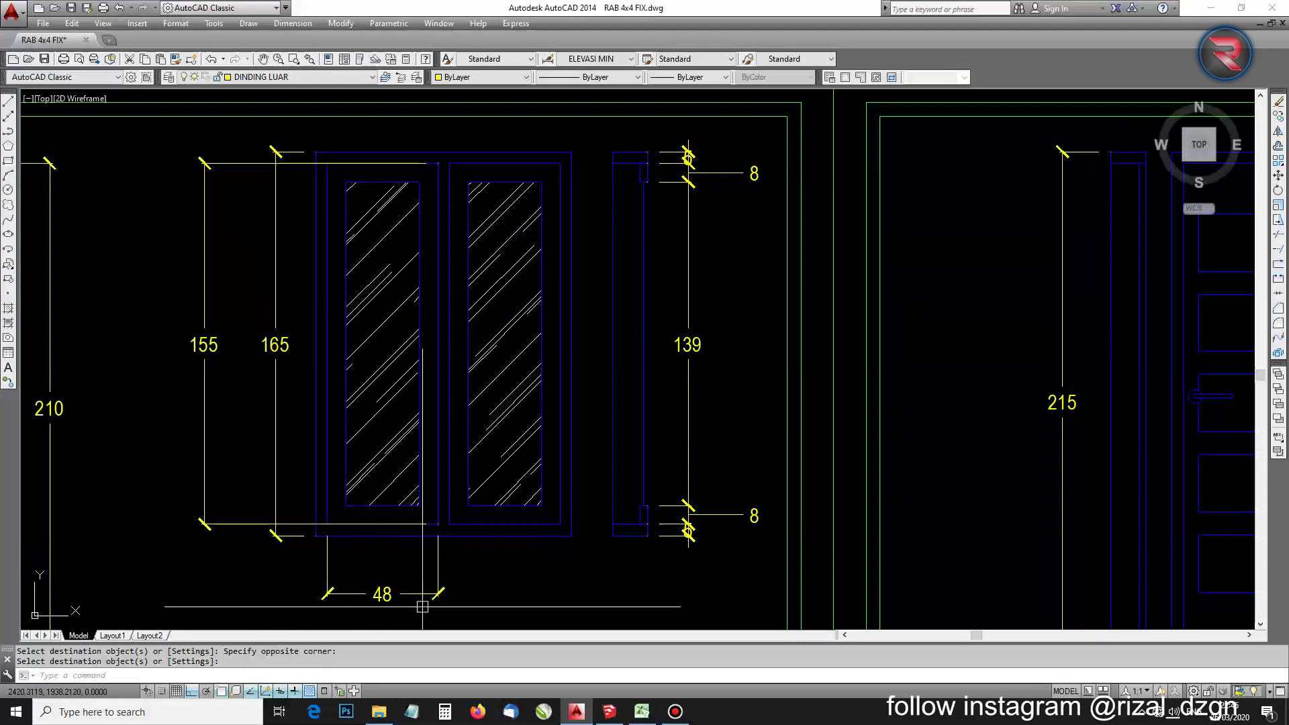
scroll(343, 497, up, 2)
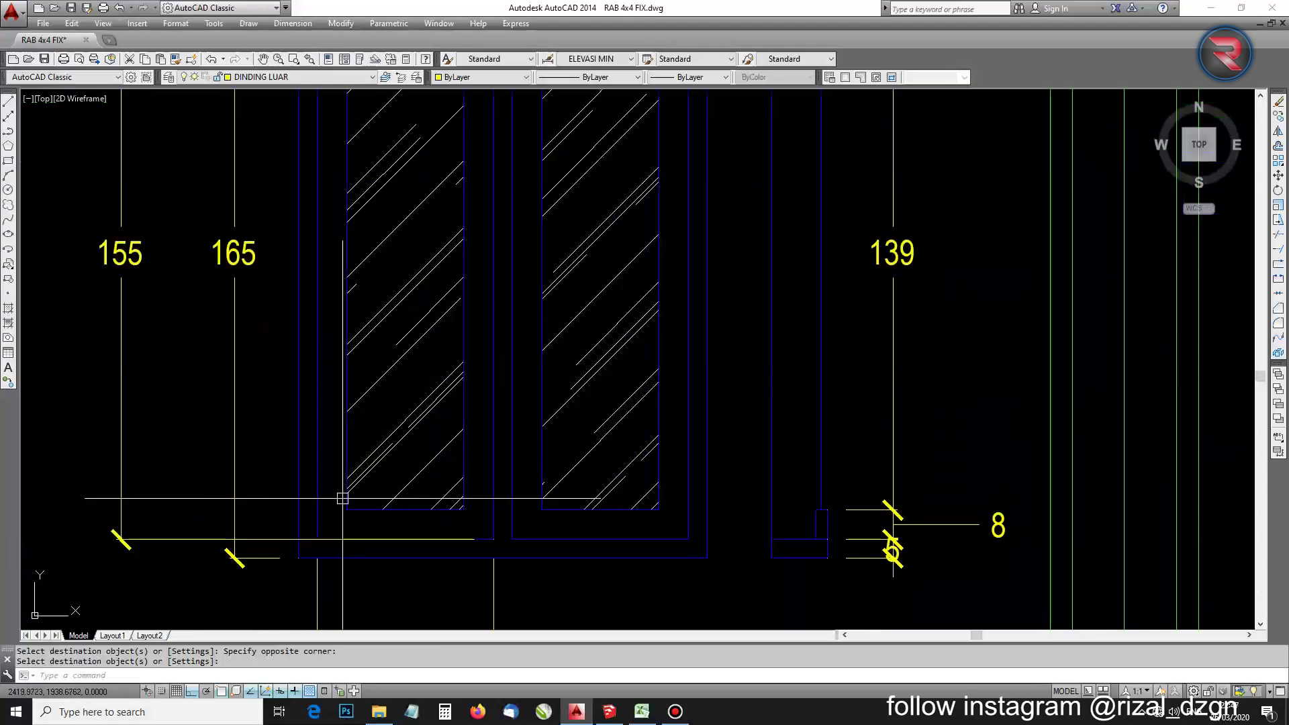
text(D)
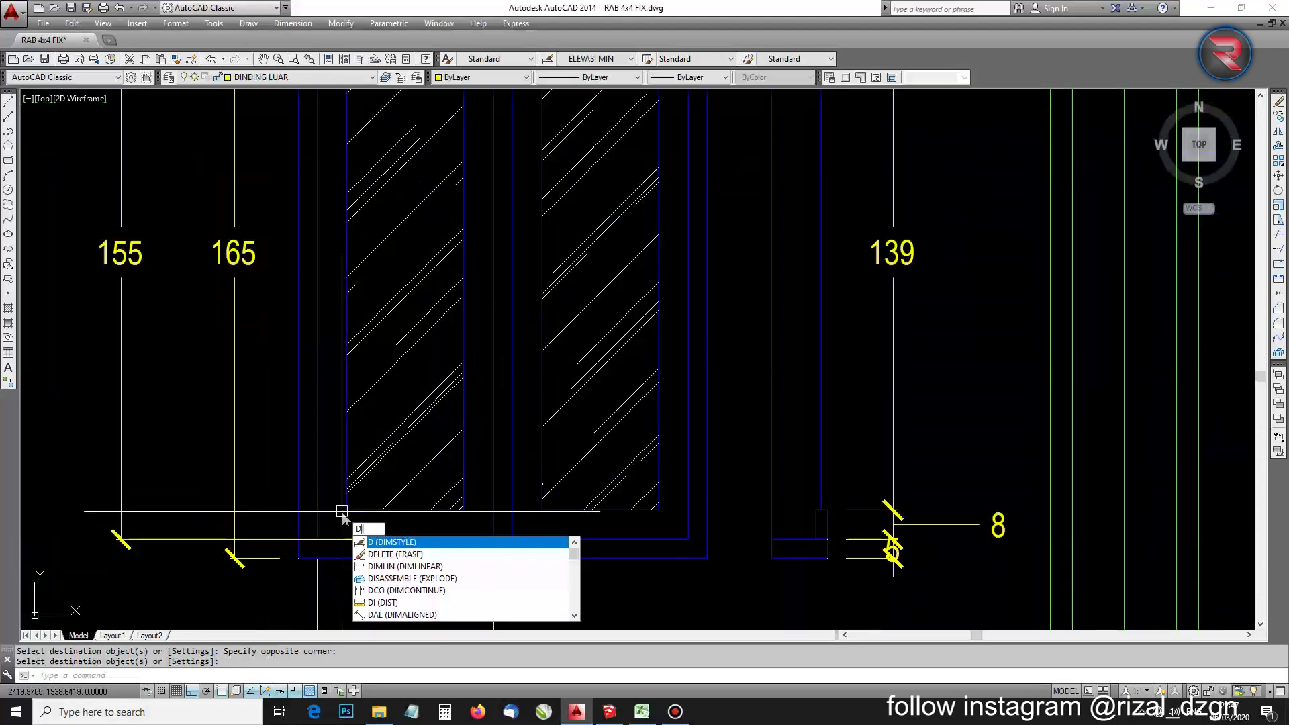
text(LI)
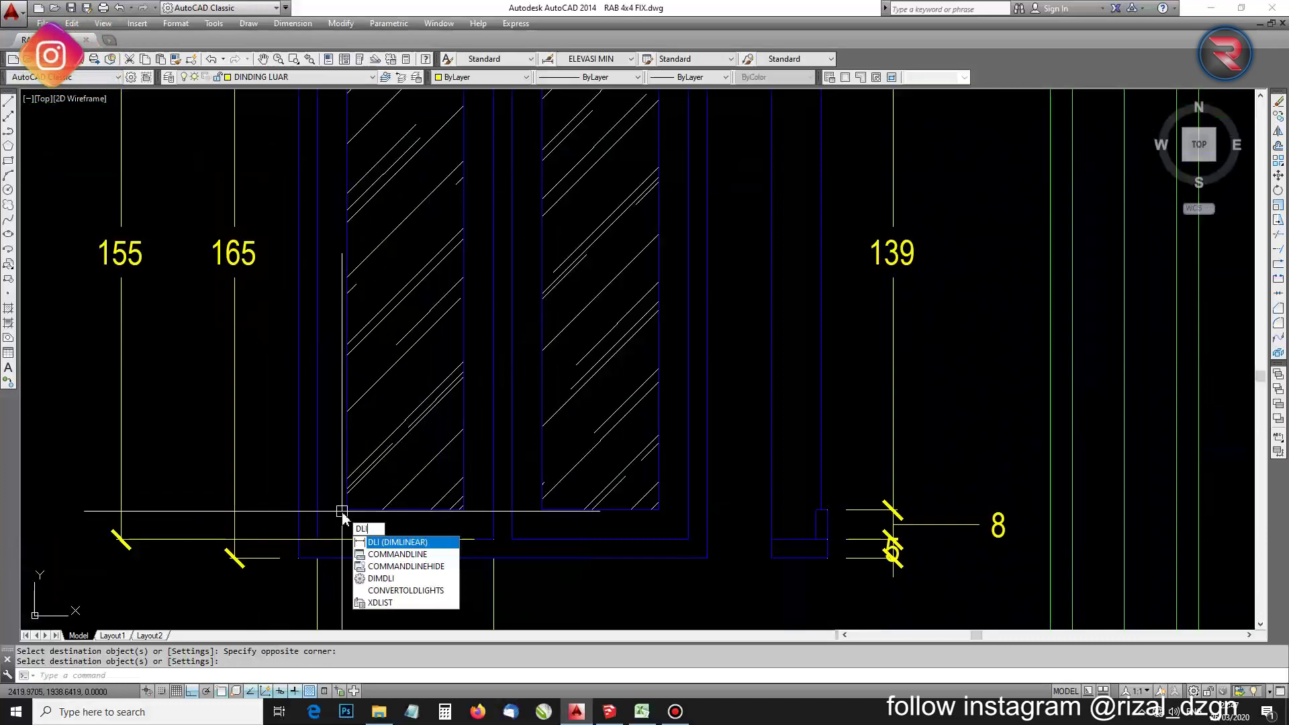
key(Return)
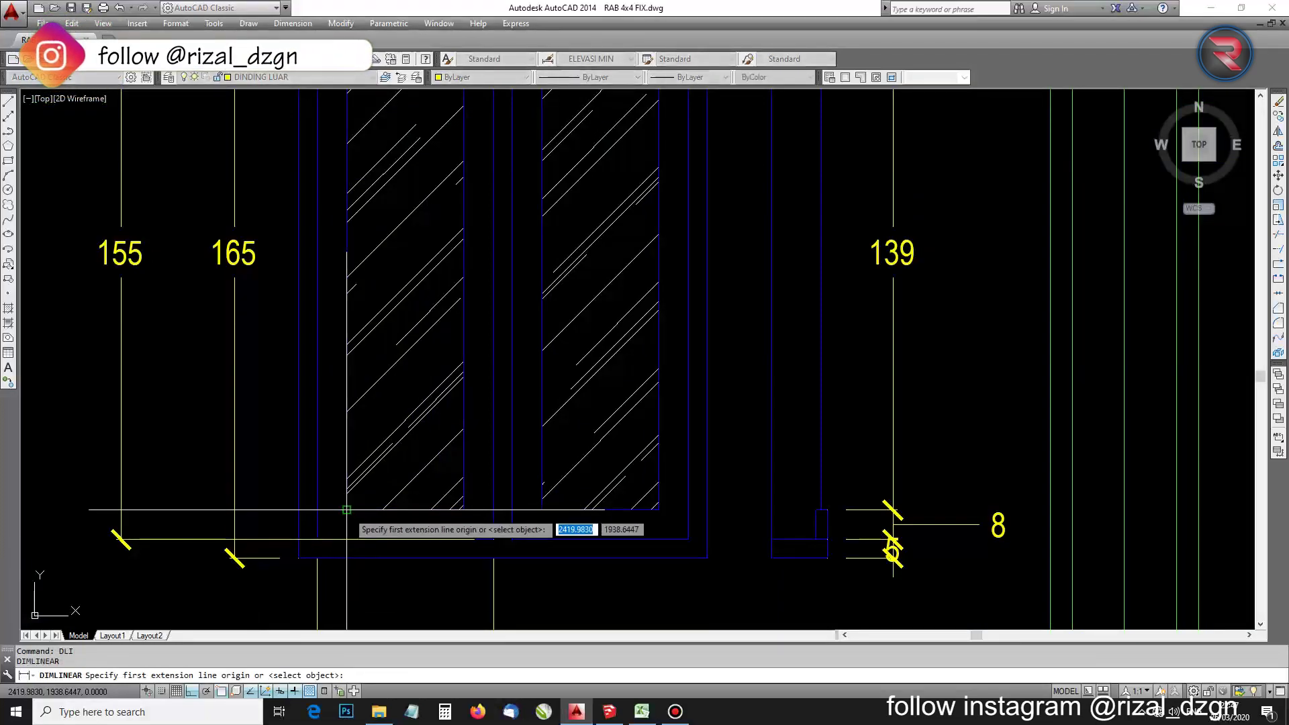
click(347, 510)
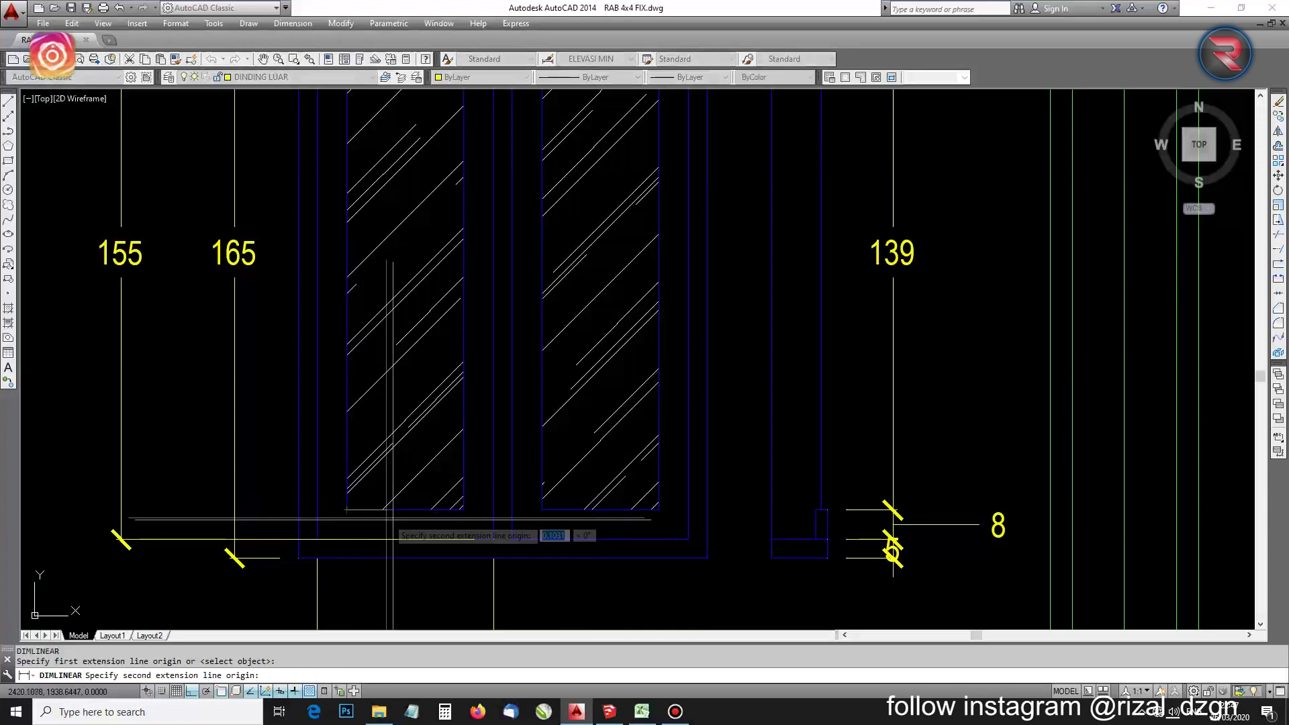
click(463, 510)
scroll(457, 497, up, 2)
click(451, 478)
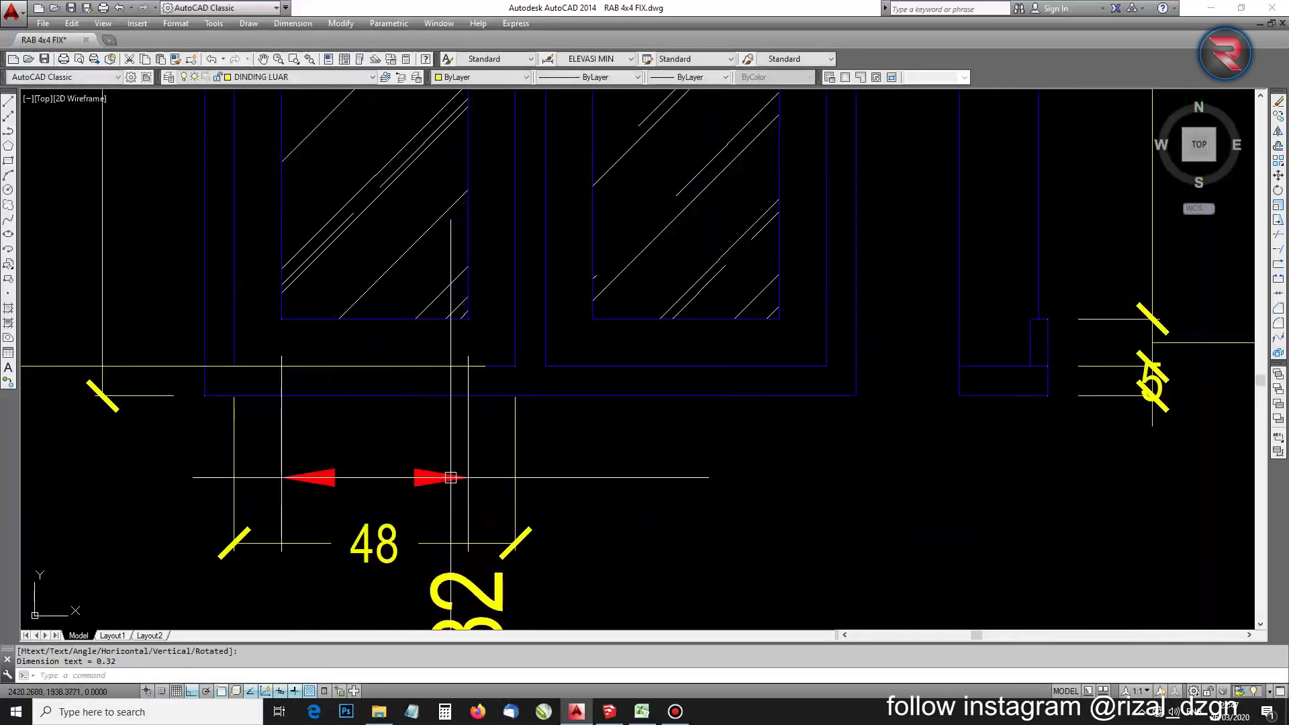
Match the new glass width dimension to the style of the 48 leaf width dimension
text(ma)
key(Return)
click(374, 542)
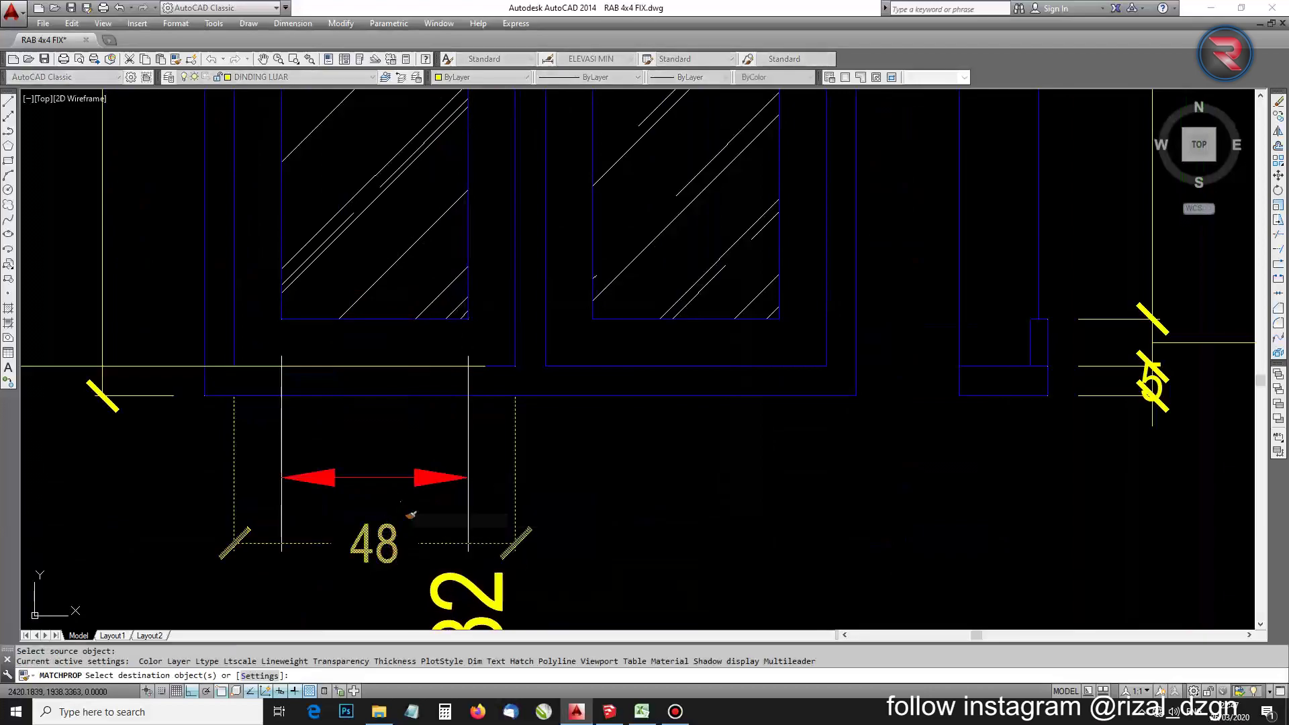
click(467, 591)
key(Return)
key(Return)
key(Escape)
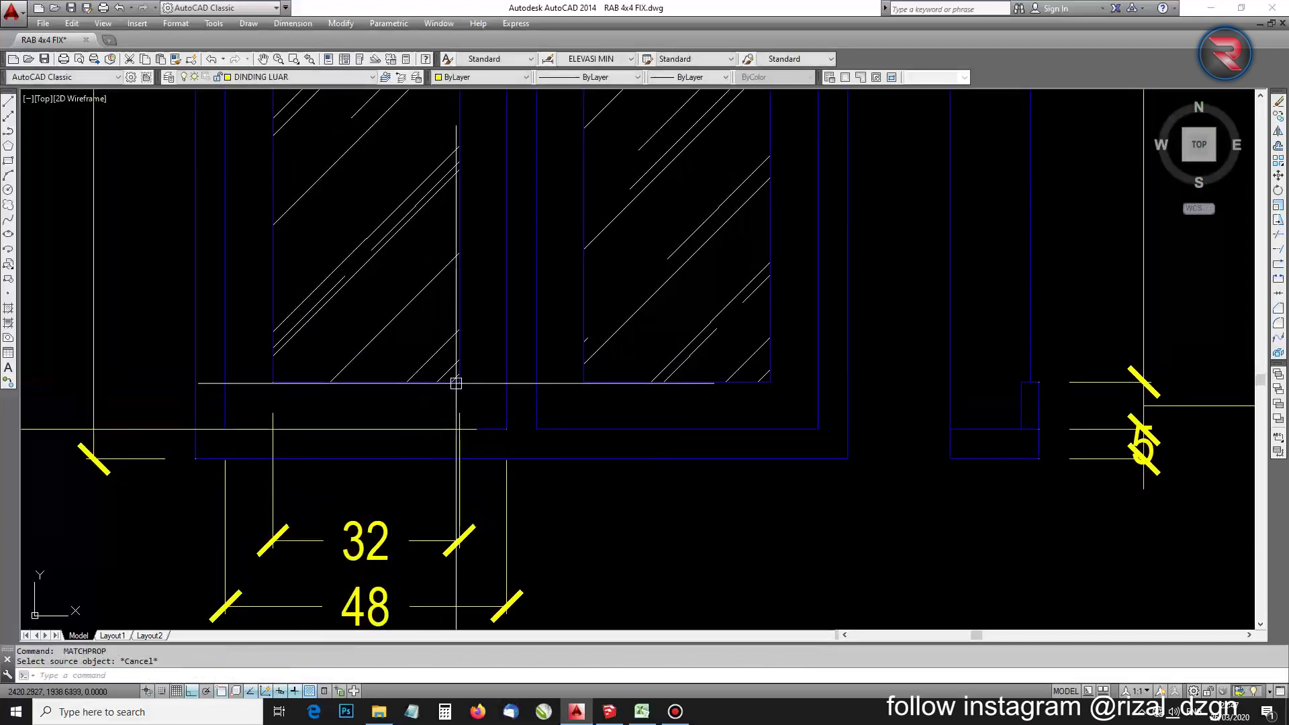
Place a linear dimension for the left pane's glass height between the J1 window elevation and its side section
text(dli)
key(Return)
click(457, 382)
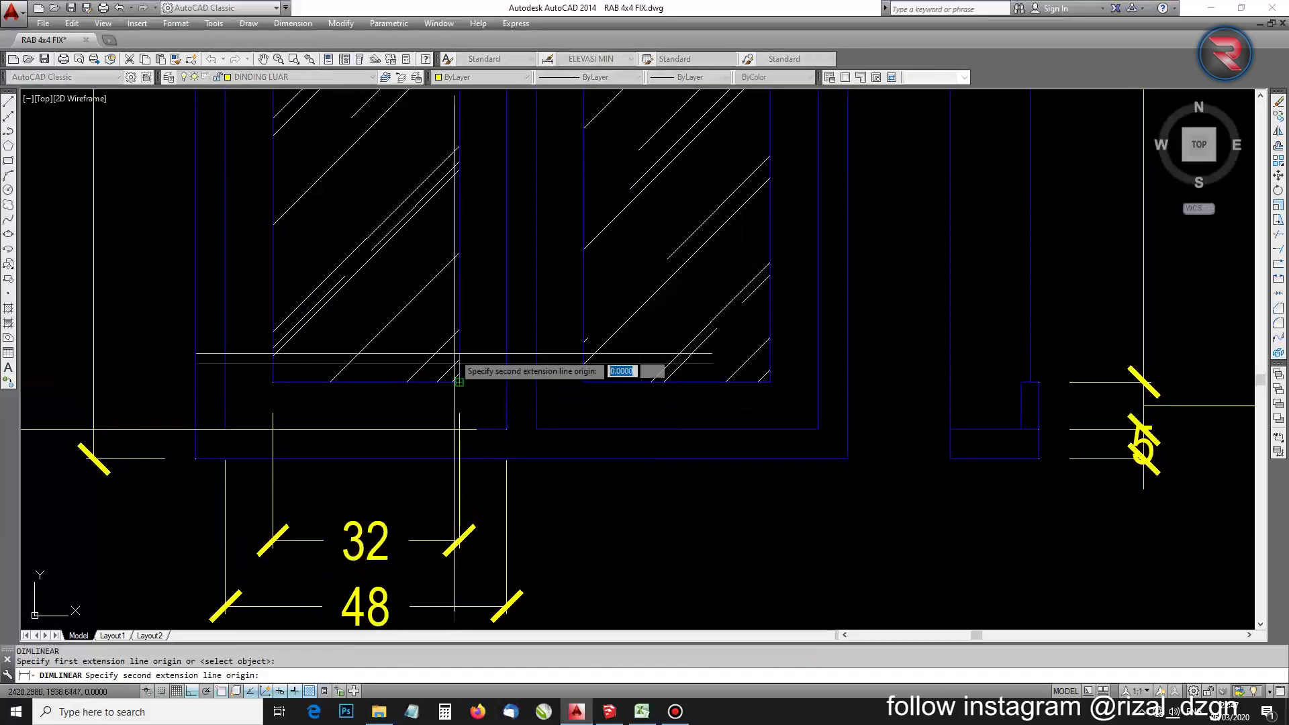
scroll(457, 376, down, 3)
scroll(425, 322, up, 3)
click(425, 324)
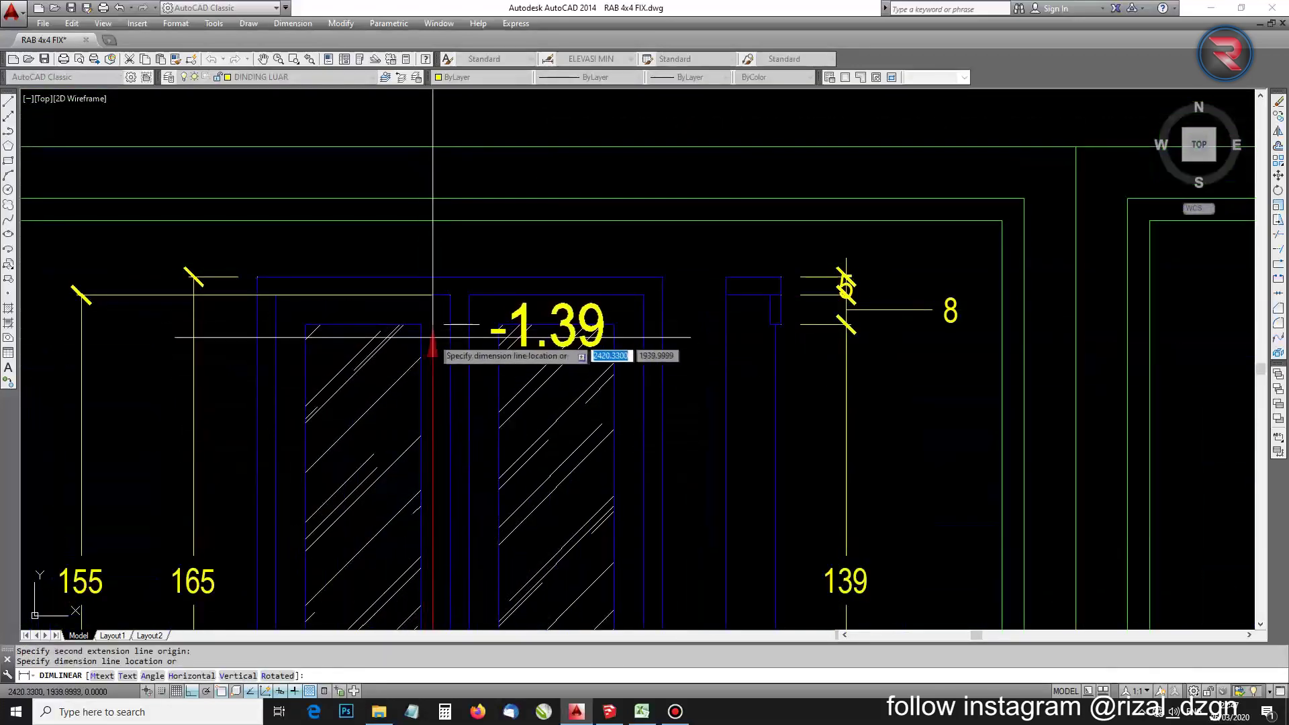
scroll(432, 325, down, 2)
click(541, 351)
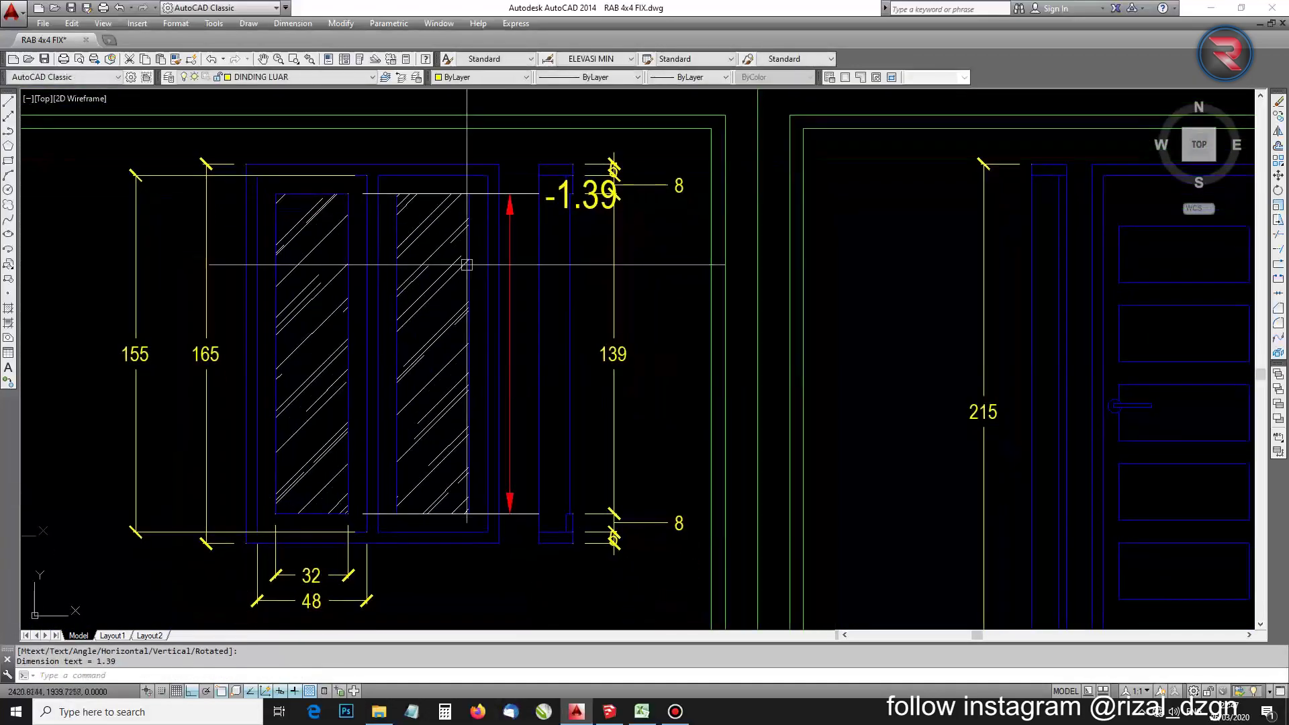
Match the new glass height dimension to the style of the glass width dimension
text(ma)
key(Return)
click(336, 575)
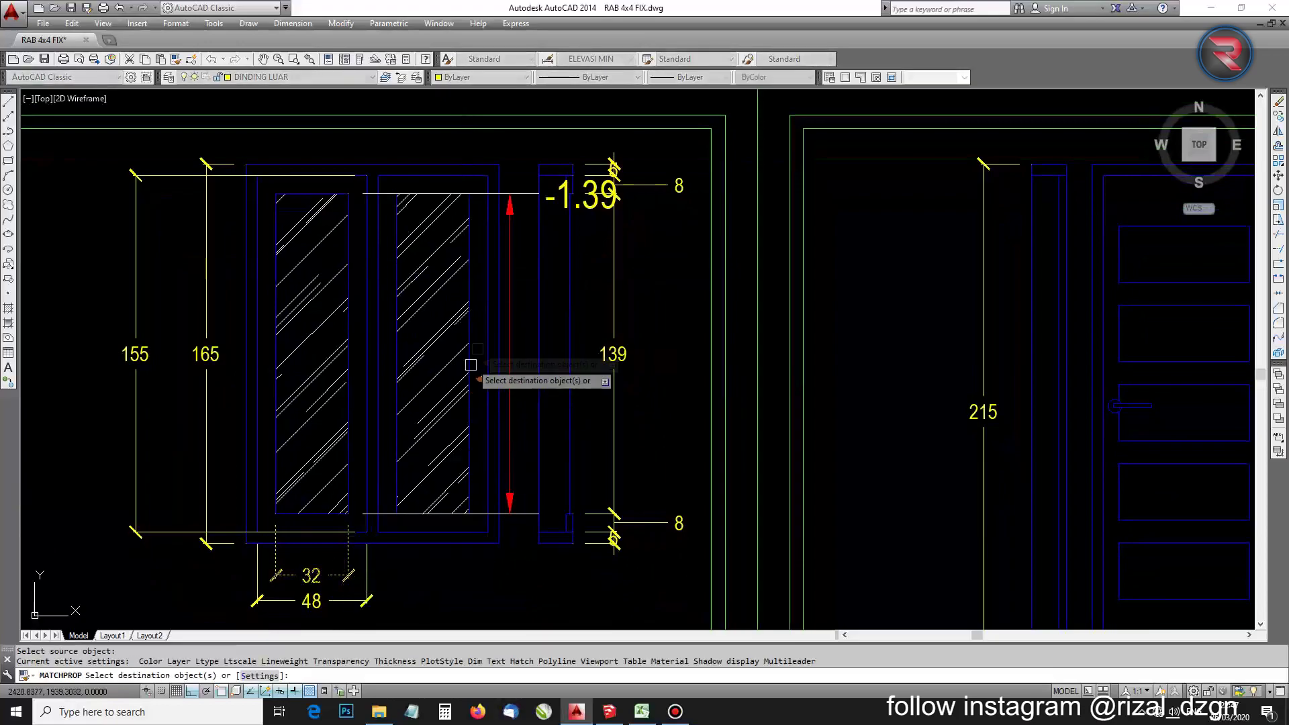
scroll(538, 194, up, 2)
click(515, 214)
scroll(499, 226, down, 4)
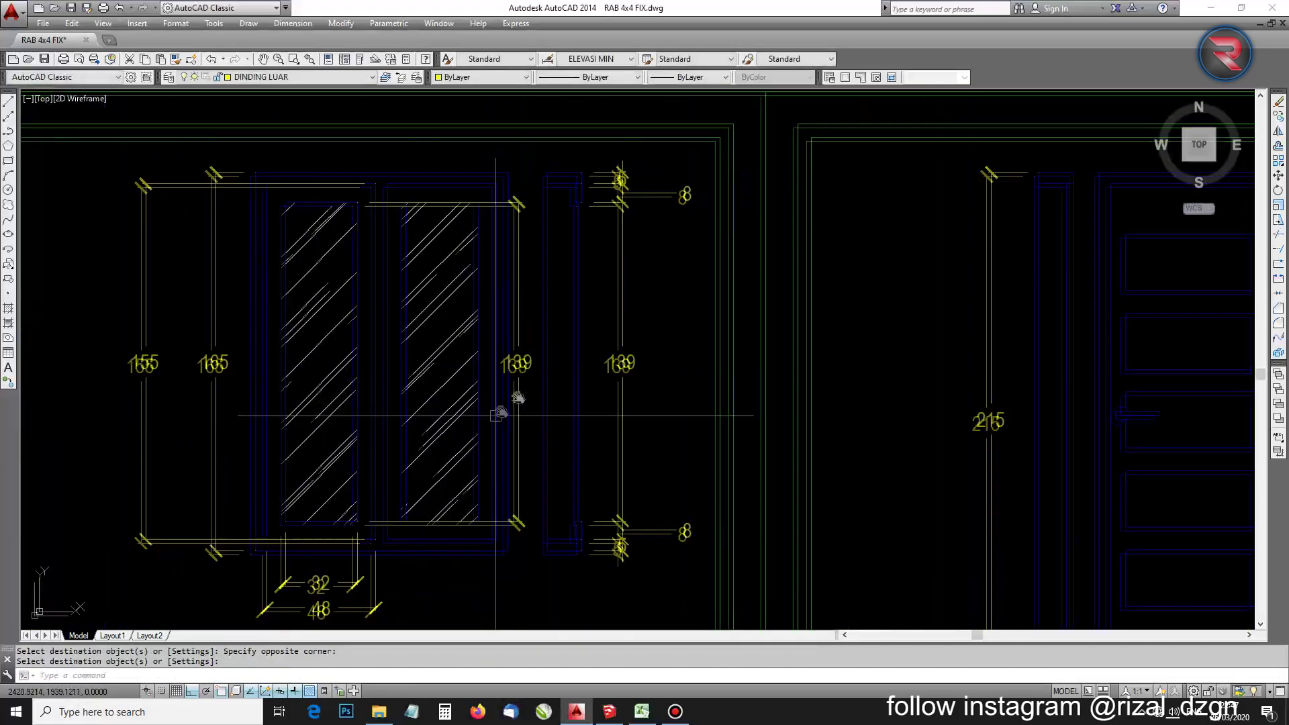
scroll(509, 403, up, 1)
key(Return)
Examine the J1 window's glass pane edges and their height and width dimensions
scroll(461, 300, up, 2)
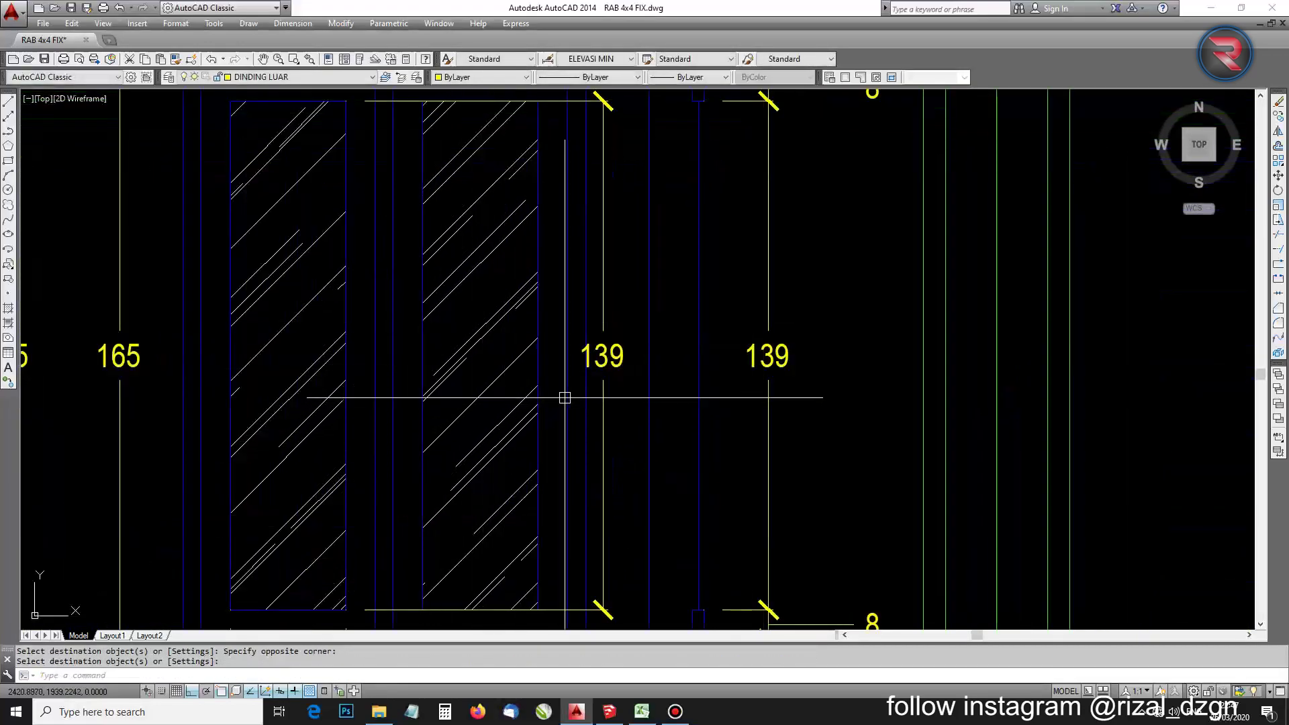
scroll(590, 388, down, 2)
scroll(539, 288, up, 2)
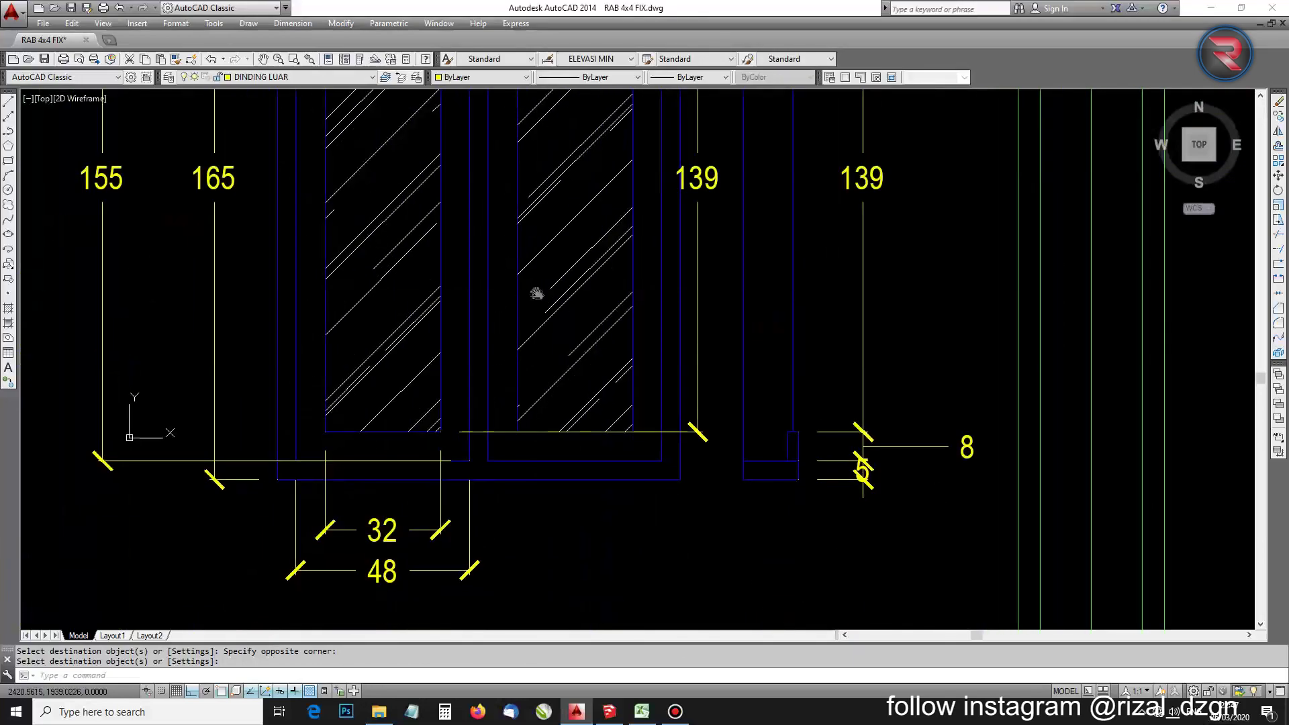
scroll(336, 550, up, 2)
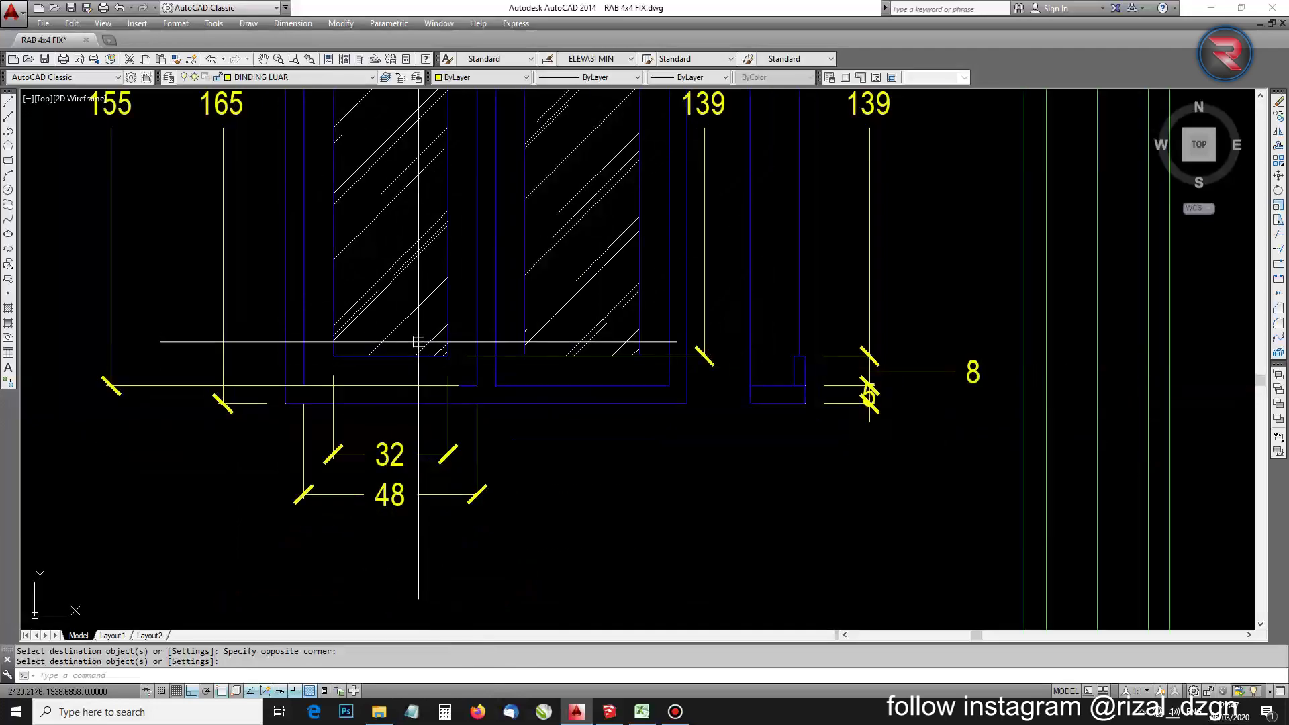
scroll(421, 334, down, 2)
drag(417, 273, 403, 461)
drag(389, 201, 396, 452)
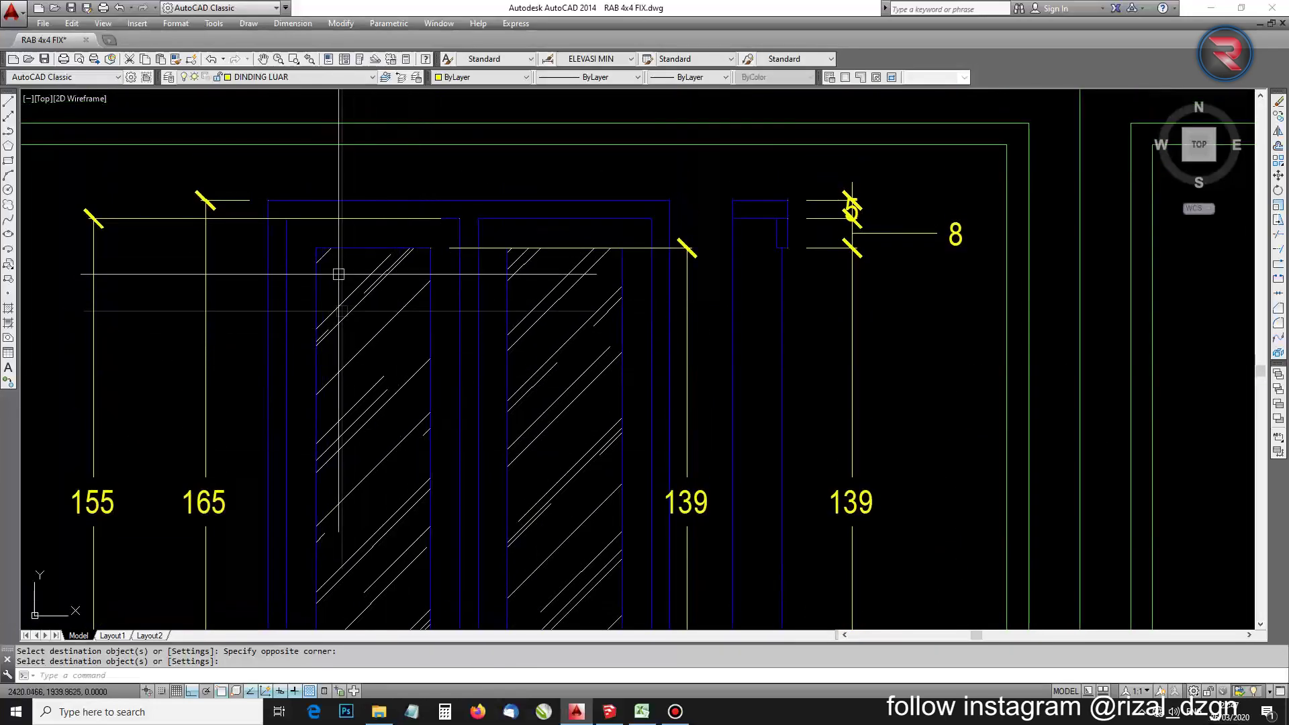
scroll(389, 253, up, 2)
scroll(395, 291, down, 2)
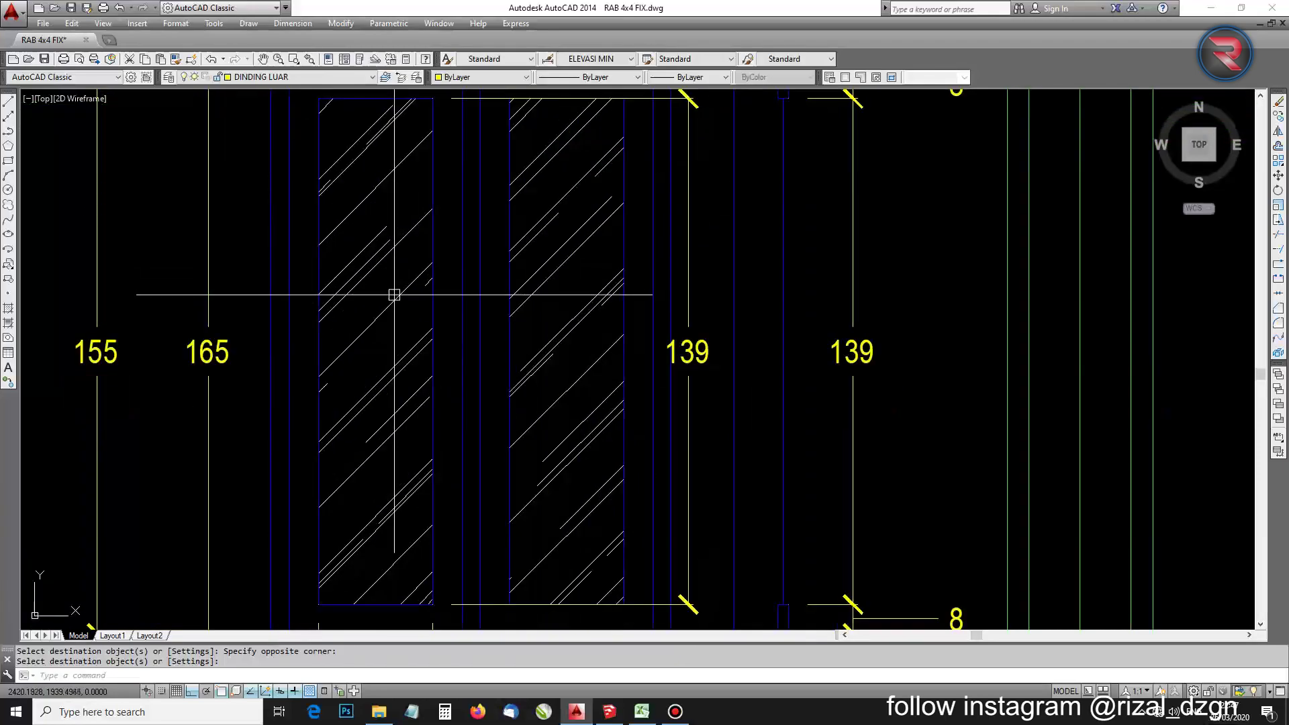
scroll(357, 309, up, 2)
scroll(354, 302, down, 3)
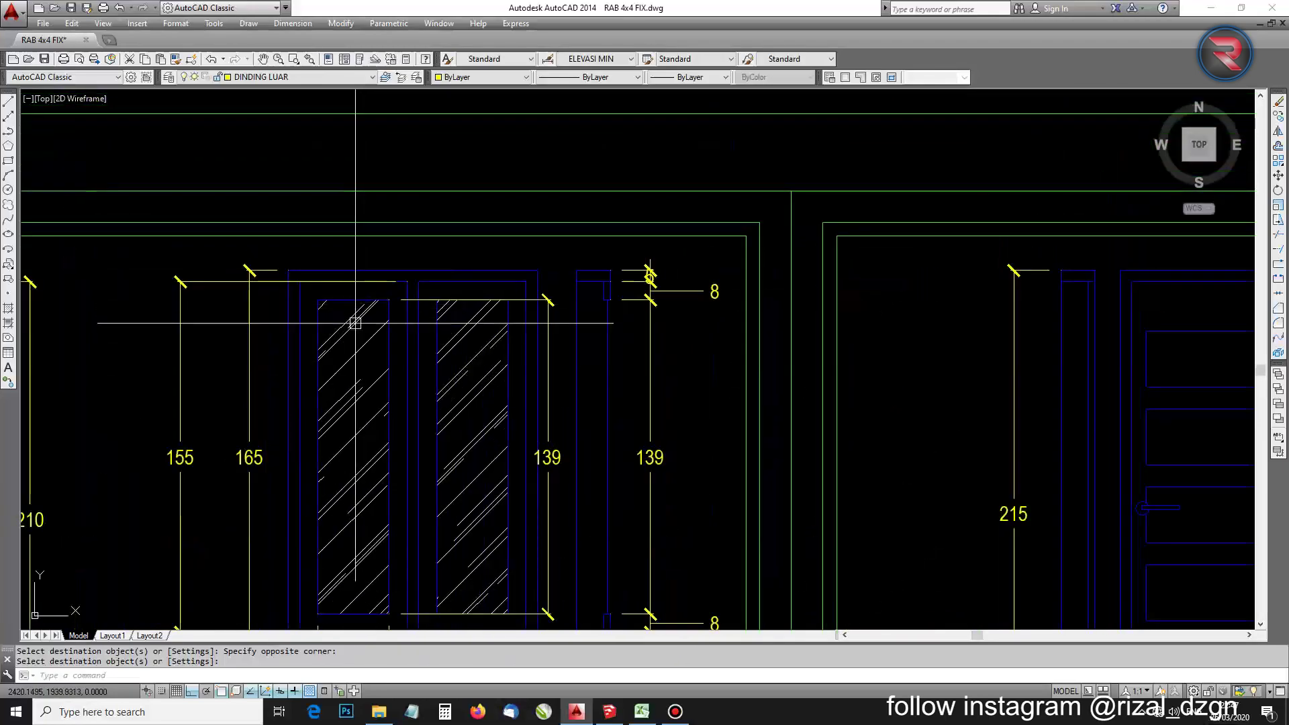
scroll(354, 311, up, 2)
scroll(351, 337, down, 2)
drag(356, 344, 351, 236)
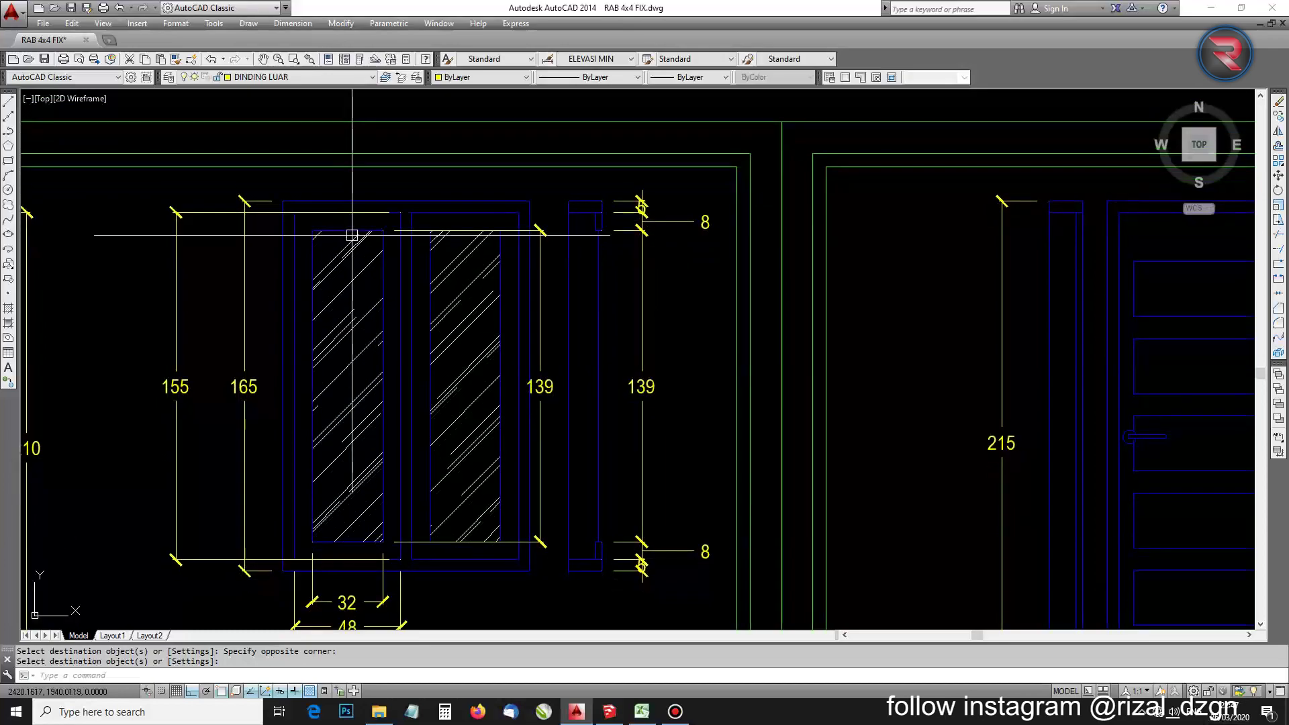
scroll(351, 236, up, 2)
drag(374, 340, 367, 185)
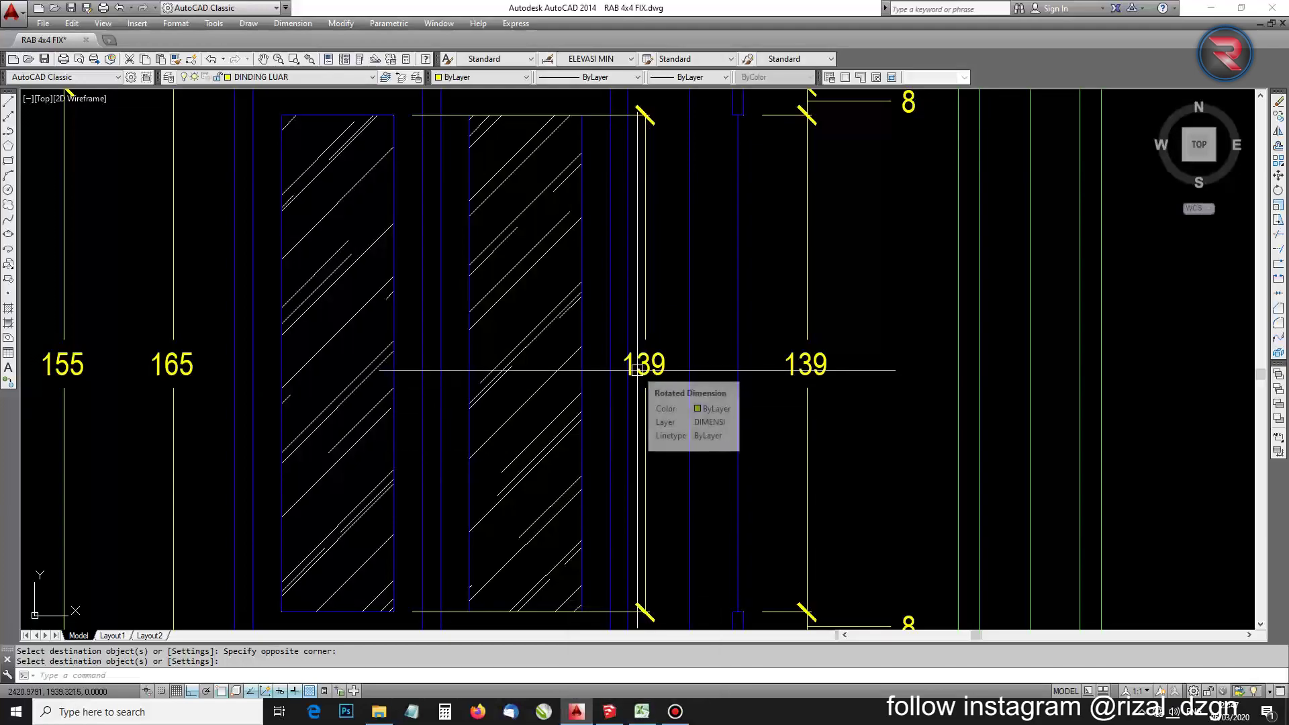
Switch to Excel and enter the glass height 1,41 in C75 for the Kaca tebal 5mm item
click(642, 712)
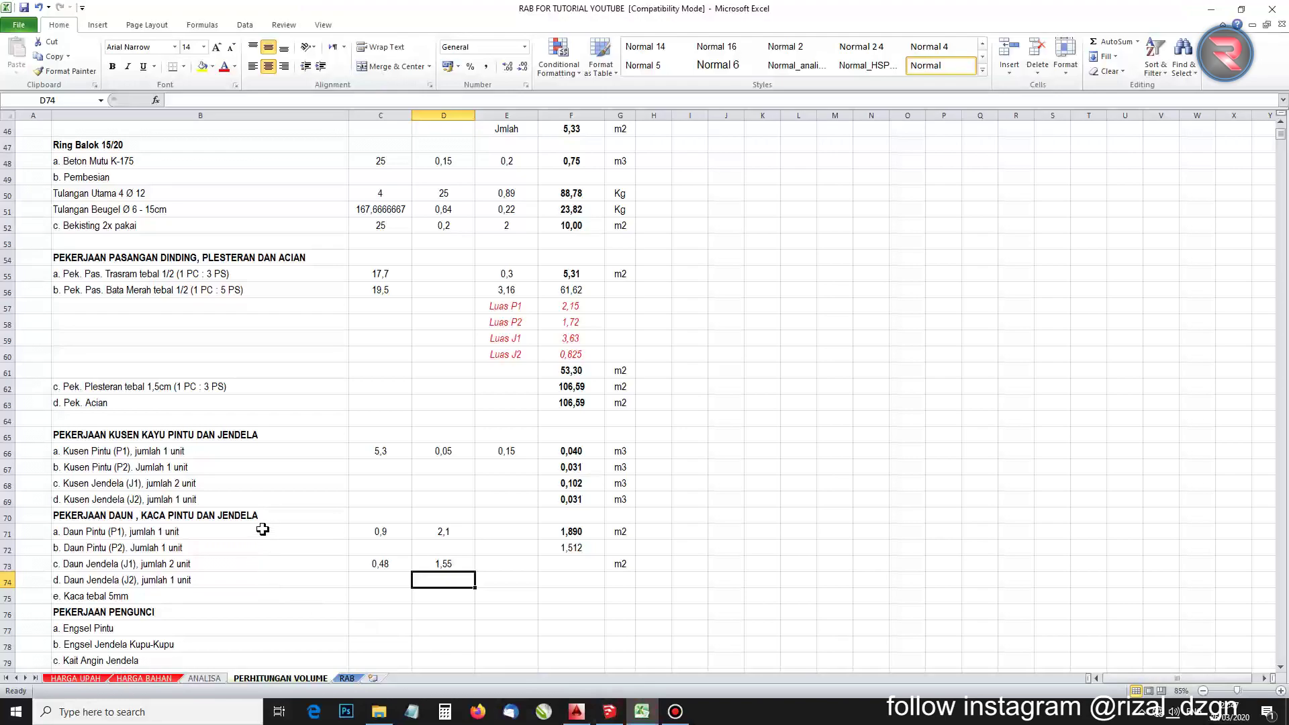
click(110, 596)
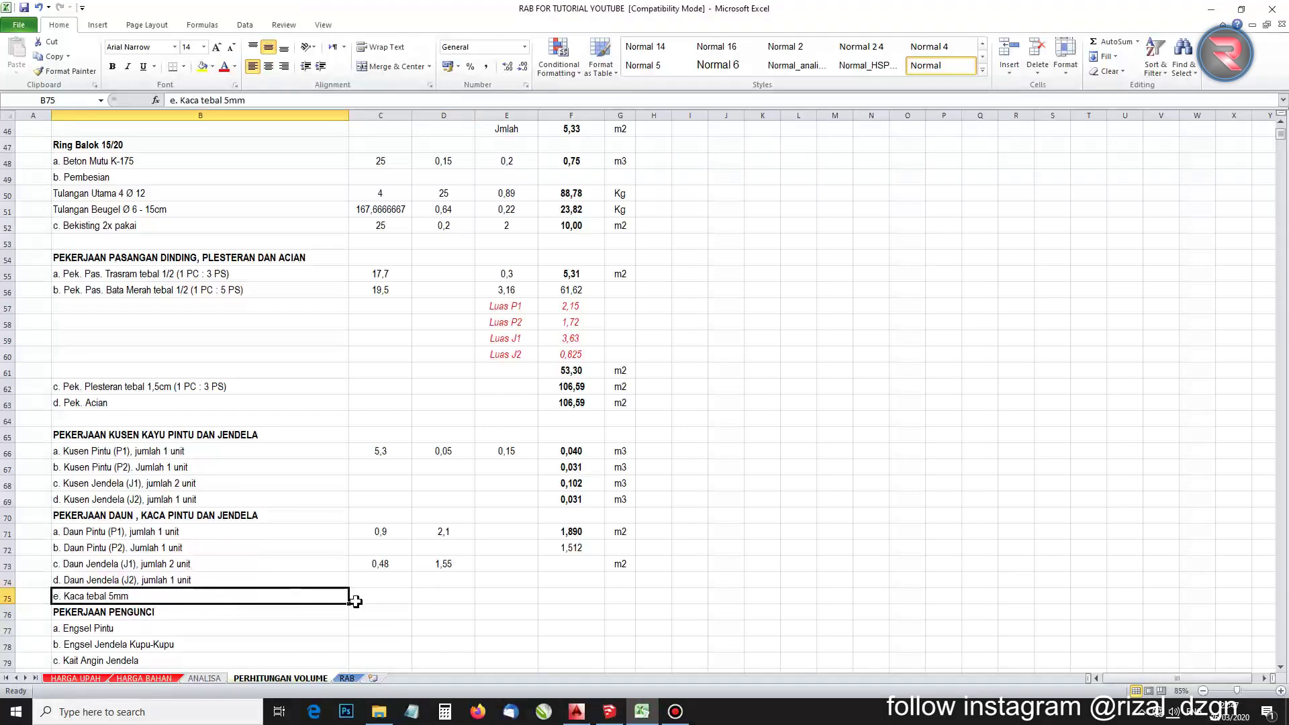
click(396, 593)
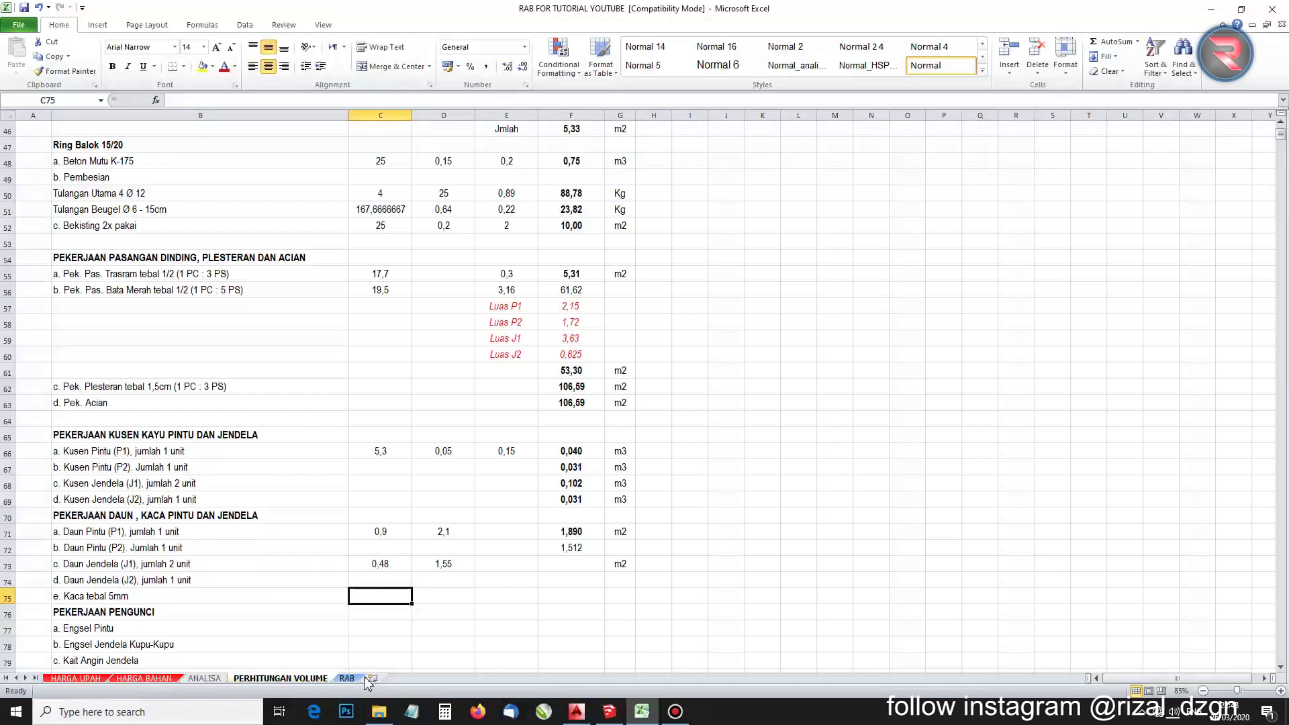
text(1,4)
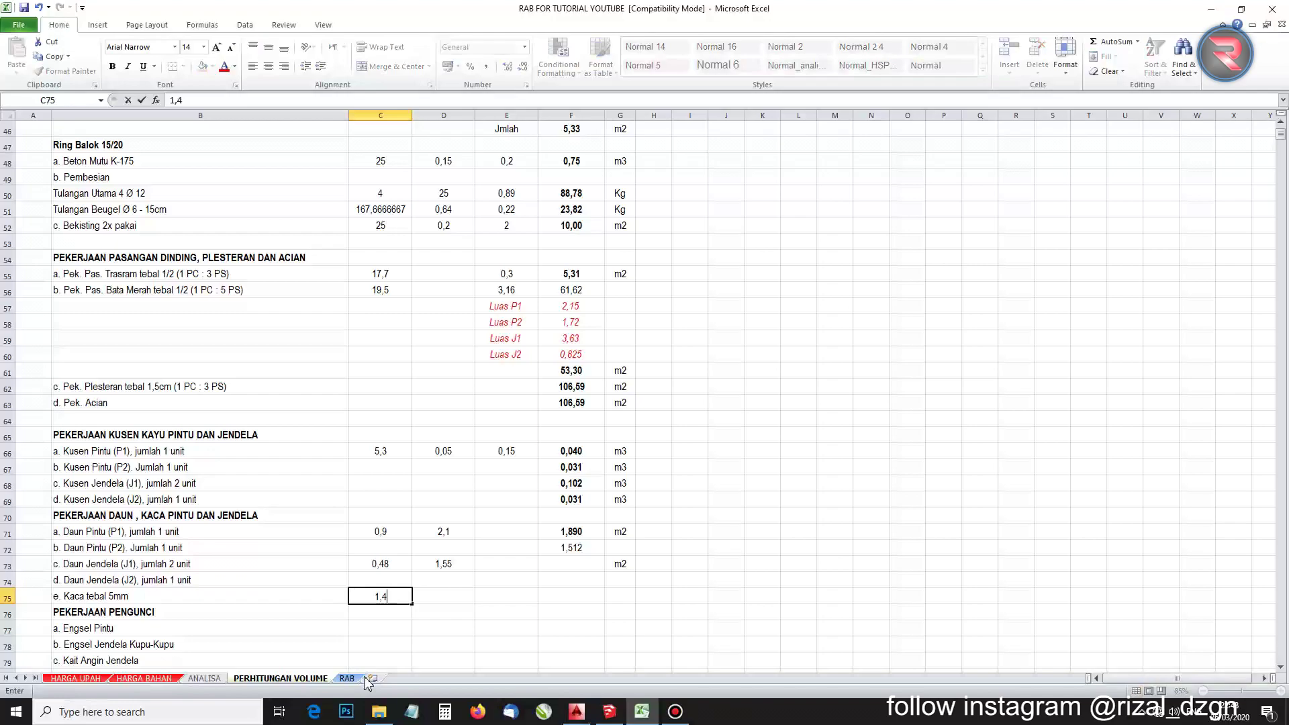
text(1)
key(Return)
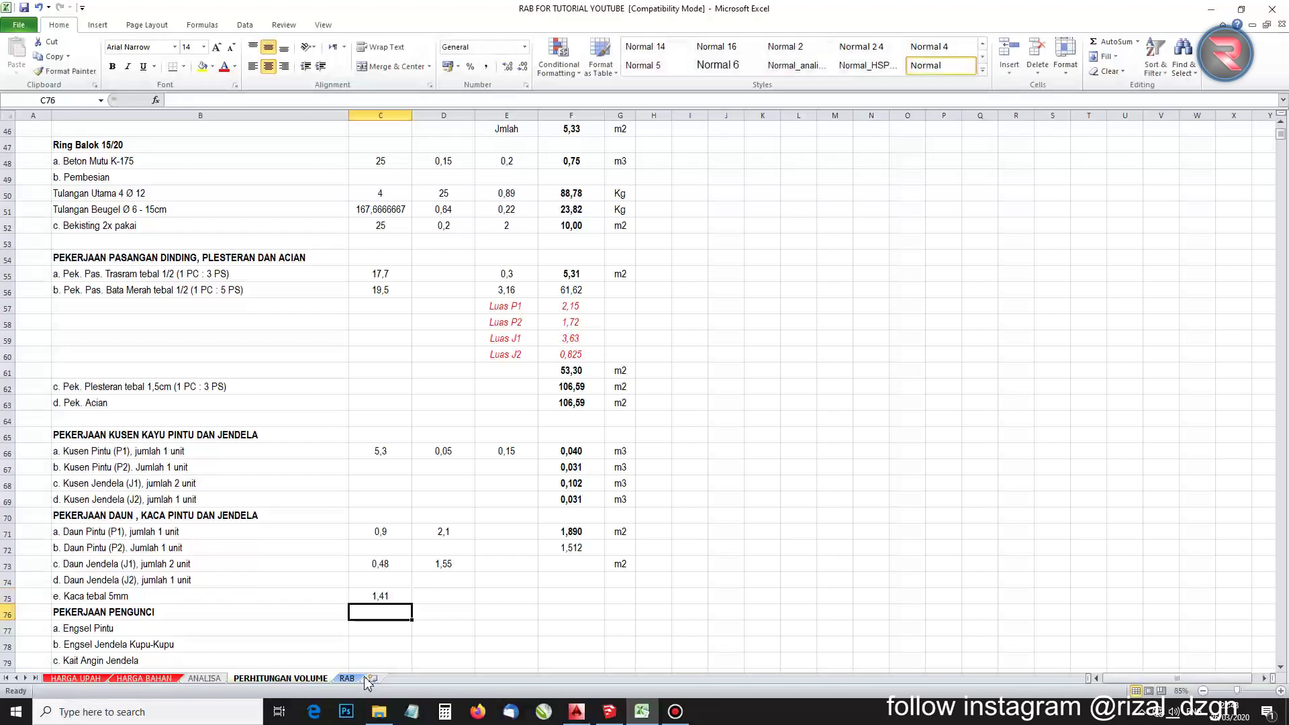
Check the glass pane's width in AutoCAD and enter the glass width 0,34 in Excel cell D75
click(606, 718)
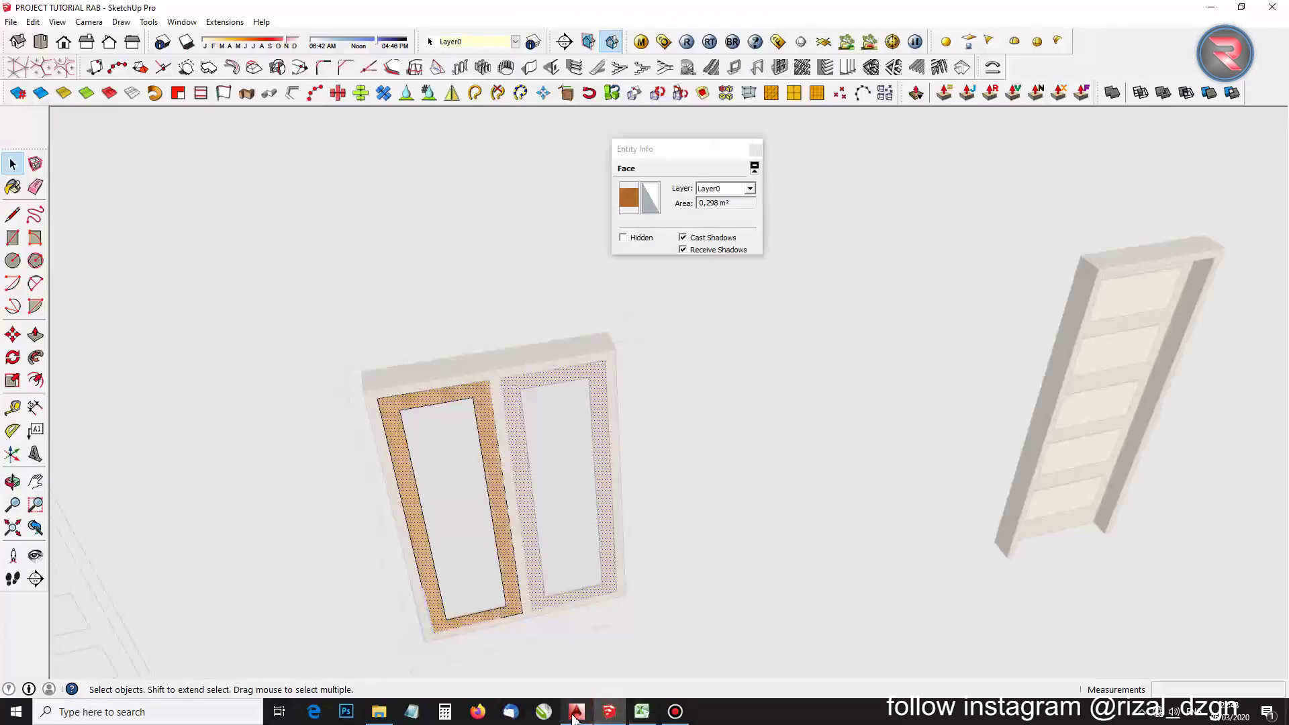
click(575, 713)
scroll(561, 455, down, 2)
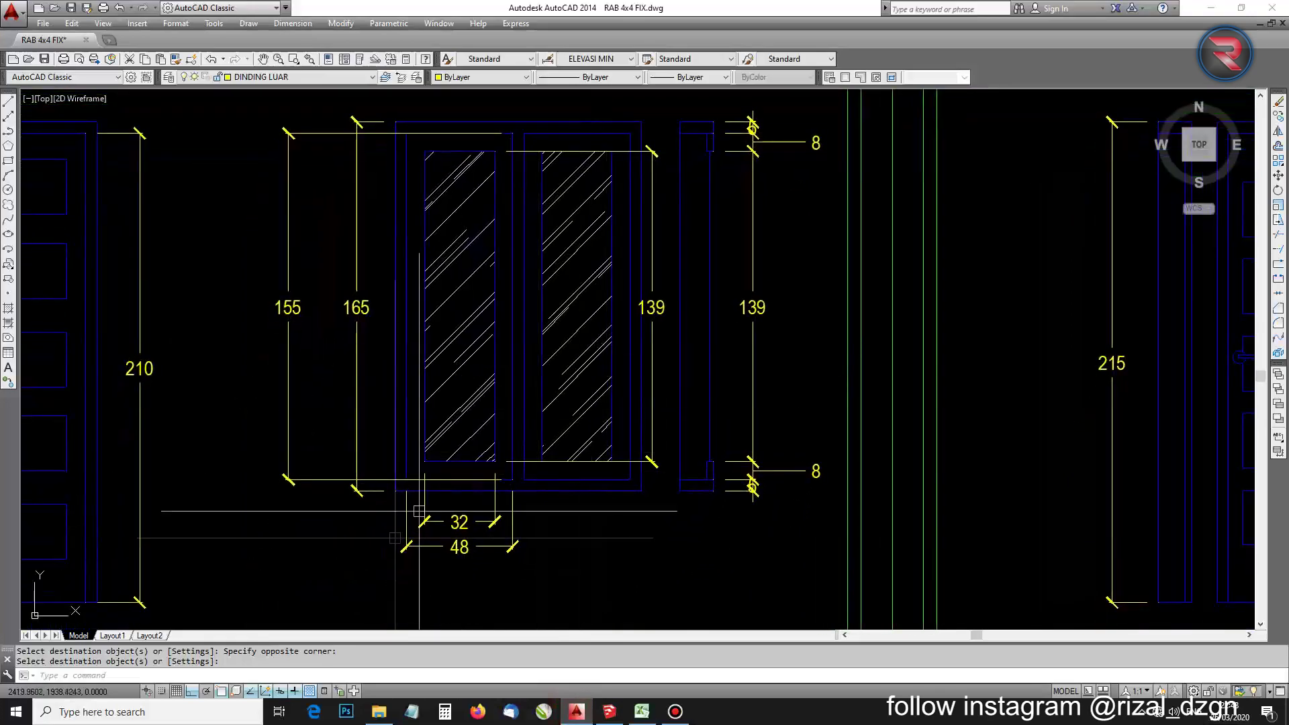
scroll(419, 512, up, 4)
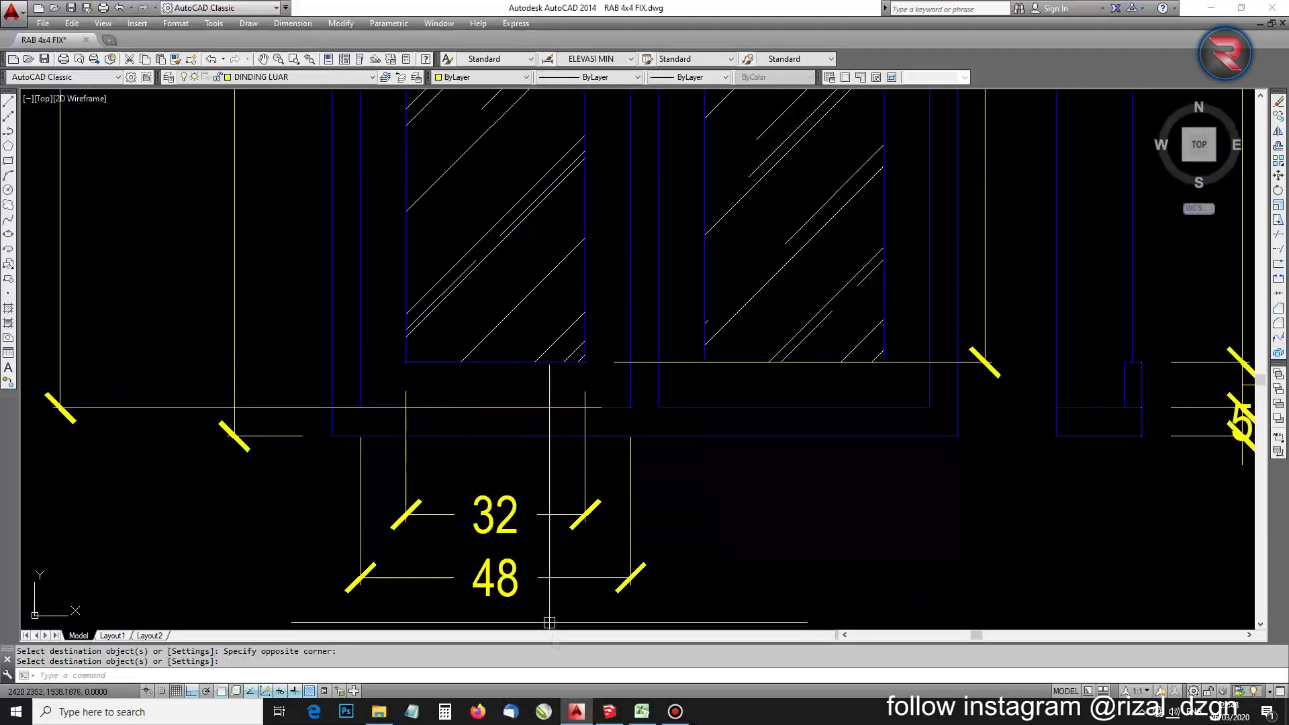
click(640, 714)
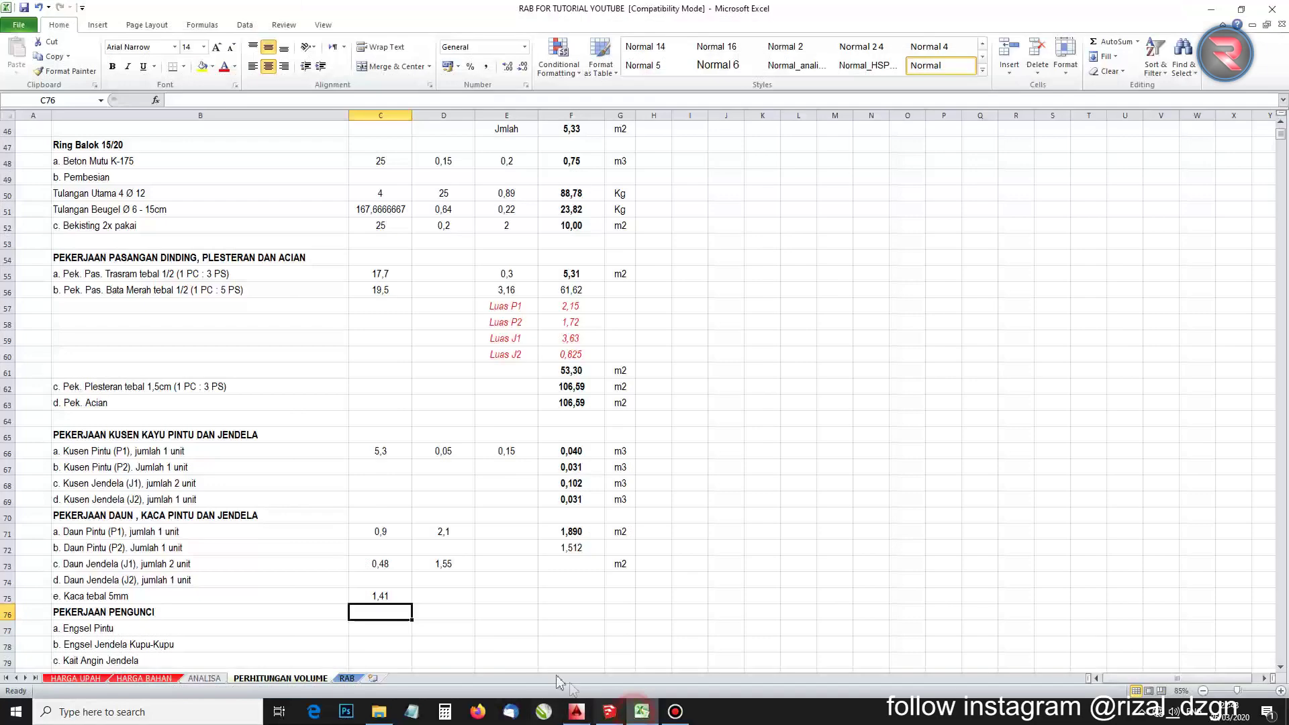
click(429, 602)
text(0,34)
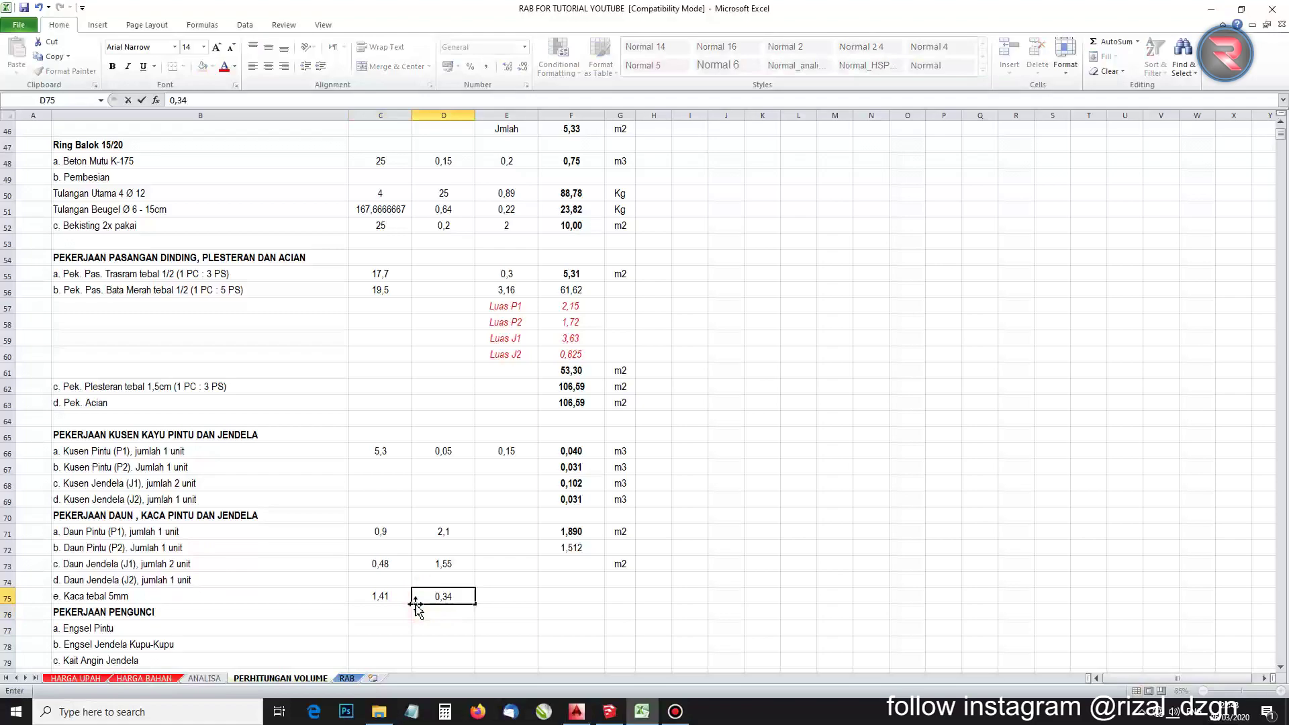
key(Return)
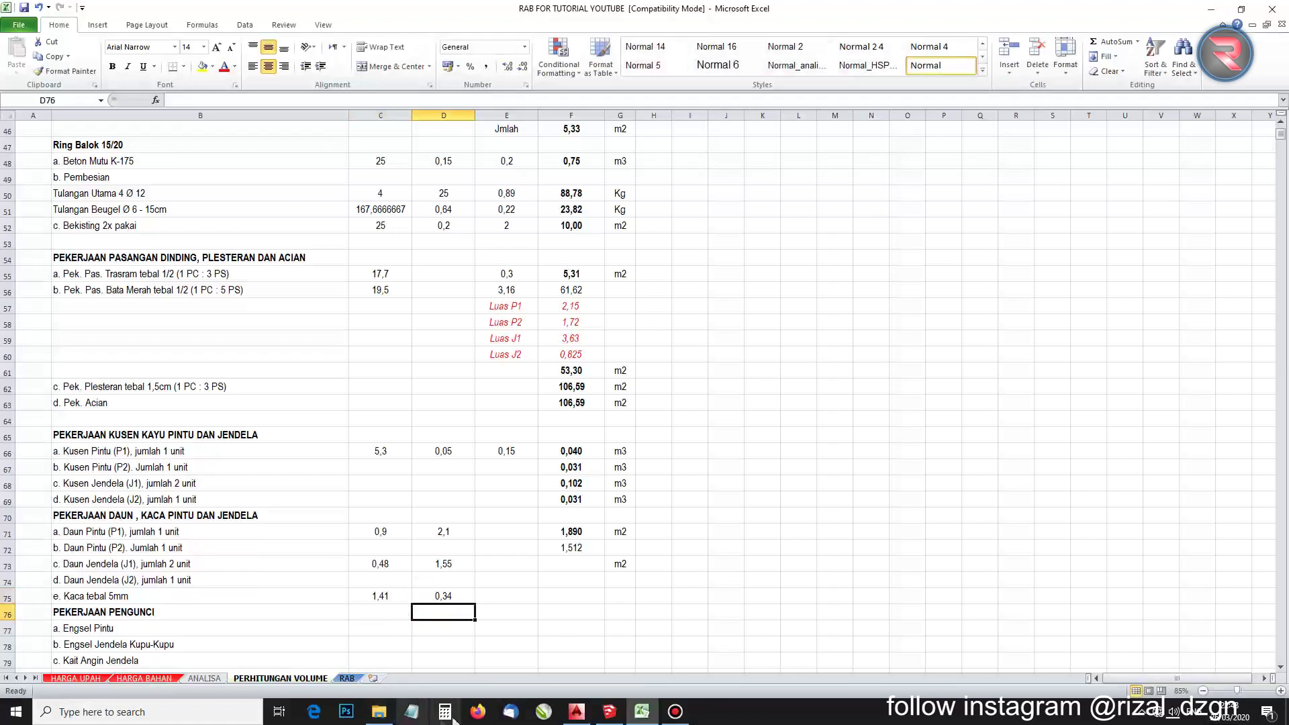
Check the J1 window's glass panes in AutoCAD, and enter the pane count 2 in Excel cell E75
click(578, 712)
scroll(586, 316, down, 3)
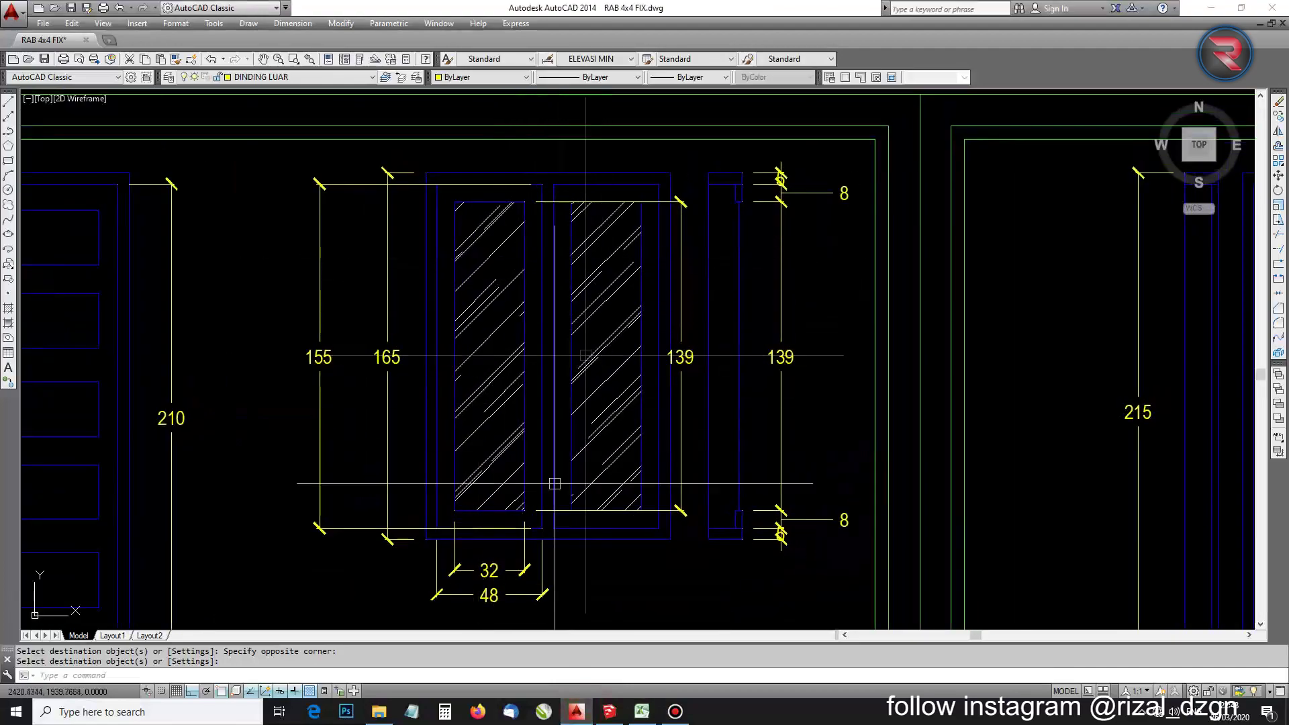
key(alt+Tab)
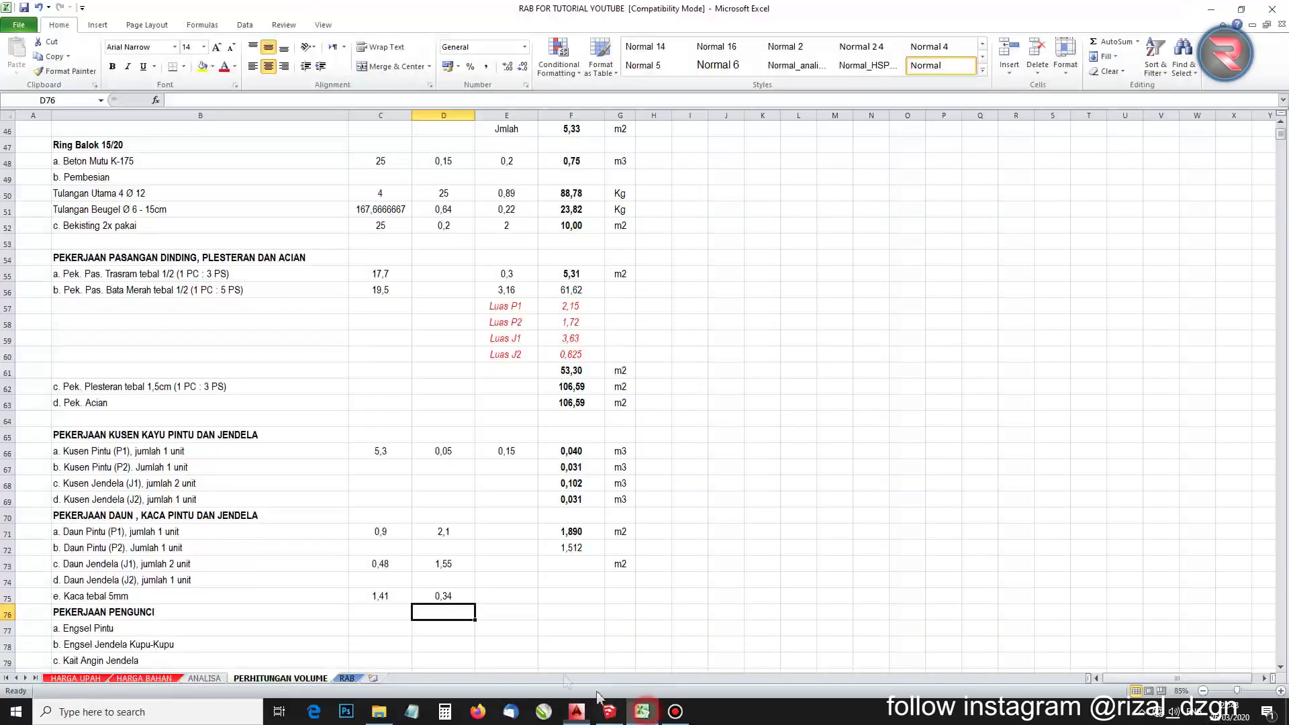
click(507, 596)
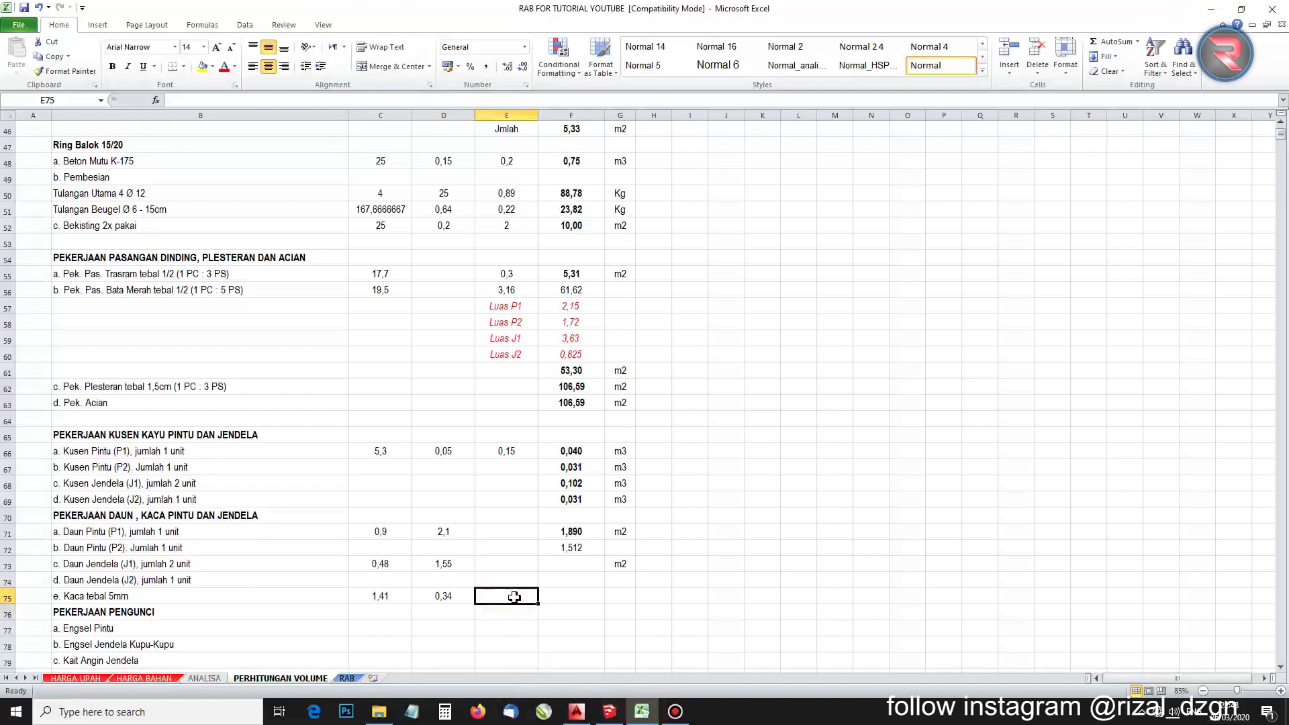
key(Return)
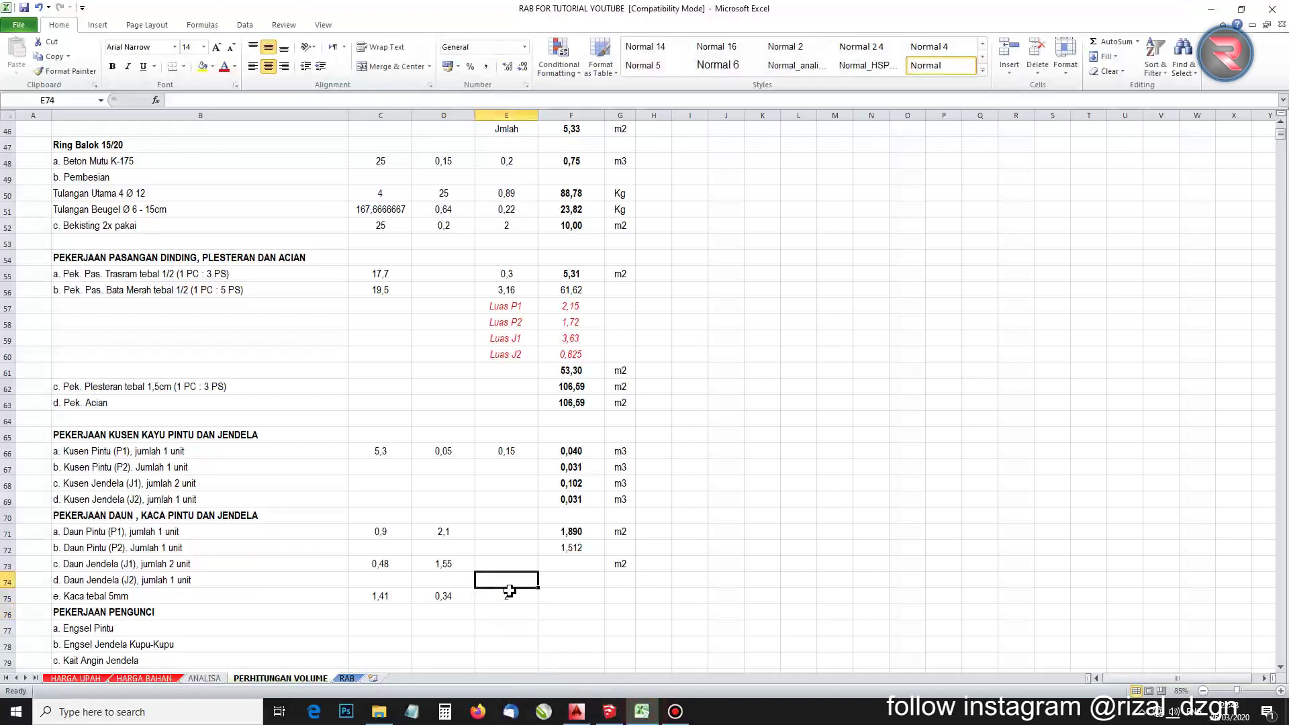
Calculate the Kaca tebal 5mm area in F75 with the formula =C75*D75*E75
key(Return)
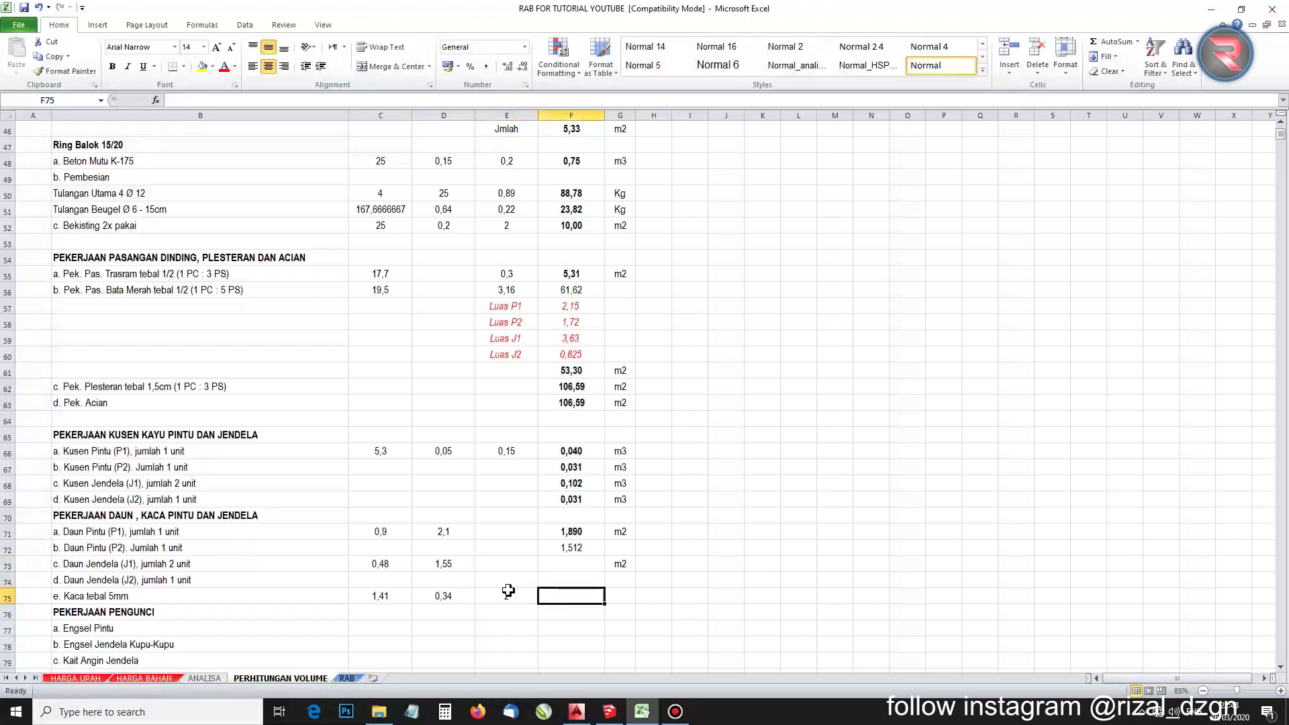
text(=)
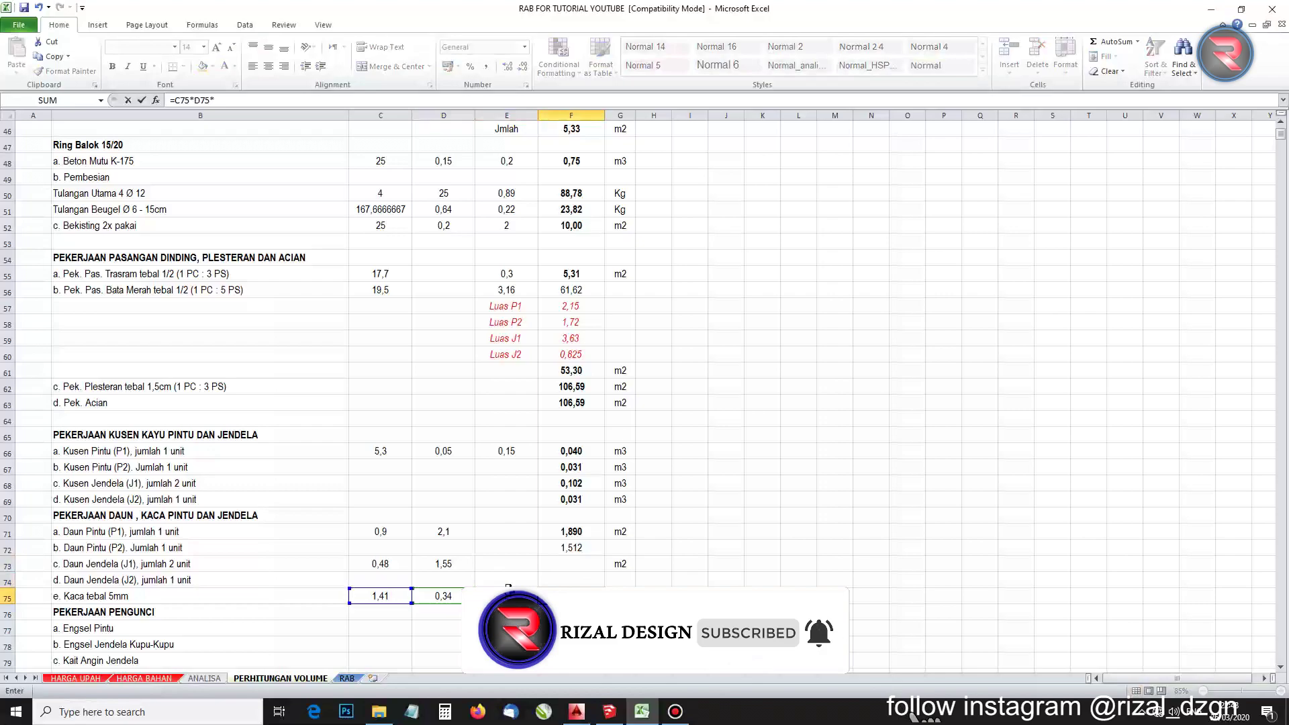
text(*)
click(508, 594)
key(Return)
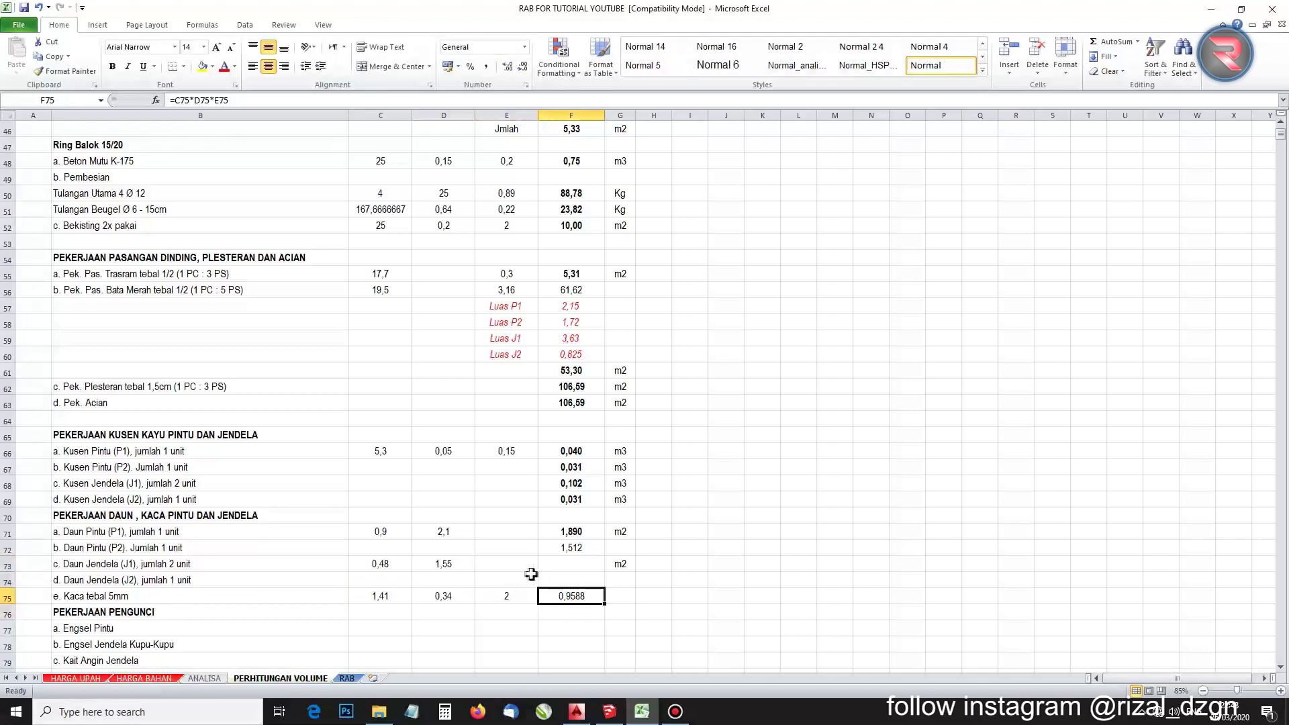
Link E73 of the Daun Jendela (J1) item to the glass area with the formula =F75
click(517, 569)
text(=)
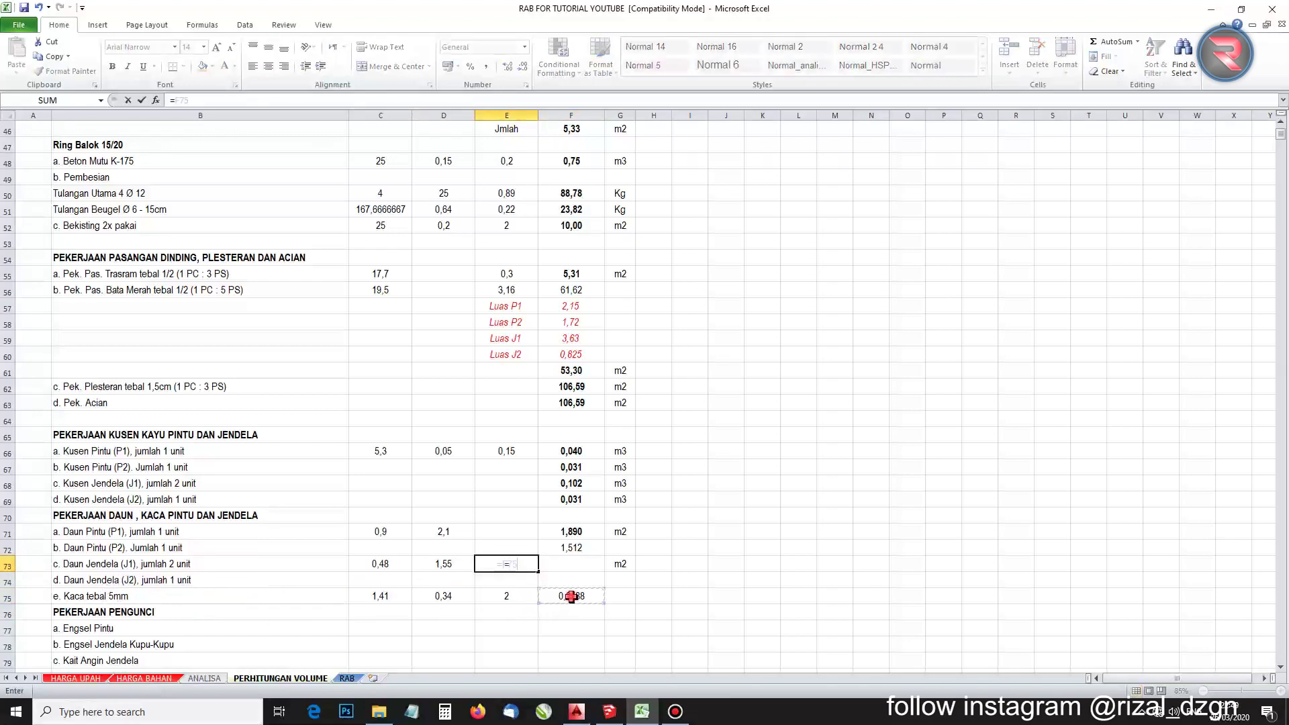
key(Return)
Calculate the net J1 window leaf area in F73 with the formula =((C73*D73)*2)-E73
click(571, 571)
text(=)
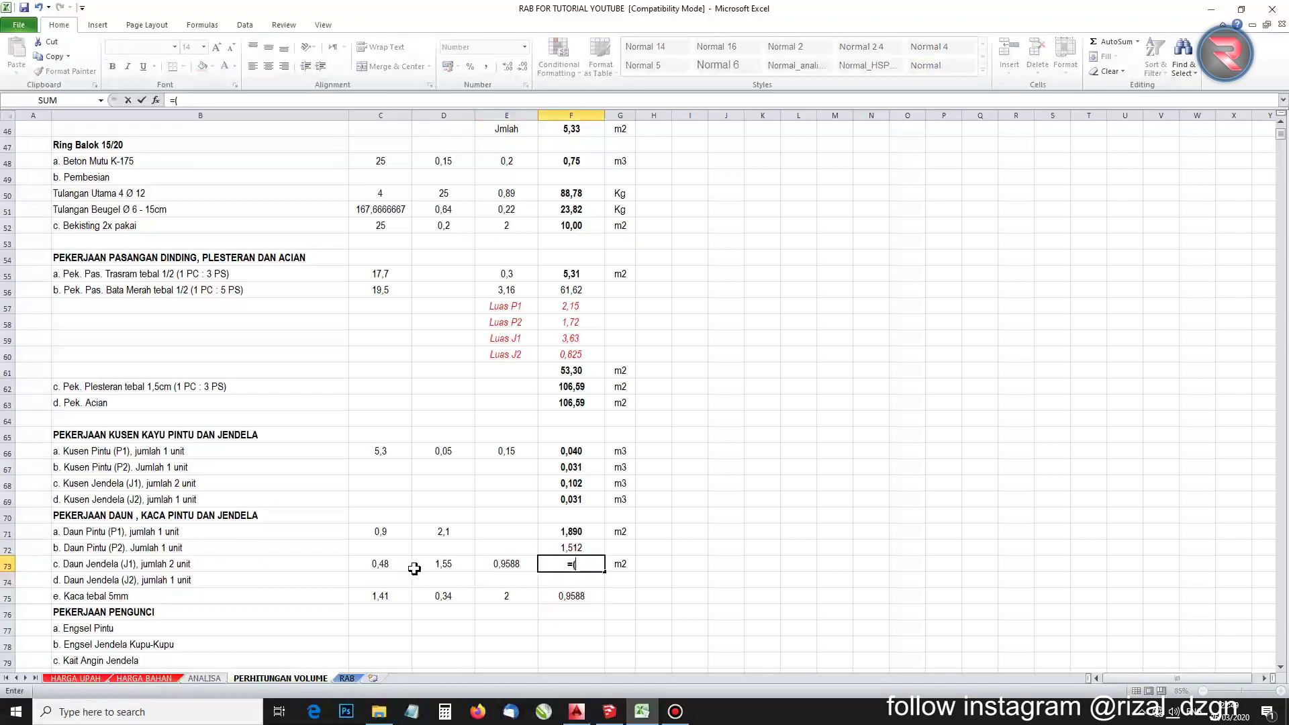
text((()
click(376, 564)
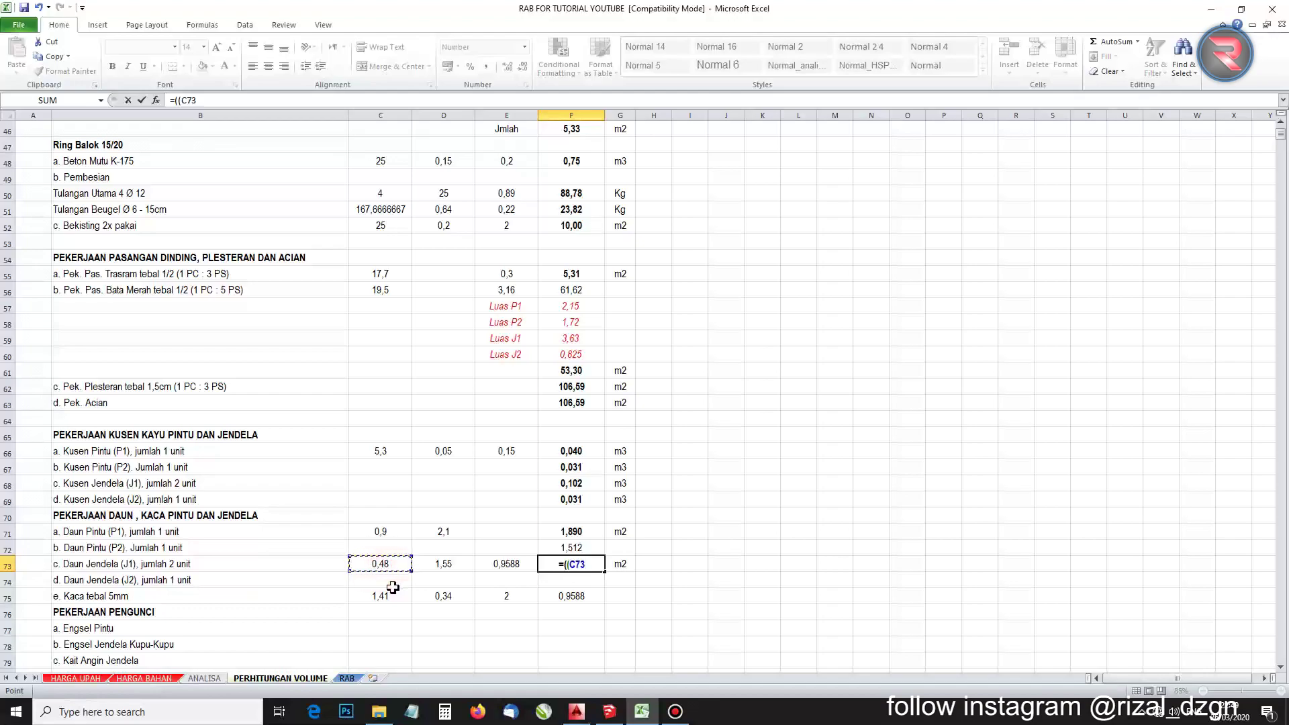
text(*)
click(428, 564)
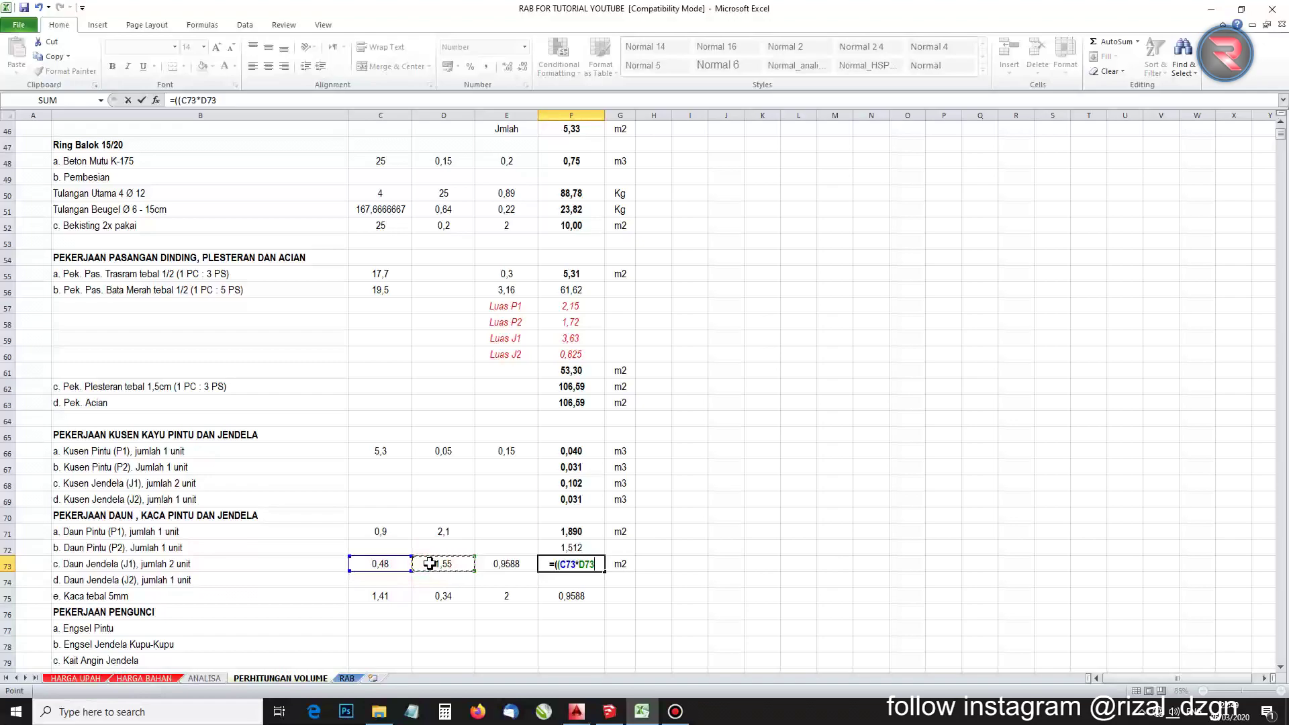
text()*)
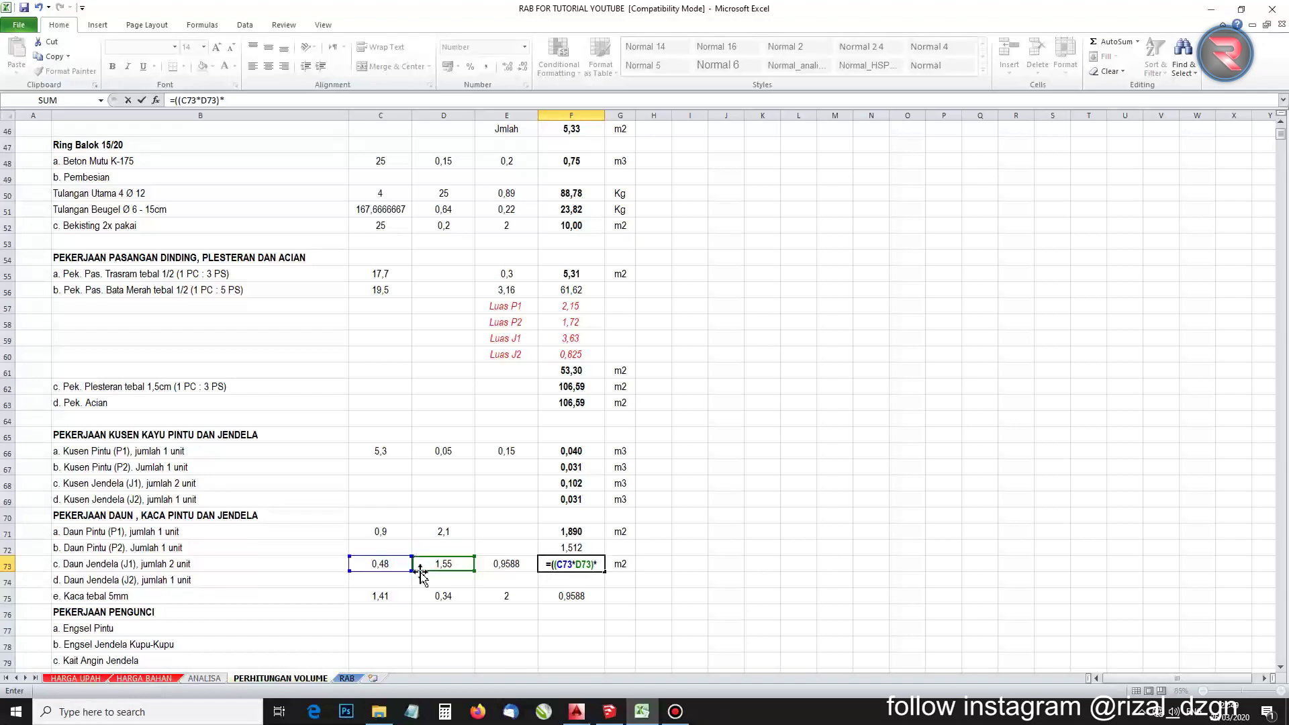
text(2)-)
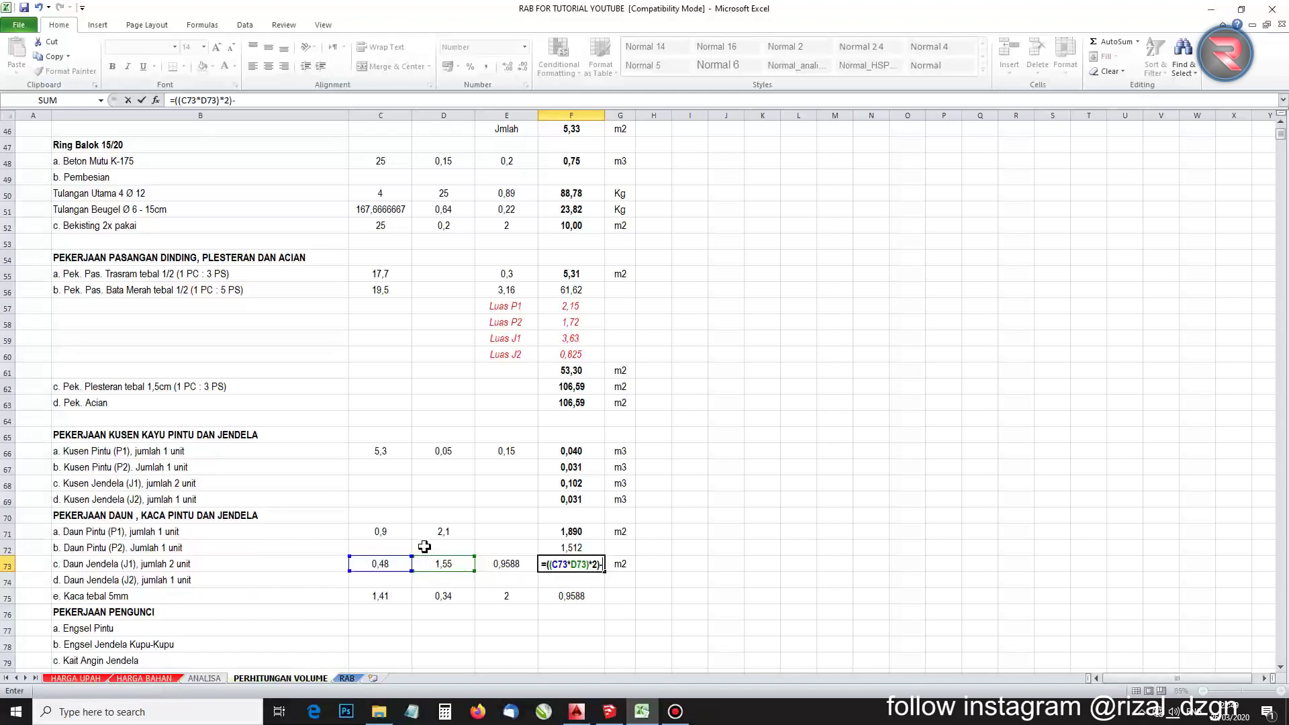
click(505, 566)
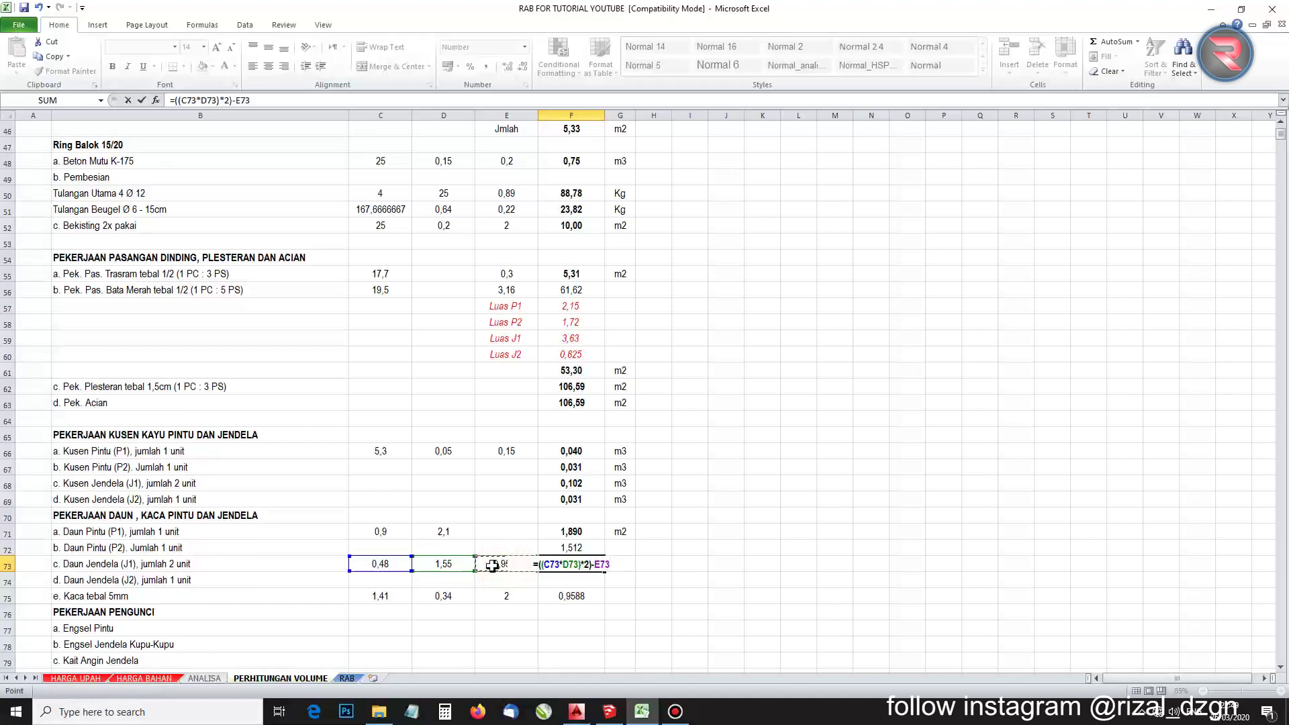
key(Return)
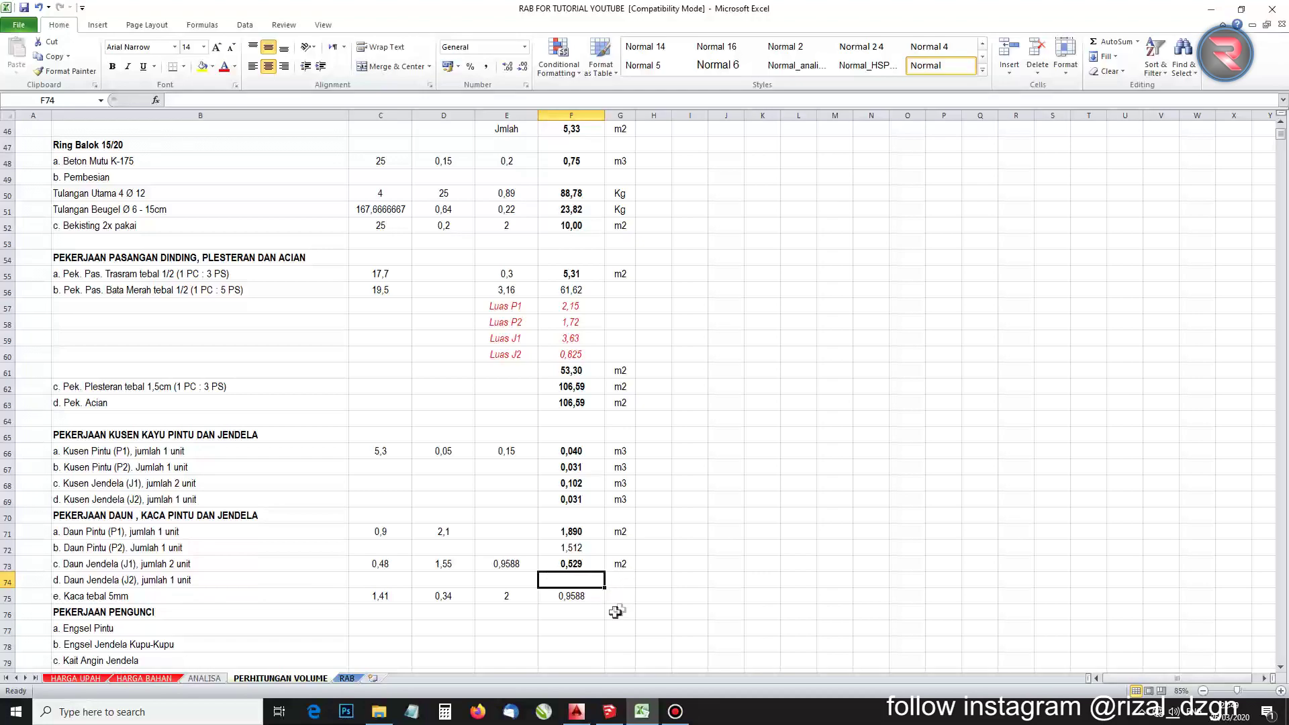
Review the glass height, width and area cells of the Kaca tebal 5mm row
click(374, 594)
click(437, 594)
click(446, 621)
click(456, 600)
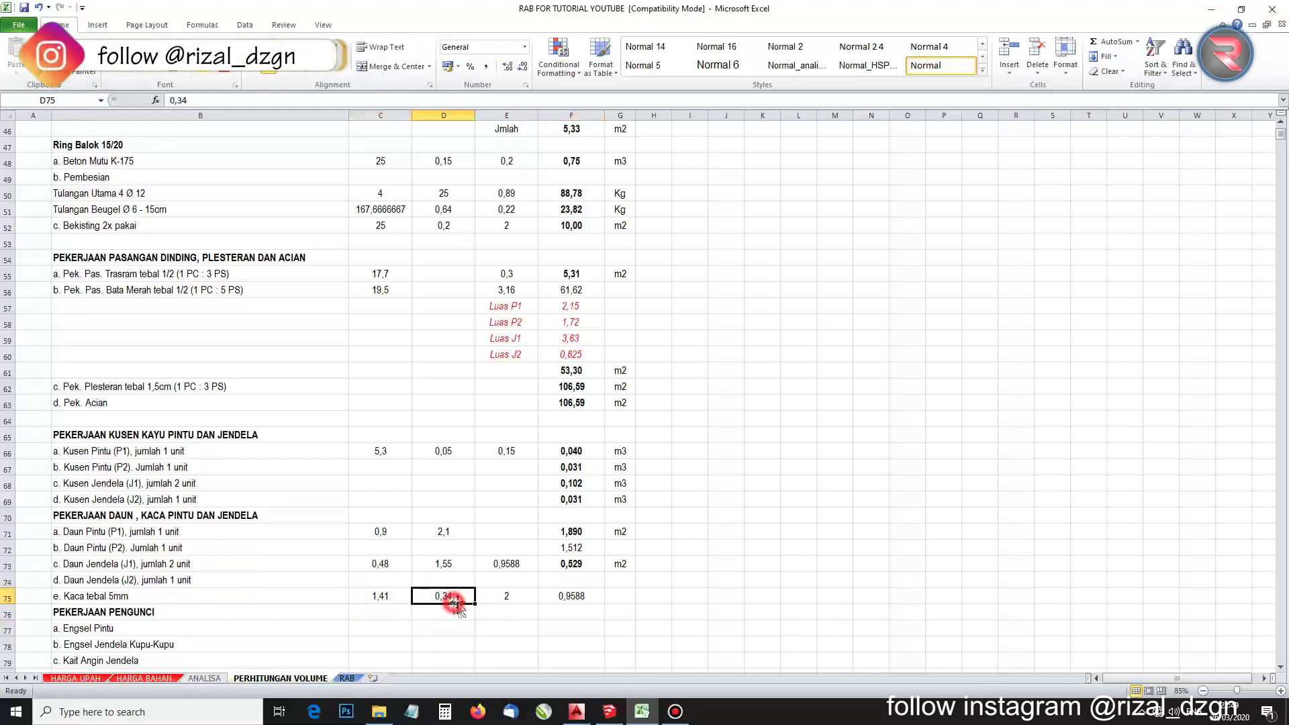
click(571, 600)
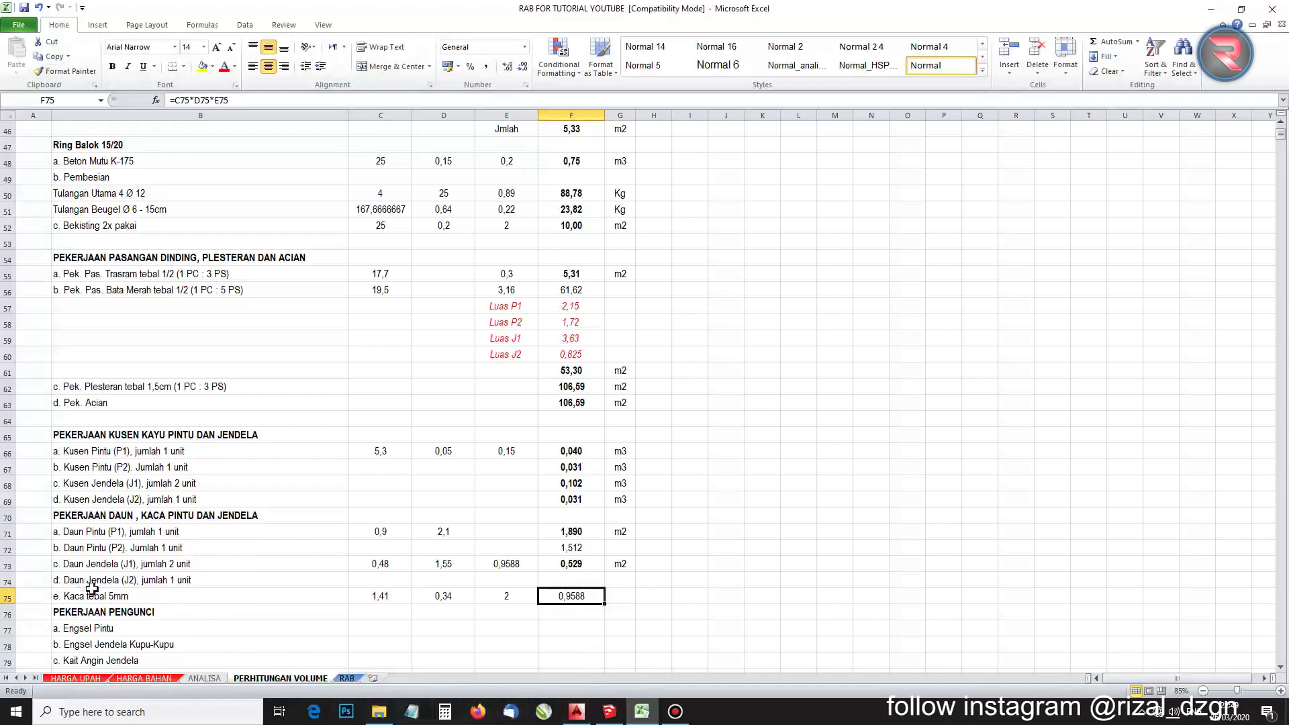
Switch to SketchUp, hide the J1 window's leaf frame group and open the glass pane group for editing
click(609, 711)
scroll(529, 461, up, 5)
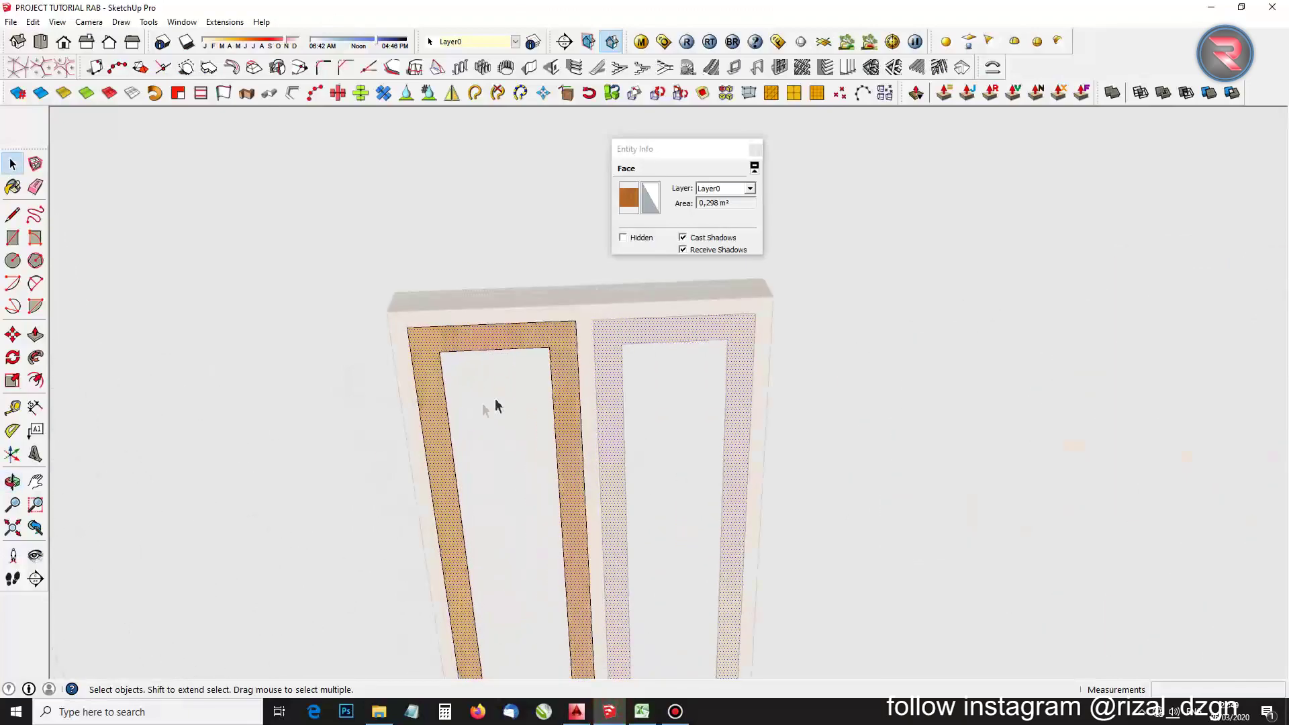
scroll(490, 389, up, 3)
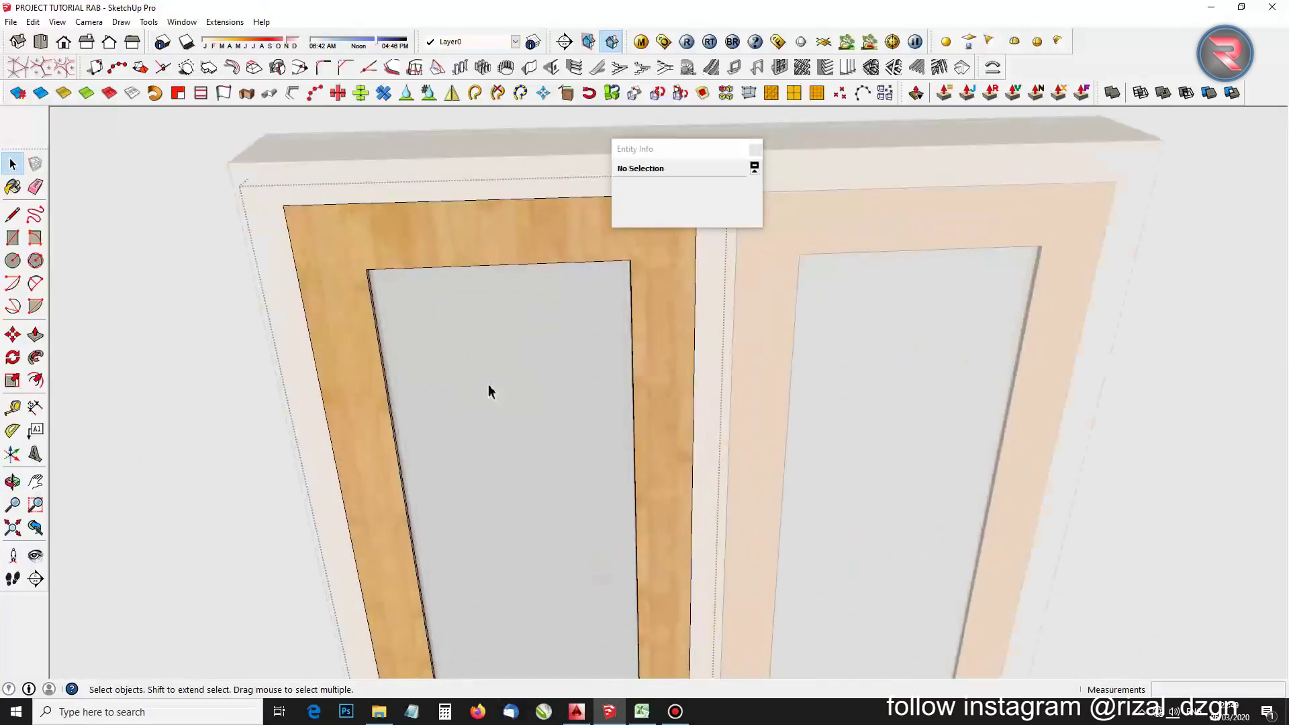
click(488, 383)
scroll(488, 376, down, 3)
right_click(481, 264)
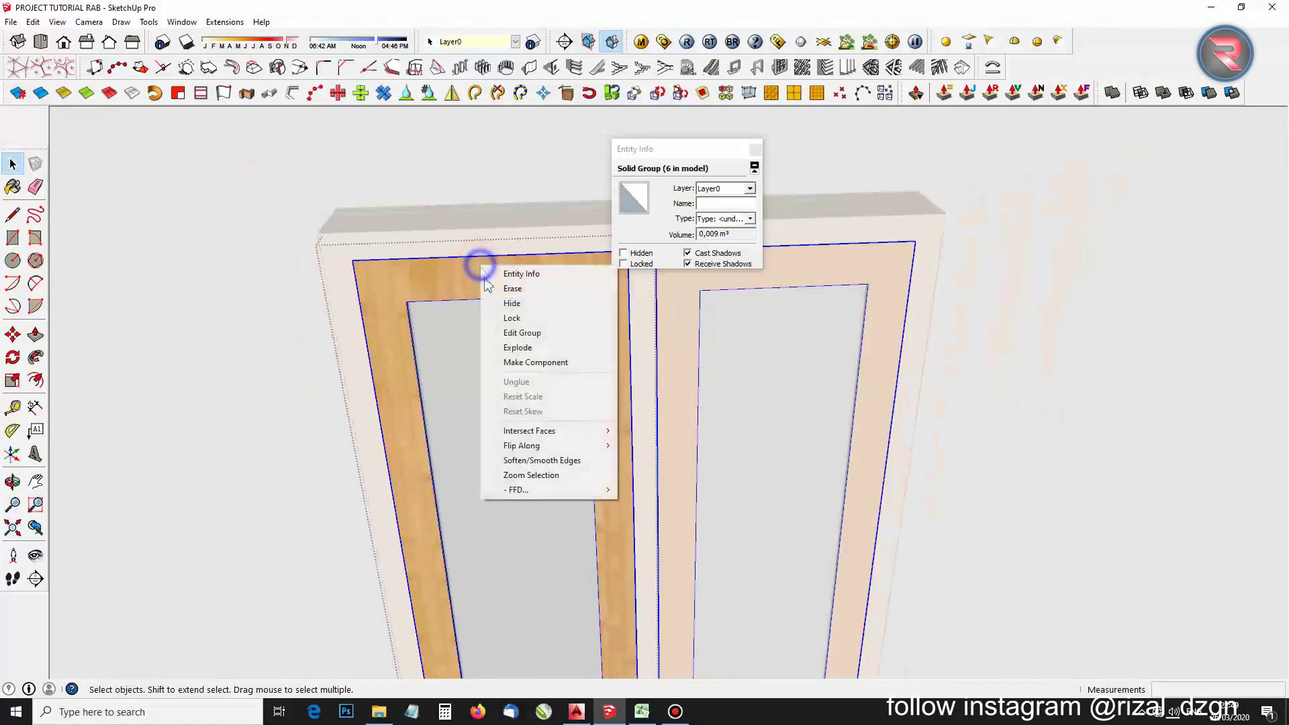
click(513, 319)
click(495, 362)
scroll(521, 432, up, 4)
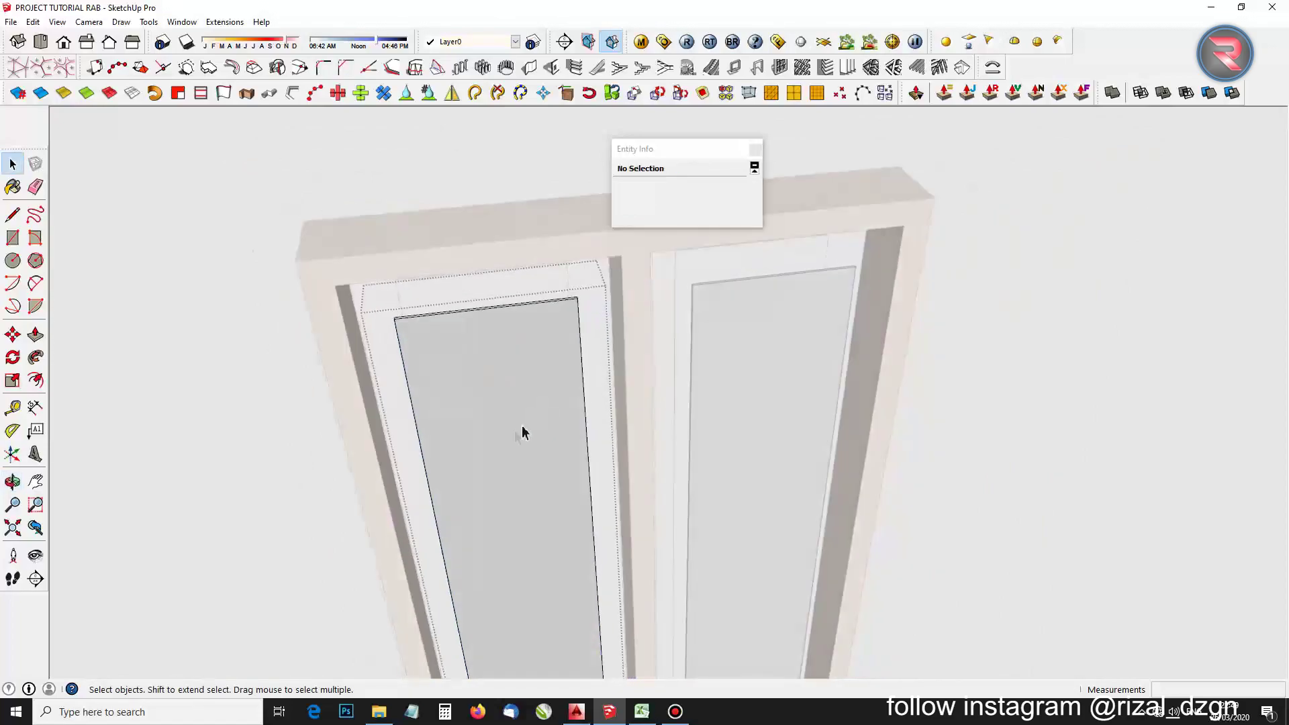
key(p)
scroll(446, 334, up, 5)
click(334, 247)
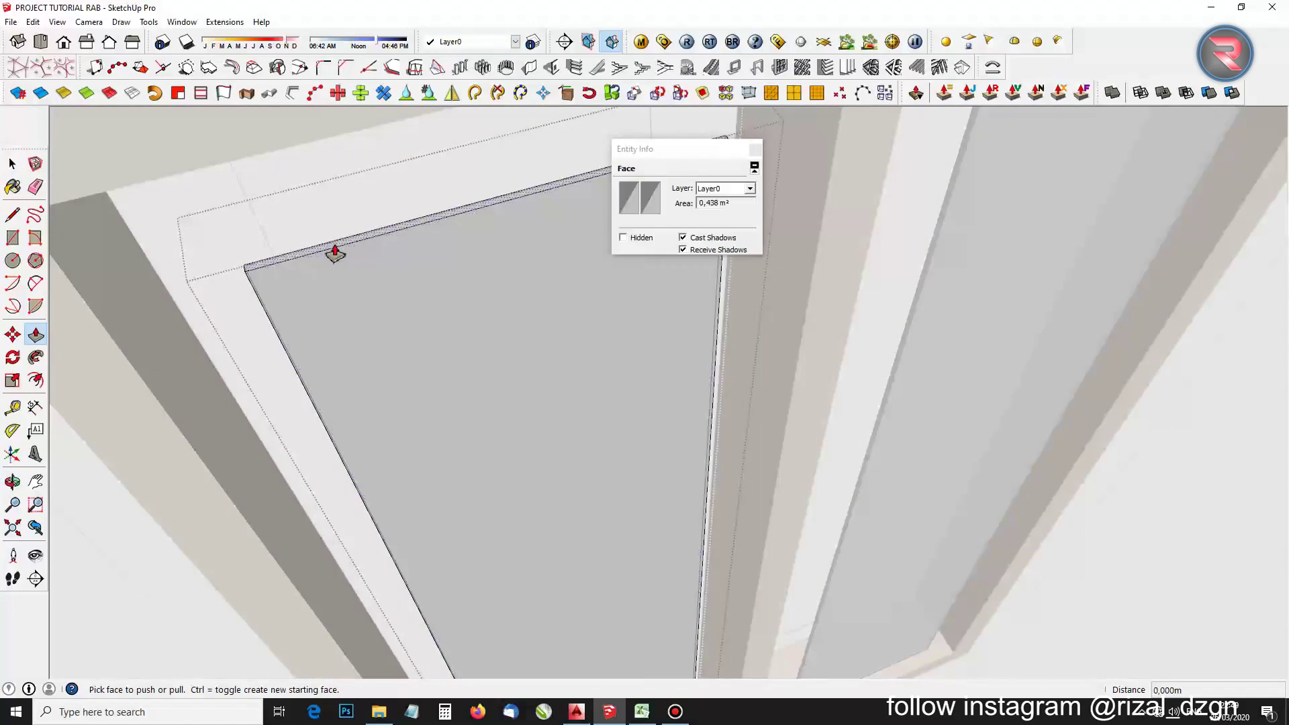
click(324, 212)
text(1)
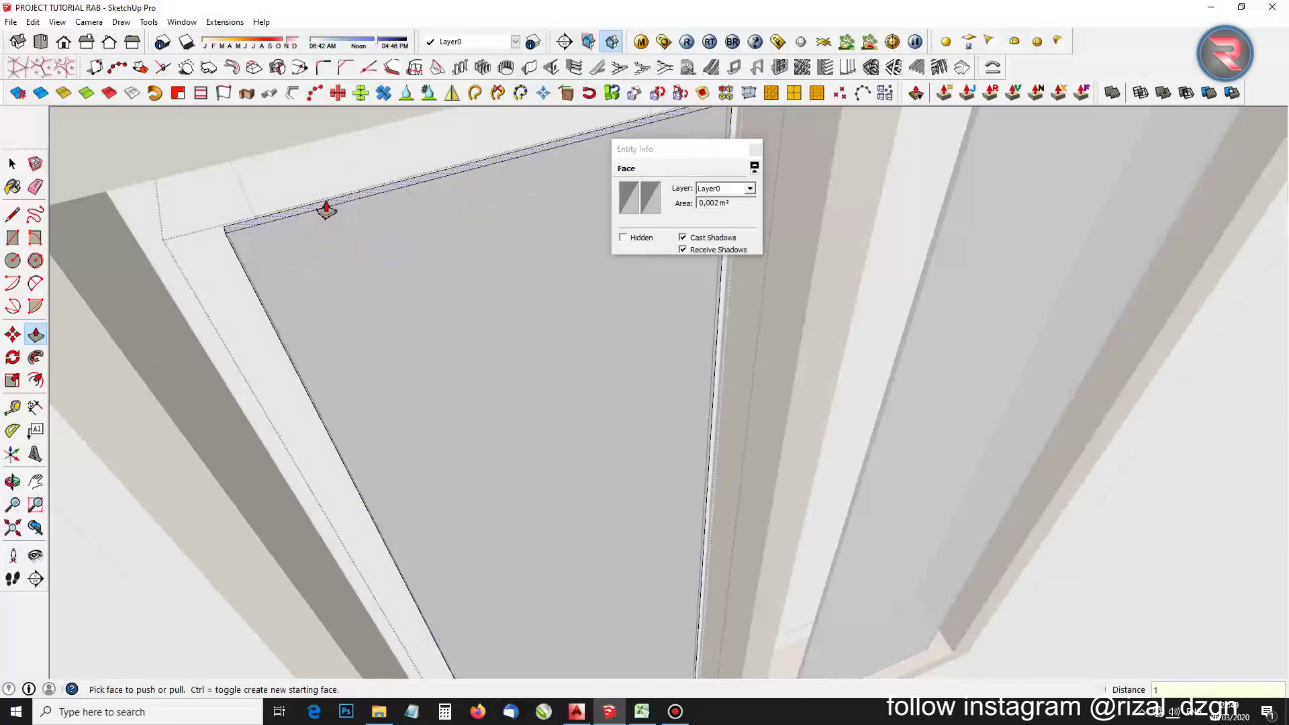
key(Return)
scroll(403, 377, down, 5)
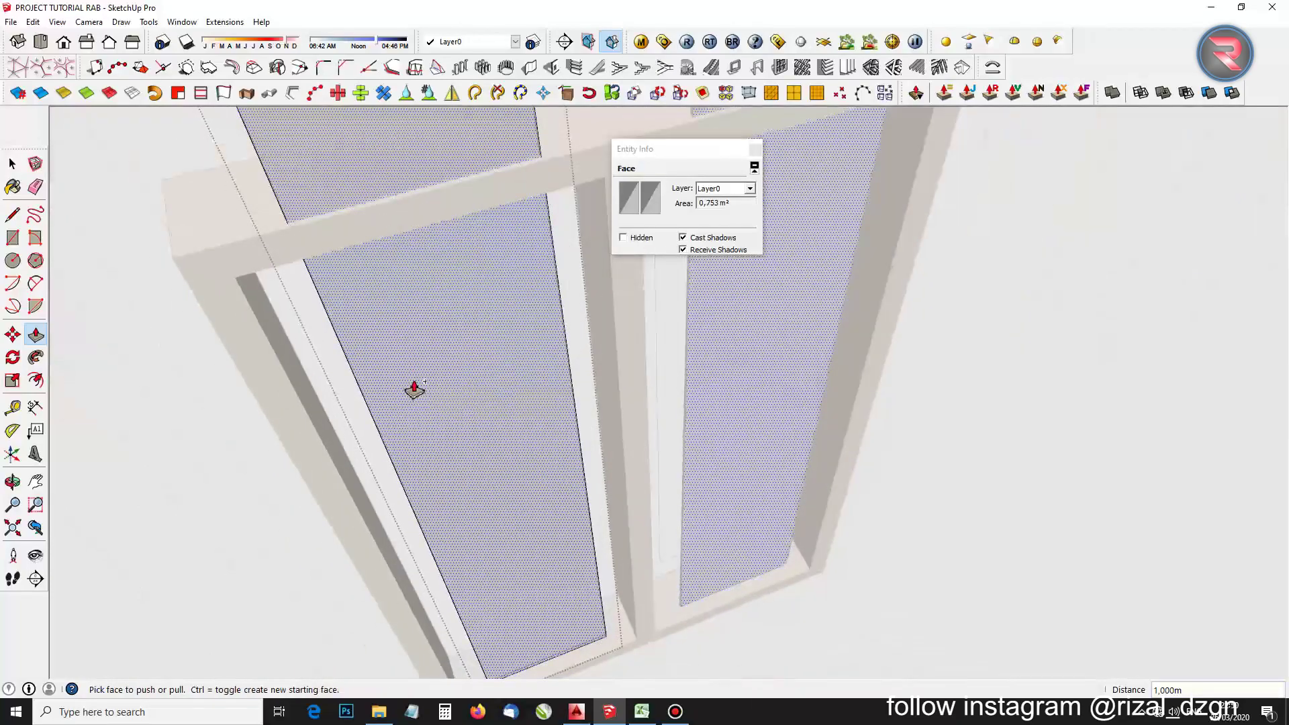
scroll(397, 343, down, 3)
Push/Pull the glass pane's narrow top edge face outward by 0,01 m
scroll(363, 293, up, 3)
click(357, 274)
click(356, 269)
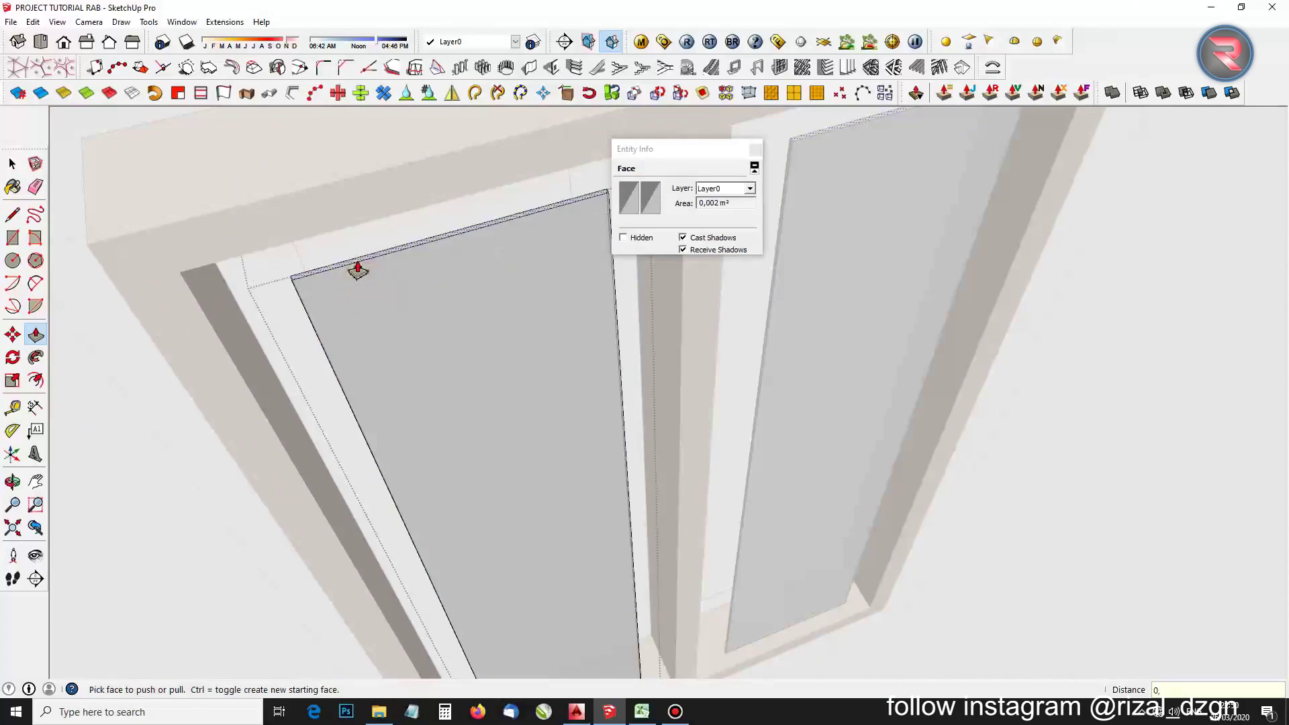
text(0,01)
key(Return)
scroll(354, 265, down, 3)
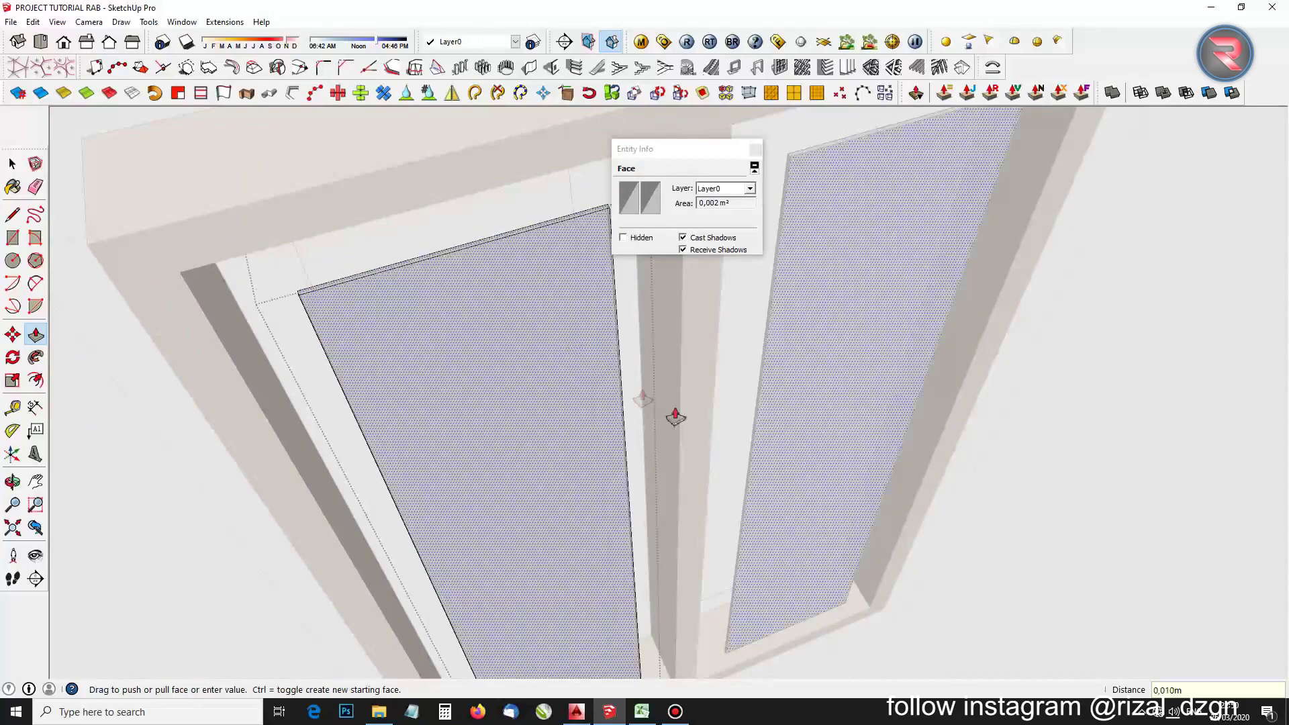
scroll(348, 354, up, 5)
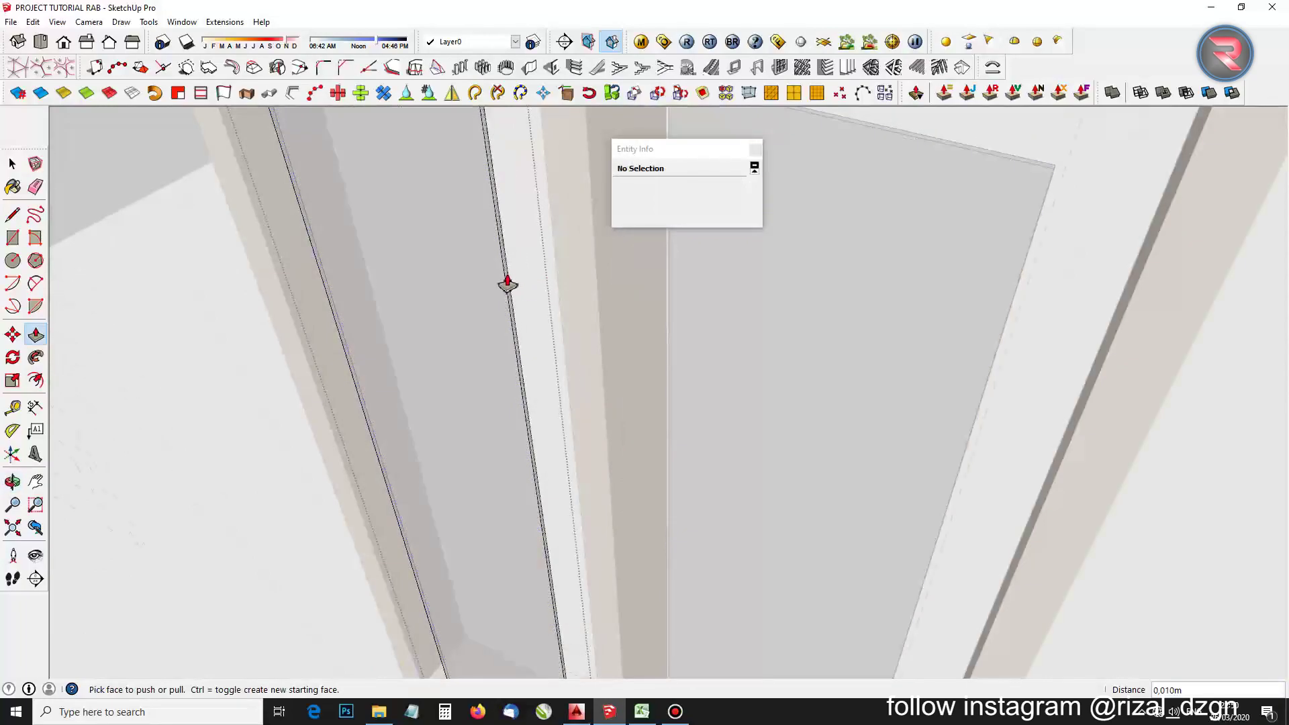
Push/Pull one long side face of the window leaf's glass pane outward by 0.01 m
click(506, 288)
click(516, 297)
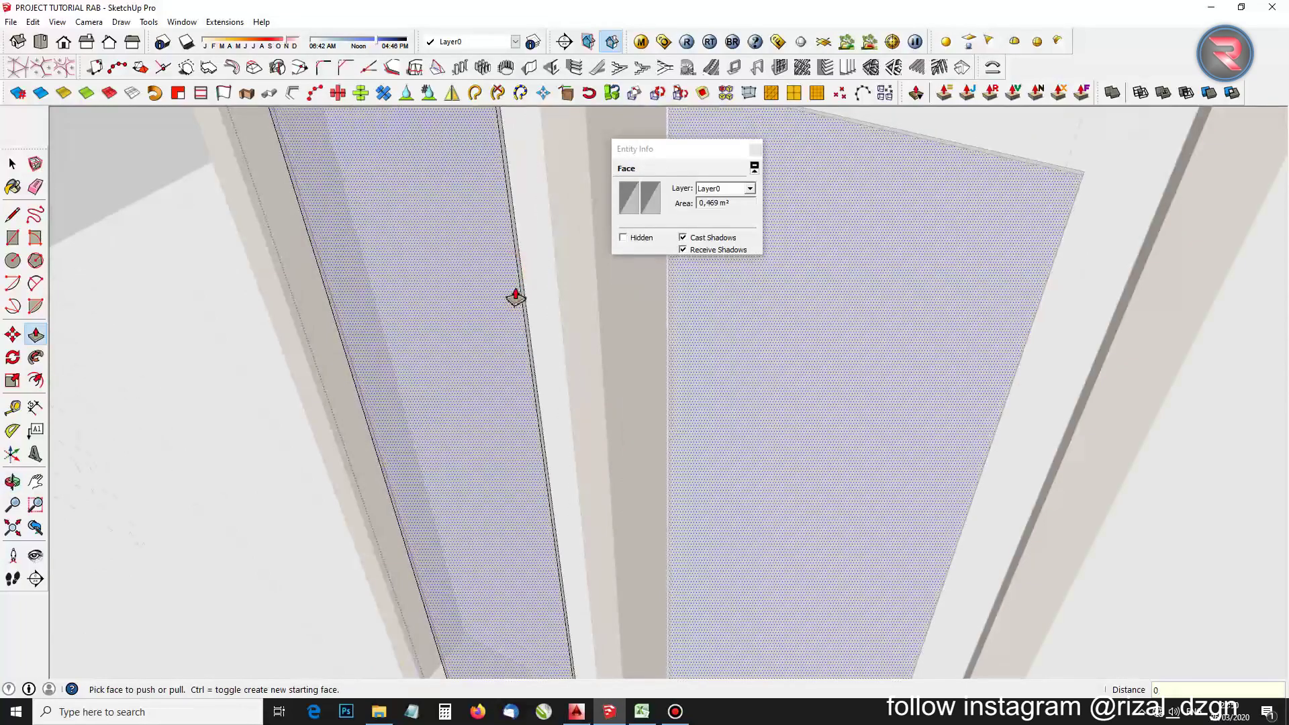
double_click(516, 298)
scroll(514, 292, down, 3)
scroll(425, 463, up, 3)
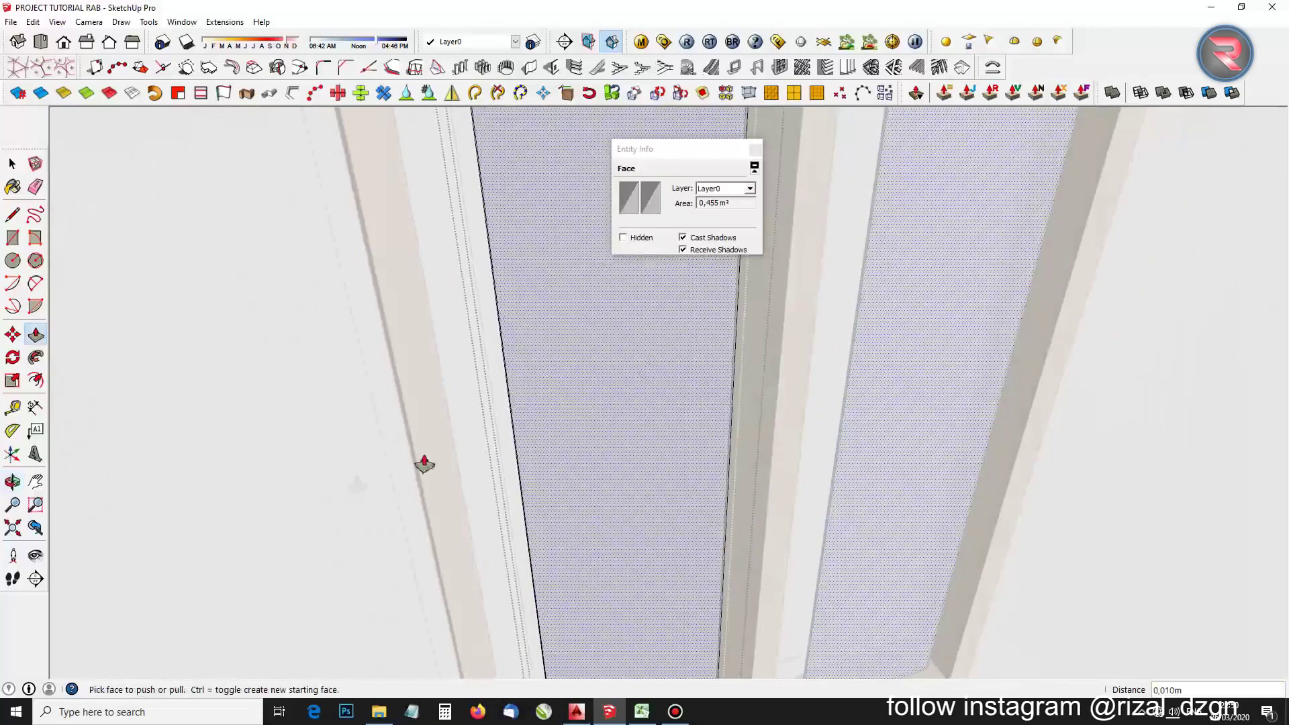
scroll(471, 456, up, 3)
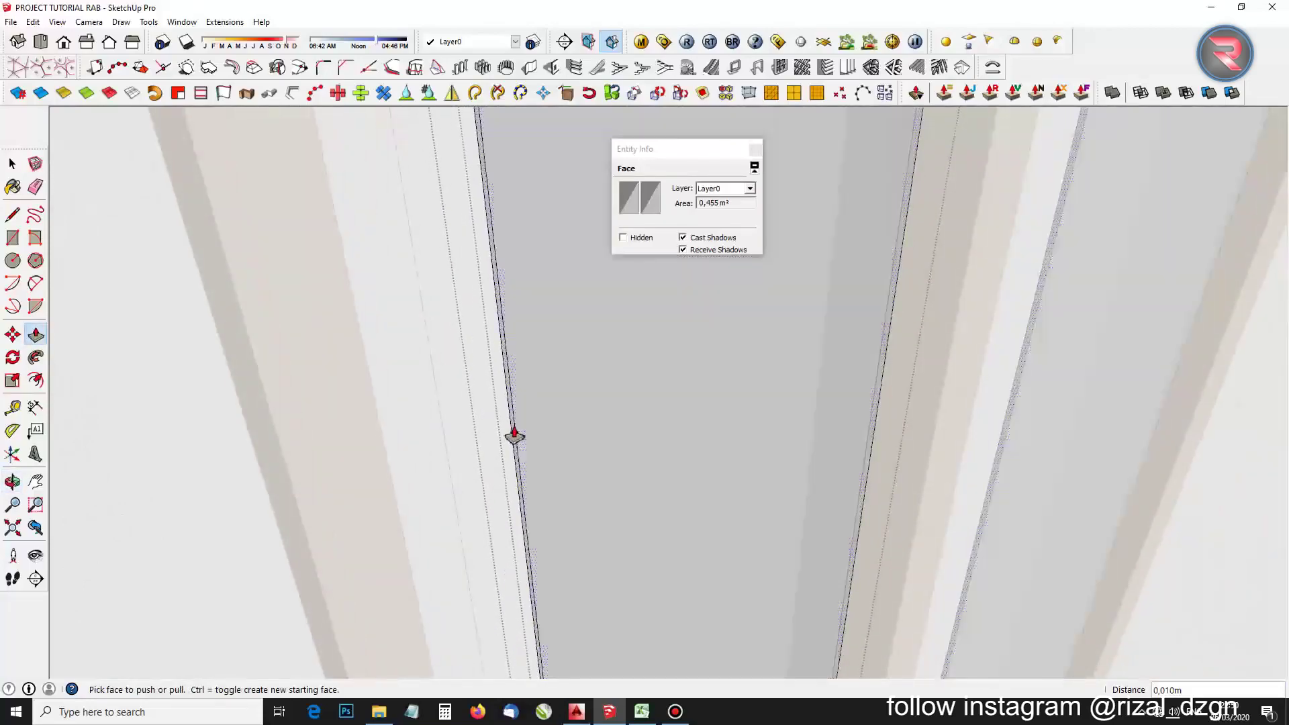
Pull the opposite long side face of the glass pane outward by 0.01 m
click(515, 437)
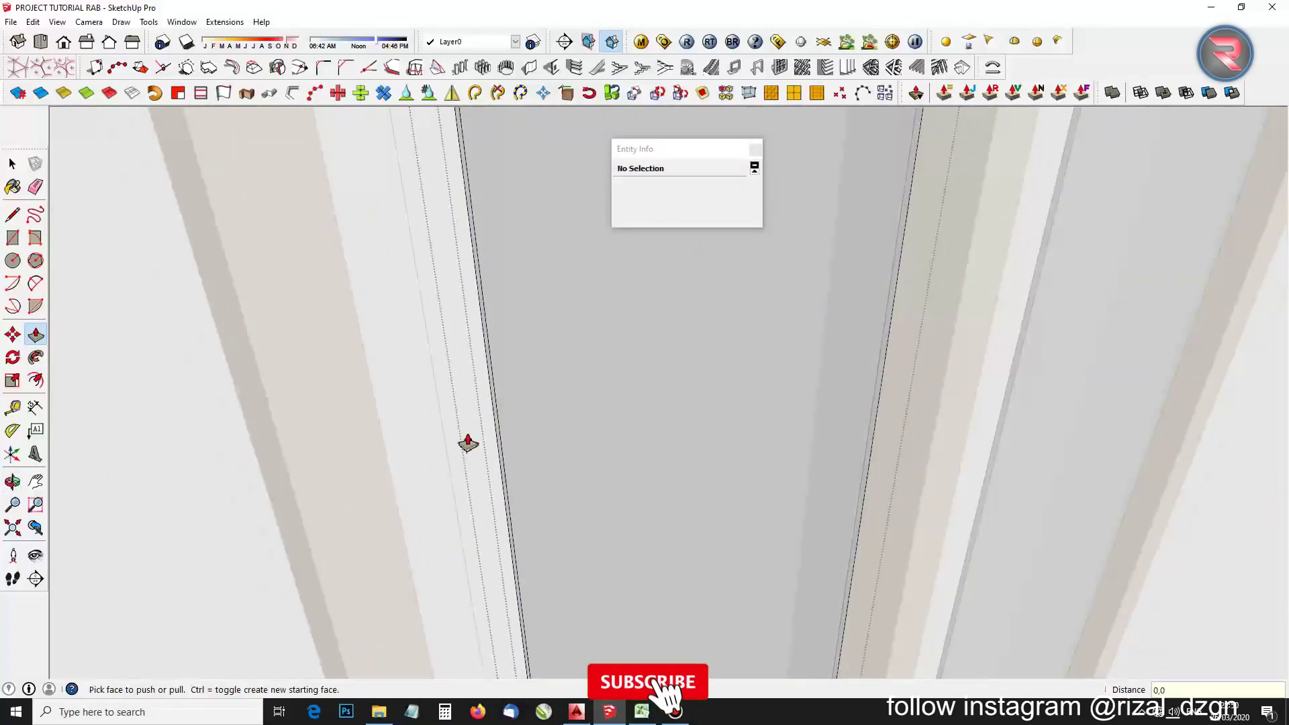
scroll(470, 447, down, 2)
double_click(503, 455)
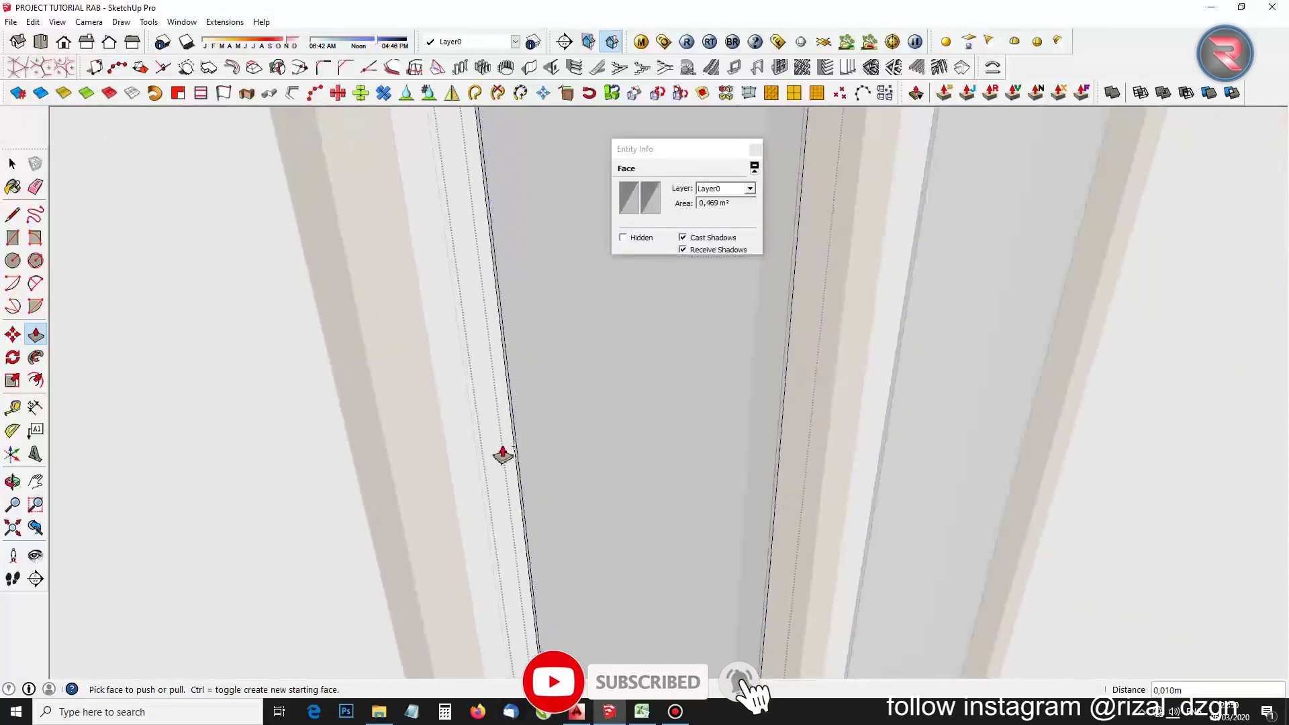
click(523, 423)
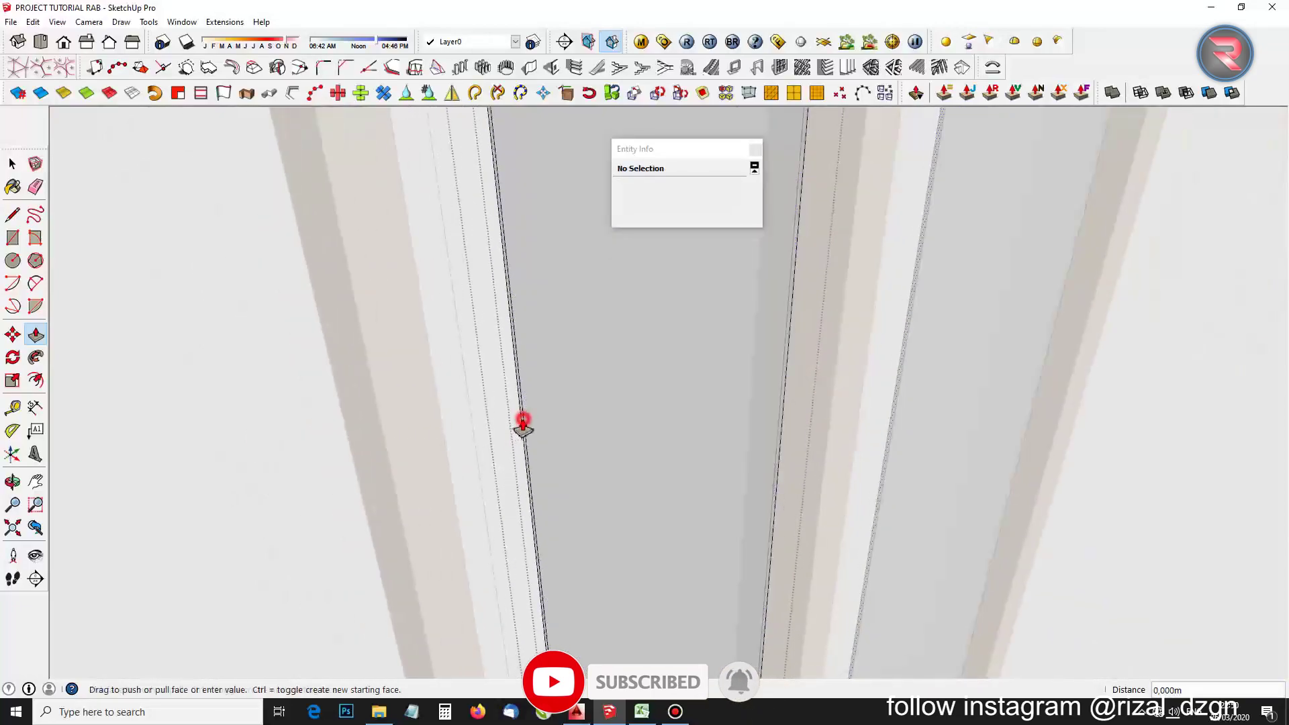
click(440, 446)
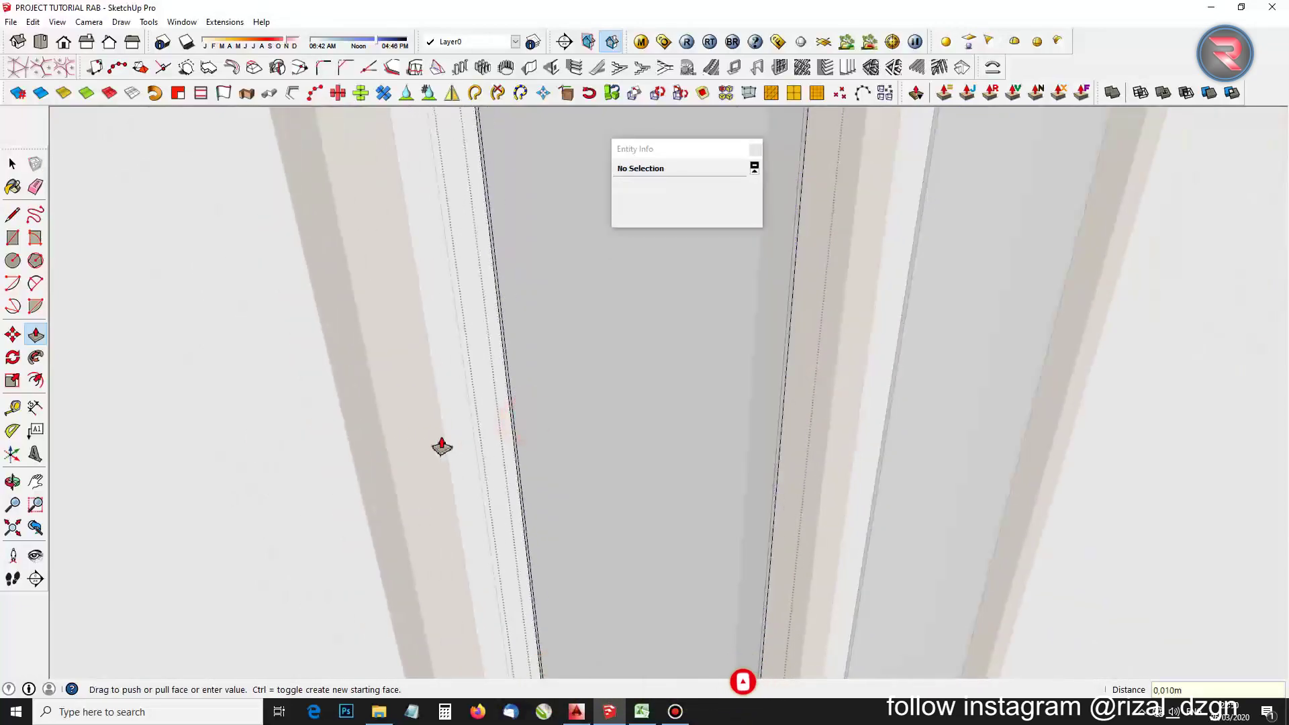
click(513, 427)
scroll(590, 489, down, 4)
scroll(537, 463, up, 3)
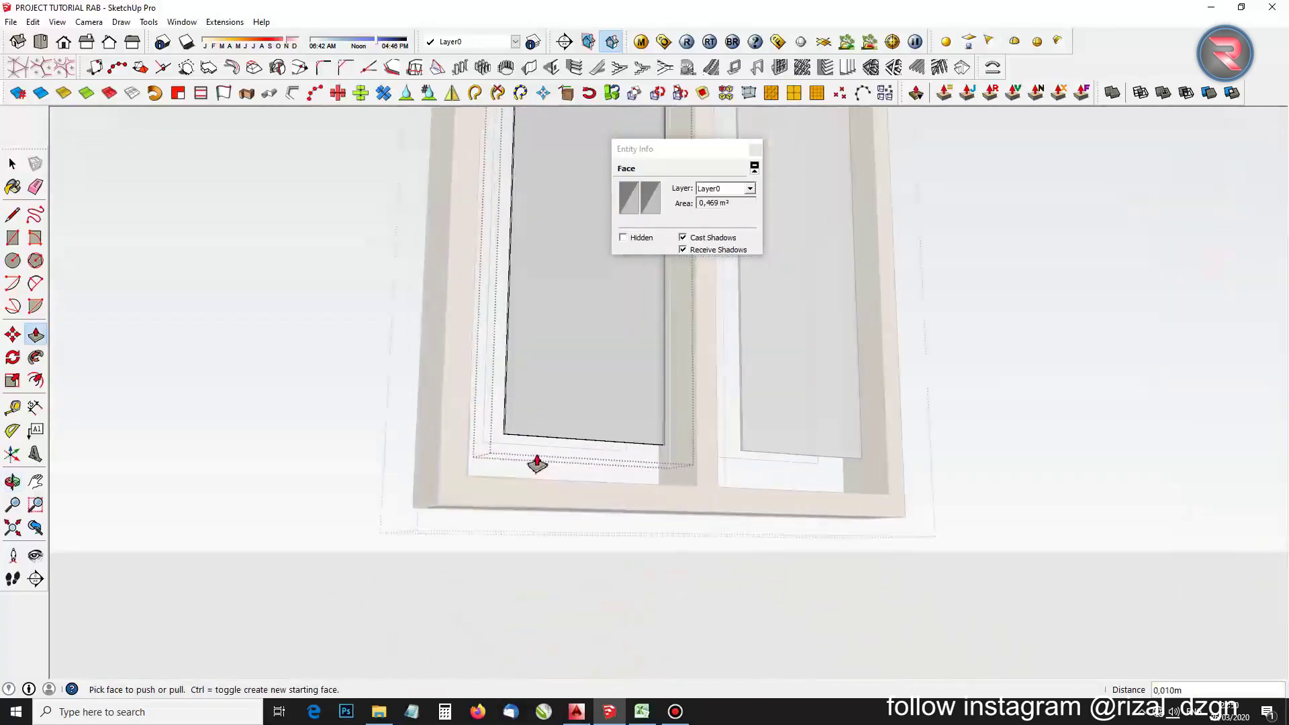
Pull the bottom edge face of the glass pane outward by 0.01 m
scroll(538, 464, up, 5)
click(499, 374)
click(502, 395)
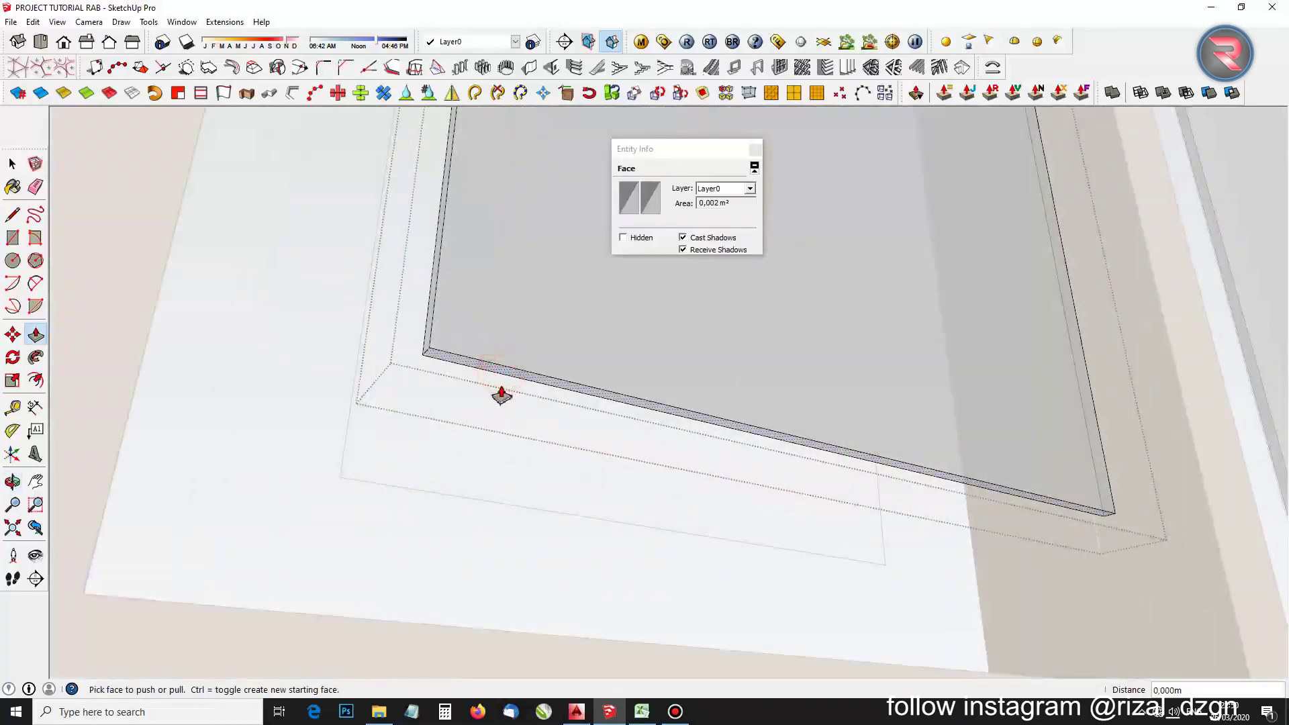
click(501, 372)
click(487, 433)
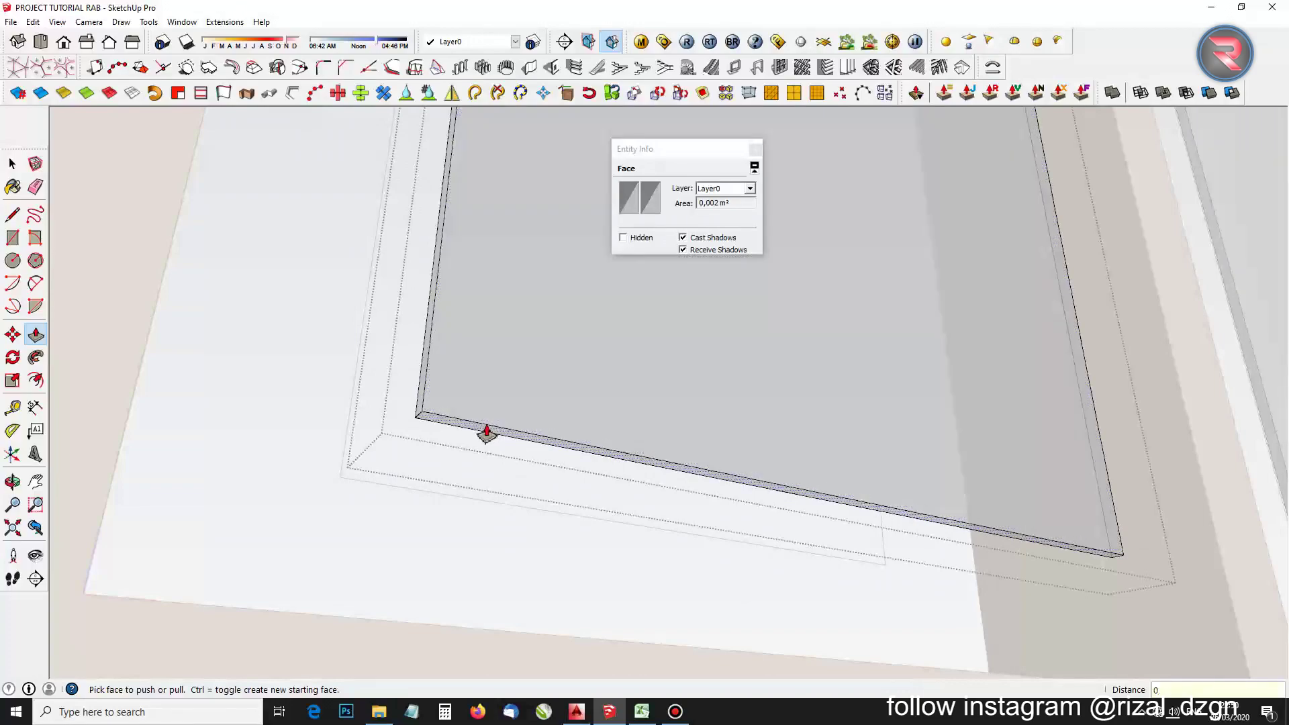
key(Return)
scroll(487, 433, down, 8)
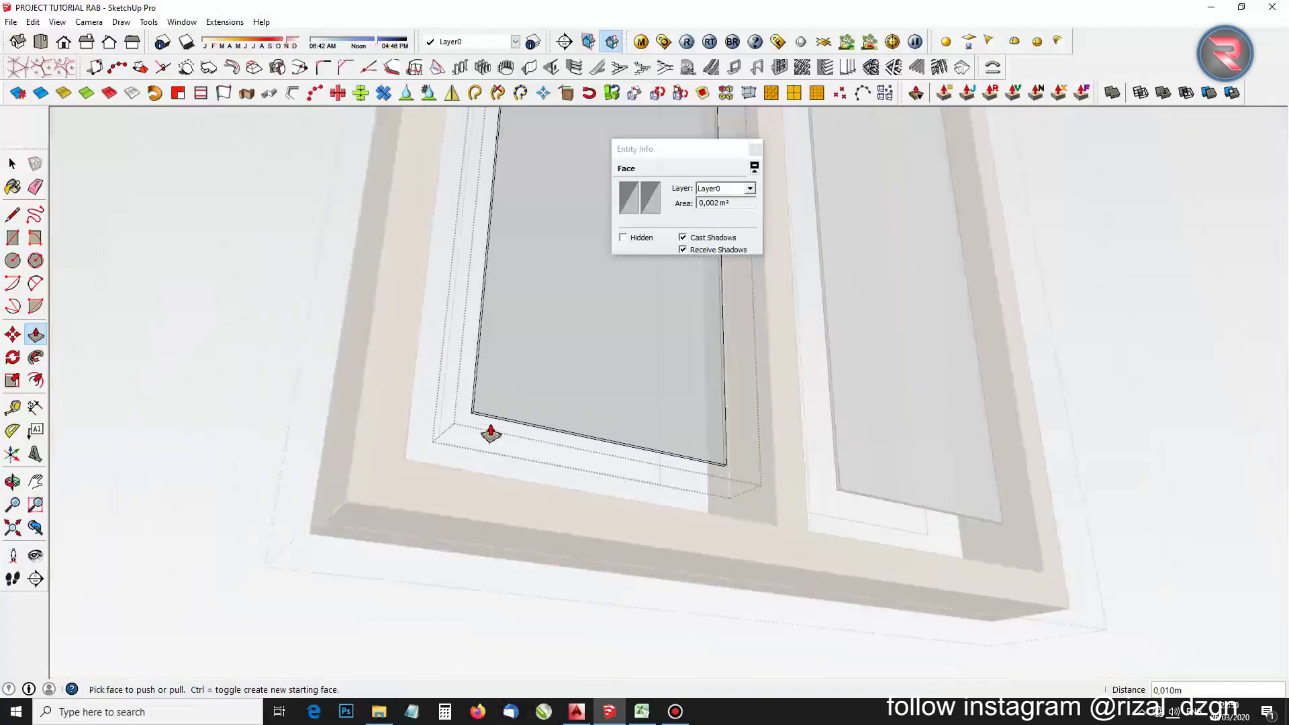
scroll(226, 428, down, 3)
key(space)
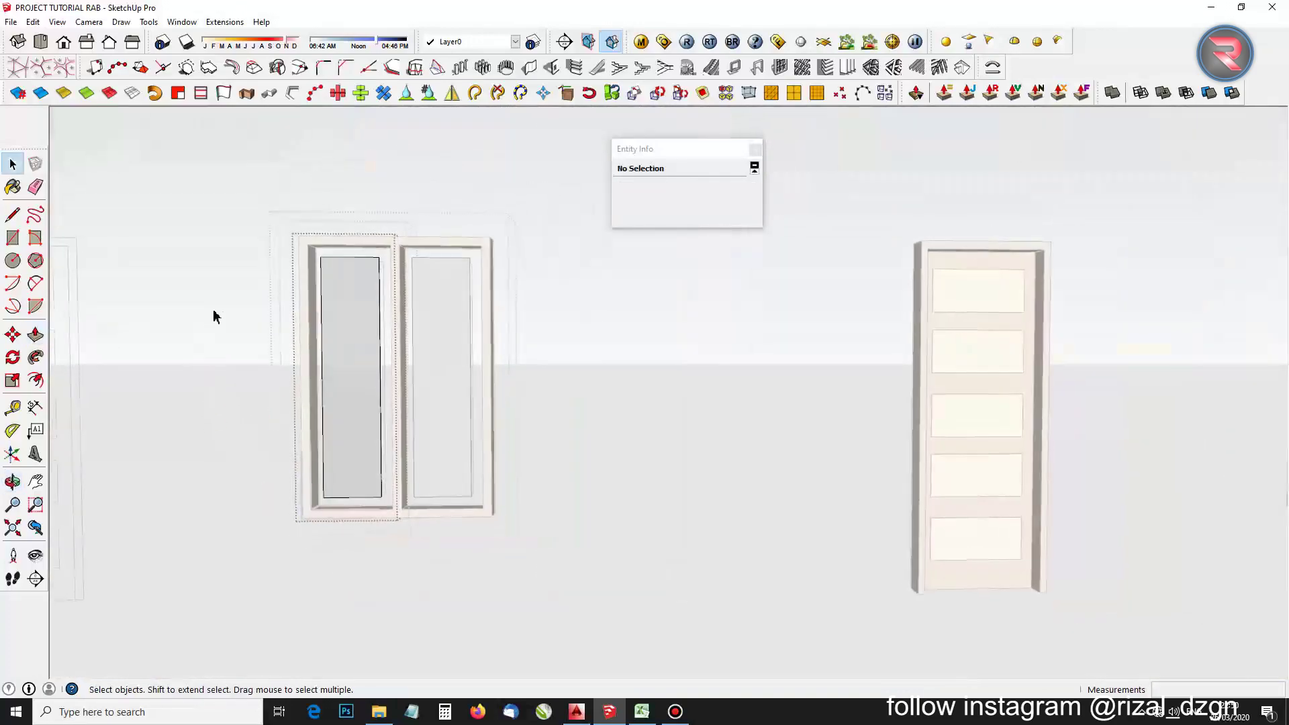
Open the wooden sash frame group around the glass and select its front face to read the area
scroll(215, 315, up, 2)
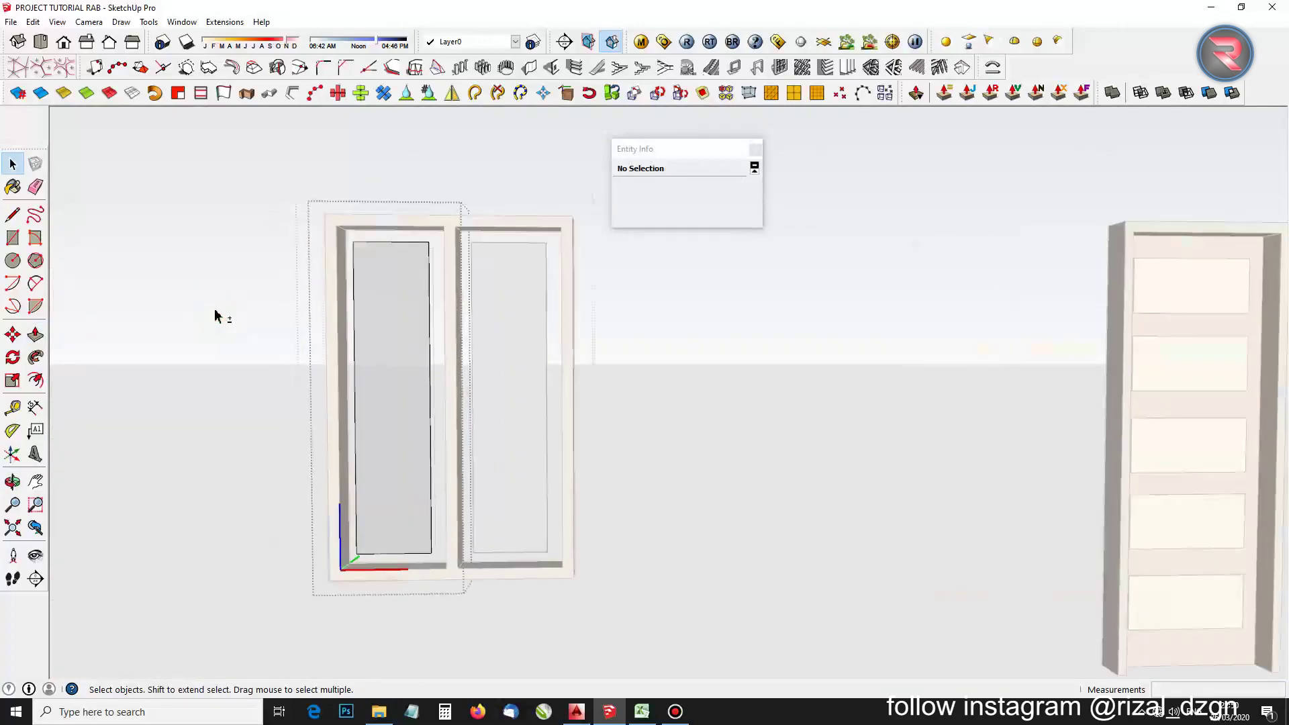
click(86, 92)
scroll(343, 255, up, 3)
click(369, 259)
scroll(366, 272, up, 4)
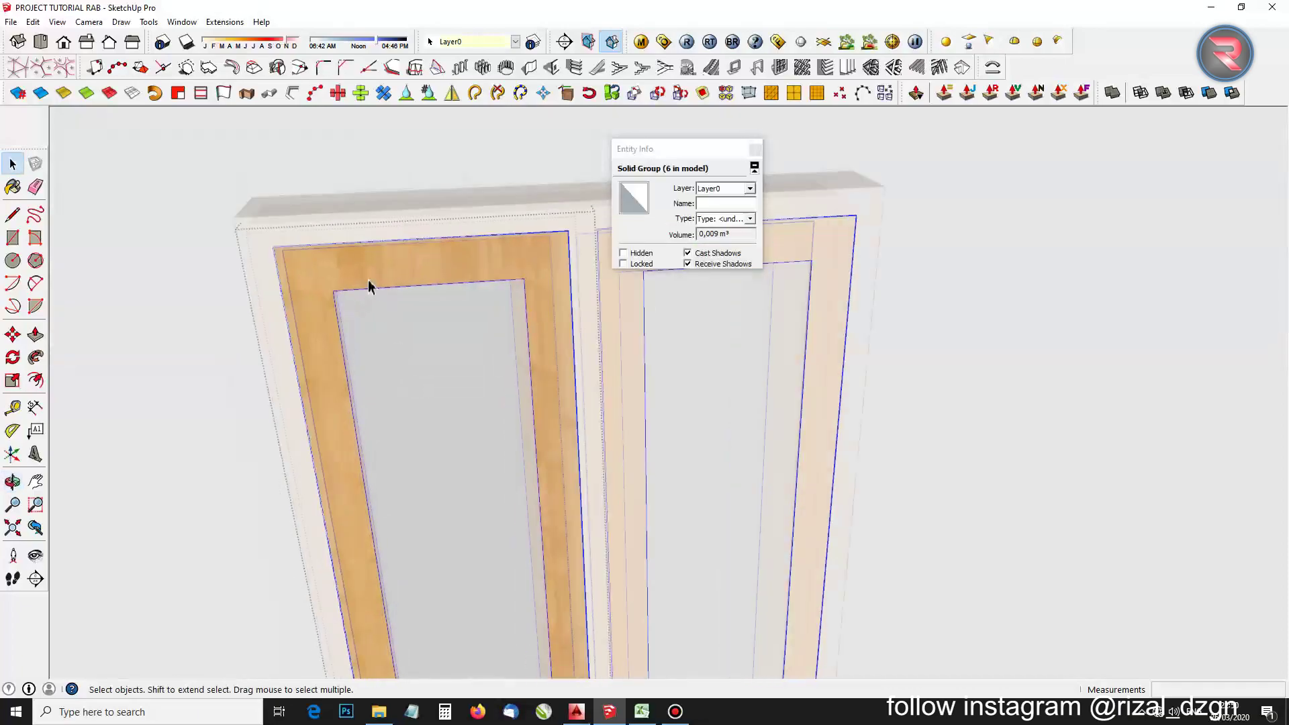
scroll(361, 286, down, 1)
double_click(345, 261)
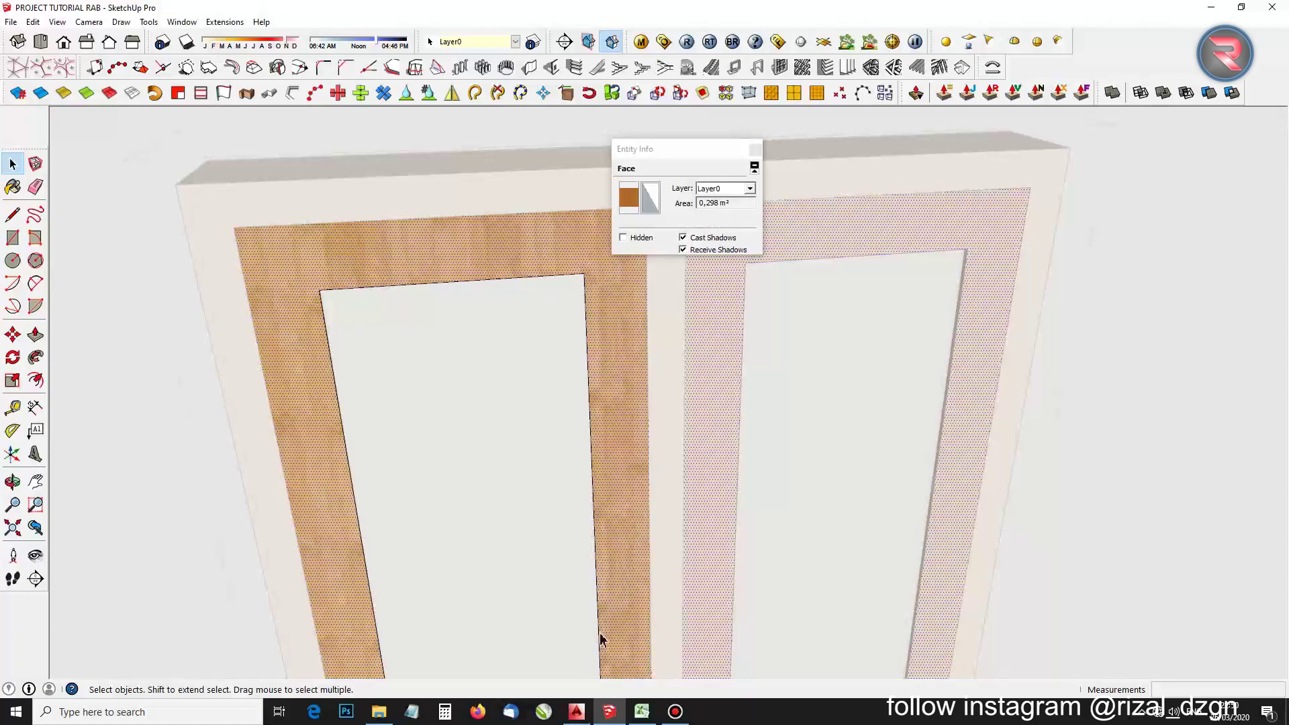
Switch to the Excel volume sheet and calculate =0,298*2 in scratch cell H73
click(642, 711)
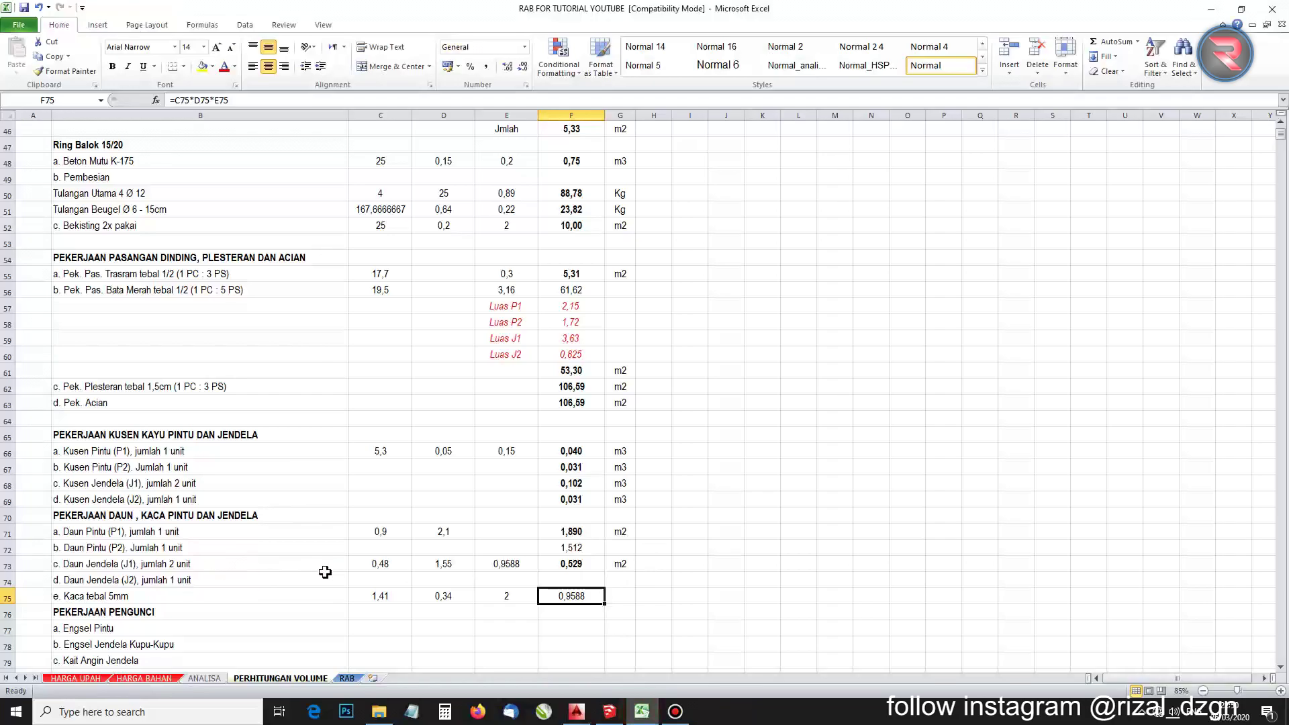
click(654, 566)
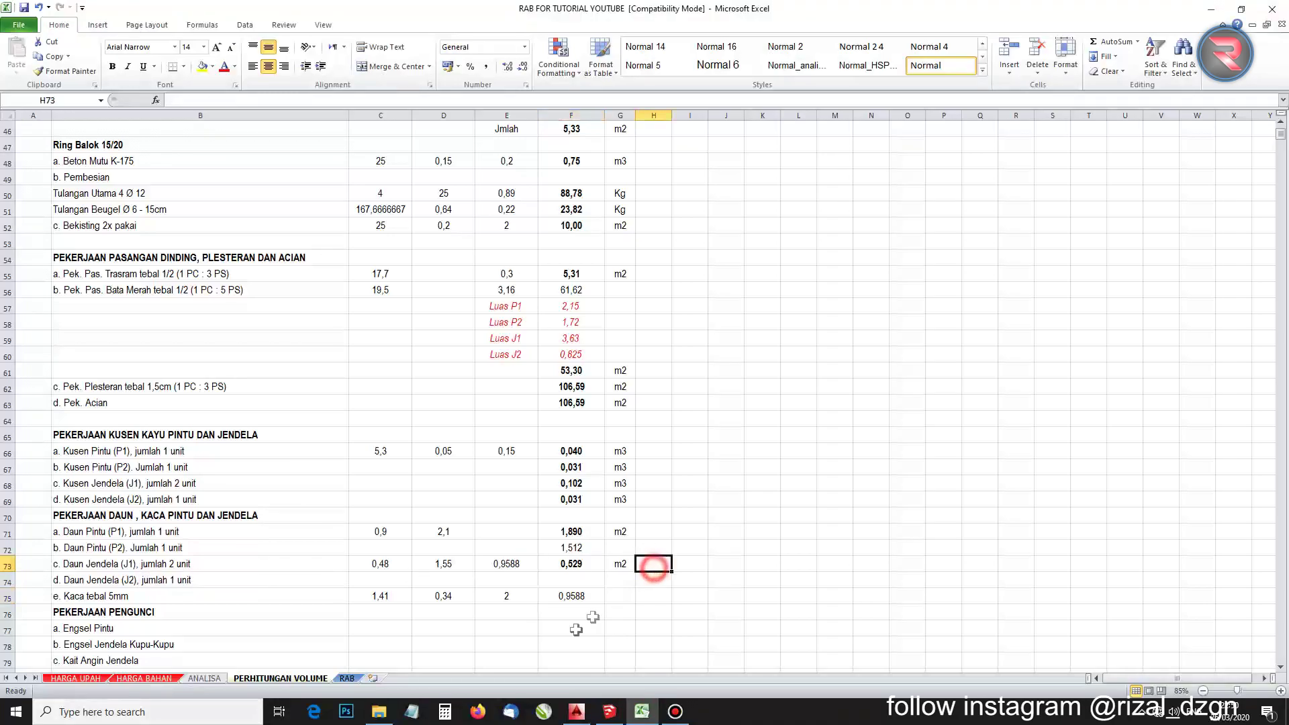
click(609, 718)
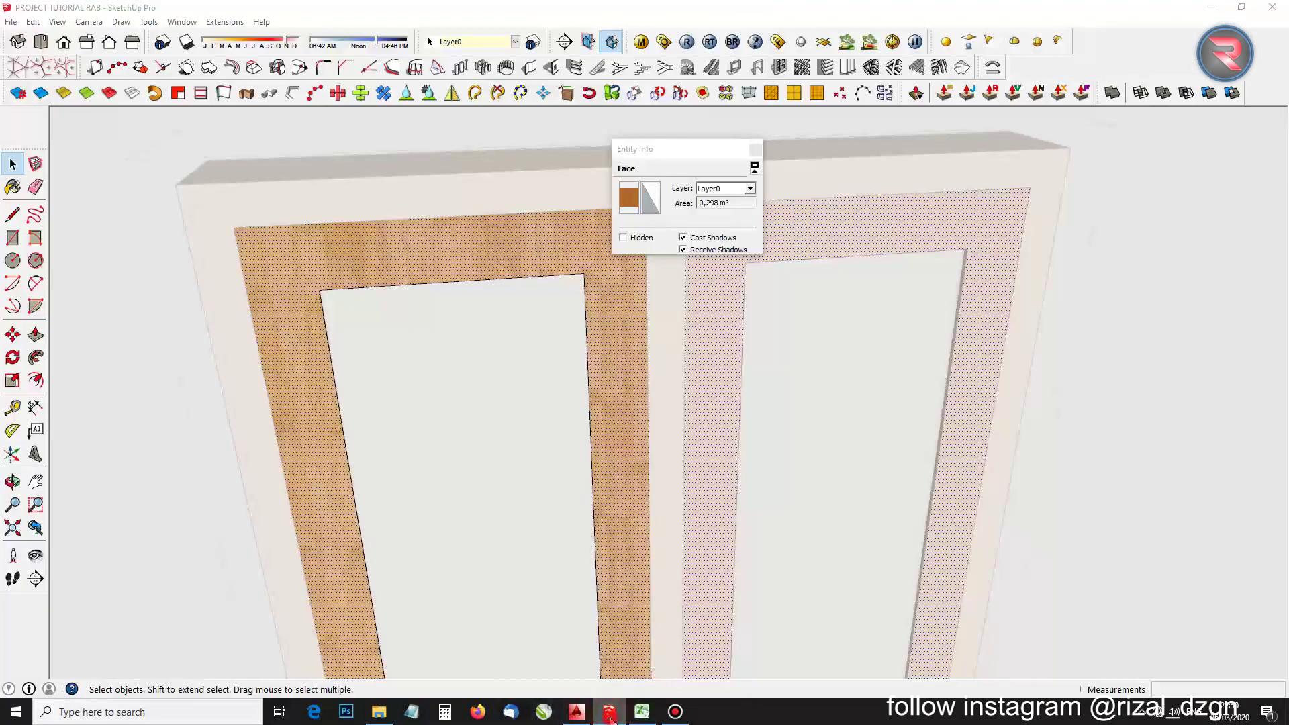
click(642, 711)
text(0)
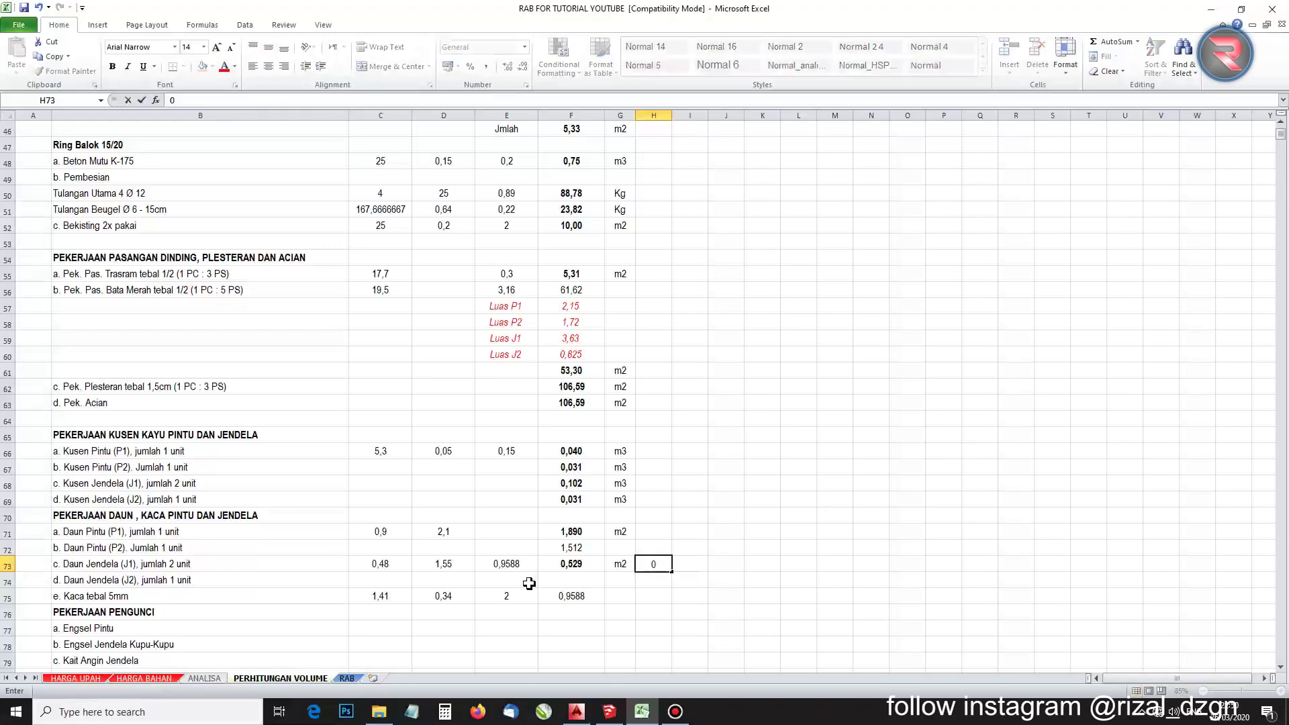
text(0,2)
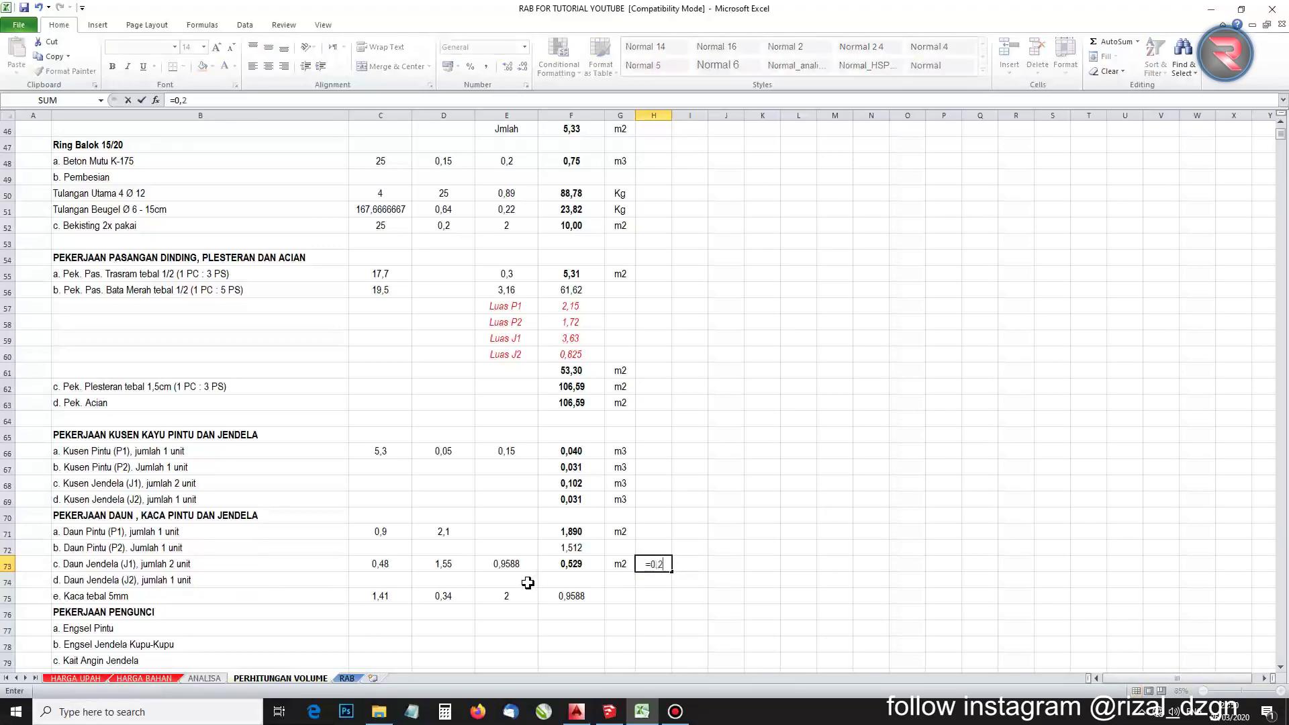
text(98*2)
key(Return)
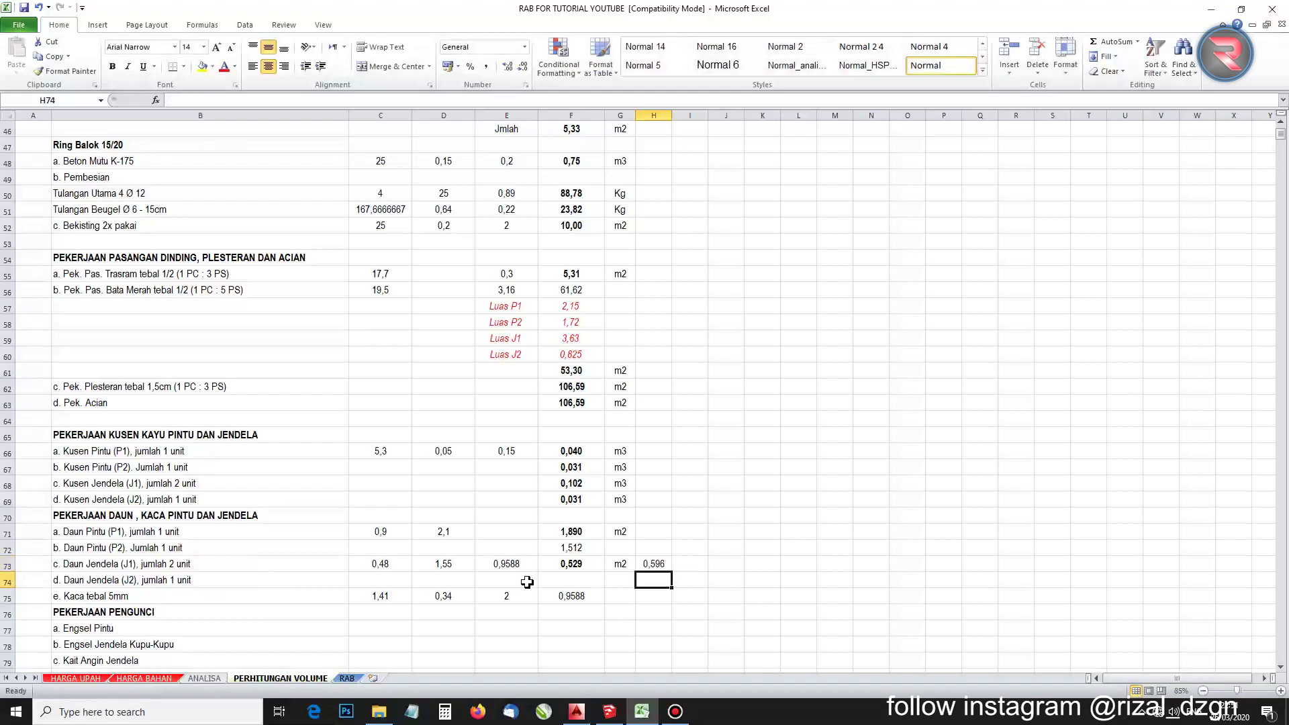
key(Up)
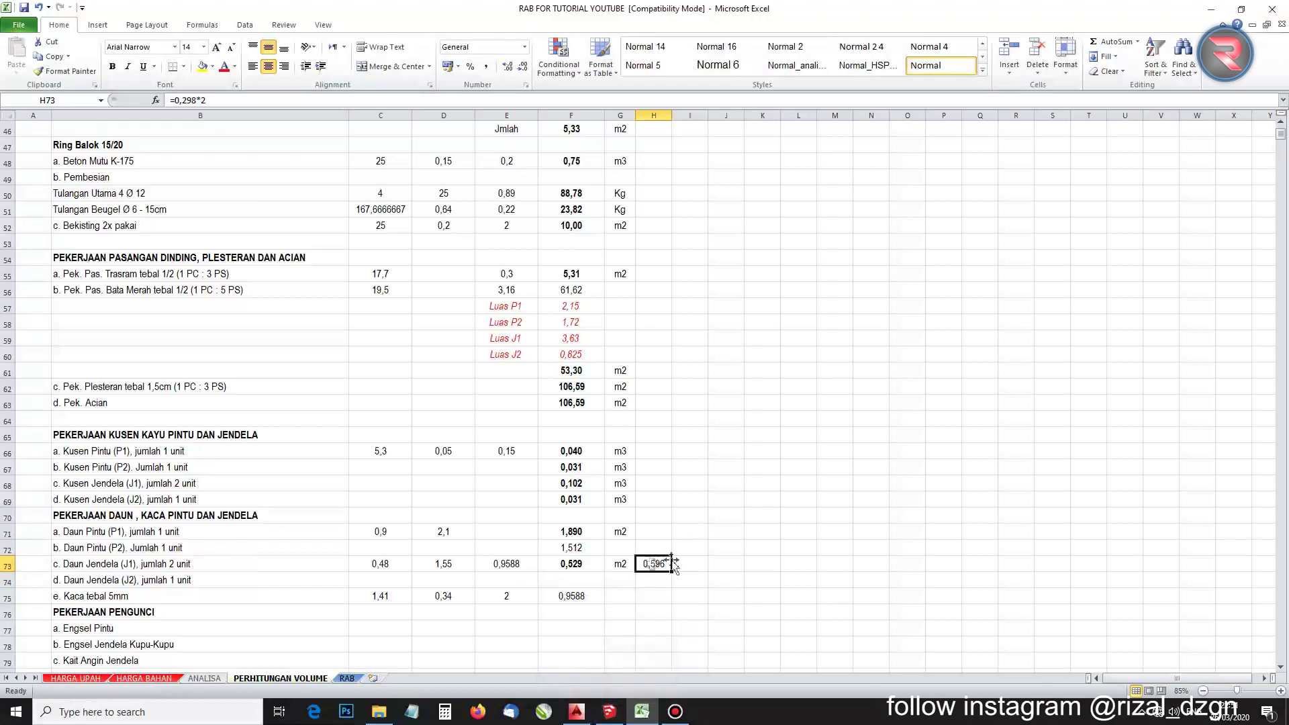
click(579, 564)
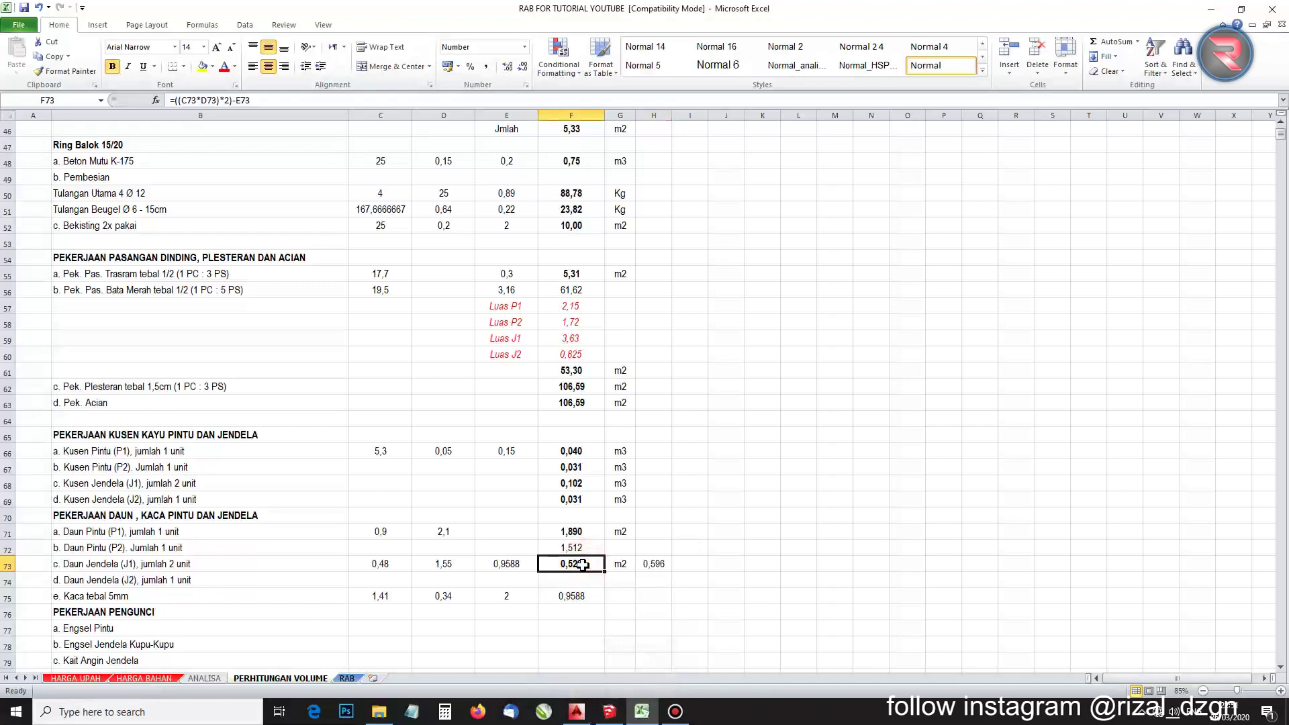
text(=)
key(Escape)
Clear the Daun Jendela (J1) values in C73:F73, the Kaca tebal 5mm values in C75:F75, and the scratch result in H73
click(368, 565)
shift+click(552, 564)
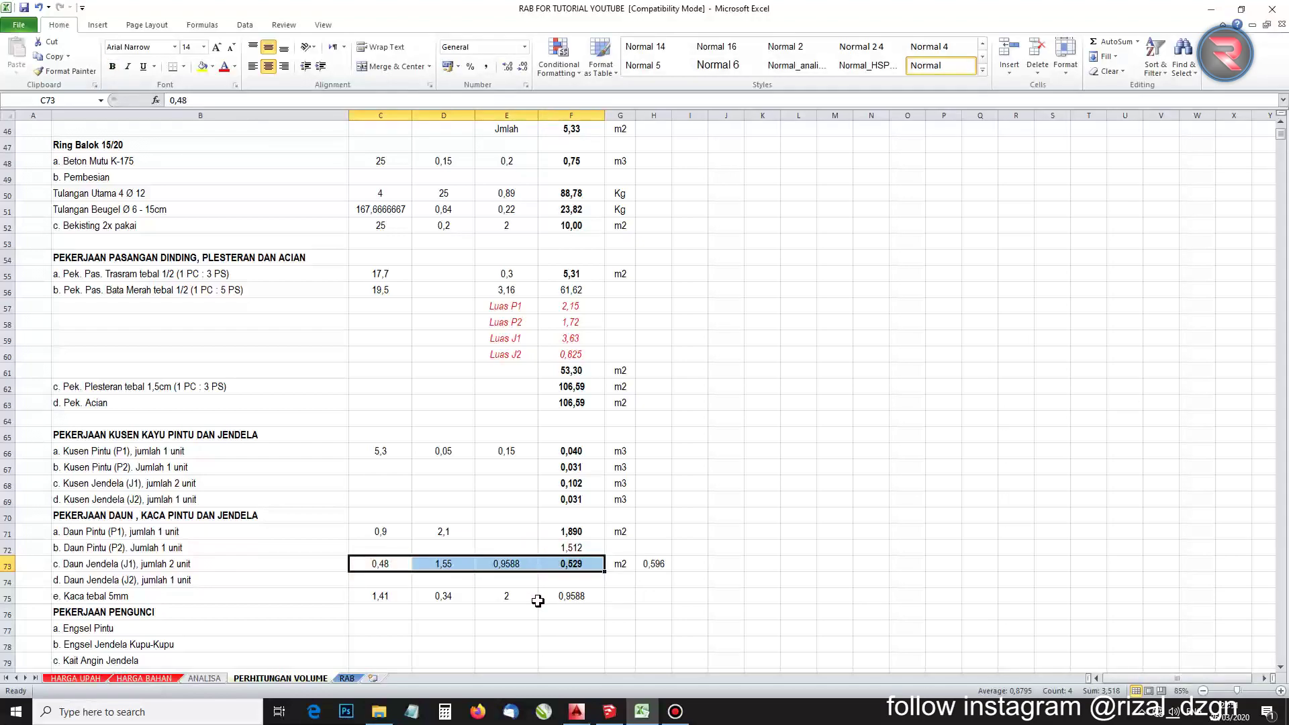
key(Delete)
drag(381, 596, 547, 598)
key(Delete)
click(544, 626)
Enter 0,298 in C73 and 4 in D73 for Daun Jendela (J1)
click(376, 565)
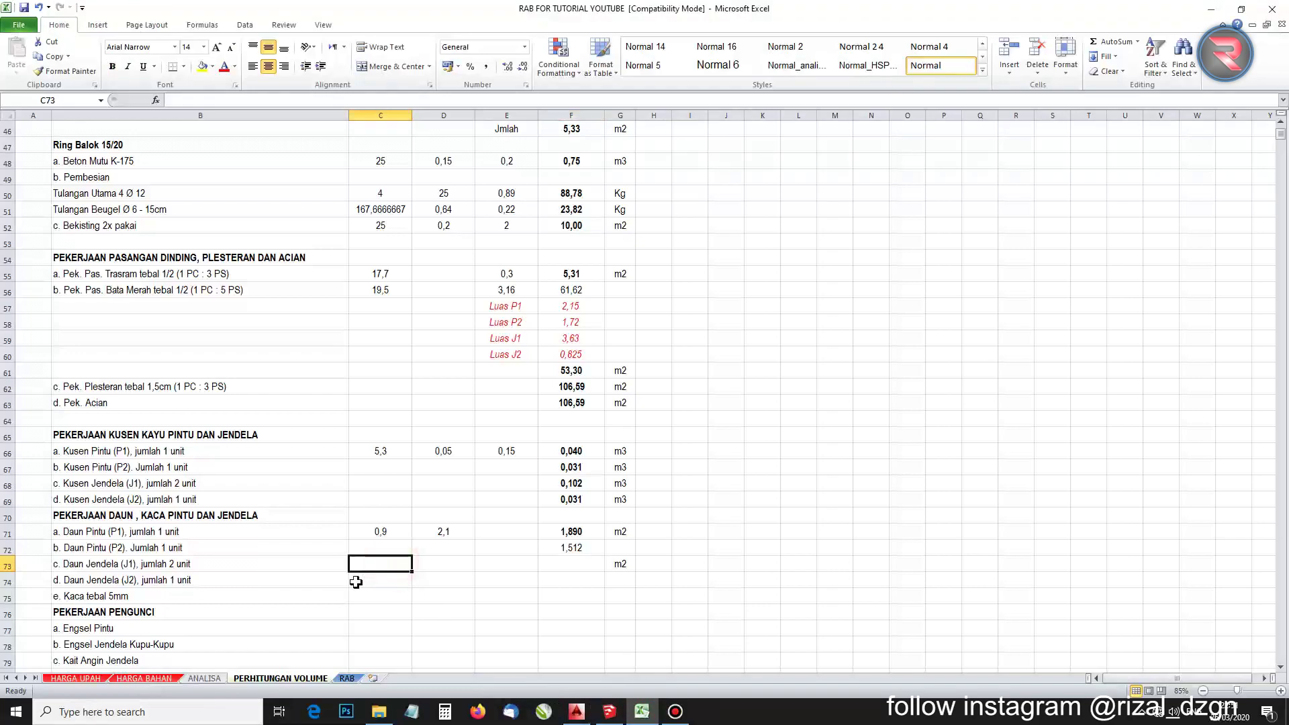
text(0,298)
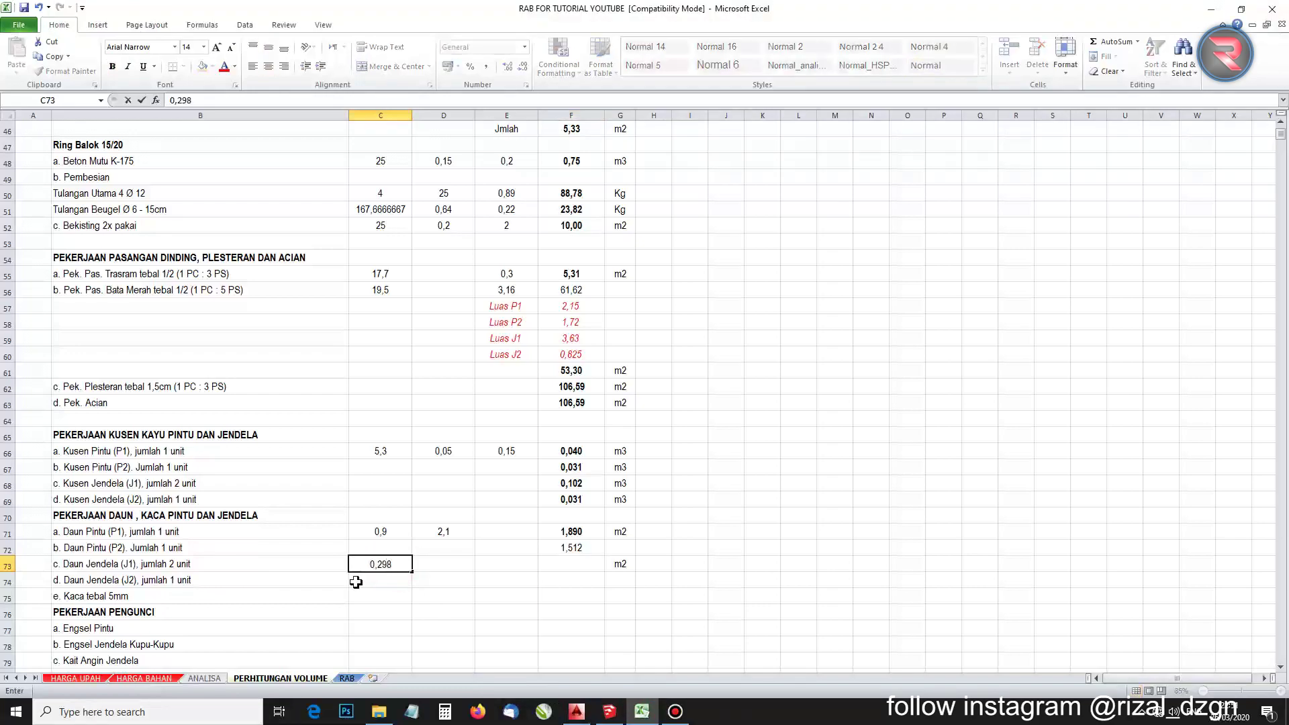
key(Tab)
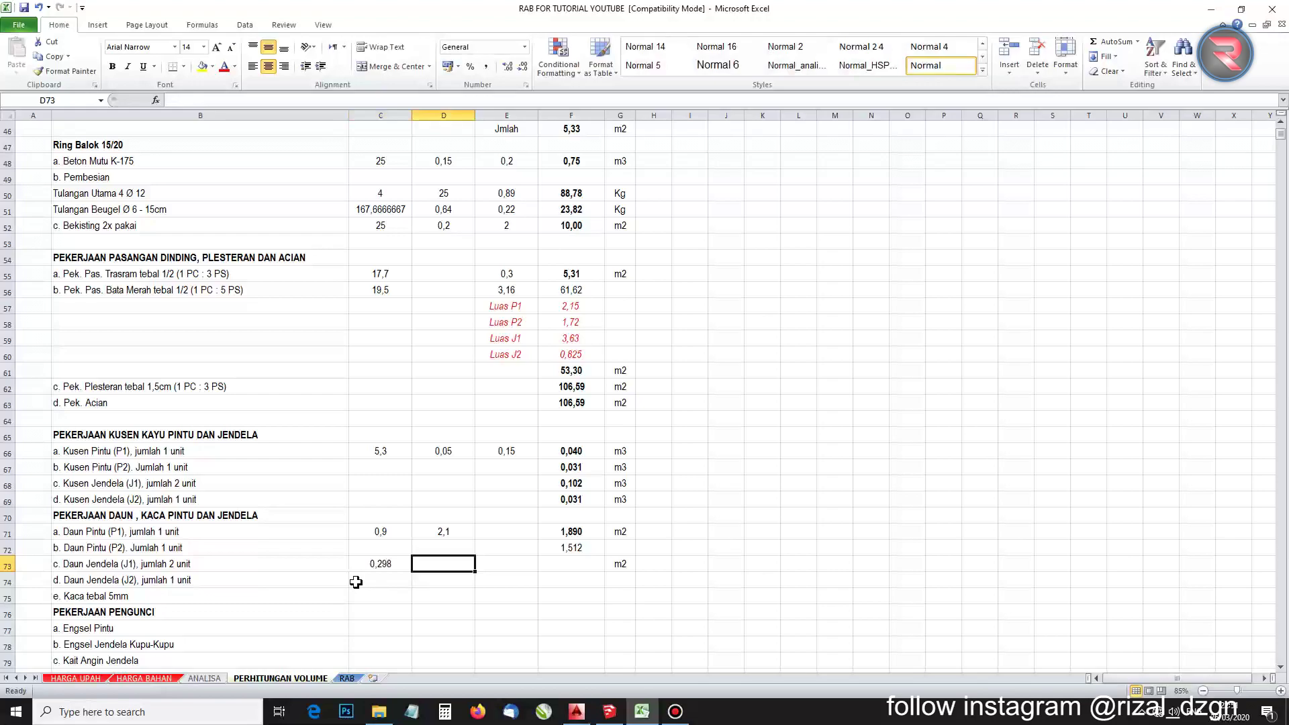
text(4)
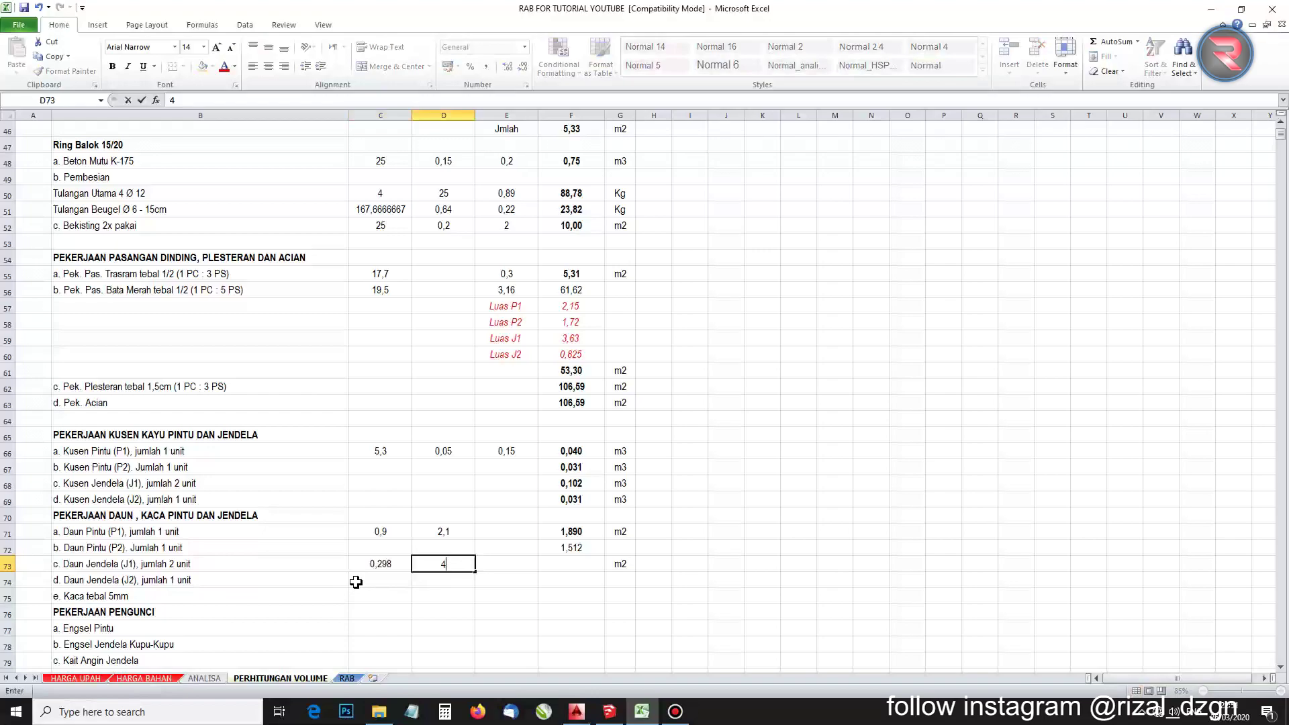
key(Right)
Calculate the Daun Jendela (J1) volume in F73 with the formula =C73*D73
key(Right)
key(Right)
key(Left)
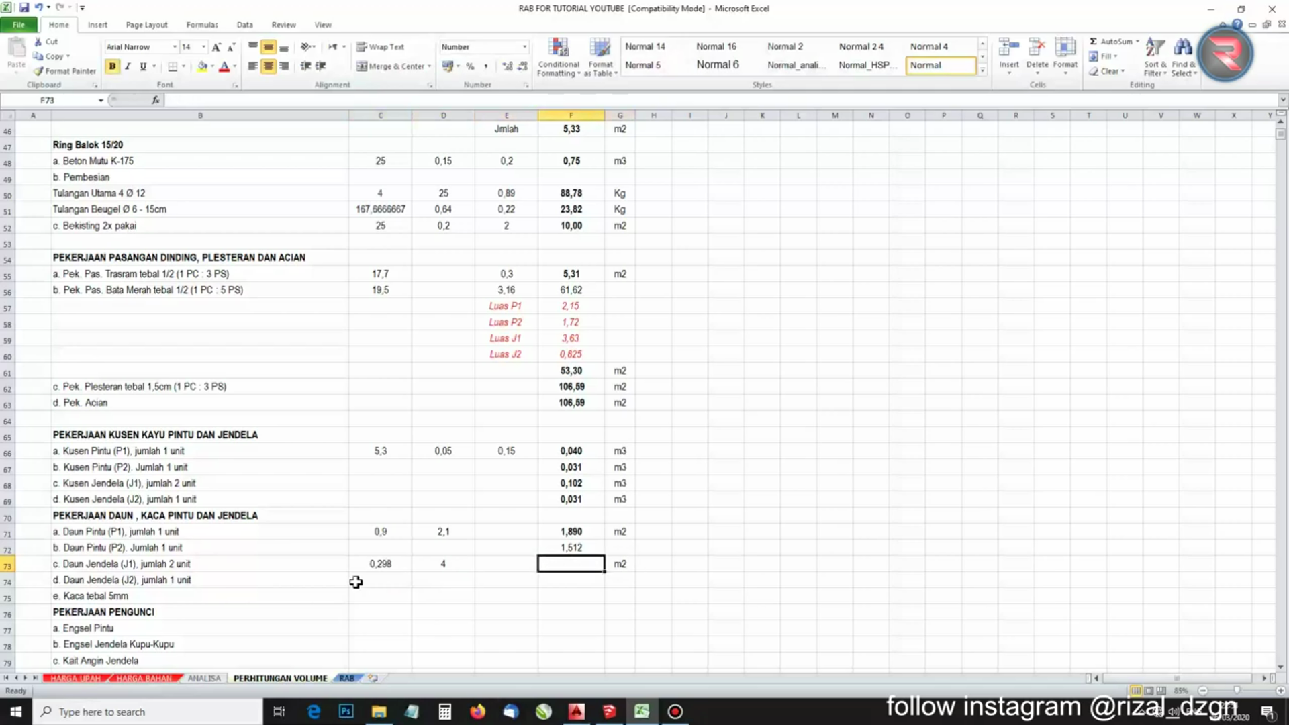
text(=)
key(Left)
key(Left)
key(Left)
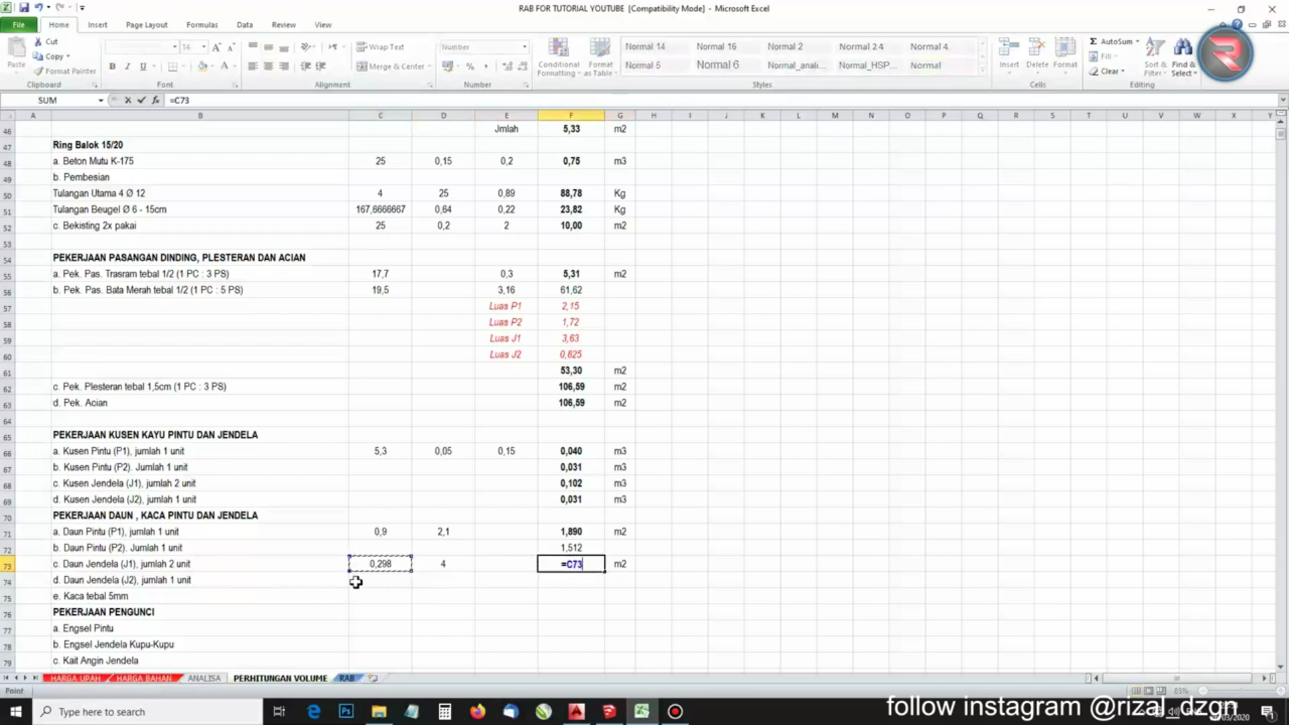
text(*)
key(Left)
key(Left)
key(Return)
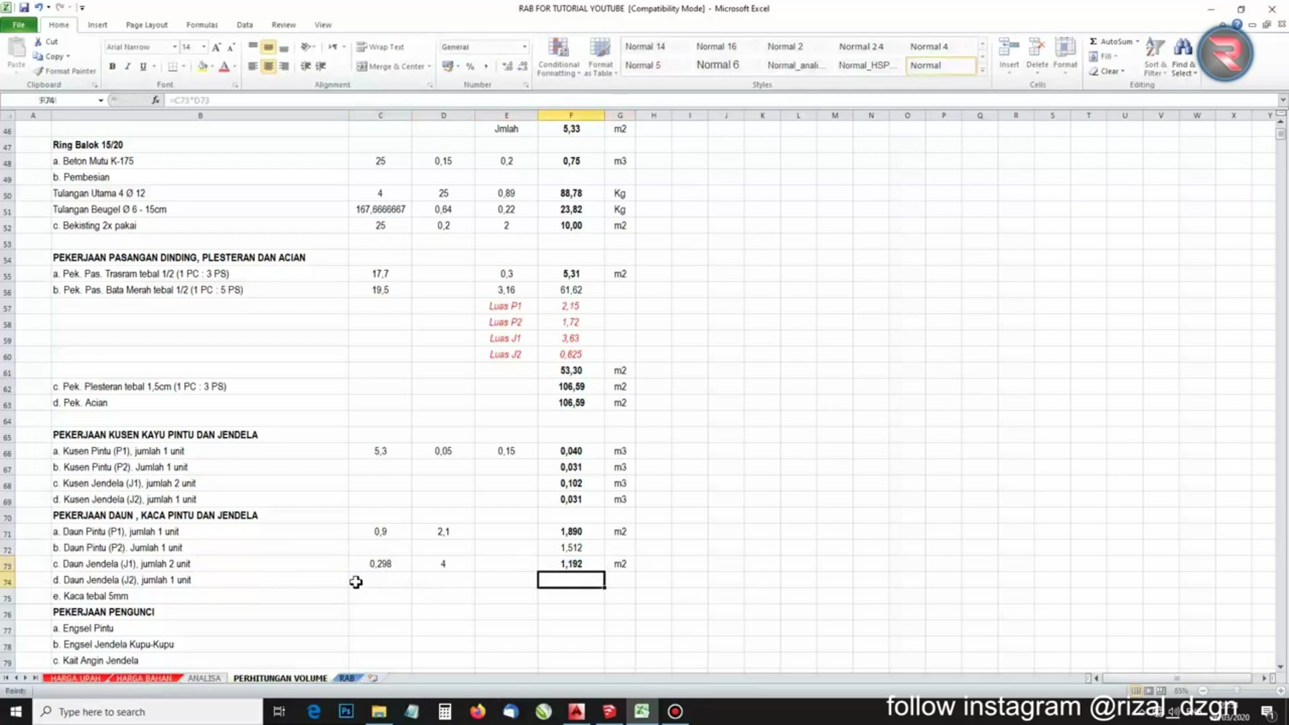
Switch to the SketchUp model and leave the leaf frame of the double window (J1)
key(Left)
key(Left)
key(Left)
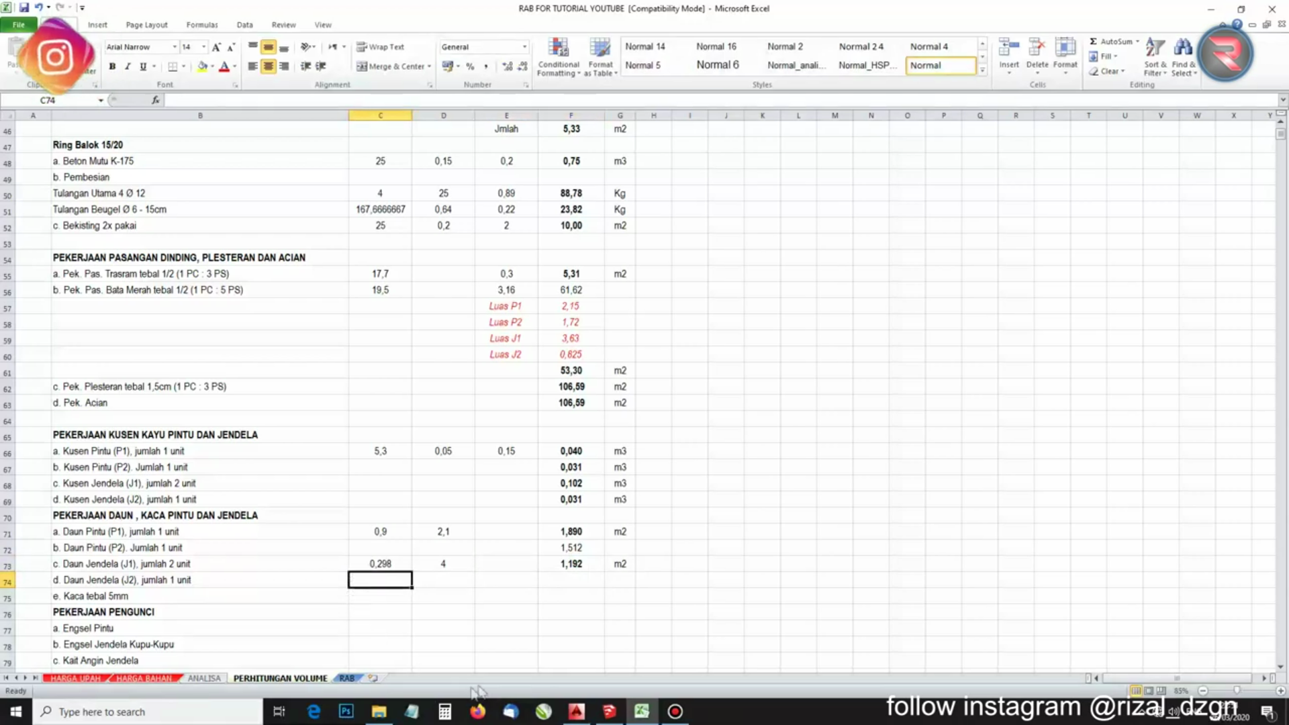
click(610, 712)
scroll(619, 532, down, 3)
scroll(621, 473, up, 3)
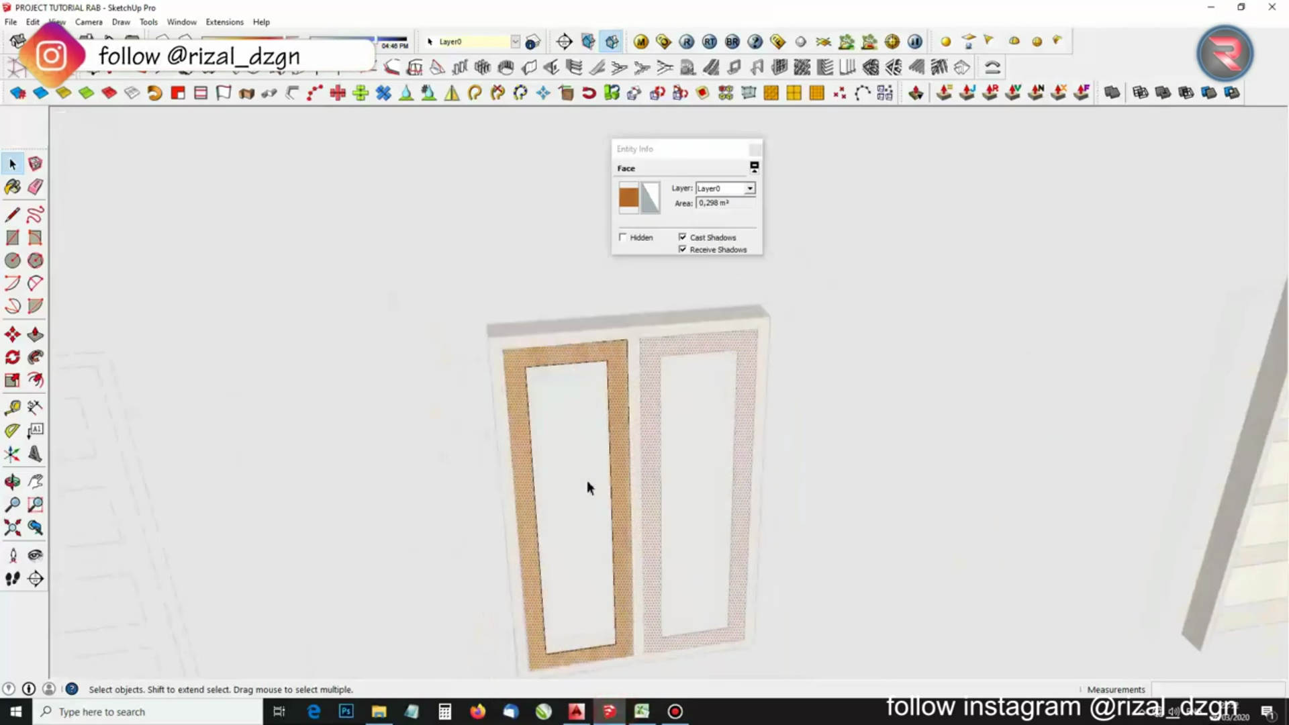
scroll(587, 481, down, 3)
click(736, 497)
click(736, 497)
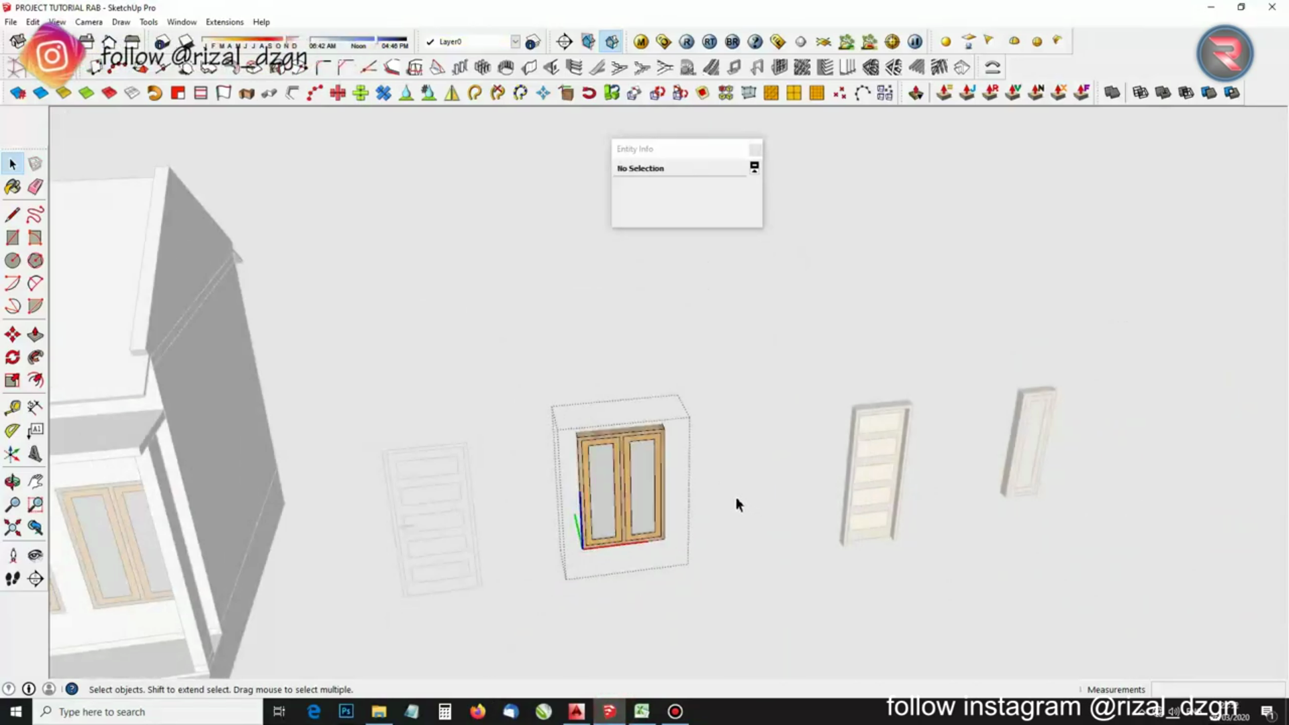
Open the glass pane in a leaf of the double window (J1) and check its face area
drag(736, 497, 664, 504)
key(space)
scroll(524, 490, up, 10)
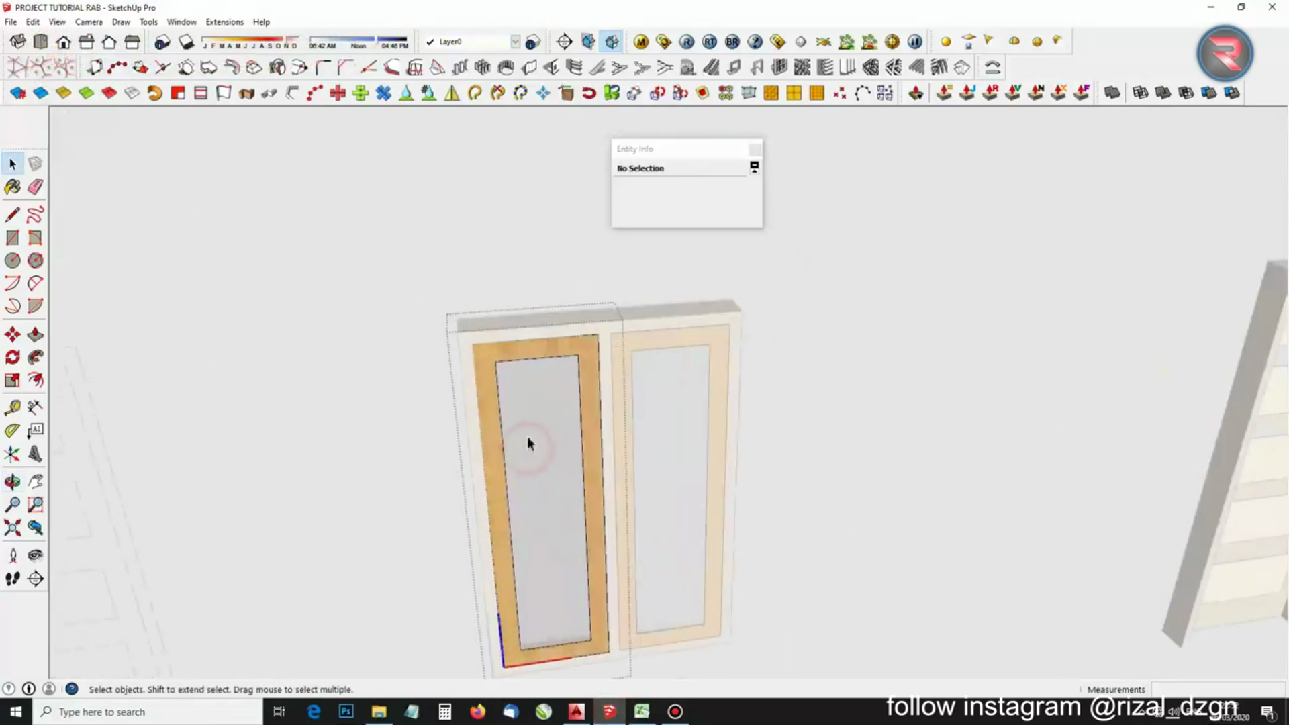
drag(525, 415, 519, 356)
double_click(519, 356)
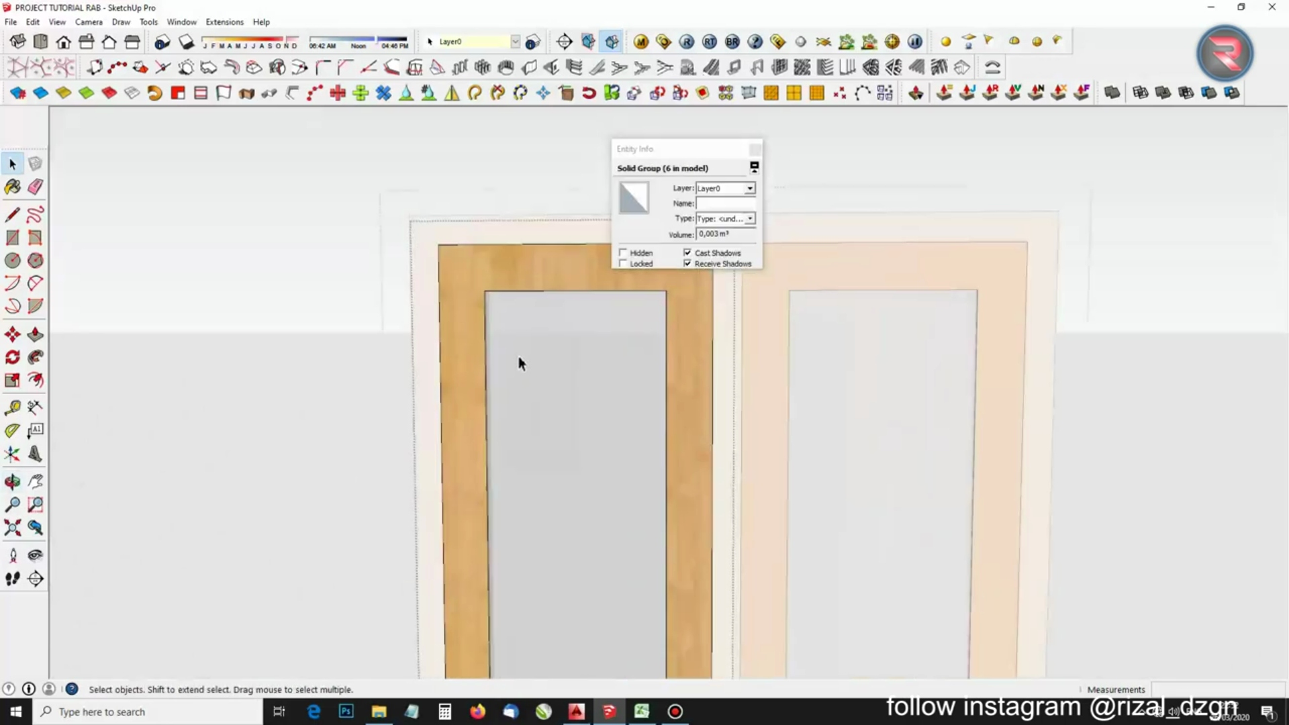
click(542, 405)
drag(532, 432, 579, 444)
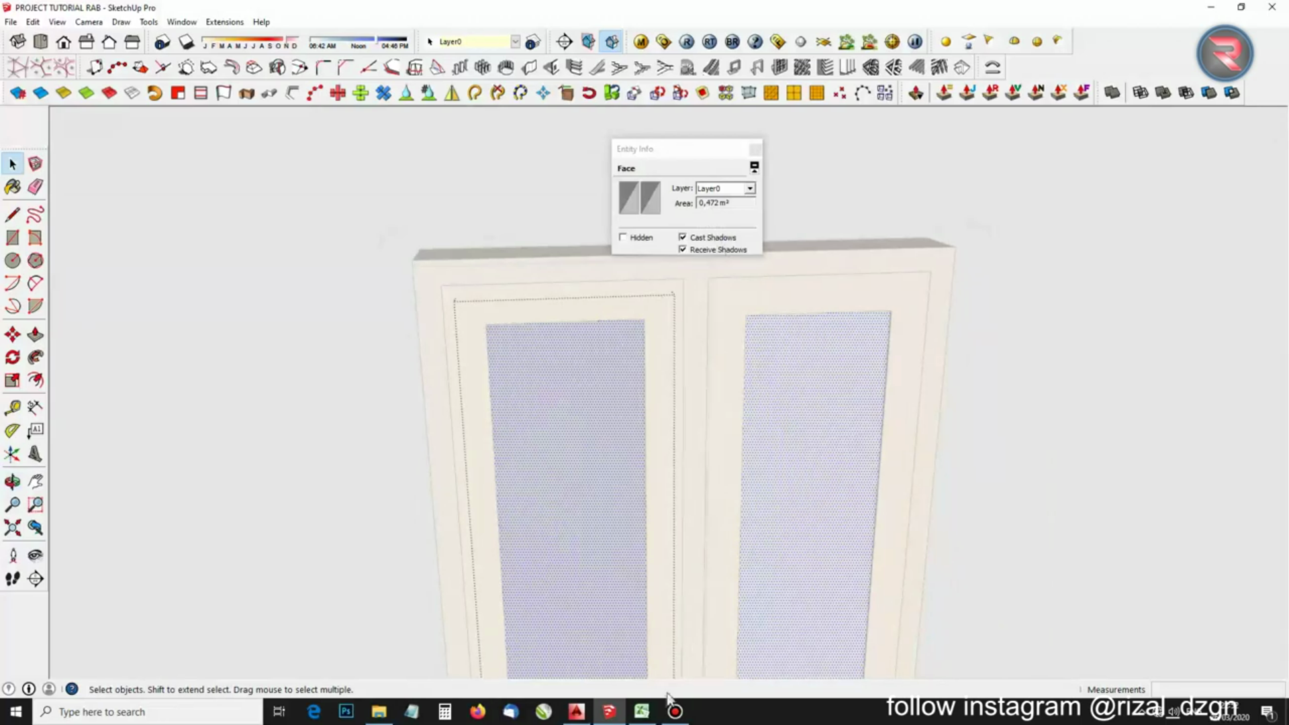
Switch to the Excel volume sheet and calculate the Kaca tebal 5mm area in C75 with the formula =0,472*4
click(641, 713)
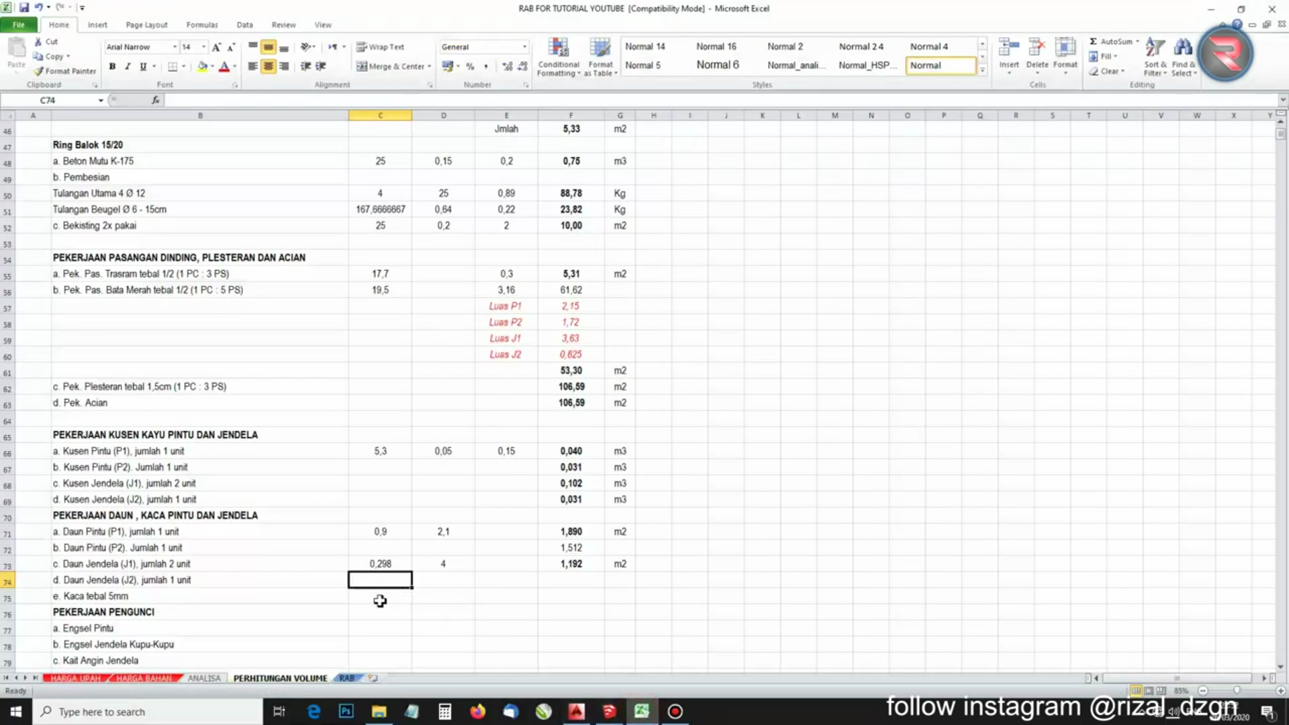
click(601, 717)
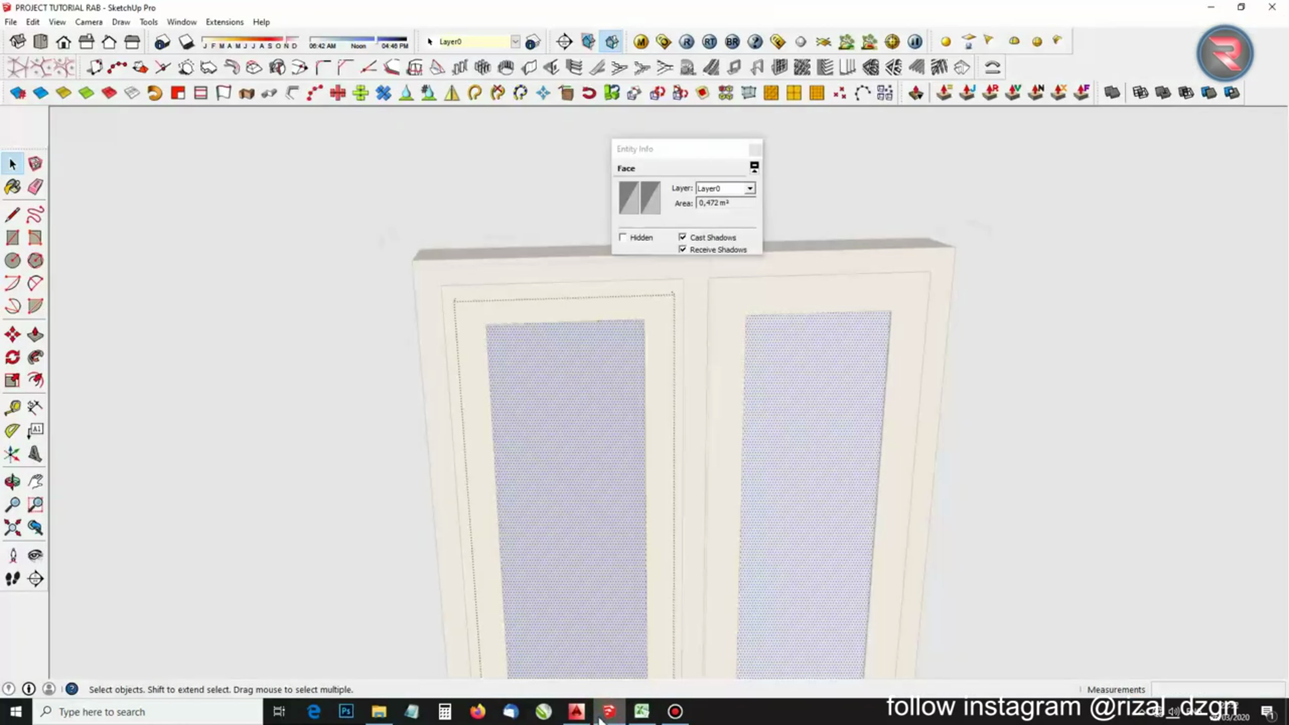
click(603, 715)
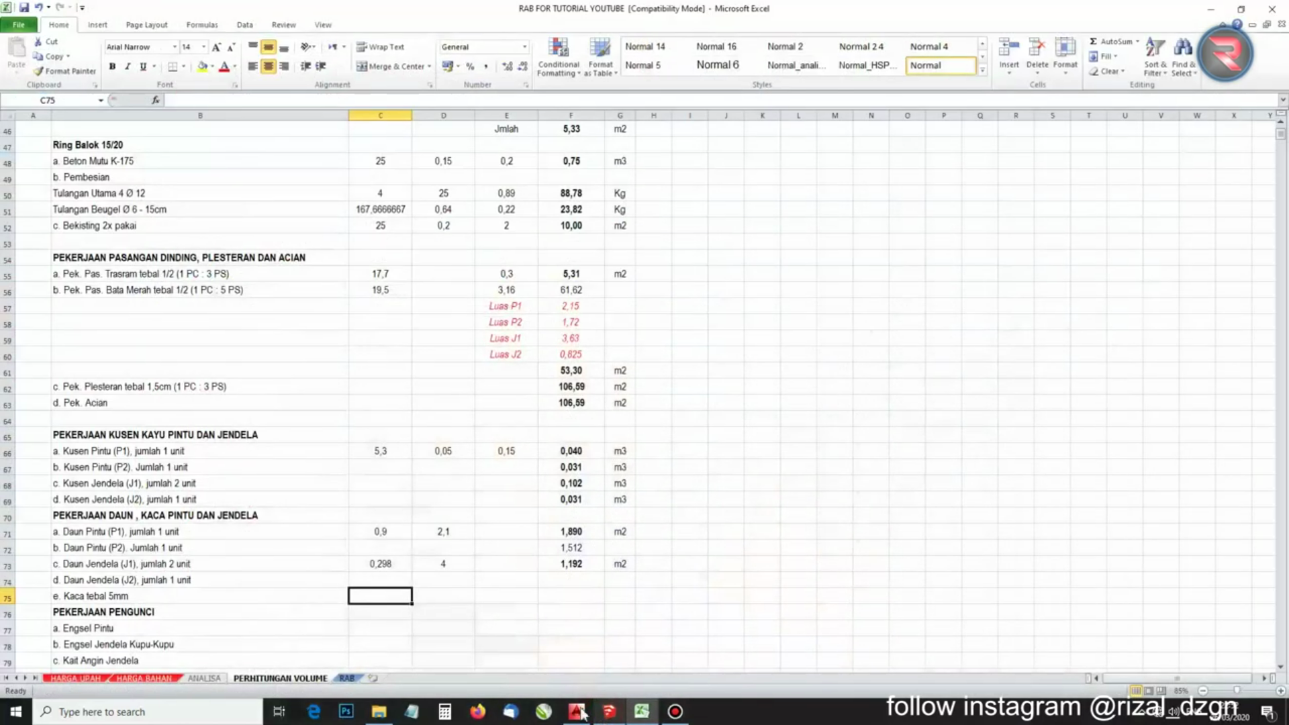
mouse_move(581, 716)
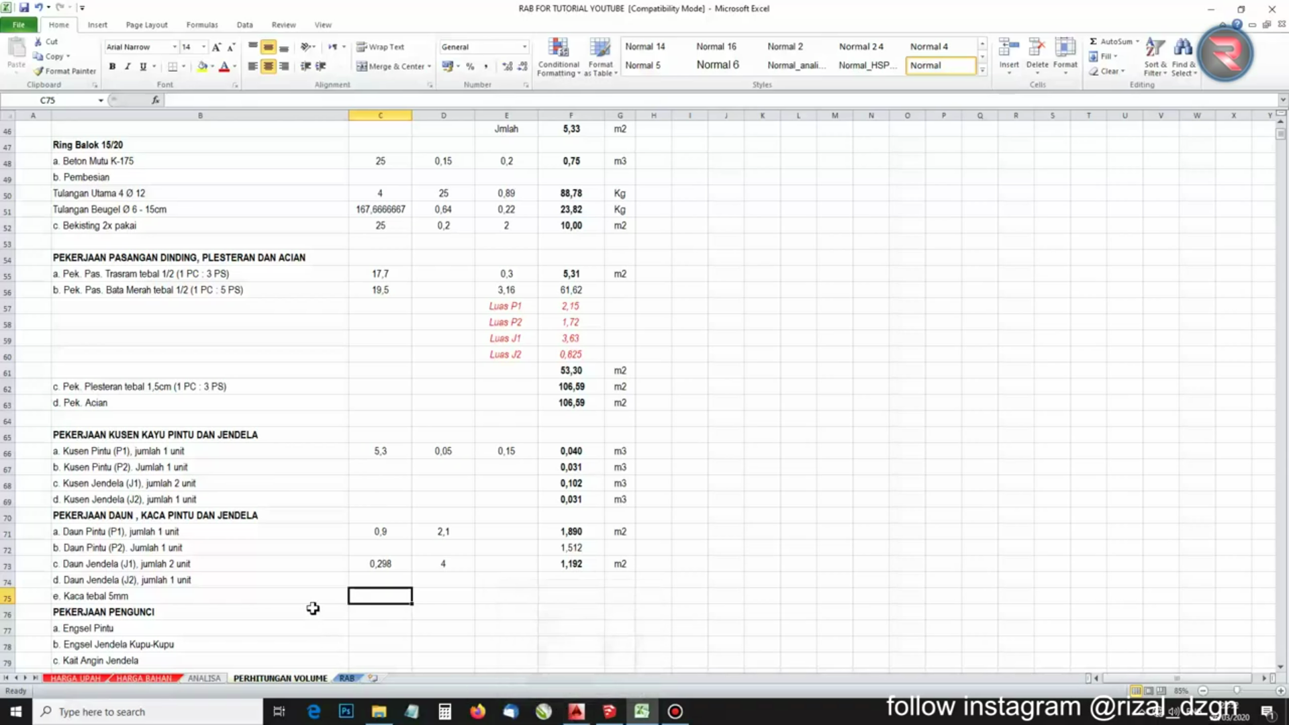
text(=)
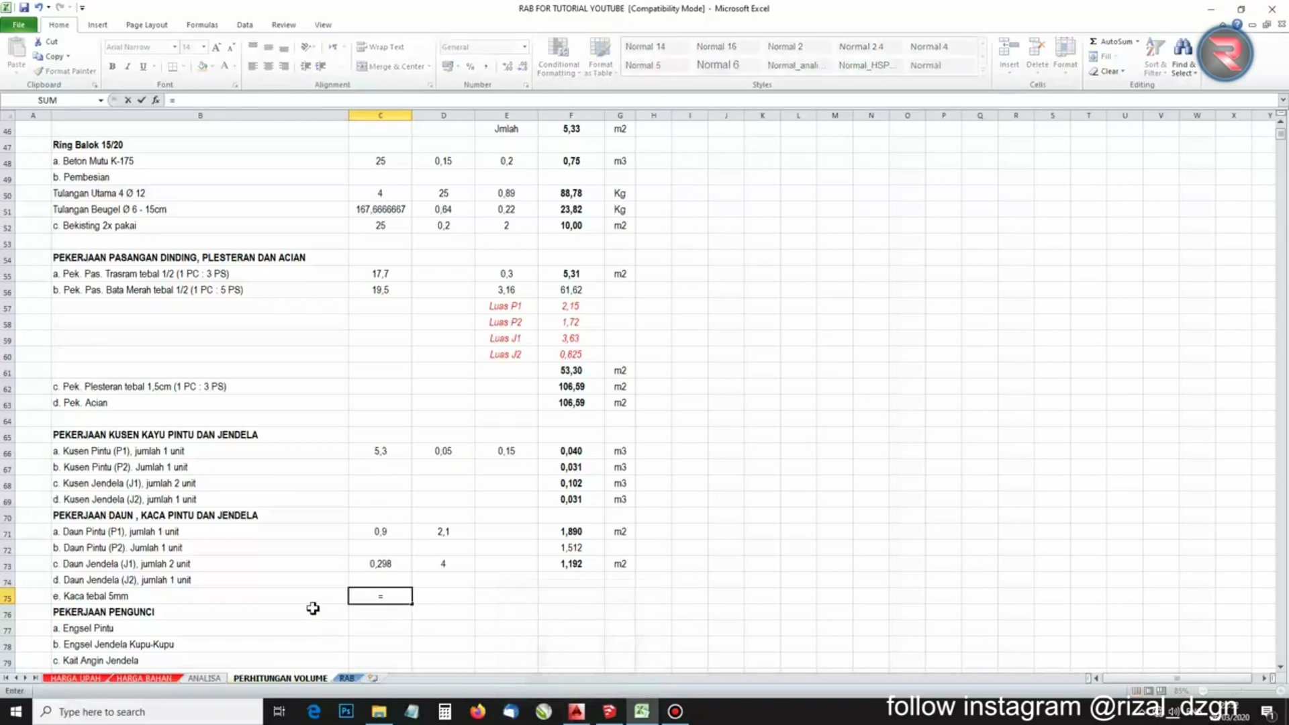
text(0,472)
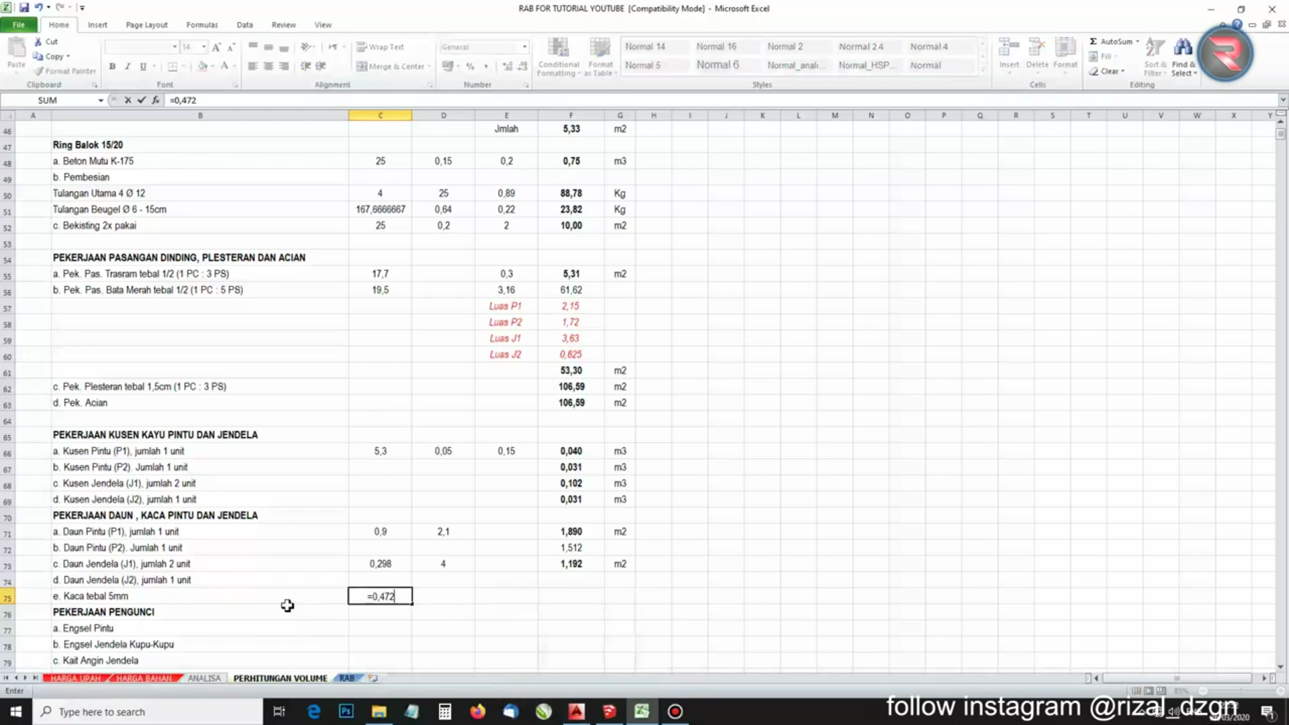
text(*)
text(4)
key(Return)
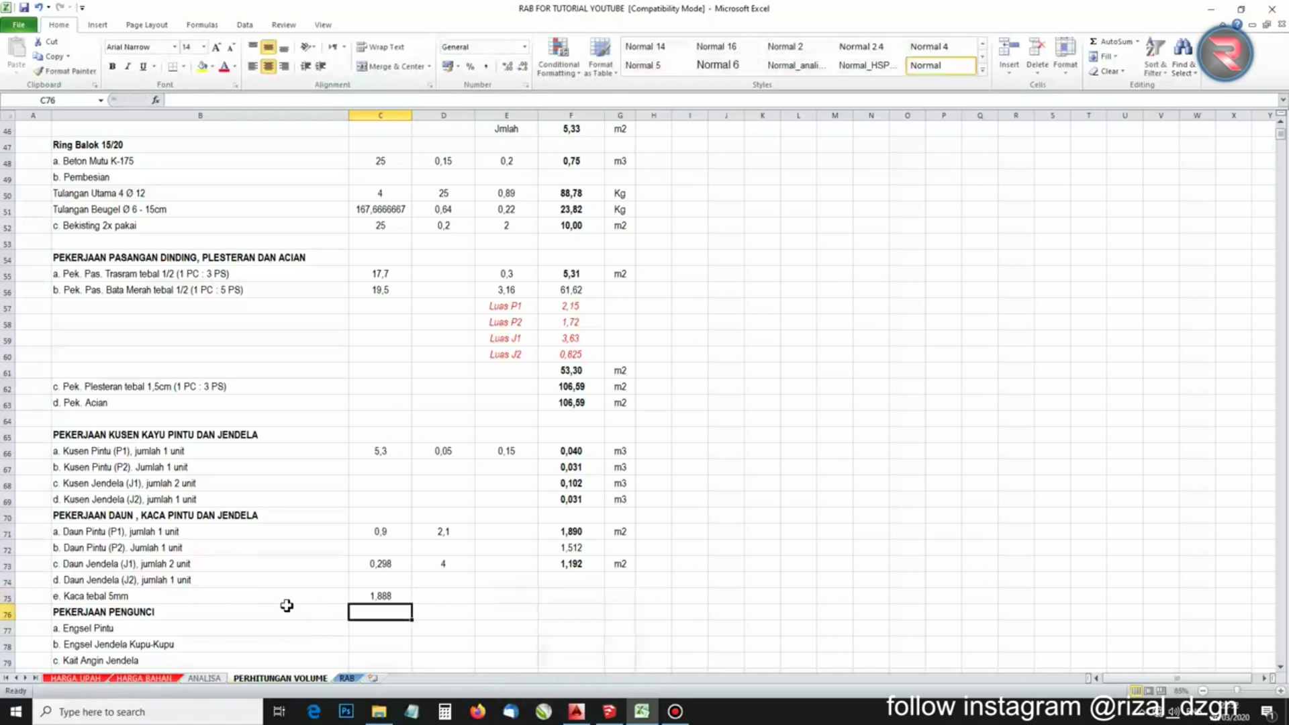
key(Right)
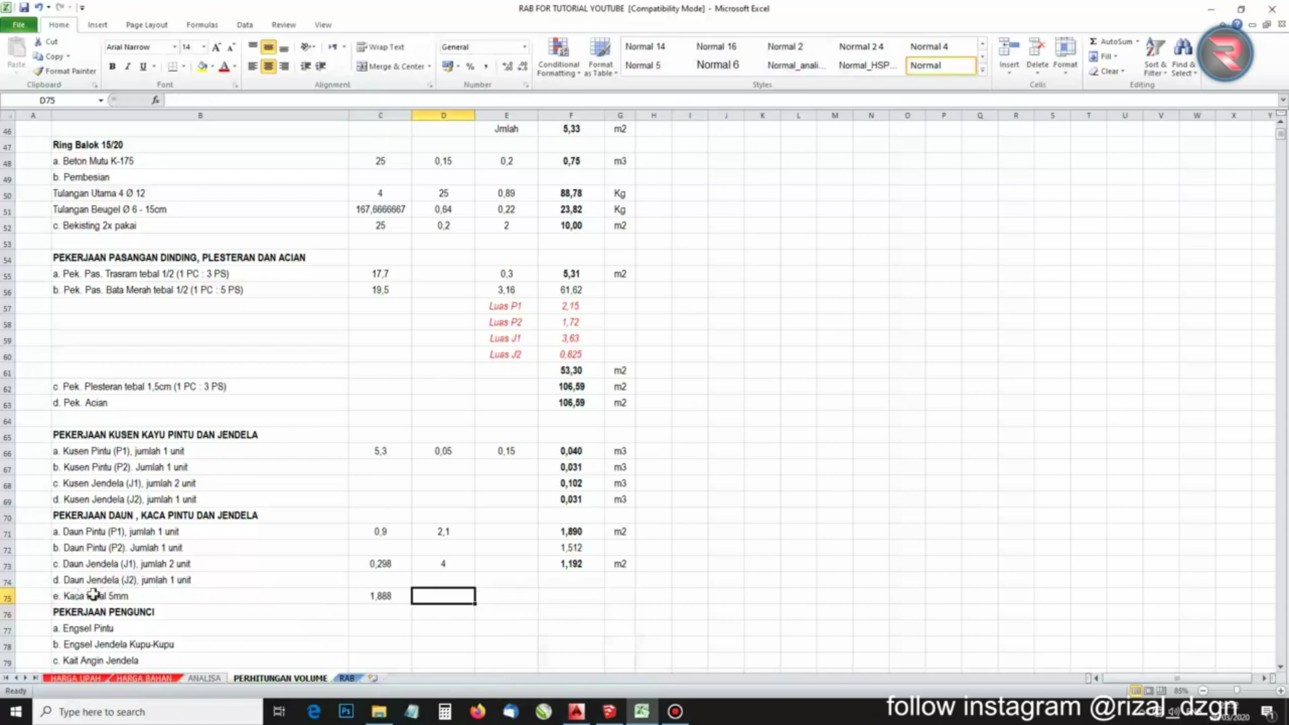
Switch to SketchUp, leave the double window component, and open the single-leaf window (J2) for editing
click(609, 712)
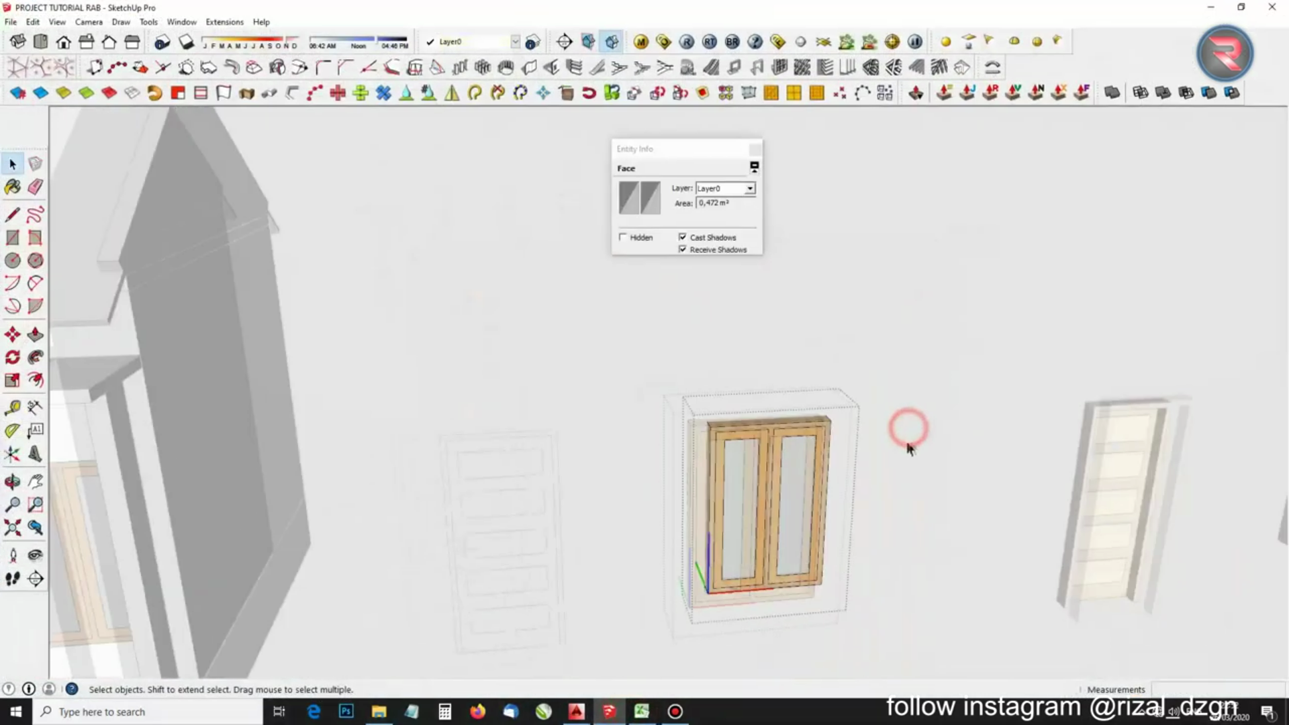
click(907, 442)
scroll(920, 367, down, 5)
scroll(799, 410, up, 6)
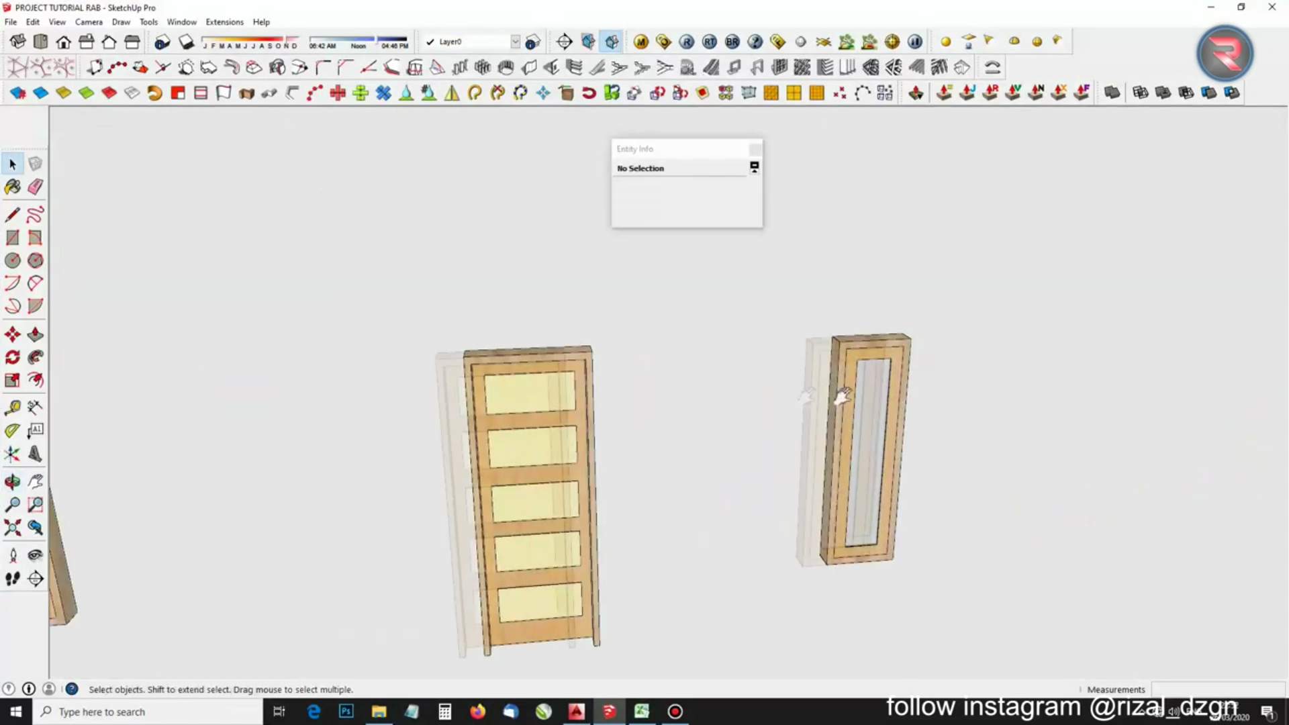
scroll(646, 357, up, 6)
right_click(646, 340)
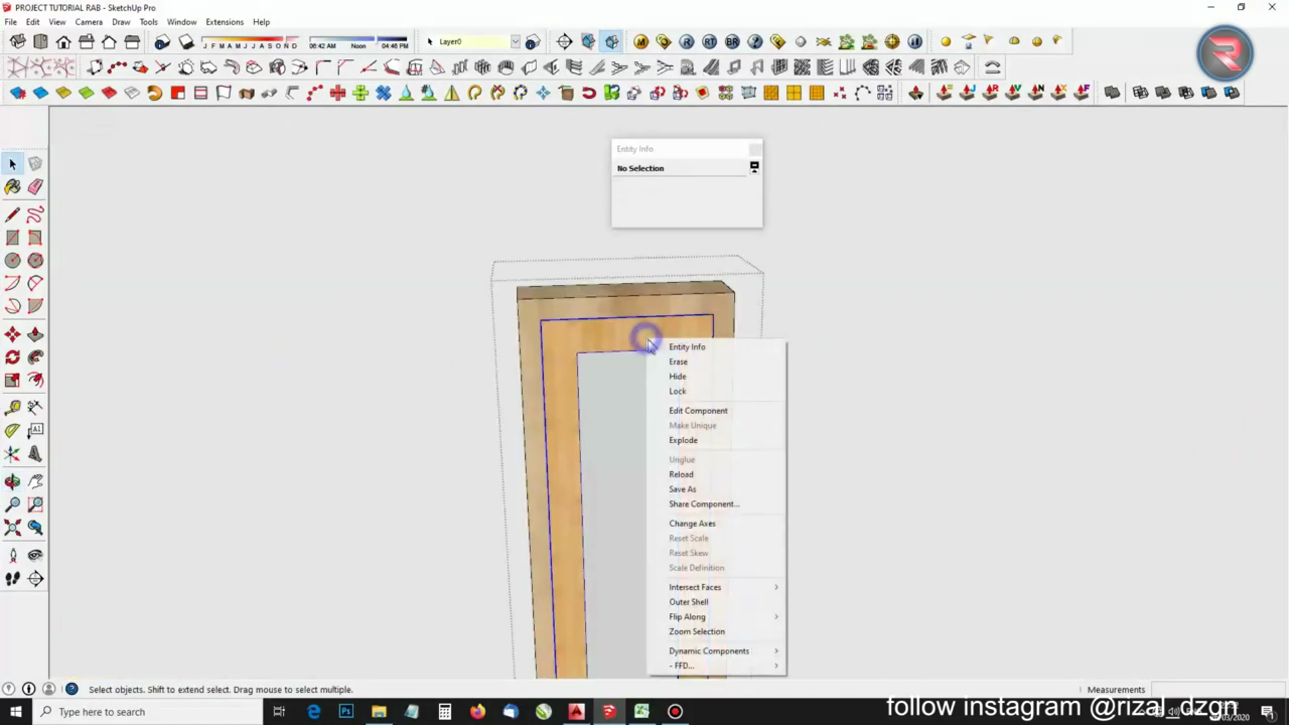
click(678, 363)
key(ctrl+z)
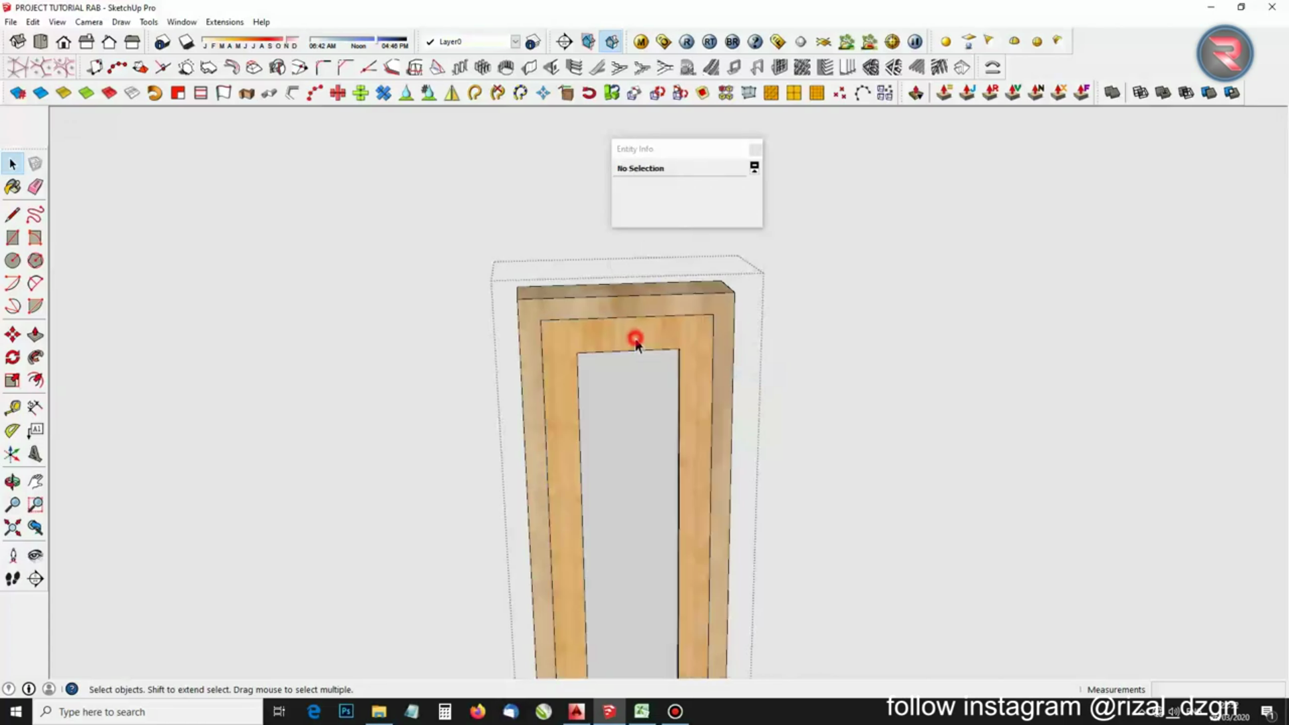
Hide the leaf frame of the single window (J2) and open its glass pane for editing
right_click(637, 336)
click(666, 387)
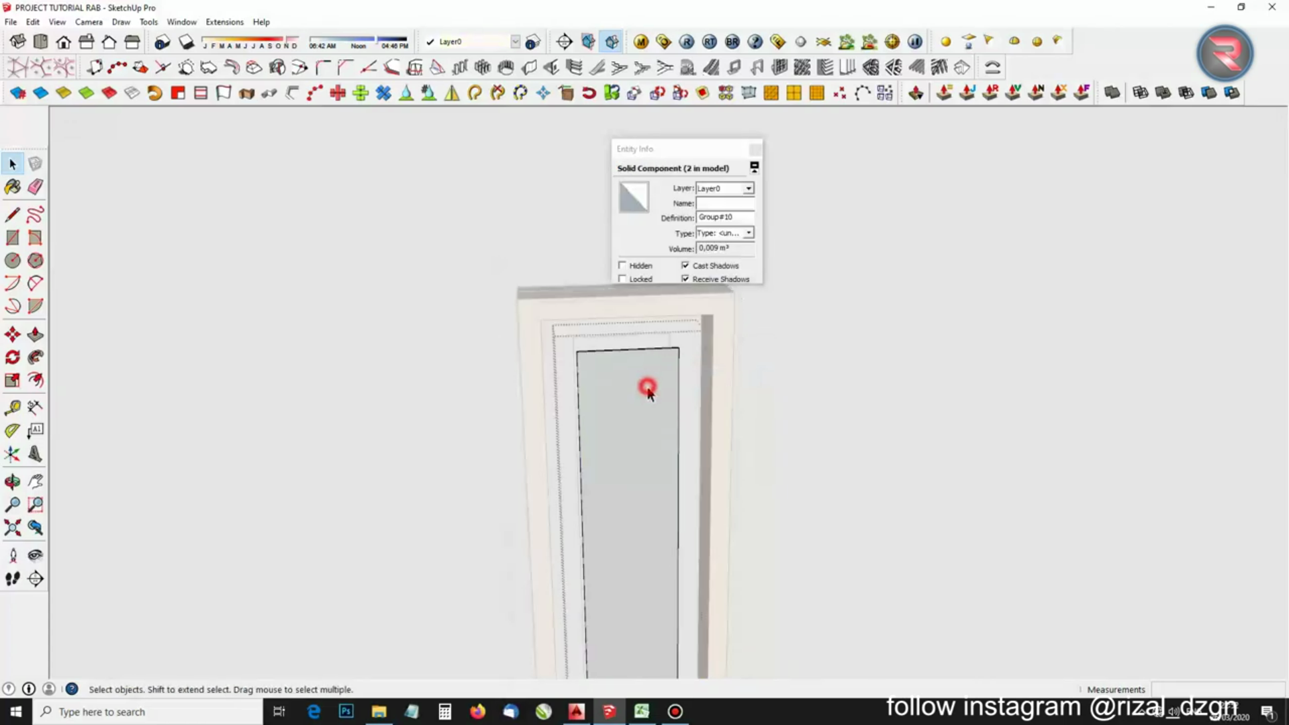
scroll(605, 368, up, 6)
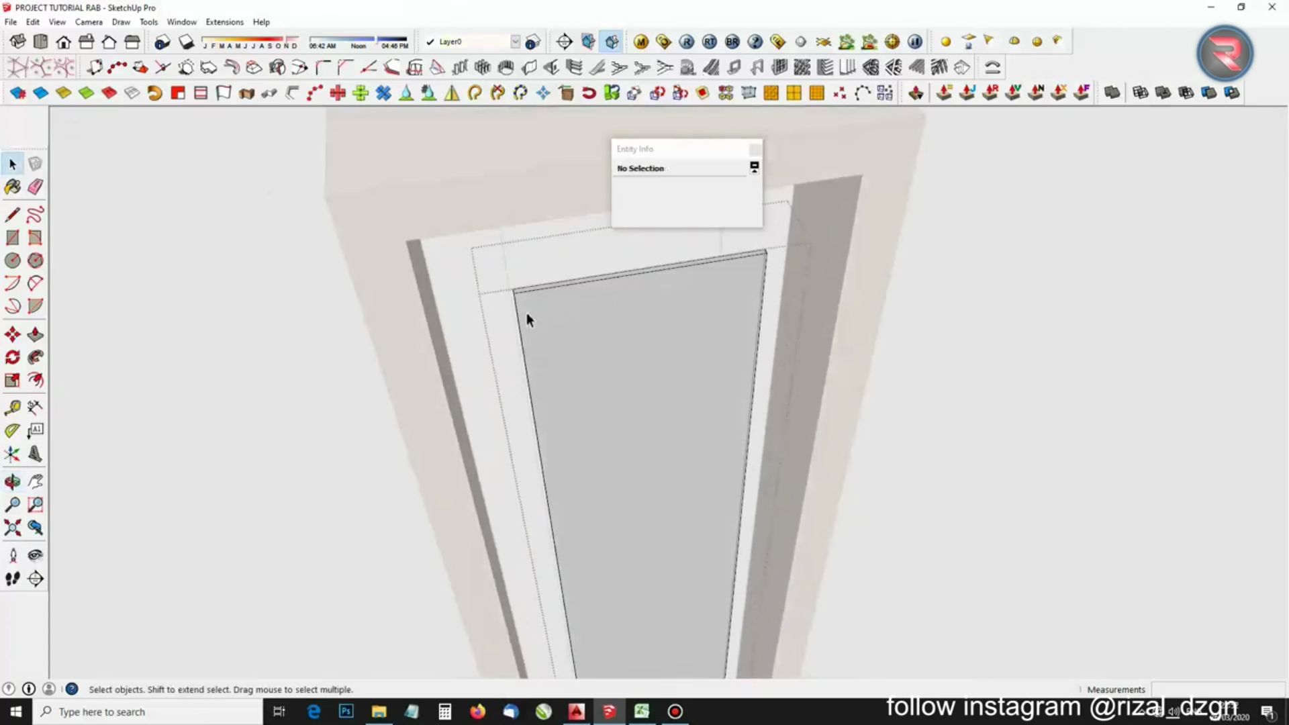
Push/Pull the upper edge face of the J2 glass pane outward by 0,010 m
scroll(527, 315, up, 2)
key(p)
click(525, 286)
click(515, 275)
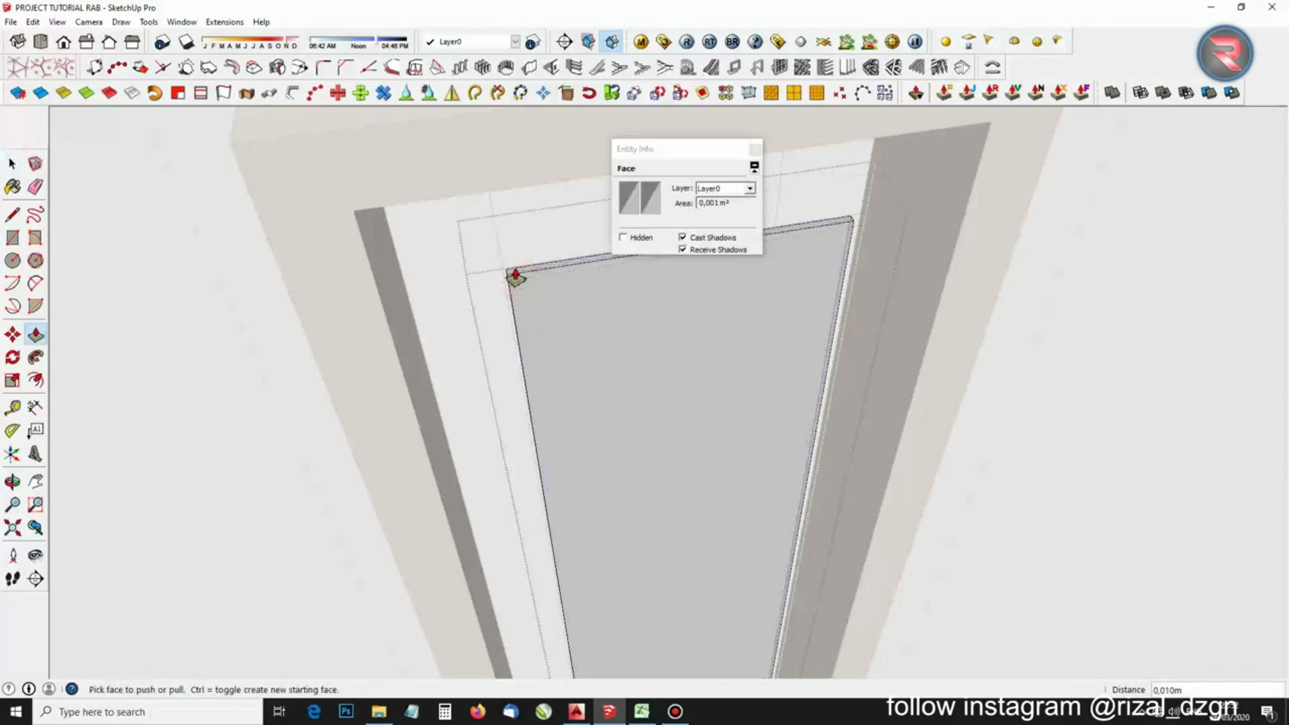
click(481, 303)
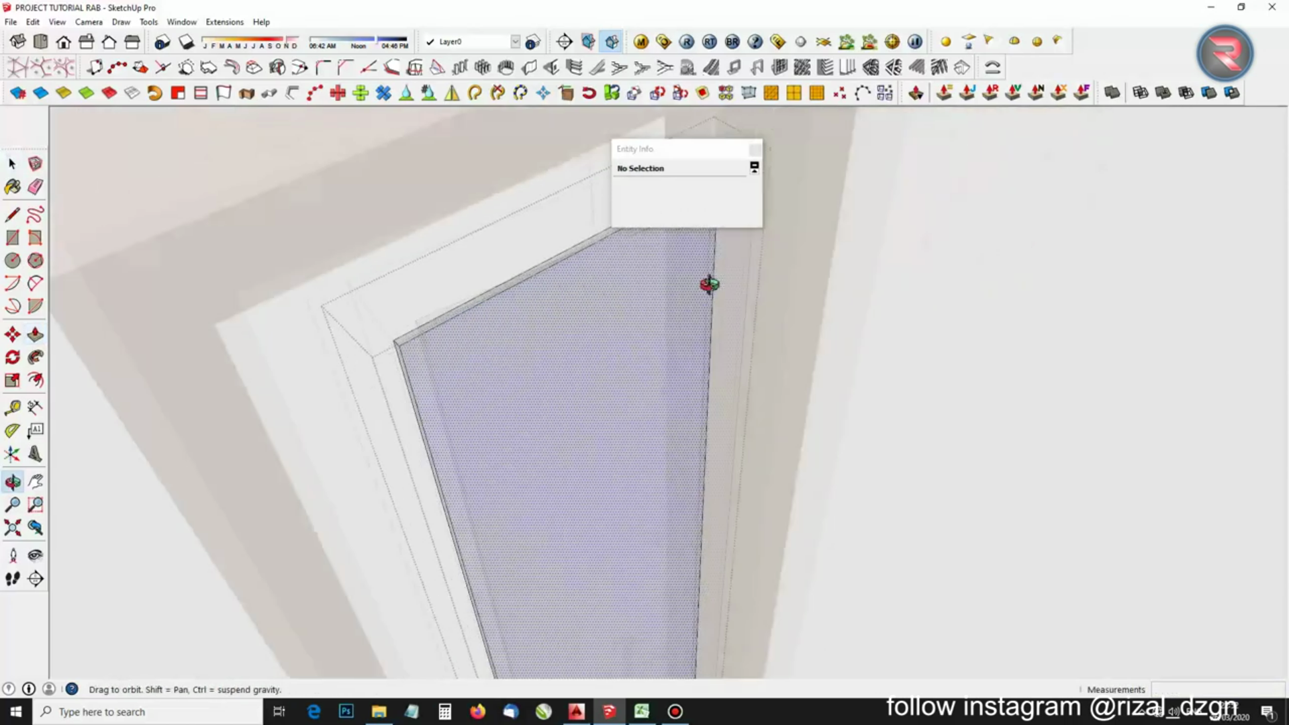
Push/Pull one vertical side face of the J2 glass pane outward by 0,010 m
click(400, 398)
click(397, 380)
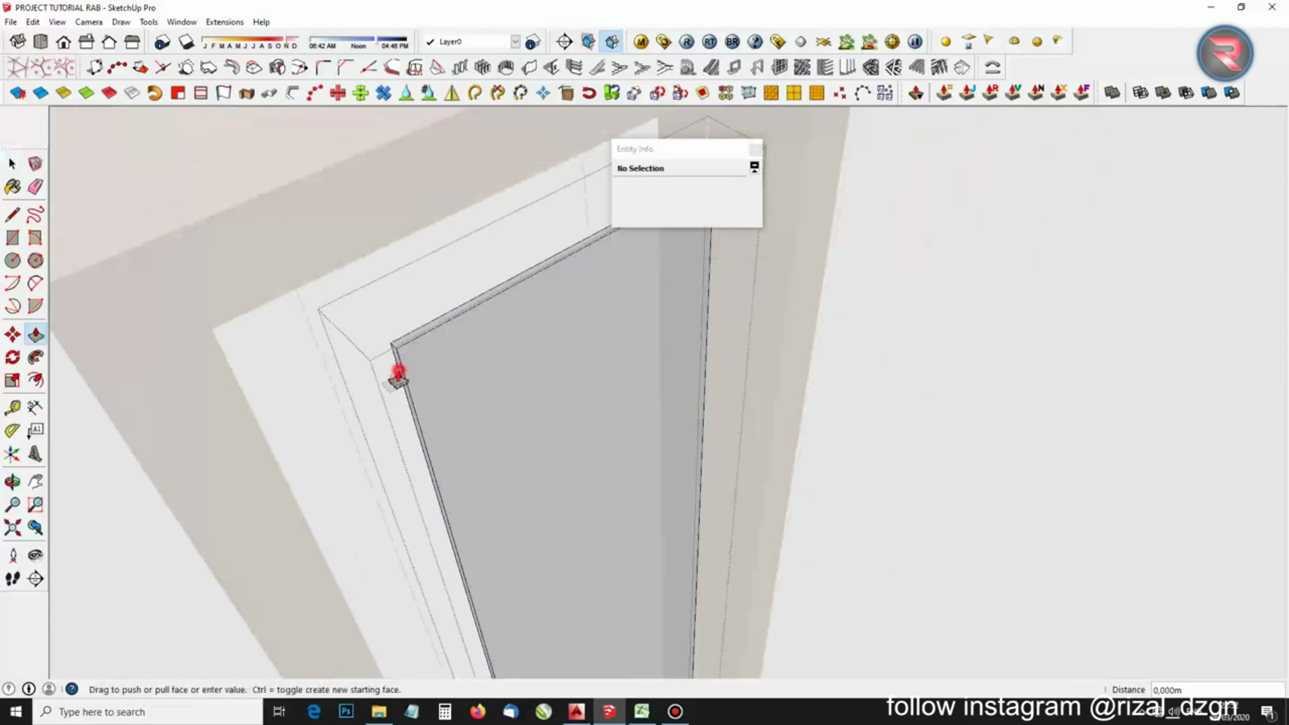
click(282, 438)
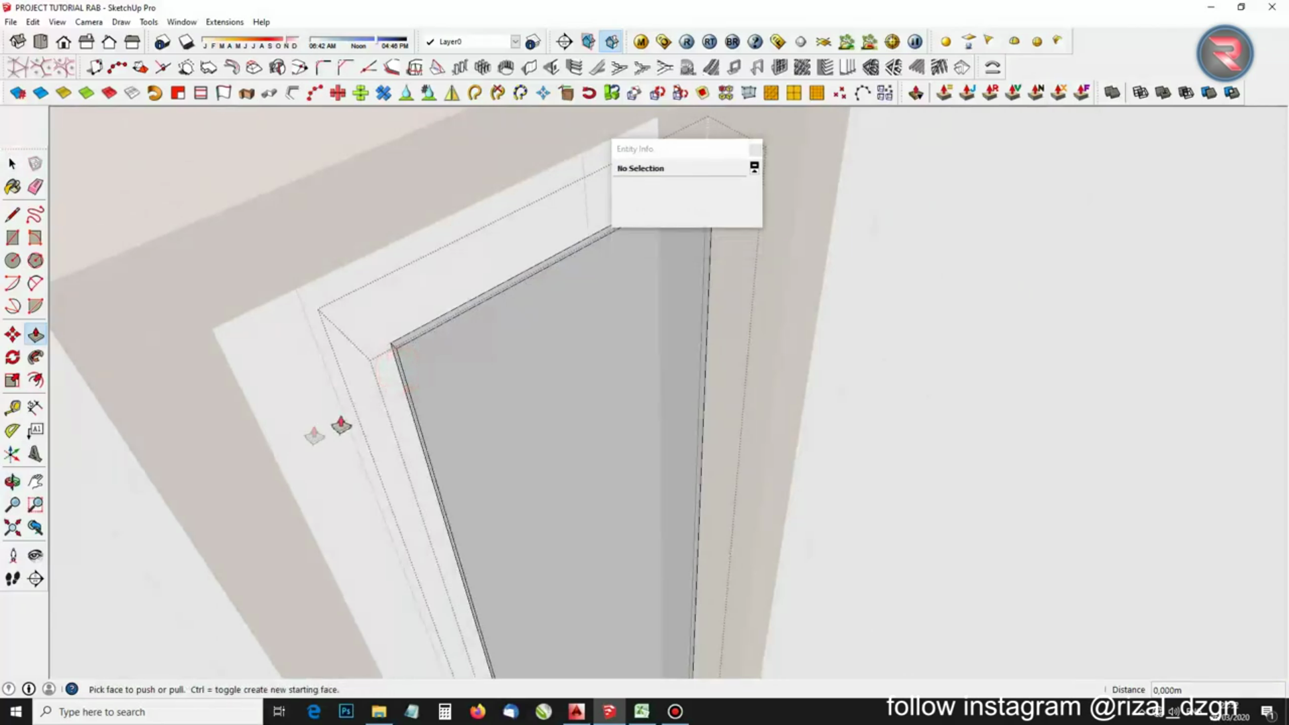
click(517, 339)
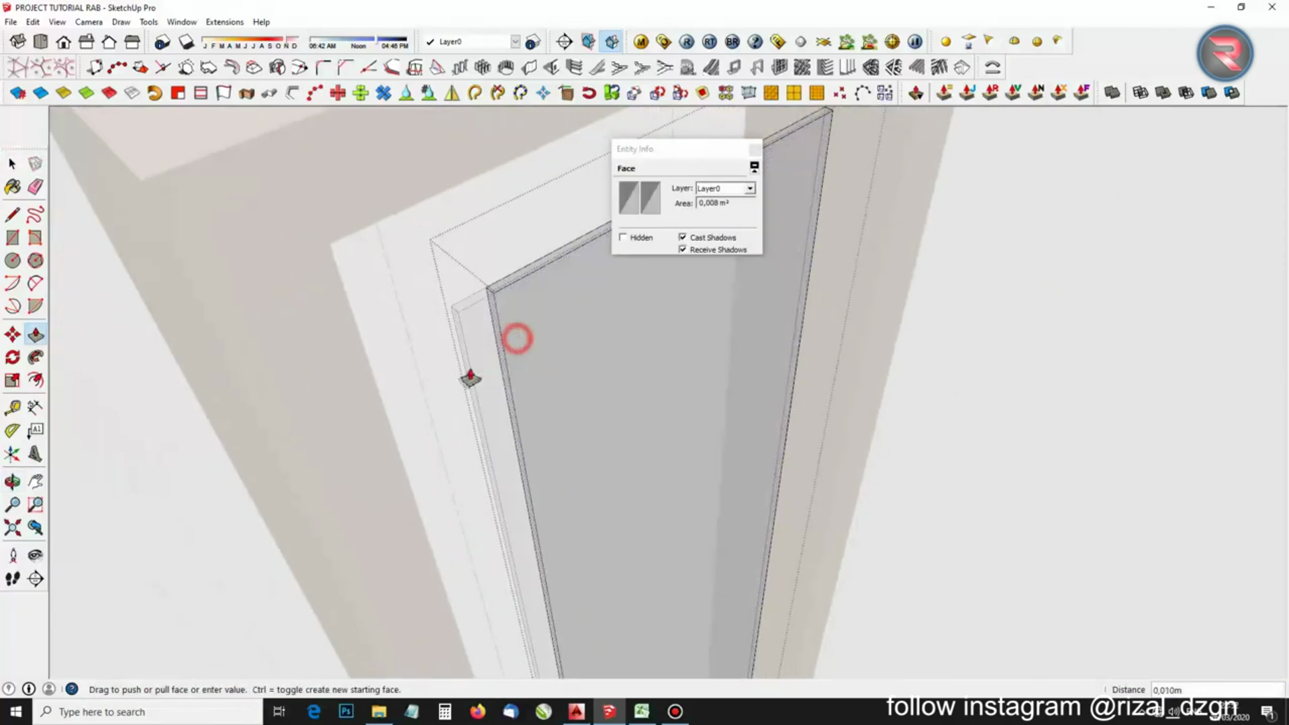
click(411, 389)
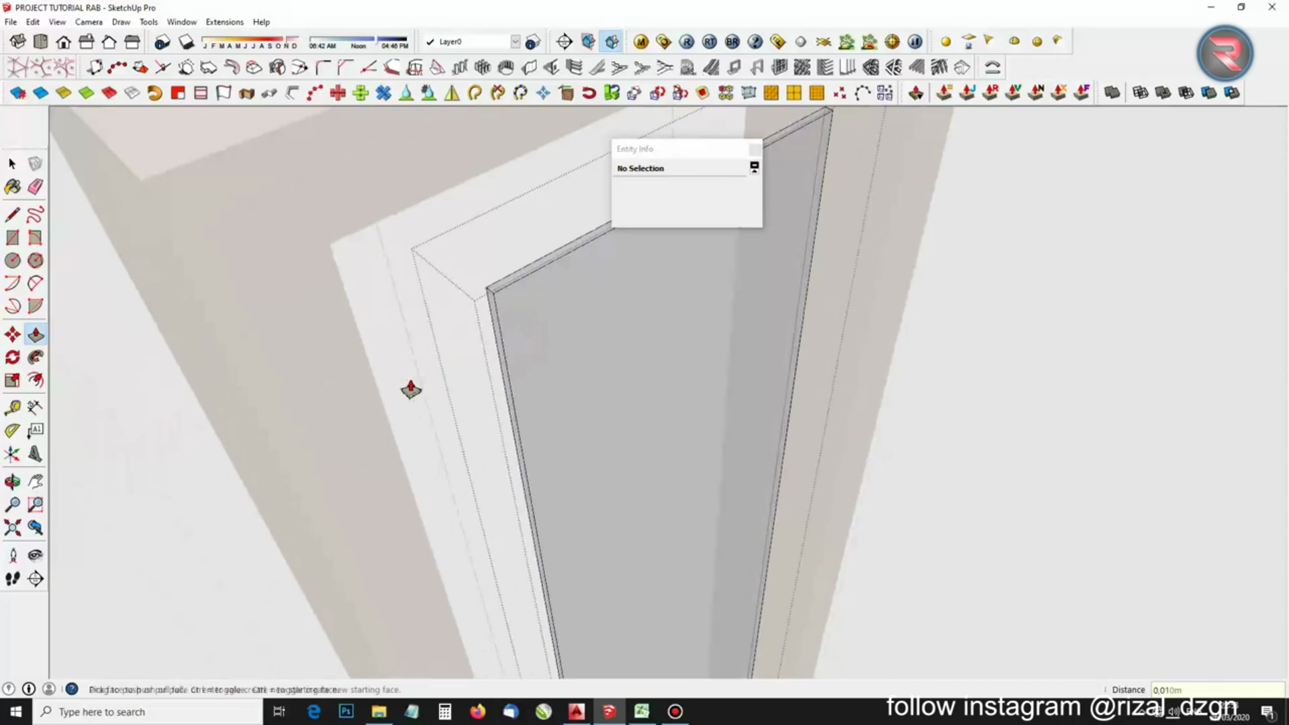
Push/Pull the opposite vertical side face of the J2 glass pane outward by 0,010 m
click(1039, 414)
scroll(587, 340, down, 2)
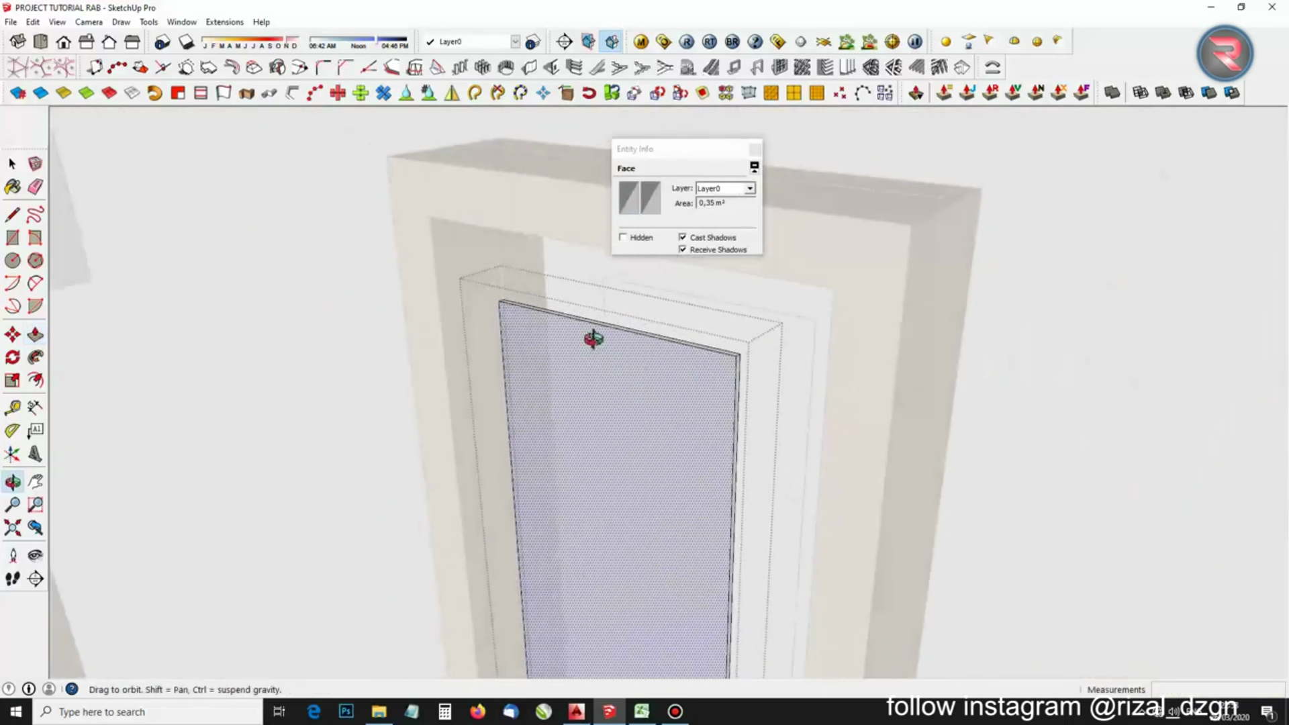
scroll(725, 389, up, 6)
click(686, 390)
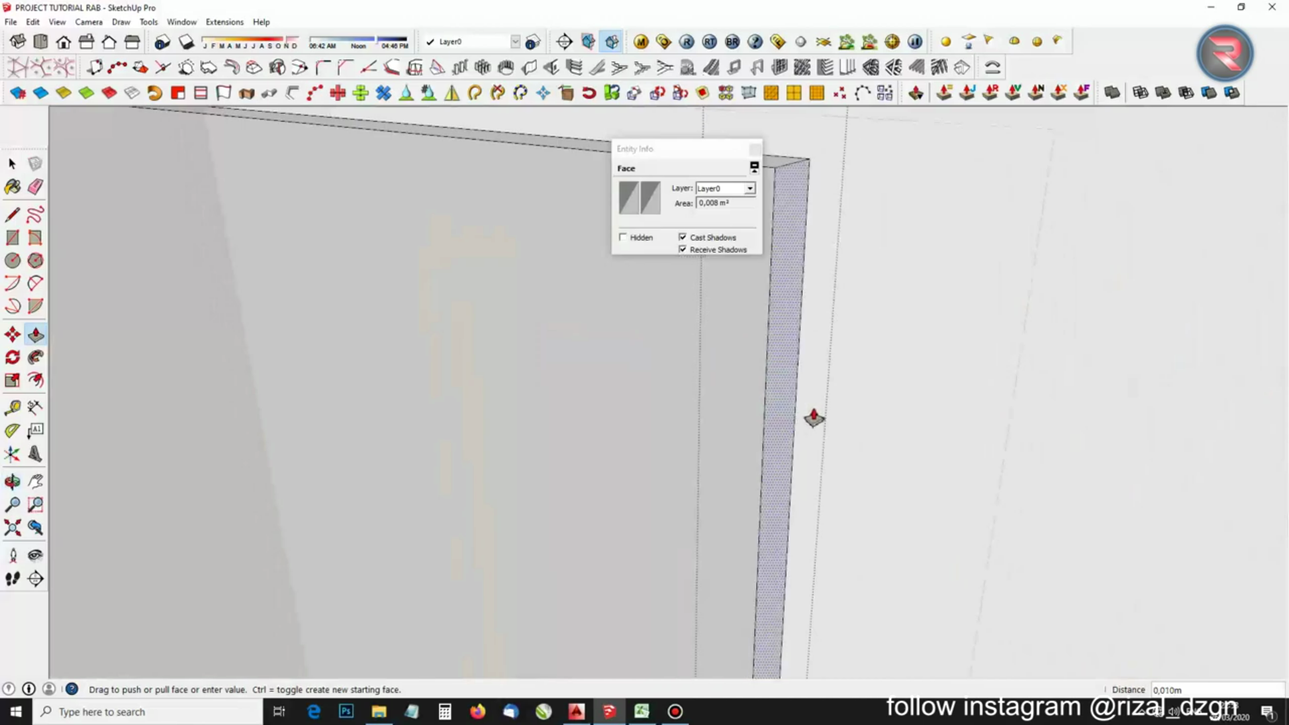
click(794, 423)
click(793, 423)
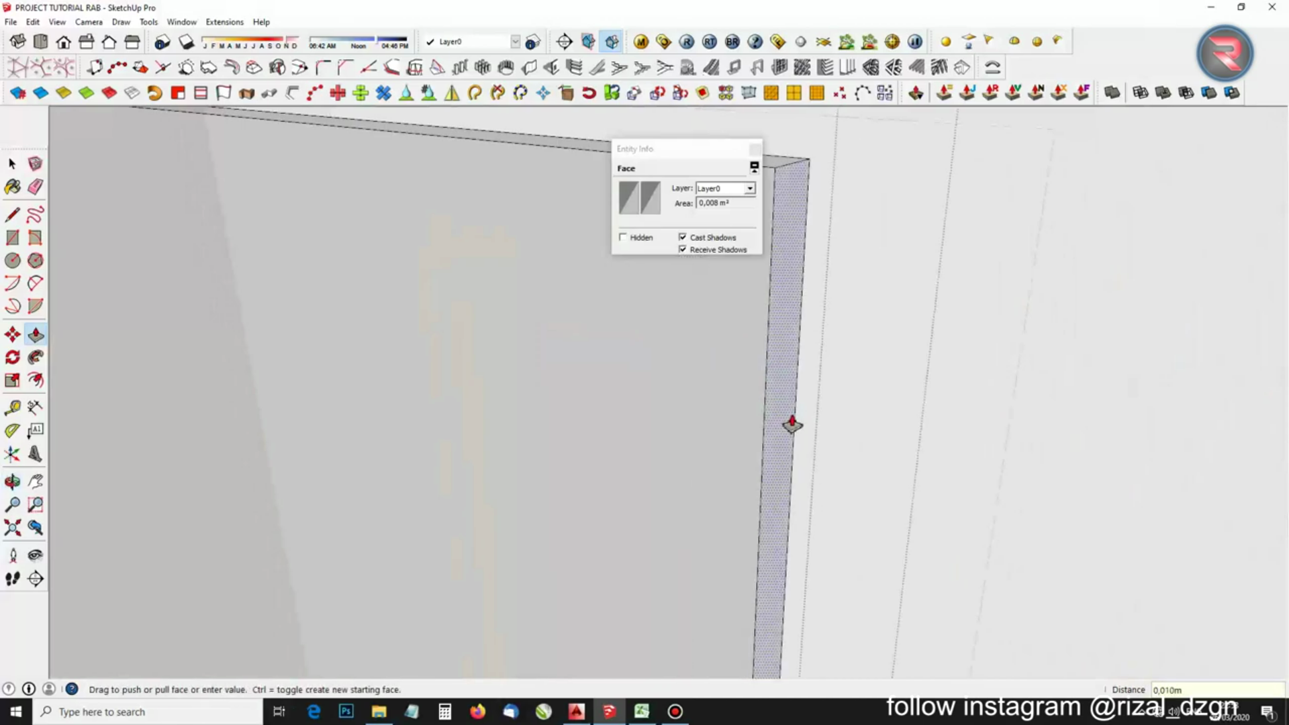
Extend the lower edge face of the J2 glass pane outward with Push/Pull
scroll(526, 512, down, 3)
scroll(567, 497, up, 4)
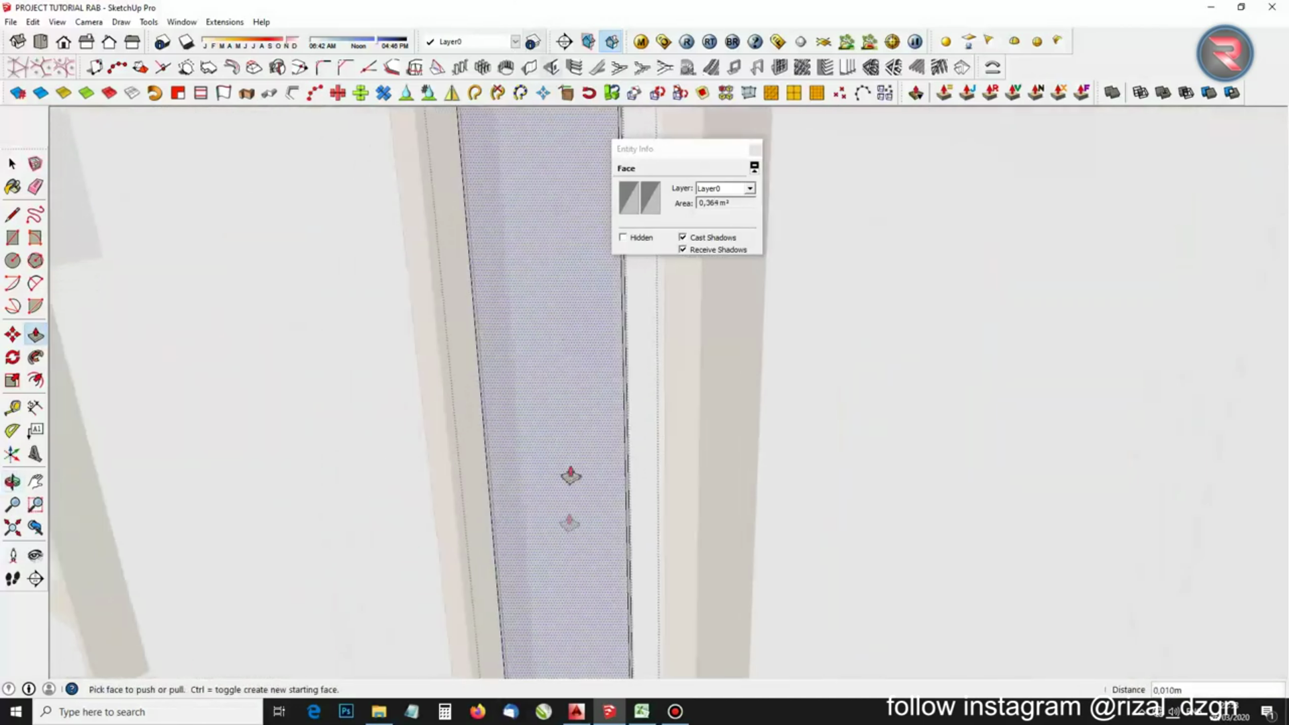
scroll(518, 161, up, 5)
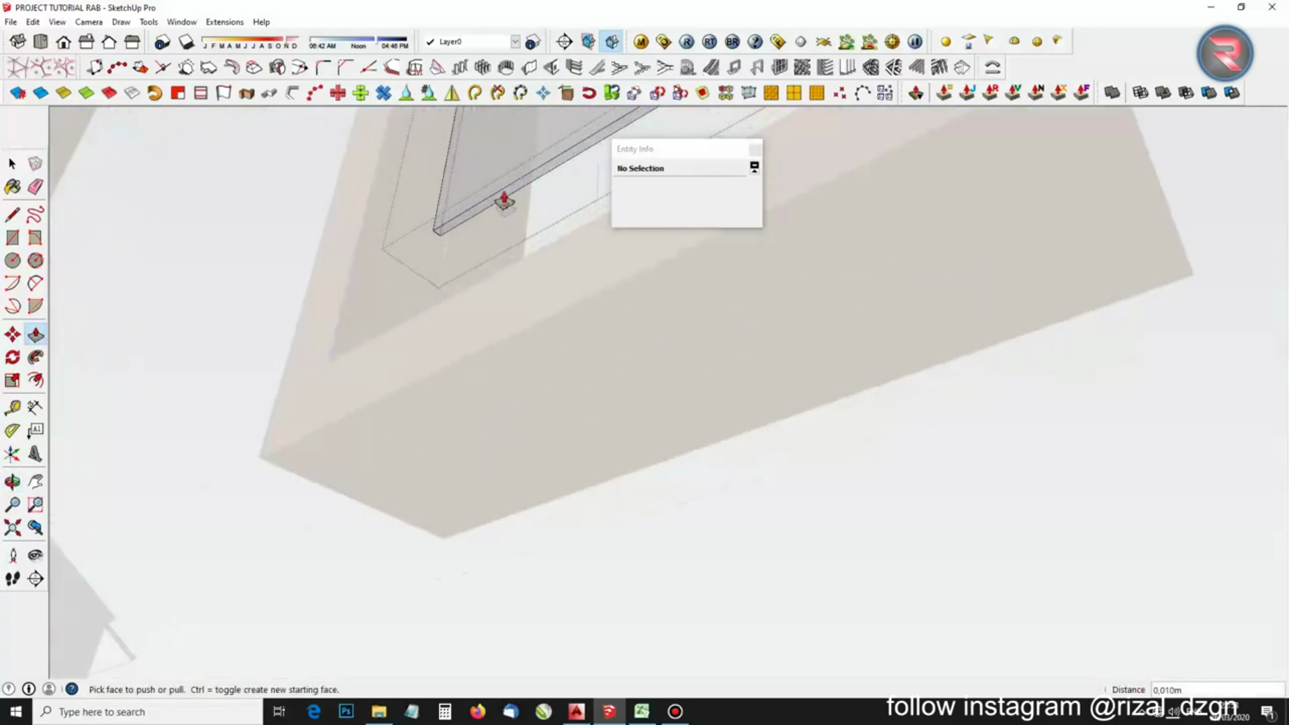
click(502, 194)
click(397, 282)
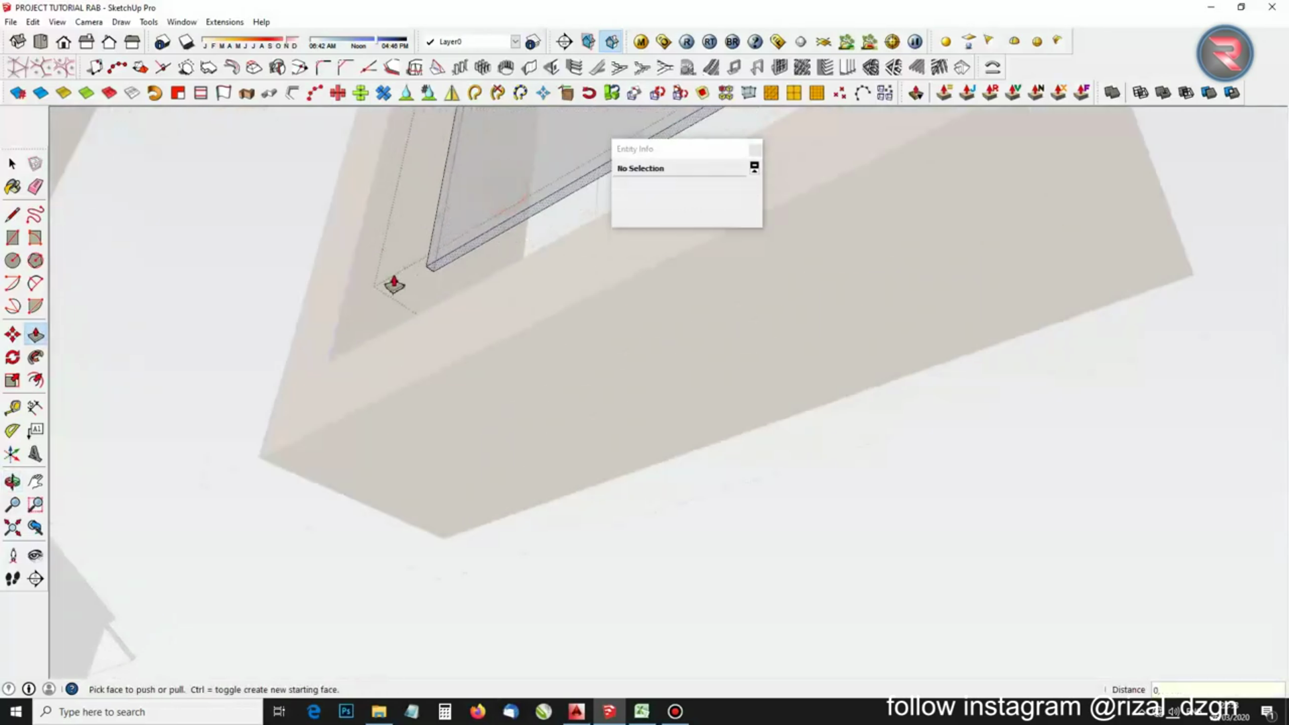
click(394, 285)
click(394, 285)
Finish editing the J2 glass pane and restore the hidden leaf frame around it
scroll(395, 285, down, 3)
drag(396, 288, 480, 527)
scroll(263, 349, down, 4)
key(space)
click(220, 225)
drag(223, 231, 389, 452)
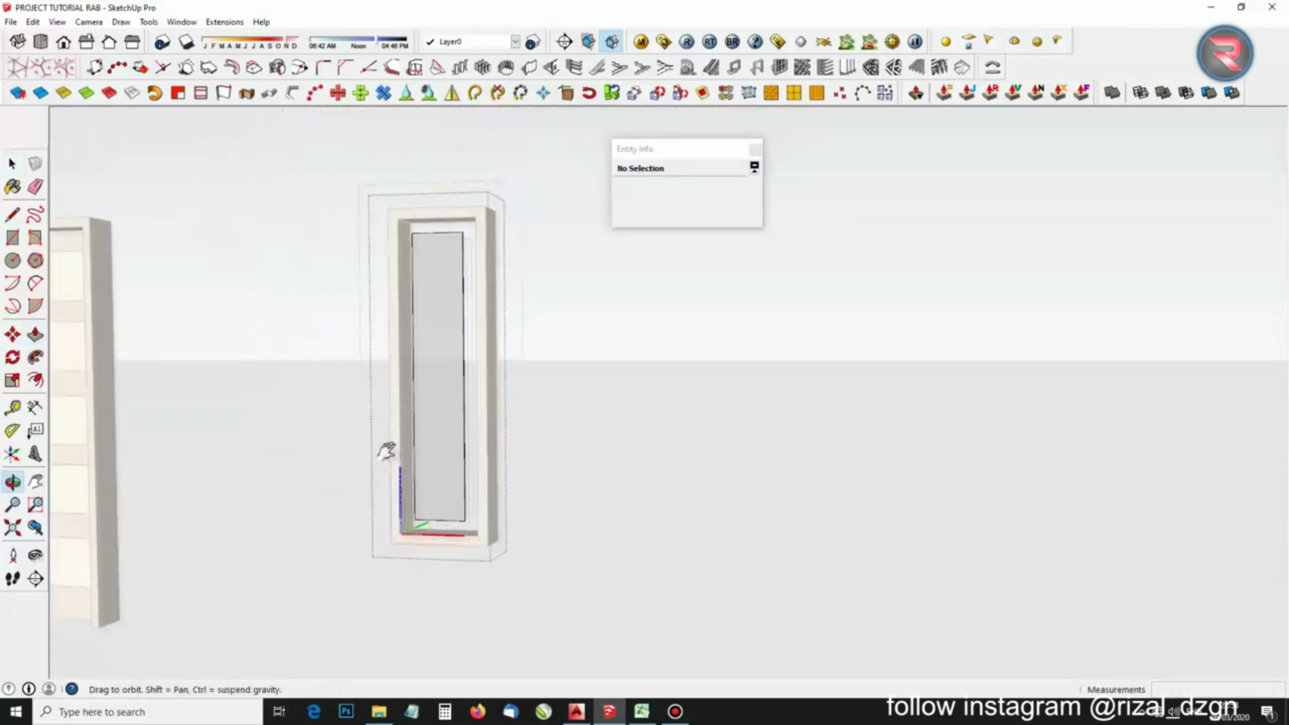
scroll(363, 350, up, 4)
scroll(340, 287, down, 5)
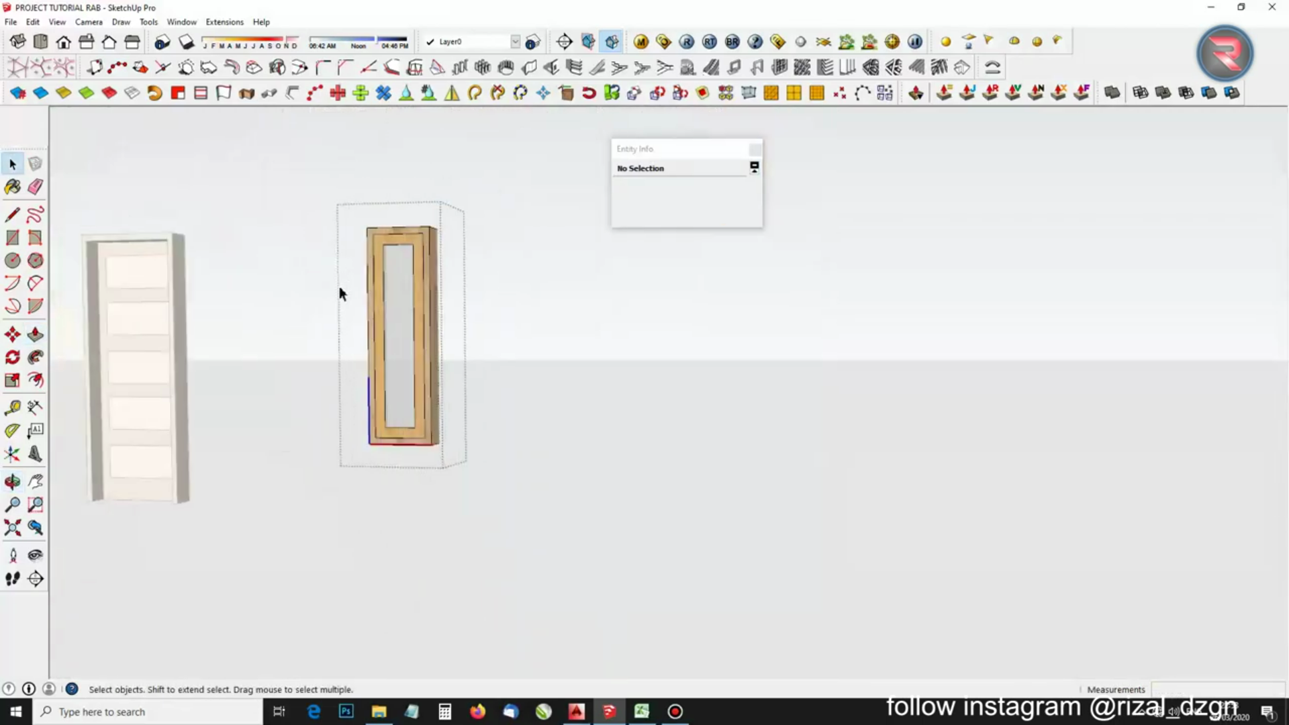
Check the area of the J2 window leaf frame's front face in Entity Info
scroll(348, 264, up, 5)
drag(401, 196, 430, 198)
click(435, 196)
scroll(438, 198, up, 3)
scroll(438, 198, down, 2)
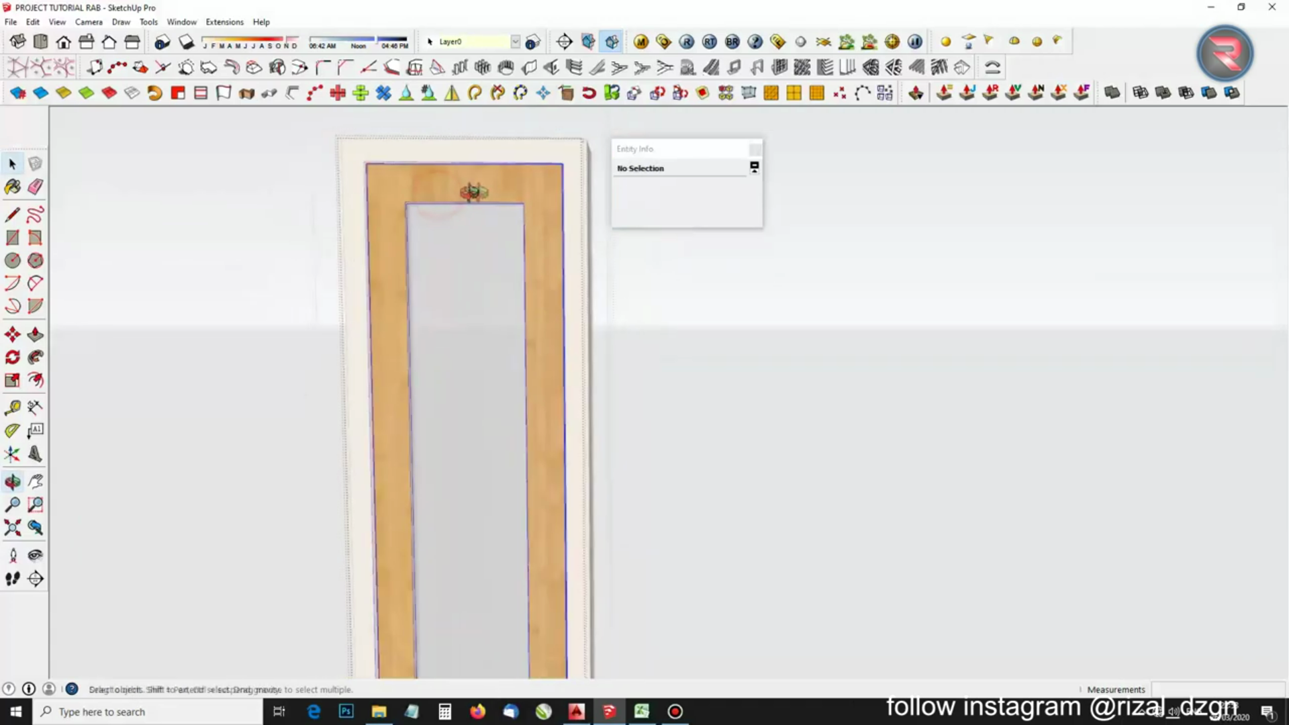
click(483, 190)
click(448, 189)
click(449, 188)
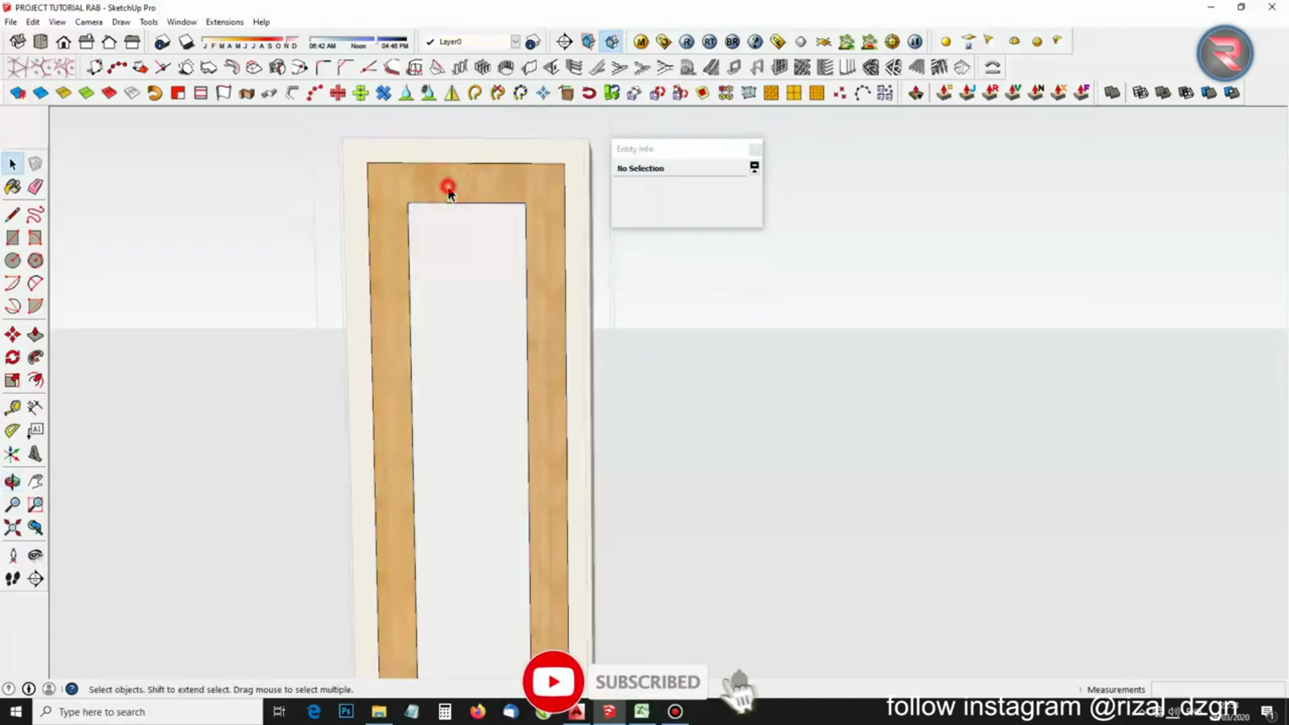
click(449, 186)
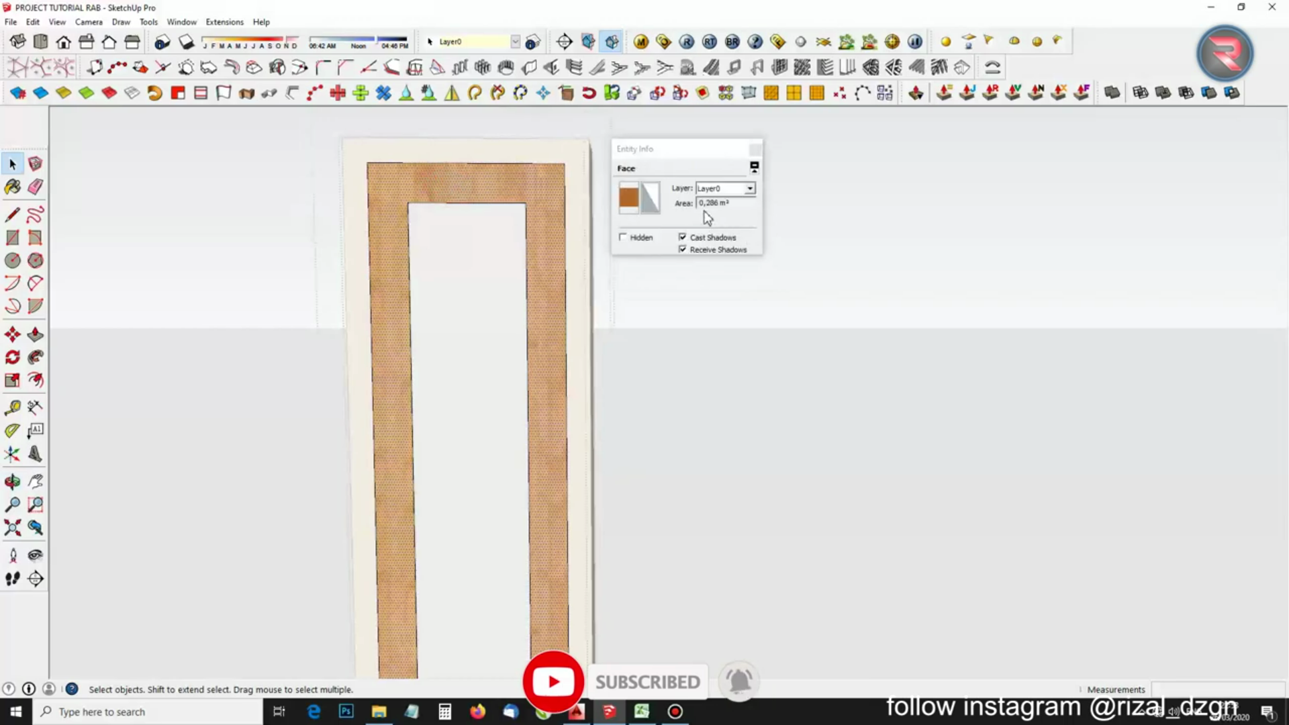
Switch to the Excel volume sheet and enter 0,286 in F74 for Daun Jendela (J2)
click(642, 714)
click(385, 579)
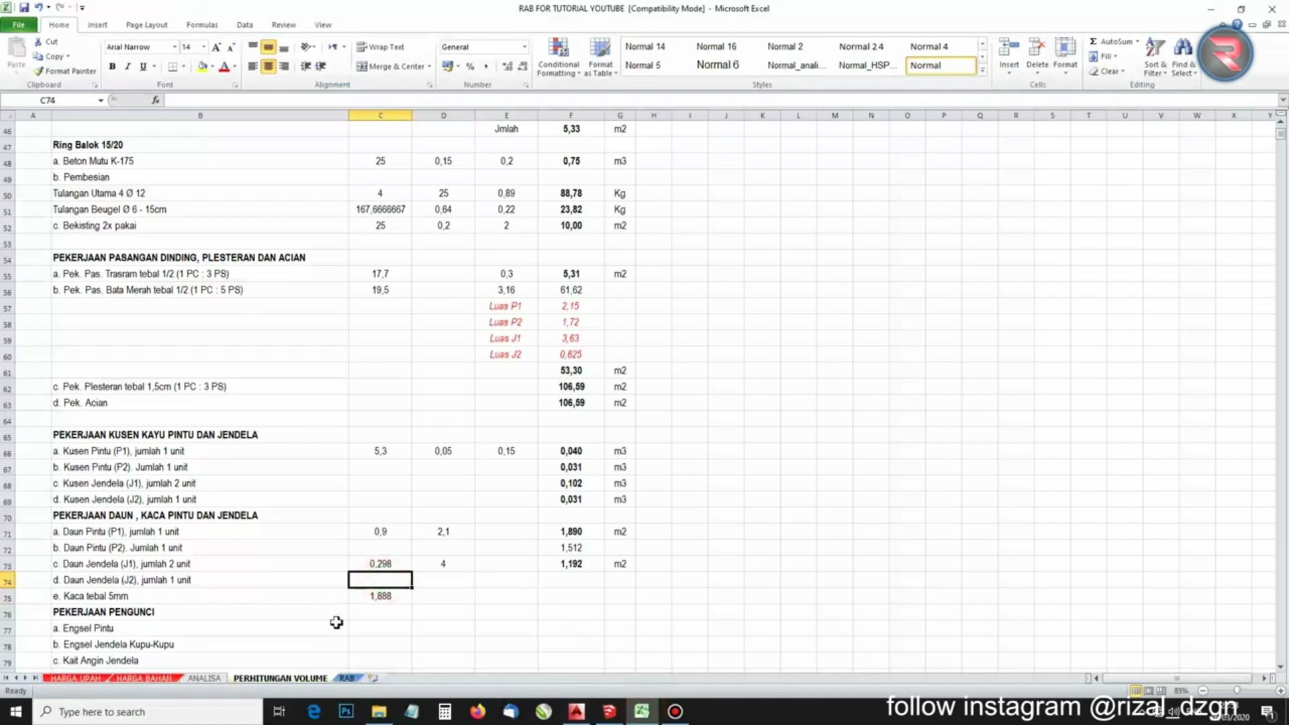
key(Right)
key(Right)
key(Right)
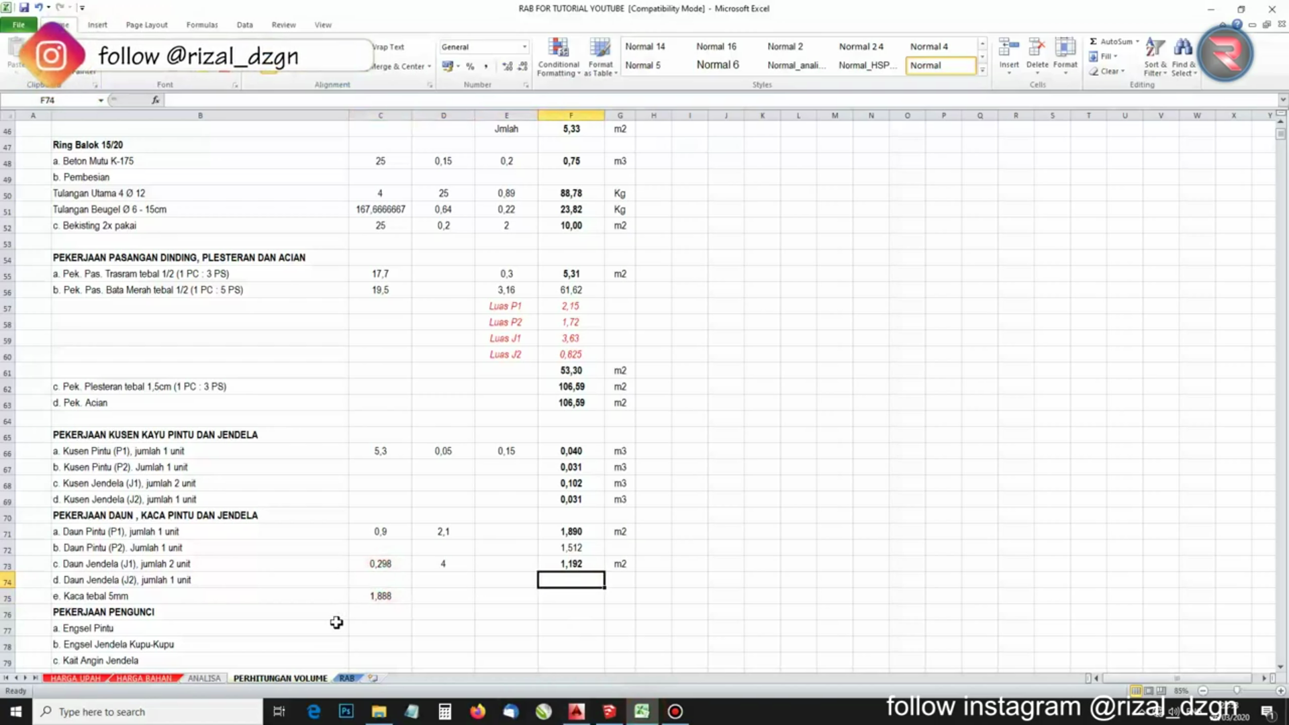
text(0,286)
key(Return)
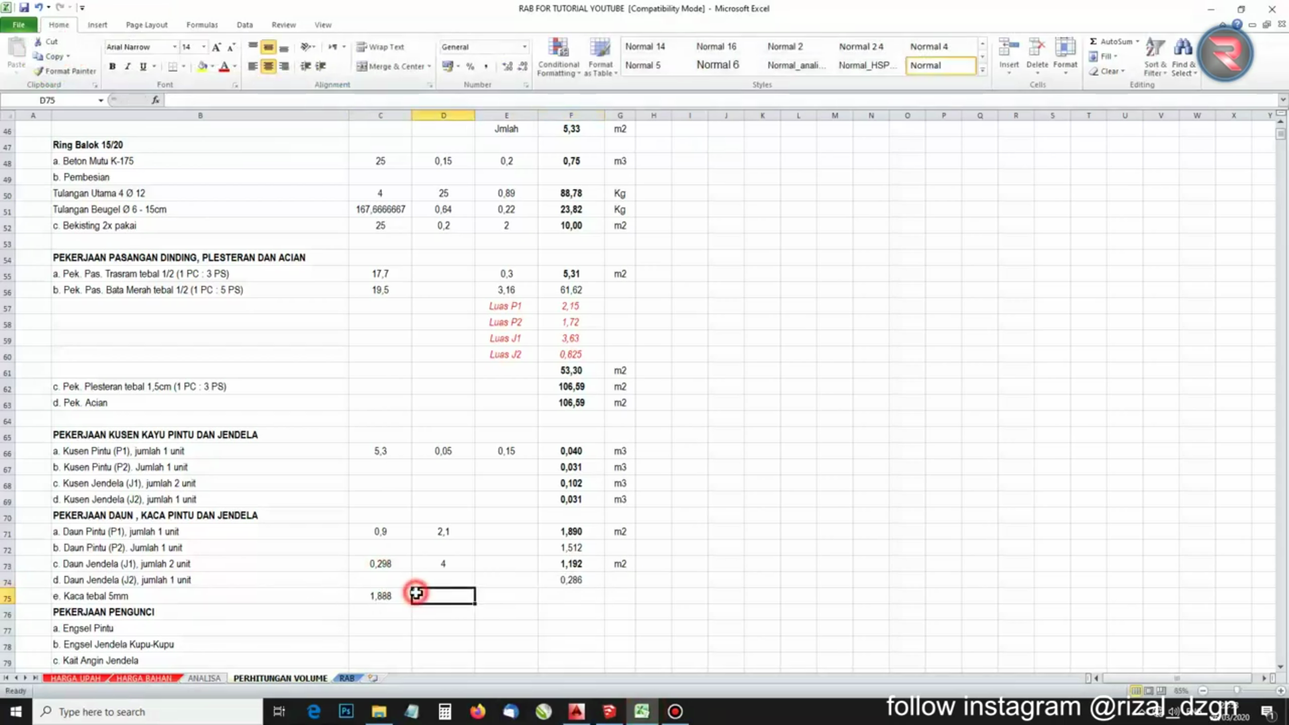
Read the J2 glass pane's face area in SketchUp and enter 0,367 in D75 of the Excel volume sheet for Kaca tebal 5mm
click(609, 712)
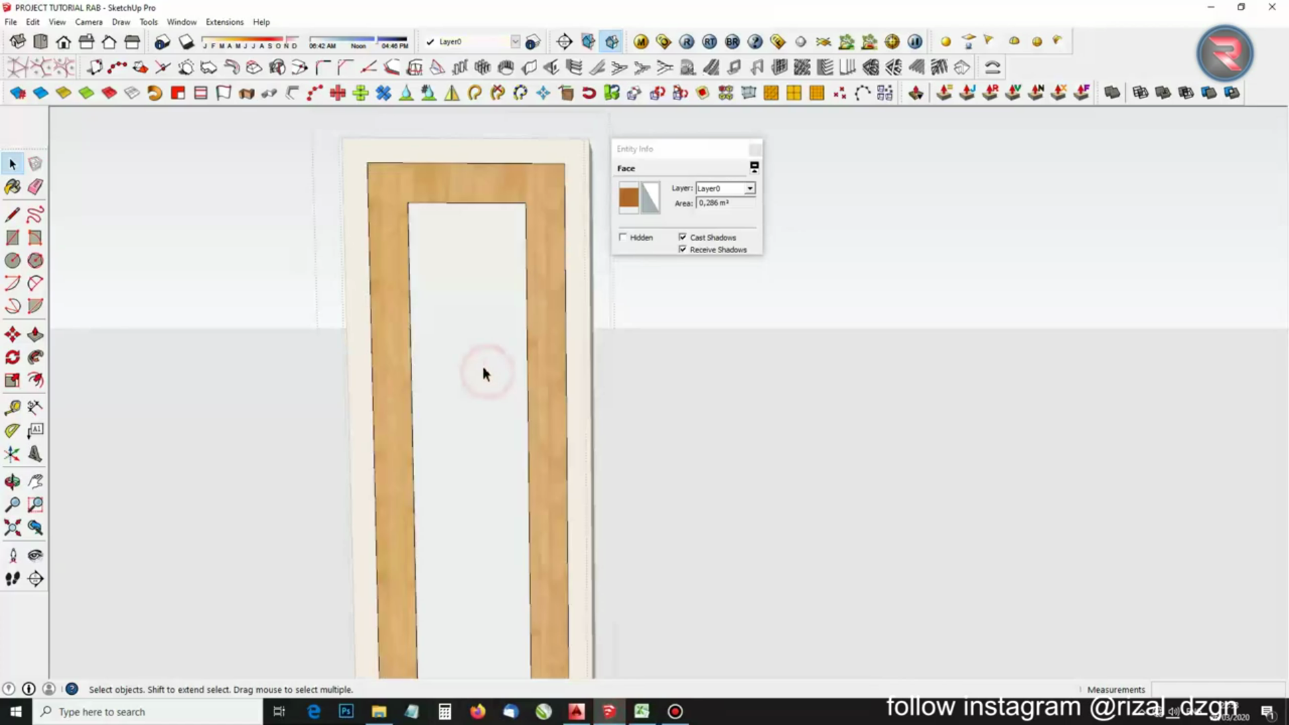
click(484, 367)
click(470, 344)
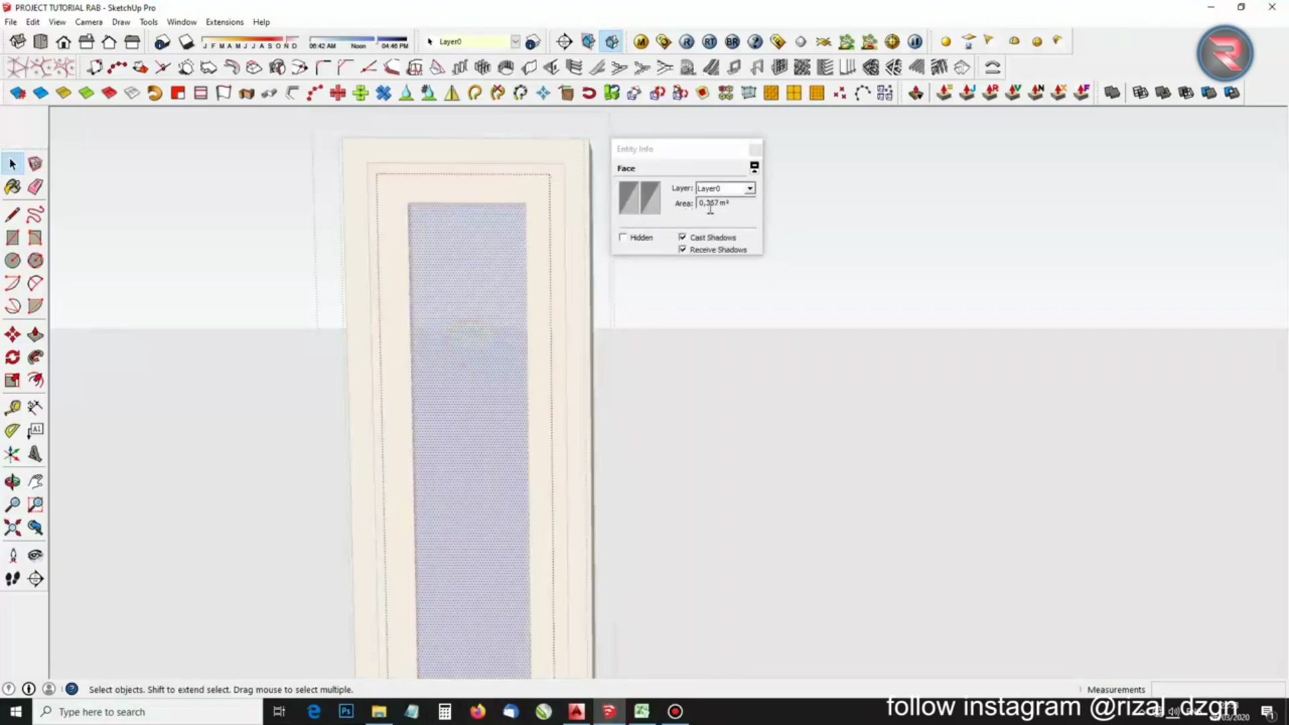
click(646, 714)
text(0,36)
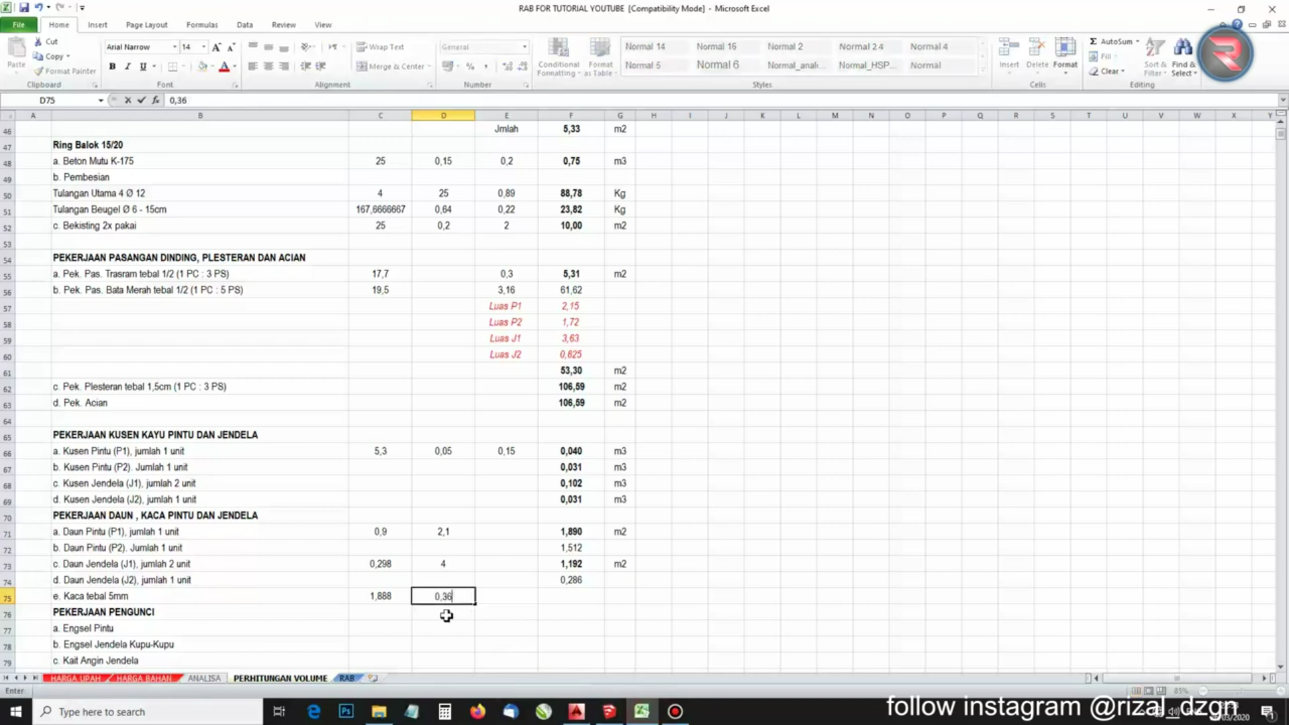
key(ctrl+Return)
Fill in the unit m2 for the leaf and glass rows in G72 through G75
key(Right)
key(Right)
key(Right)
key(Up)
key(Up)
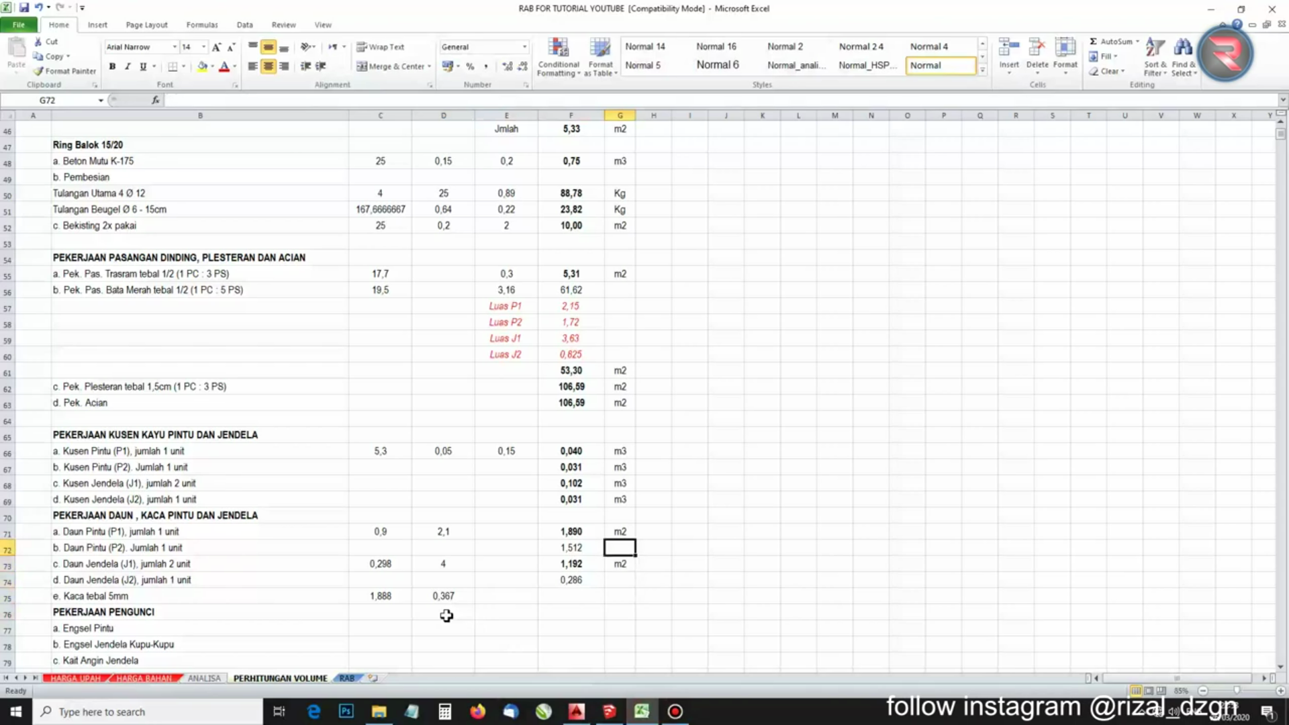
text(m2)
key(Return)
text(m2)
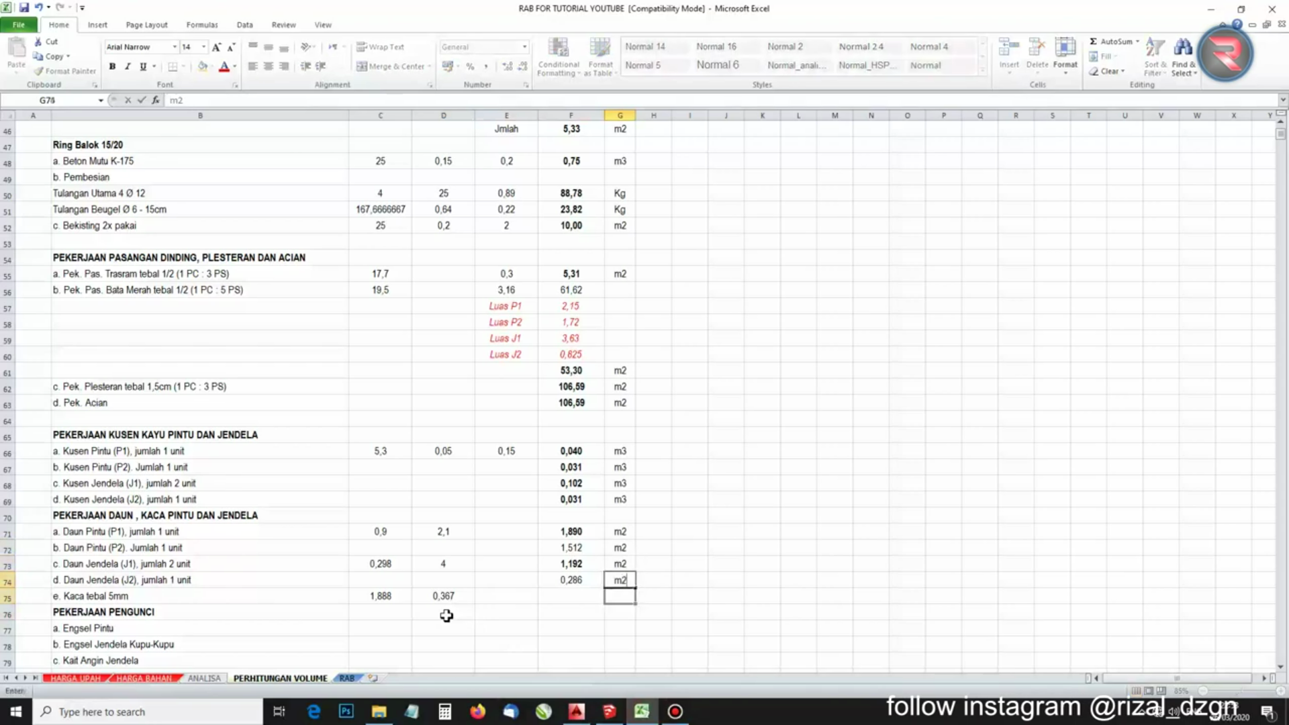
key(Return)
text(m2)
key(Return)
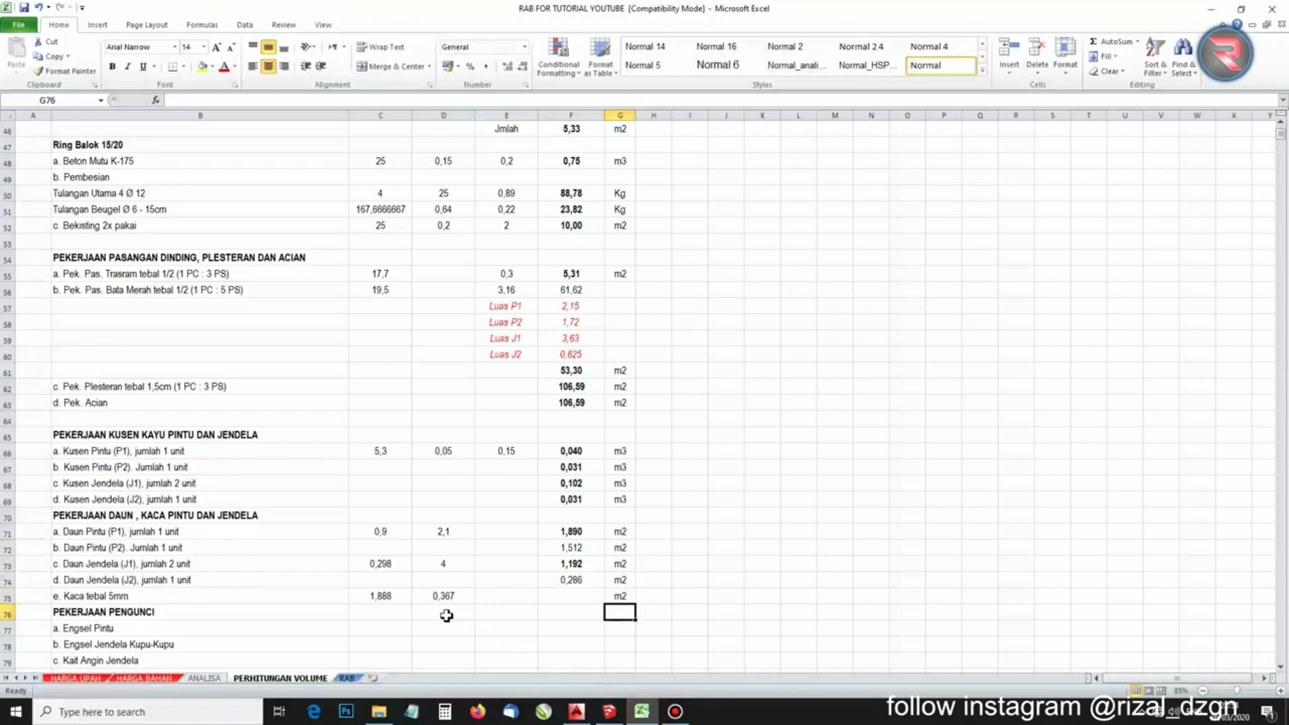
Total the Kaca tebal 5mm area in F75 with the formula =C75+D75
click(547, 594)
text(=)
click(380, 598)
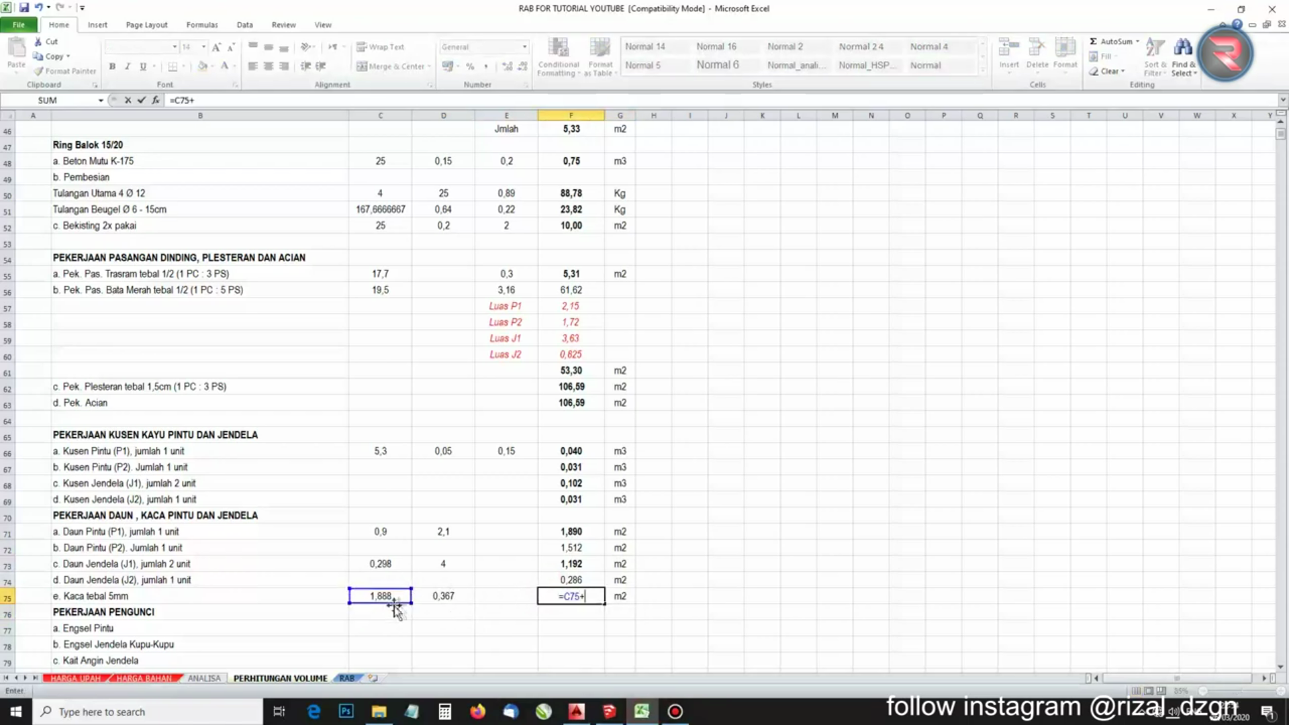
text(+)
click(437, 600)
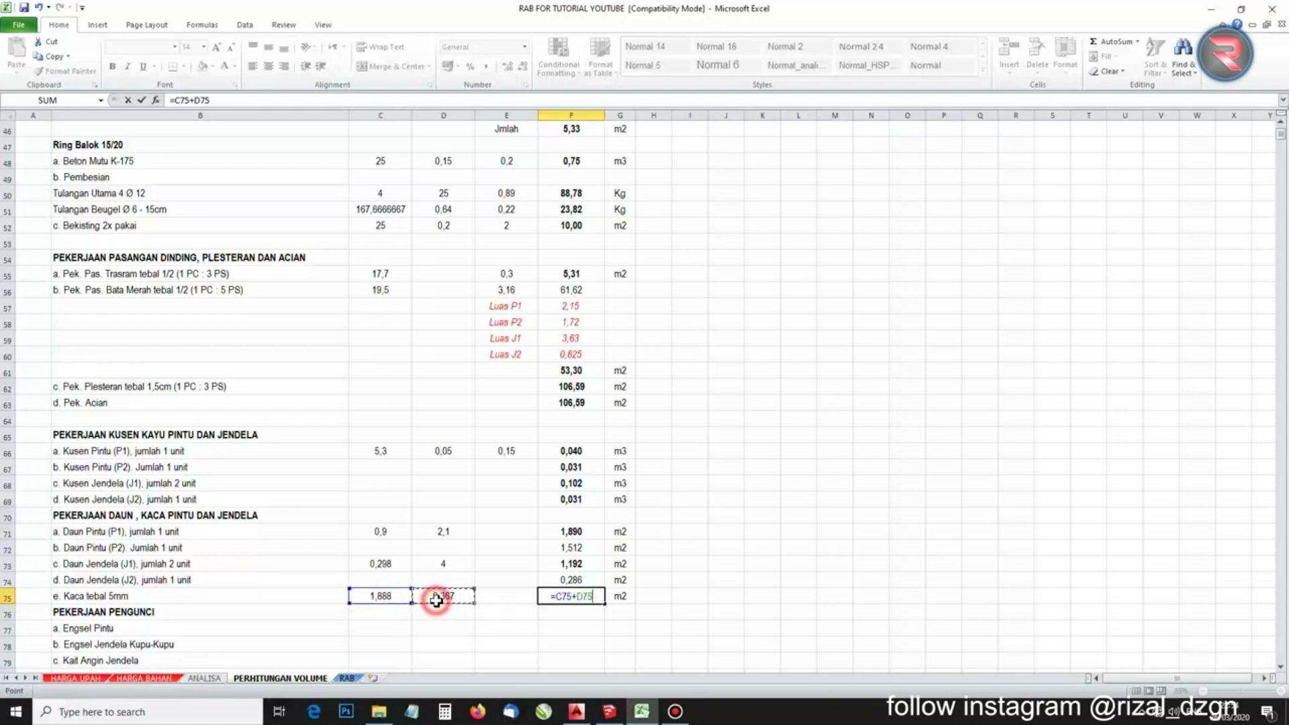
key(Return)
Copy the bold three-decimal format of F71 onto the leaf and glass totals down to F75
click(582, 536)
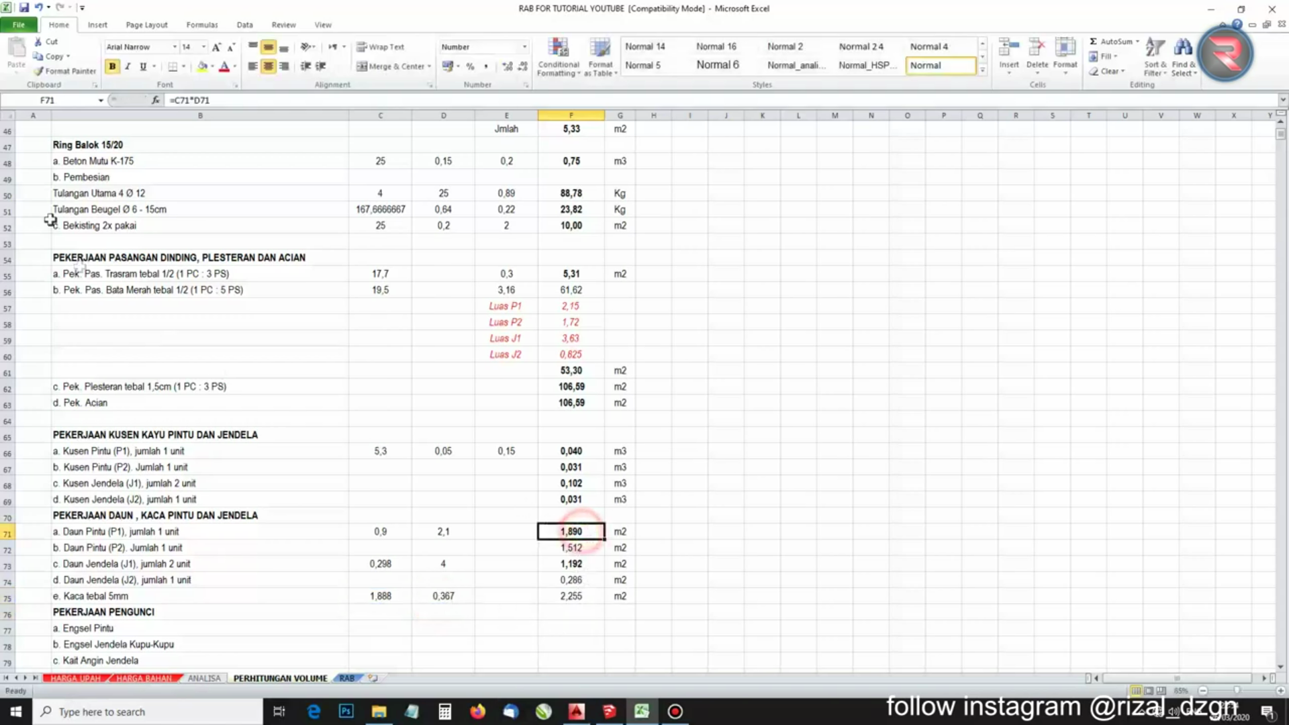
click(51, 73)
drag(572, 534, 579, 594)
click(685, 565)
click(585, 484)
scroll(420, 555, down, 3)
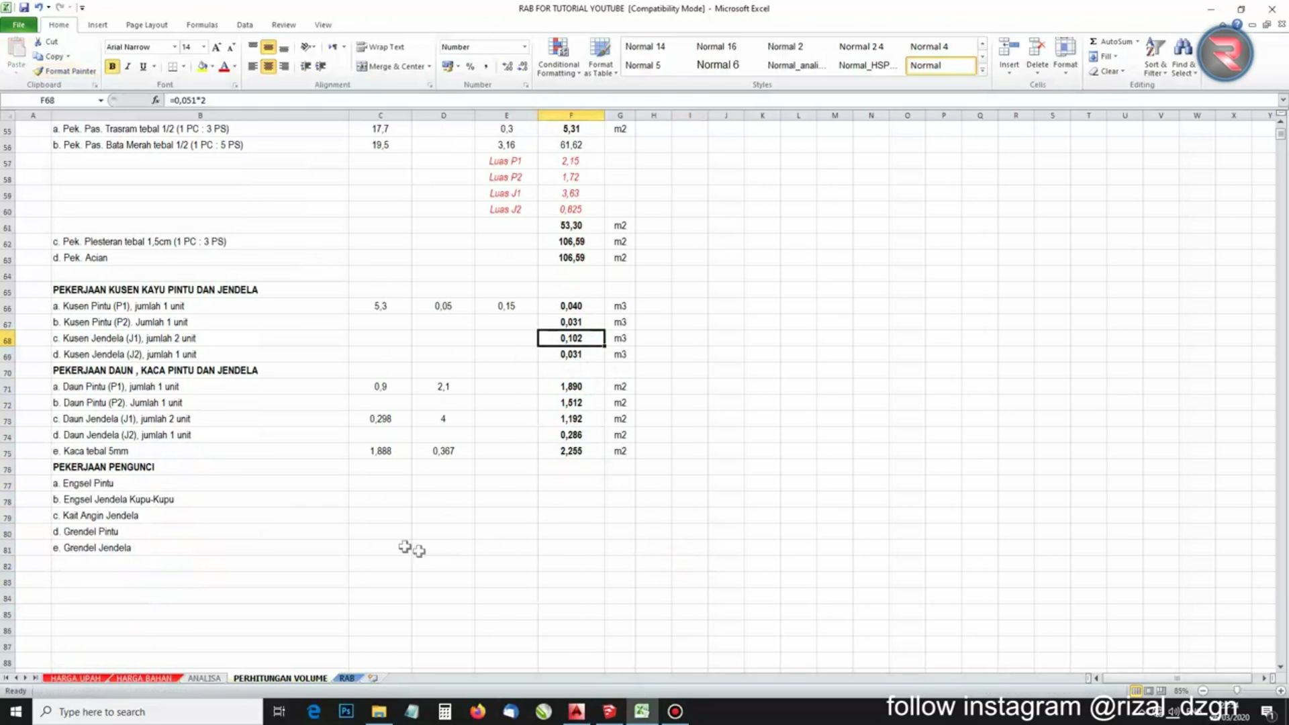
click(289, 452)
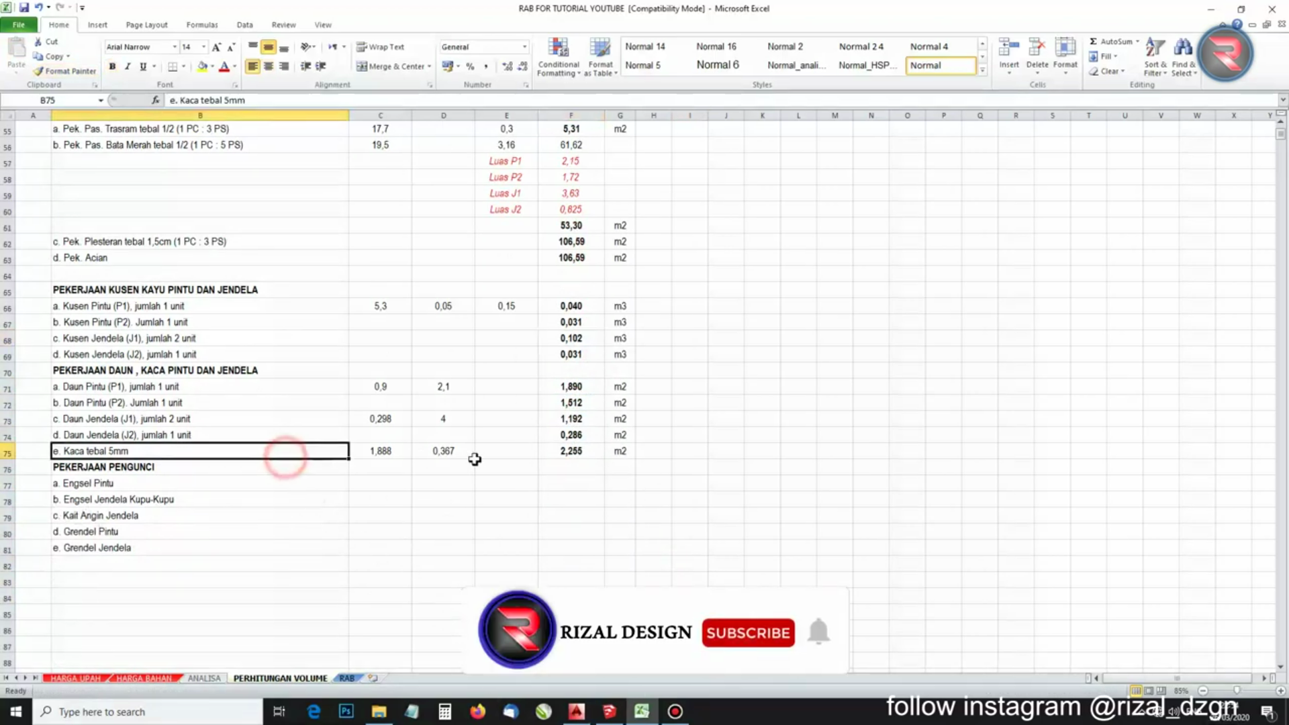
click(560, 452)
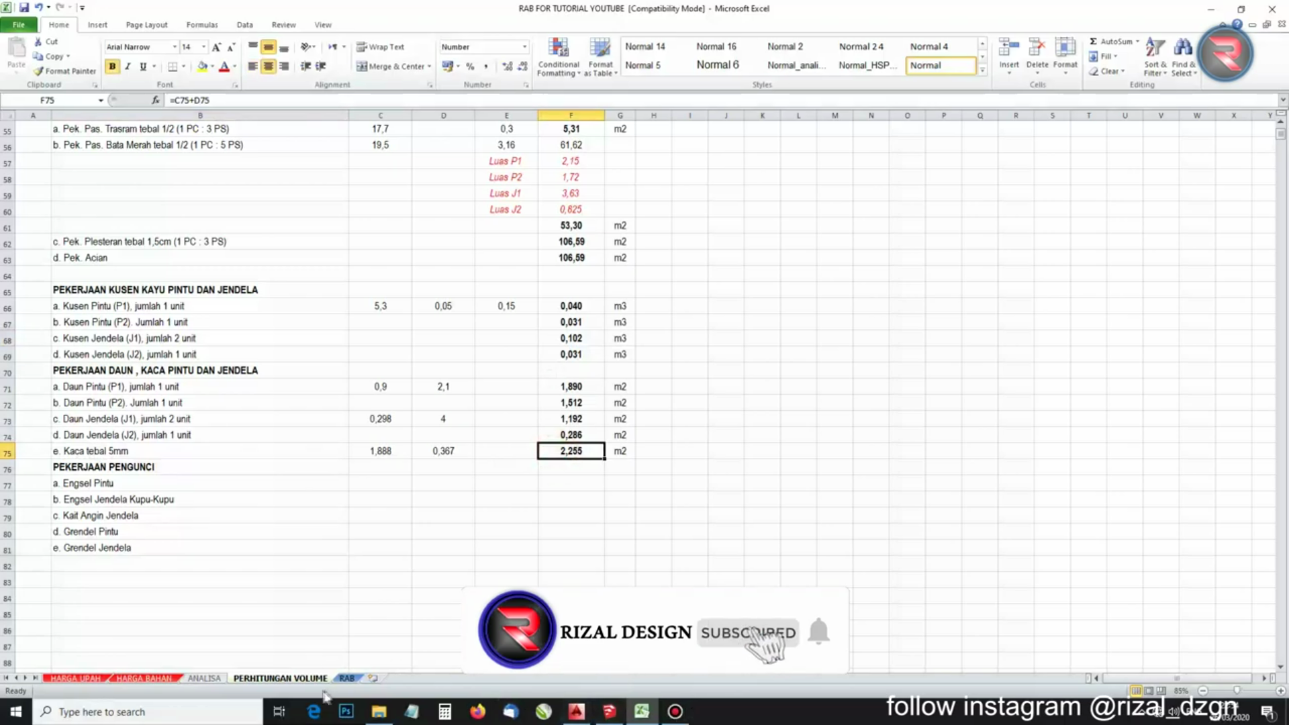
On the RAB sheet, link the Kusen Pintu (P1) volume in D74 to 'PERHITUNGAN VOLUME'!F66
click(347, 679)
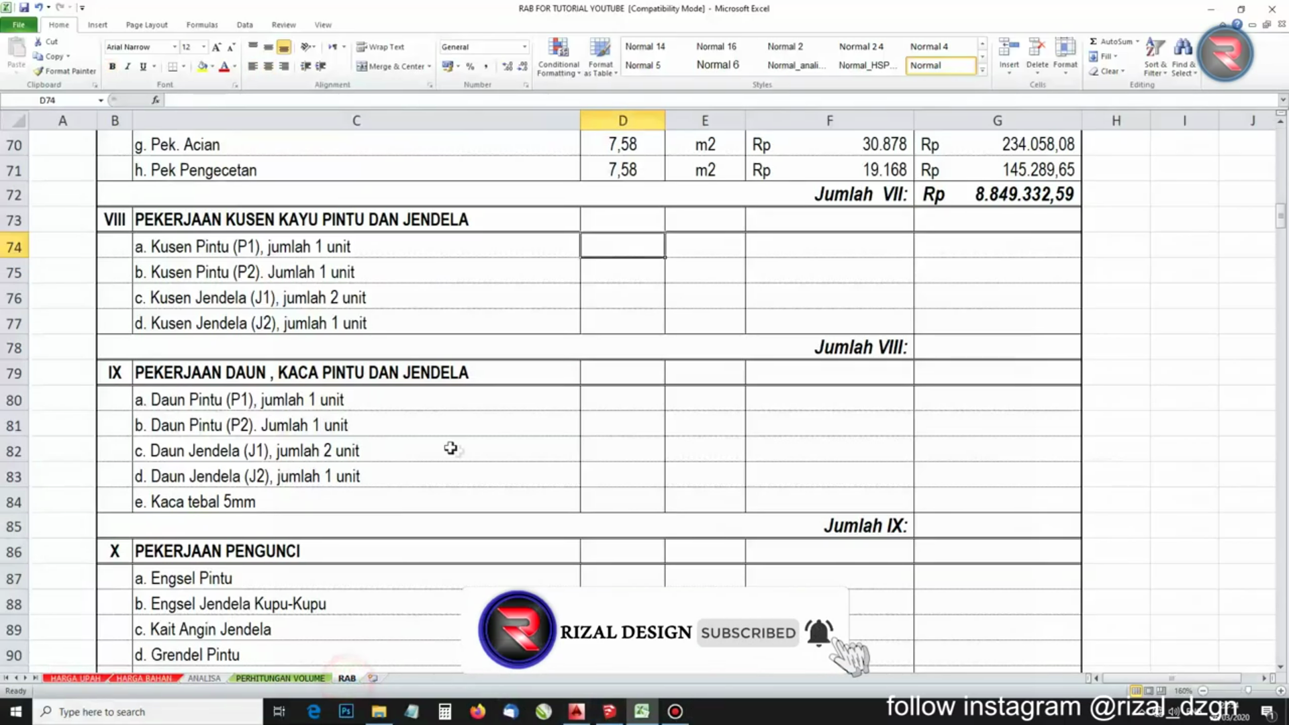
scroll(621, 276, up, 5)
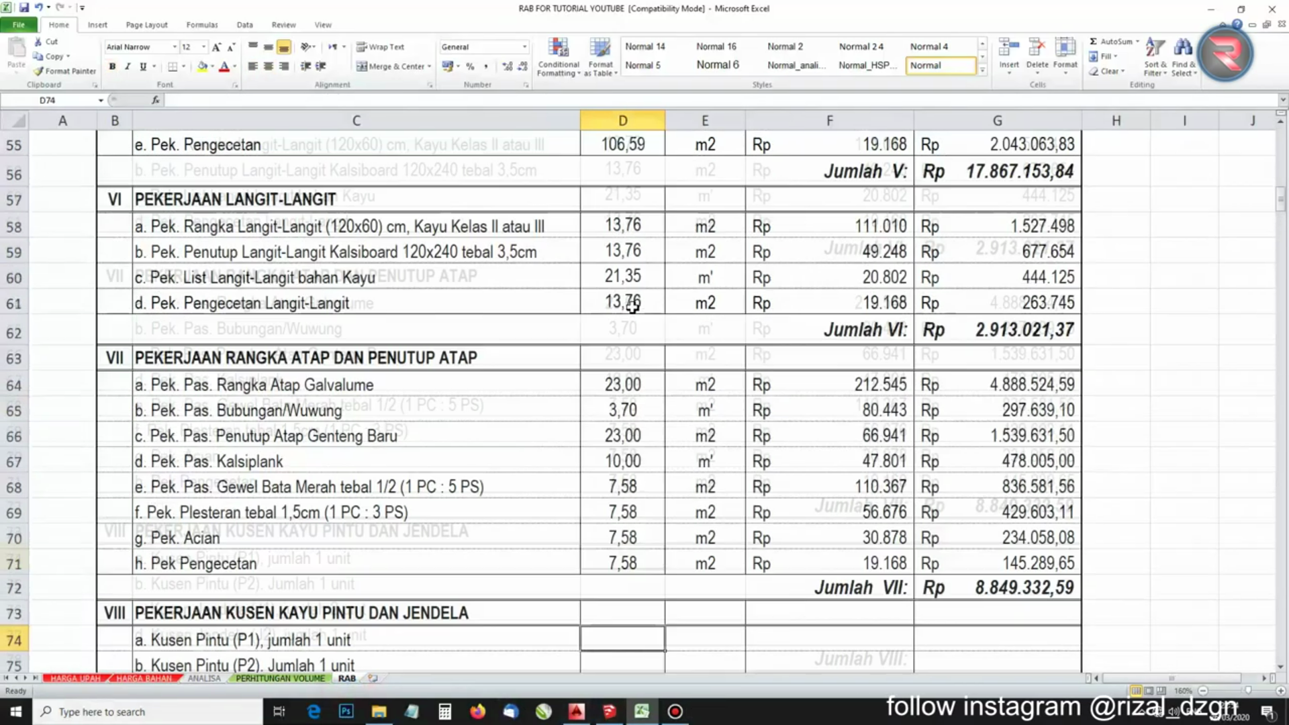
scroll(641, 481, down, 2)
text(=)
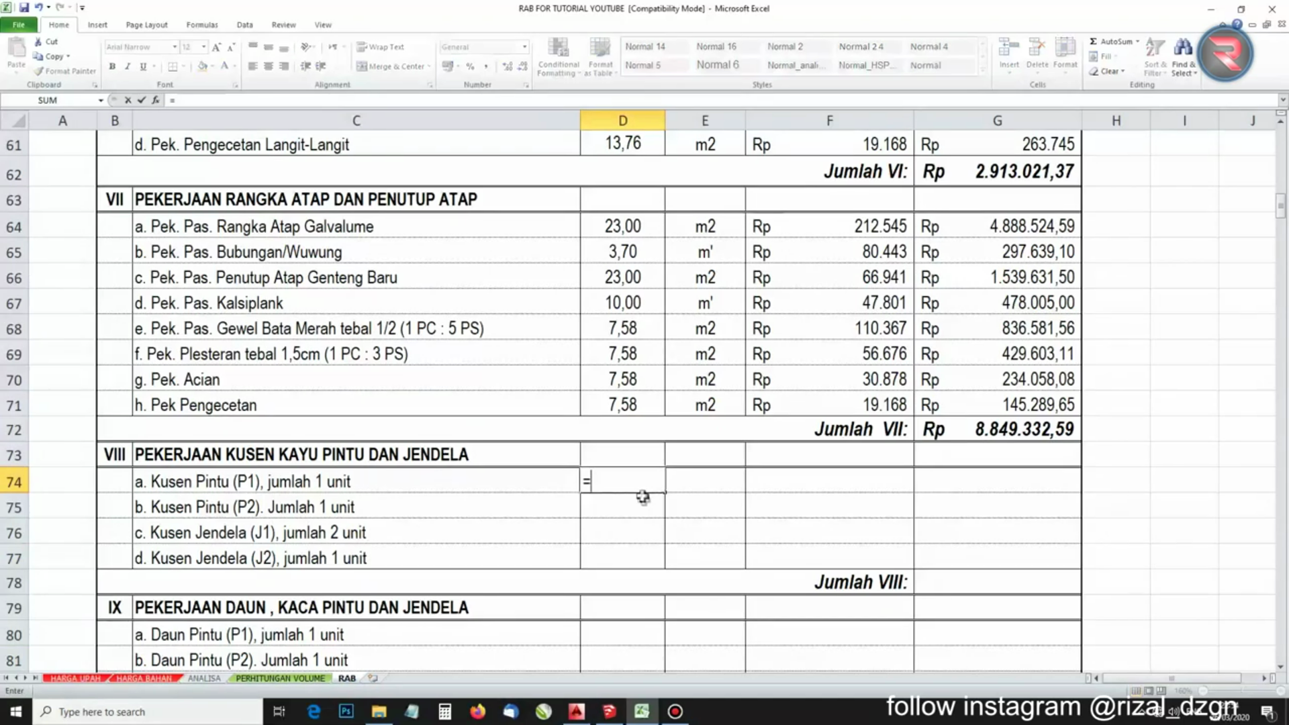
click(262, 679)
click(571, 307)
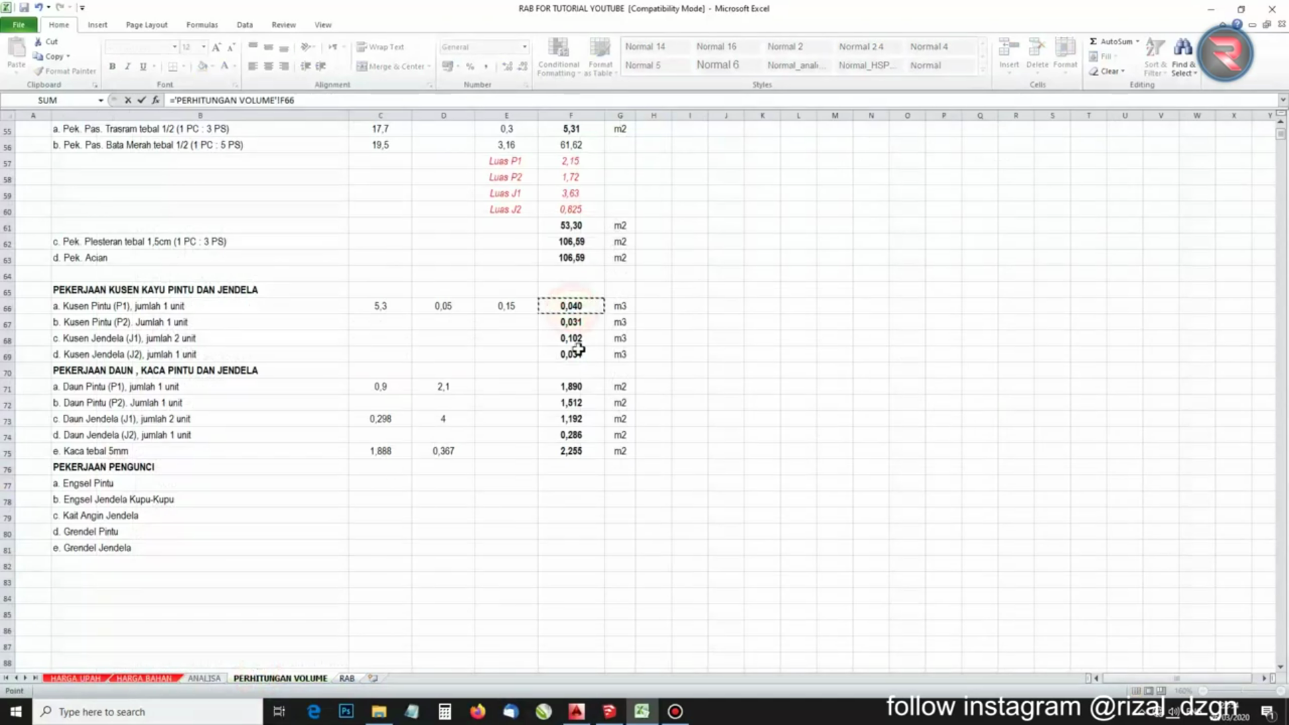
key(Return)
Fill the D74 link formula down through D77 for the remaining door and window frames
click(631, 470)
scroll(632, 473, down, 2)
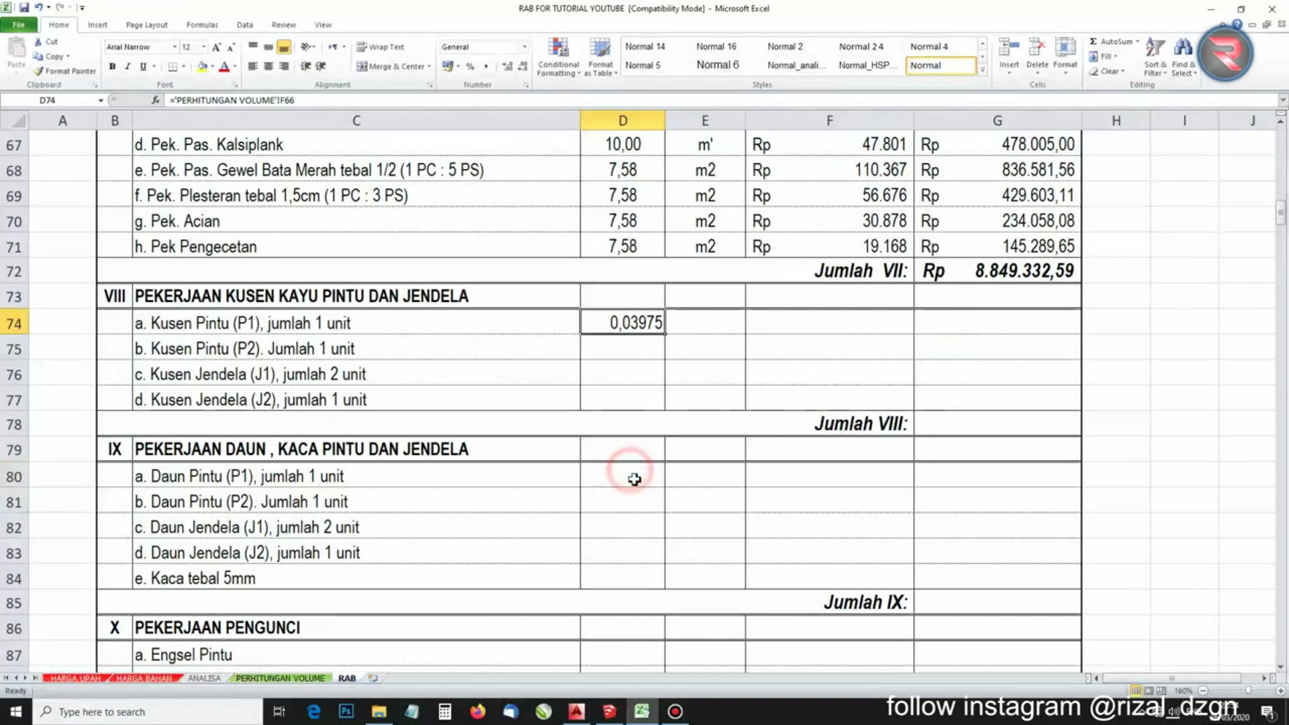
drag(666, 337, 678, 592)
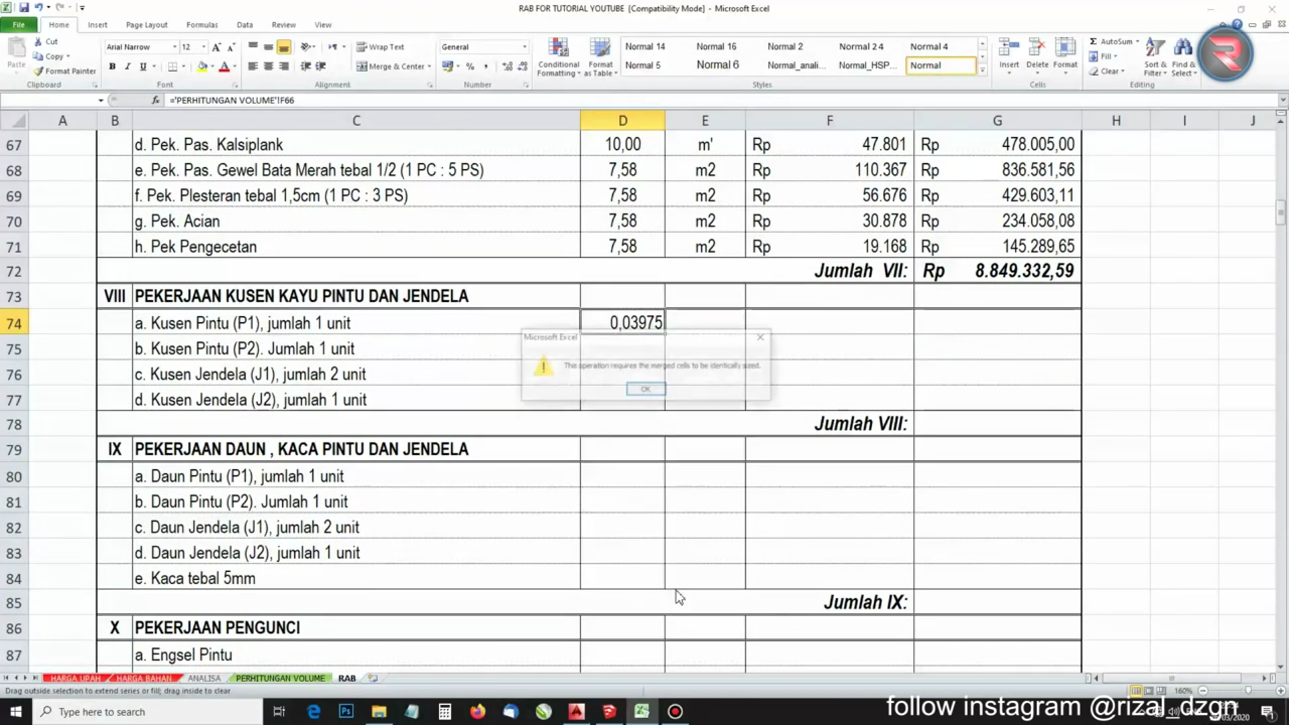
click(646, 394)
drag(665, 334, 665, 407)
Link the Daun Pintu (P1) volume in D80 to 'PERHITUNGAN VOLUME'!F71 and fill the formula down through D84
click(635, 481)
text(=)
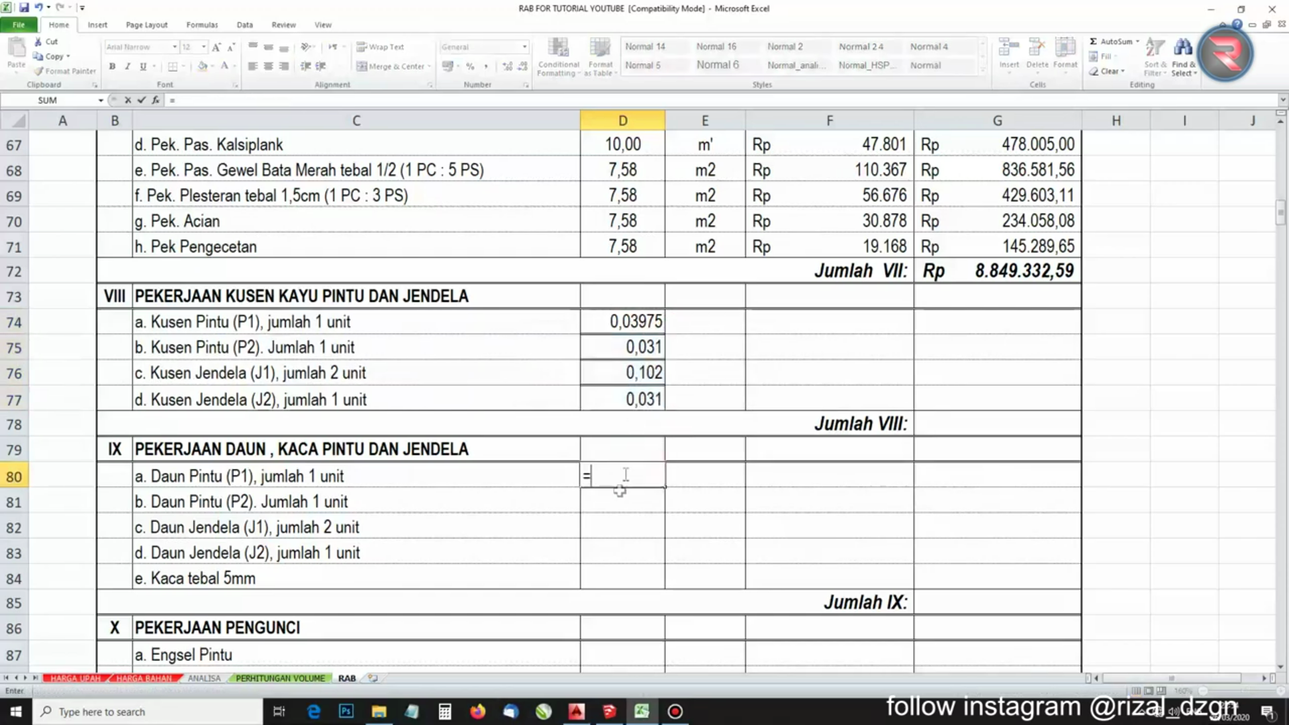
click(242, 680)
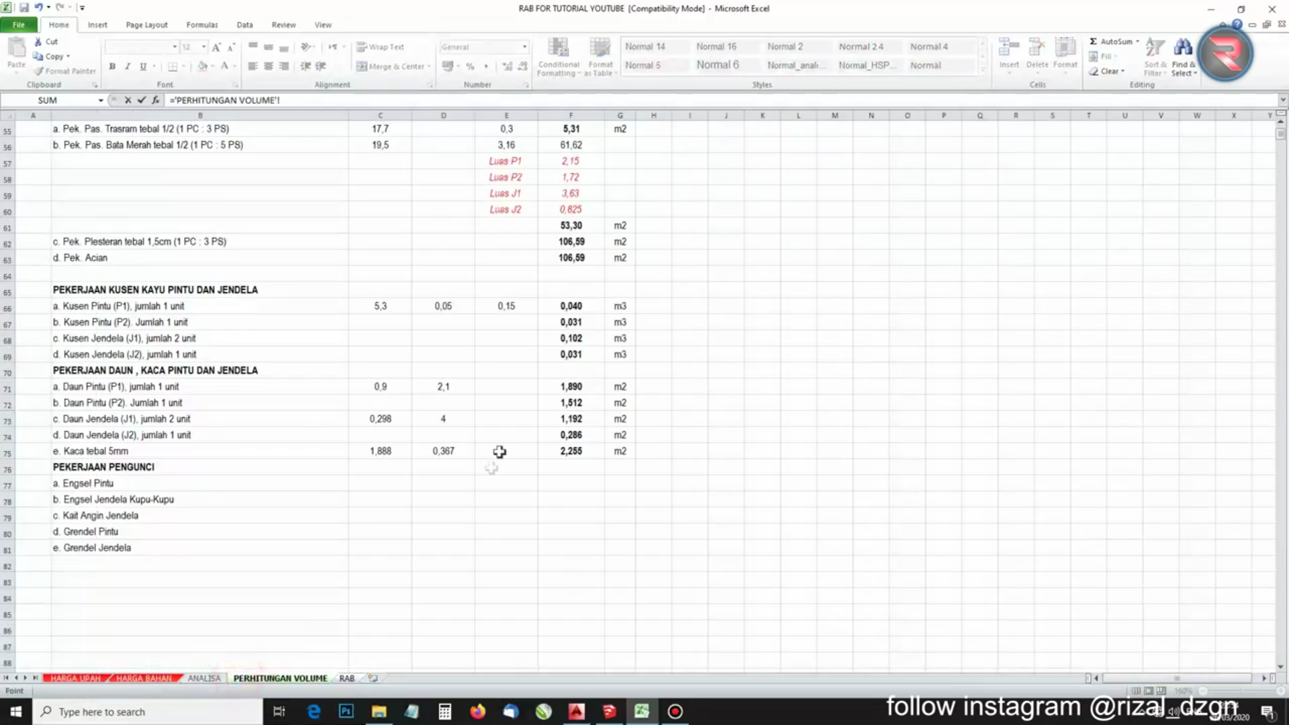
click(571, 386)
key(Return)
click(608, 476)
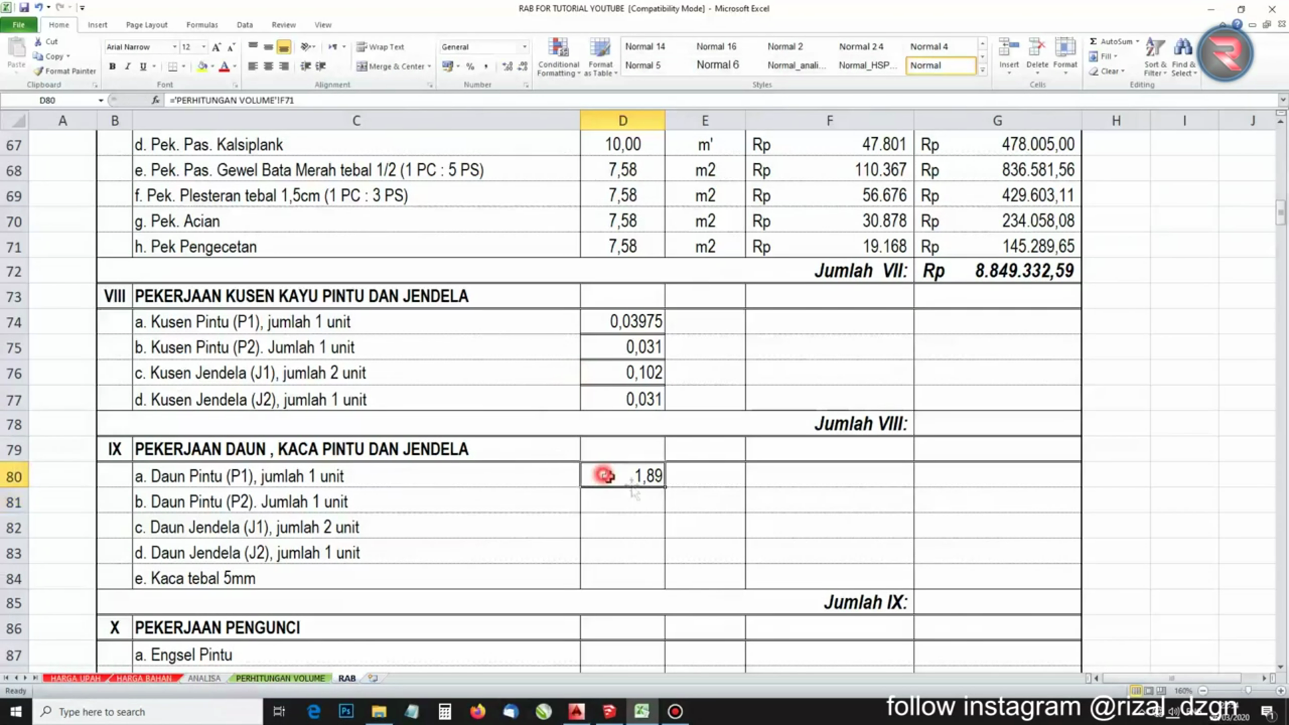
drag(668, 486, 668, 588)
Enter m3 as the unit for the four wooden frame items in E74 through E77
click(690, 322)
scroll(690, 366, up, 1)
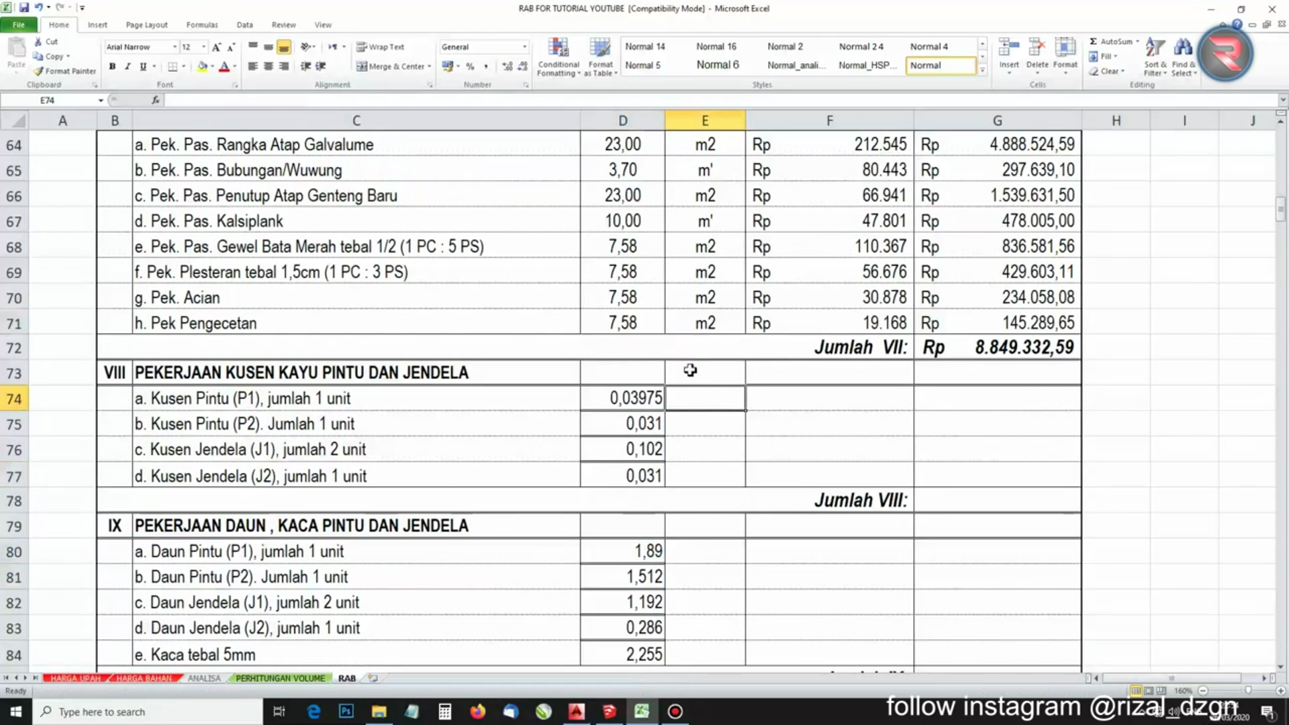
scroll(696, 350, up, 1)
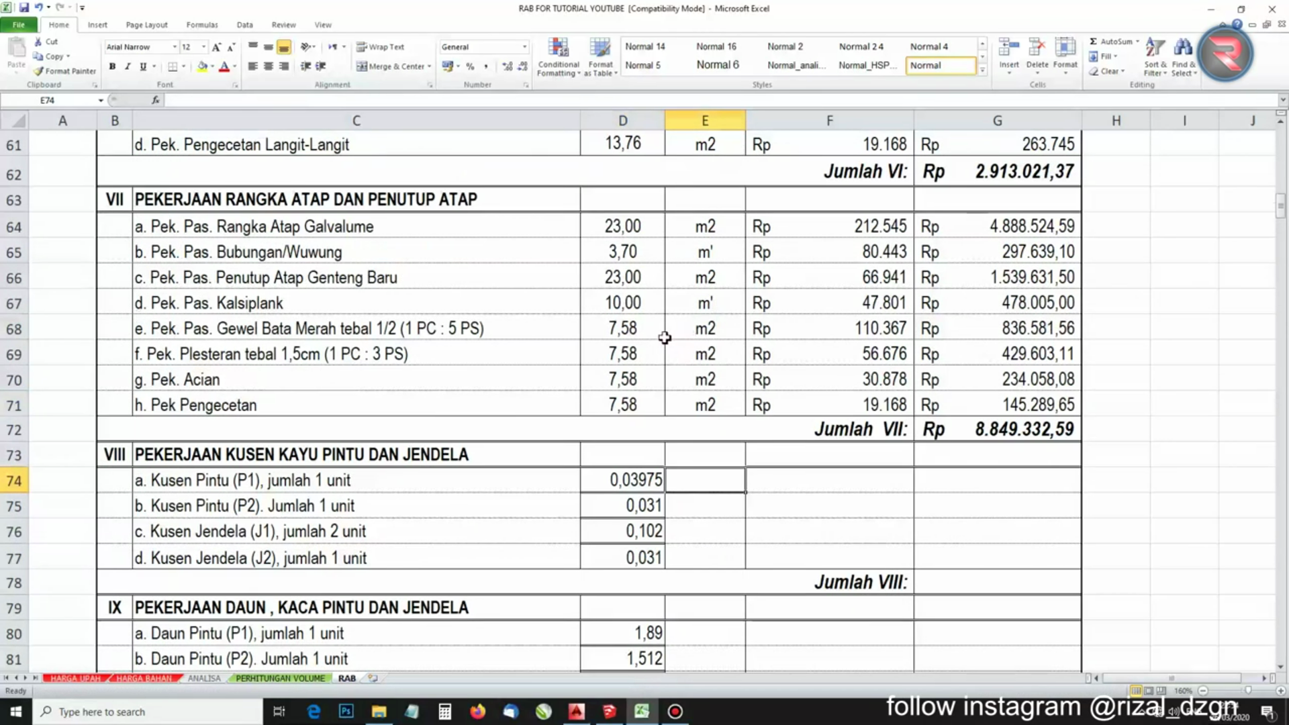
text(m3)
key(Return)
text(m3)
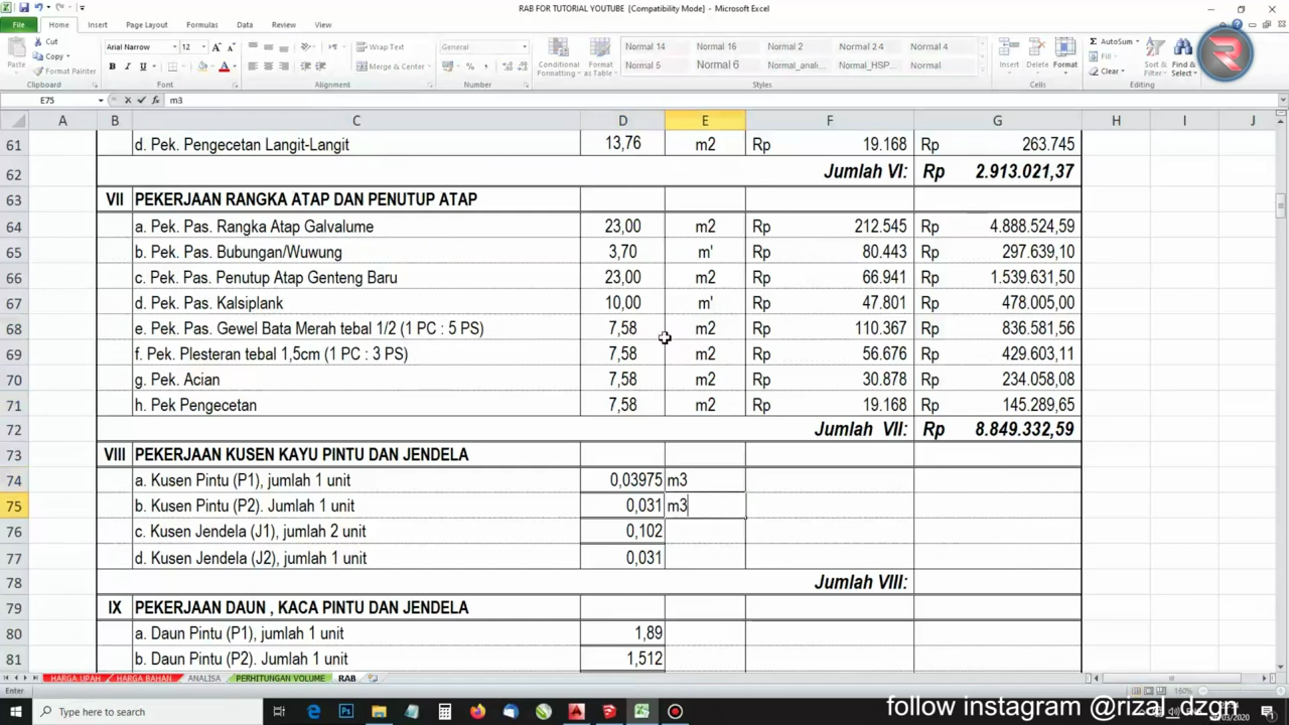
key(Return)
text(m3)
key(Return)
text(m3)
key(Return)
Complete the m3 unit entries through E77 and enter m2 as the unit for the door, window and glass items in E80 through E84
key(Return)
key(Return)
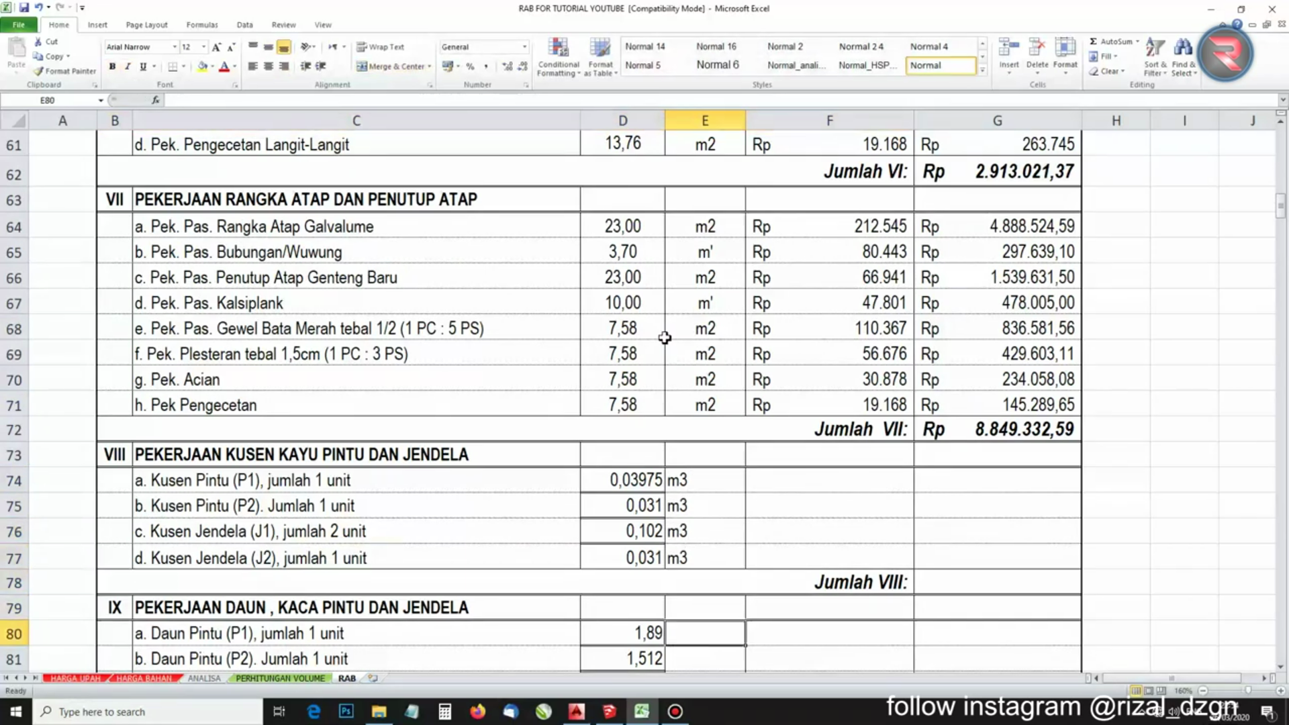
text(m32)
key(Return)
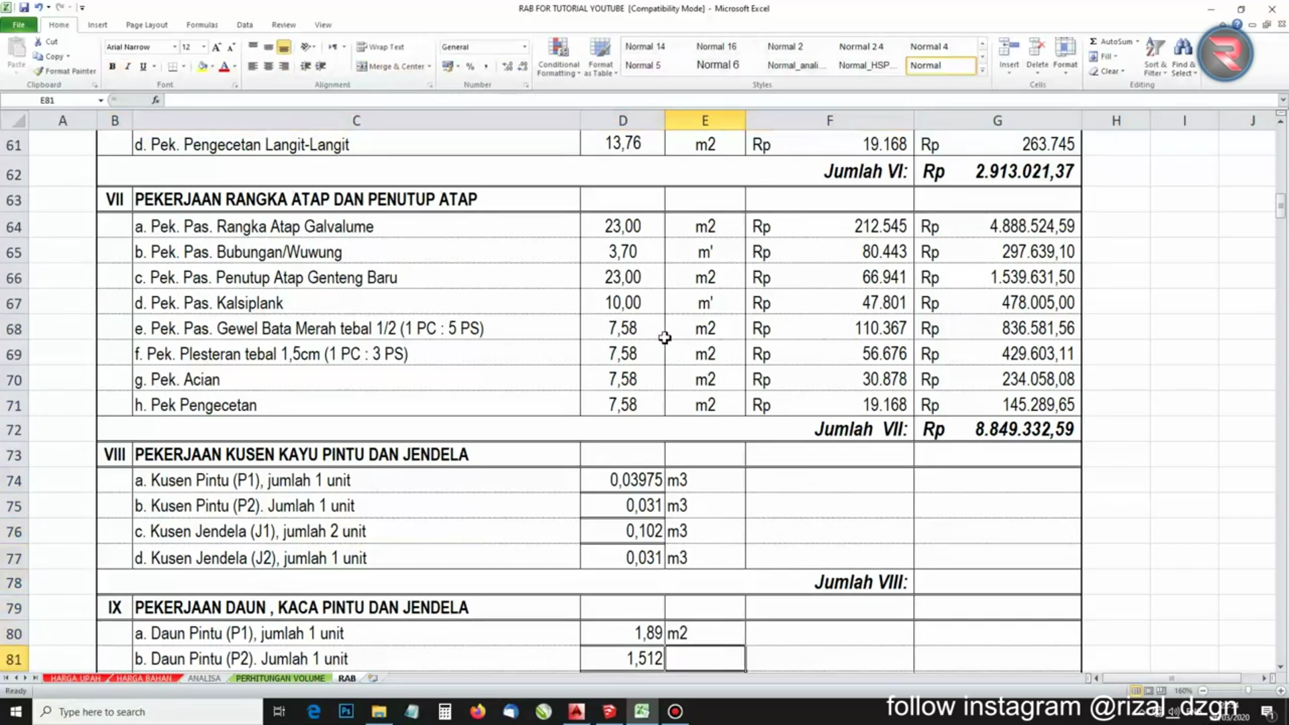
text(m32)
key(Return)
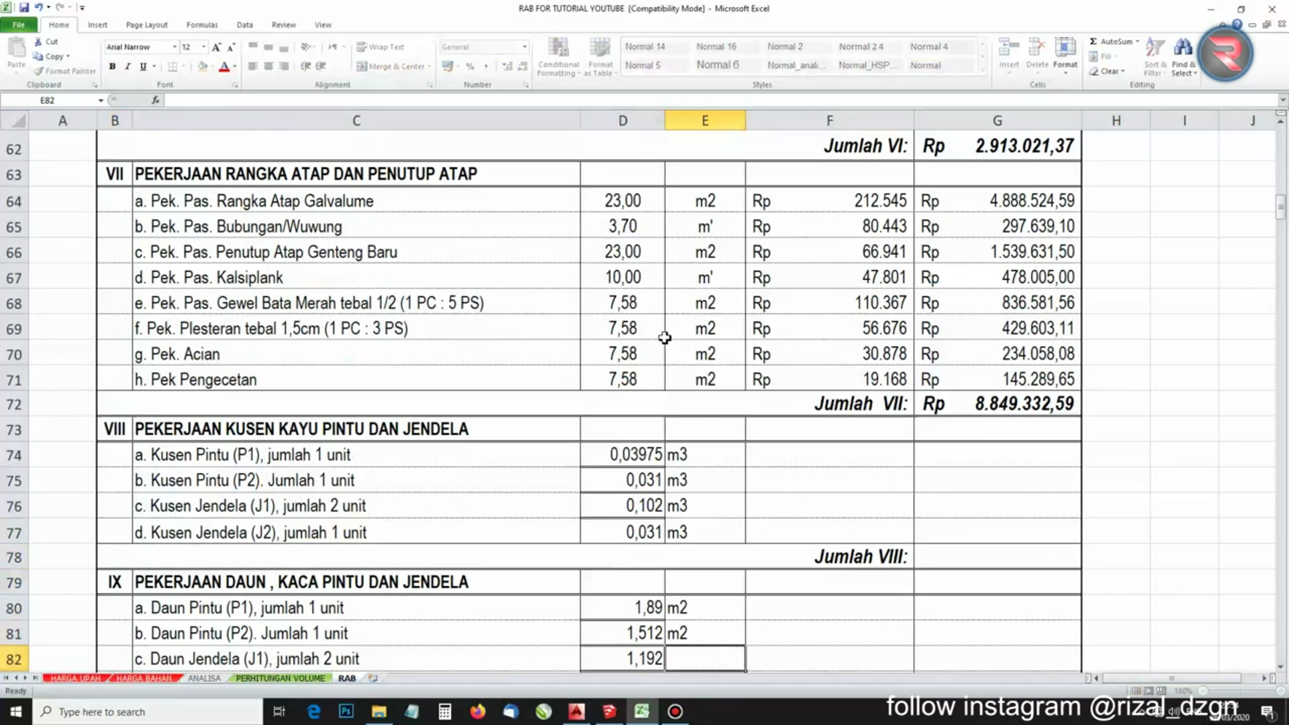
text(m2)
key(Return)
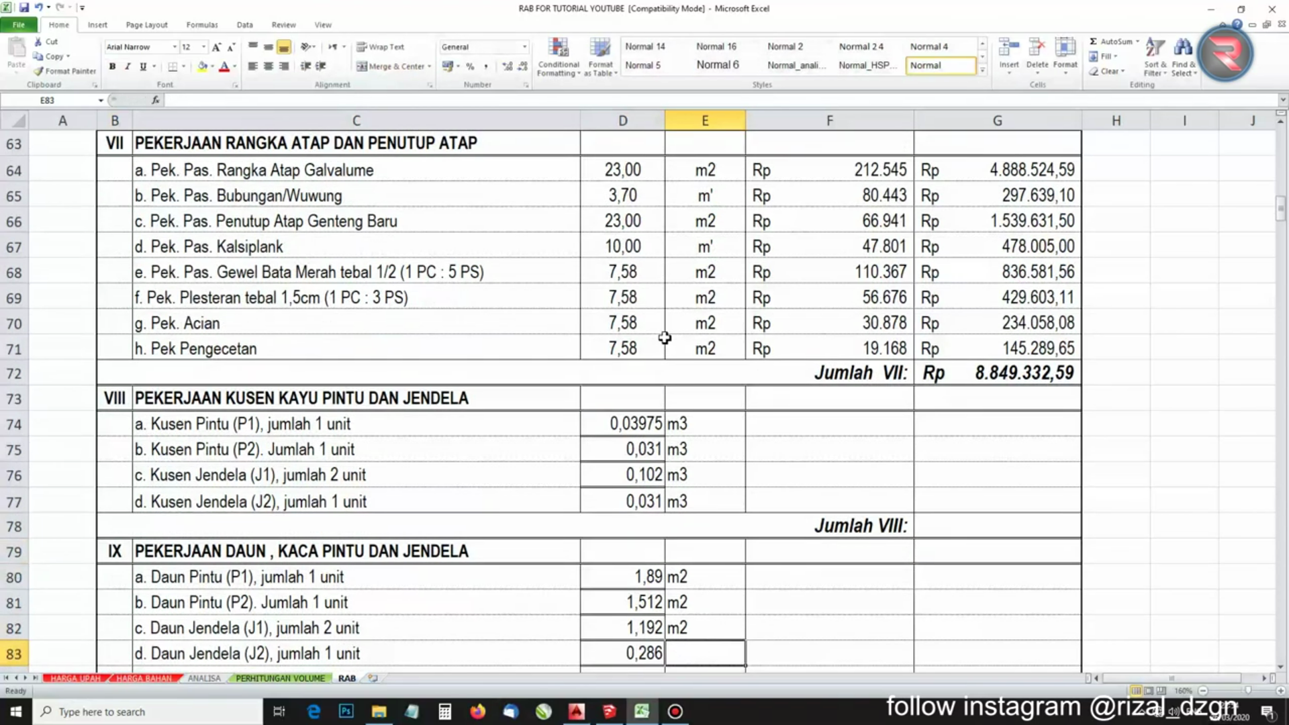
text(m2)
key(Return)
text(m2)
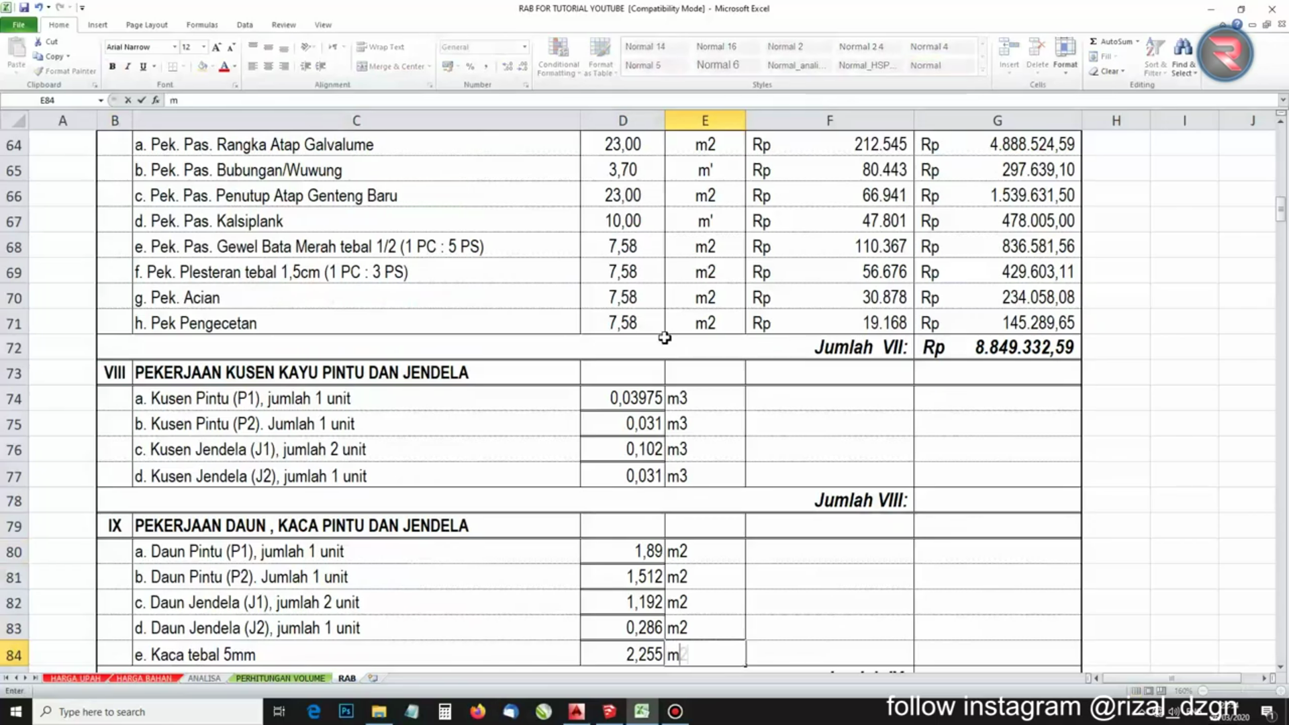
key(Return)
Copy the cell formatting of D51:E52 onto the door, window and glass quantities and units in D80:E84
scroll(641, 511, up, 4)
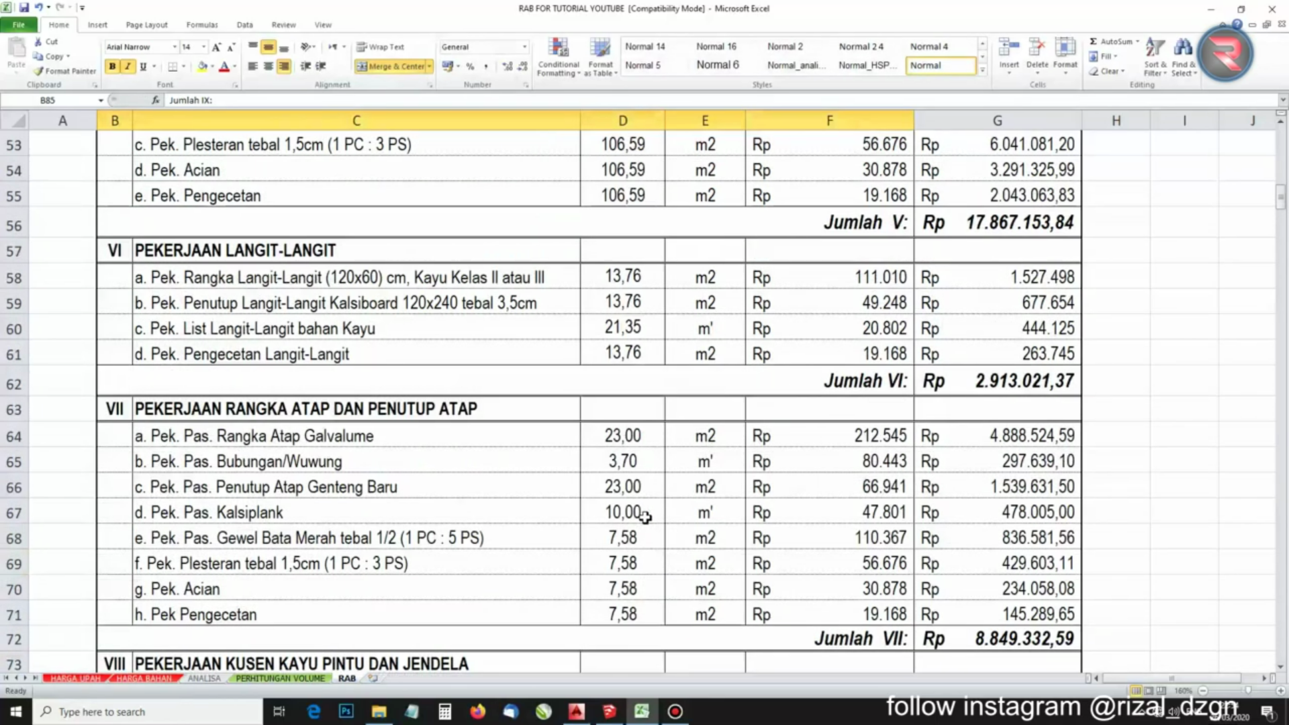
scroll(627, 281, up, 2)
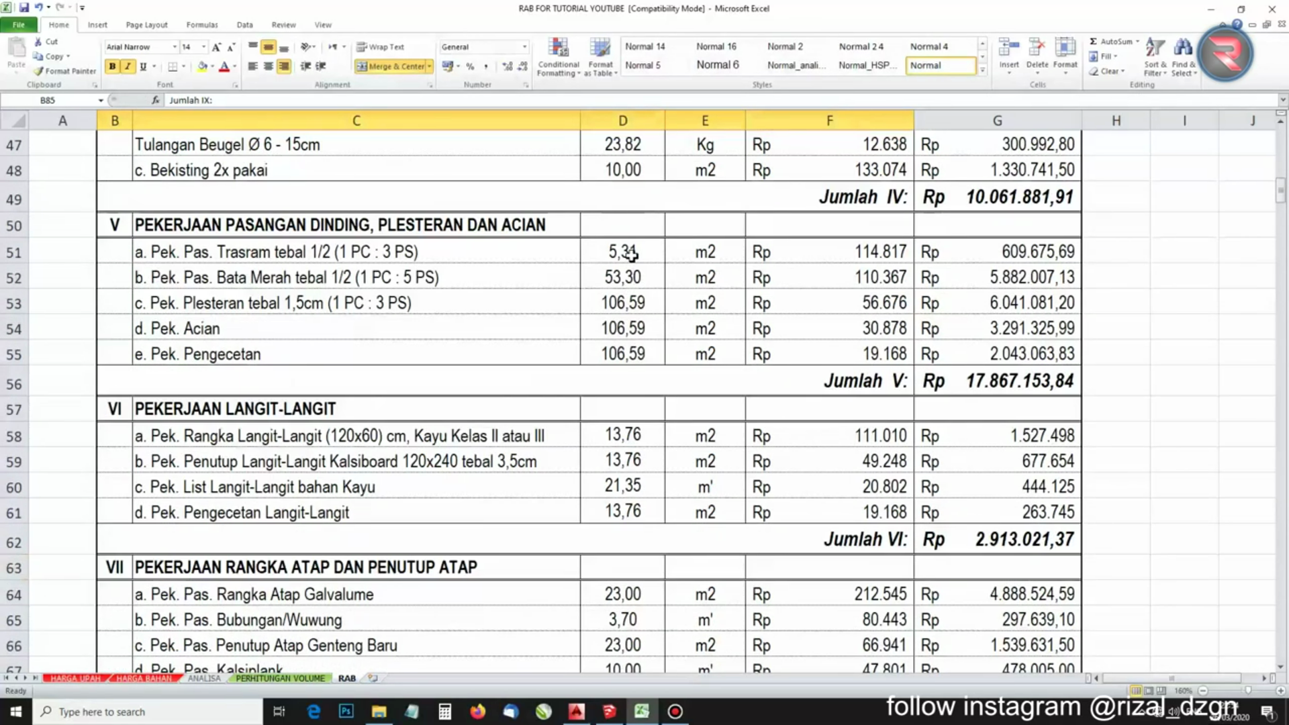
drag(631, 254, 705, 277)
click(65, 70)
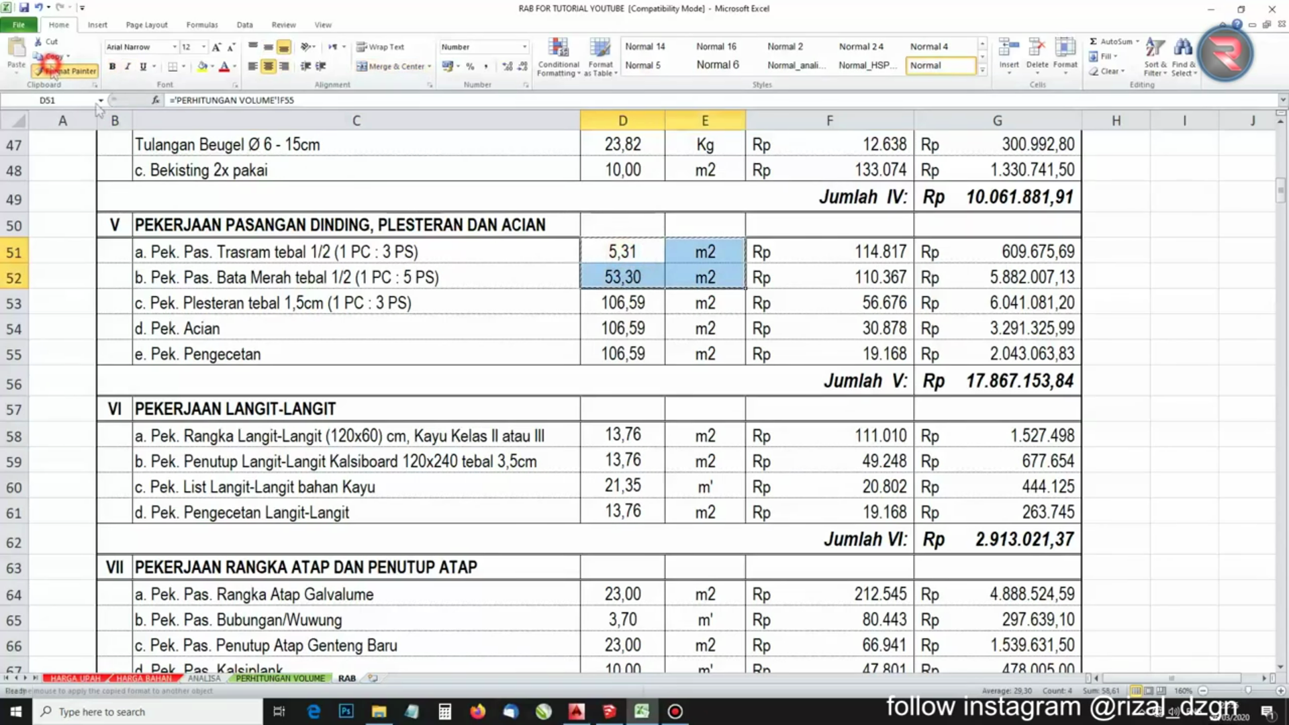
scroll(625, 533, down, 6)
mouse_move(623, 531)
mouse_down()
mouse_move(699, 613)
mouse_move(699, 639)
mouse_up()
click(757, 590)
click(704, 584)
Apply a fine dotted horizontal inner border between rows 81 and 82 in cells D81:E82
click(648, 550)
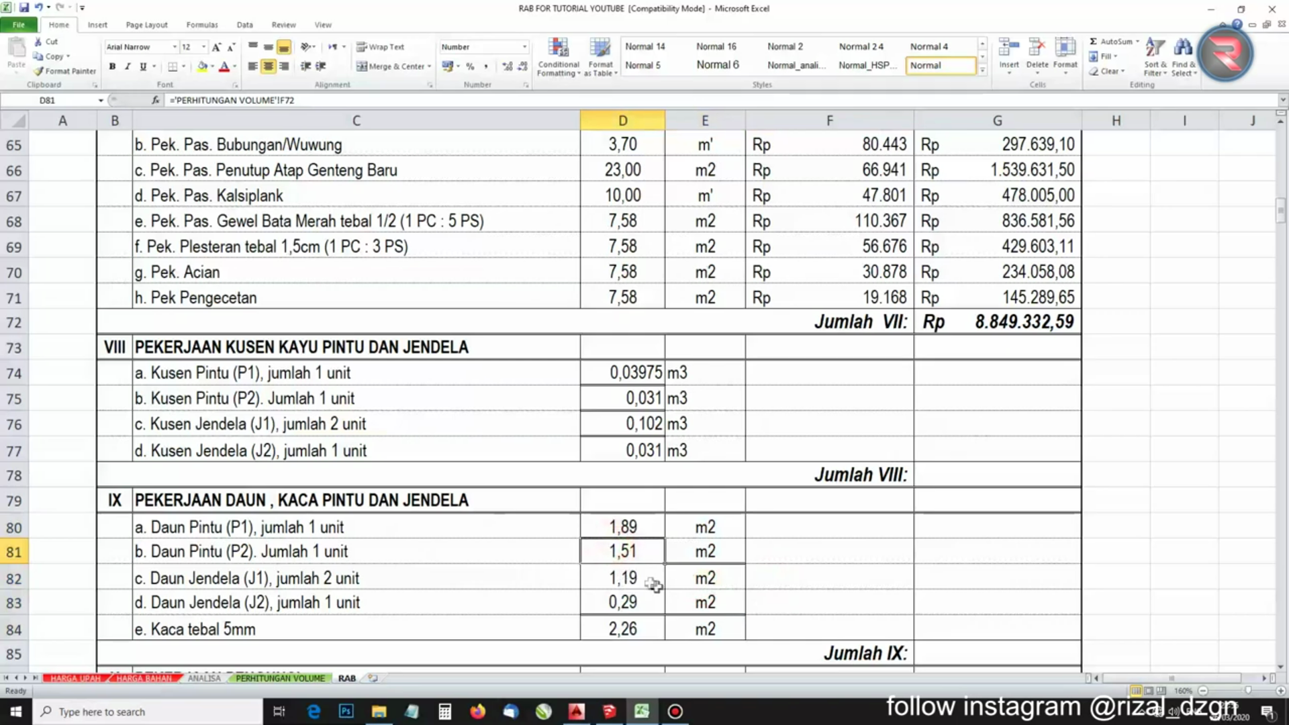
shift+click(685, 570)
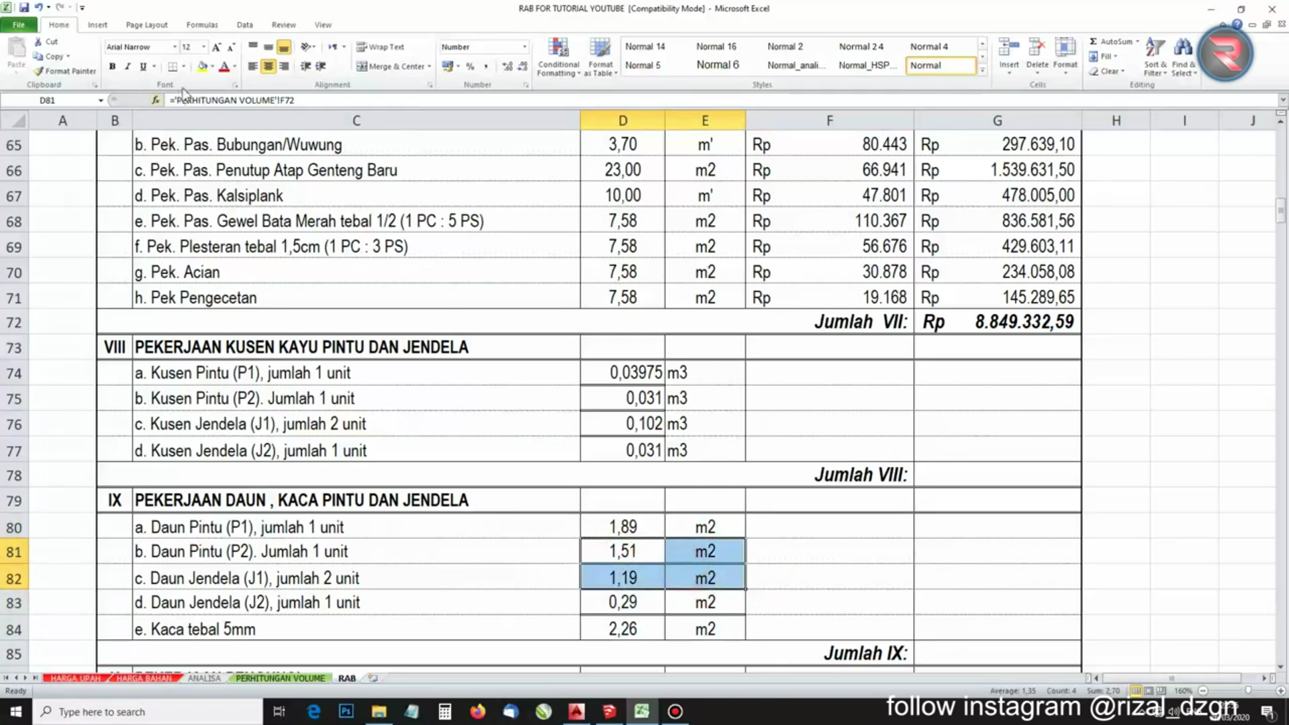
click(184, 66)
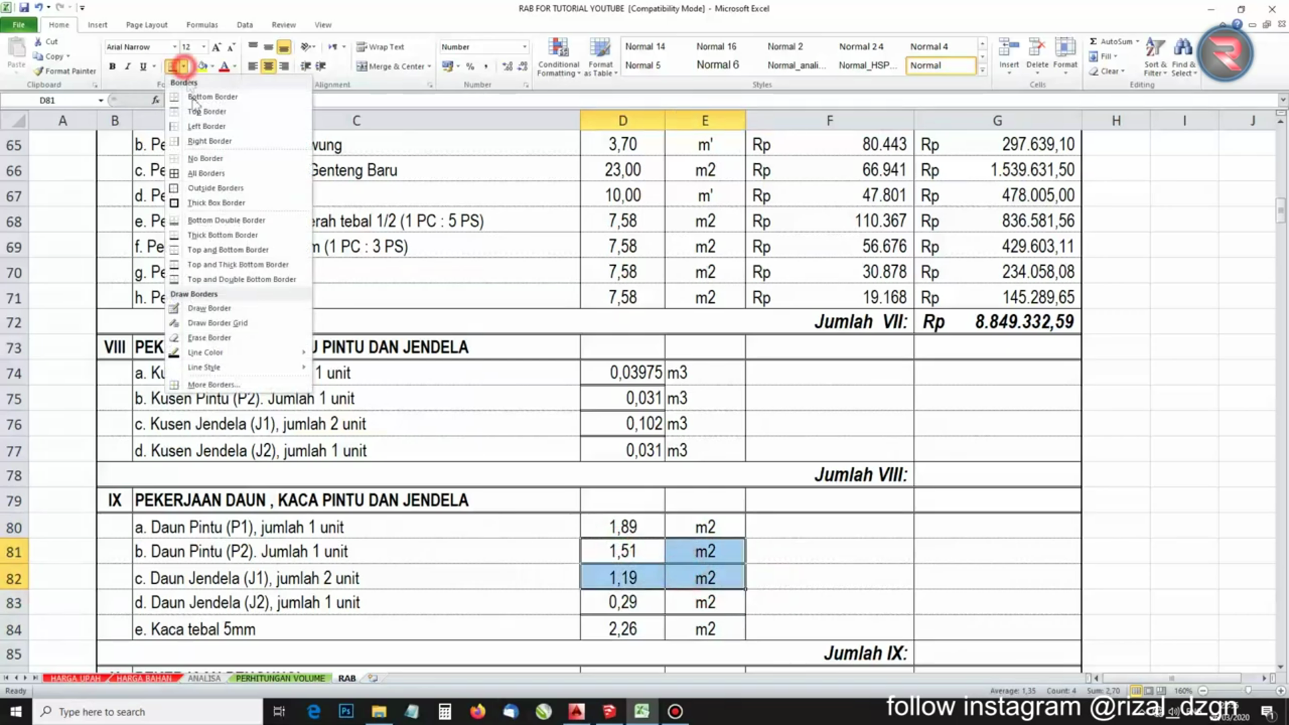
click(205, 385)
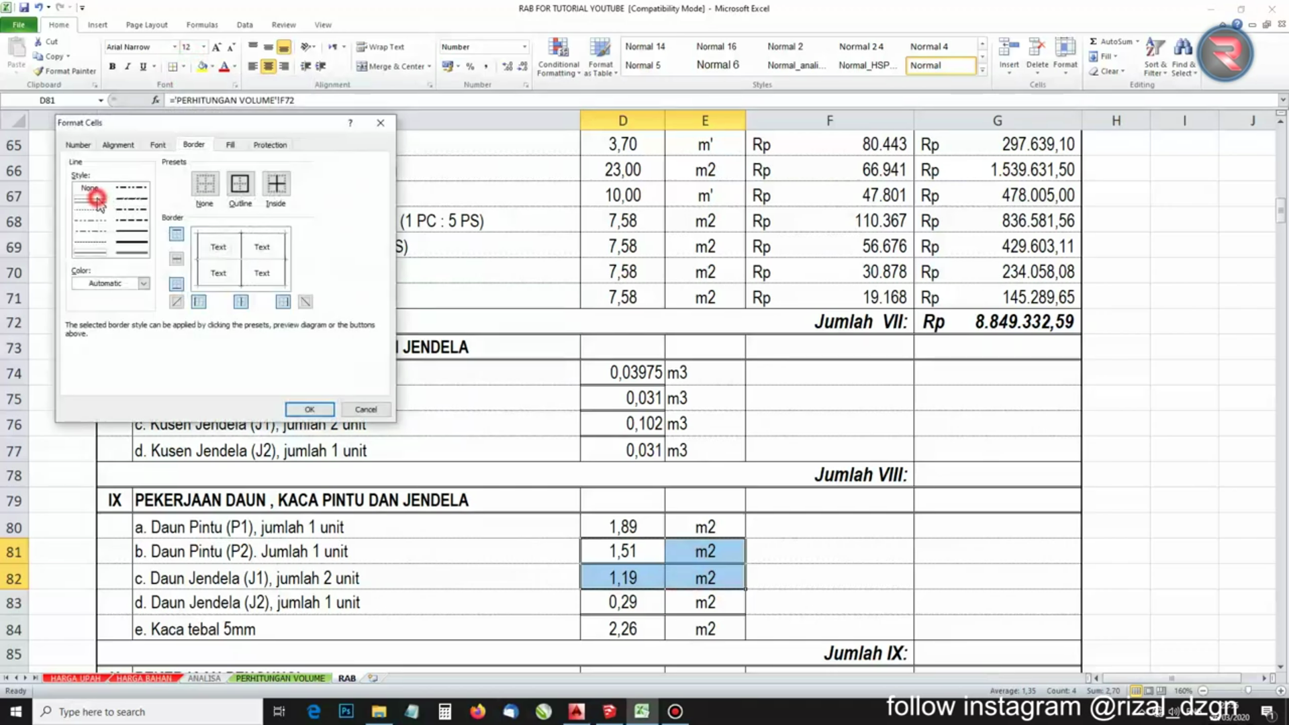
click(97, 198)
click(178, 259)
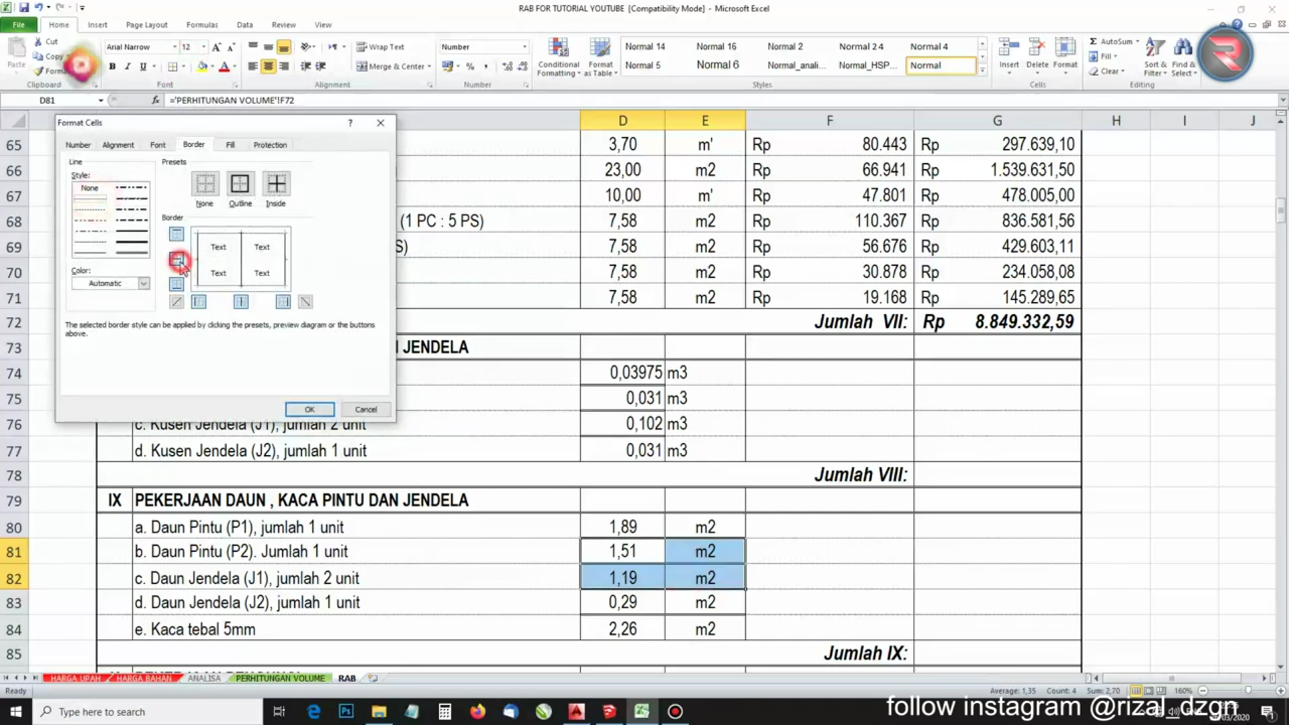
click(312, 410)
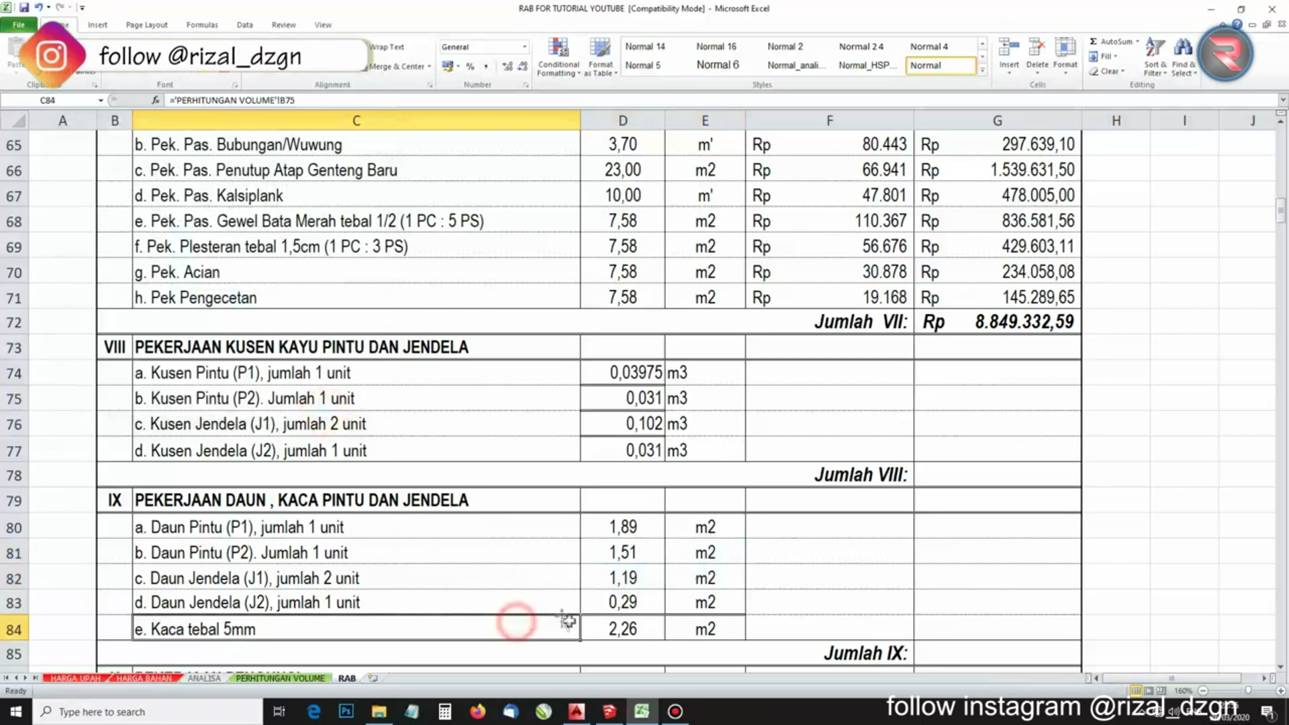
Apply a fine dotted horizontal inner border between rows 83 and 84 in cells D83:E84
drag(624, 629, 705, 602)
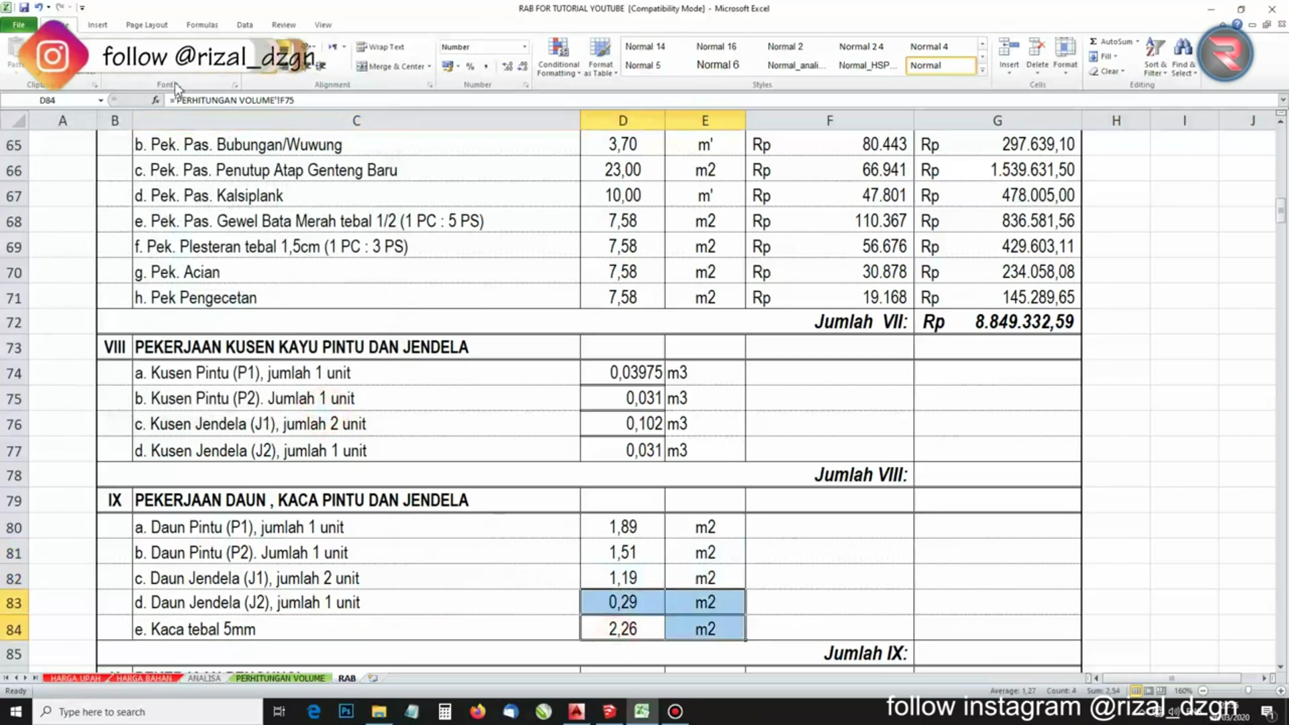
key(ctrl+1)
click(93, 199)
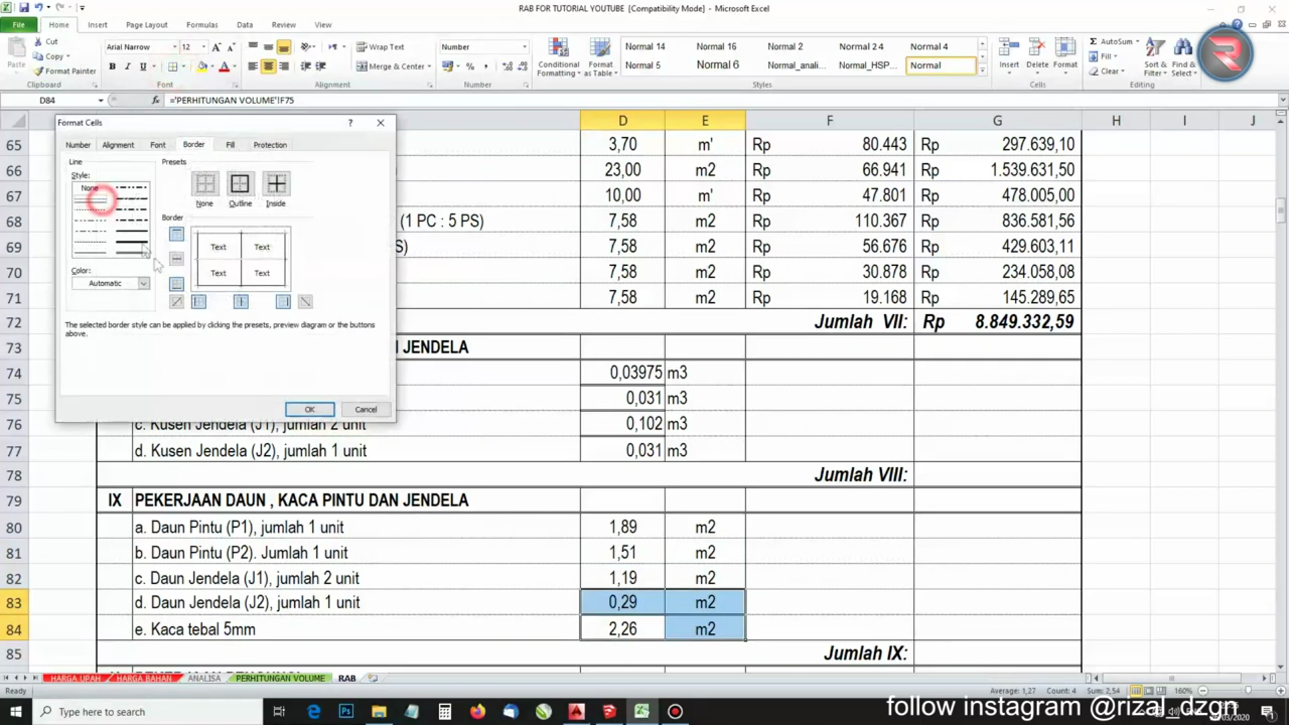
click(176, 260)
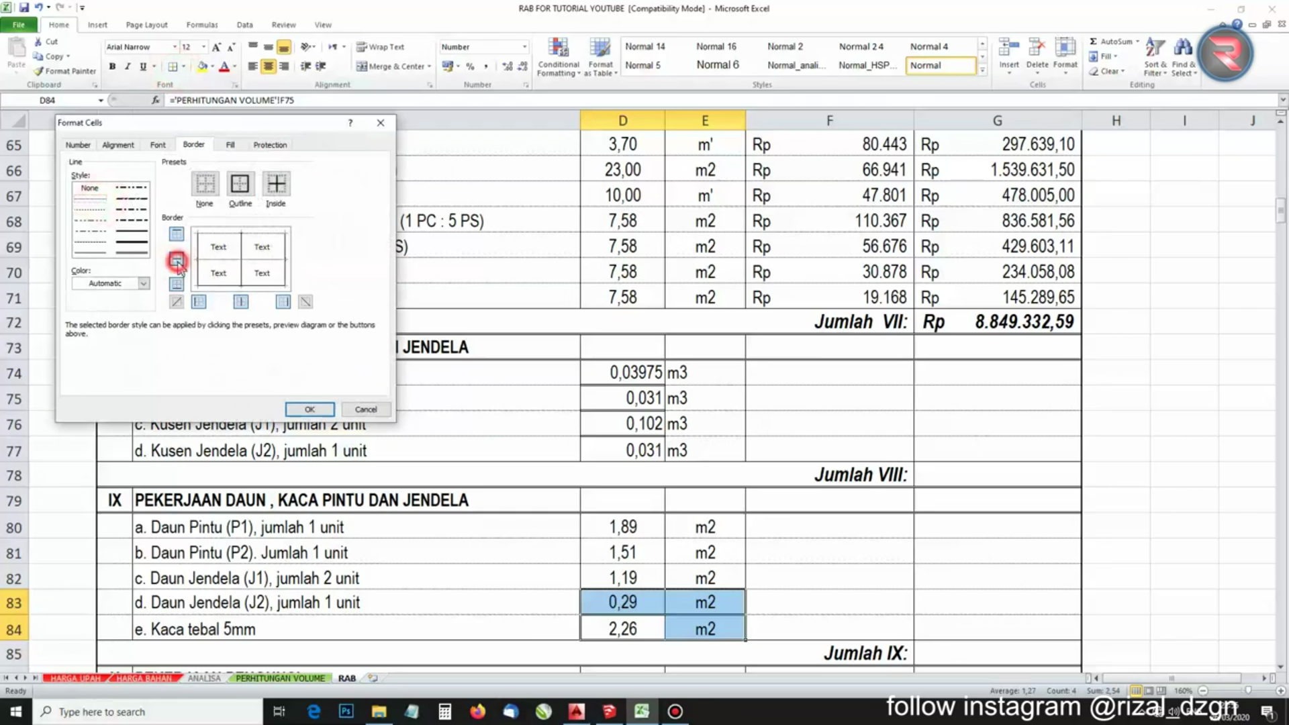
click(310, 409)
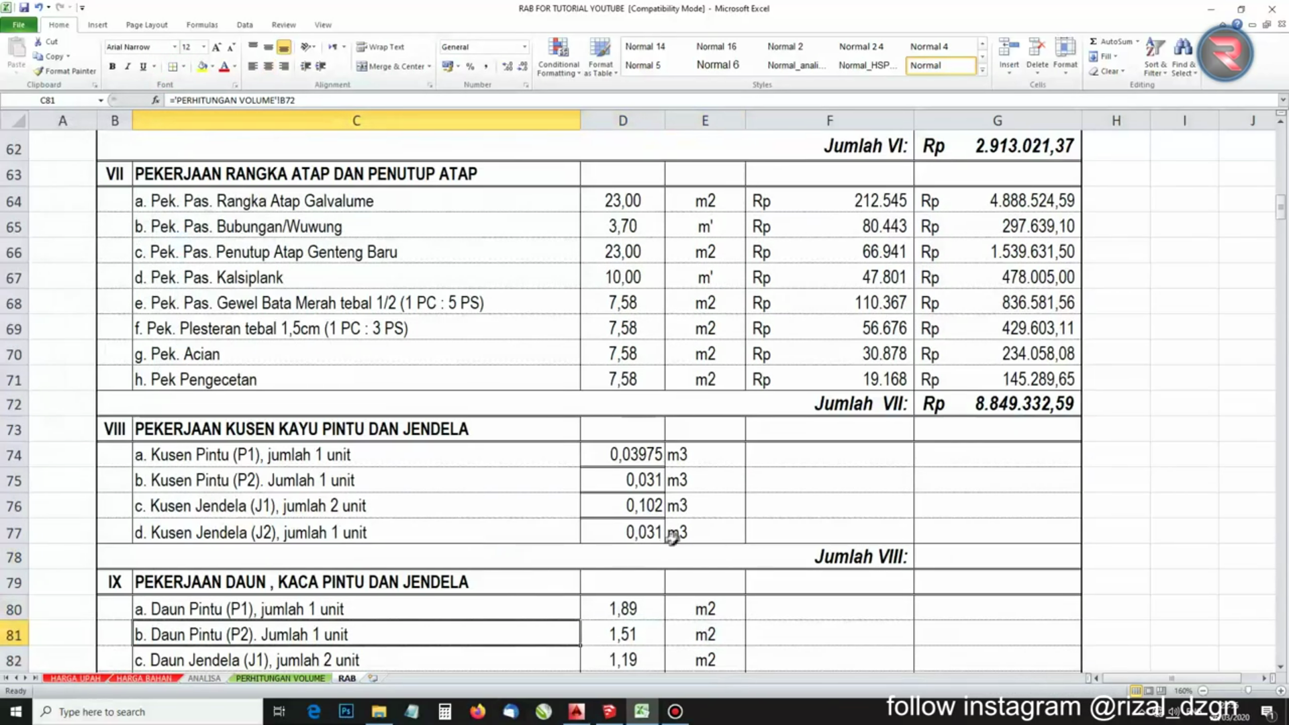
Copy the cell formatting of the Kolom K1 concrete quantity and unit in D38:E38 onto the wooden frame cells D74:E77
scroll(650, 289, up, 10)
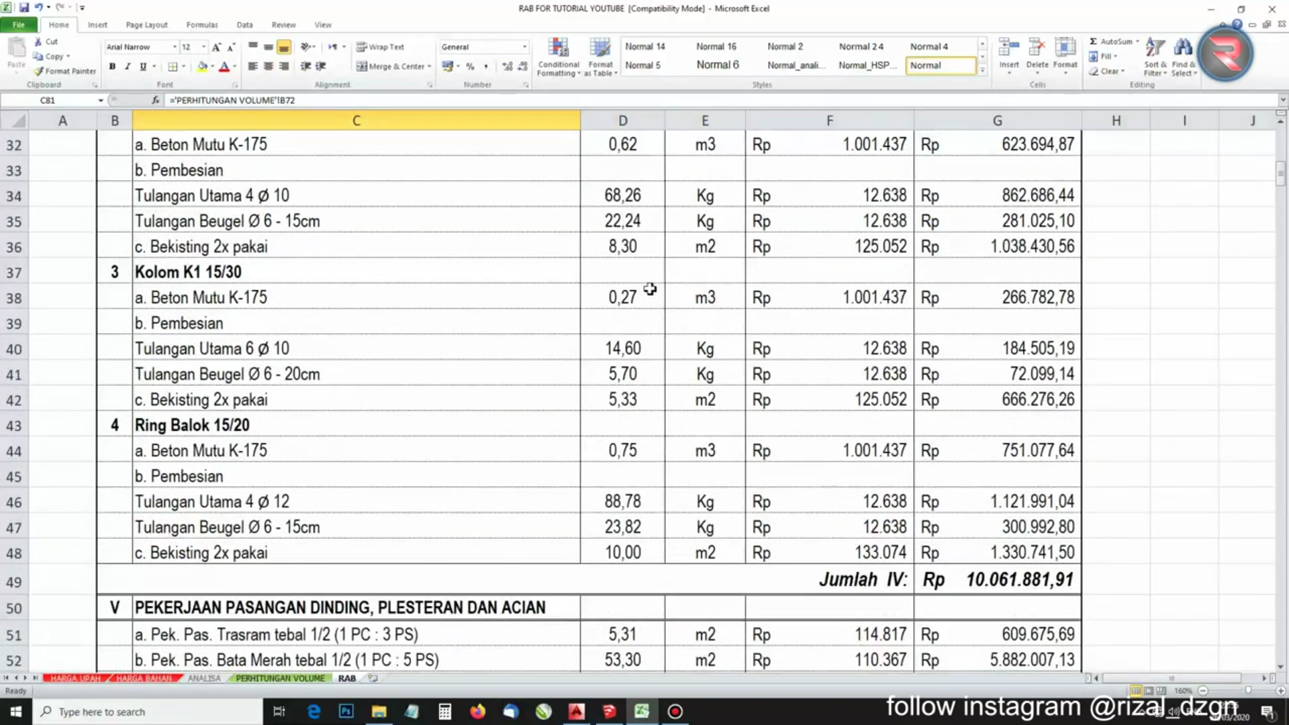
click(650, 289)
key(shift+Right)
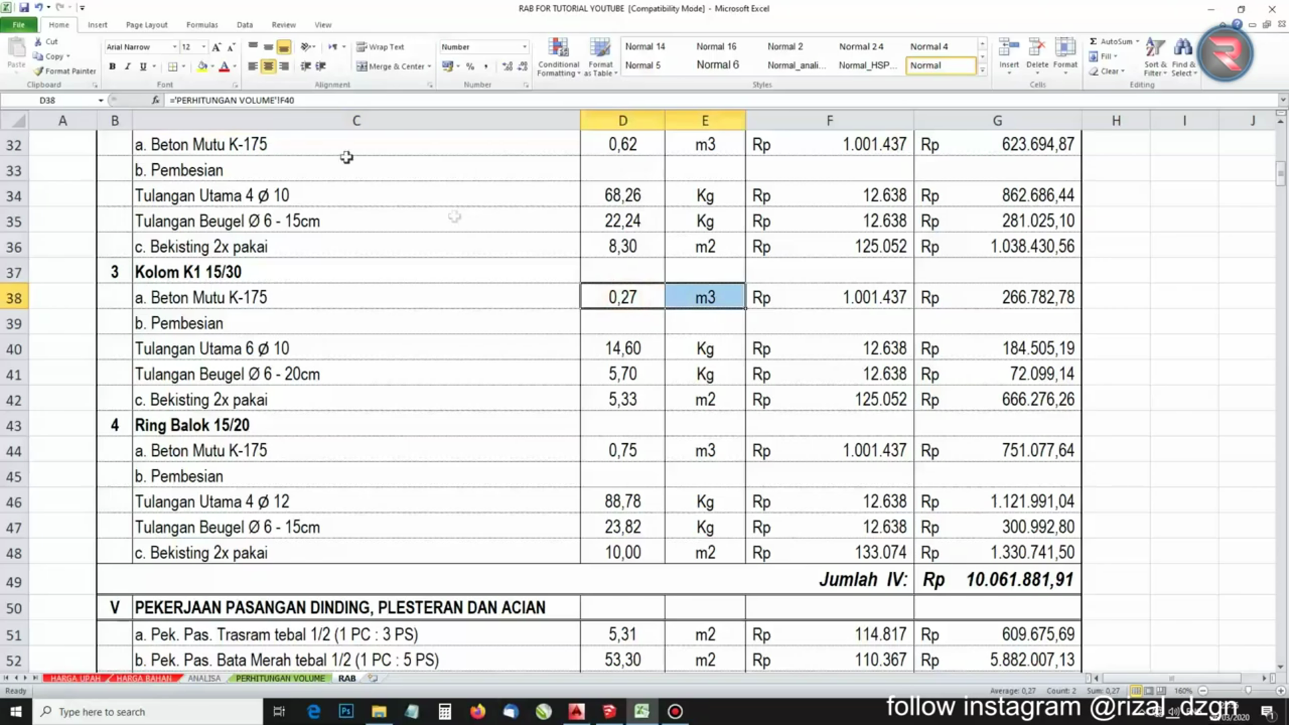
click(78, 71)
scroll(659, 527, down, 11)
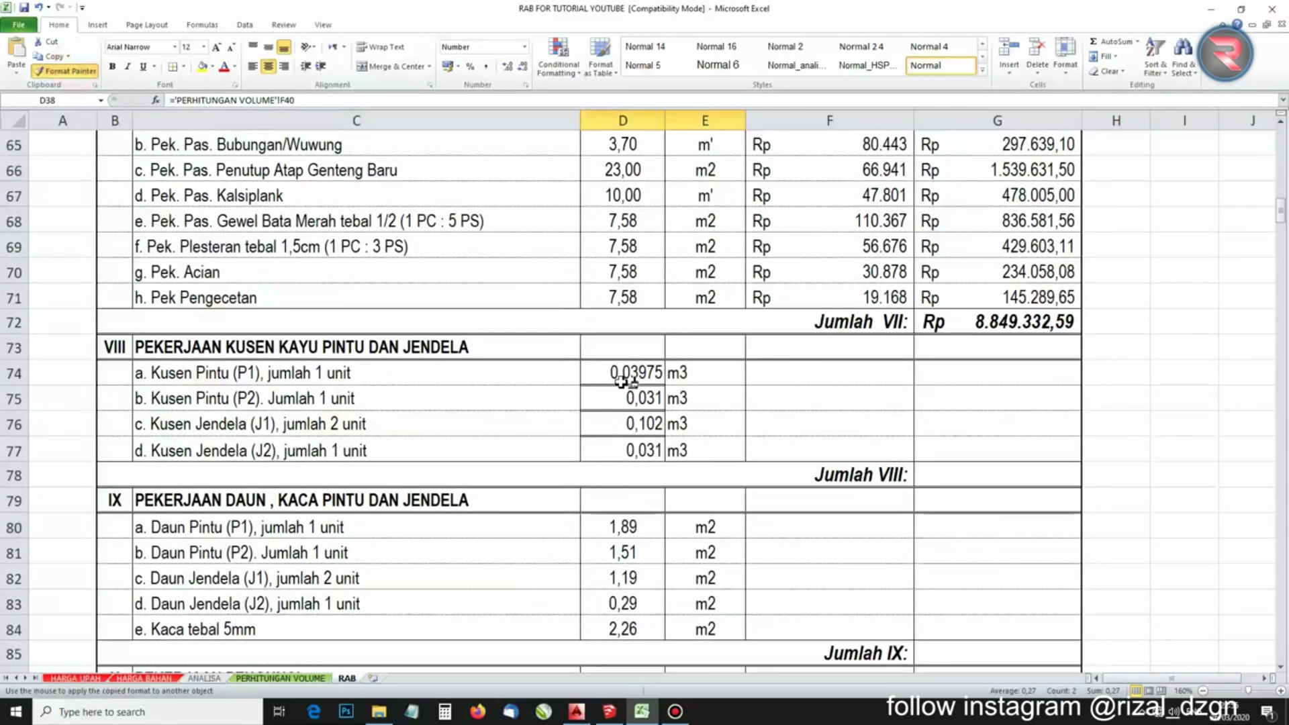
drag(623, 381, 694, 446)
click(702, 509)
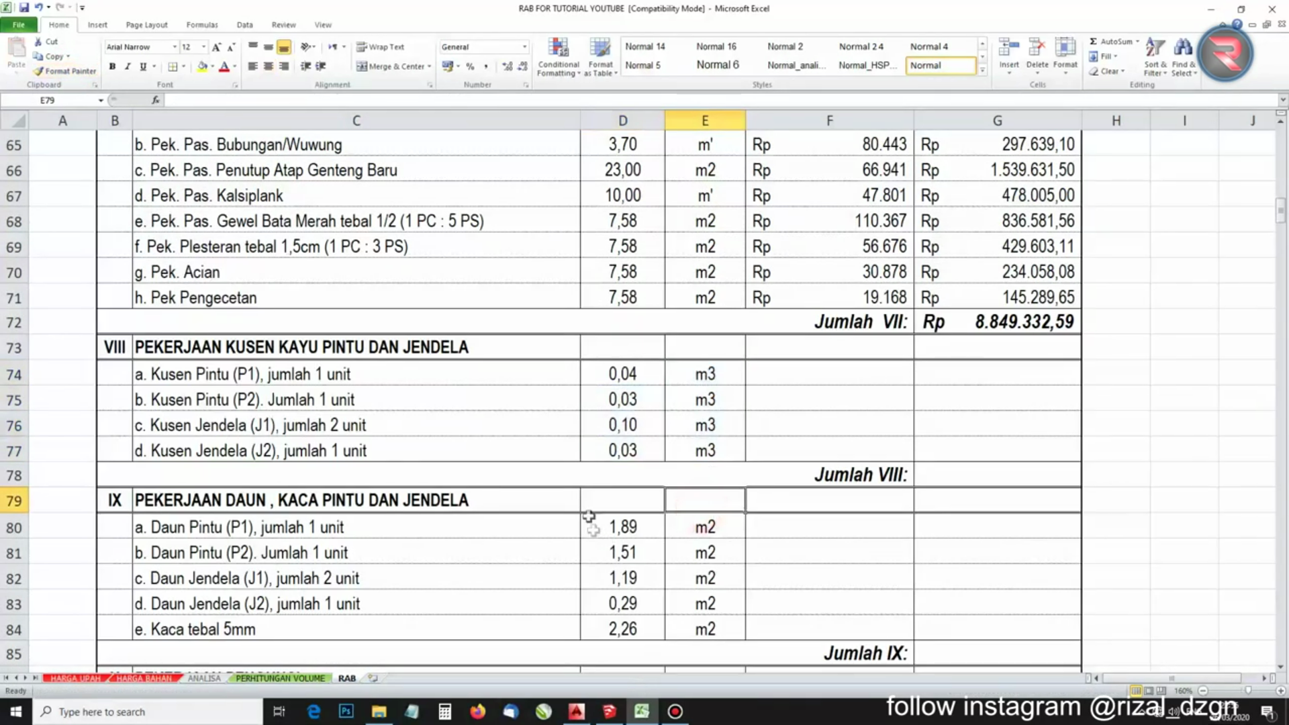
click(532, 426)
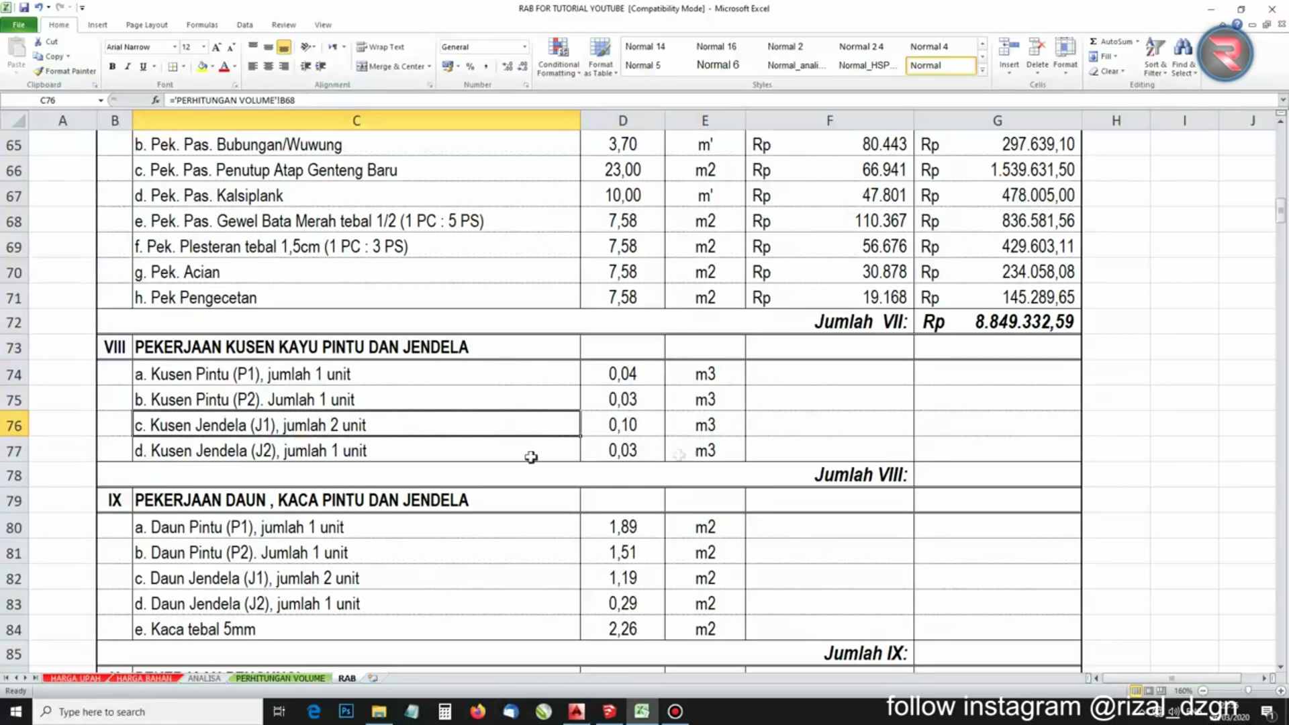
Link the Kusen Pintu (P1) unit price in F74 to the class I wooden frame Harga Satuan Pekerjaan in ANALISA!G812
click(790, 380)
scroll(759, 426, up, 4)
scroll(771, 426, down, 4)
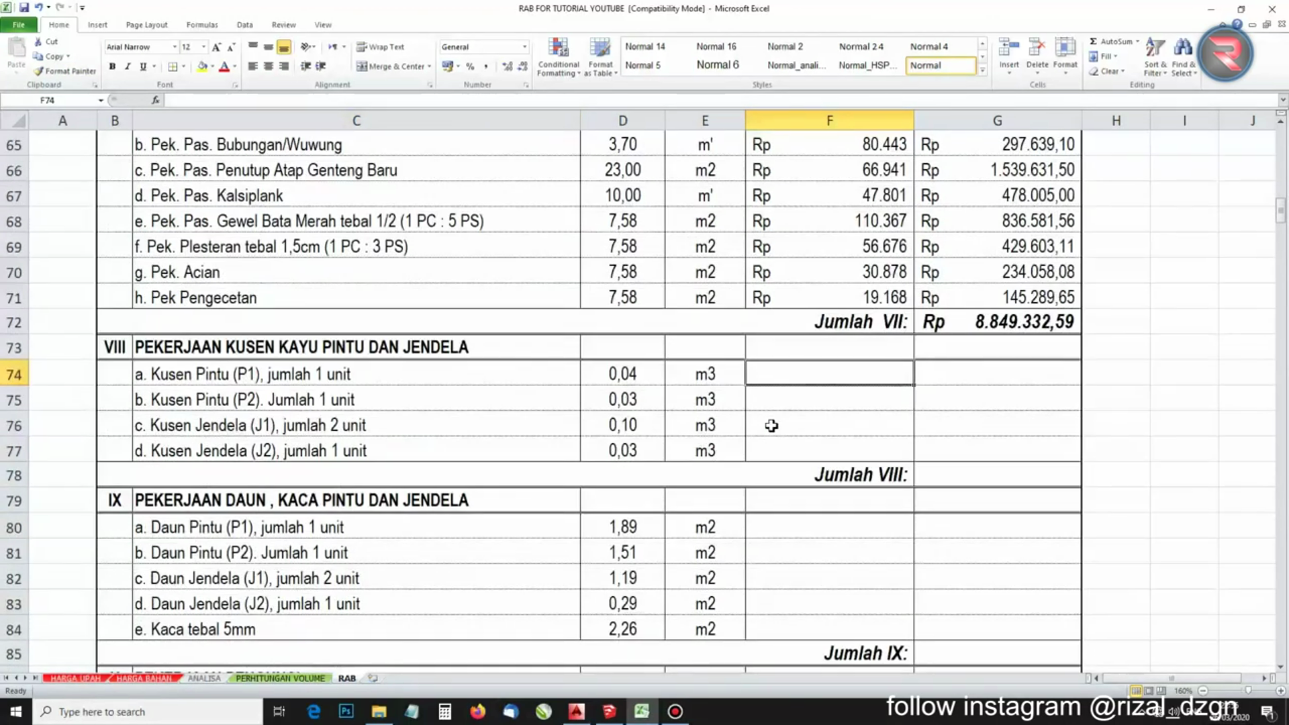
click(191, 677)
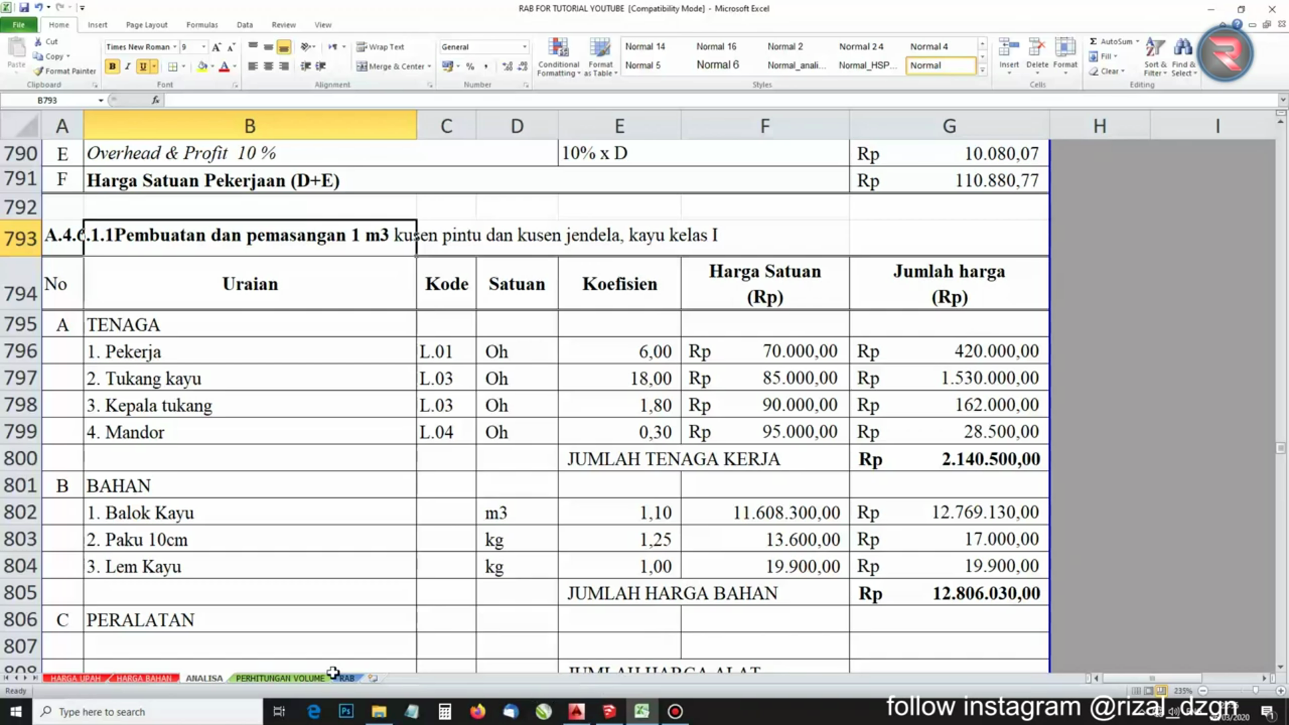
click(358, 677)
text(=)
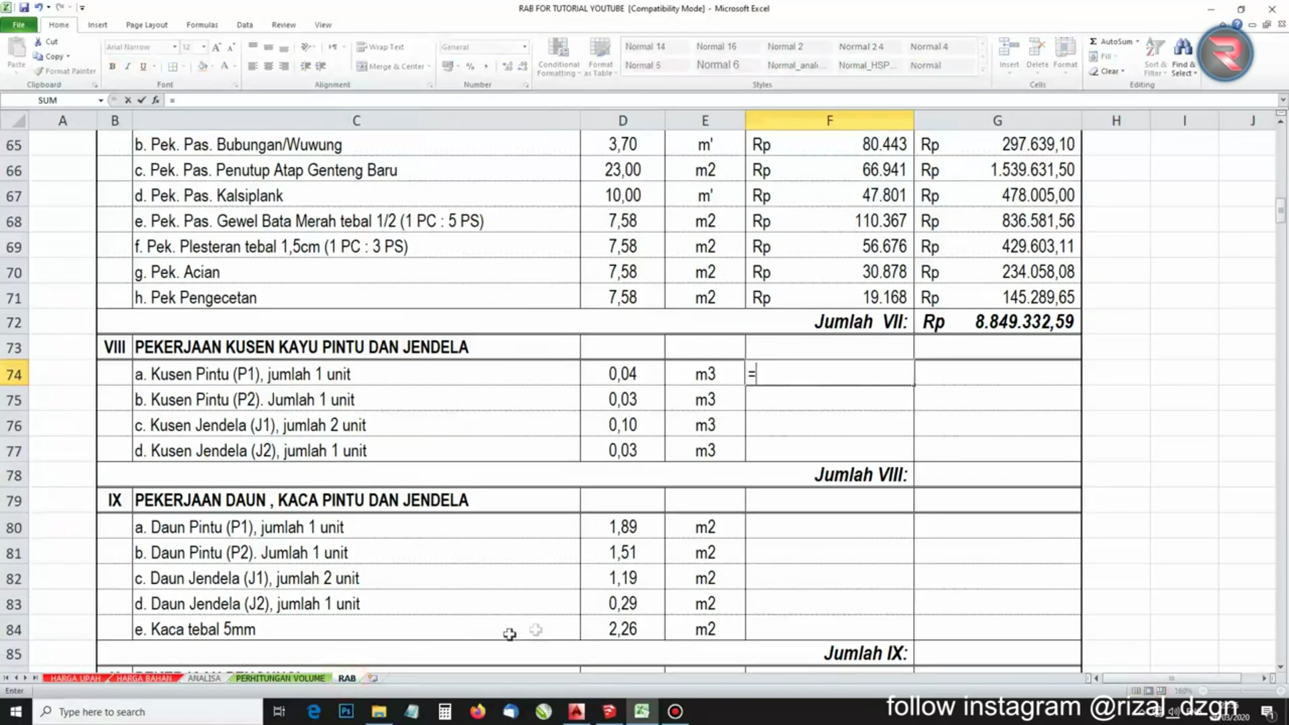
click(205, 679)
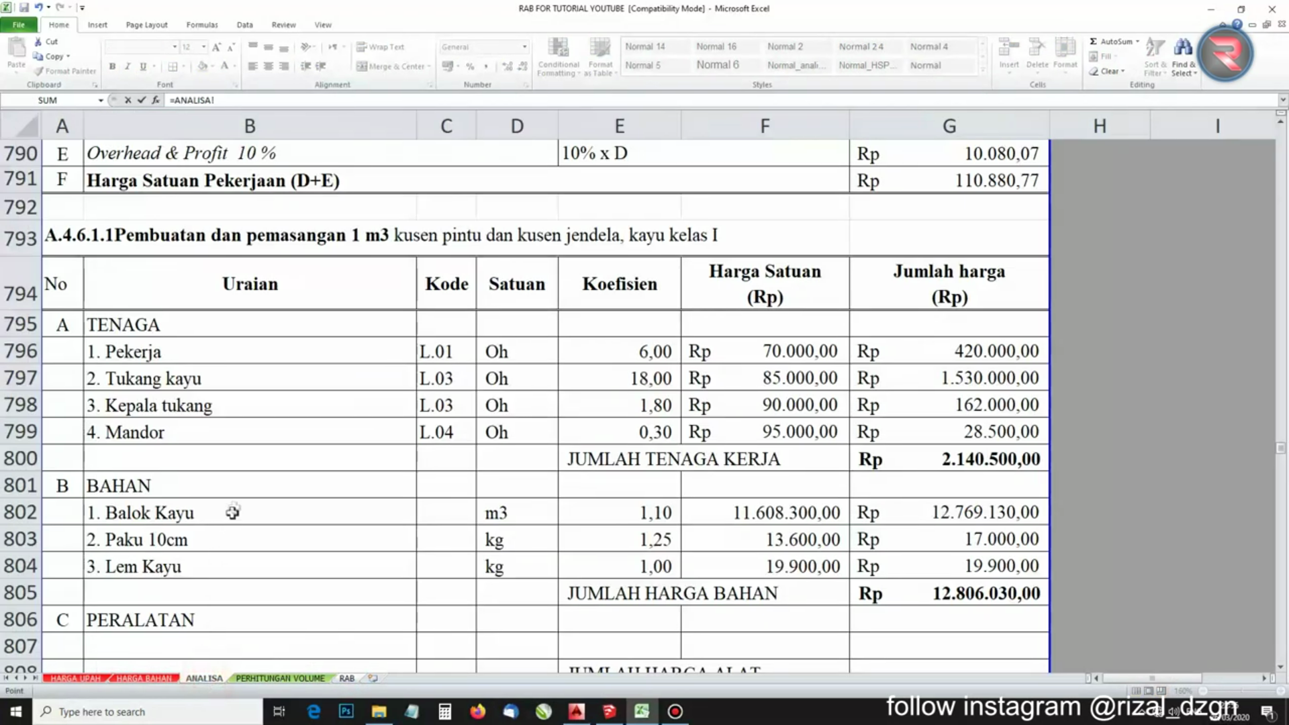
scroll(841, 475, down, 2)
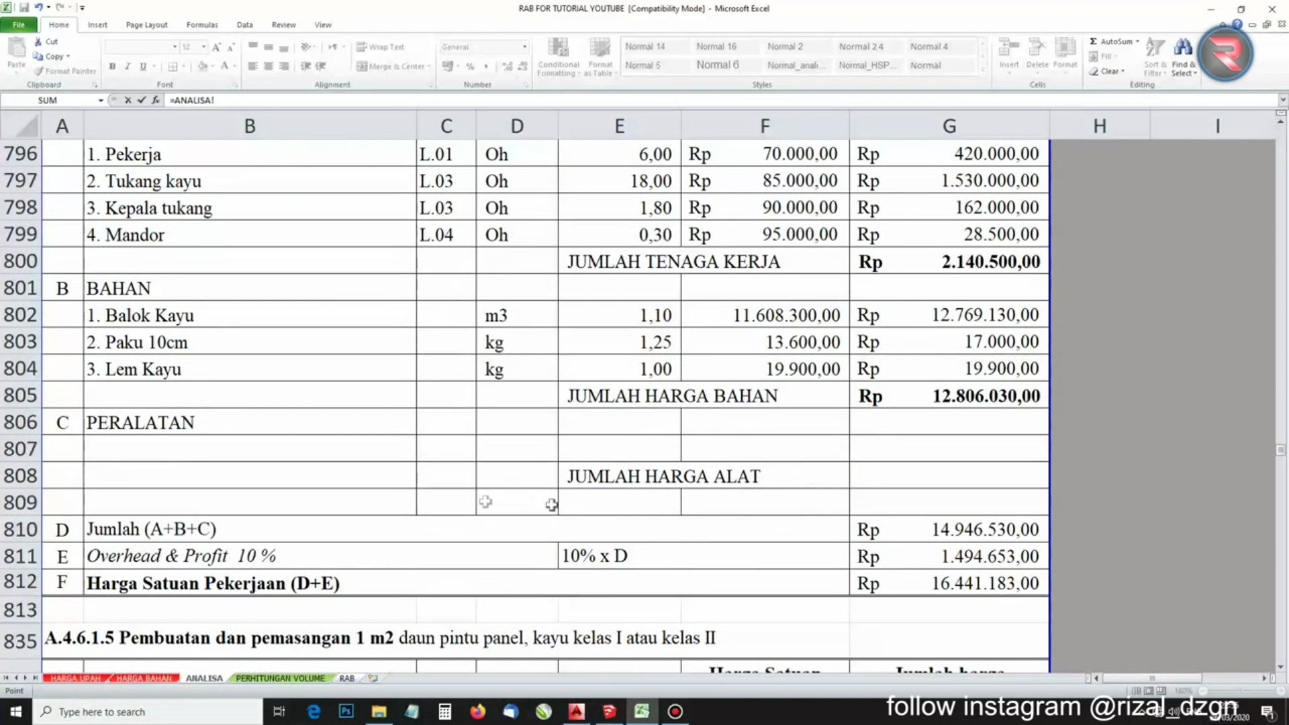
click(907, 584)
key(Return)
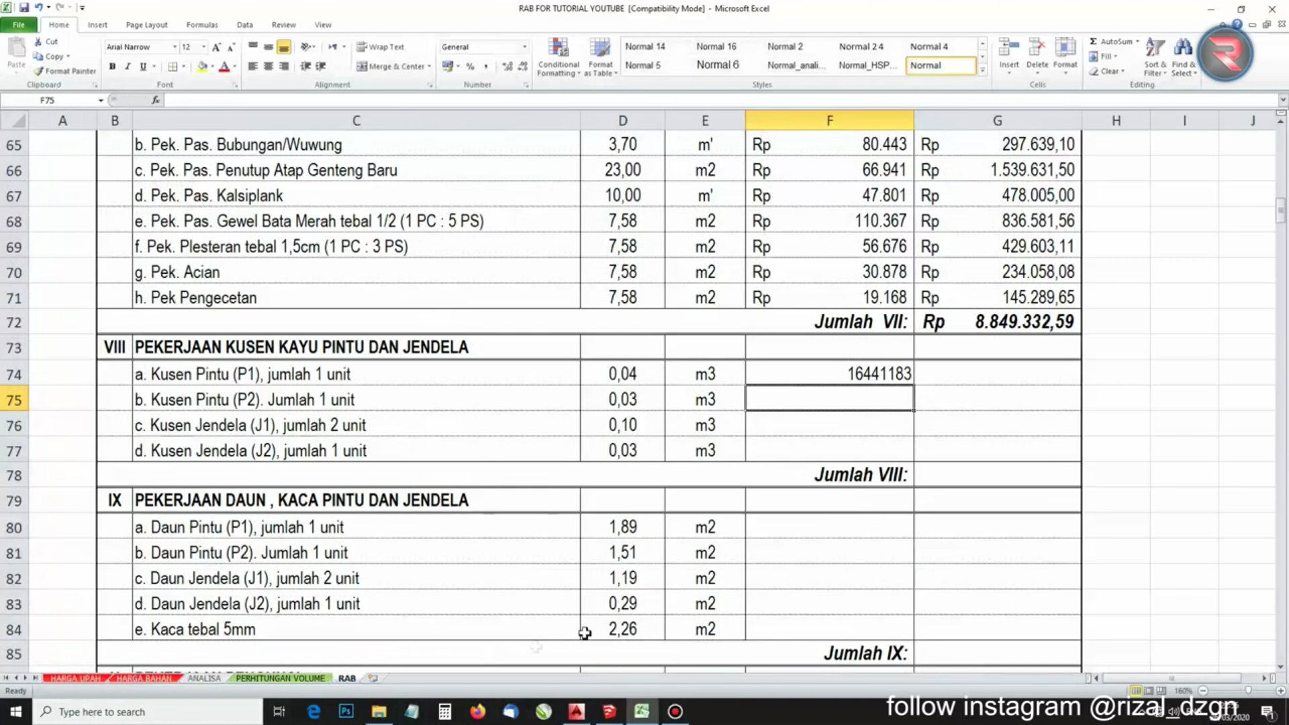
Try filling the F74 unit price link down through F77, and clear the filled cells F75:F77
click(861, 375)
drag(914, 384, 918, 459)
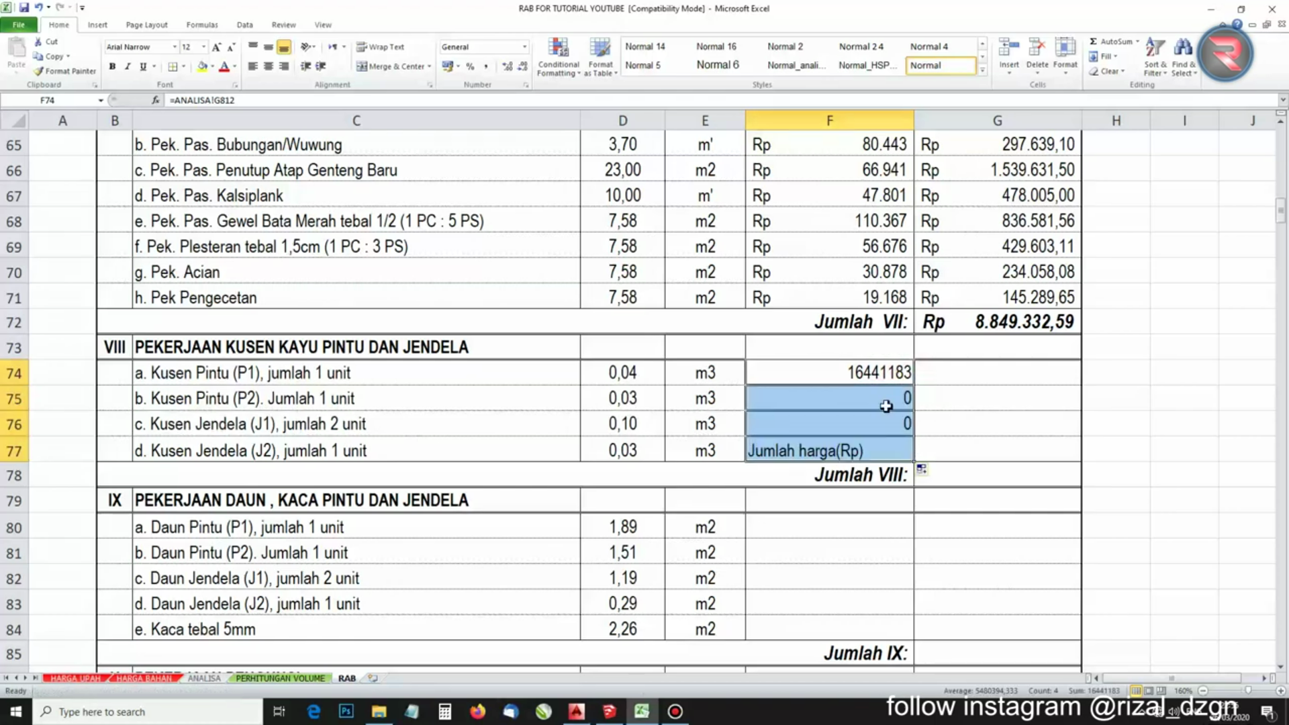
drag(887, 405, 882, 445)
key(Delete)
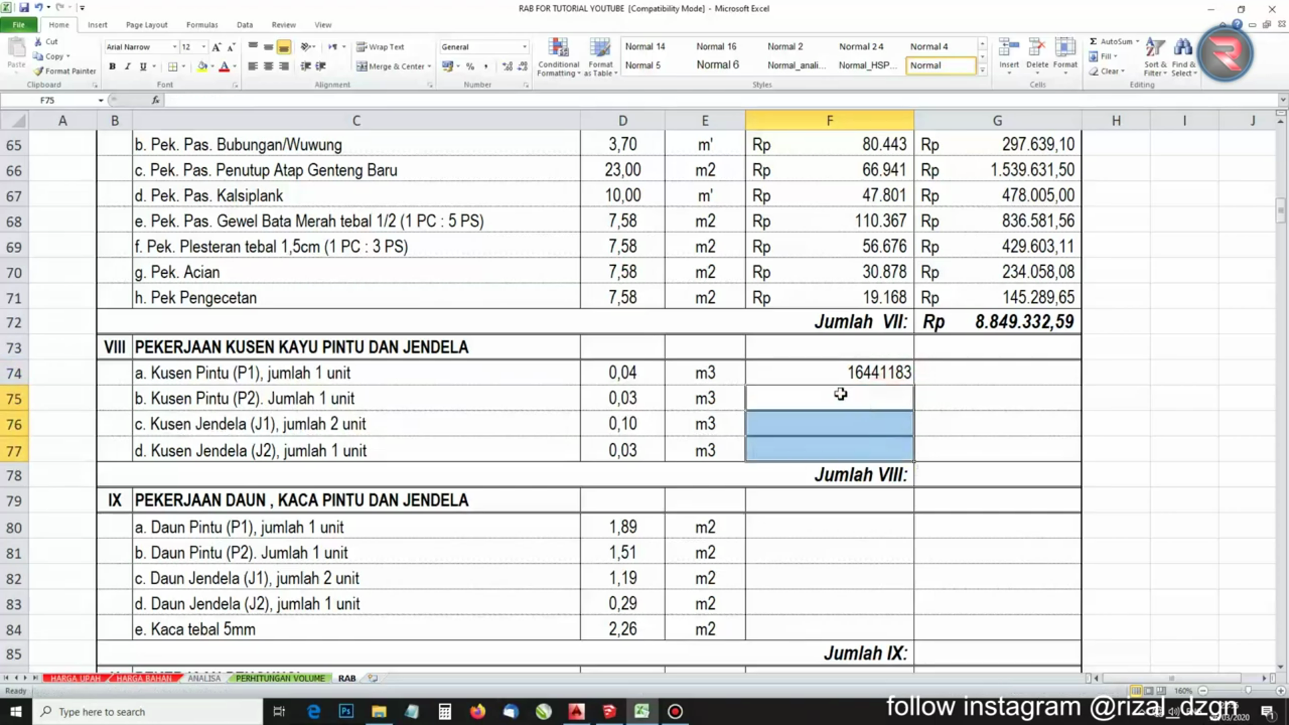
Link each remaining frame unit price to the cell above it, with =F74 in F75, =F75 in F76 and =F76 in F77
click(841, 394)
text(=)
click(836, 372)
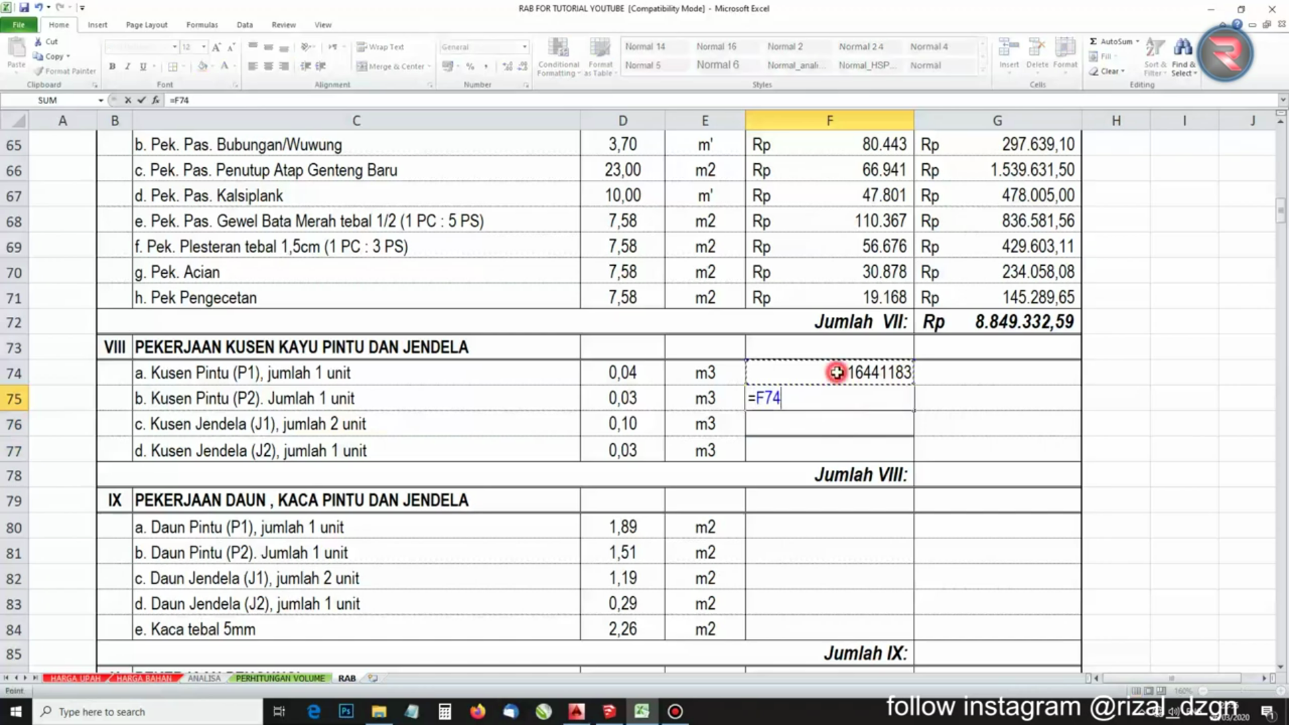
key(Return)
text(=)
click(877, 398)
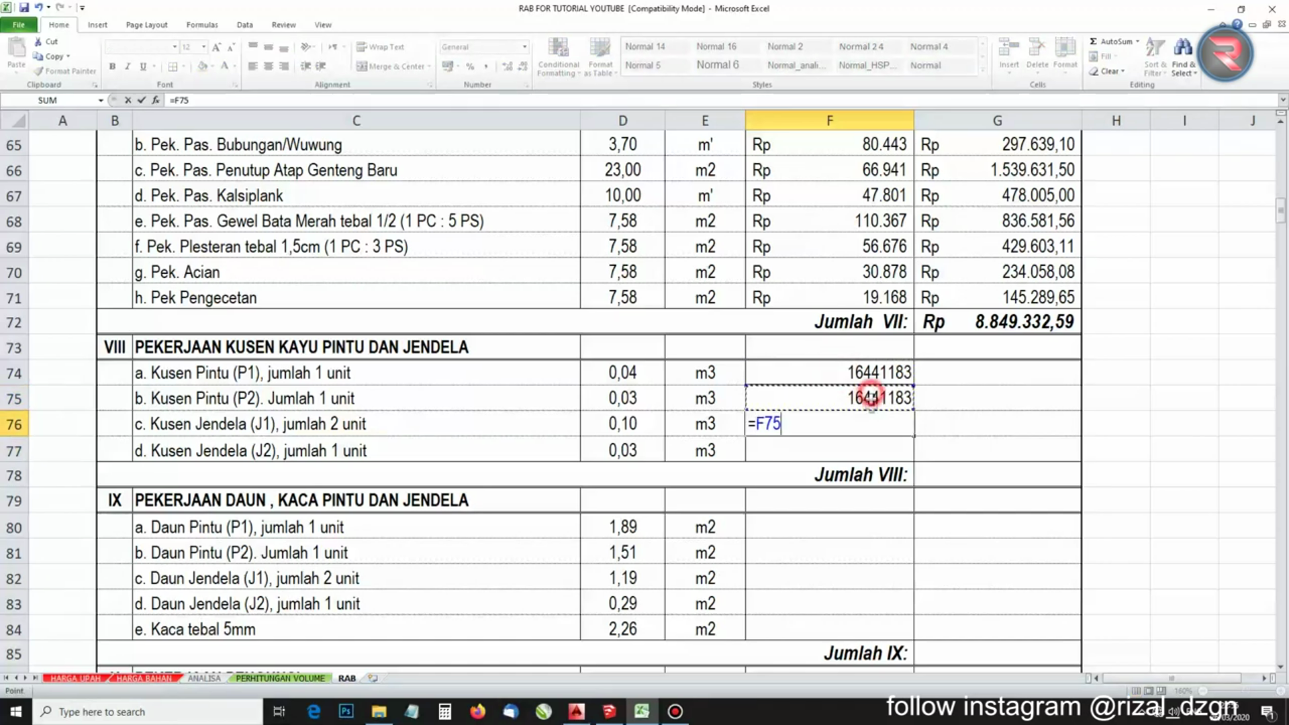
key(Return)
text(=)
click(877, 425)
key(Return)
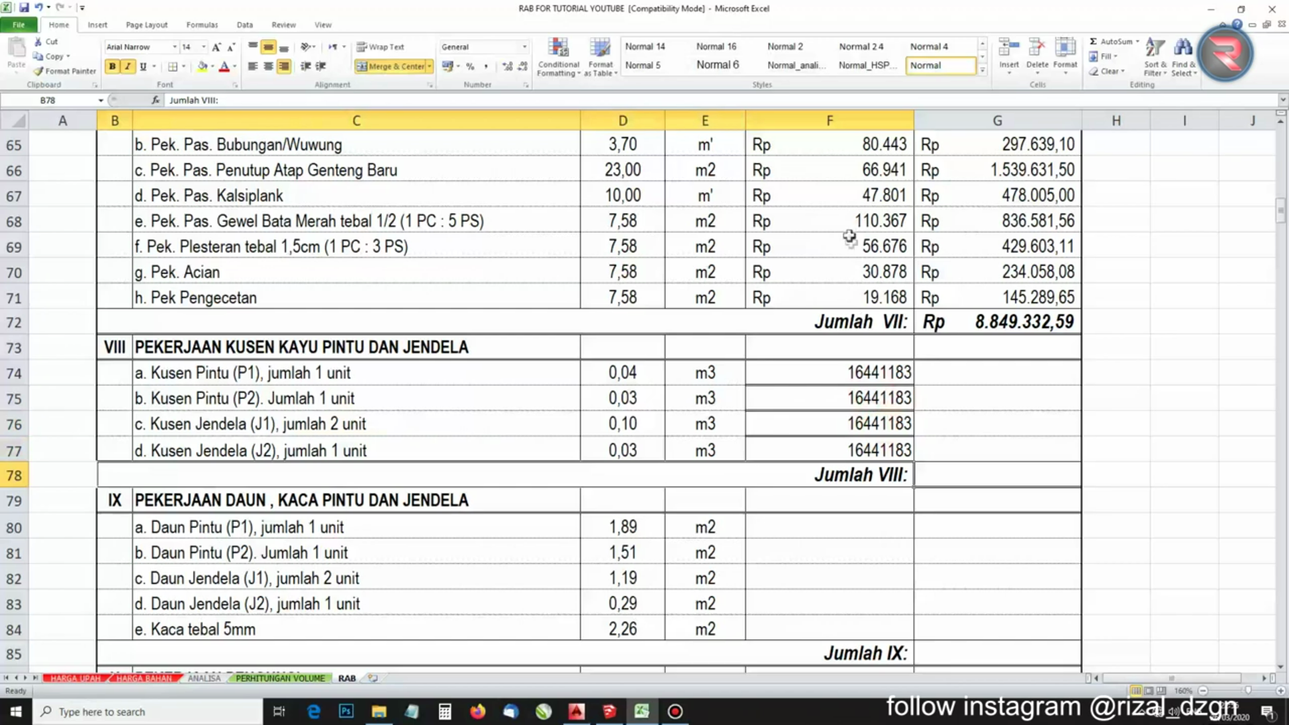
Copy the Rp number formatting of unit price cell F68 onto the wooden frame unit prices F74:F77
click(850, 231)
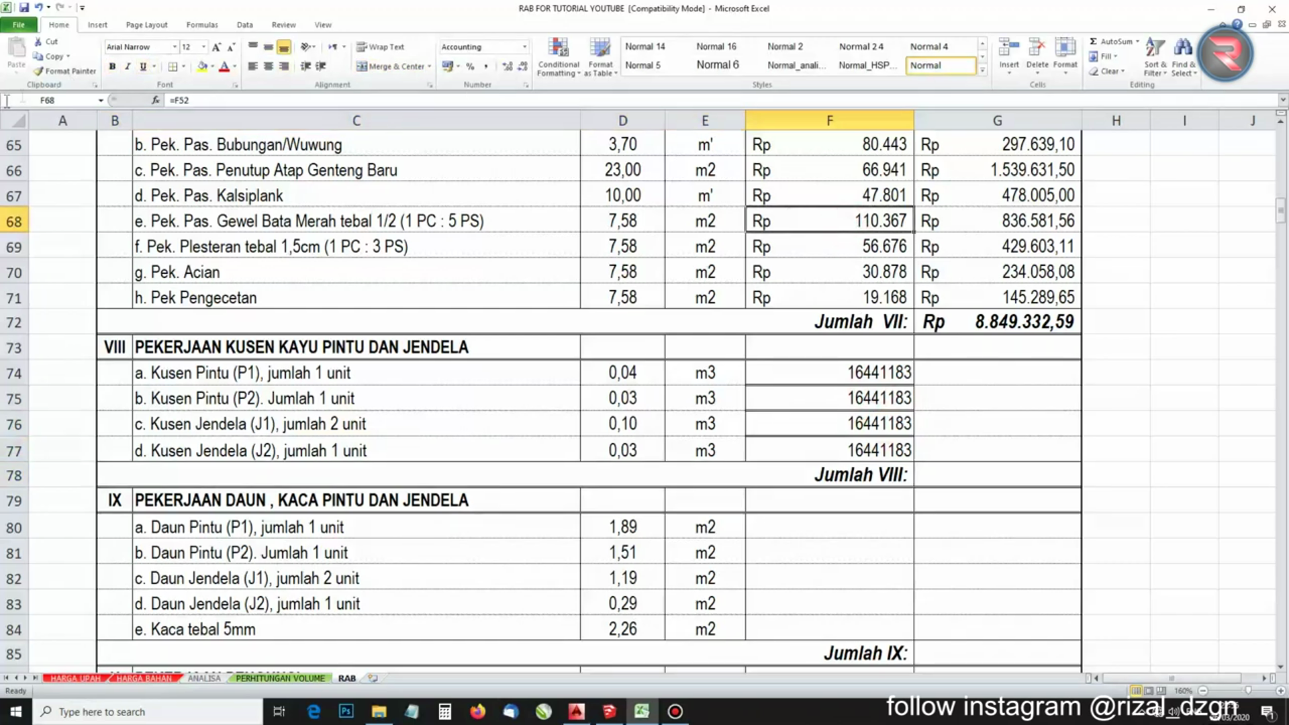
click(67, 71)
mouse_move(853, 374)
mouse_down()
mouse_move(843, 412)
mouse_move(858, 452)
mouse_up()
Examine the ANALISA sheet's wooden door panel and glass door and window analyses for the leaf unit price
click(893, 522)
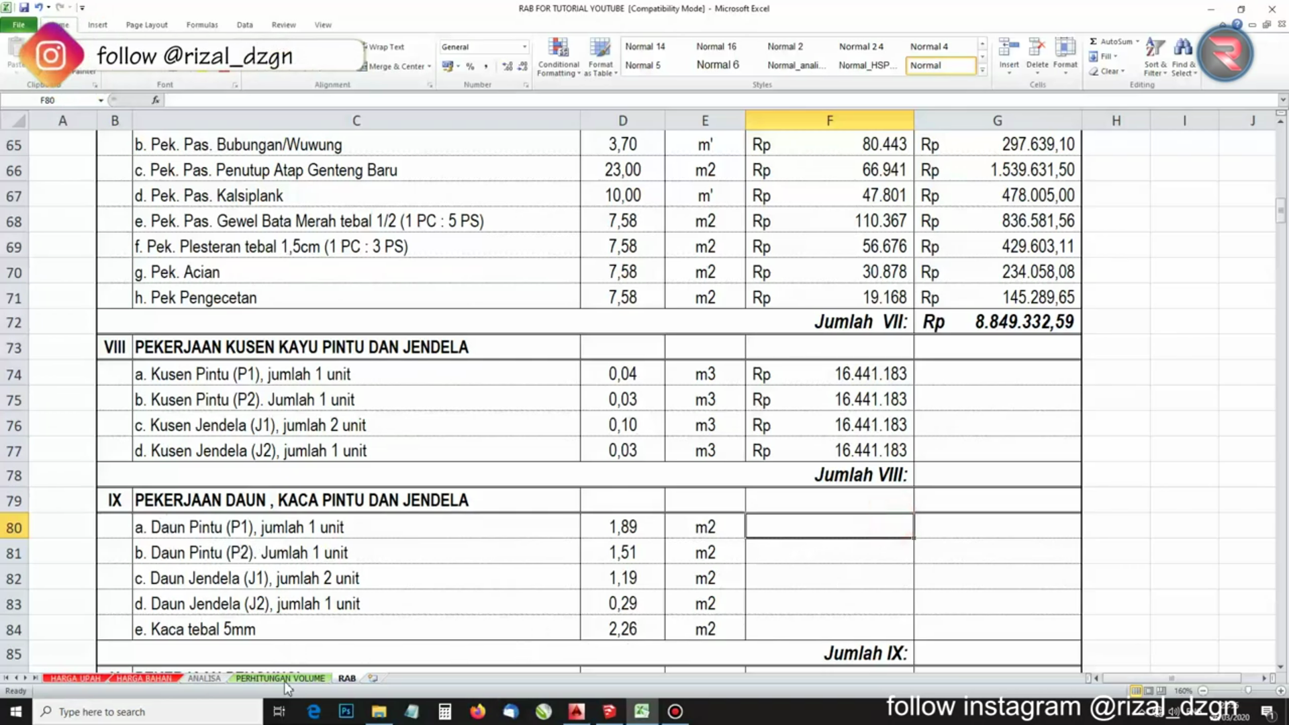
click(204, 679)
scroll(272, 386, down, 5)
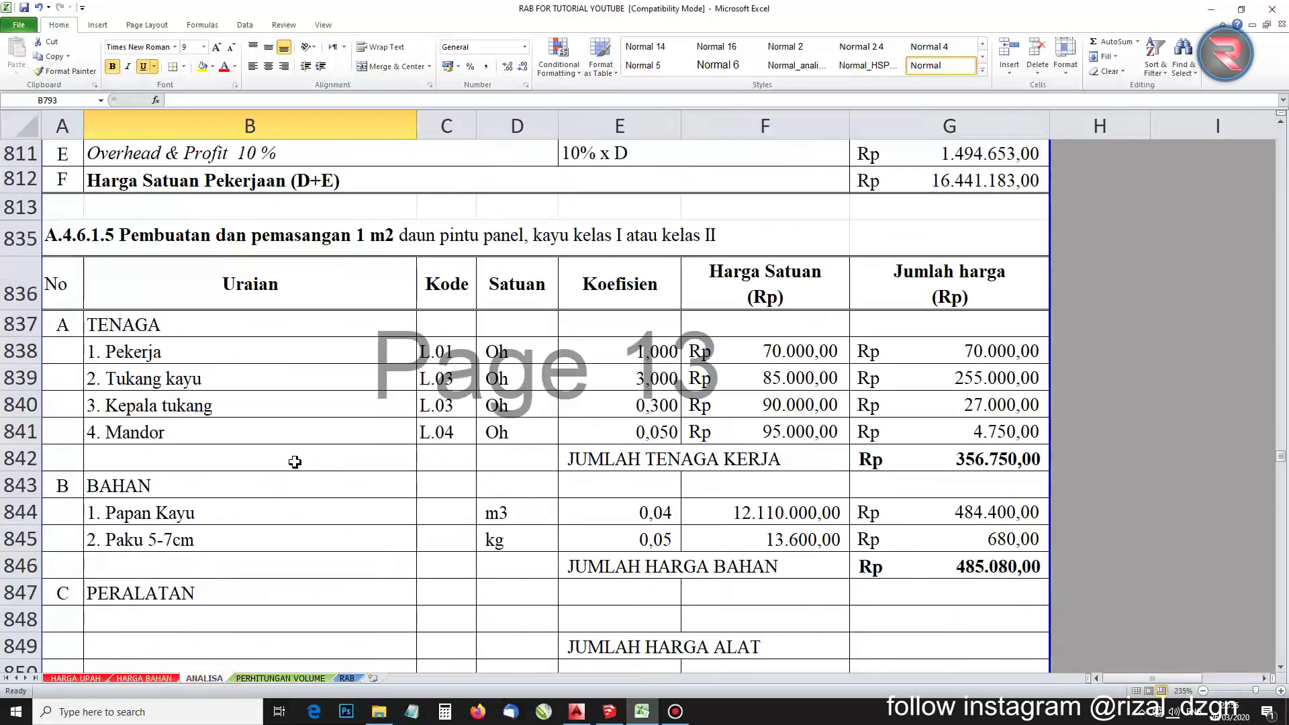
scroll(400, 343, down, 3)
scroll(506, 230, up, 3)
scroll(447, 421, down, 5)
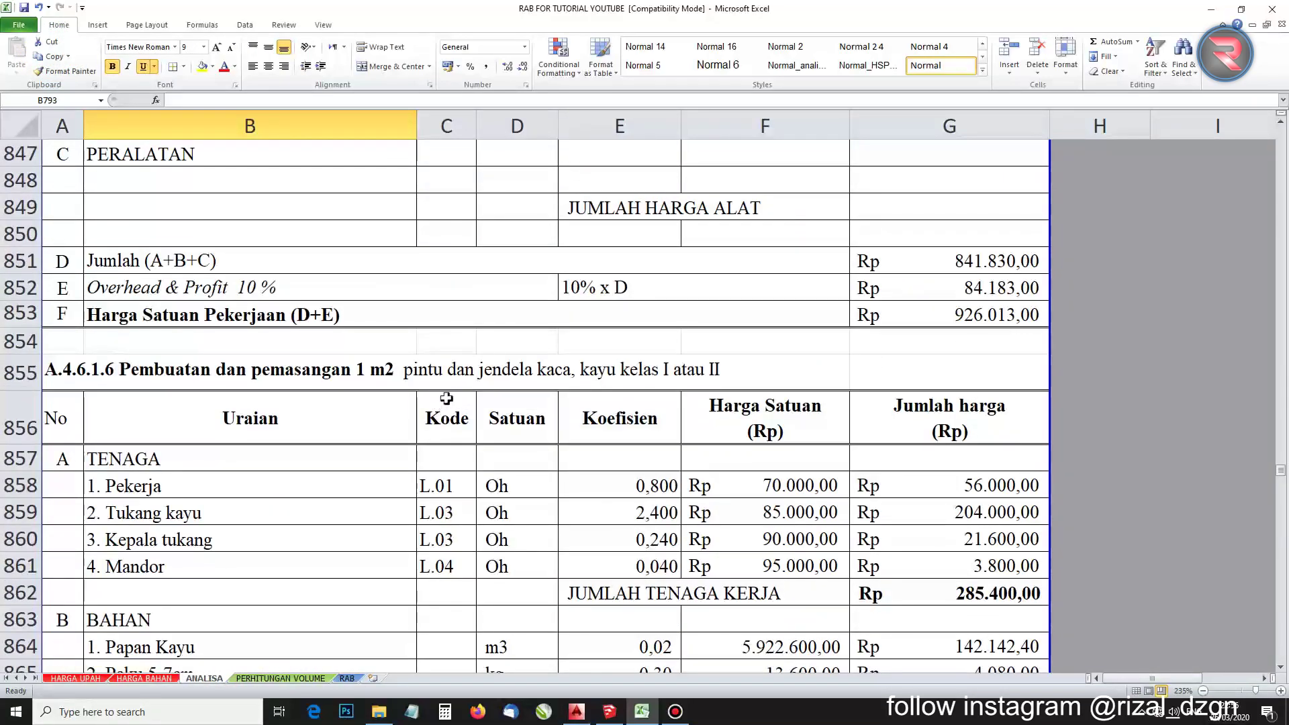
scroll(634, 398, down, 2)
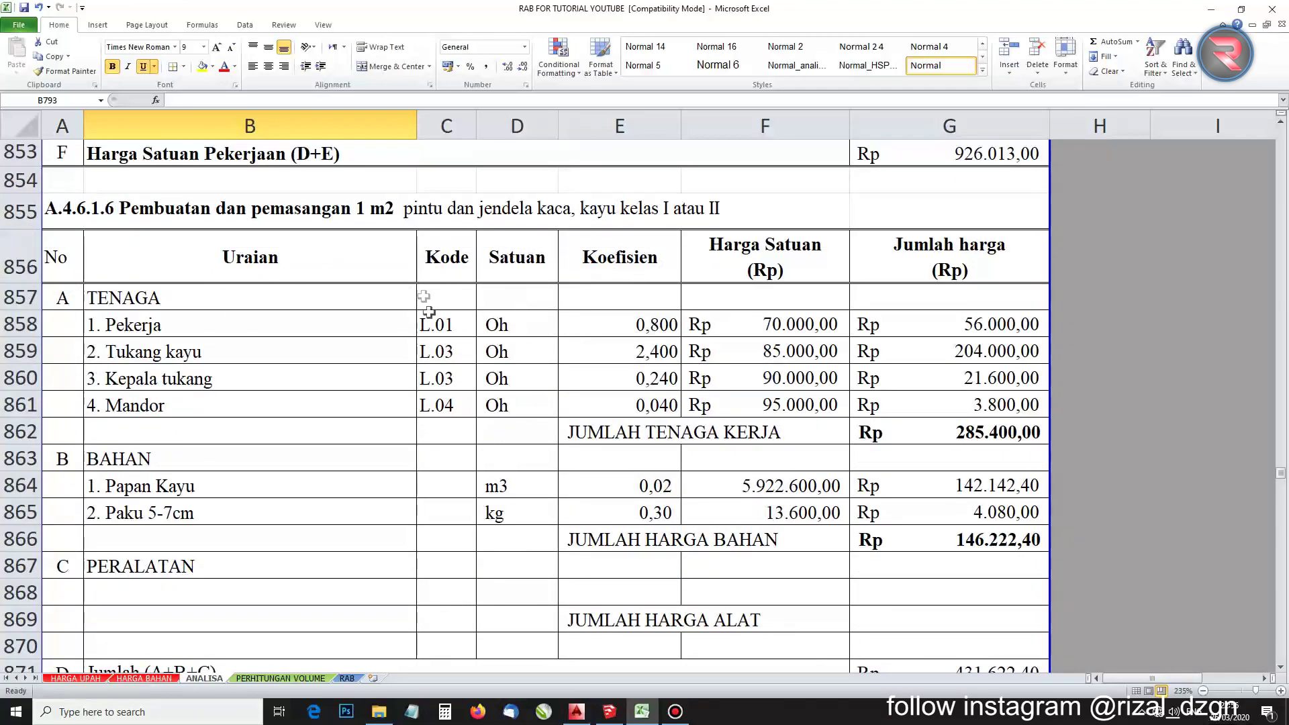
scroll(429, 312, down, 3)
click(962, 454)
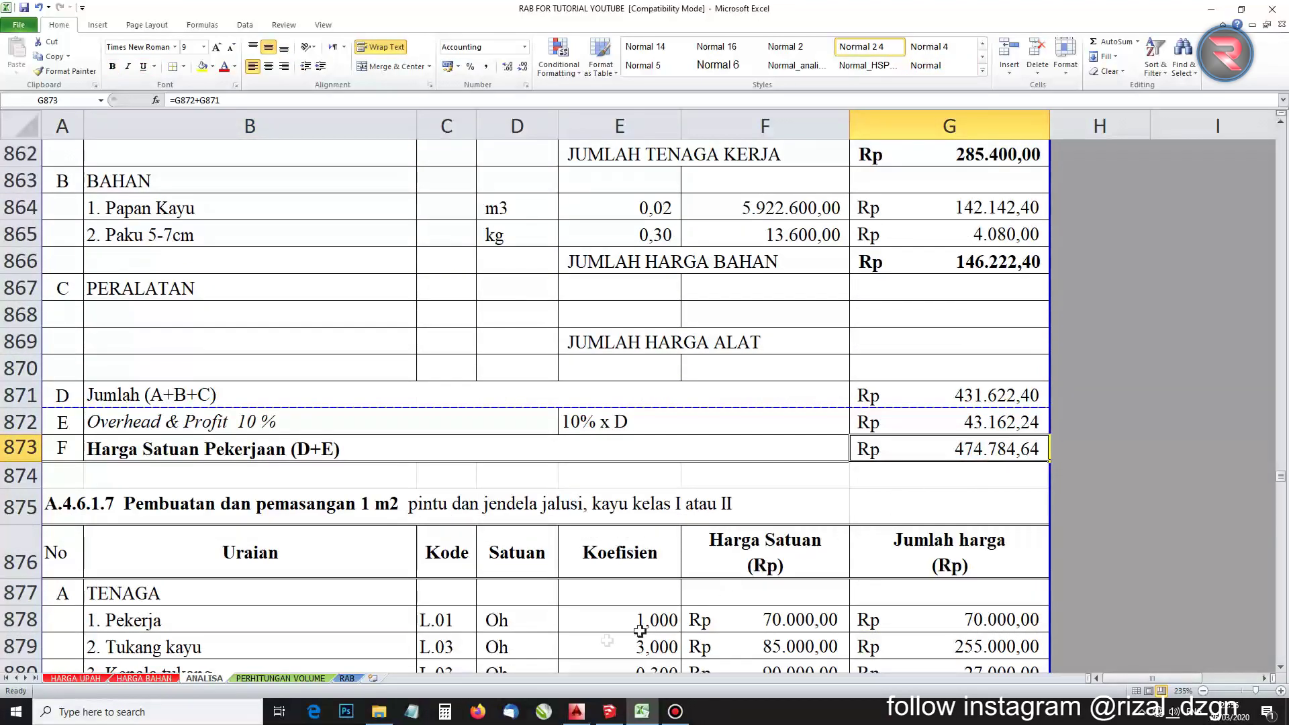
click(345, 679)
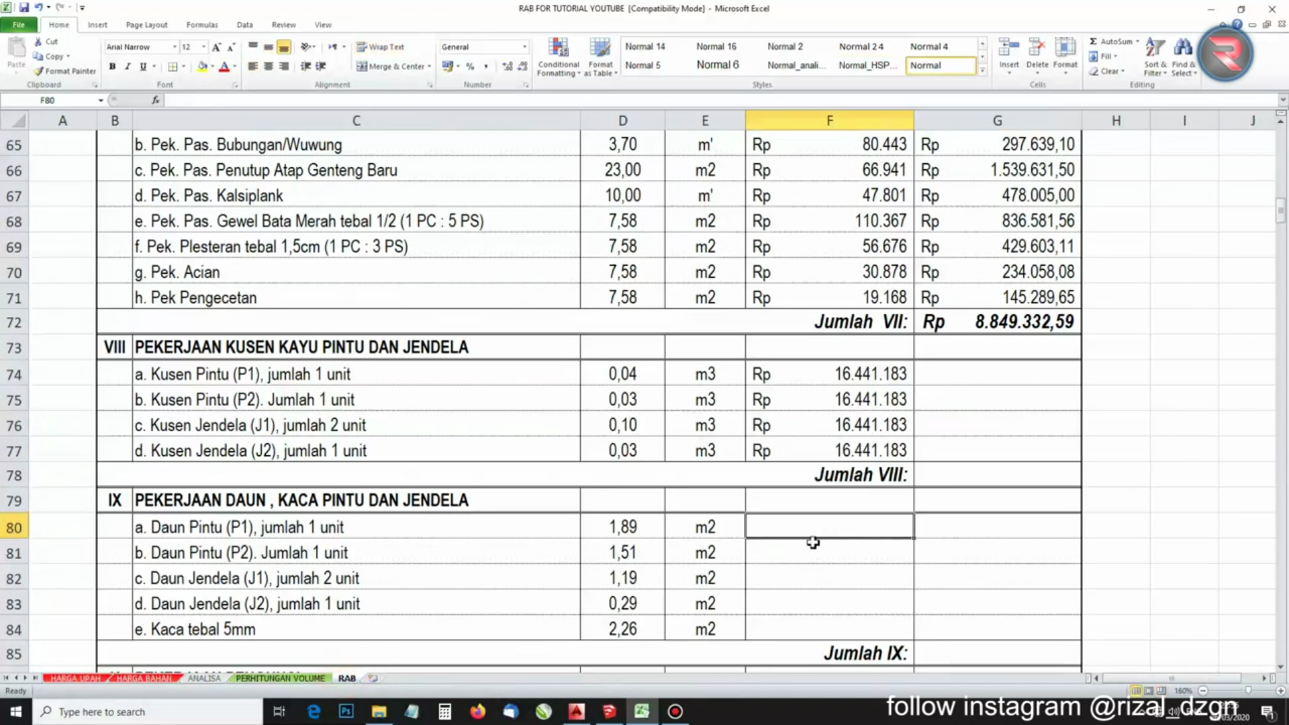
Link the Daun Pintu (P1) unit price in F80 to the glass door and window Harga Satuan Pekerjaan in ANALISA!G873
text(=)
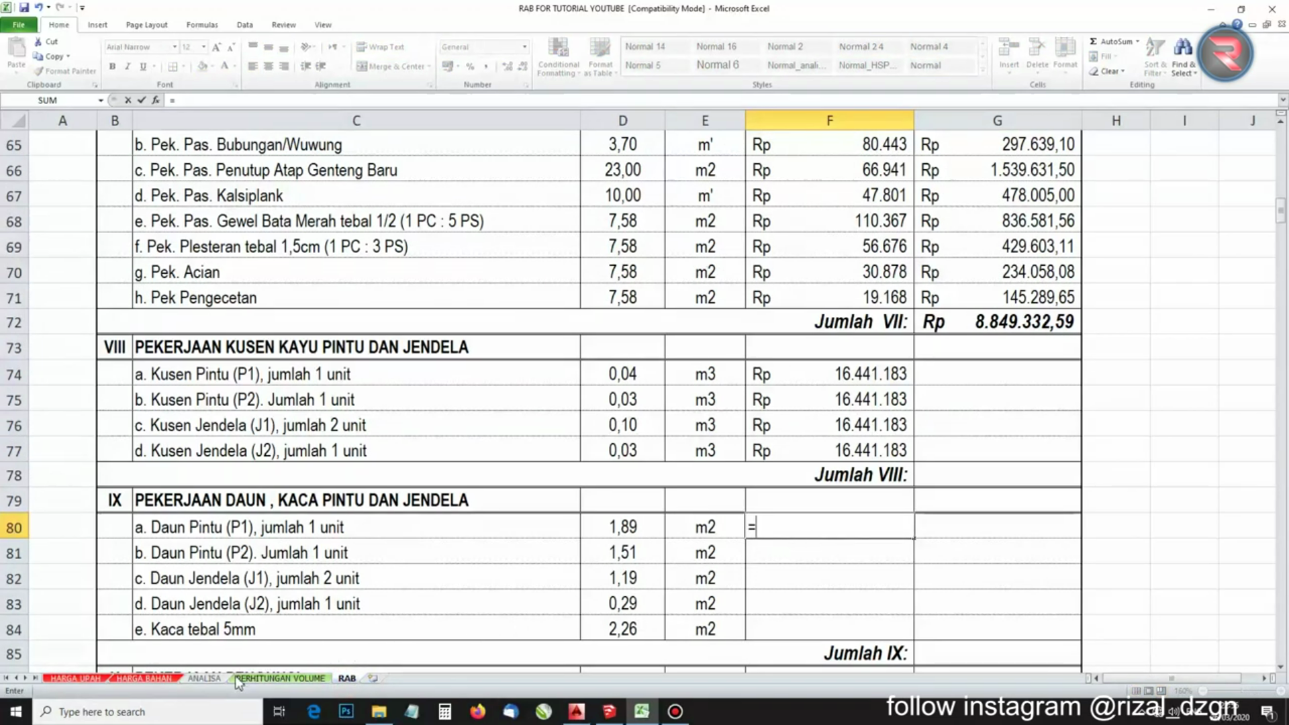
click(204, 678)
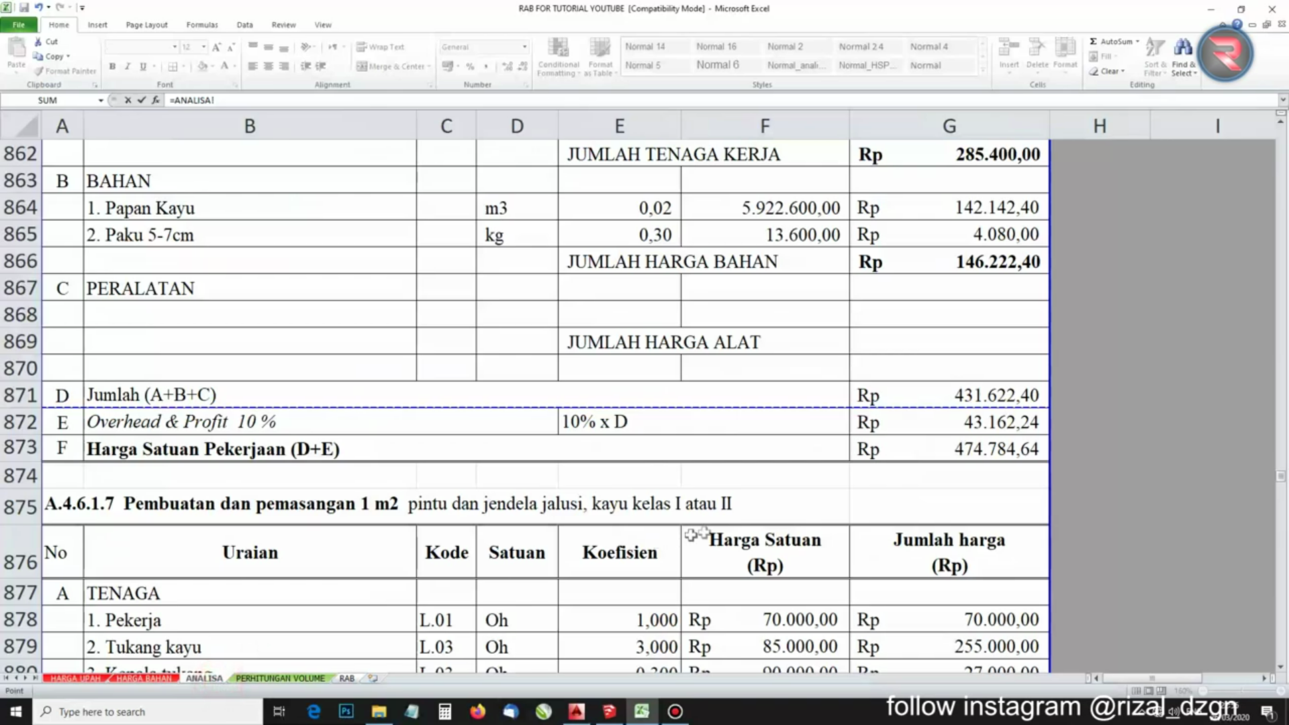
scroll(515, 538, up, 1)
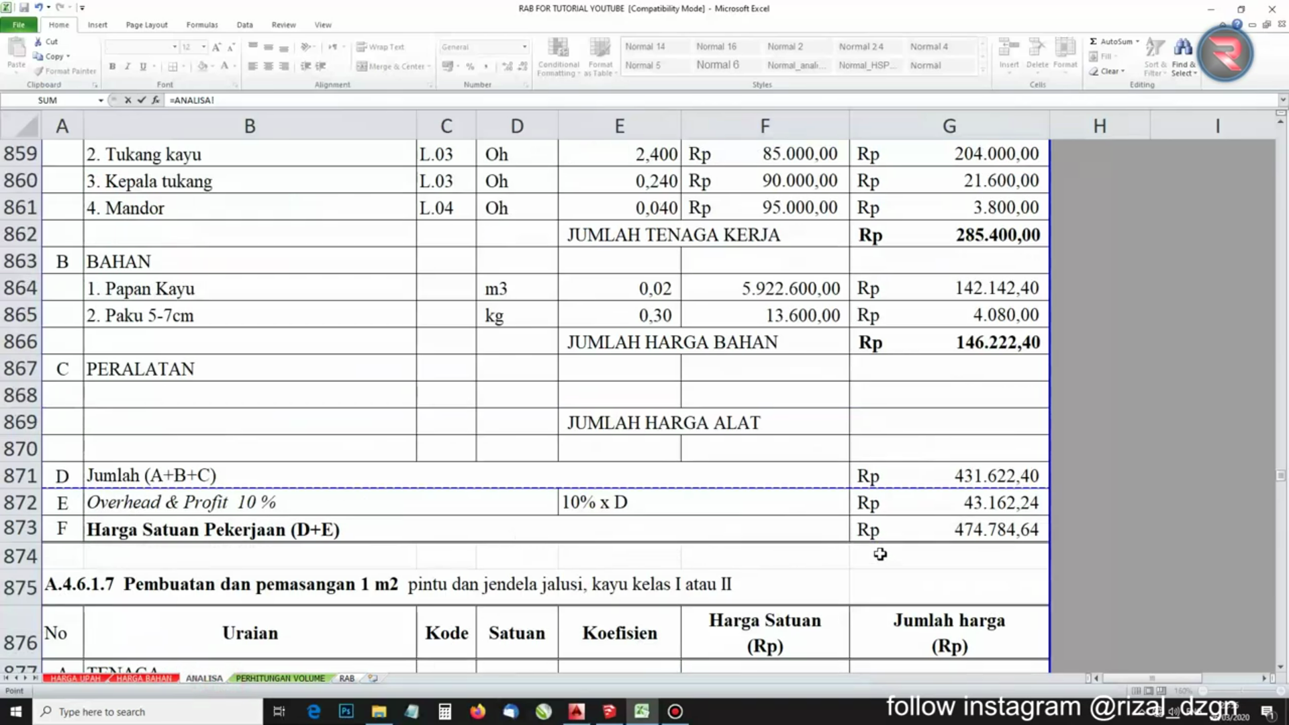
scroll(881, 549, up, 3)
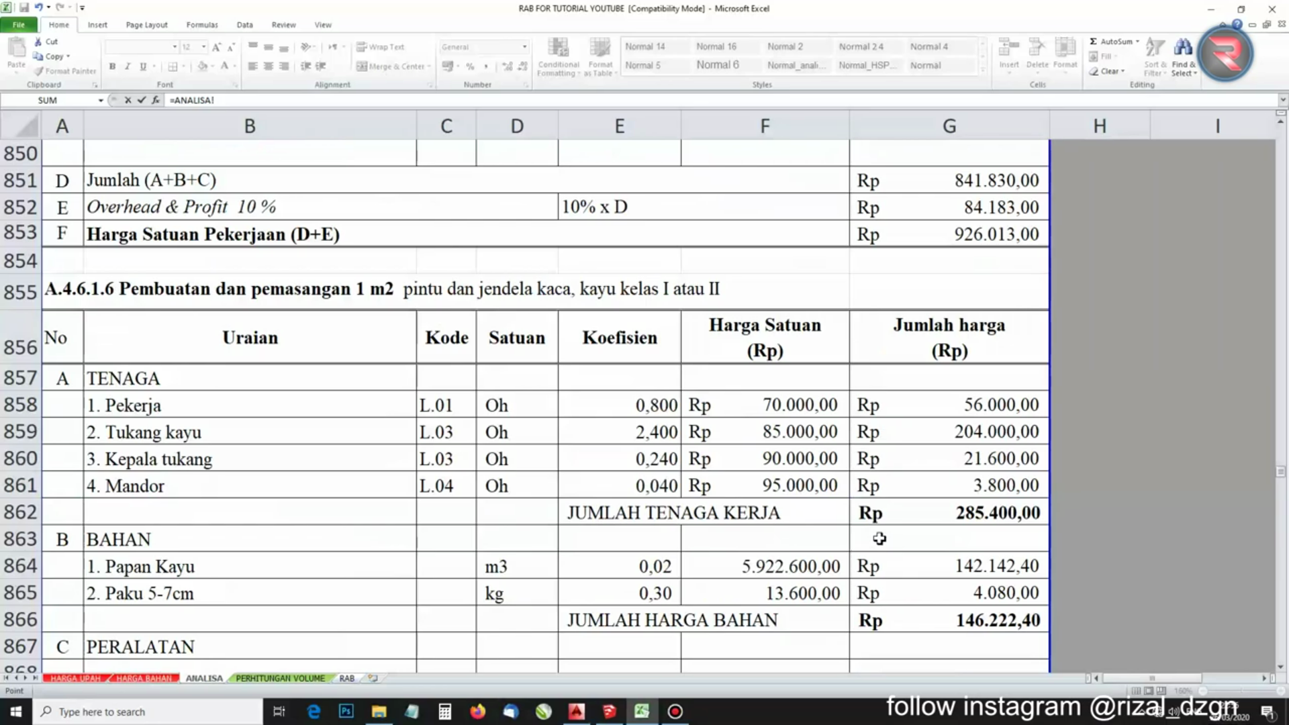
scroll(880, 538, down, 2)
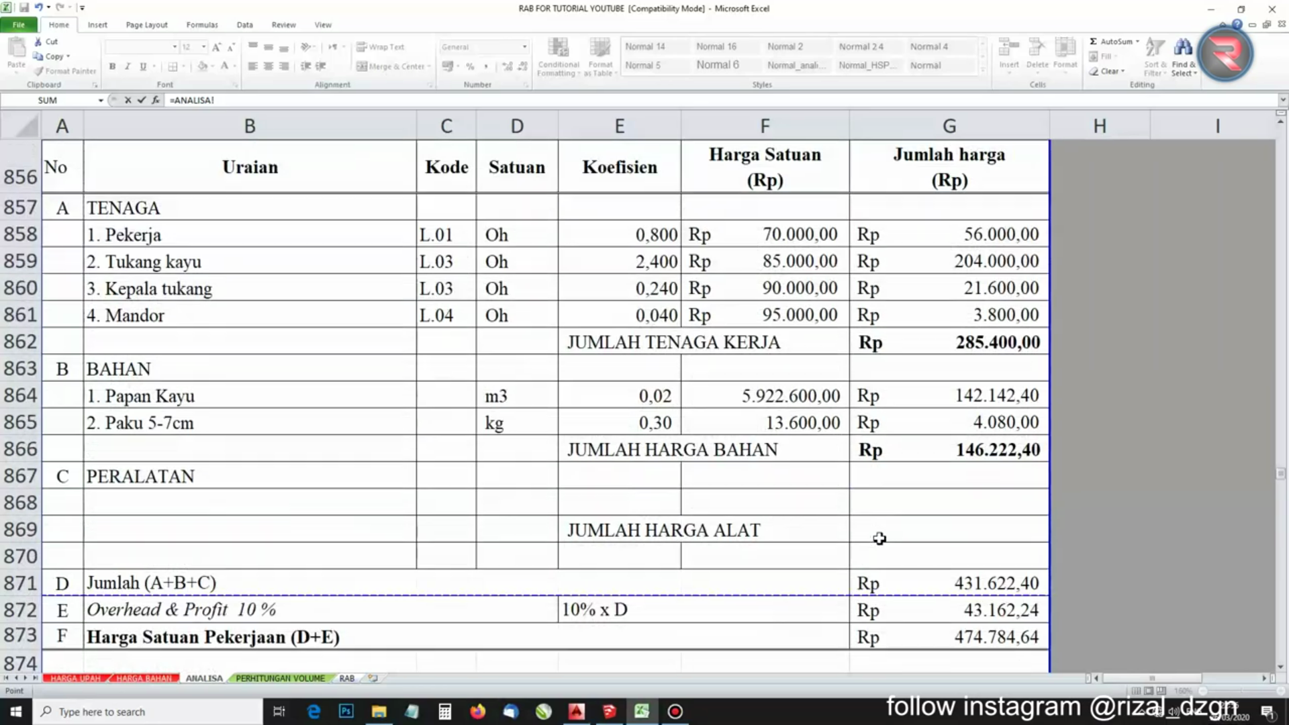
click(950, 638)
key(Return)
Link each remaining leaf and glass unit price to the cell above, with =F80 in F81, =F81 in F82, =F82 in F83 and =F83 in F84
text(=)
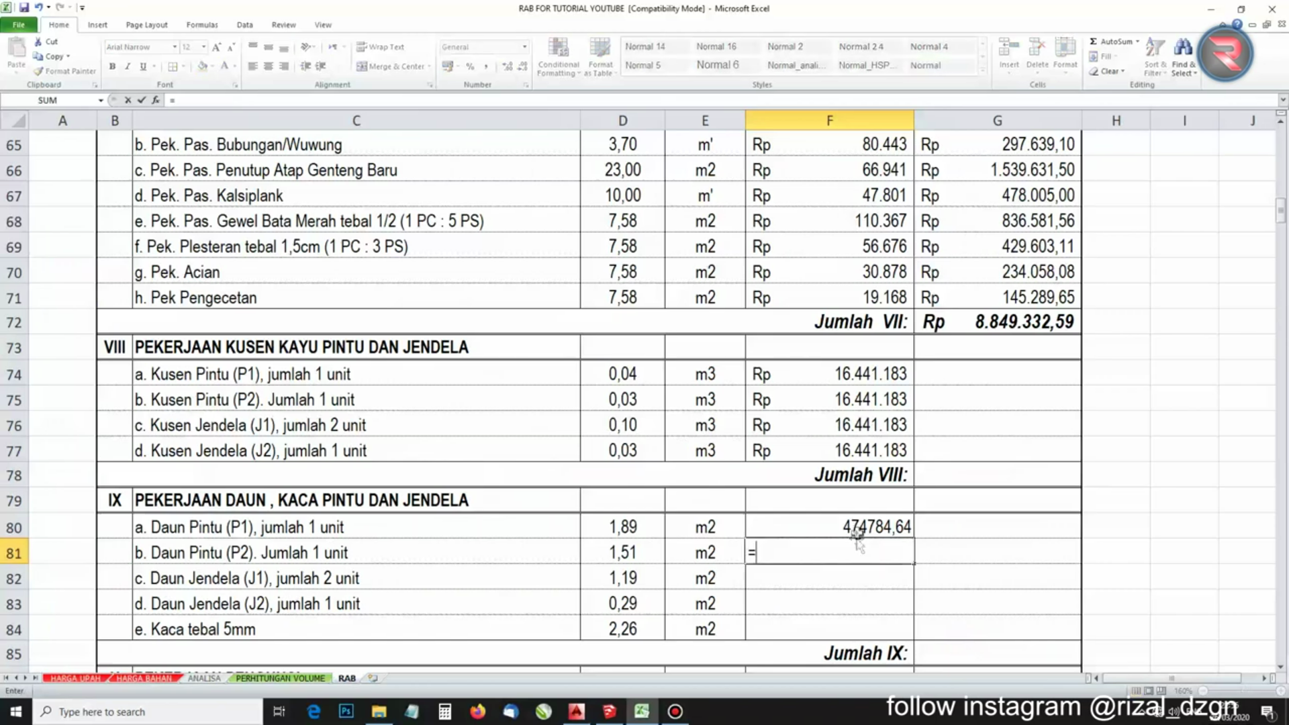
click(857, 526)
key(Return)
text(=)
click(889, 554)
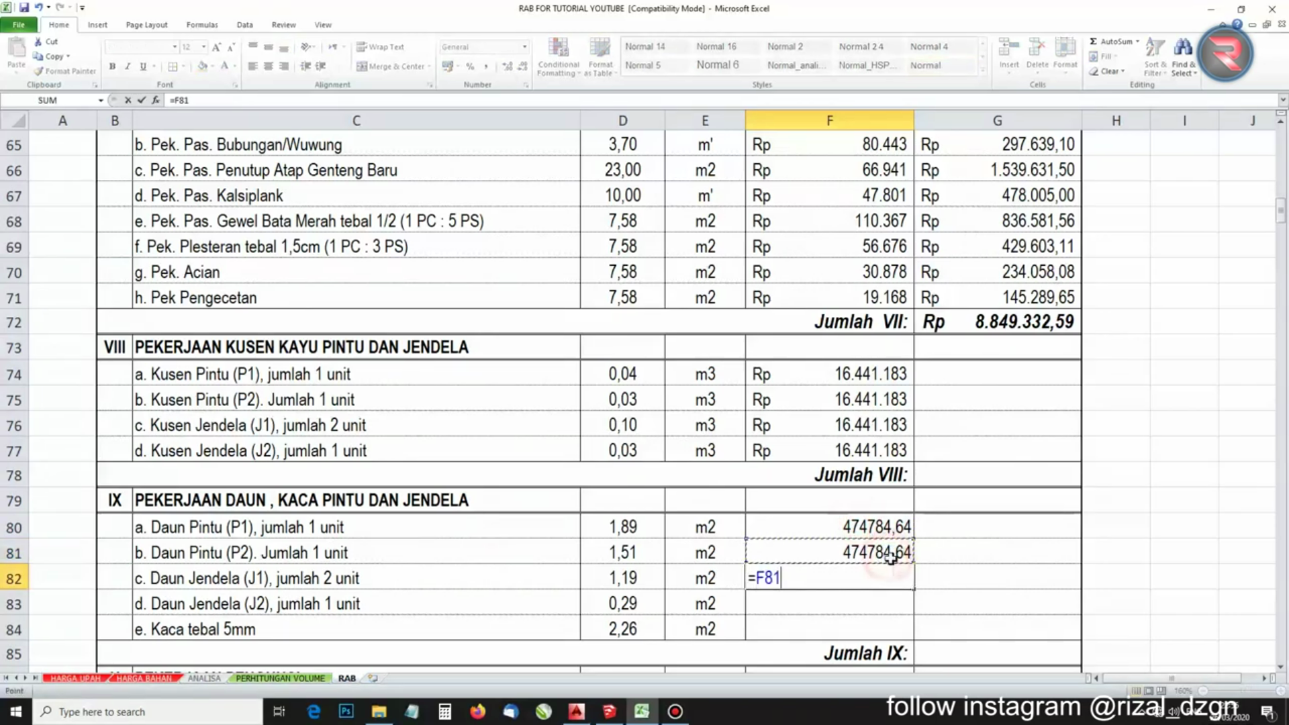
key(Return)
click(900, 576)
click(900, 599)
text(=)
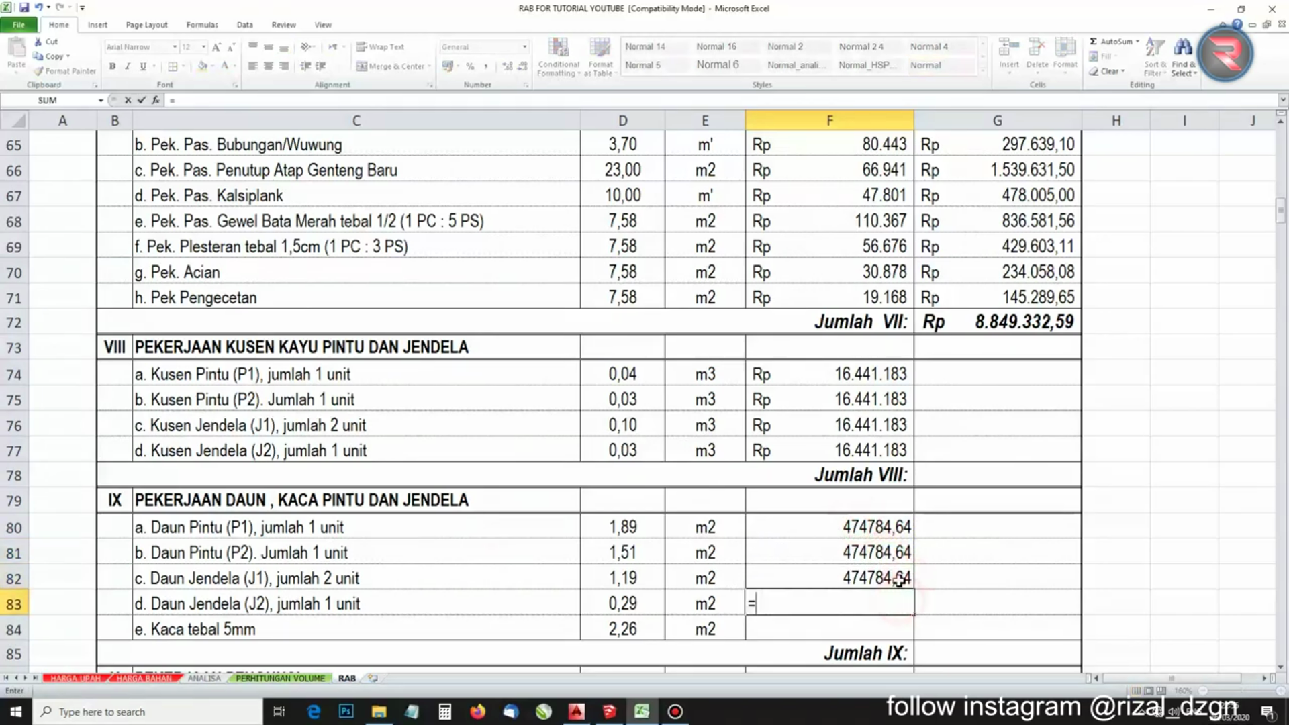
click(899, 578)
key(Return)
text(=)
click(890, 602)
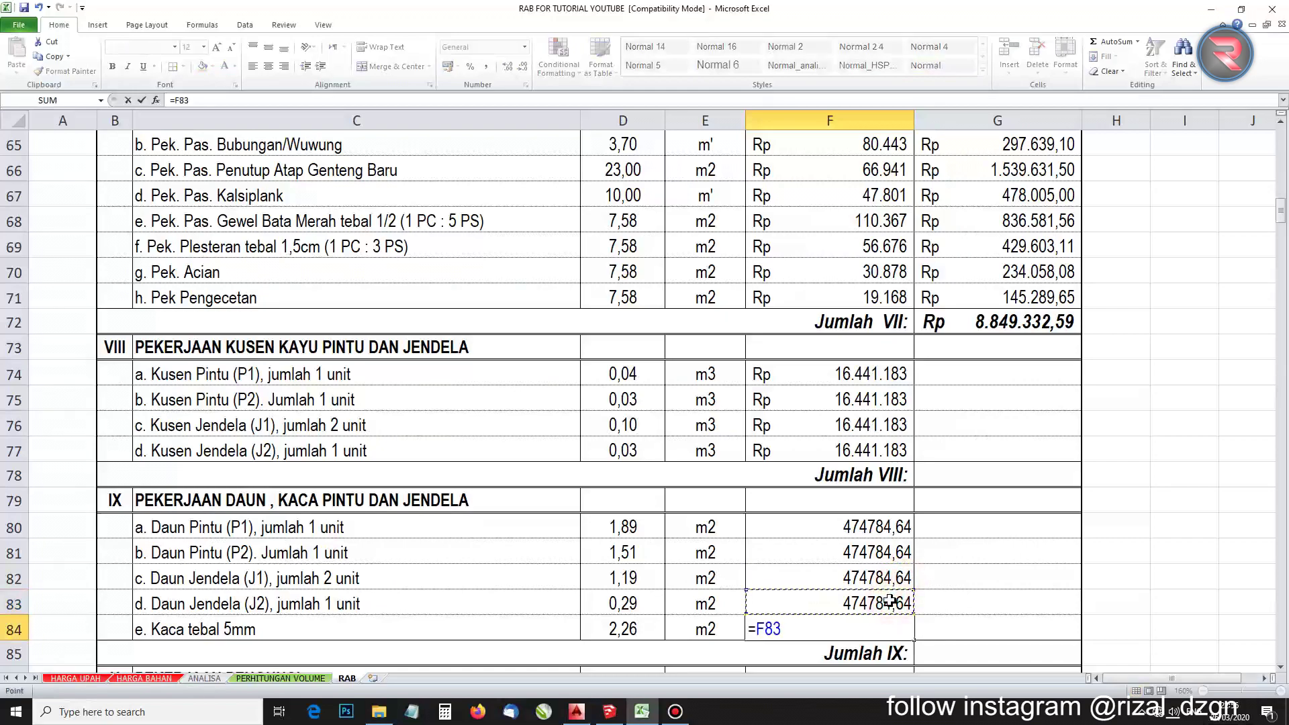
key(Return)
Copy the cell formatting of frame unit price F75 onto the leaf and glass unit prices F80:F84
click(871, 399)
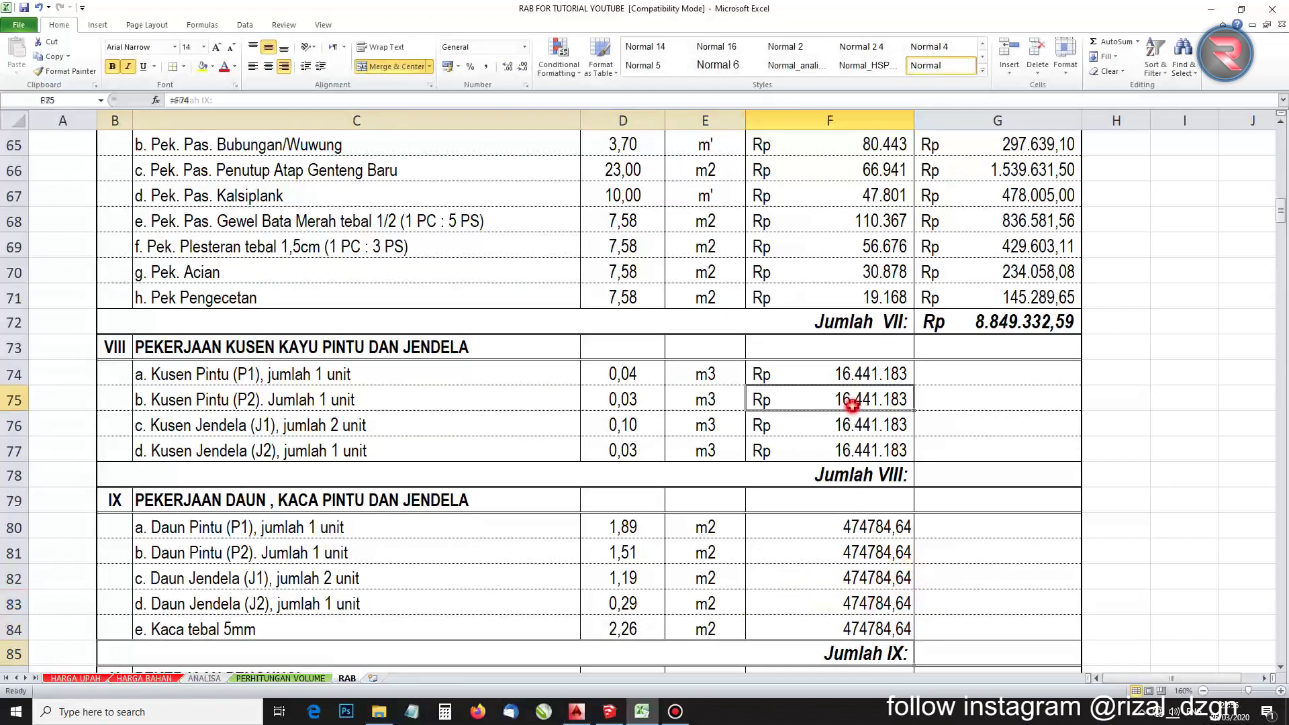
double_click(51, 72)
drag(846, 527, 853, 628)
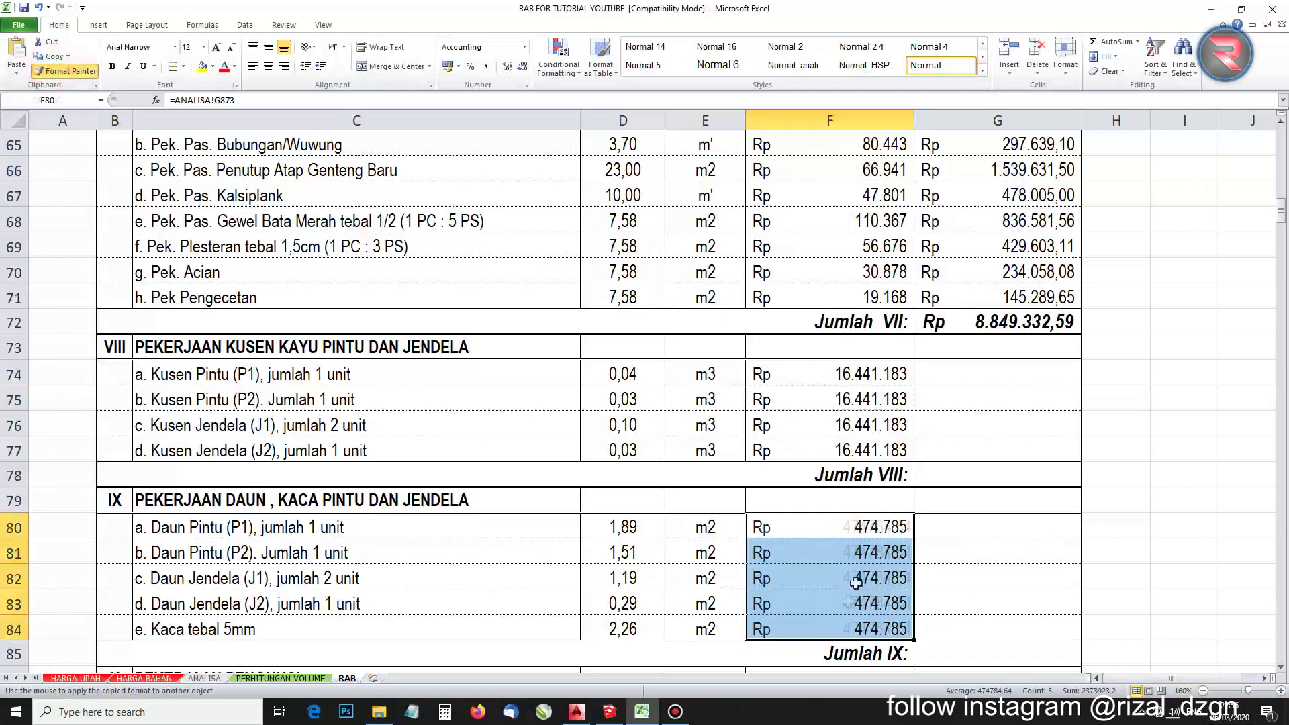
key(Escape)
Calculate the Kusen Pintu (P1) total in G74 as =D74*F74 and fill the formula down through G77
click(944, 374)
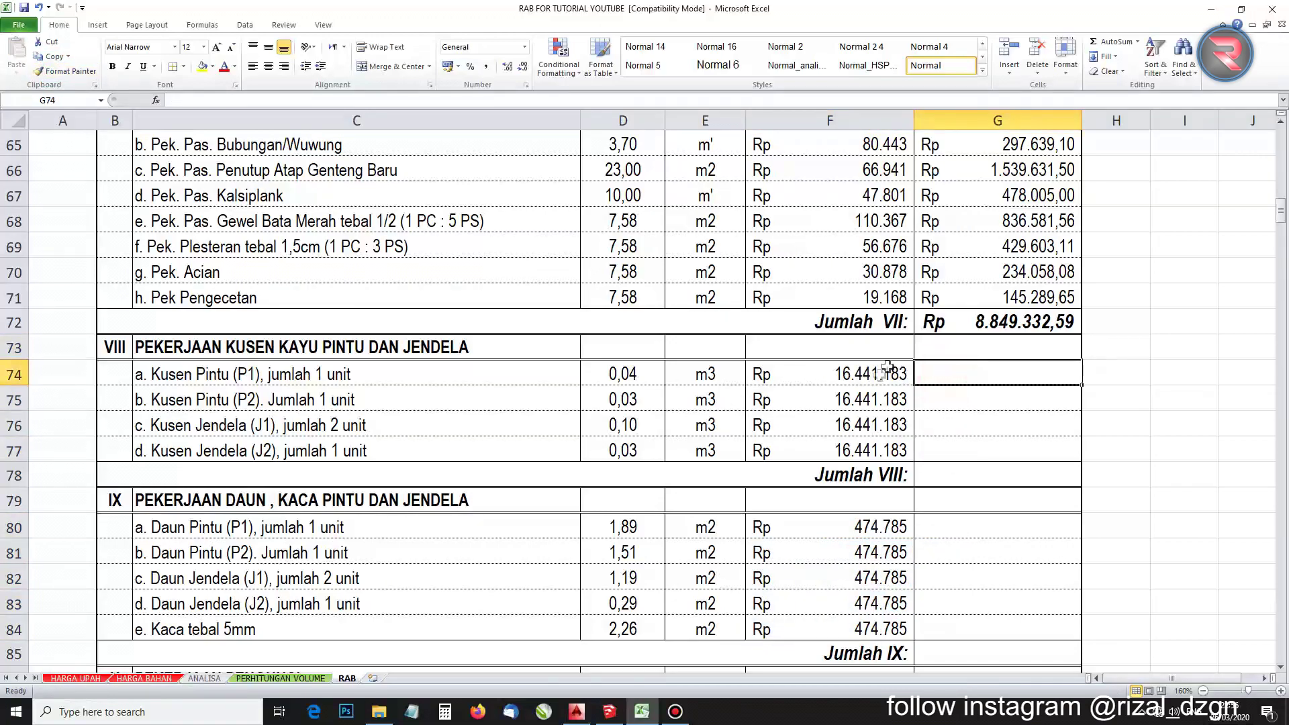
text(=)
click(621, 374)
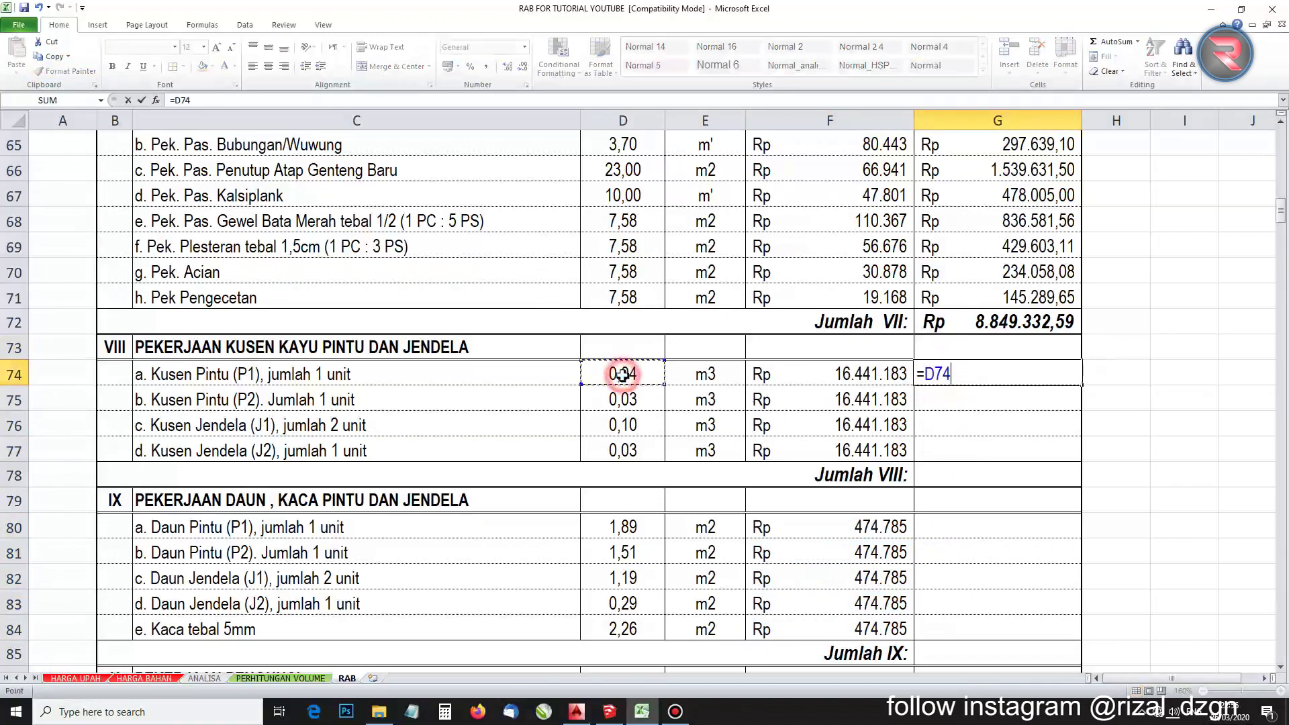
text(*)
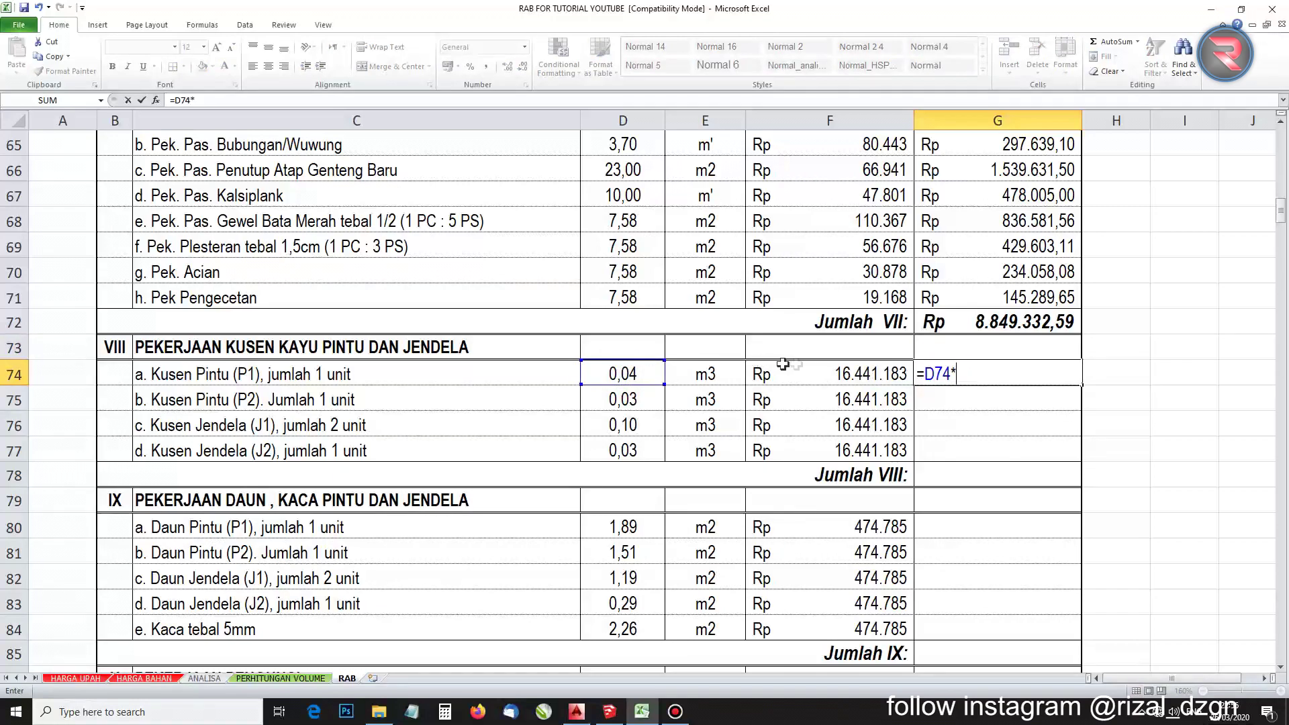
click(839, 373)
key(Return)
click(1069, 376)
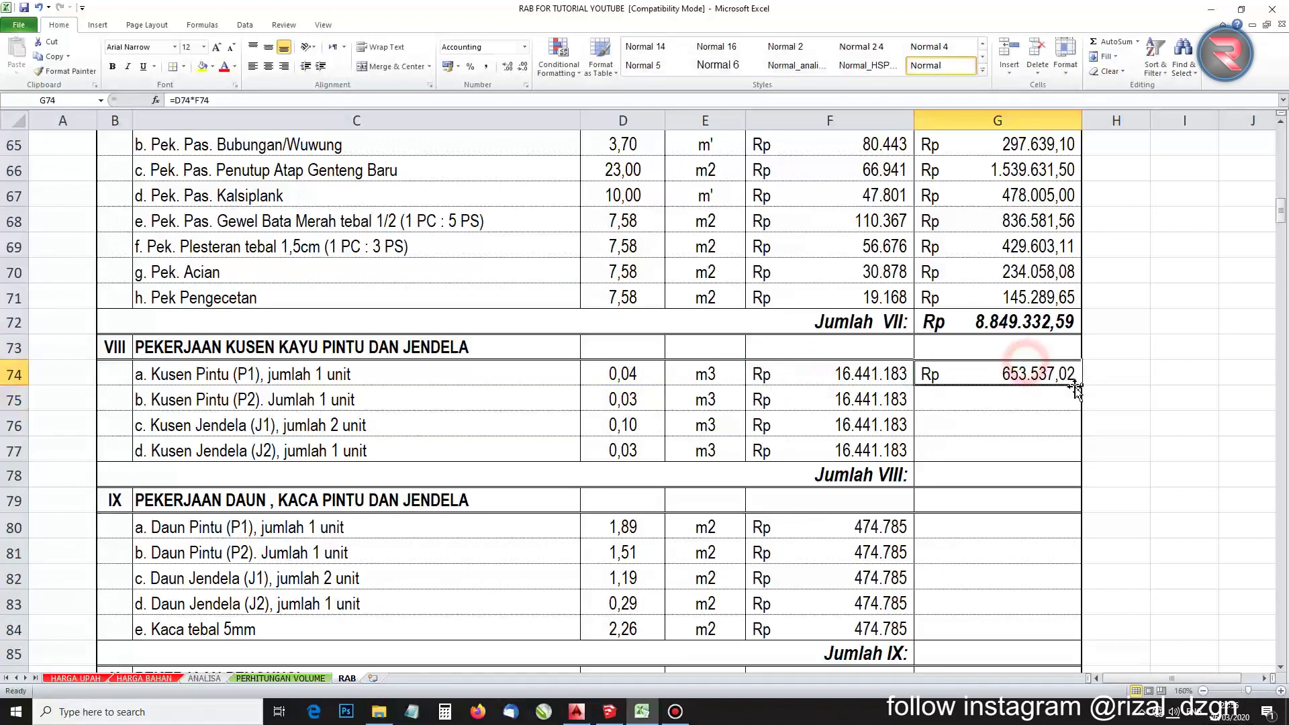
drag(1081, 385, 1081, 458)
Calculate the Daun Pintu (P1) total in G80 as =D80*F80 and fill the formula down through G84
click(923, 527)
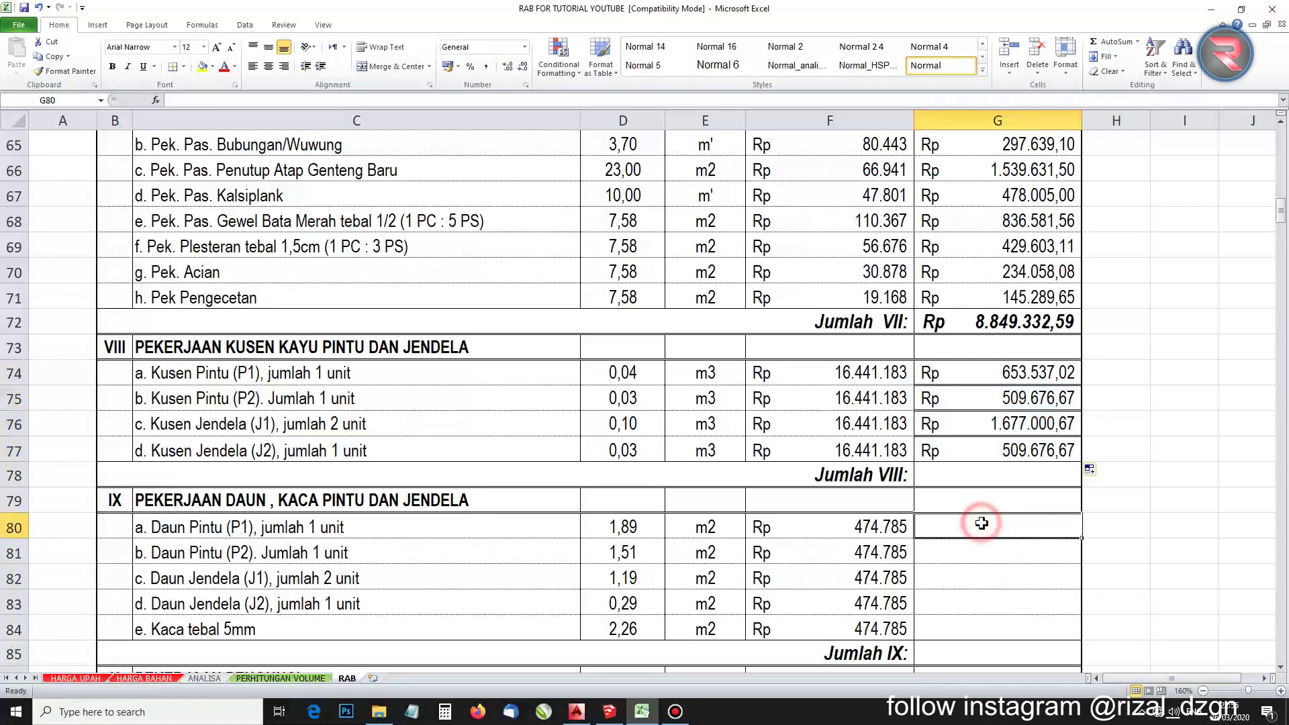
text(=)
click(627, 528)
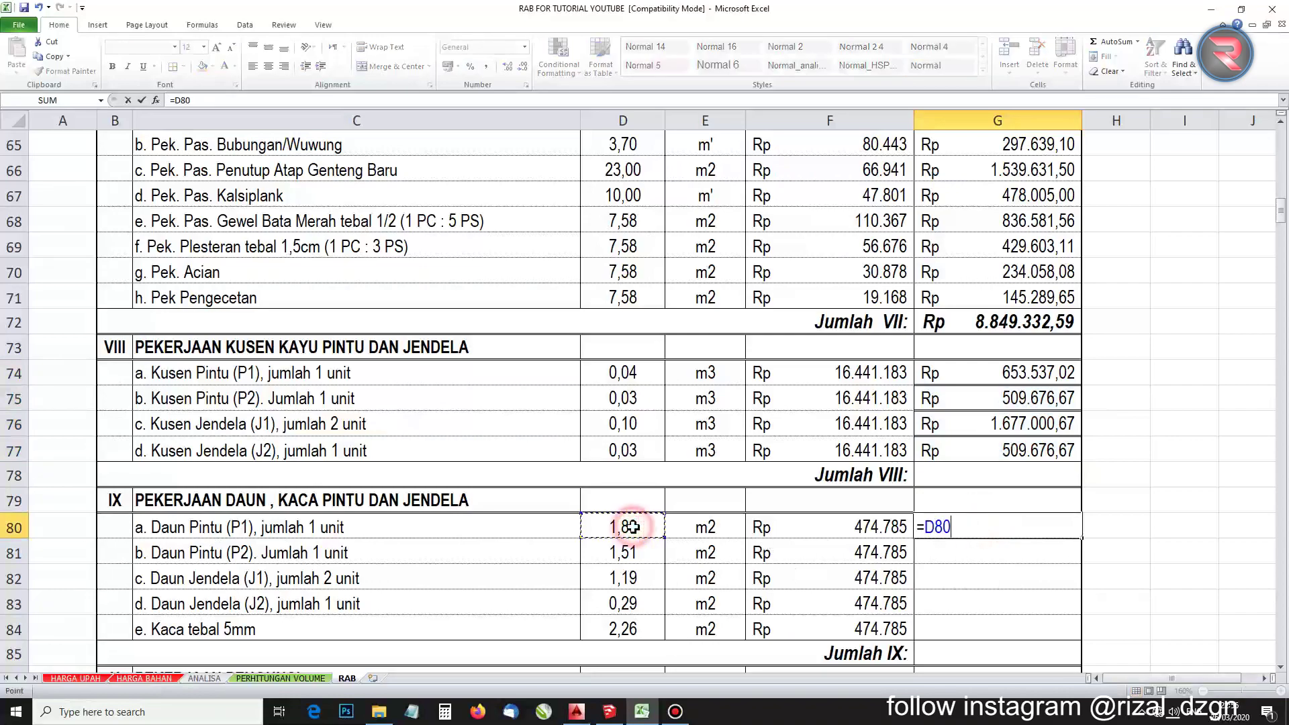
text(*)
click(817, 528)
key(Return)
click(942, 532)
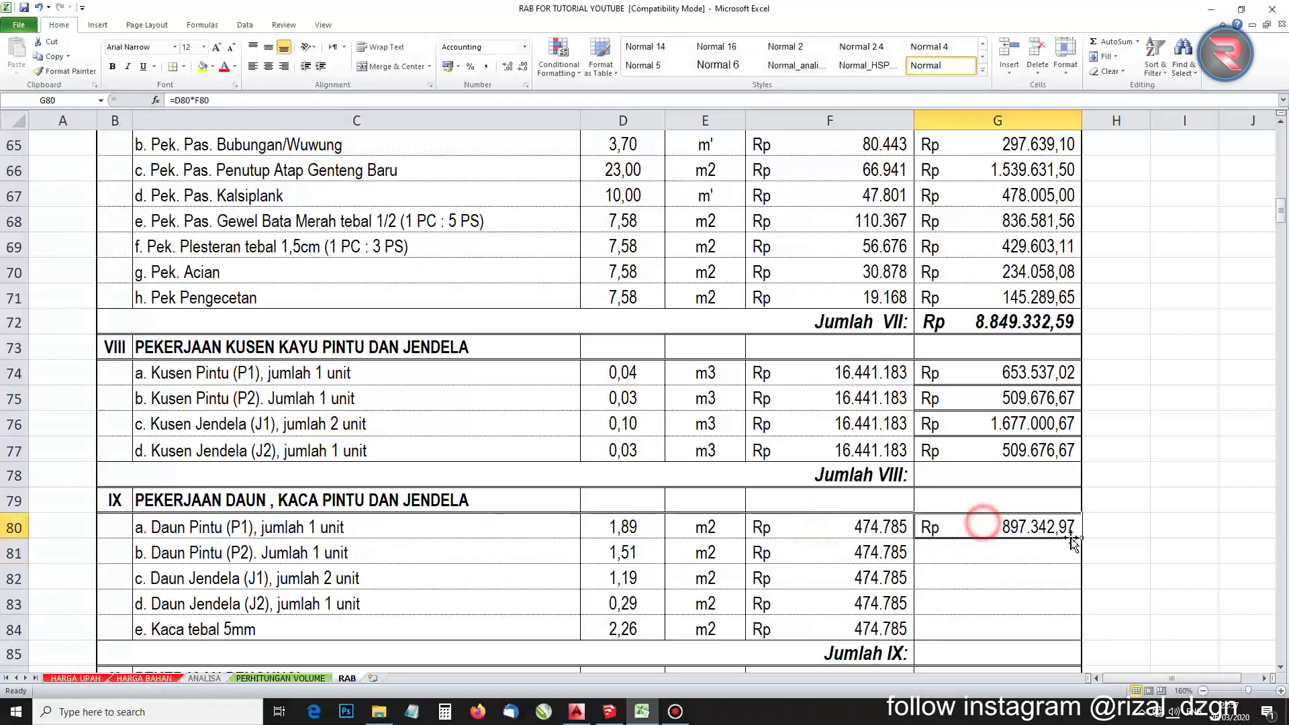
drag(1083, 540, 1075, 638)
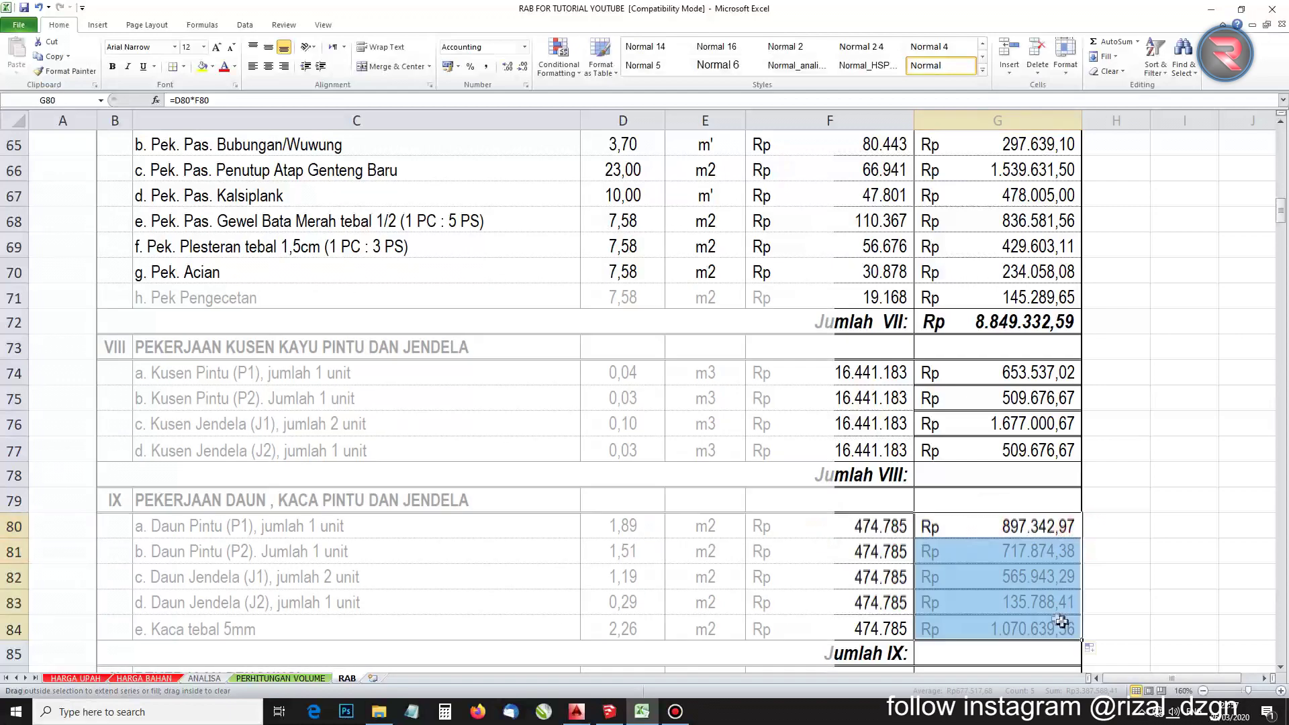
Change the inner horizontal borders of the leaf and glass totals G80:G84 to the fine dotted line style
click(993, 552)
drag(994, 527, 996, 625)
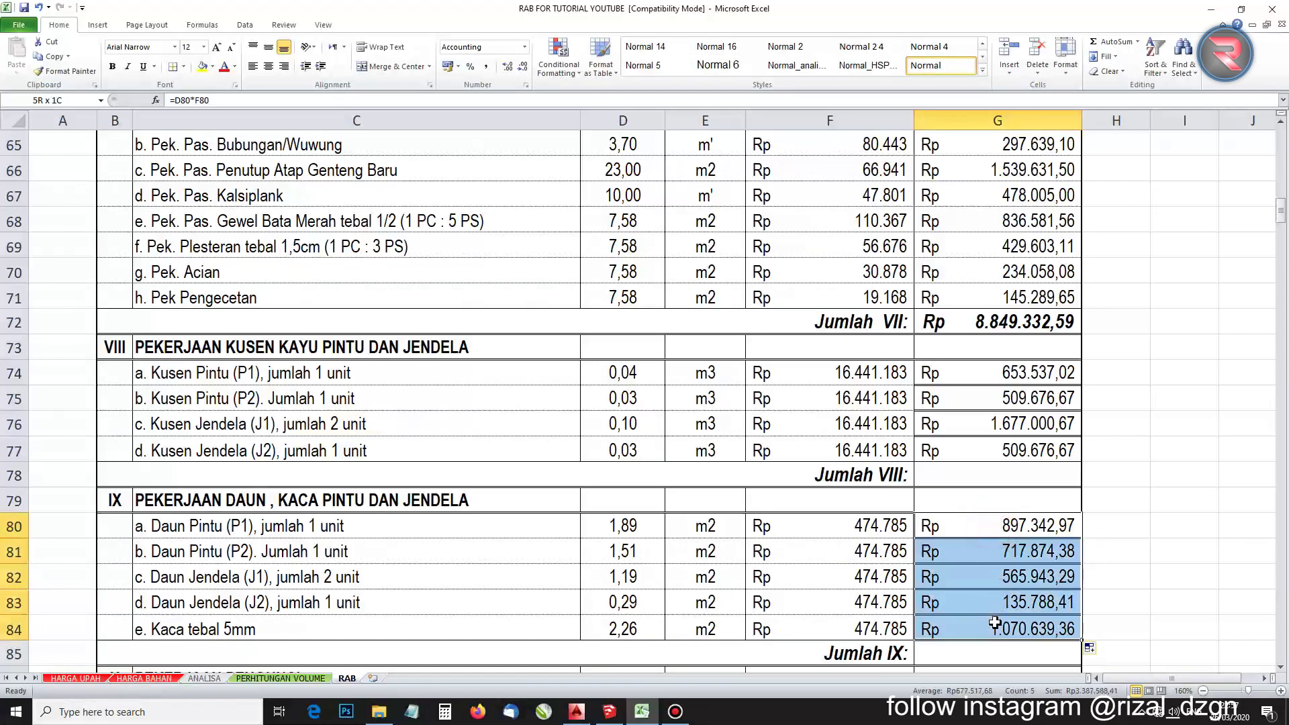
click(184, 66)
click(201, 371)
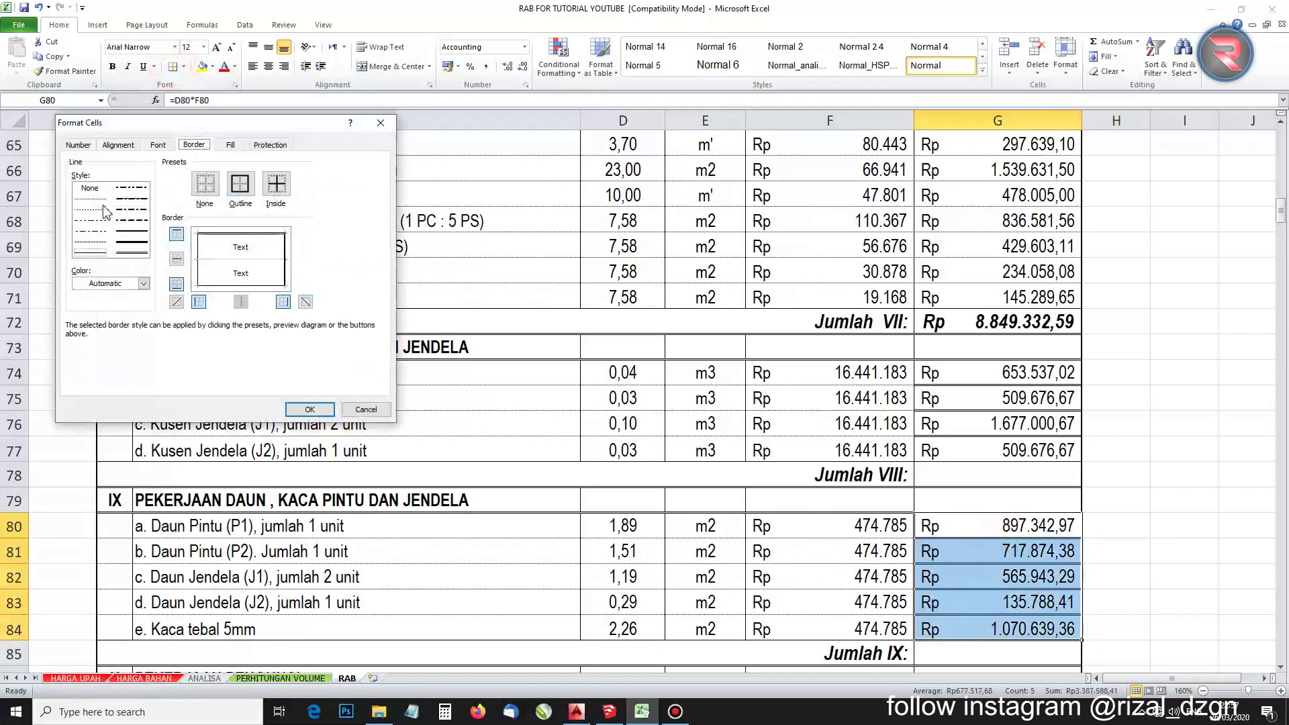
click(94, 199)
click(176, 258)
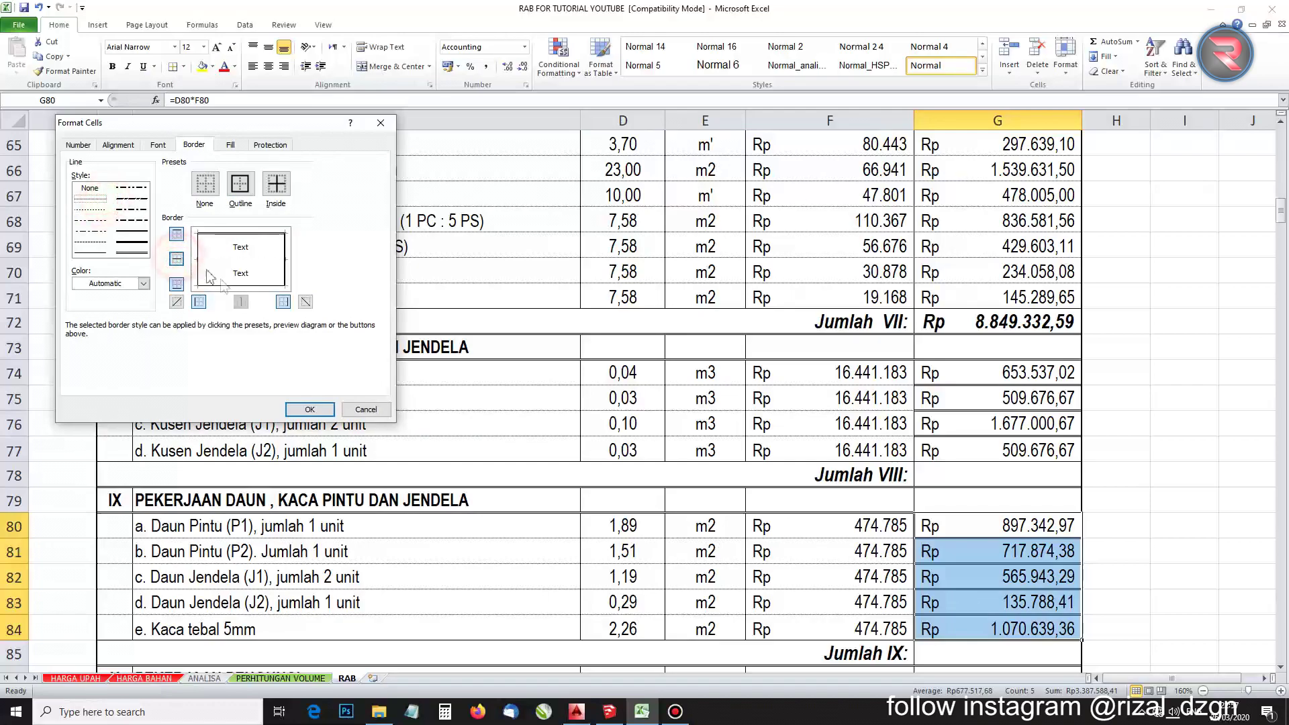
click(311, 409)
click(814, 499)
click(953, 602)
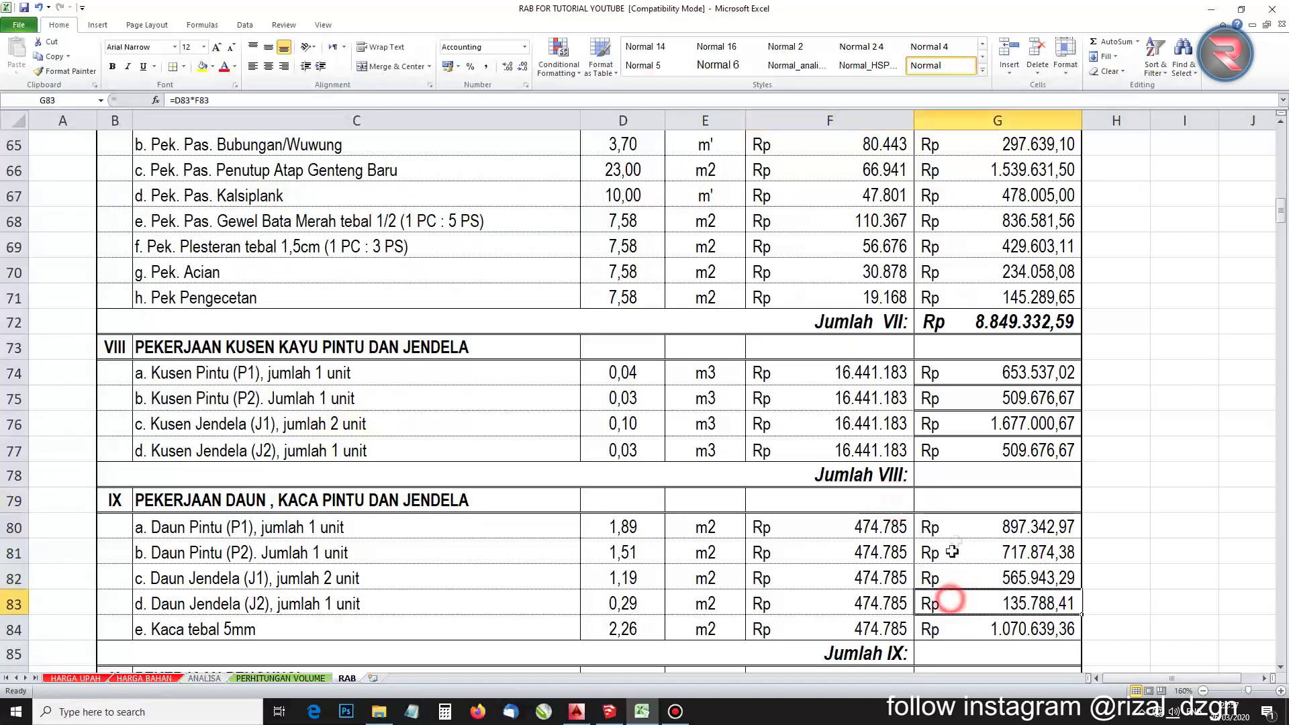
Change the inner horizontal borders of the wooden frame totals G74:G77 to the fine dotted line style
scroll(963, 516, down, 2)
drag(966, 304, 954, 222)
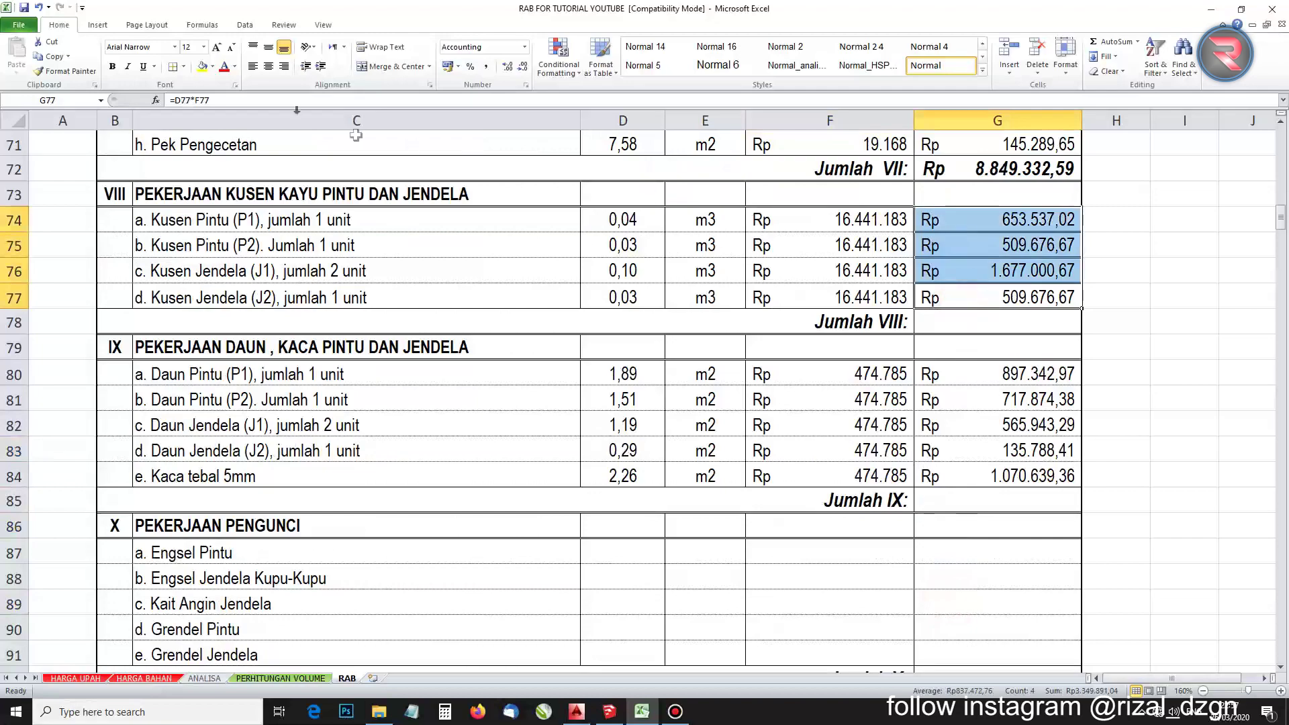
click(183, 66)
click(168, 290)
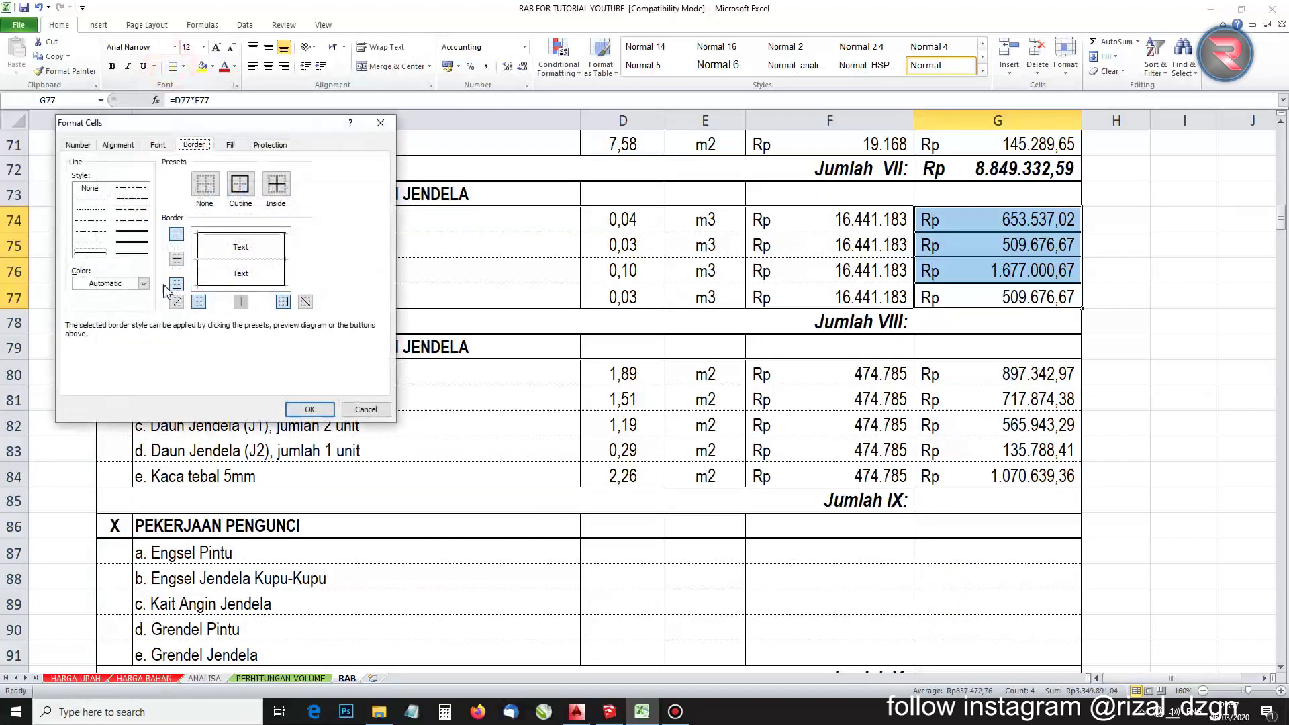
click(94, 199)
click(176, 258)
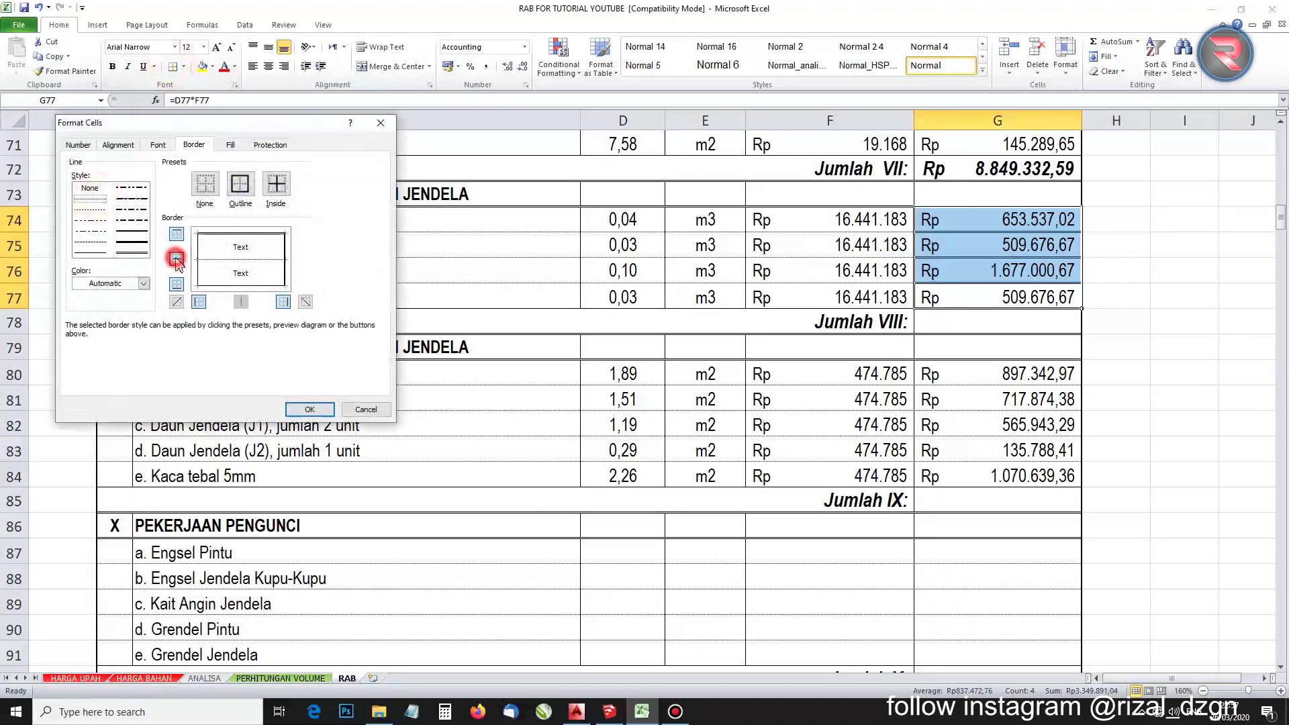
click(310, 409)
click(860, 501)
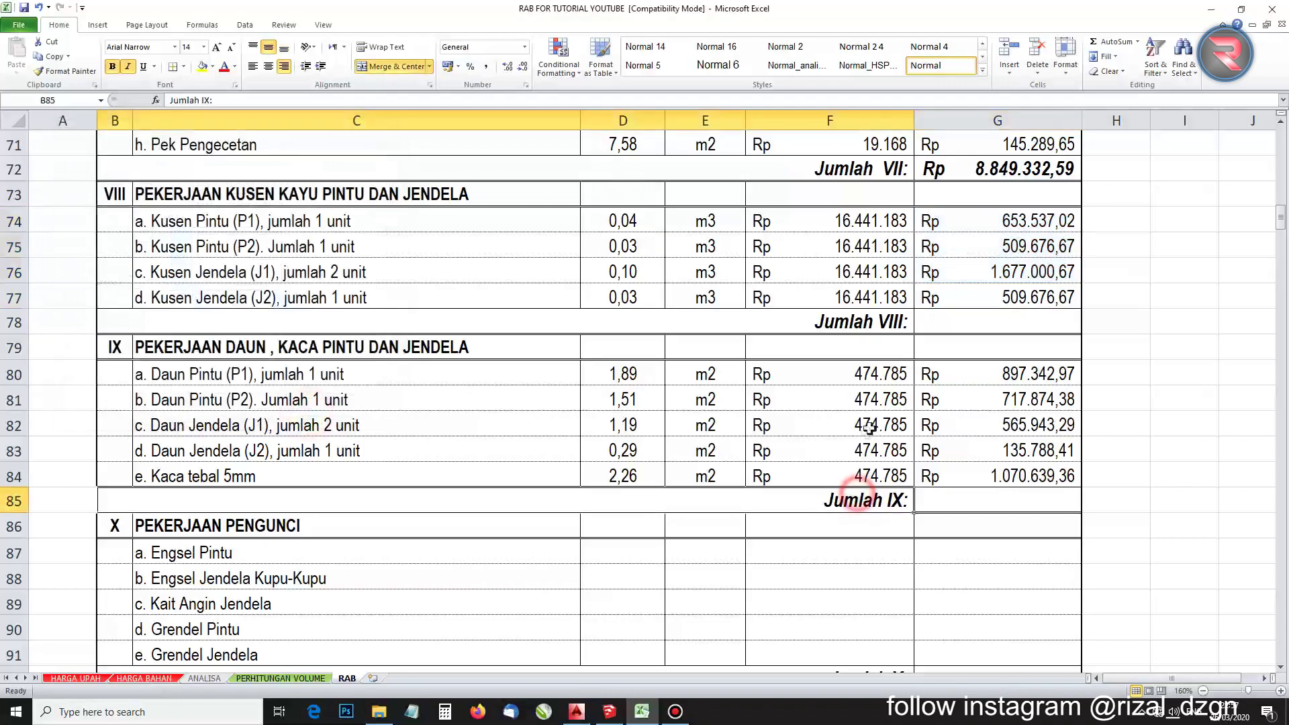
scroll(739, 430, up, 1)
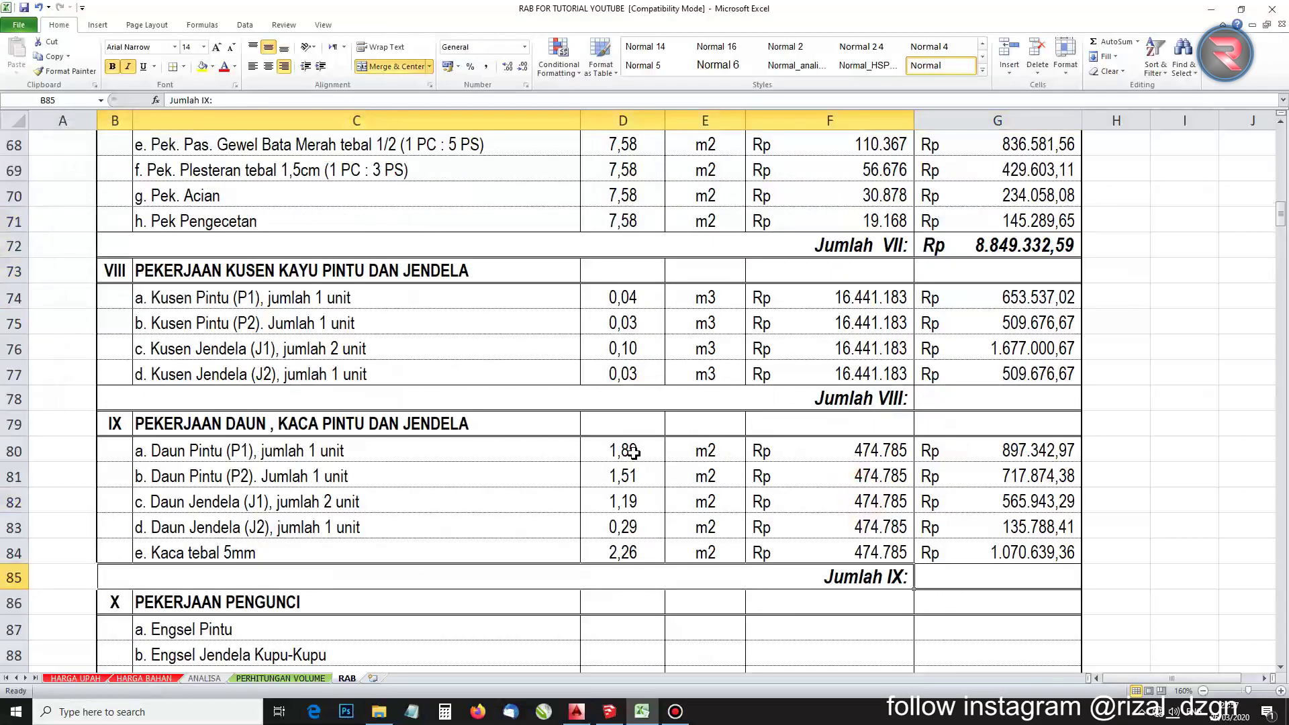
Calculate the Jumlah VIII subtotal in G78 as =SUM(G74:G77)
scroll(518, 411, down, 3)
scroll(497, 403, up, 2)
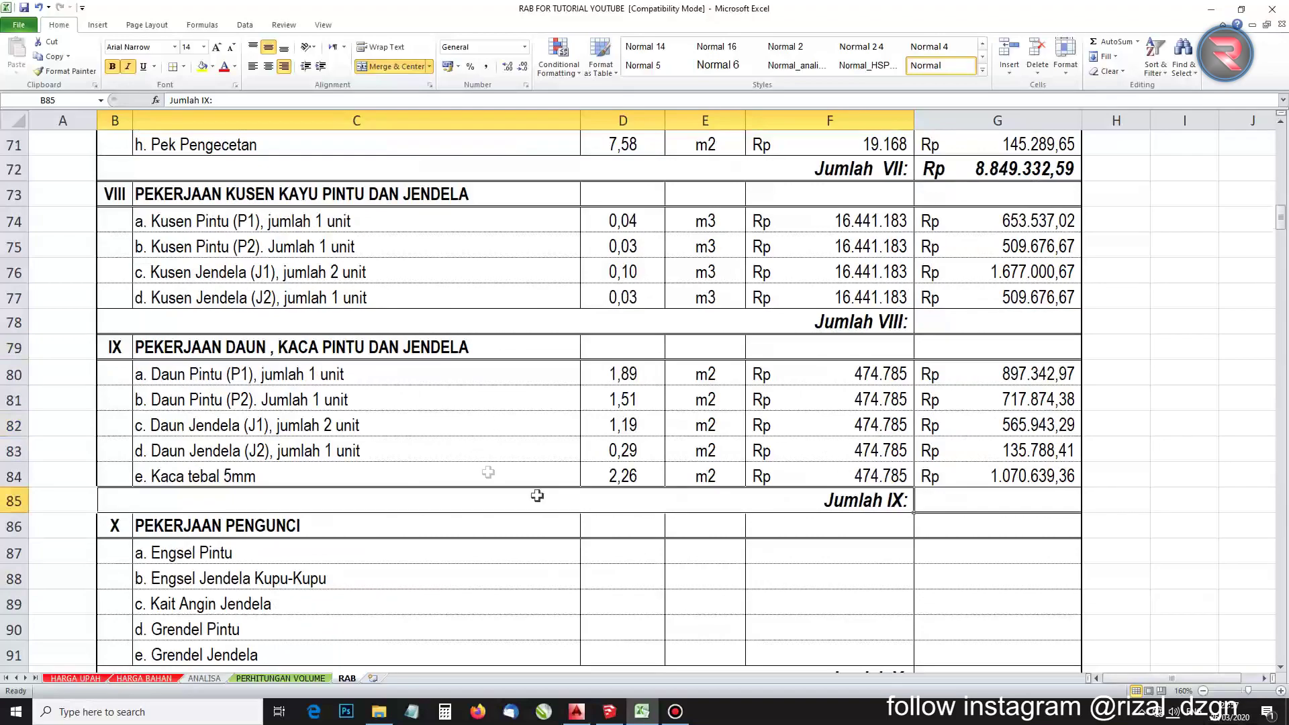
click(953, 330)
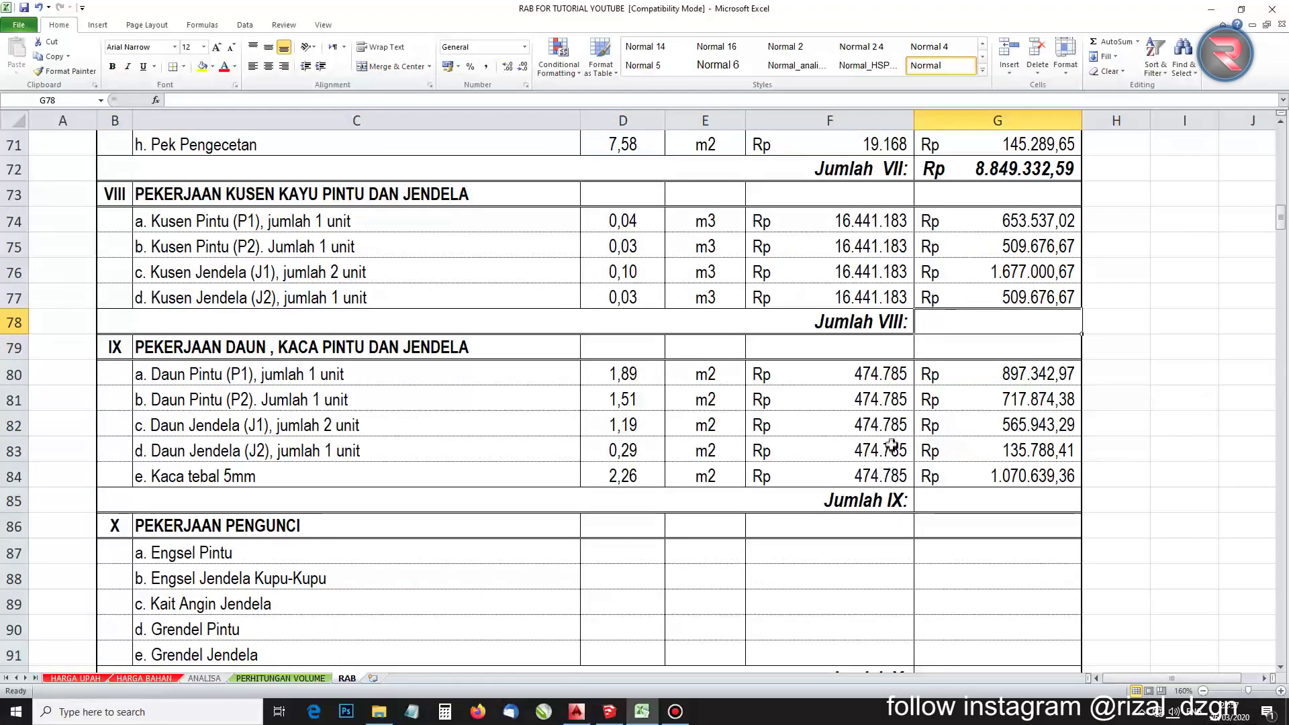
text(=su,m)
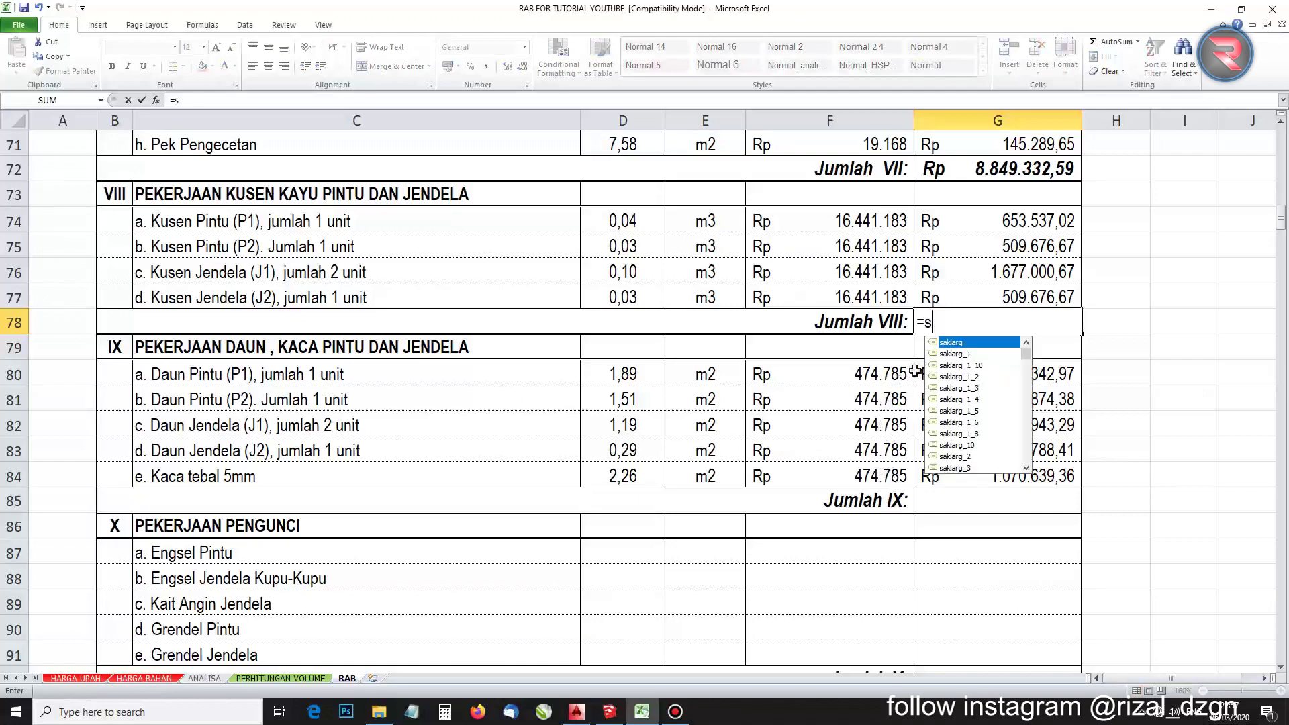
key(BackSpace)
key(BackSpace)
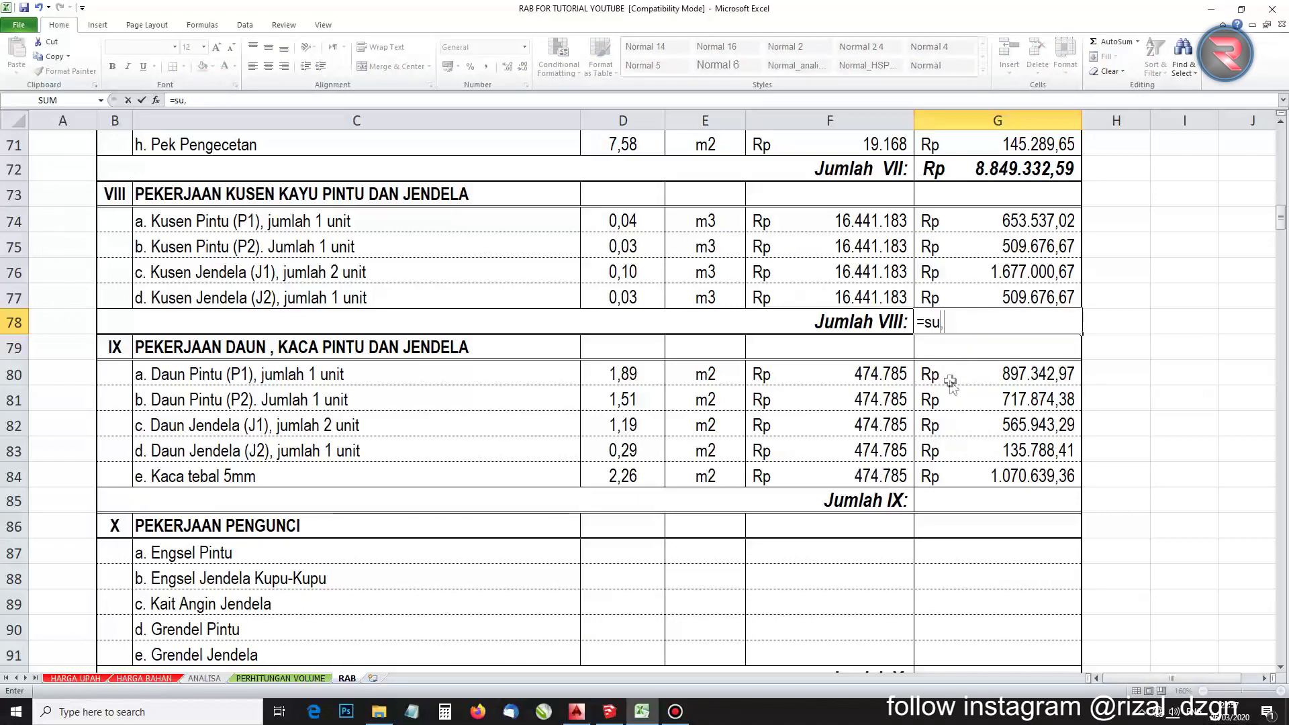
text(m()
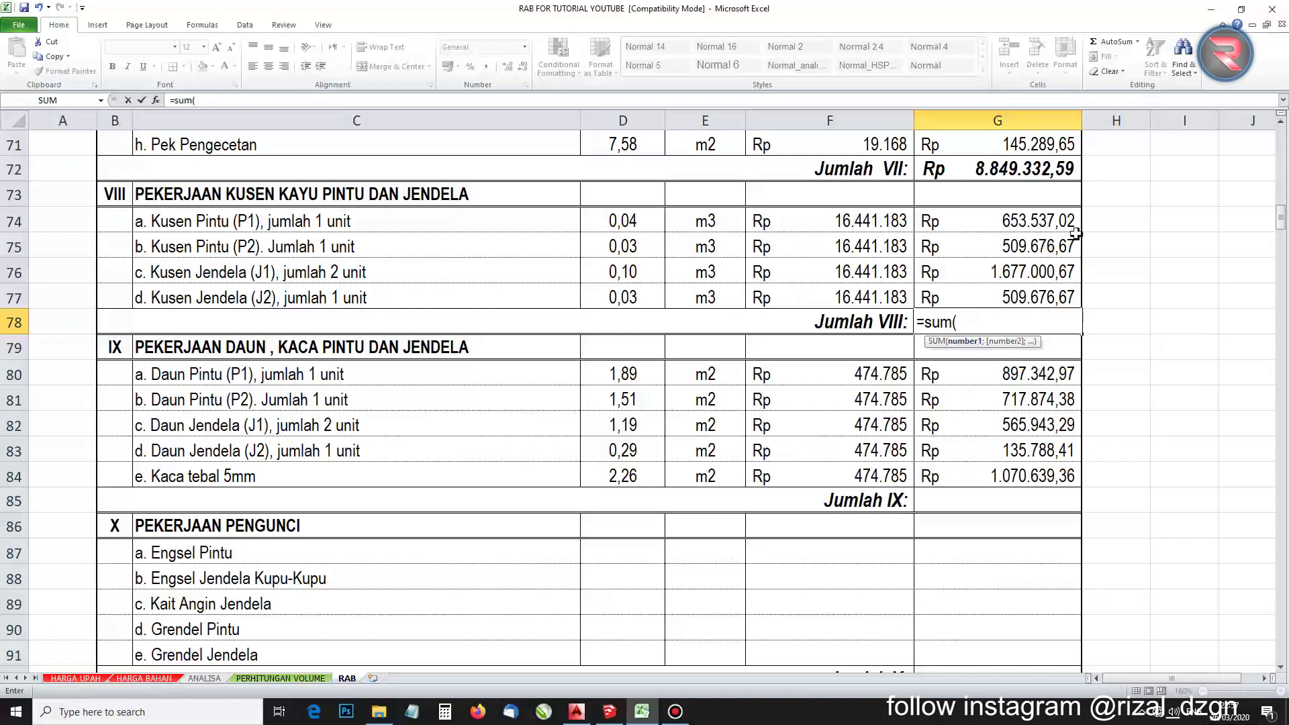
drag(1025, 219, 1019, 297)
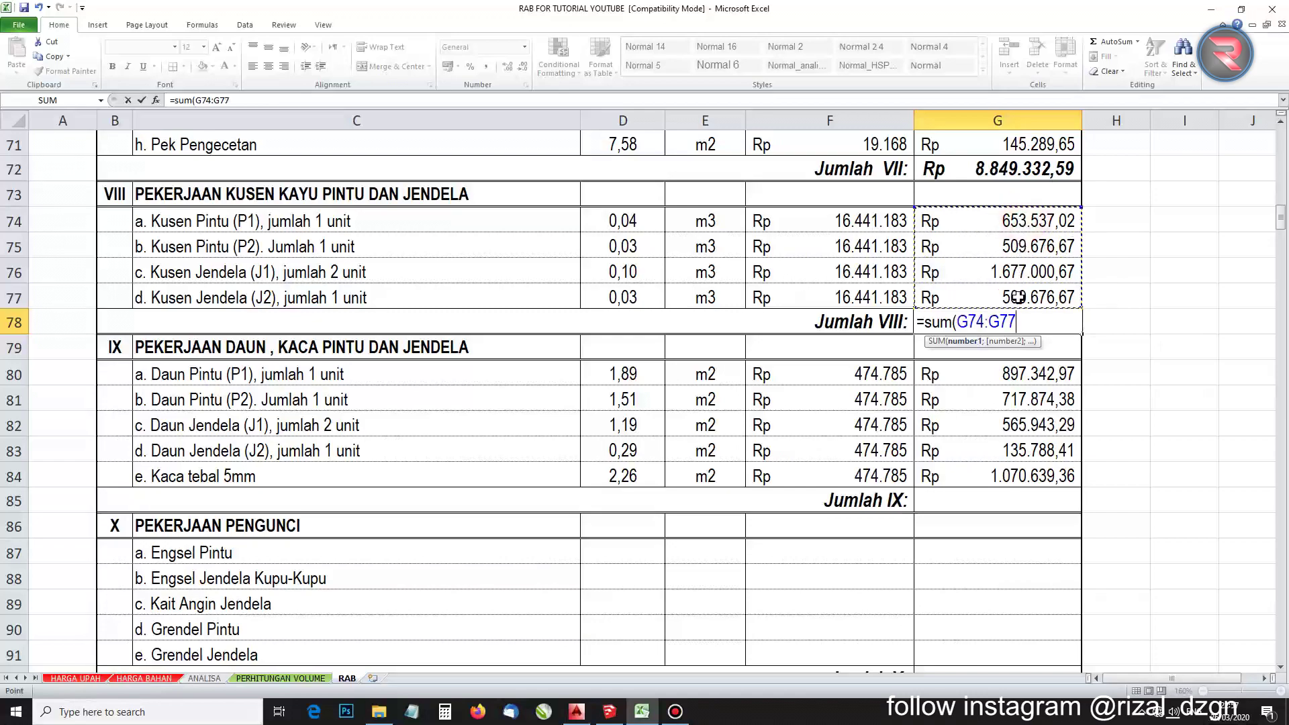
text())
key(Return)
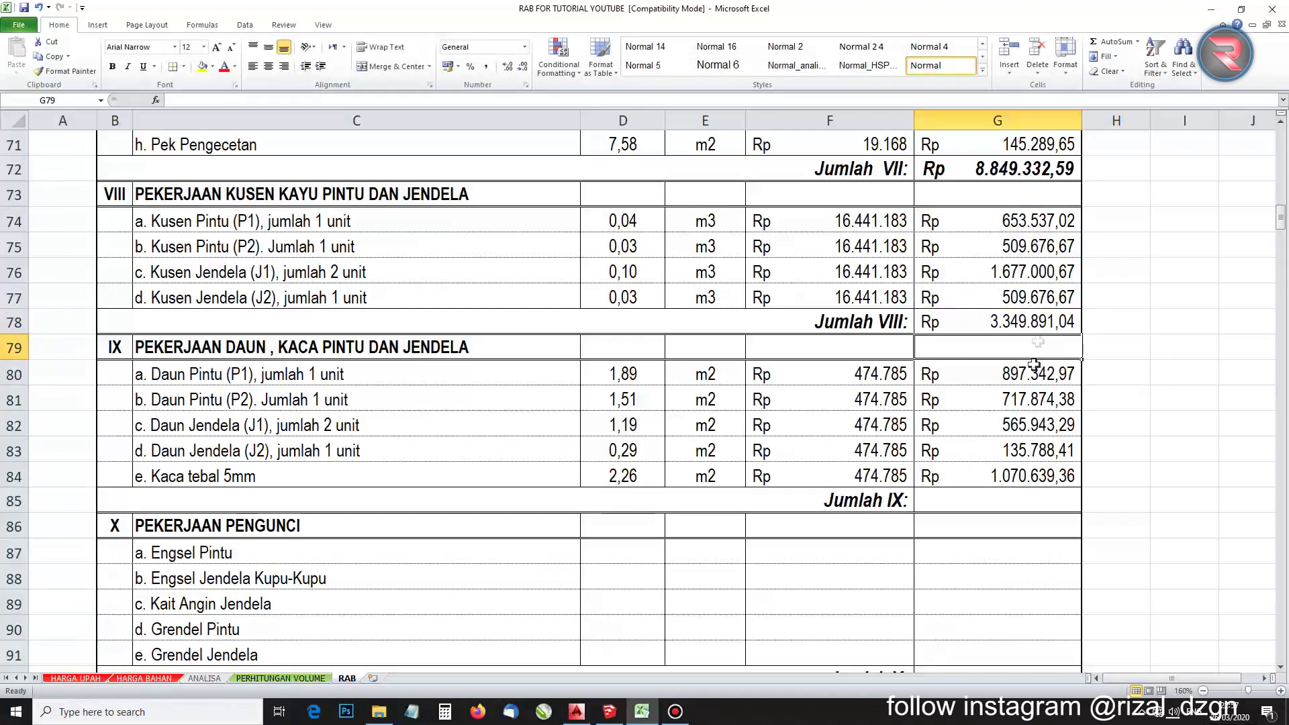
Calculate the Jumlah IX subtotal in G85 as =SUM(G80:G84)
click(1002, 504)
text(=)
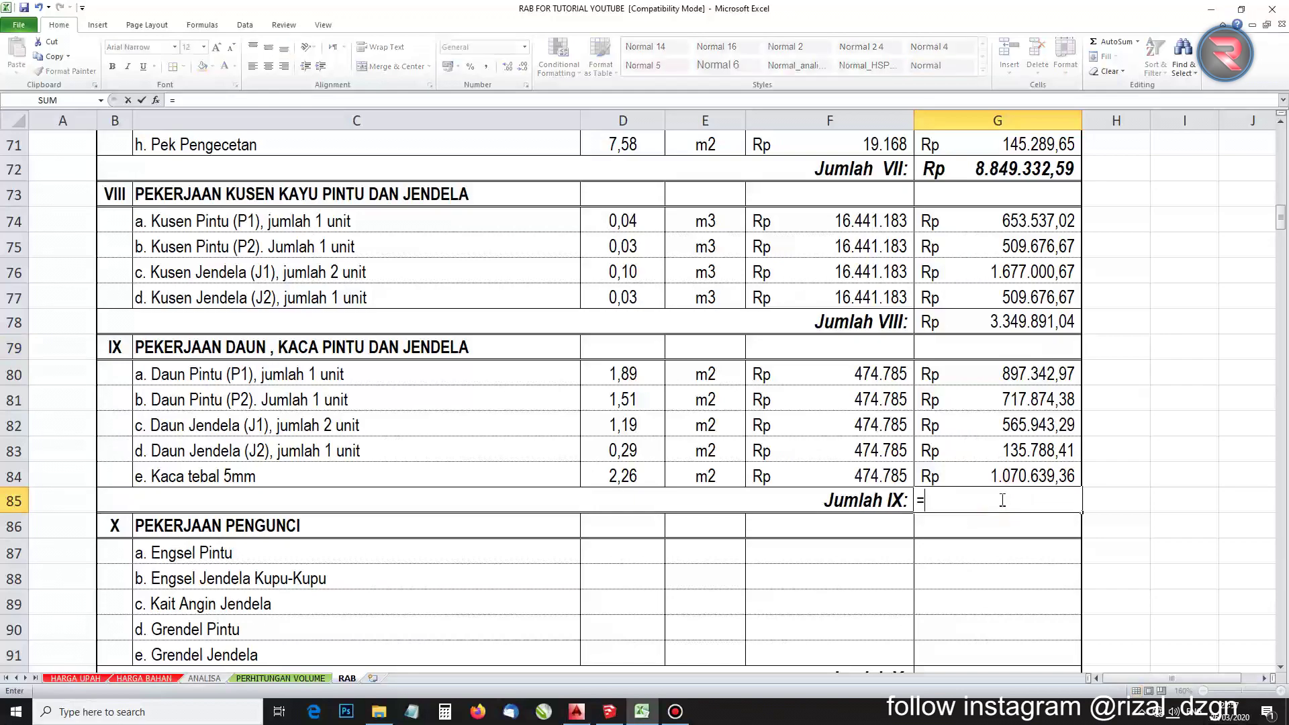
text(sum)
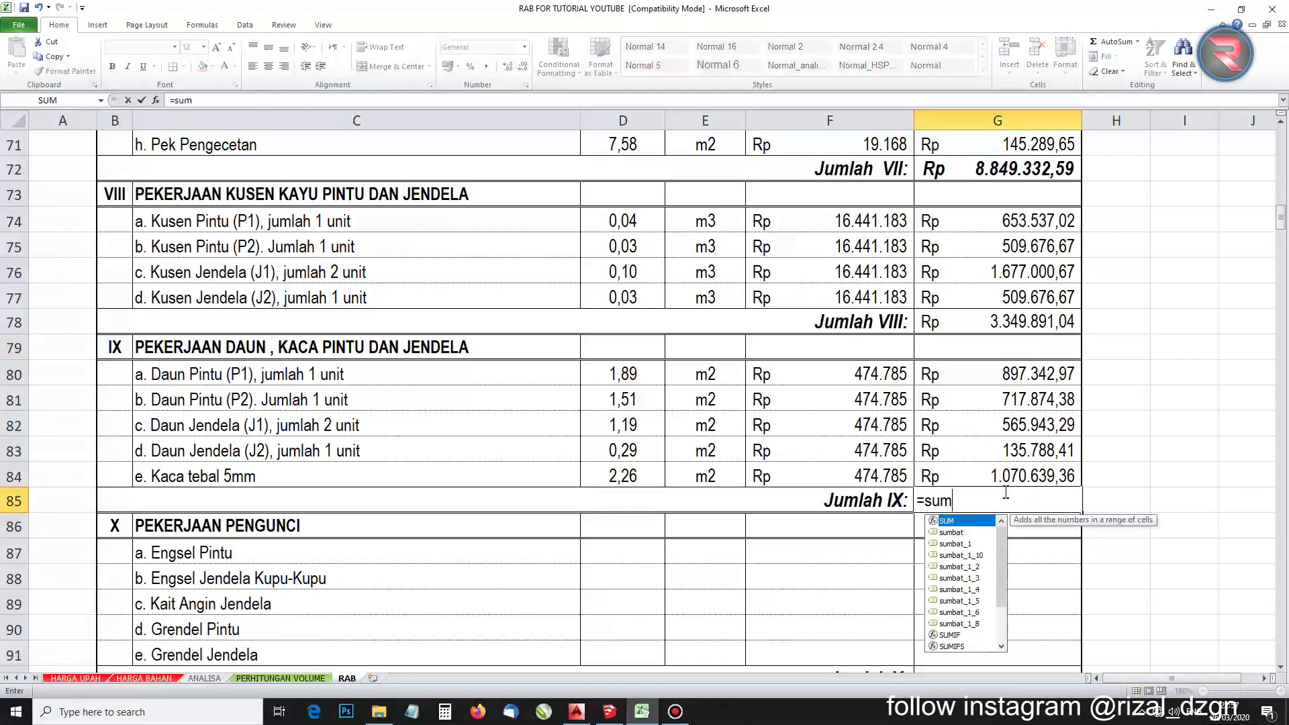
text(()
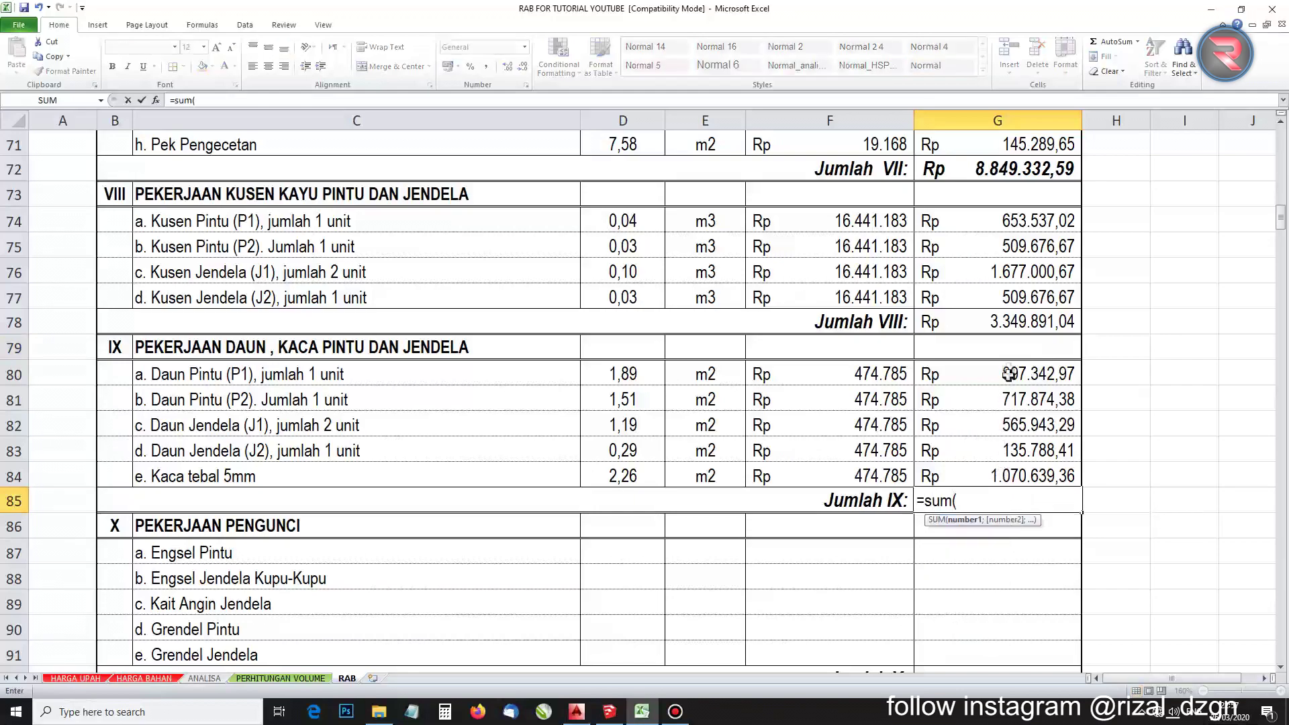
drag(1009, 375, 1001, 467)
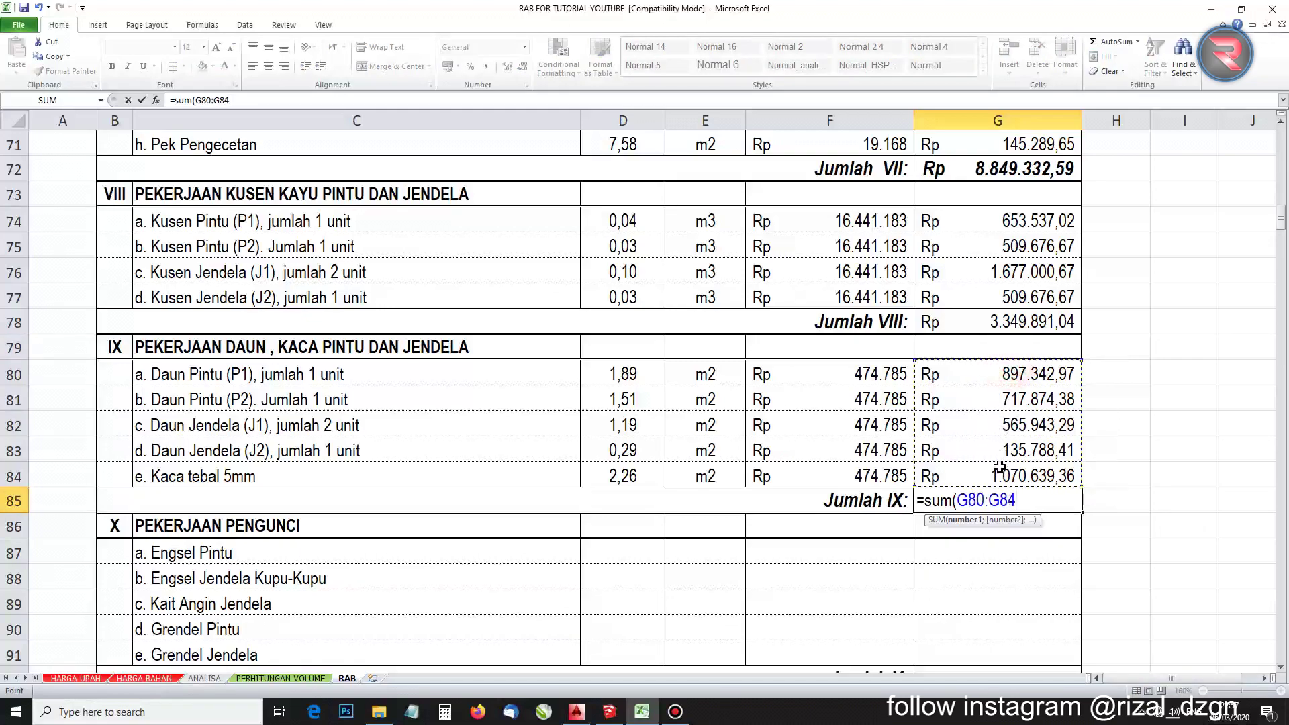
text())
key(Return)
click(990, 552)
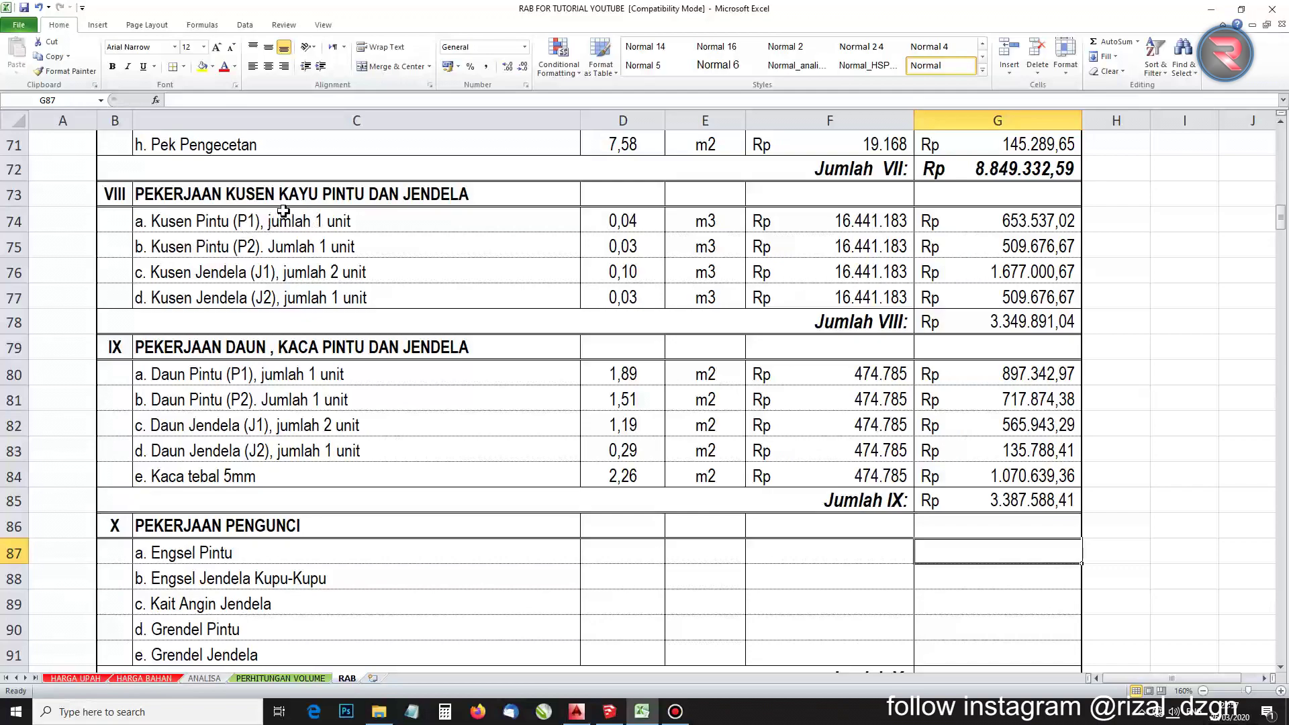
click(982, 332)
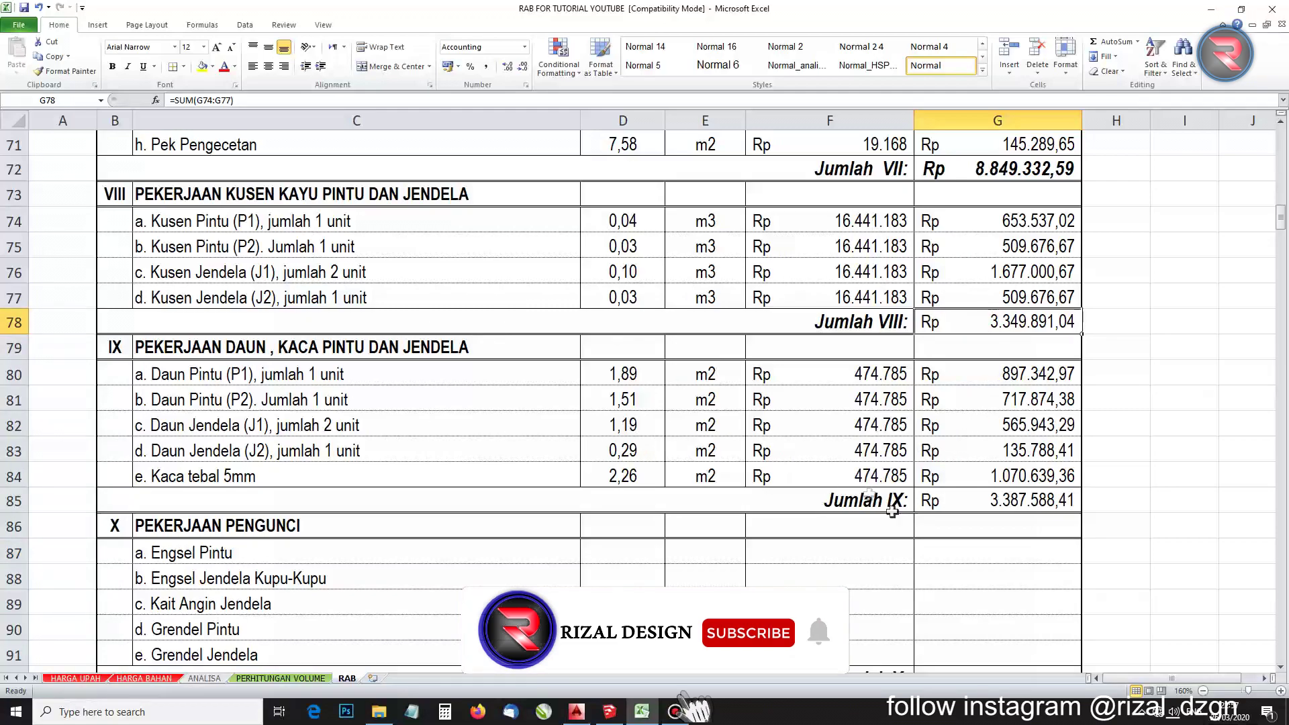
click(991, 500)
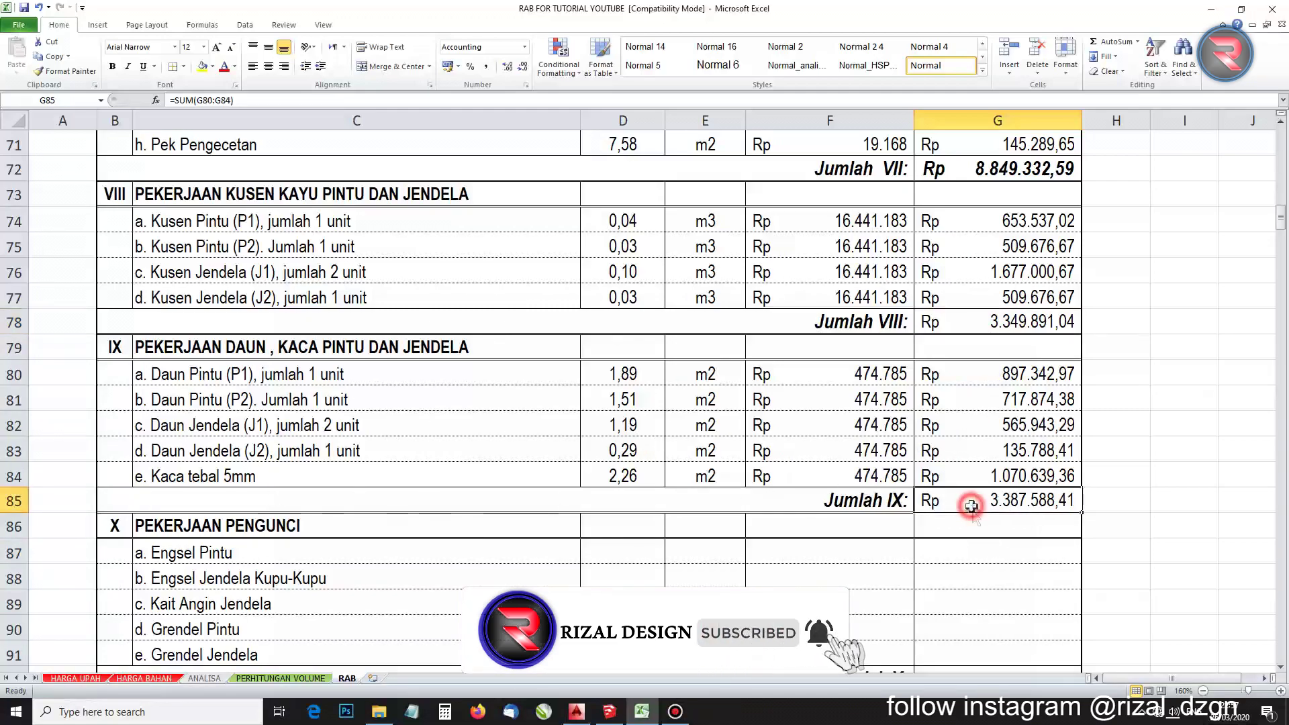
scroll(960, 530, down, 1)
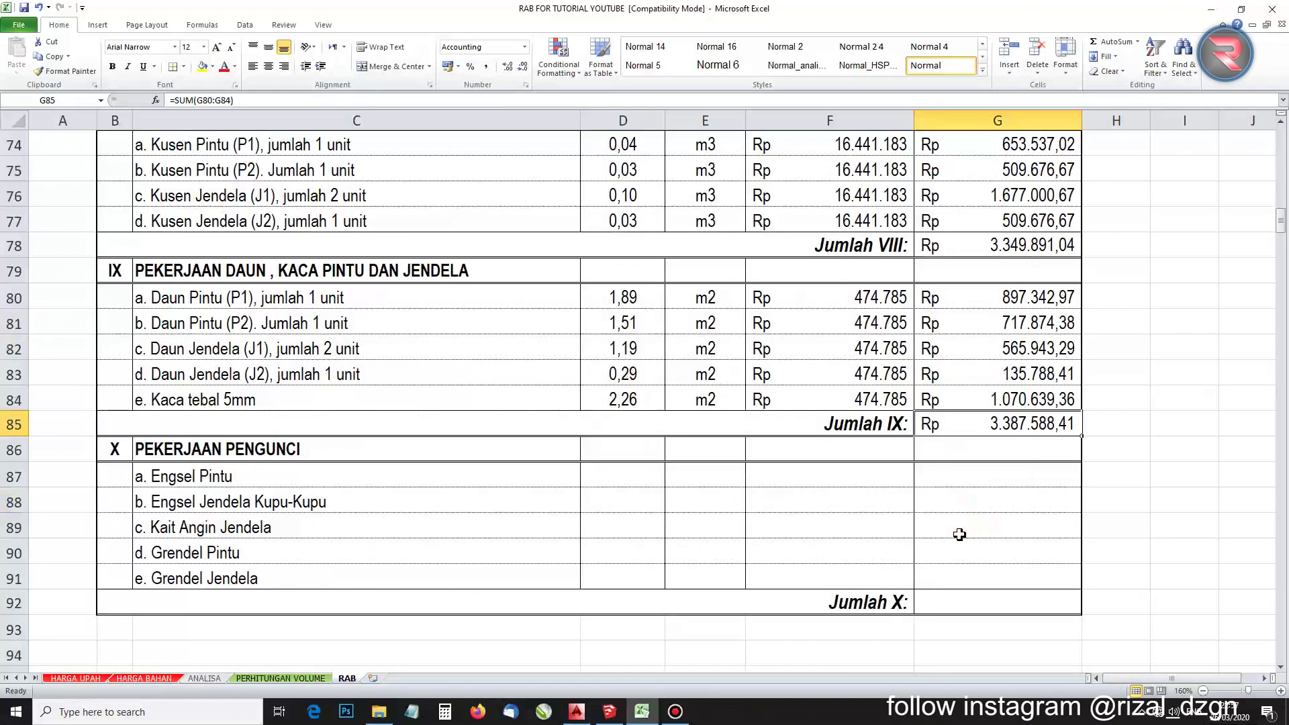
Switch to the SketchUp house model and examine its doors for the Engsel Pintu quantity, then bring up the AutoCAD window drawing
click(189, 481)
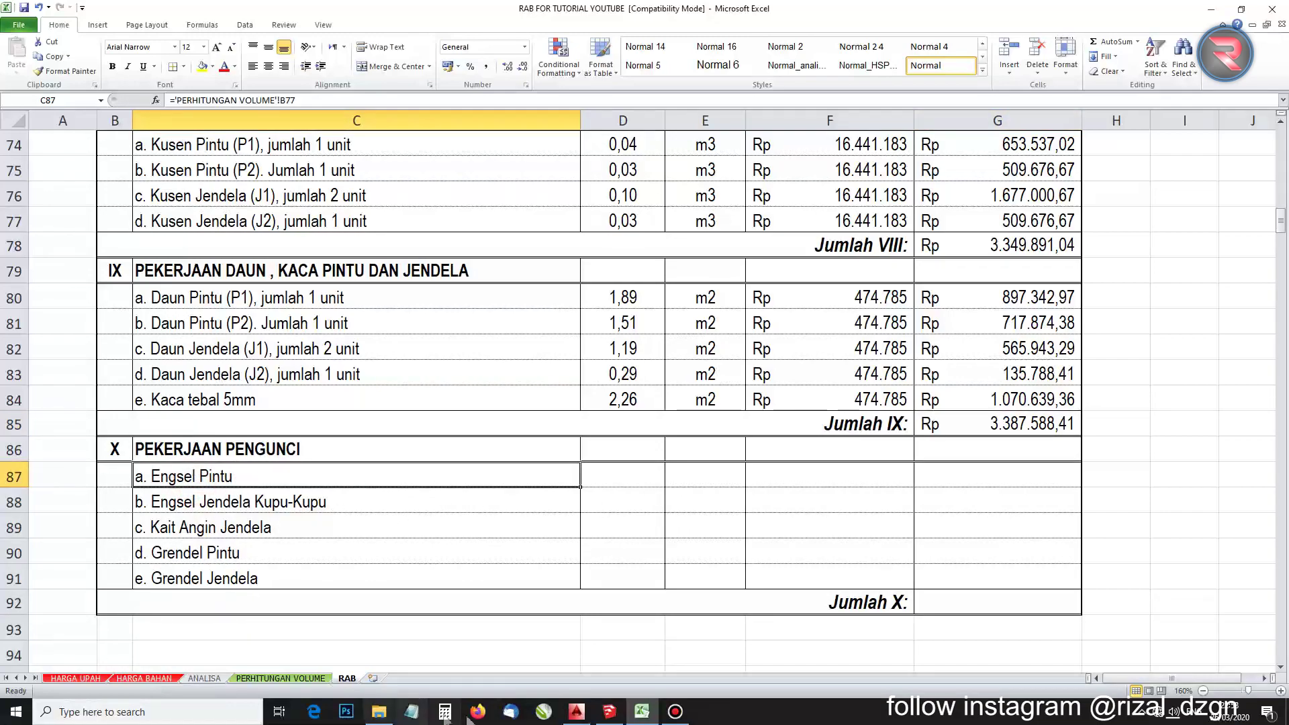
click(609, 711)
click(405, 306)
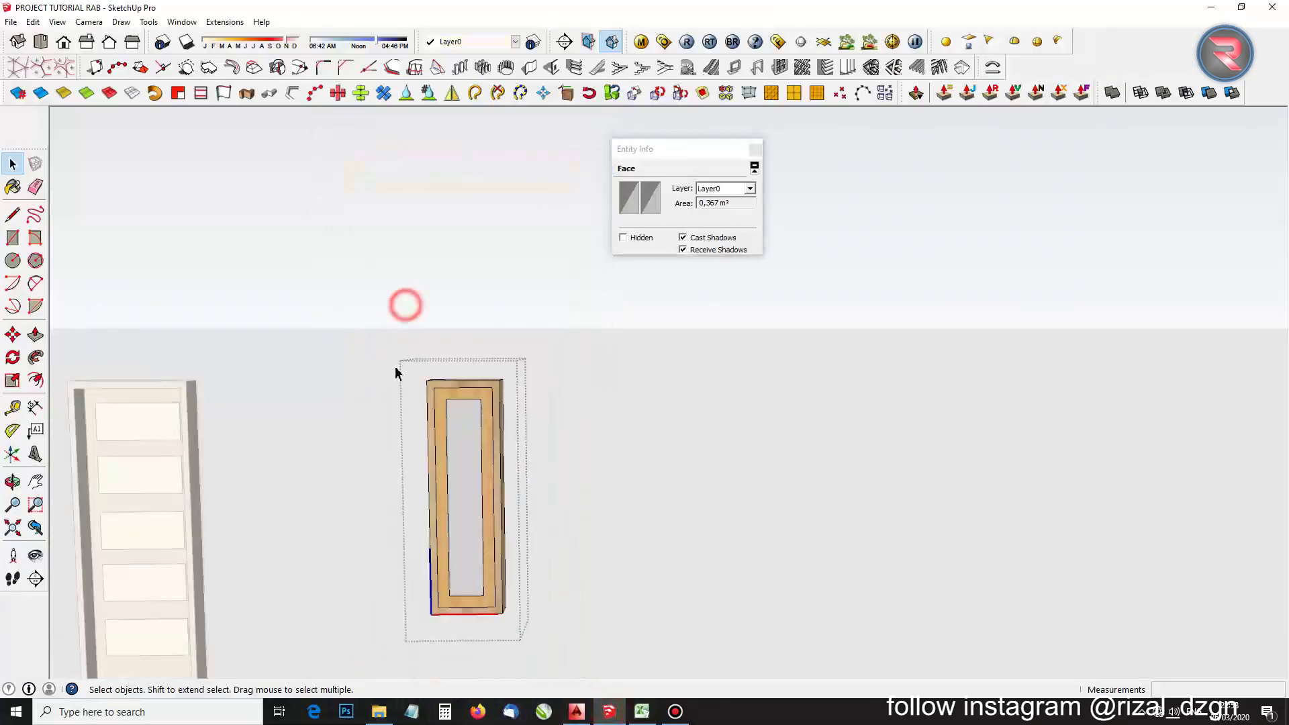
scroll(389, 336, down, 10)
scroll(130, 398, up, 10)
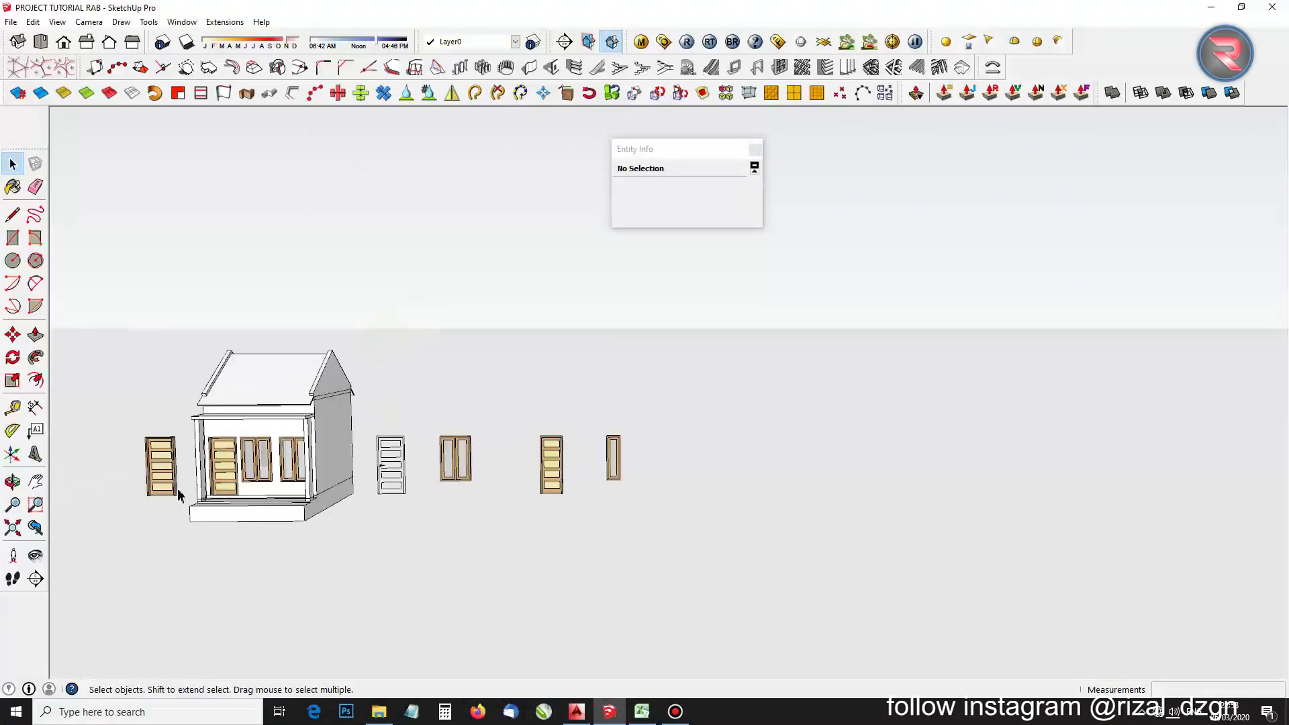
scroll(562, 454, up, 8)
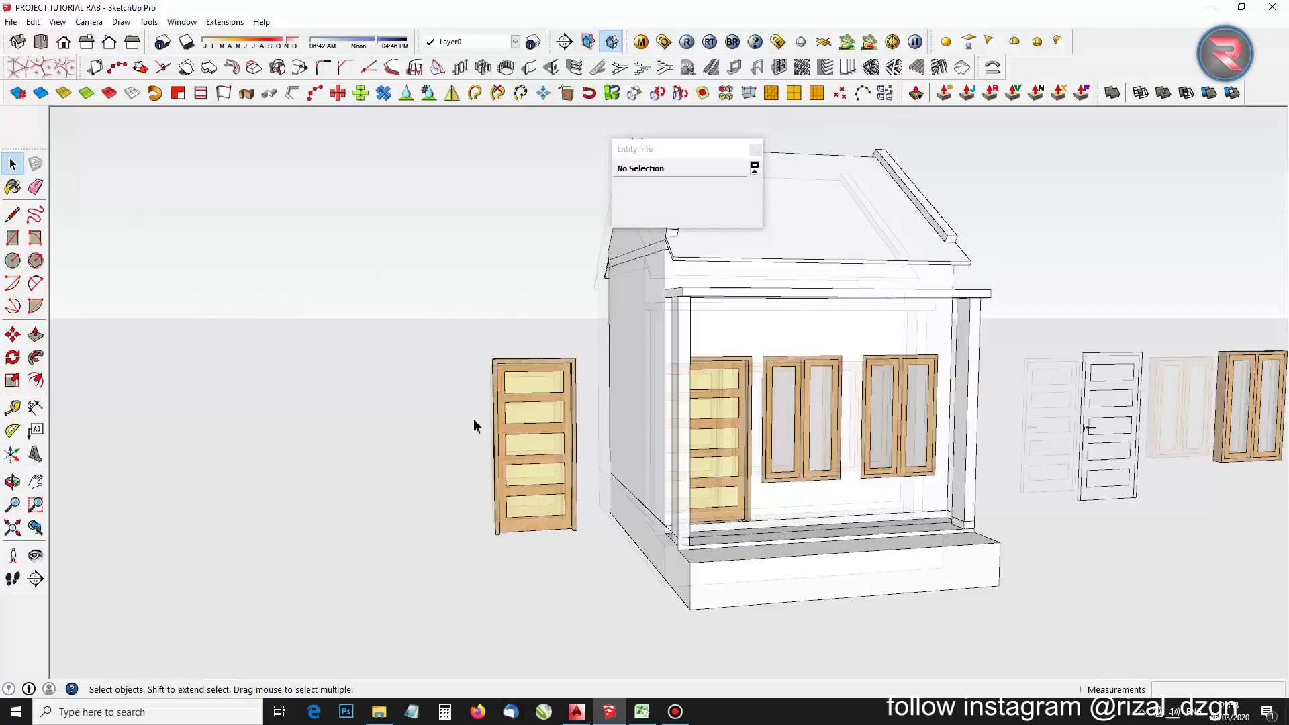
scroll(473, 370, down, 4)
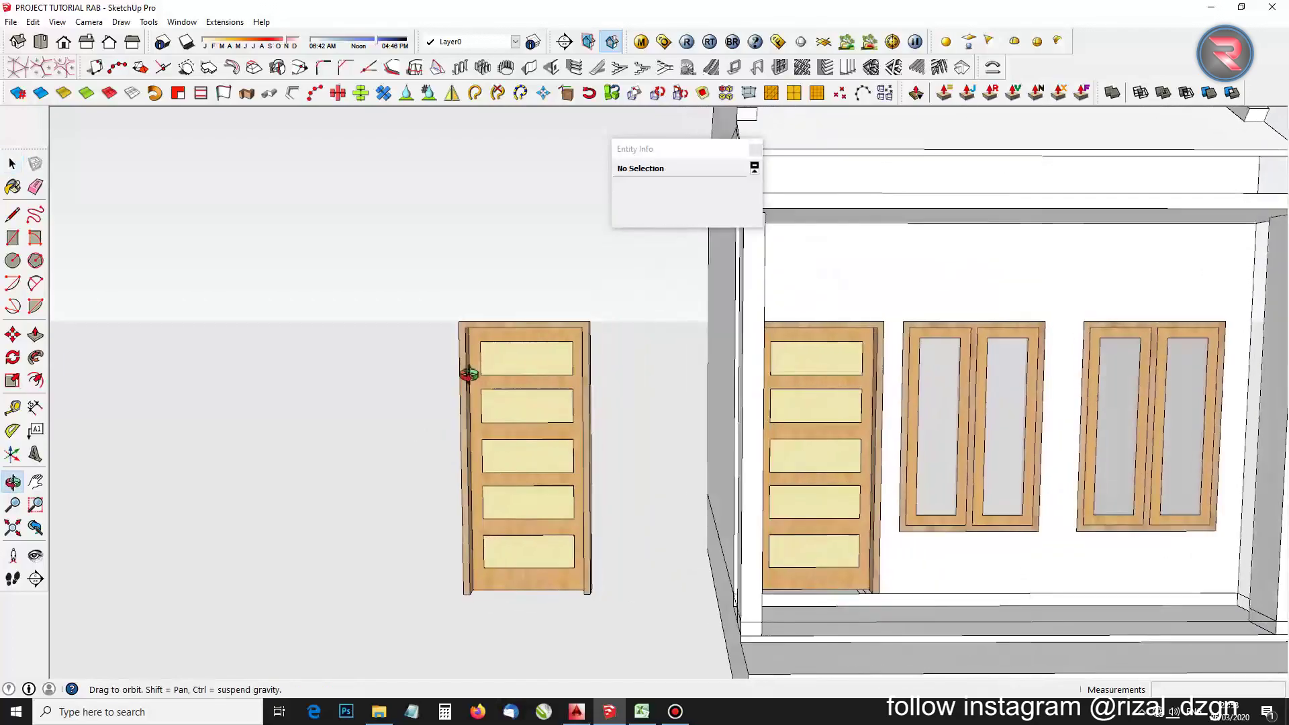
scroll(480, 358, up, 3)
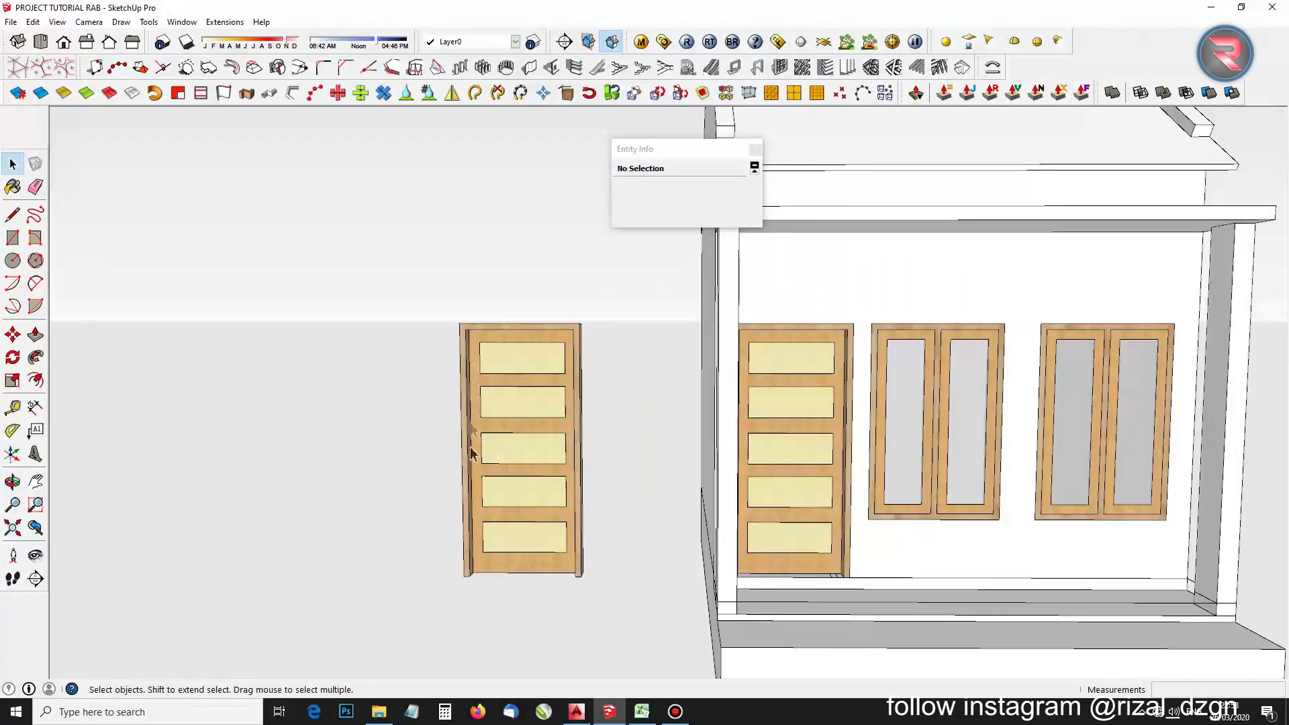
scroll(602, 647, down, 2)
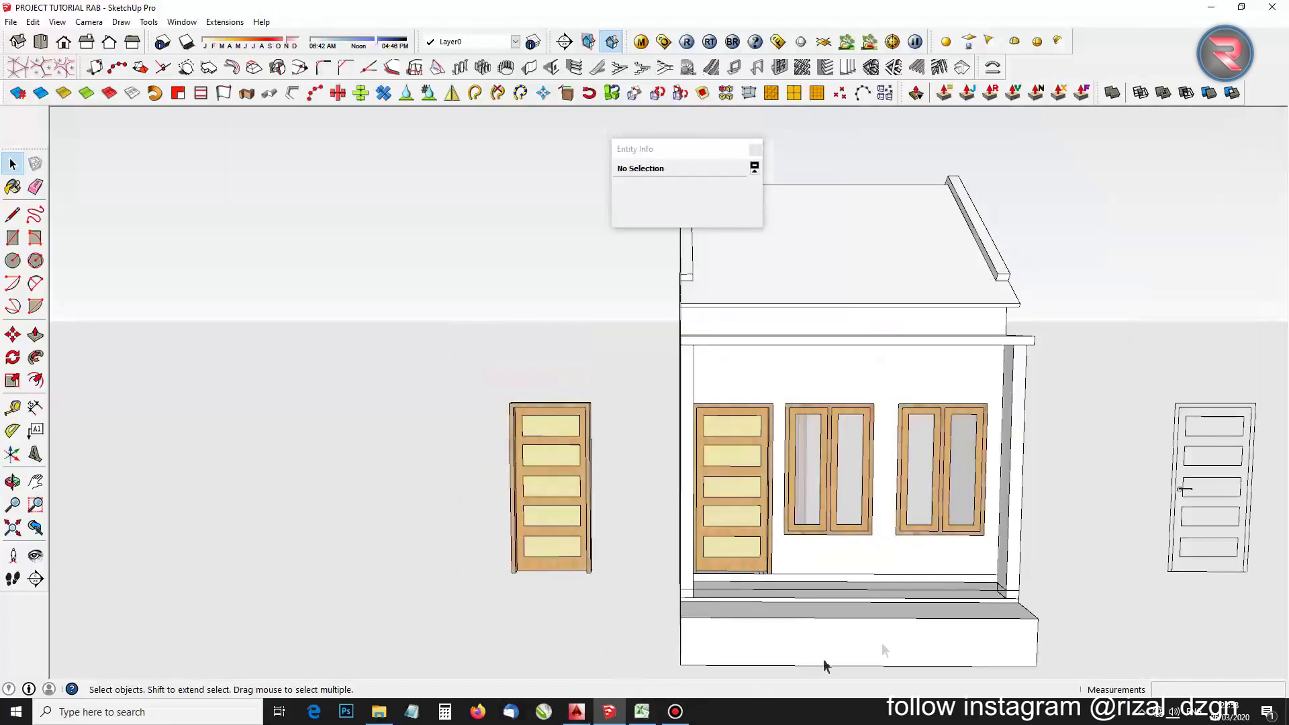
click(577, 712)
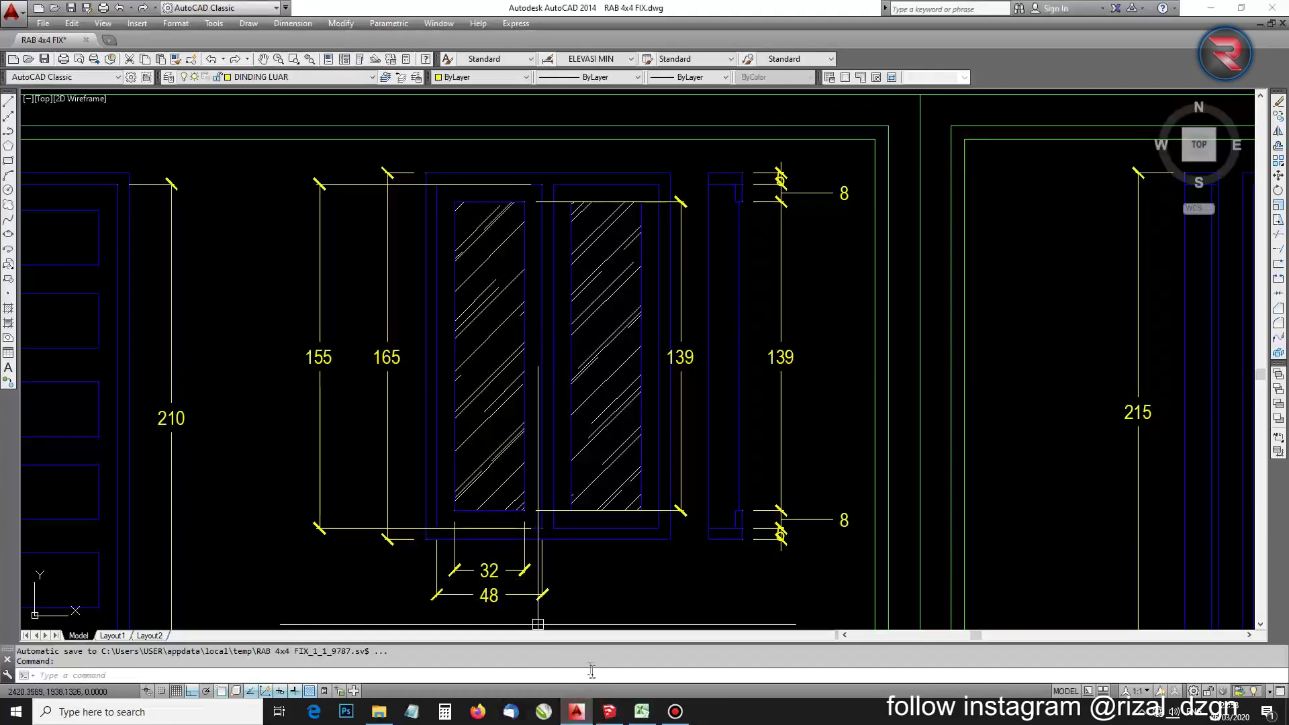
Return to the RAB sheet in Excel and enter 6 as the Engsel Pintu quantity in D87
click(642, 712)
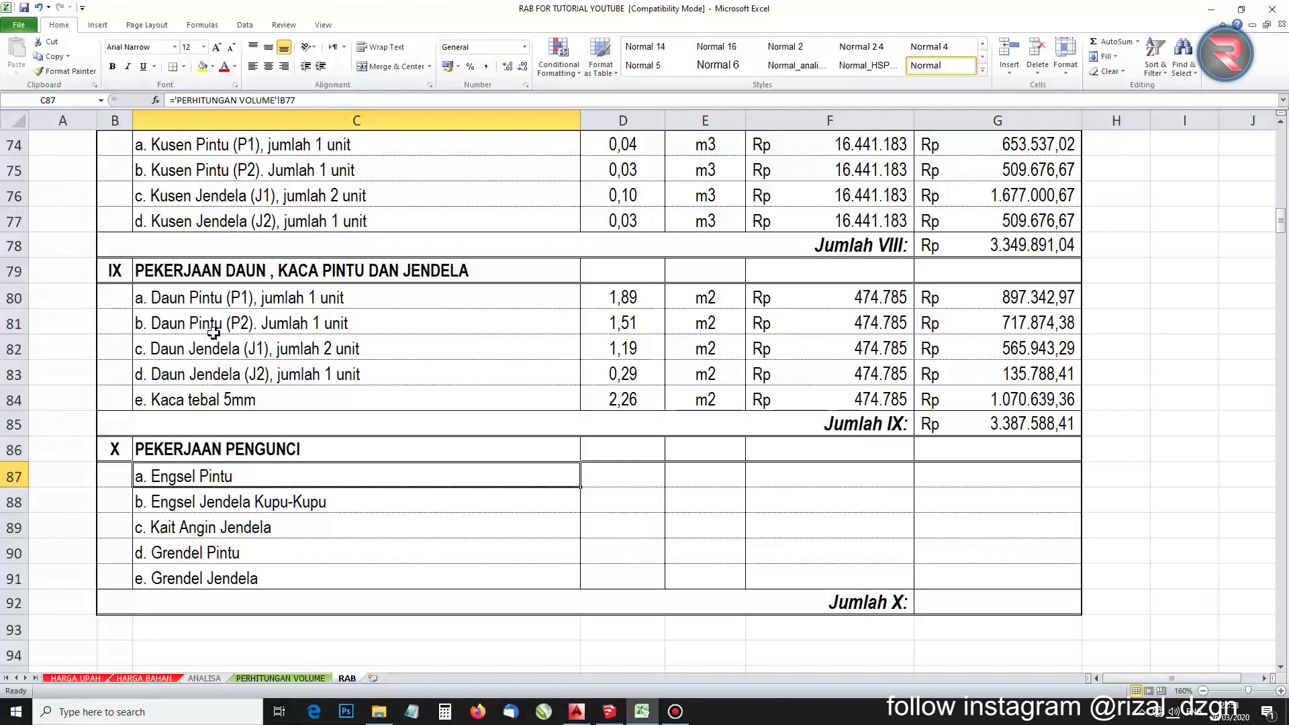
click(630, 480)
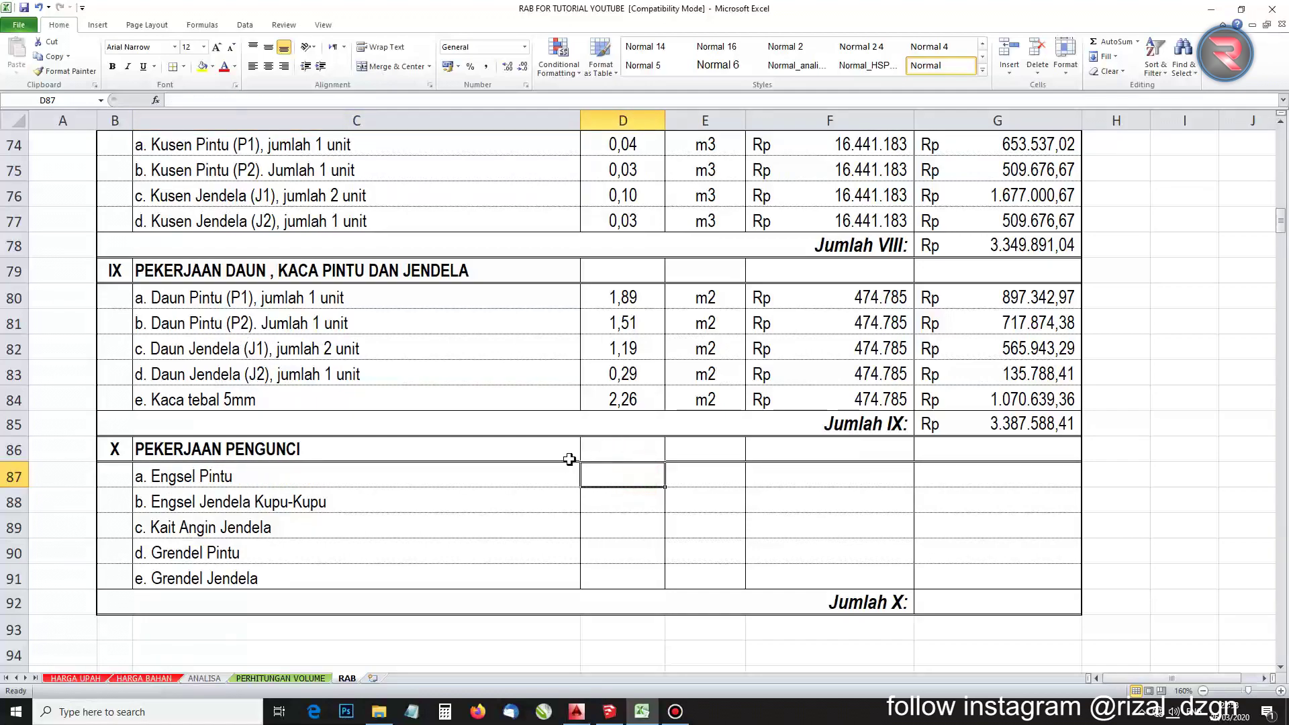
text(6)
key(Return)
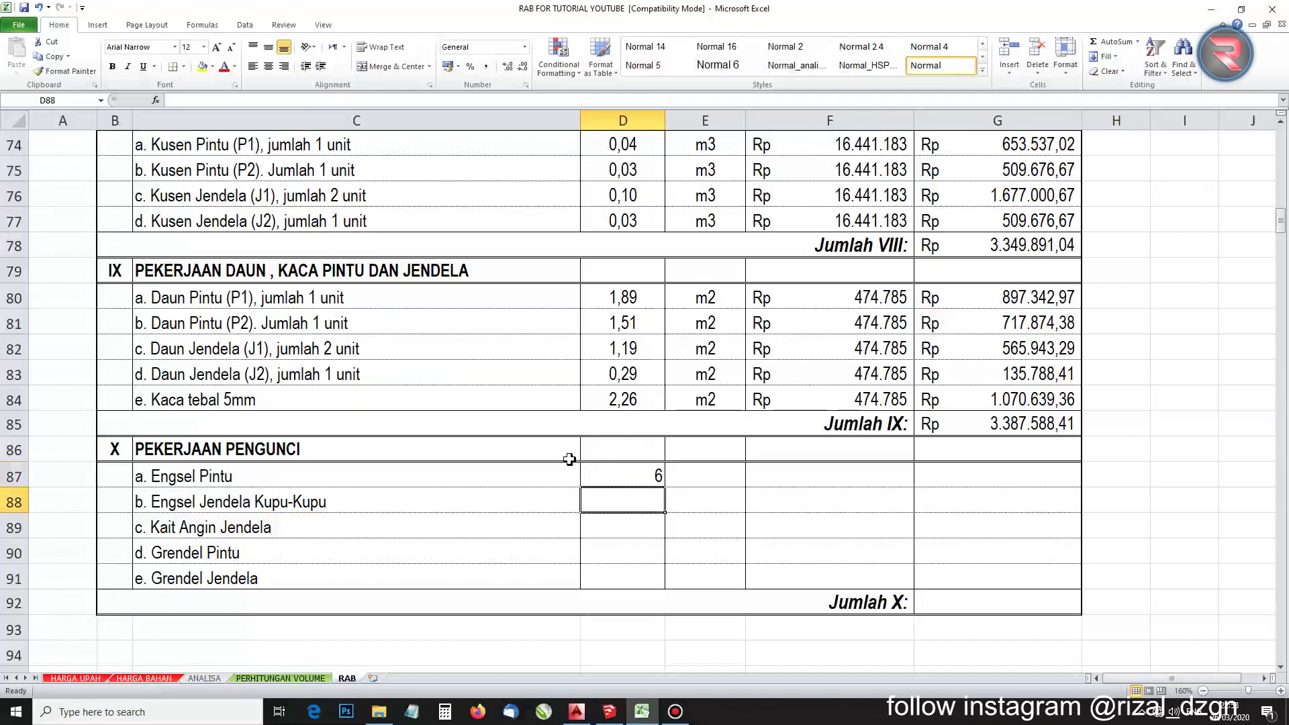
Switch to the SketchUp model and examine the window leaves on and beside the house for the Engsel Jendela Kupu-Kupu quantity
click(609, 711)
scroll(604, 509, down, 3)
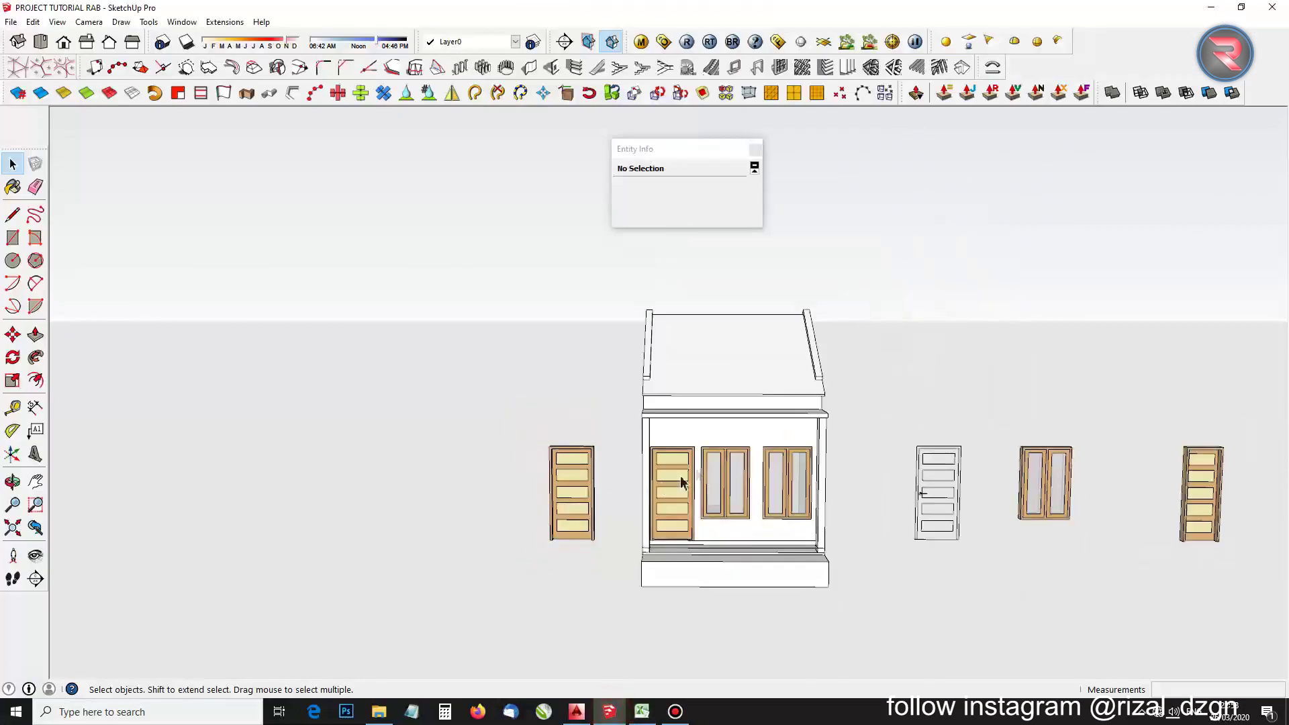
scroll(735, 473, up, 4)
scroll(732, 451, up, 4)
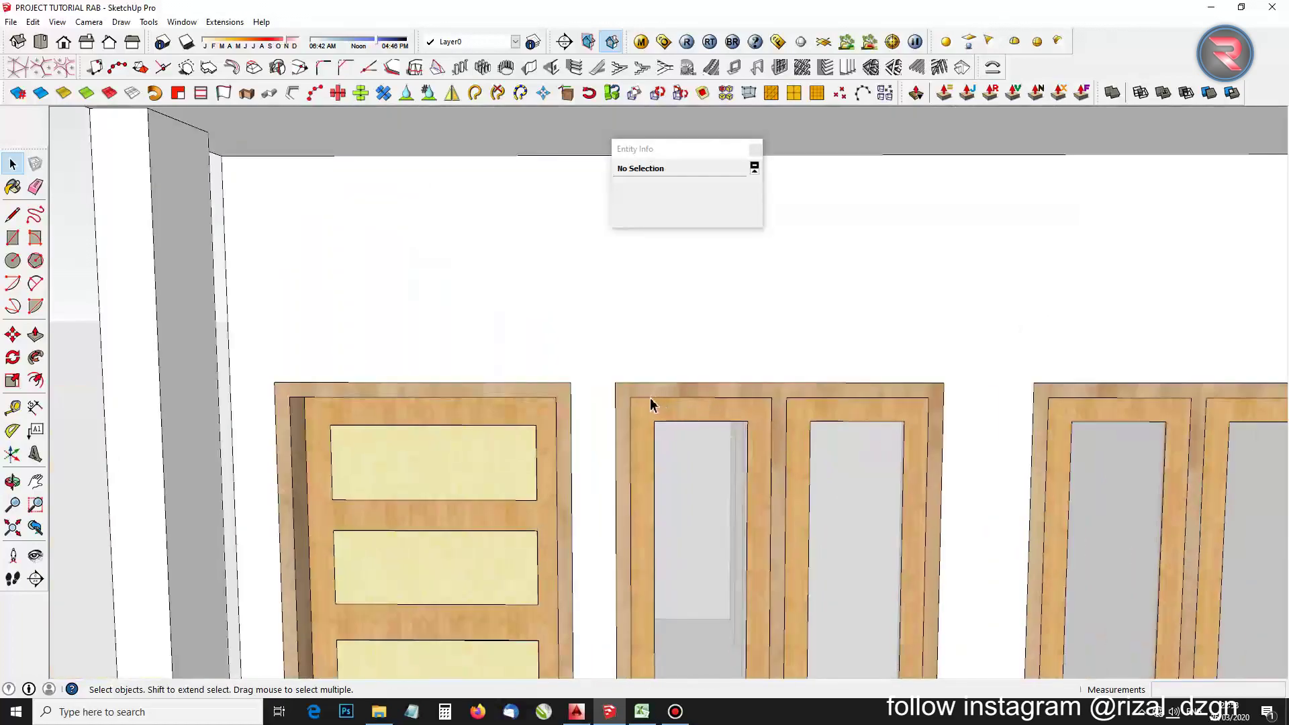
scroll(848, 408, down, 3)
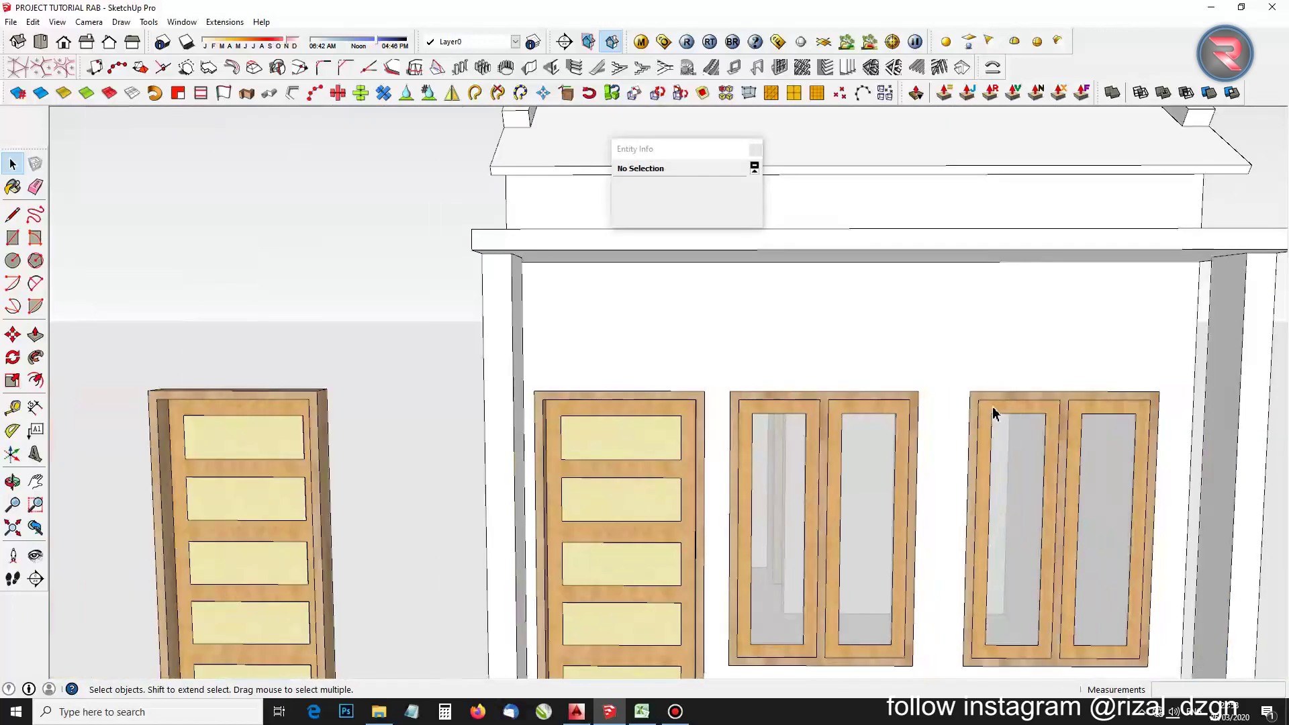
scroll(1101, 411, down, 4)
scroll(878, 466, down, 5)
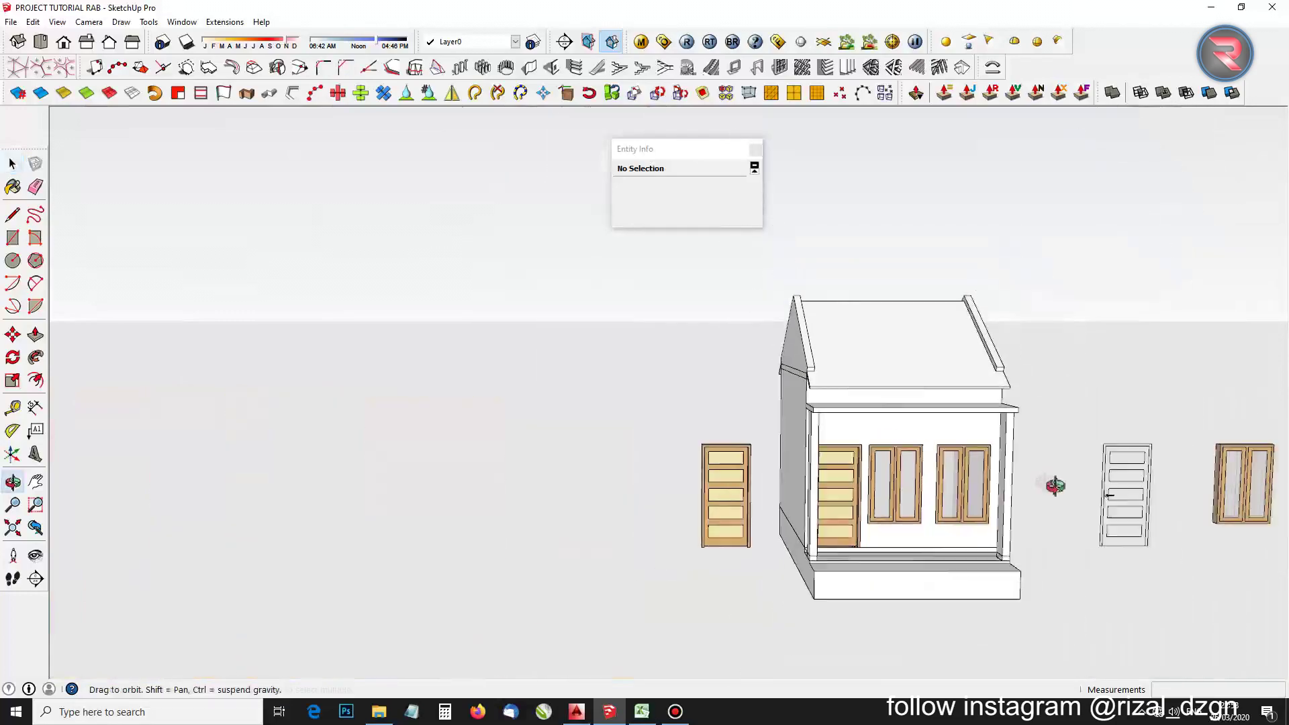
drag(1053, 486, 1217, 452)
scroll(1217, 450, up, 1)
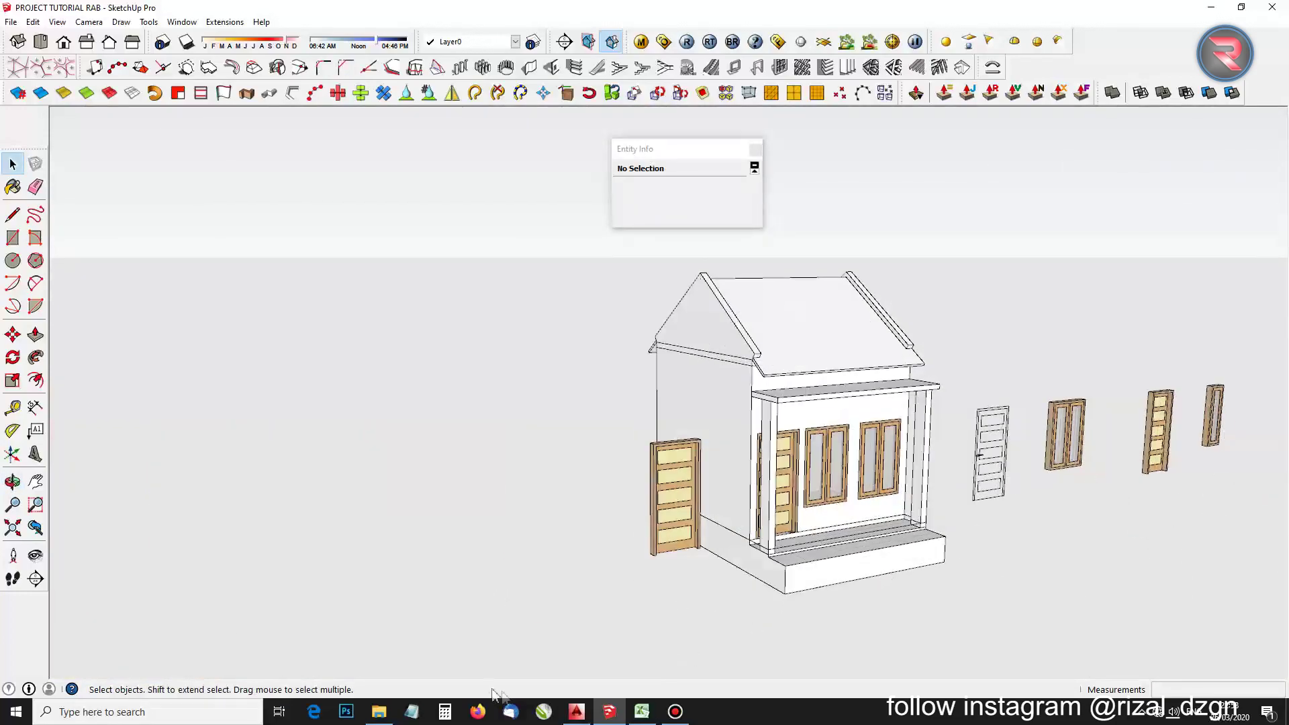
Return to the RAB sheet in Excel and enter 10 as the Engsel Jendela Kupu-Kupu quantity in D88
click(642, 711)
text(10)
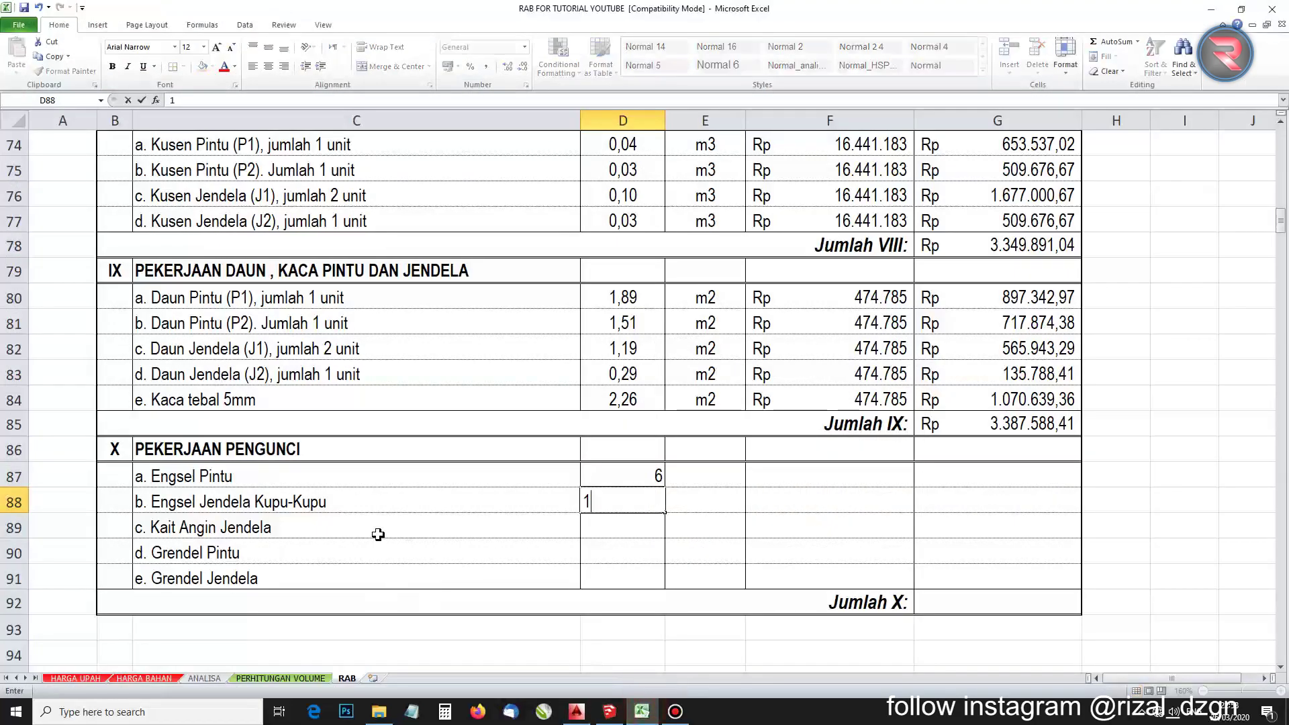
key(Return)
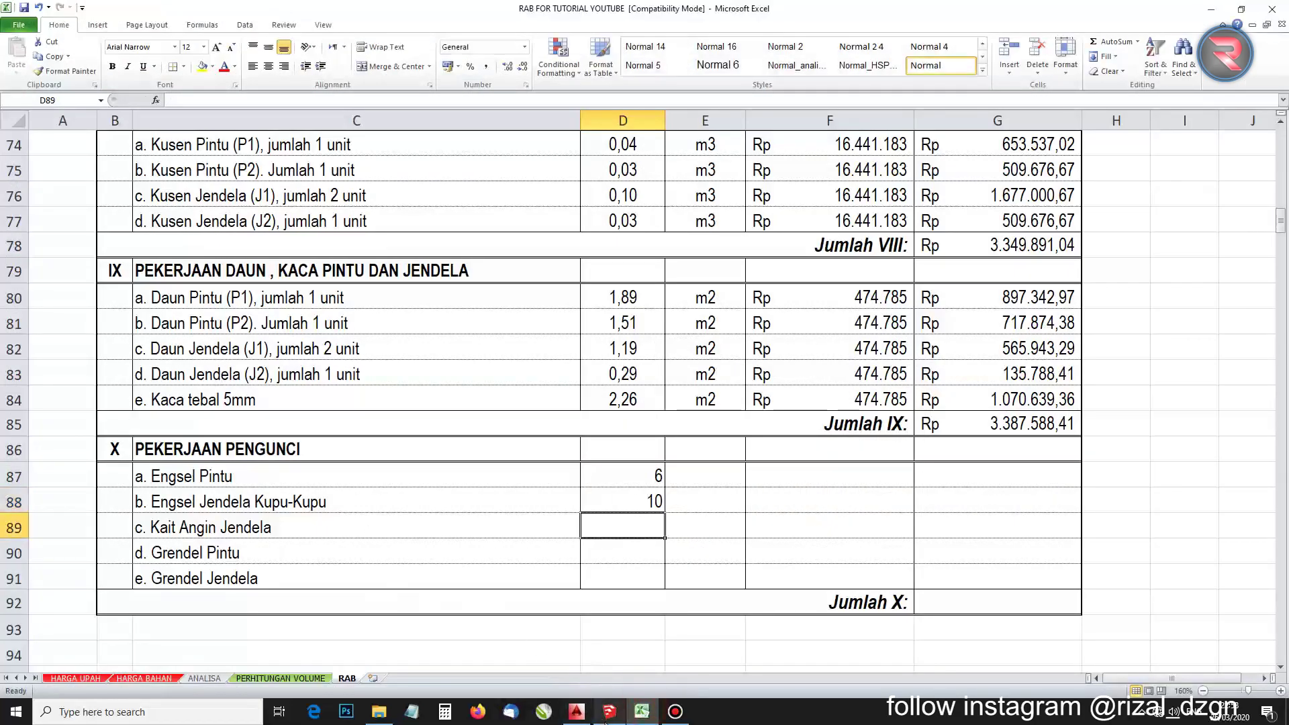
Check the window leaves in SketchUp, and in Excel's RAB sheet enter 10 for Kait Angin Jendela (D89) and 2 for Grendel Pintu (D90)
click(609, 711)
scroll(858, 498, up, 5)
scroll(713, 525, up, 6)
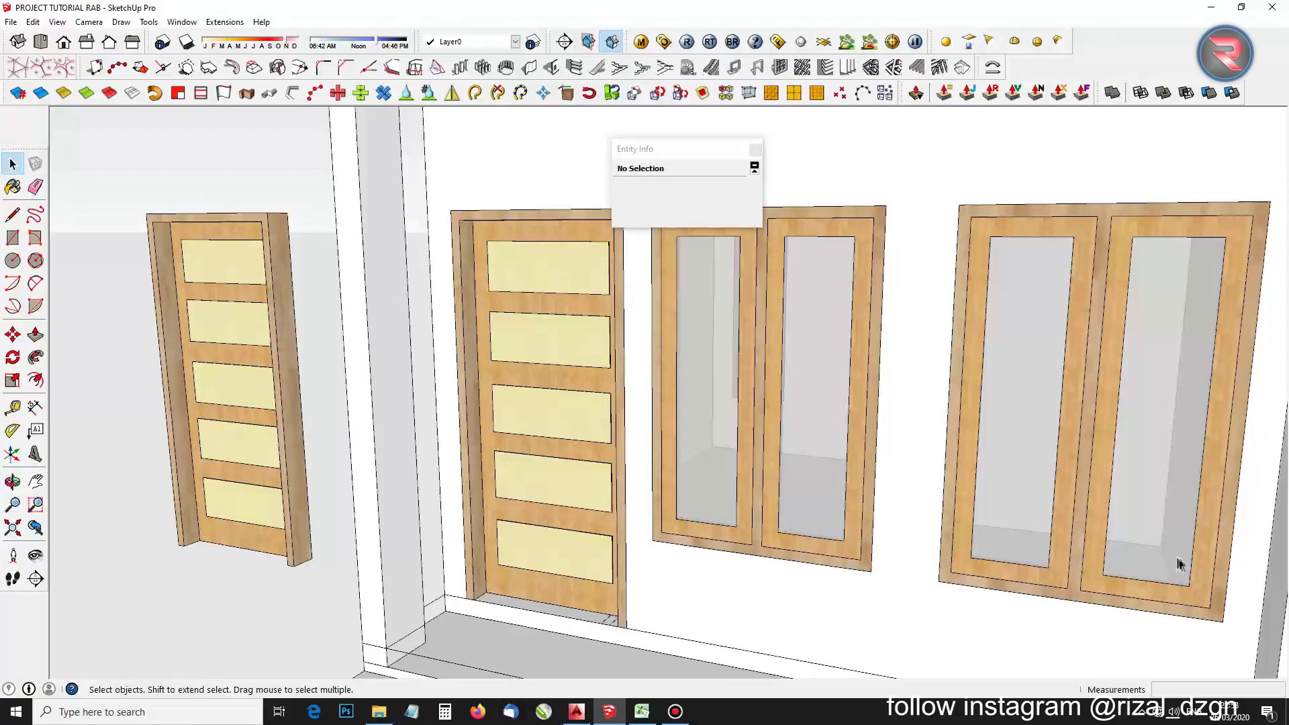
scroll(786, 535, down, 3)
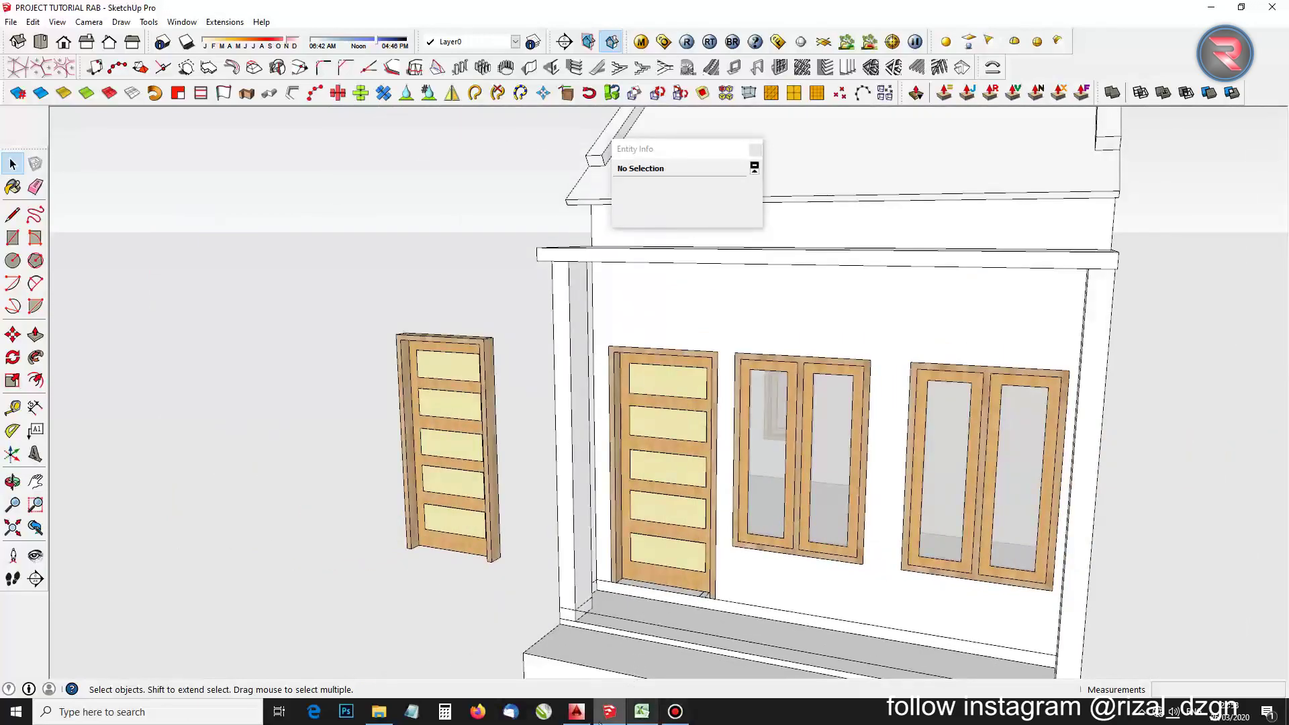
click(642, 712)
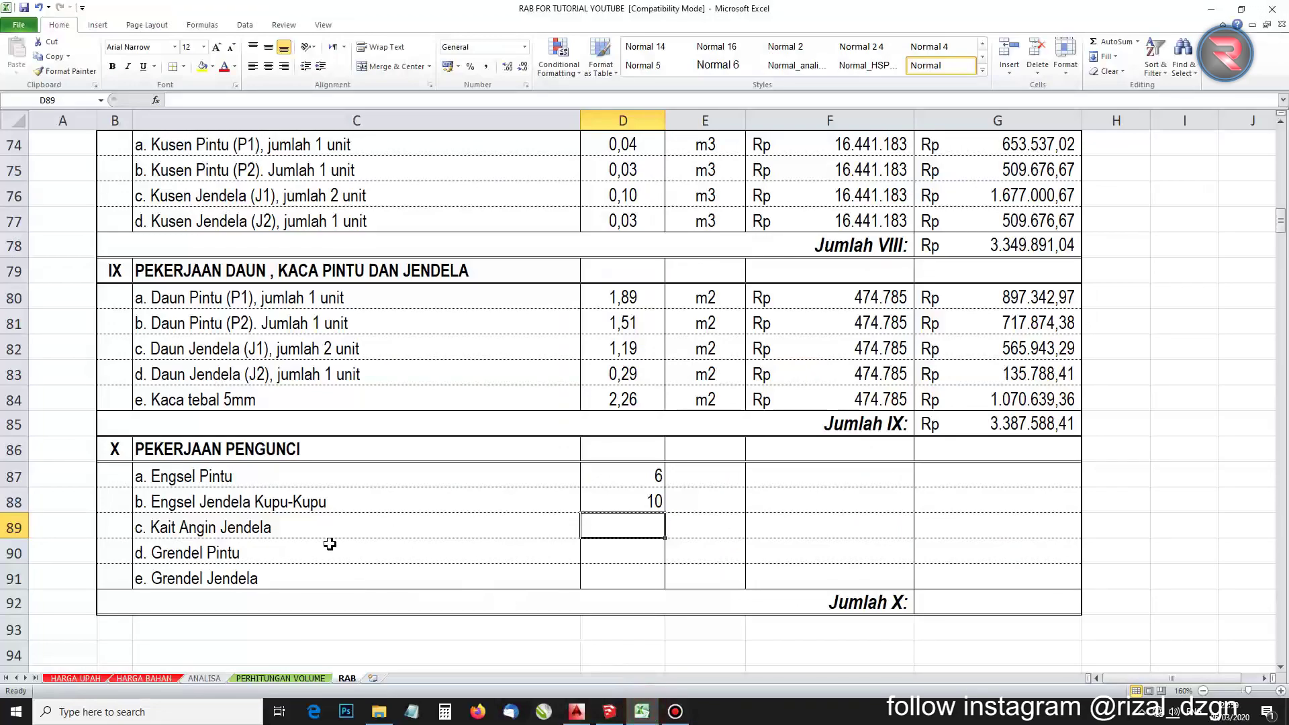
text(10)
key(Return)
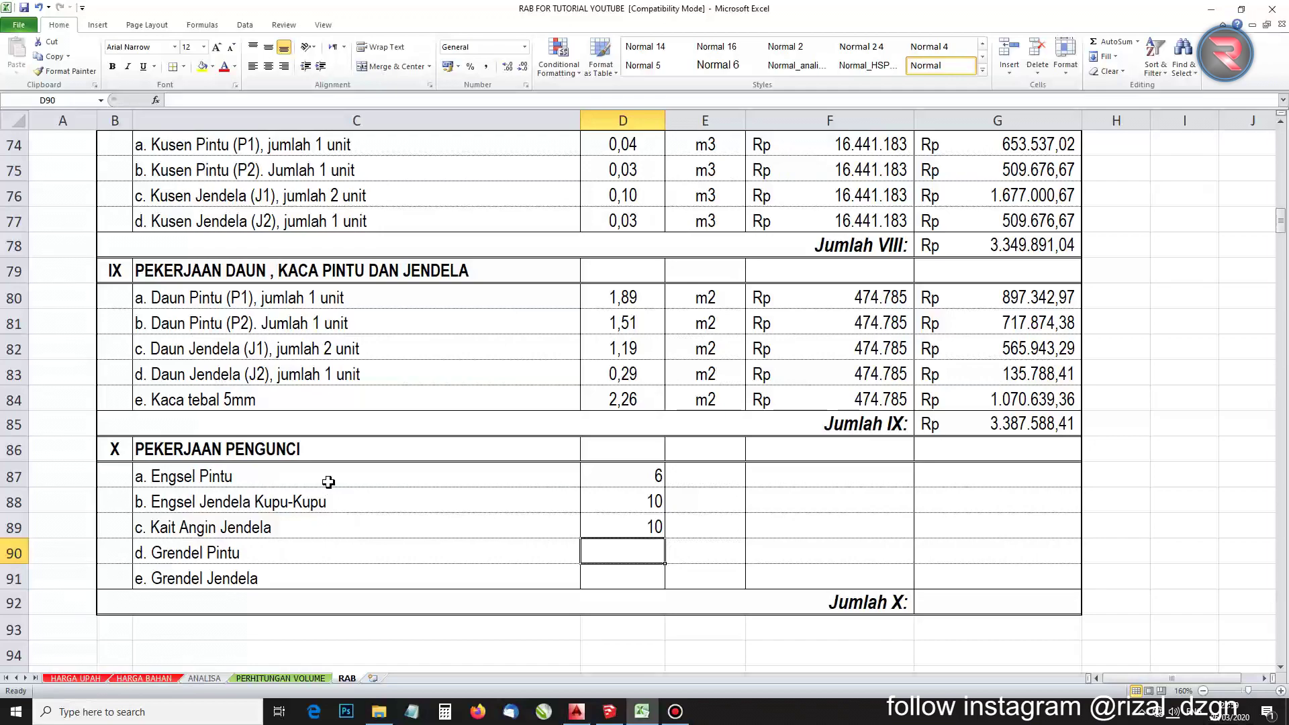
key(Return)
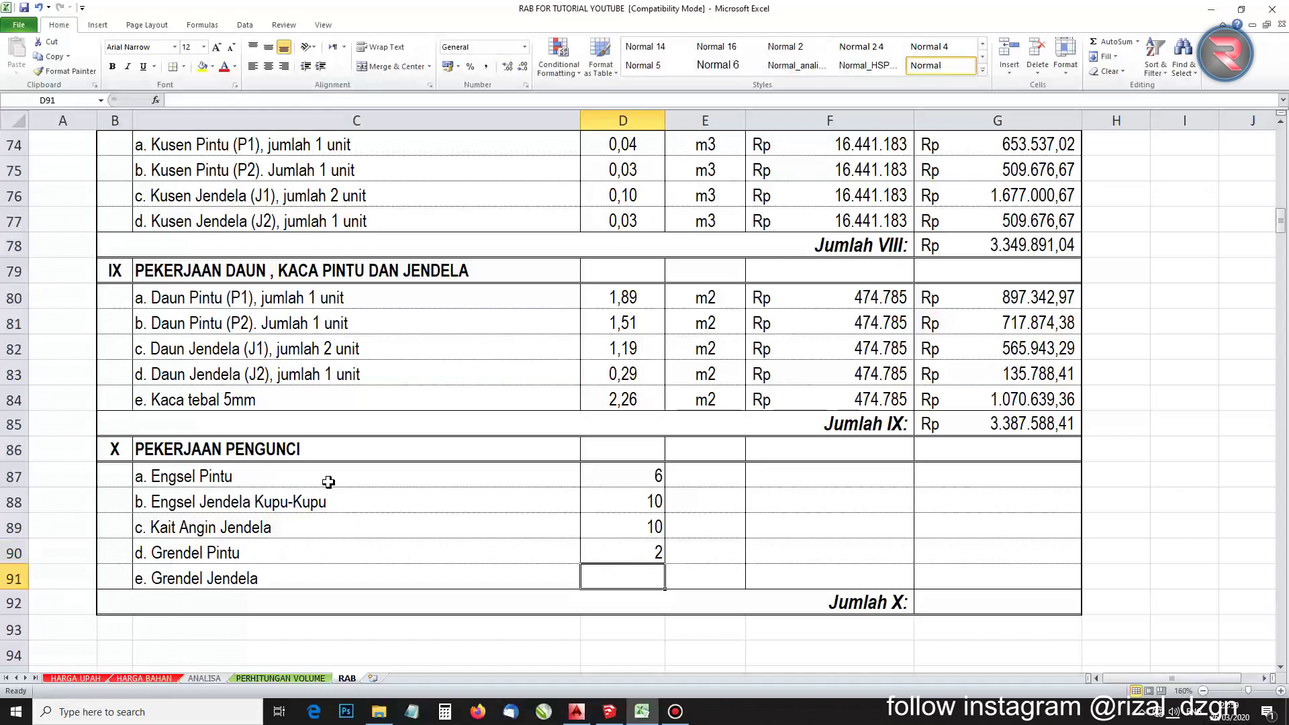
Check the windows on and beside the house in SketchUp, and enter 5 as the Grendel Jendela quantity in D91 of Excel's RAB sheet
click(609, 711)
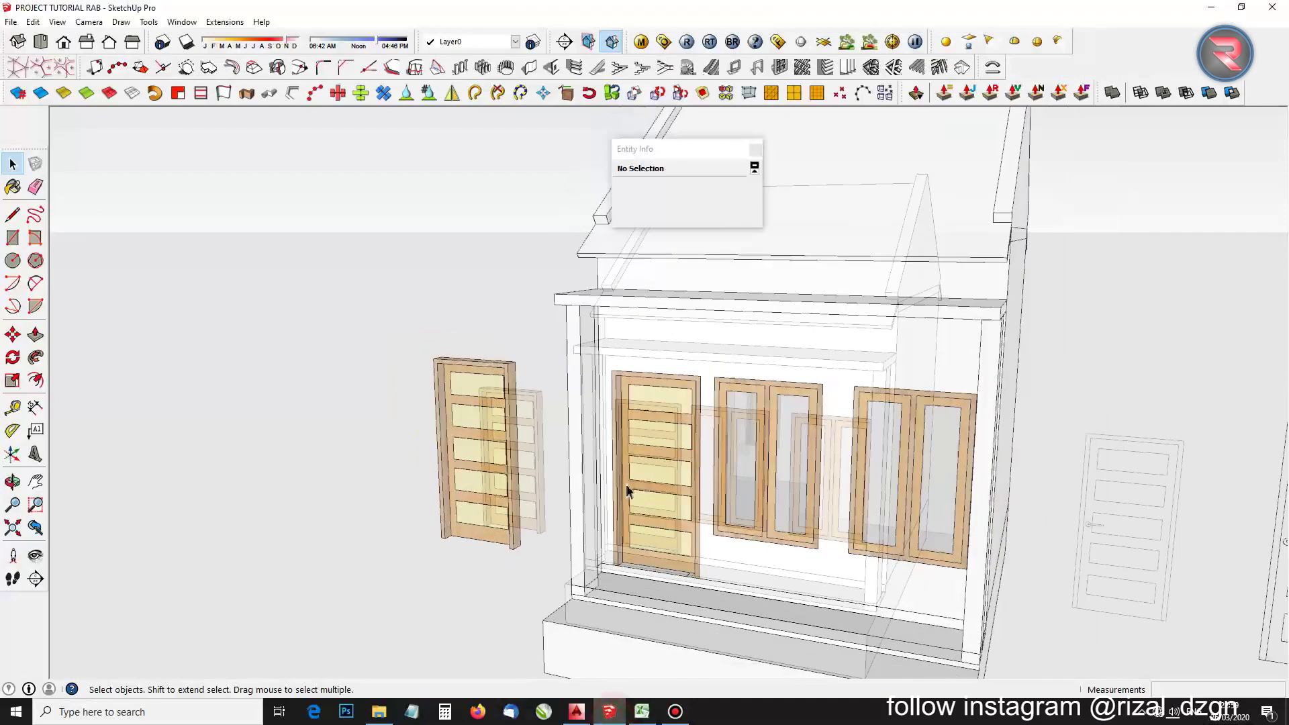
scroll(806, 494, down, 3)
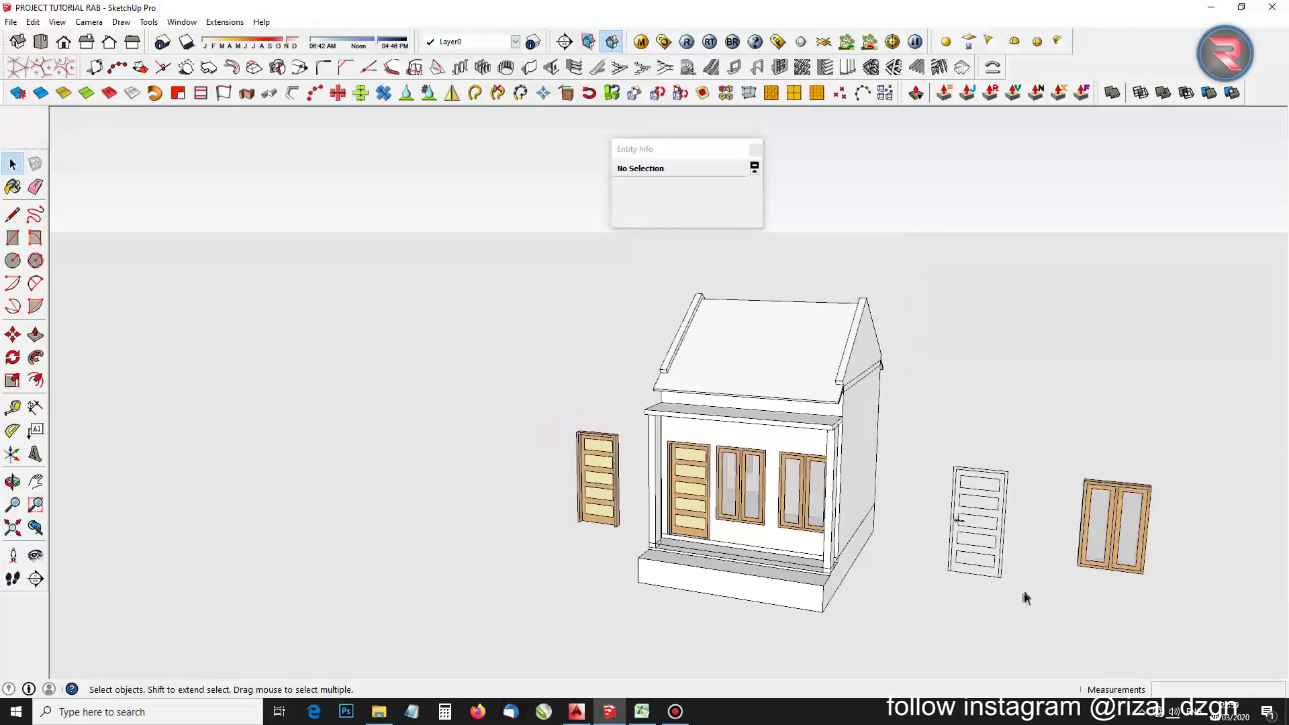
mouse_move(1022, 595)
mouse_down()
mouse_move(1269, 538)
mouse_move(1223, 483)
mouse_up()
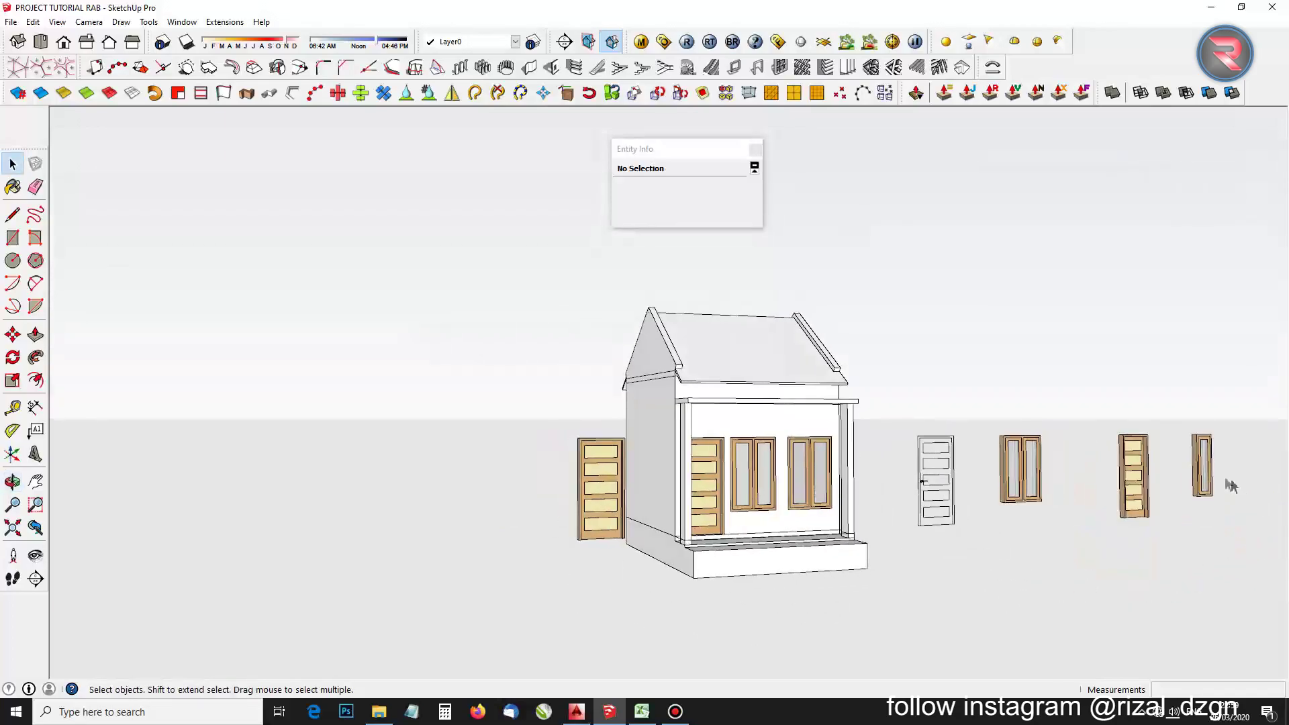
click(642, 711)
text(5)
key(Return)
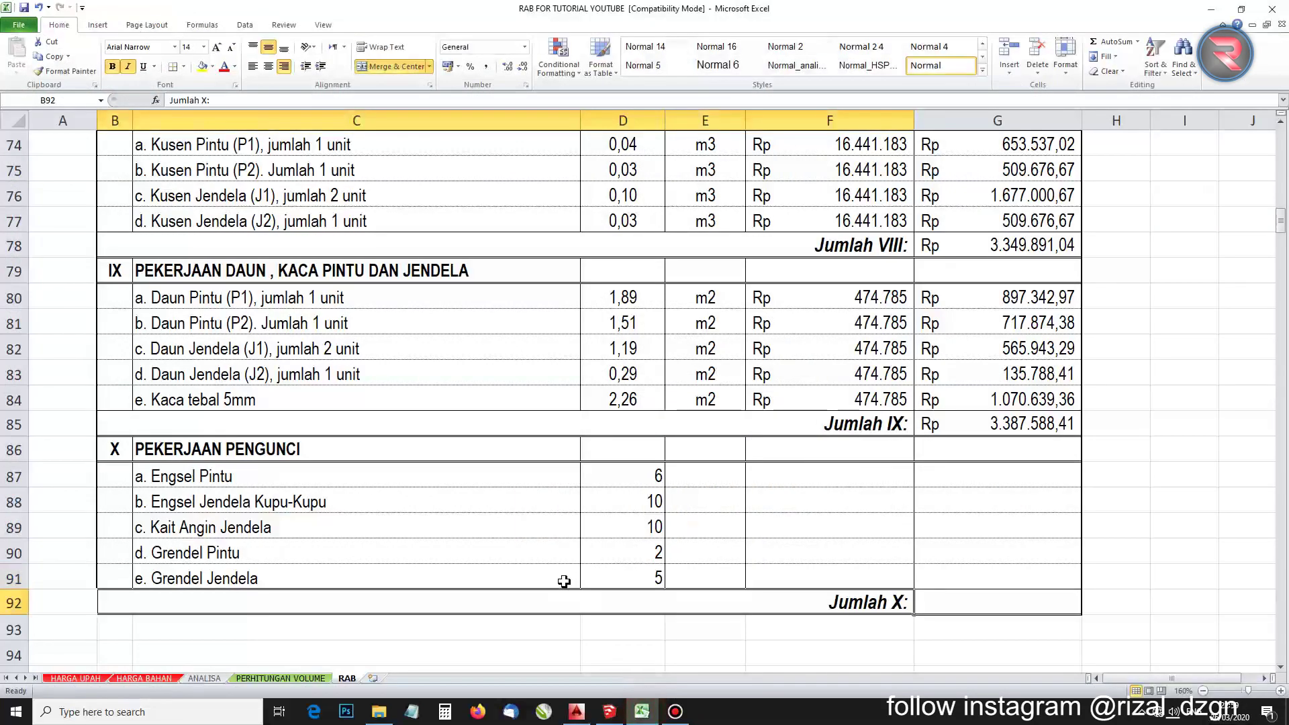
Examine the ANALISA sheet for the engsel pintu analysis A.4.6.2.5 under HARGA SATUAN PEKERJAAN PENGUNCI, including its unit and Harga Satuan Pekerjaan row
click(204, 678)
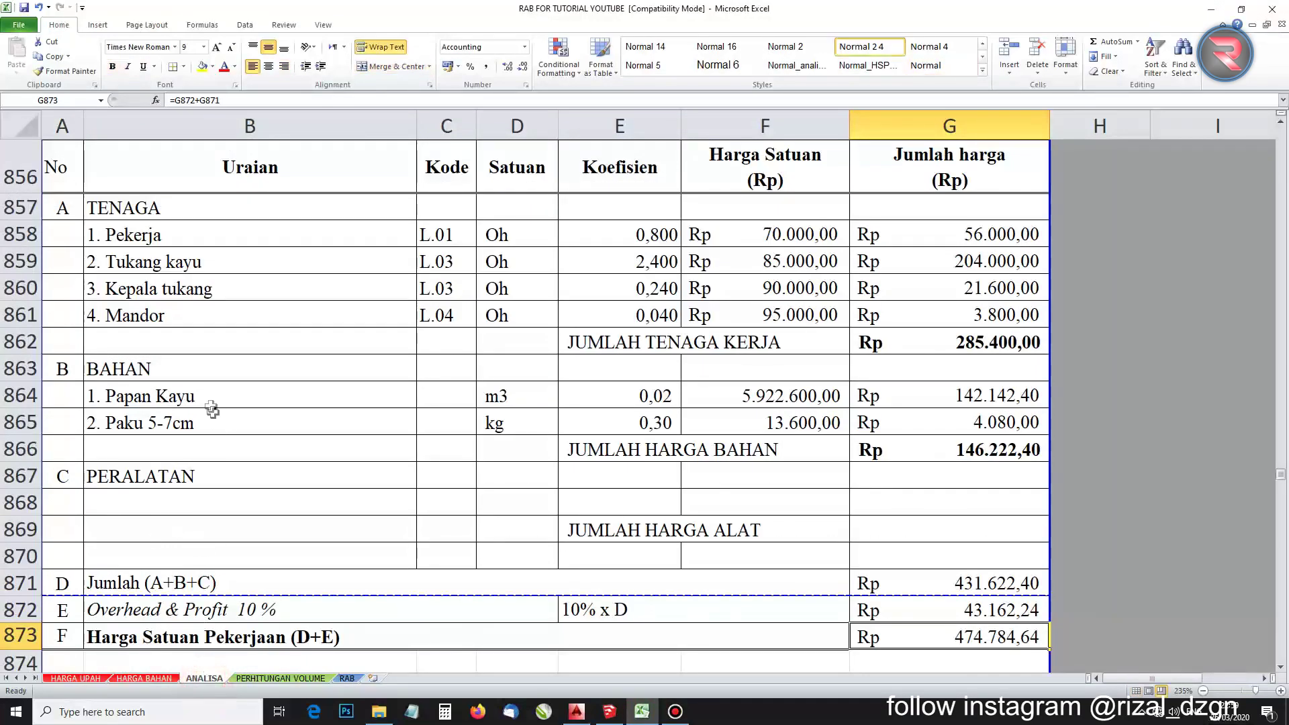
scroll(212, 411, down, 5)
scroll(206, 353, down, 20)
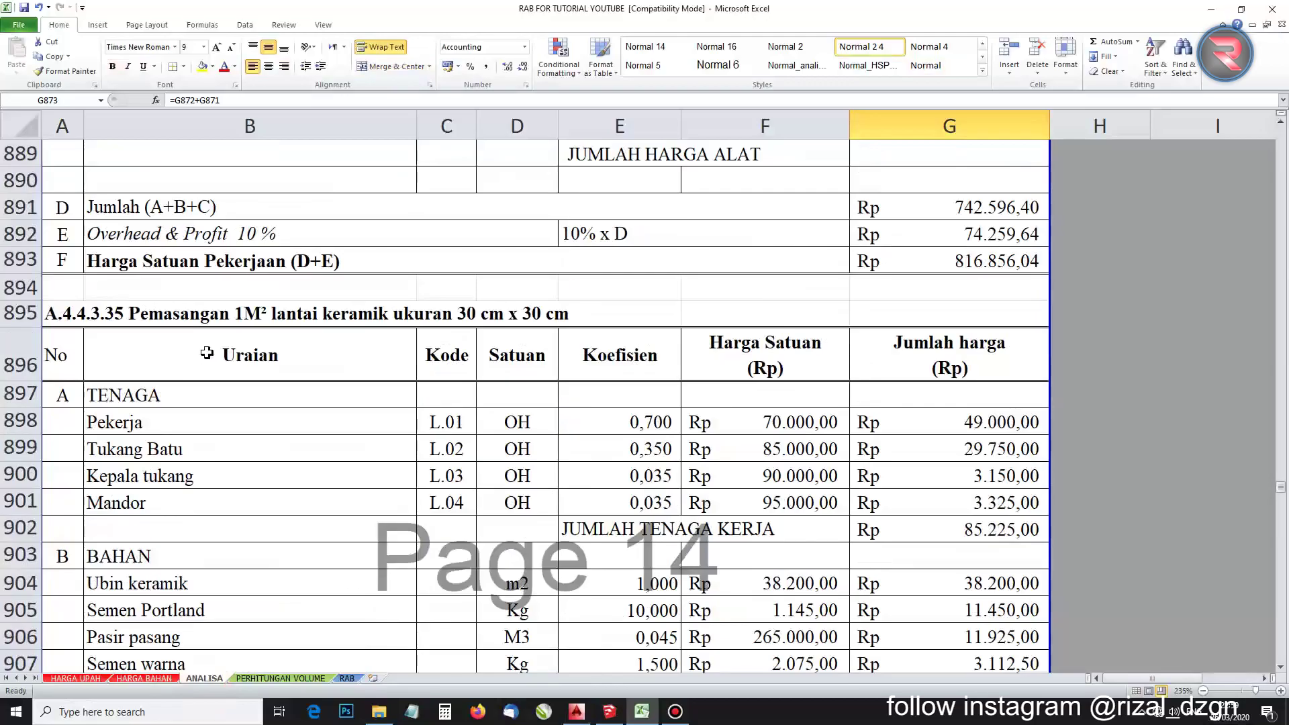
scroll(207, 353, down, 7)
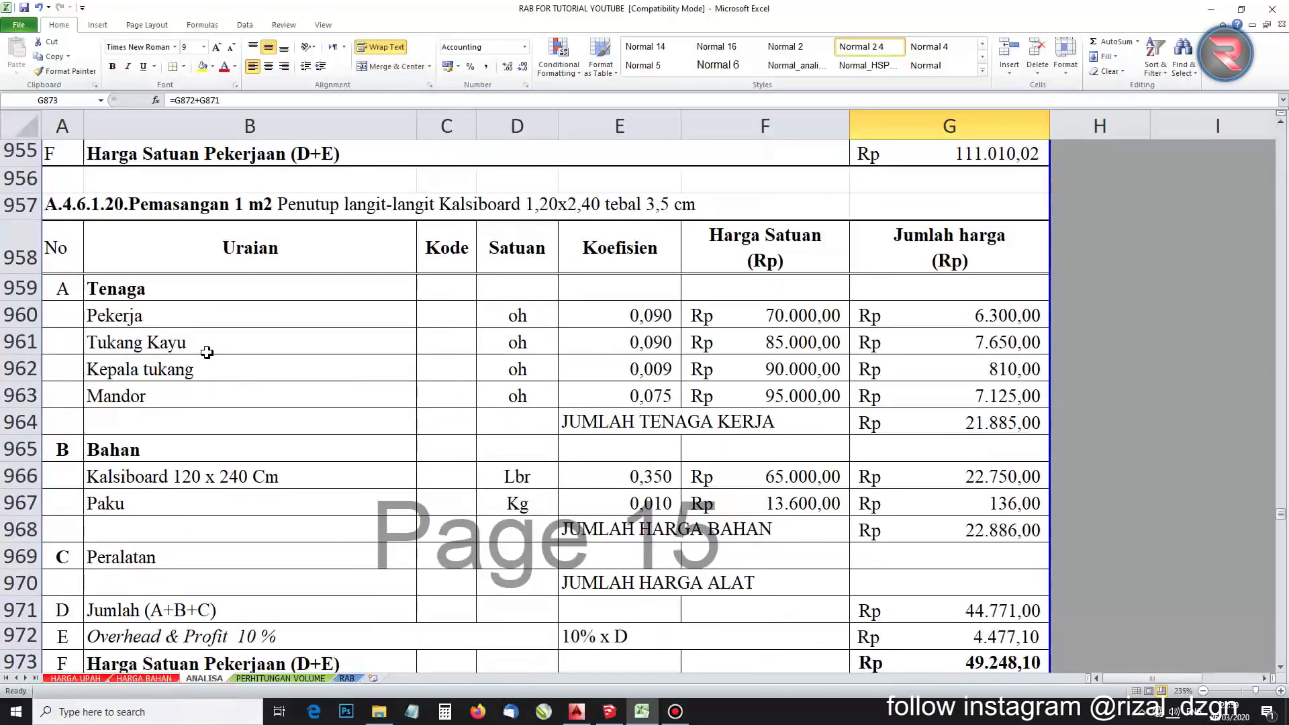
scroll(207, 352, down, 15)
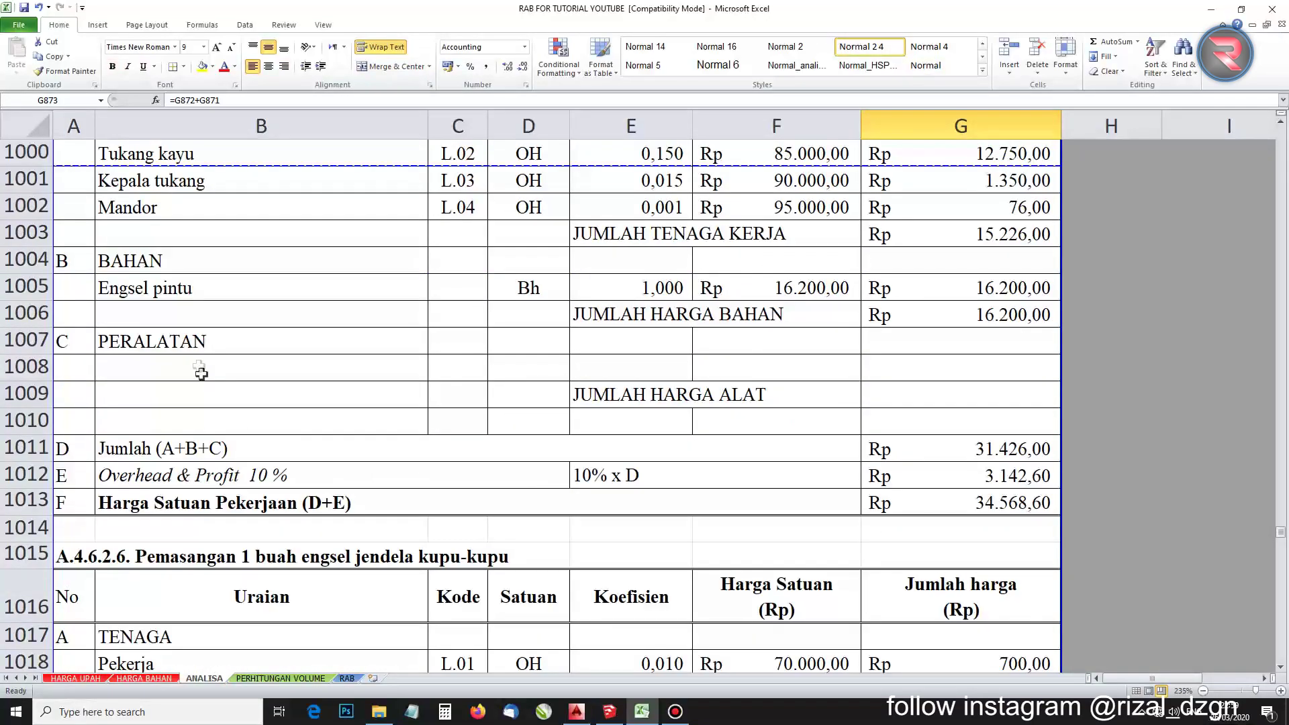
scroll(202, 373, down, 13)
scroll(202, 383, up, 16)
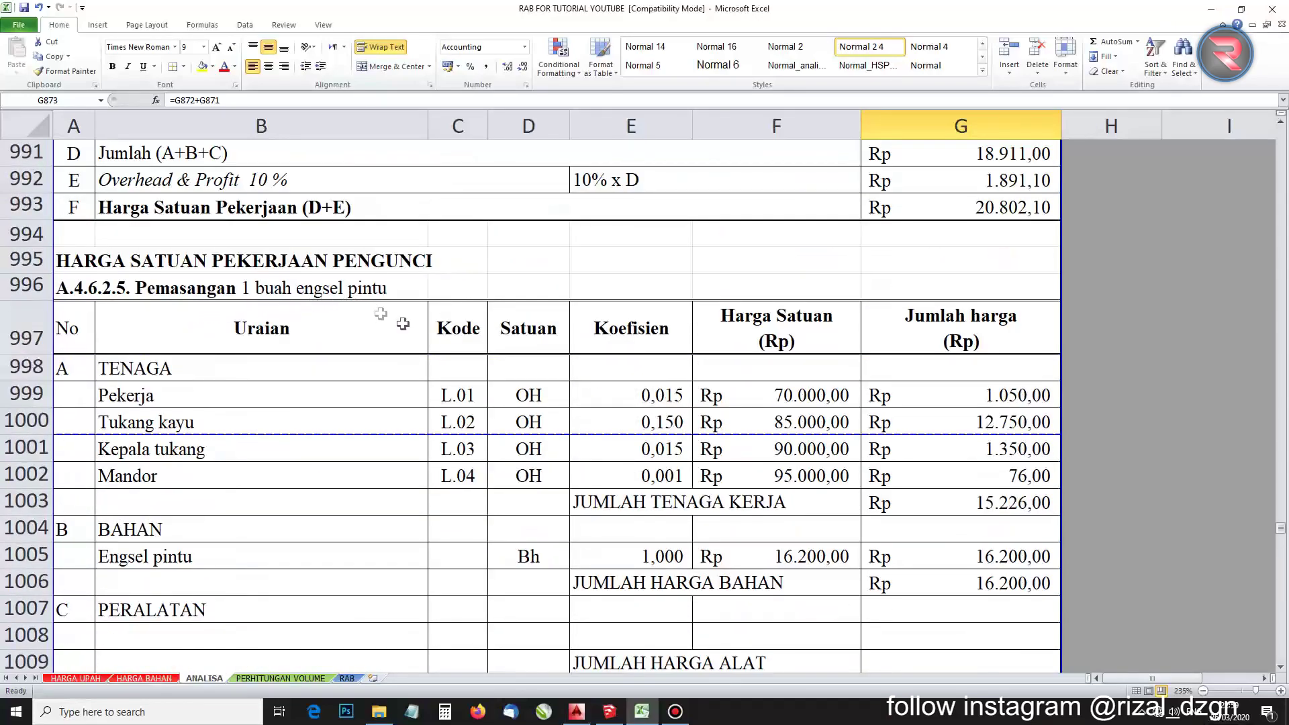
scroll(826, 591, down, 2)
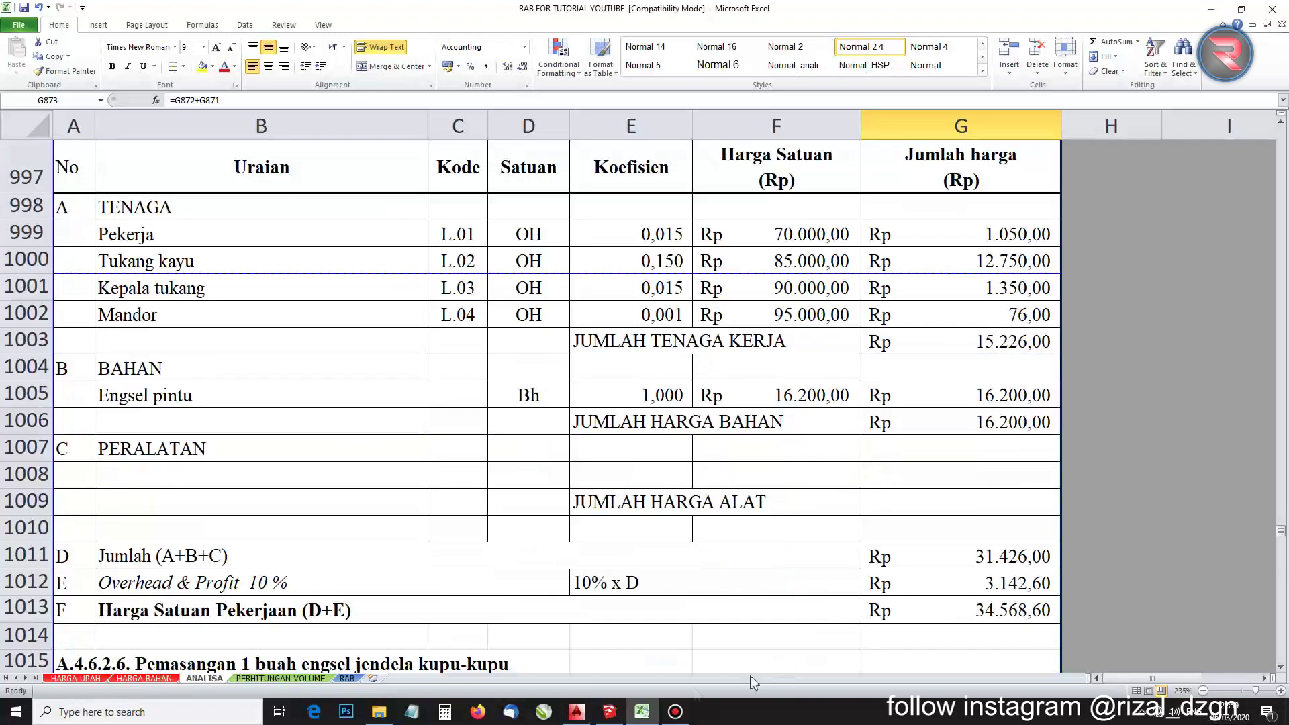
On the RAB sheet, enter the unit bh for Engsel Pintu in E87 and link its unit price in F87 to ANALISA!$G$1013
click(347, 678)
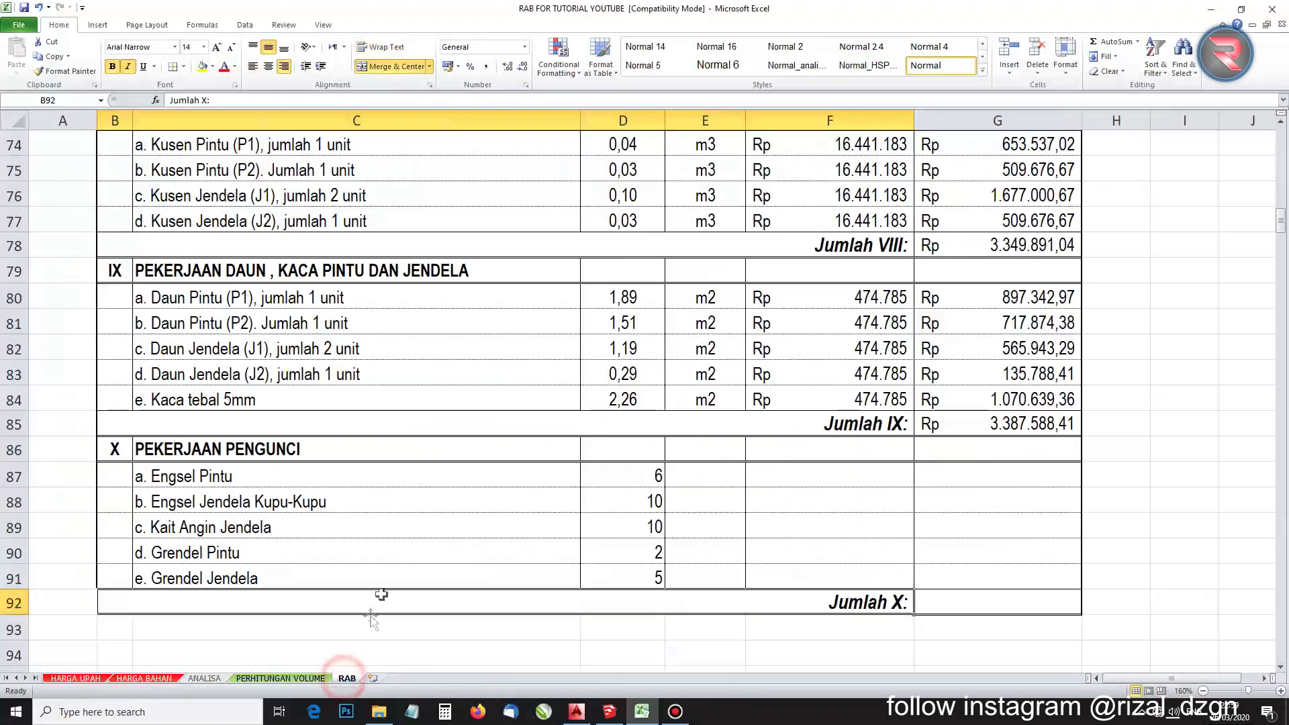
click(732, 477)
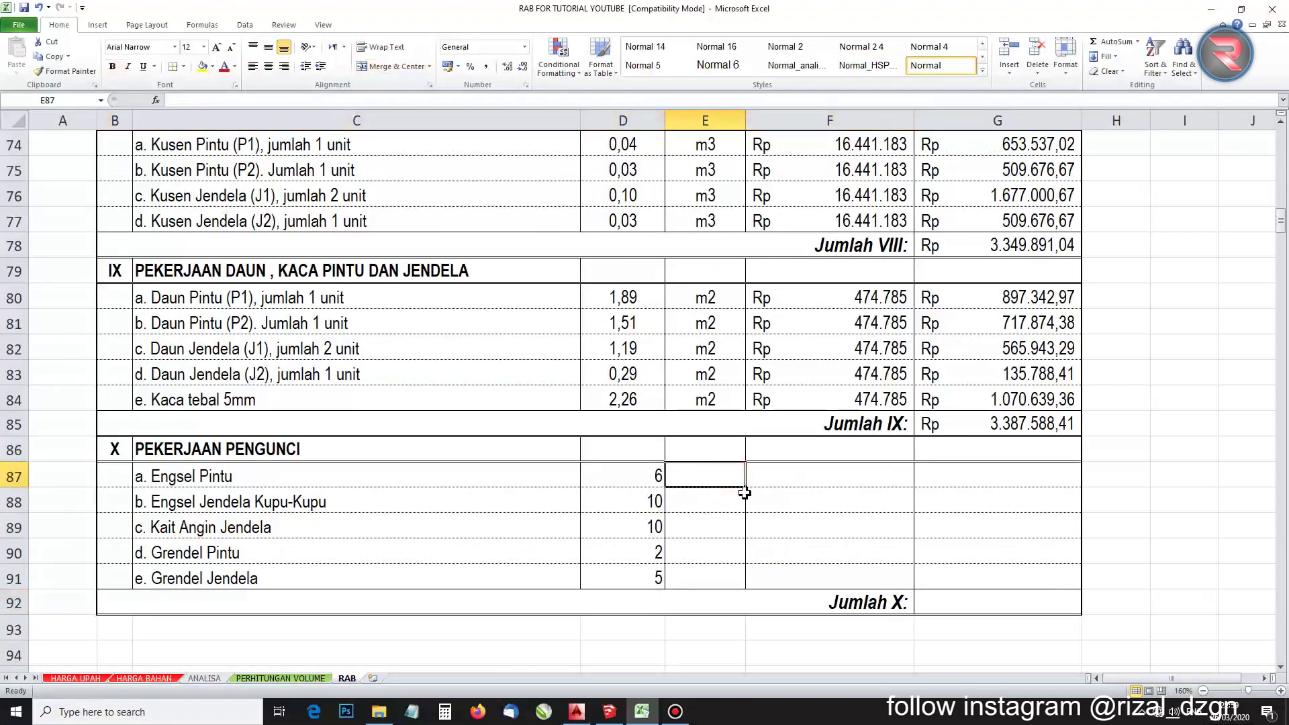
text(bh)
click(784, 474)
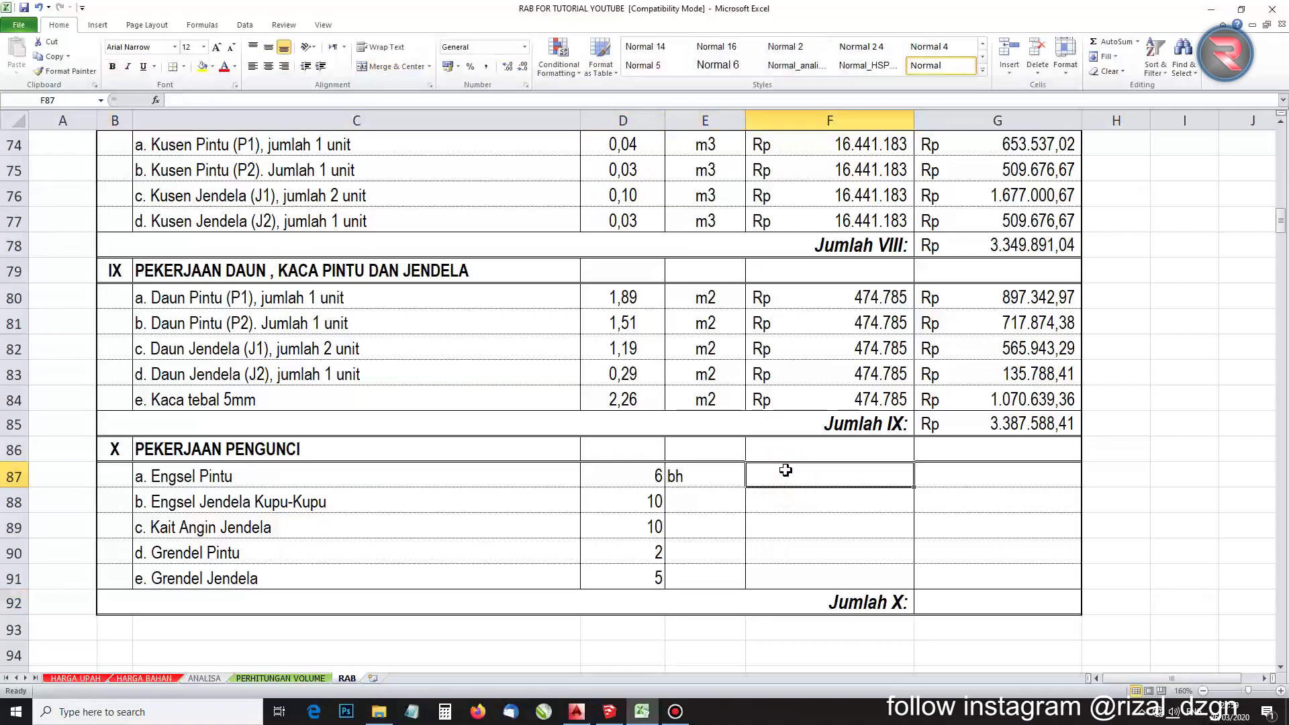
text(=)
click(204, 679)
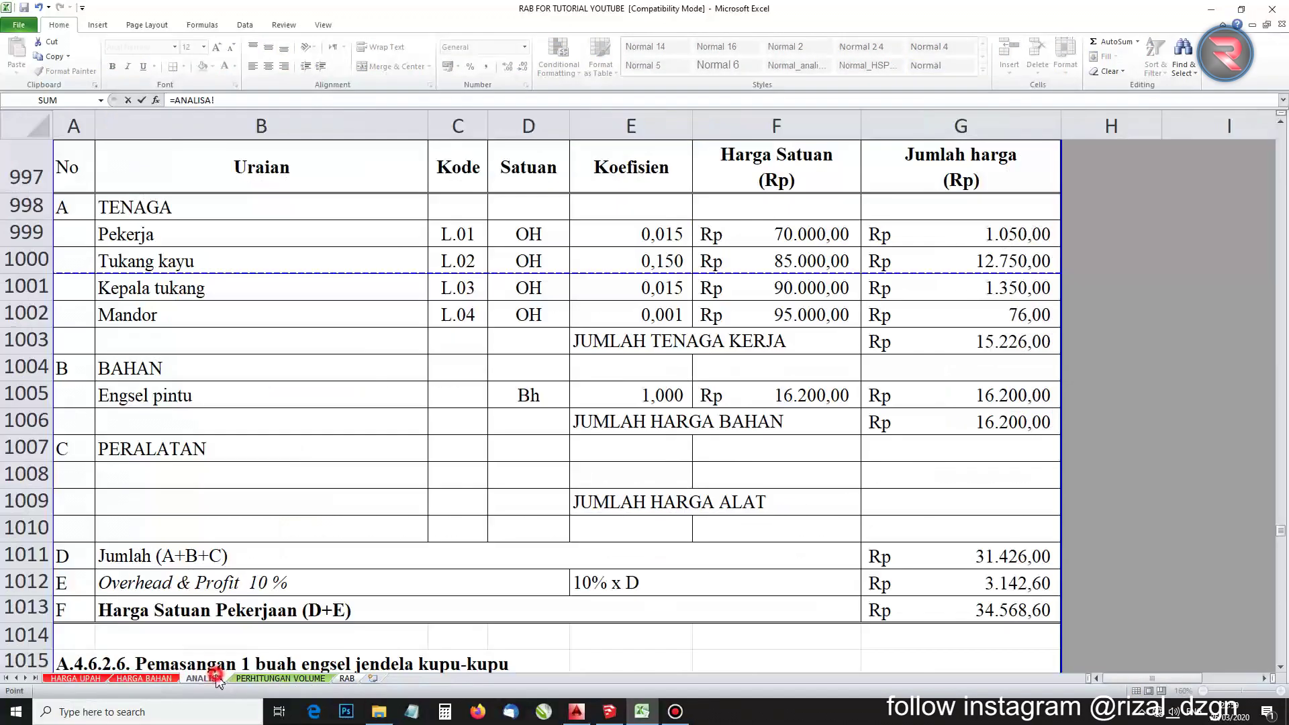
click(938, 612)
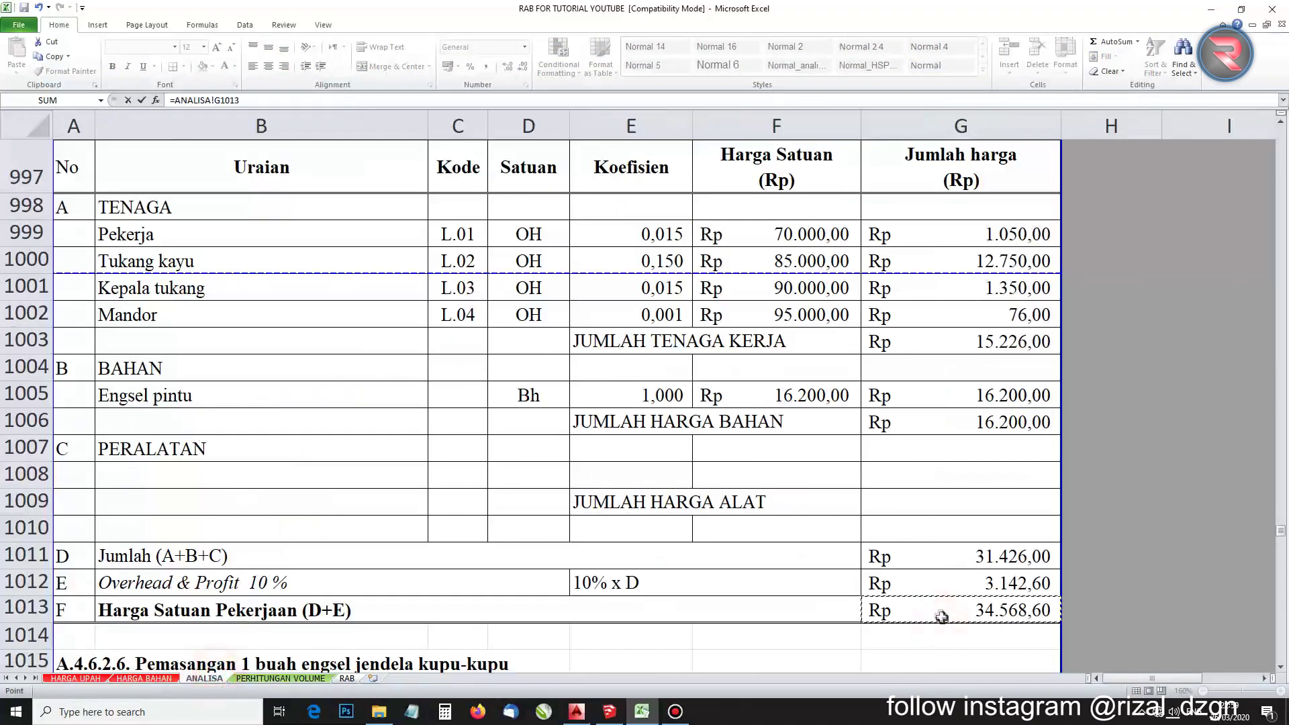
key(Return)
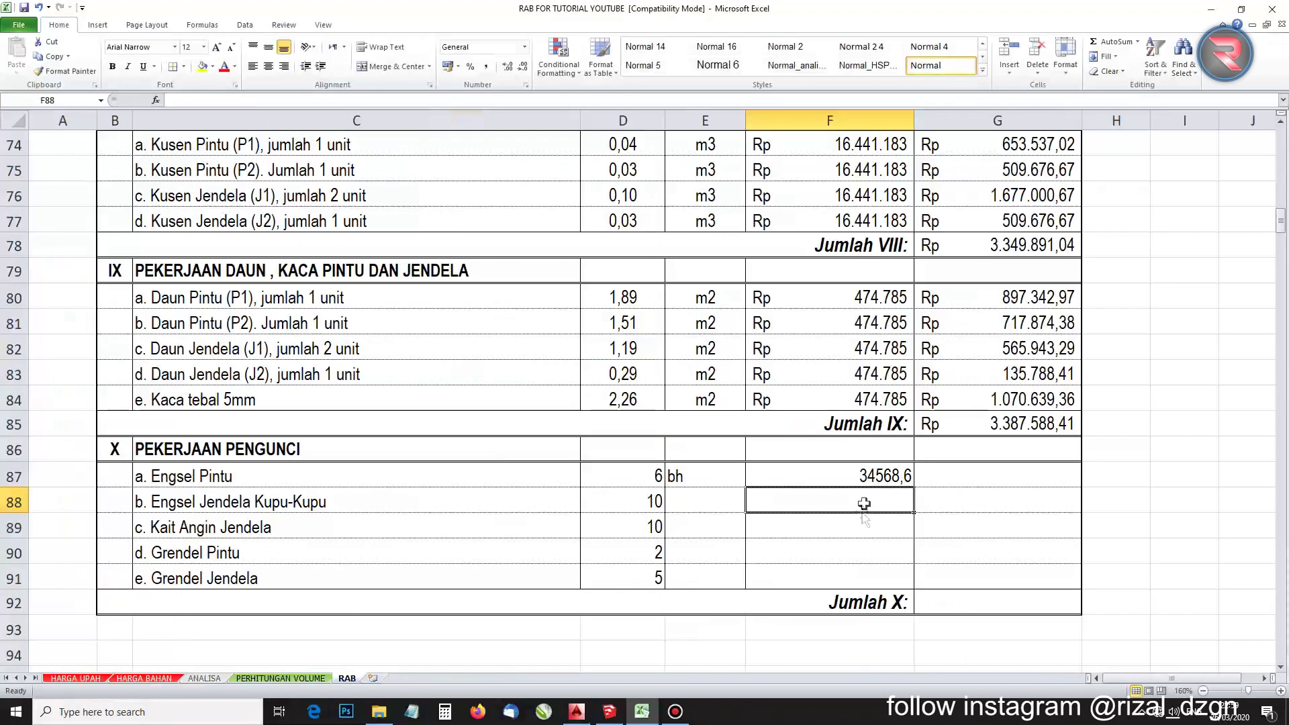
click(843, 474)
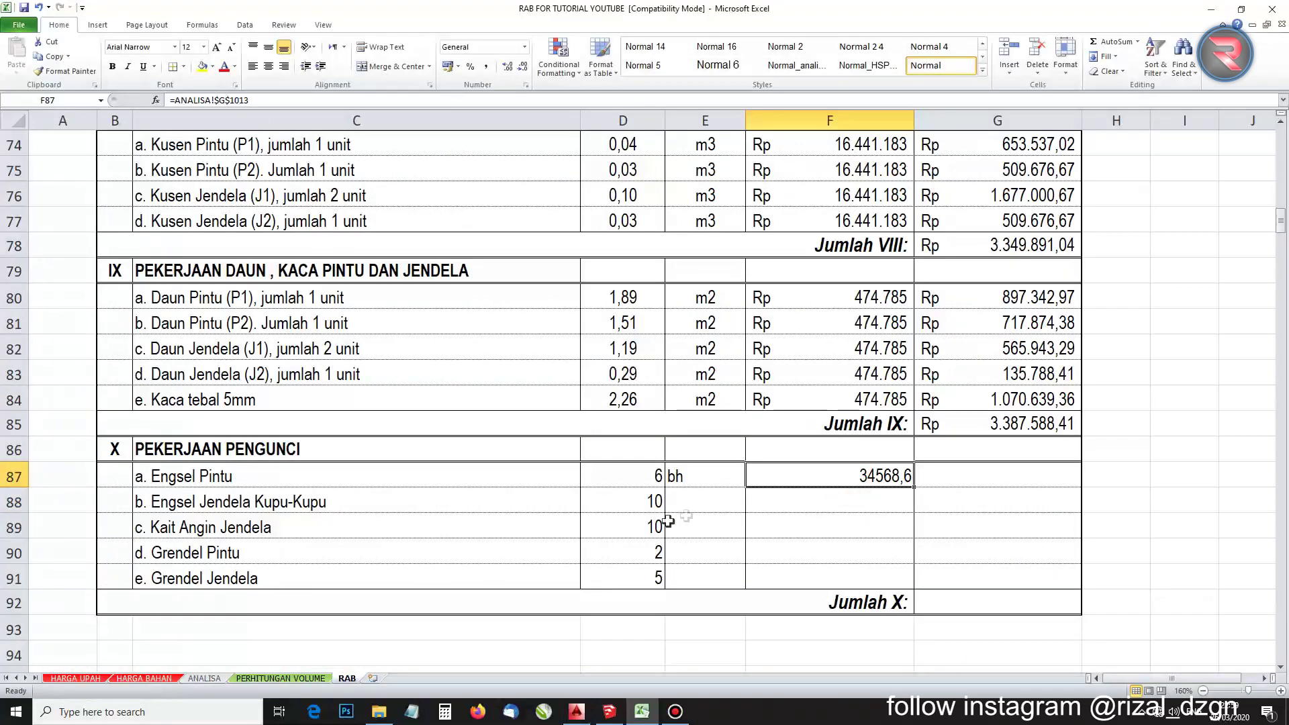
Check the engsel jendela kupu-kupu analysis A.4.6.2.6 on the ANALISA sheet and enter the unit bh in E88 of the RAB sheet
click(773, 505)
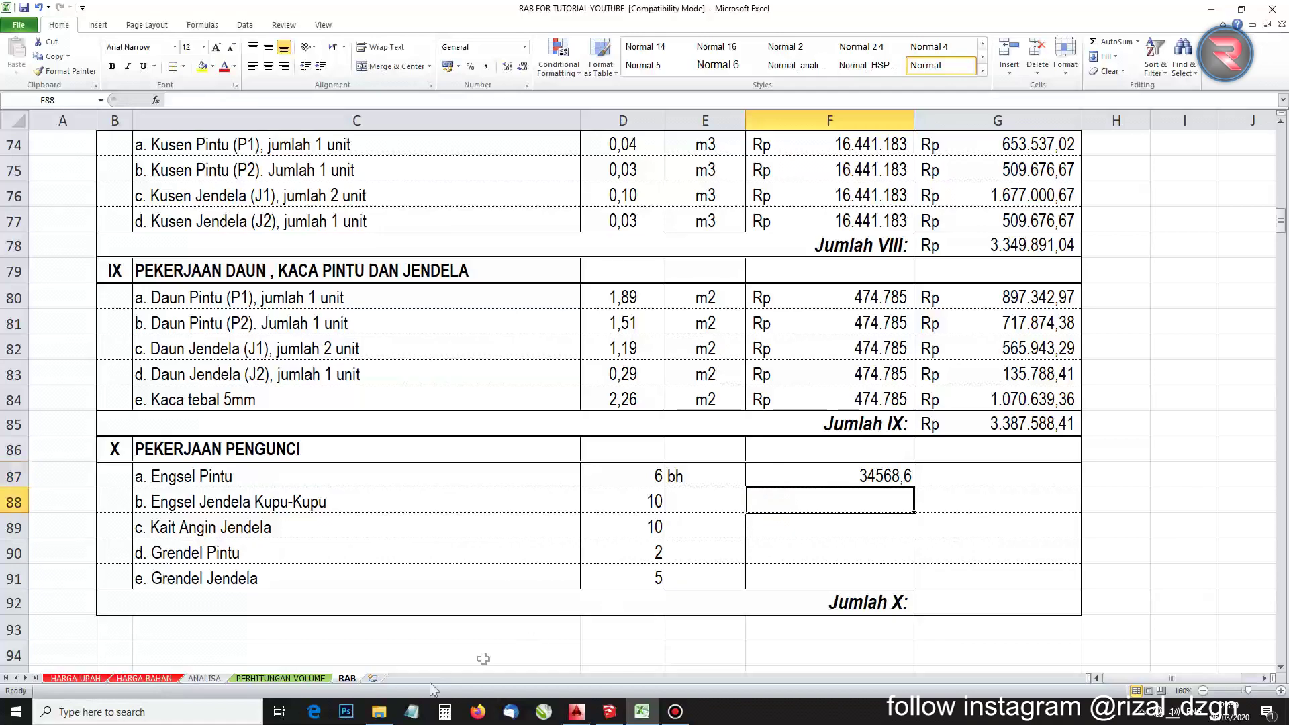
click(205, 678)
scroll(323, 474, down, 2)
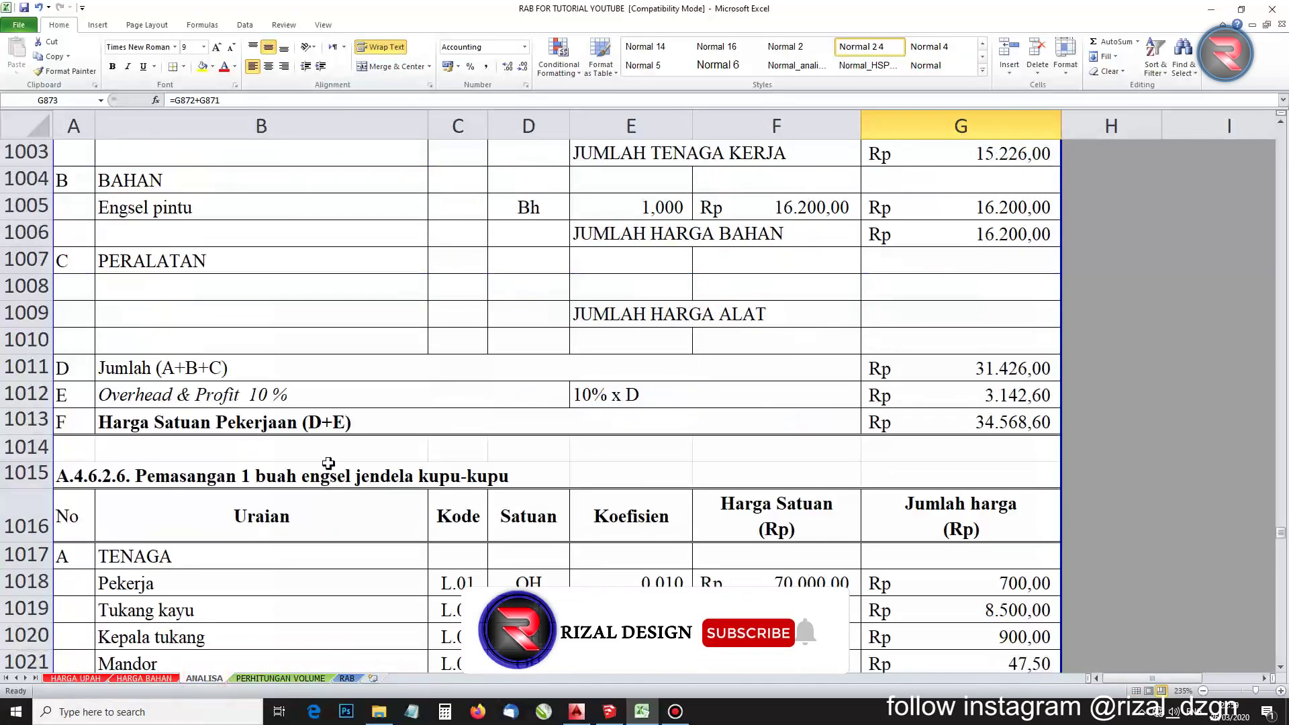
scroll(339, 474, down, 2)
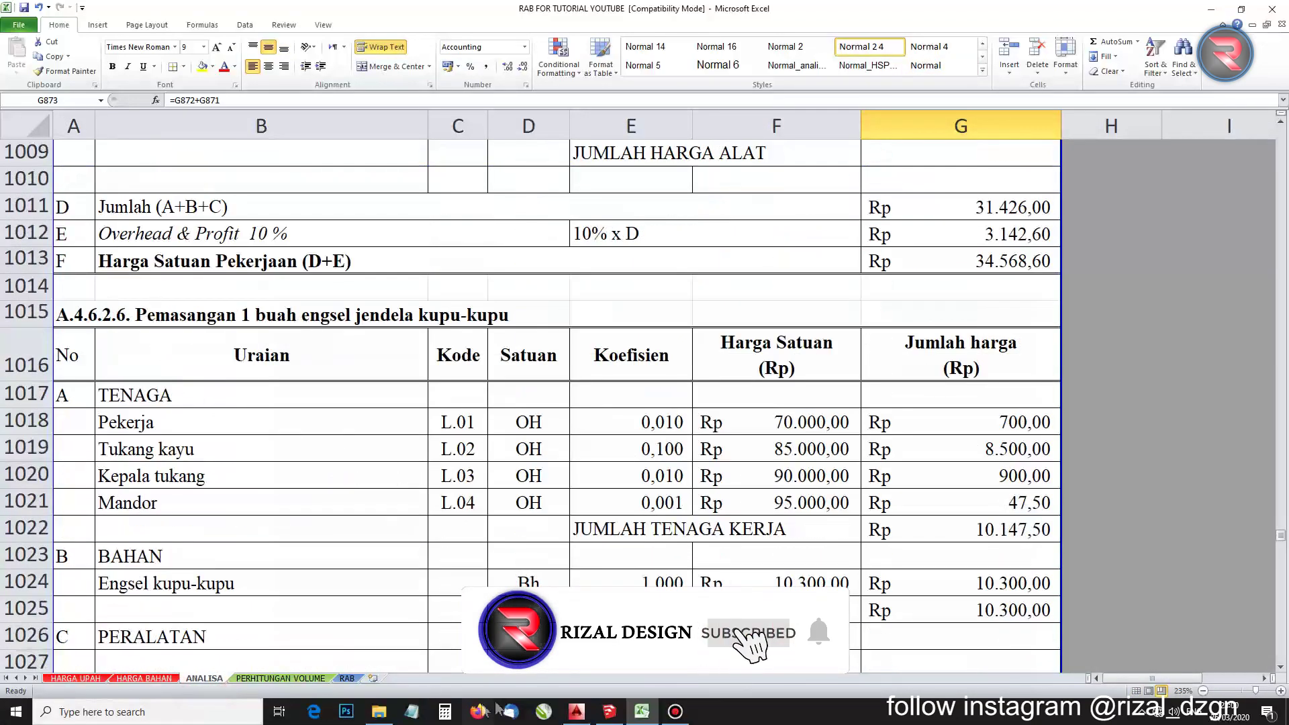
click(348, 678)
click(718, 497)
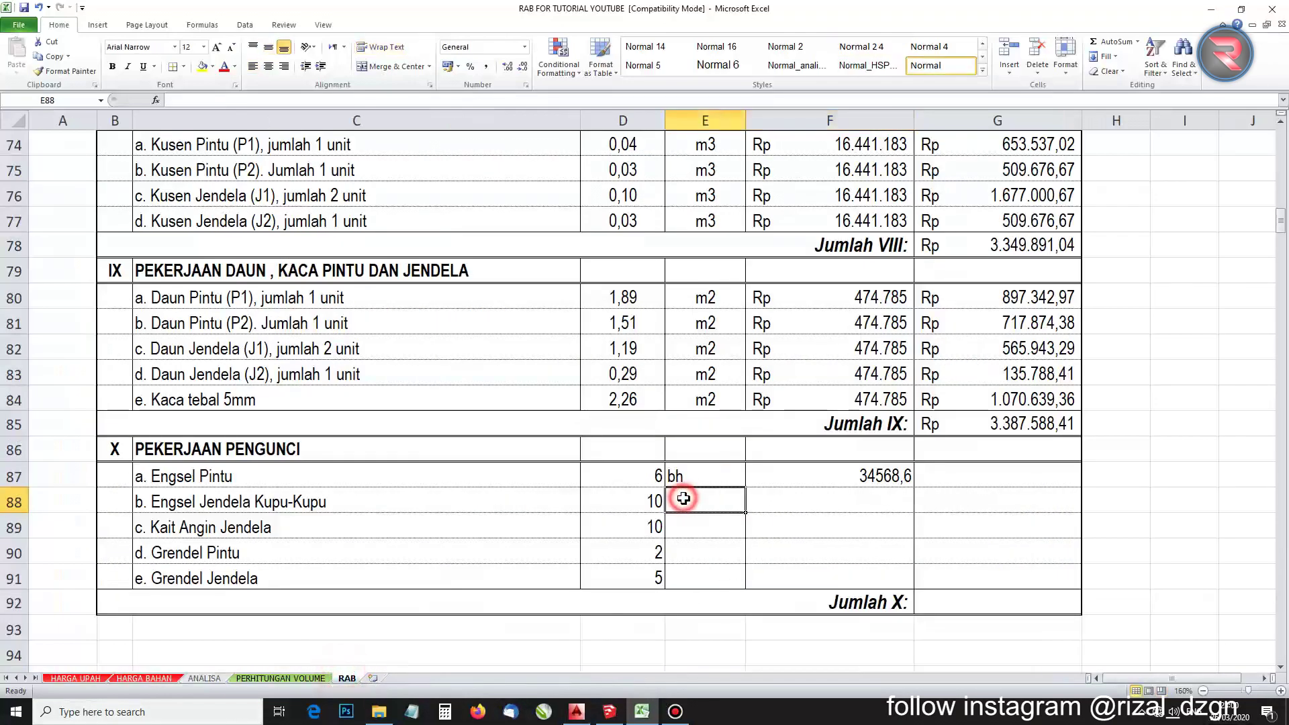
text(bh)
Link the Engsel Jendela Kupu-Kupu unit price in F88 to its Harga Satuan Pekerjaan in ANALISA G1032 as an absolute reference
double_click(786, 493)
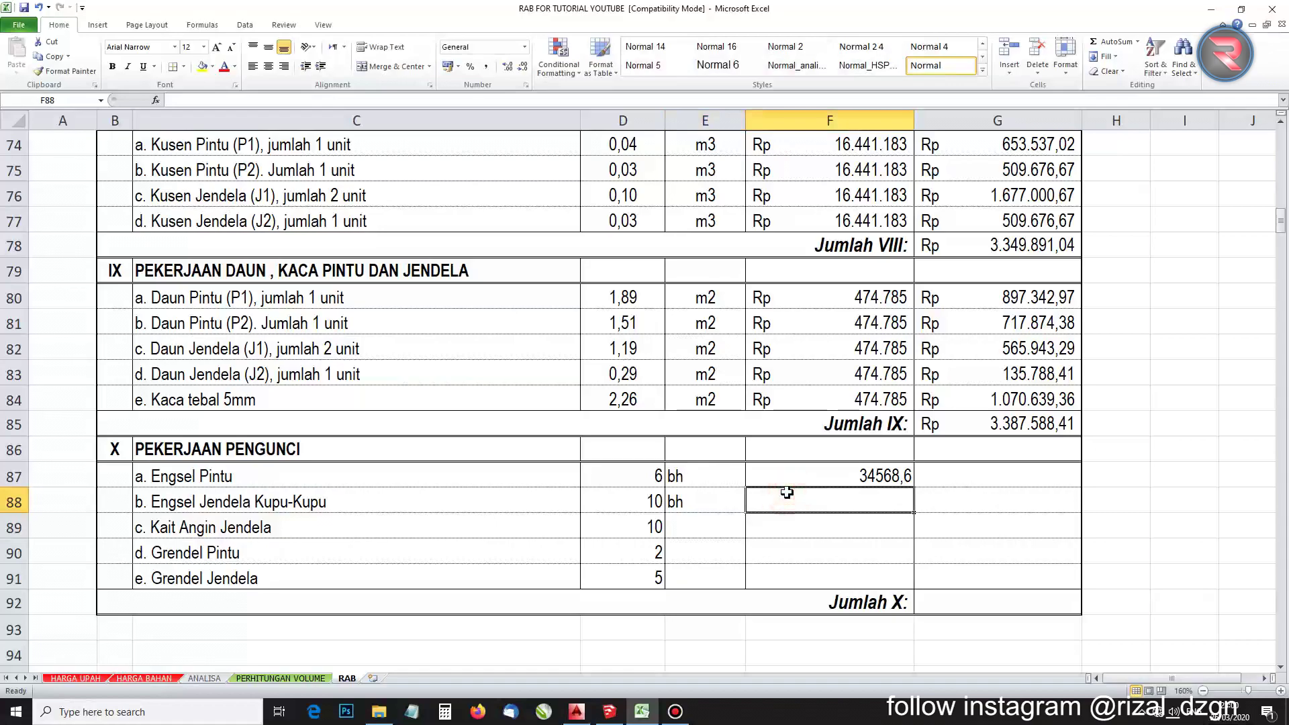
text(=)
click(194, 680)
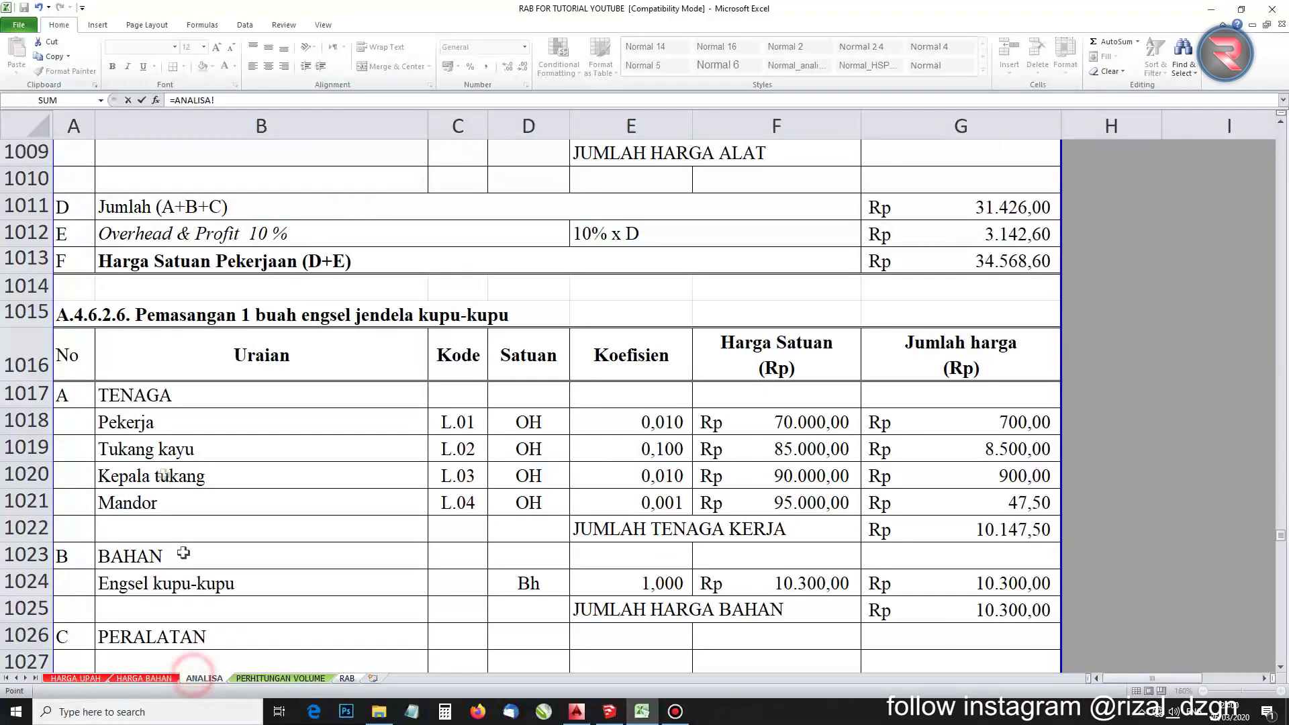
scroll(918, 610, down, 3)
click(941, 535)
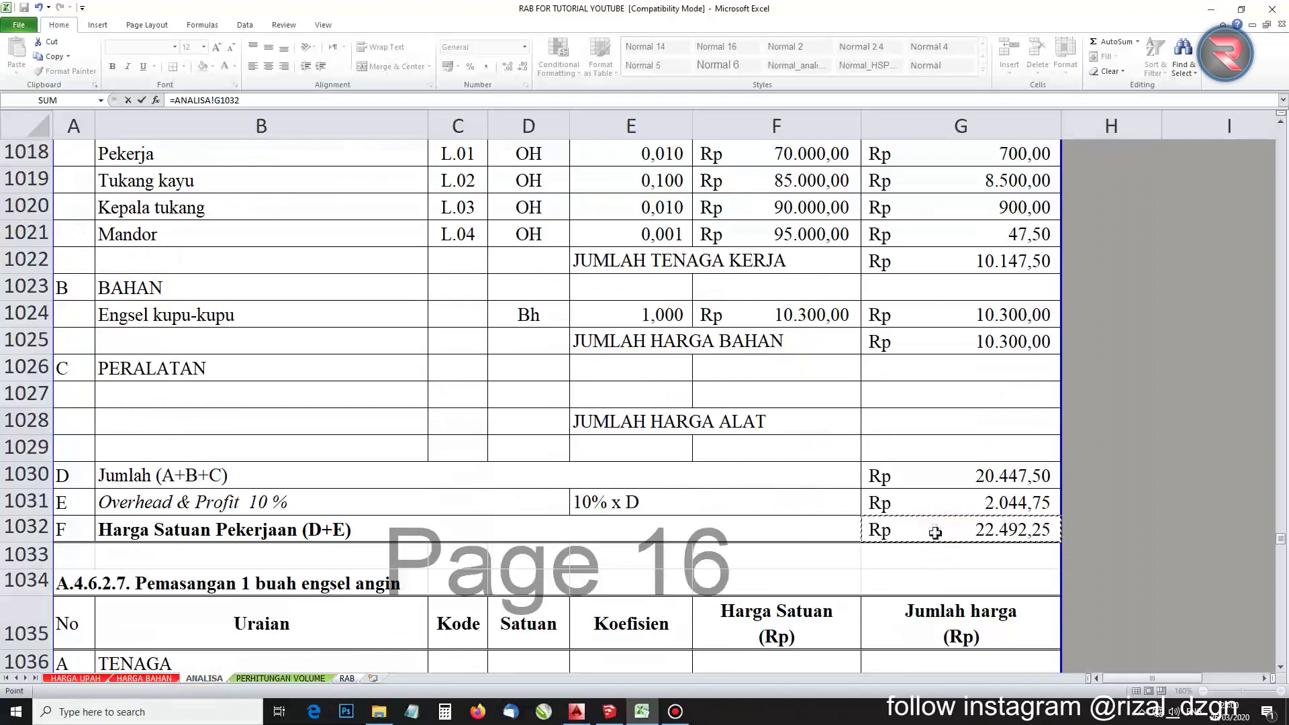
key(F4)
key(Return)
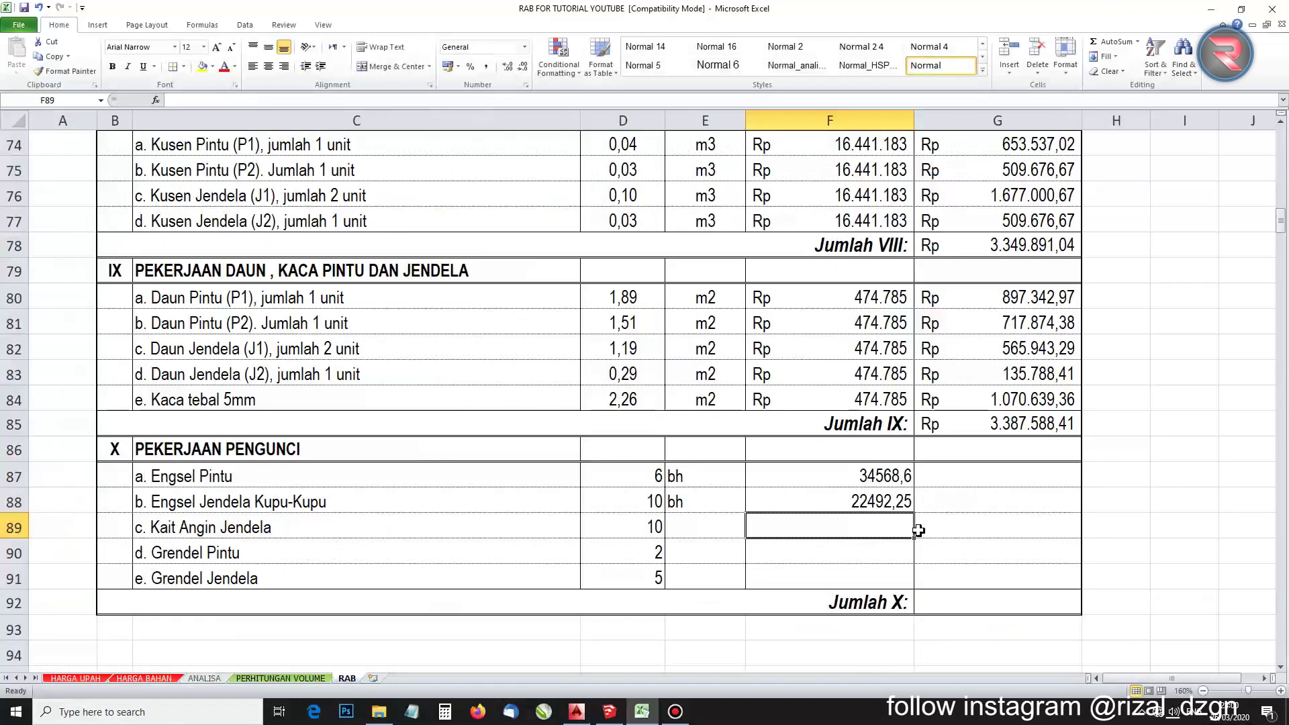
Link the Kait Angin Jendela unit price in F89 to the Kait angin analysis's Harga Satuan Pekerjaan in ANALISA G1070 as an absolute reference
text(=)
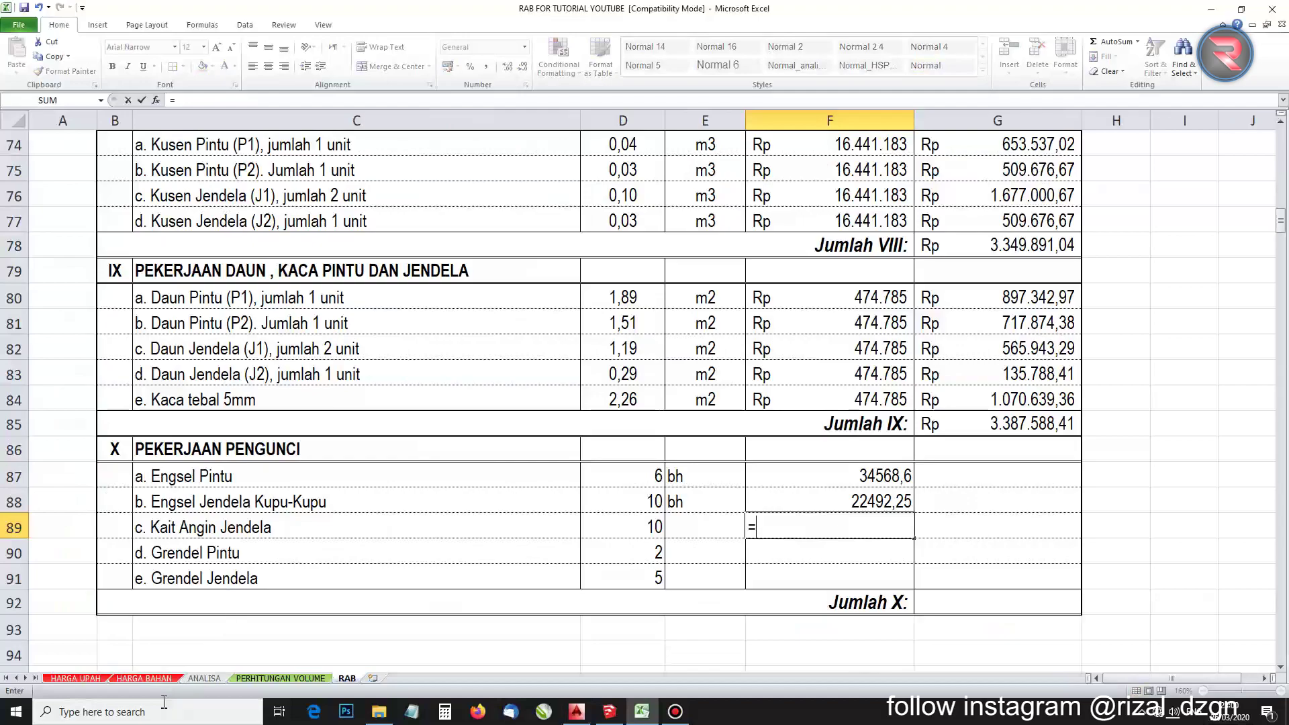
click(204, 678)
scroll(278, 432, down, 6)
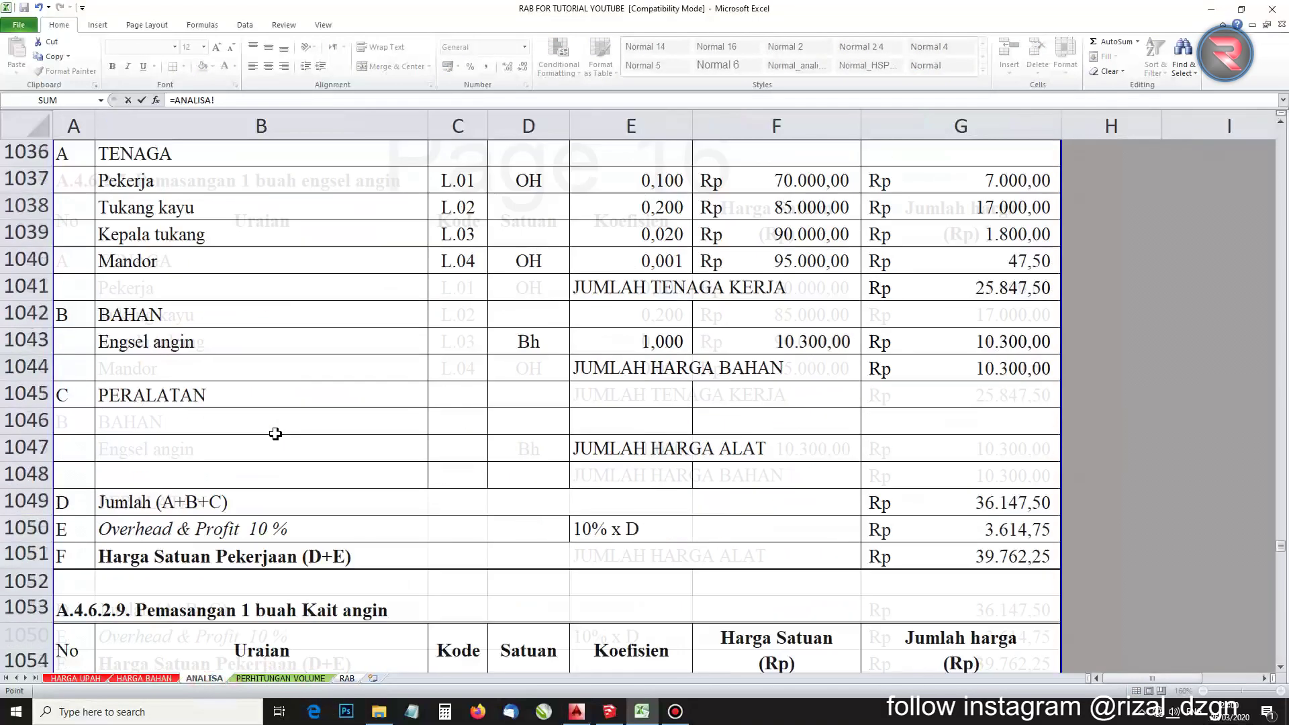
scroll(277, 457, down, 3)
scroll(336, 417, down, 2)
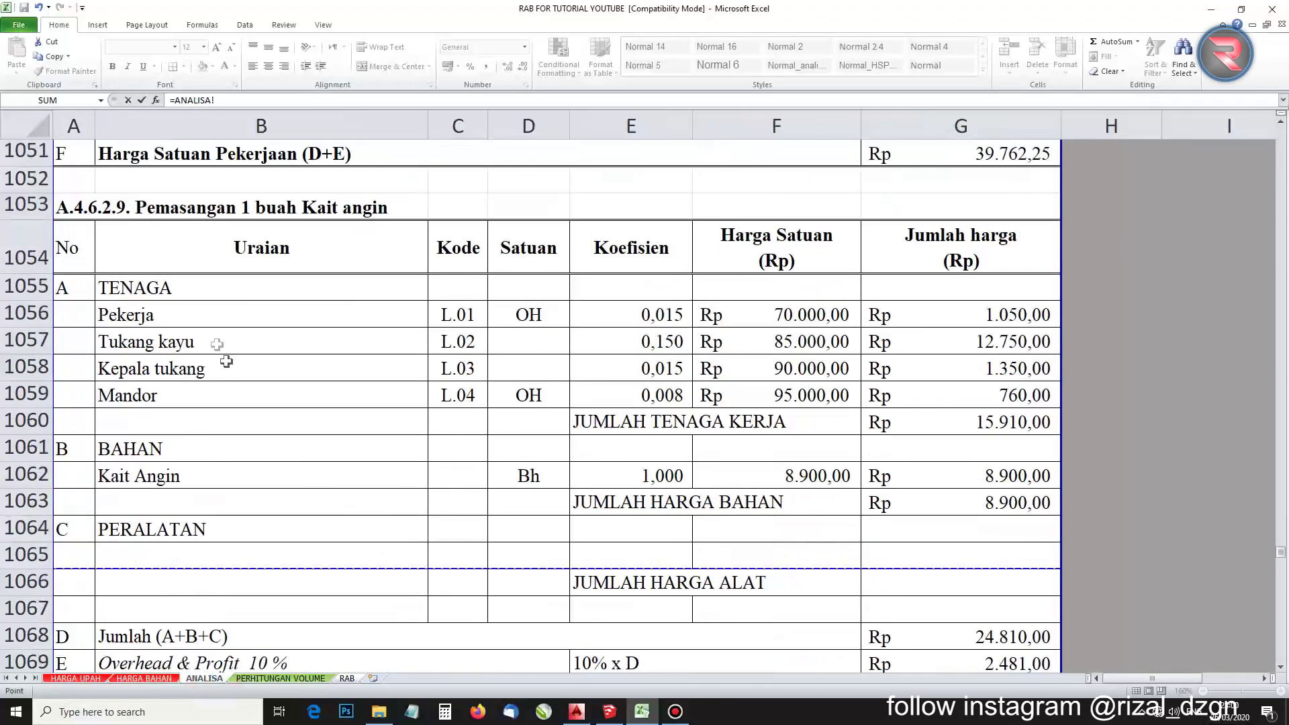
scroll(859, 565, down, 1)
click(920, 618)
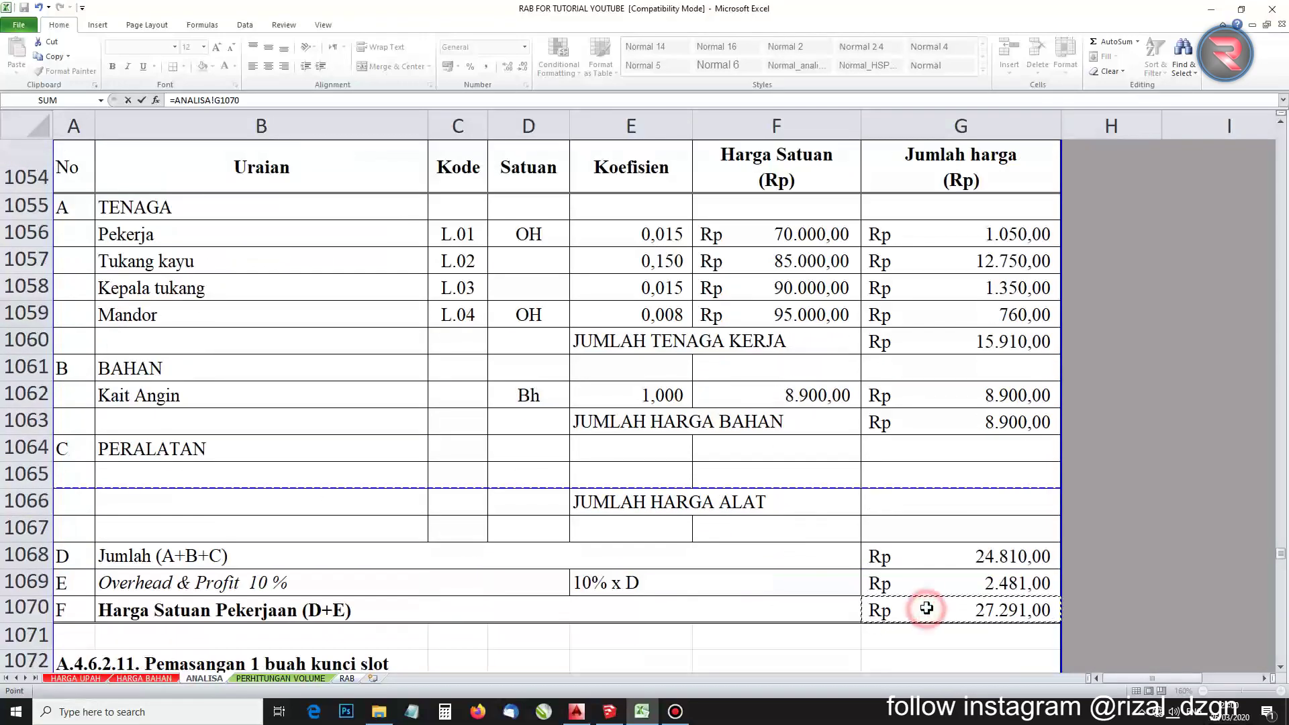
key(F4)
key(Return)
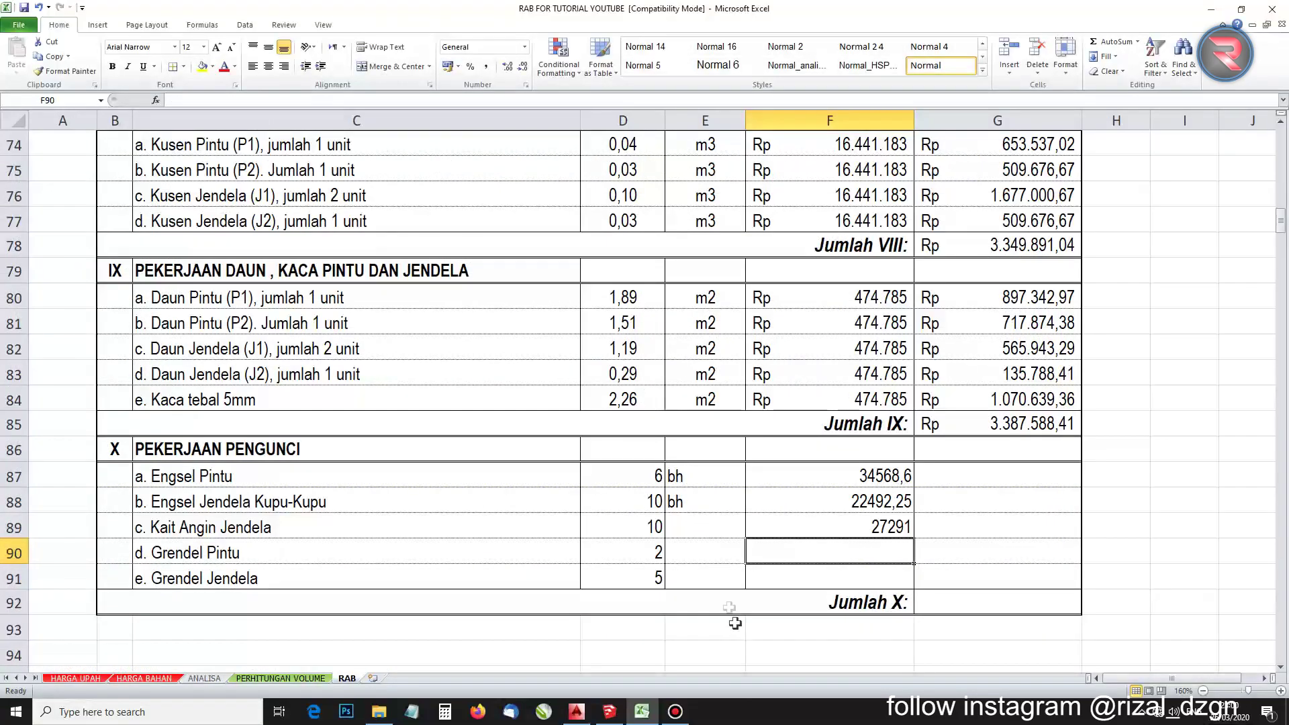
Enter the unit bh for Kait Angin Jendela in E89 of the RAB sheet
click(710, 524)
text(bh)
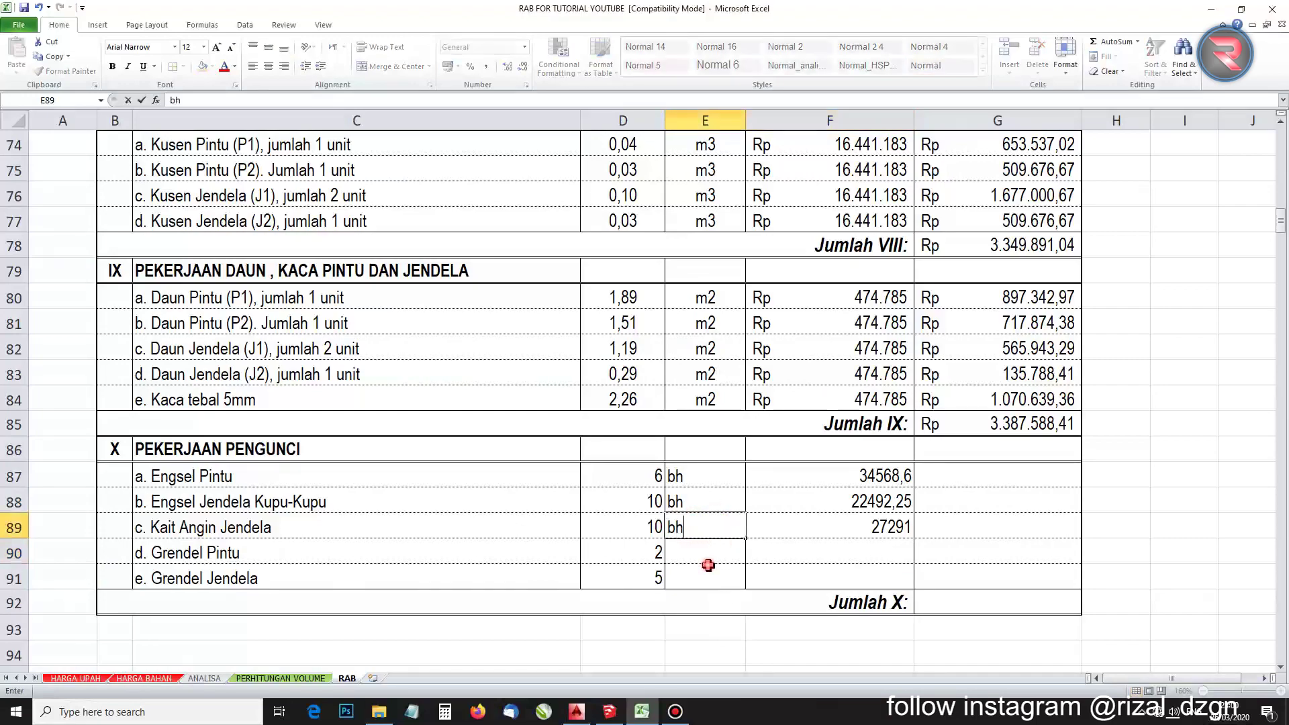
key(Return)
Link the Grendel Pintu unit price in F90 to the grendel pintu analysis's Harga Satuan Pekerjaan in ANALISA G1128 as an absolute reference
click(795, 554)
text(=)
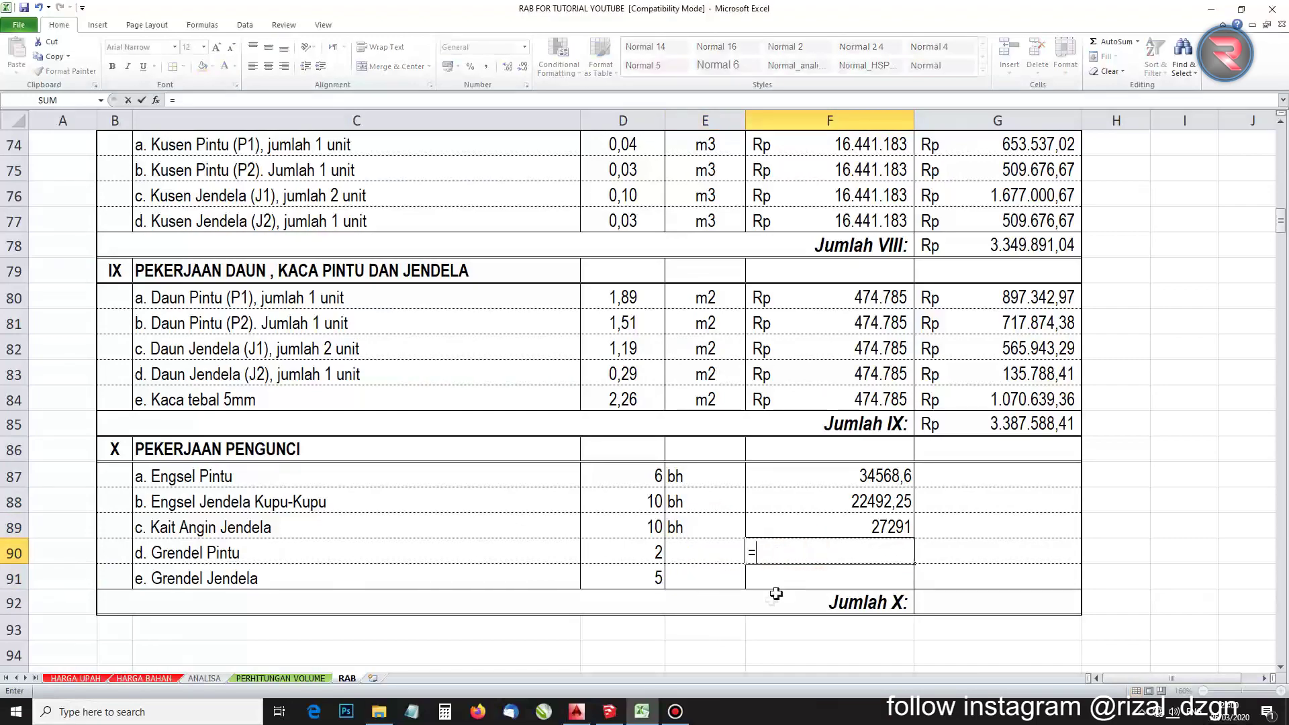
click(204, 679)
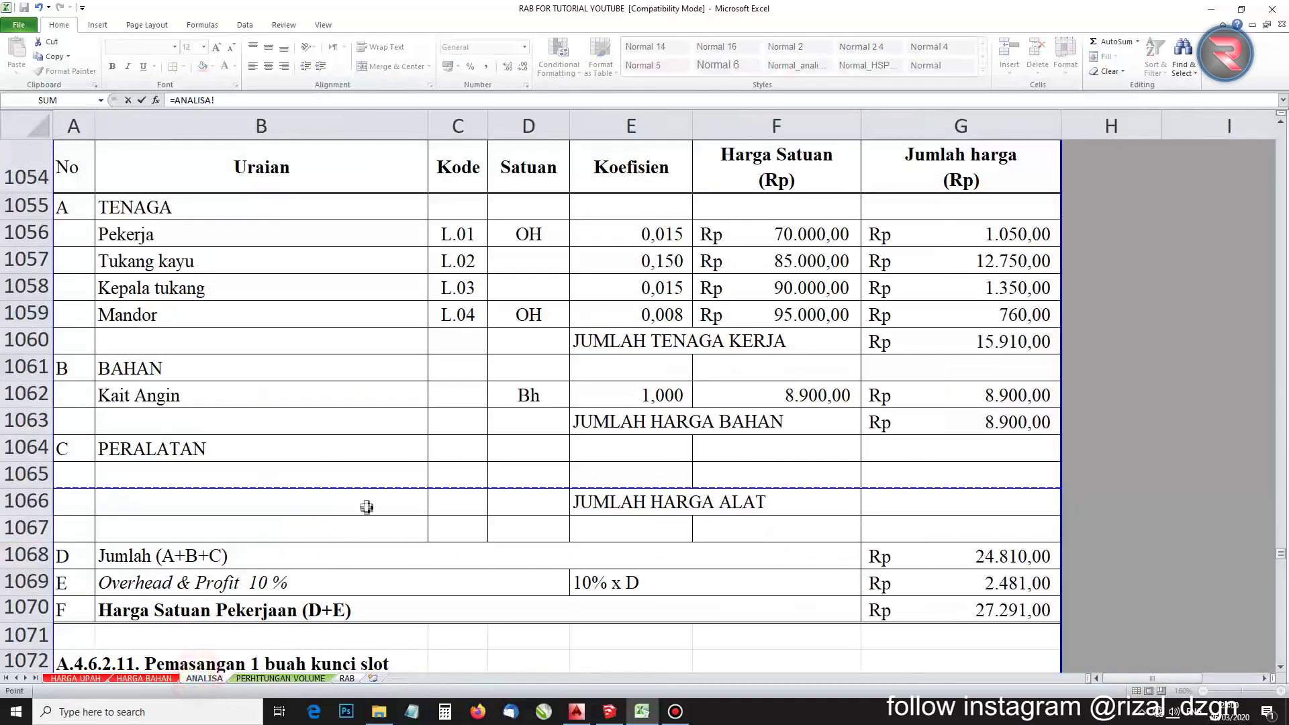
scroll(599, 509, down, 5)
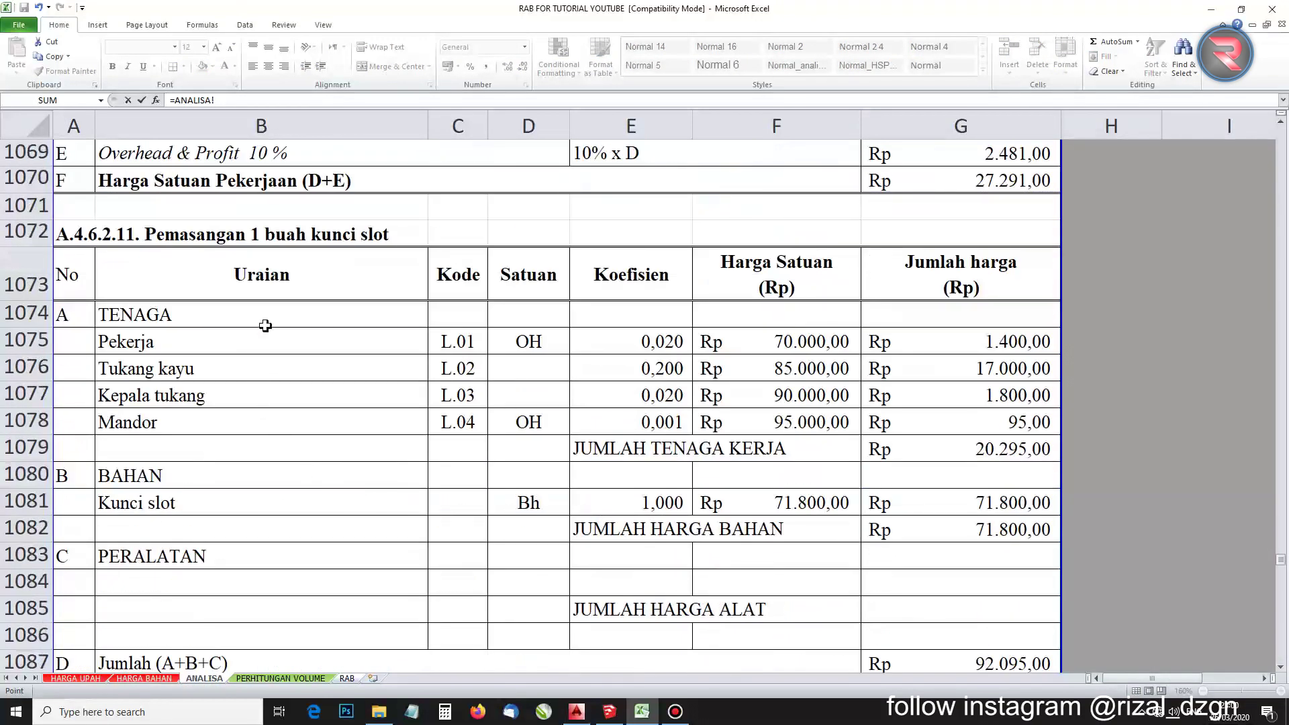
scroll(310, 390, down, 5)
scroll(303, 391, down, 9)
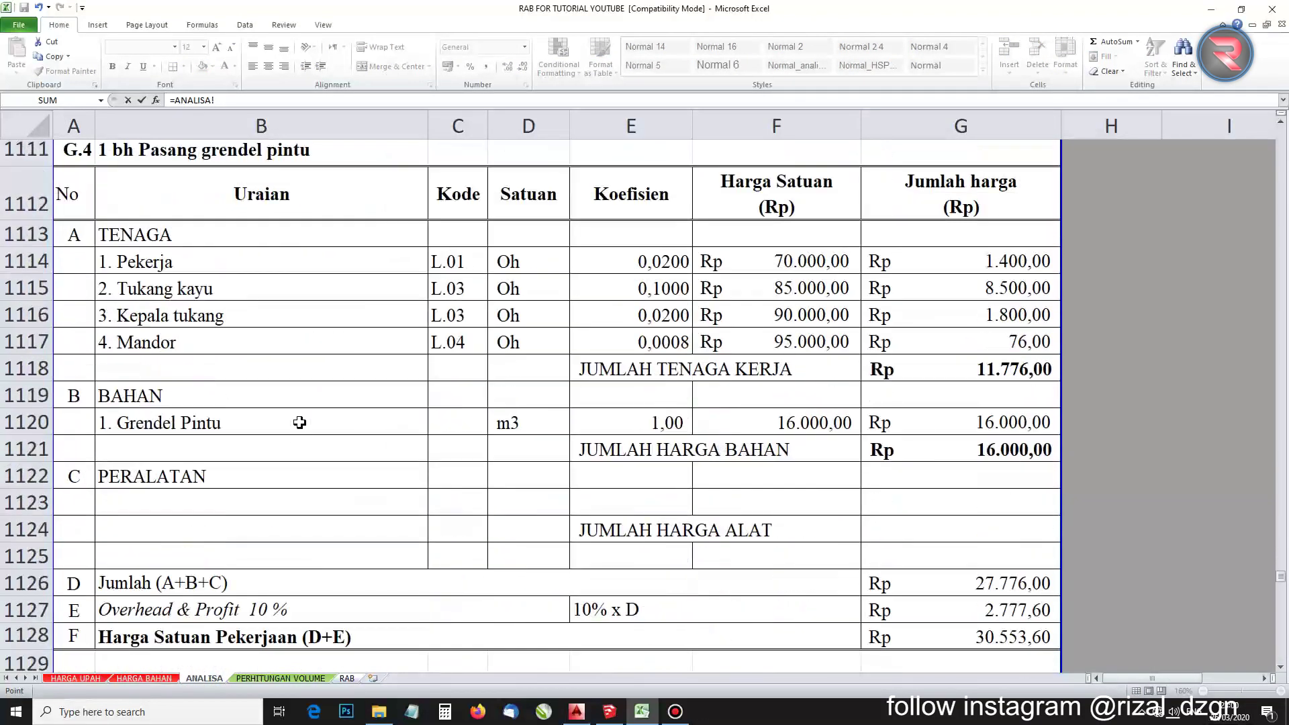
click(921, 645)
key(F4)
key(Return)
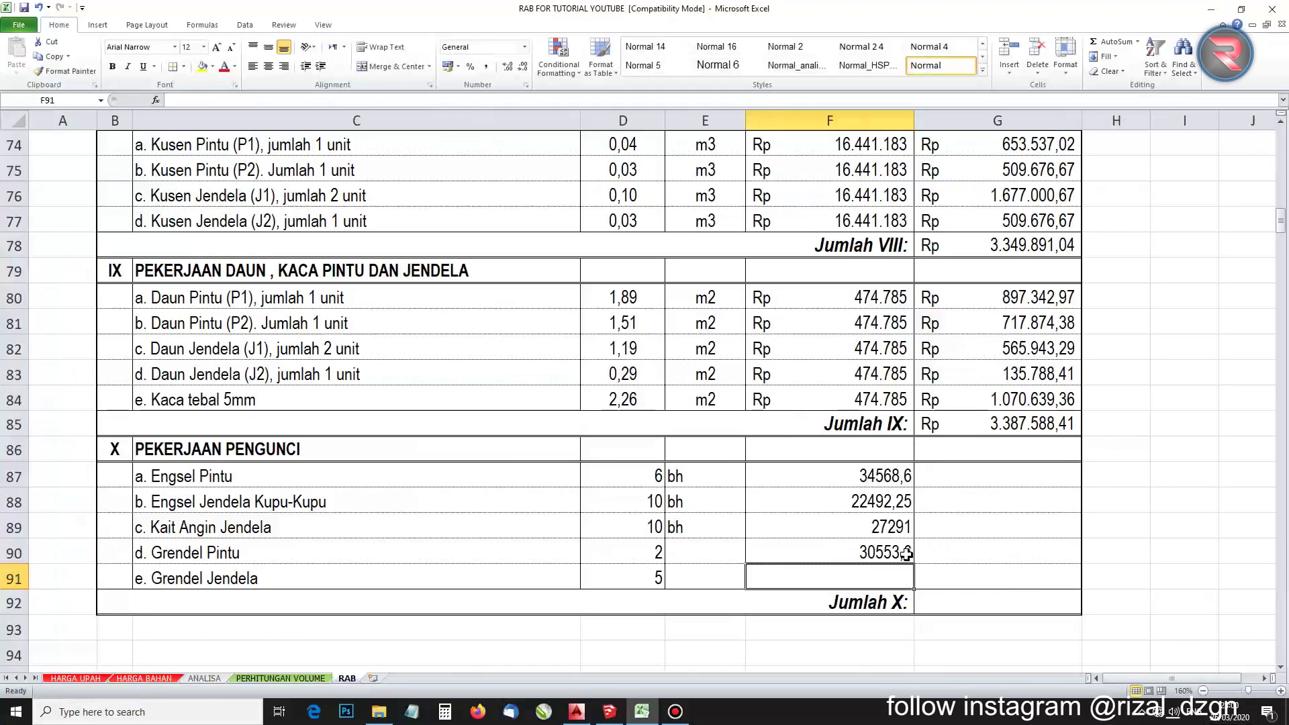
Link the Grendel Jendela unit price in F91 to the grendel jendela analysis's Harga Satuan Pekerjaan in ANALISA G1147
text(=)
click(205, 678)
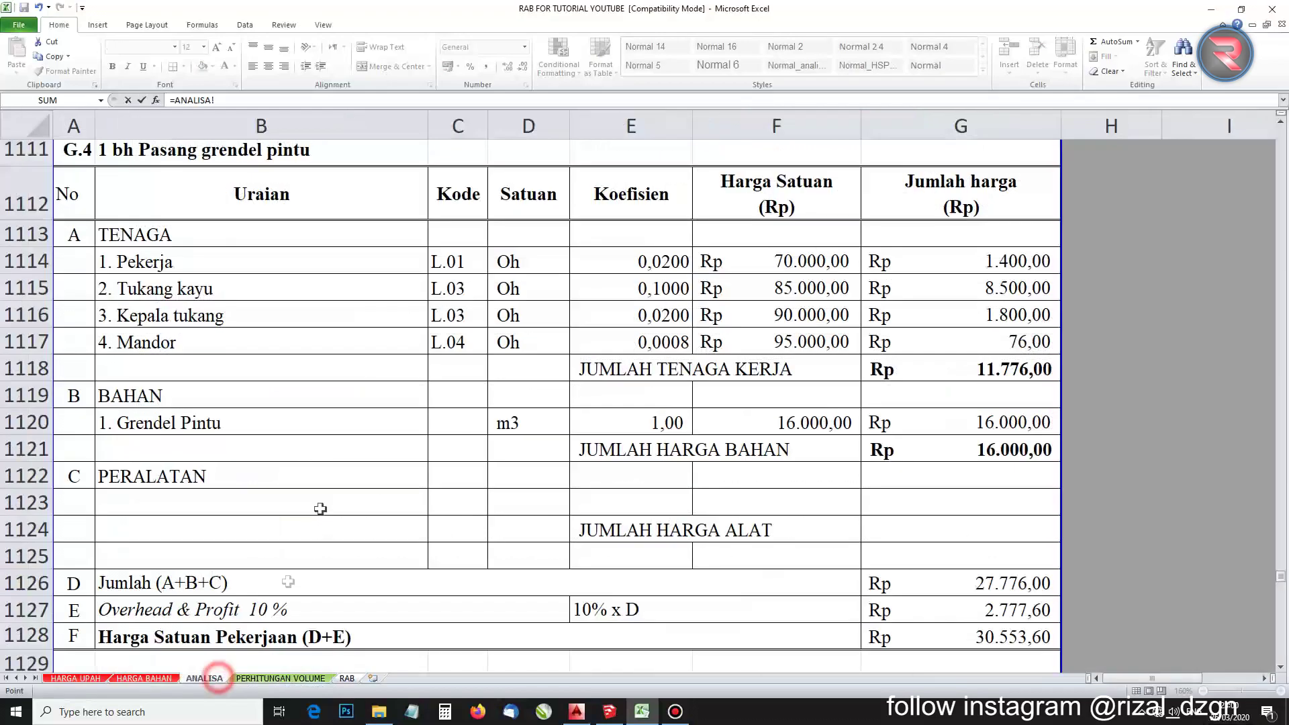
scroll(326, 504, down, 6)
scroll(937, 638, down, 2)
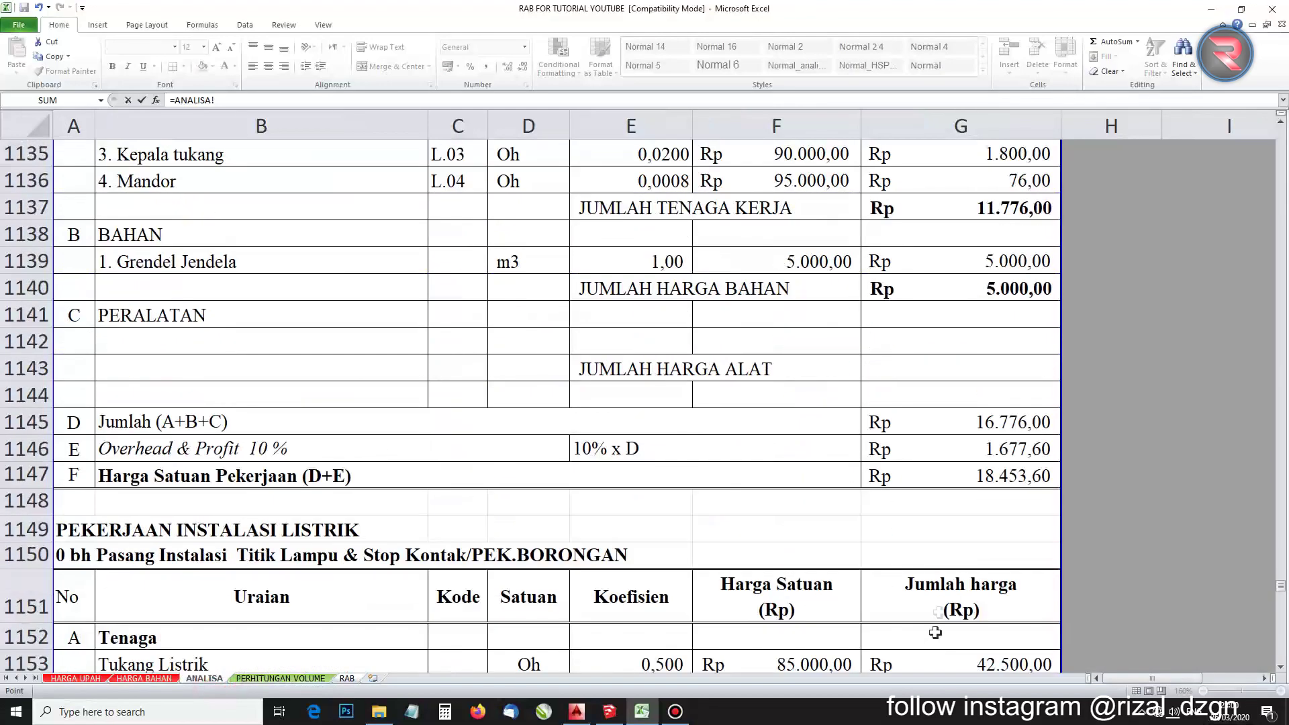
click(942, 475)
key(Return)
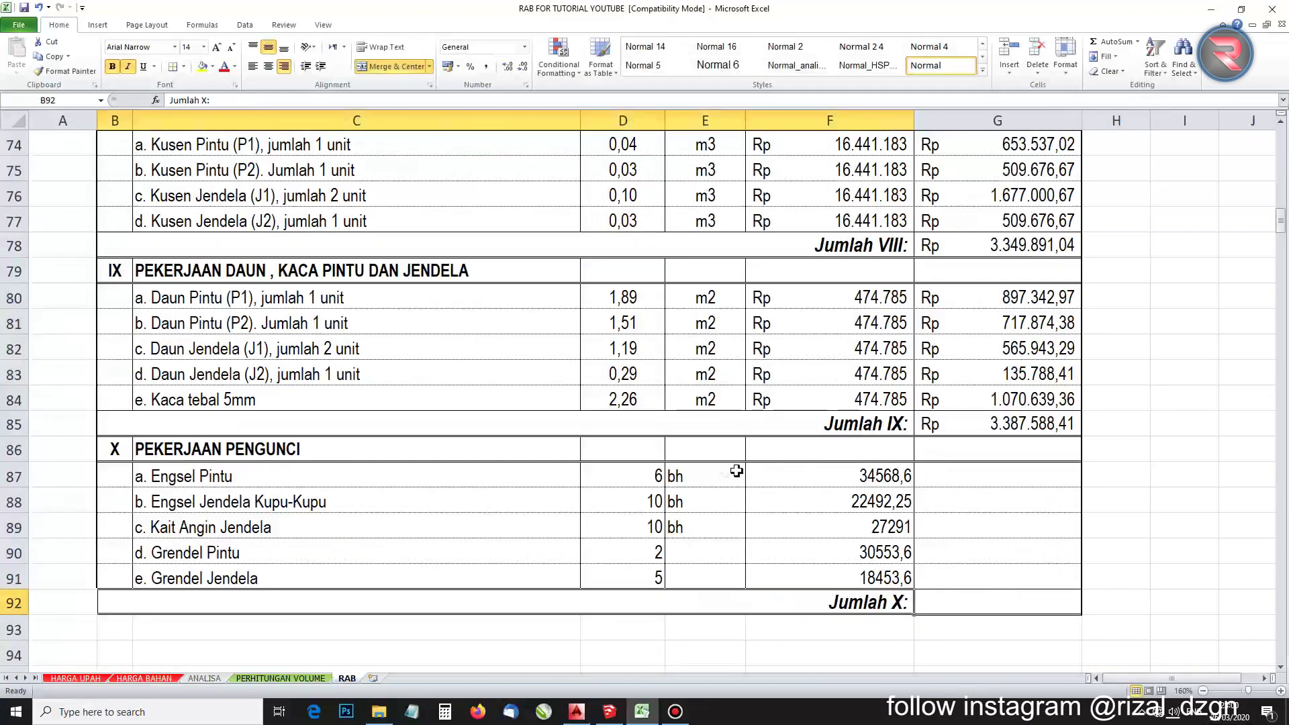
Centre the section X quantities and units in D87:E91 and enter the unit bh in E90 and E91
drag(641, 475, 712, 578)
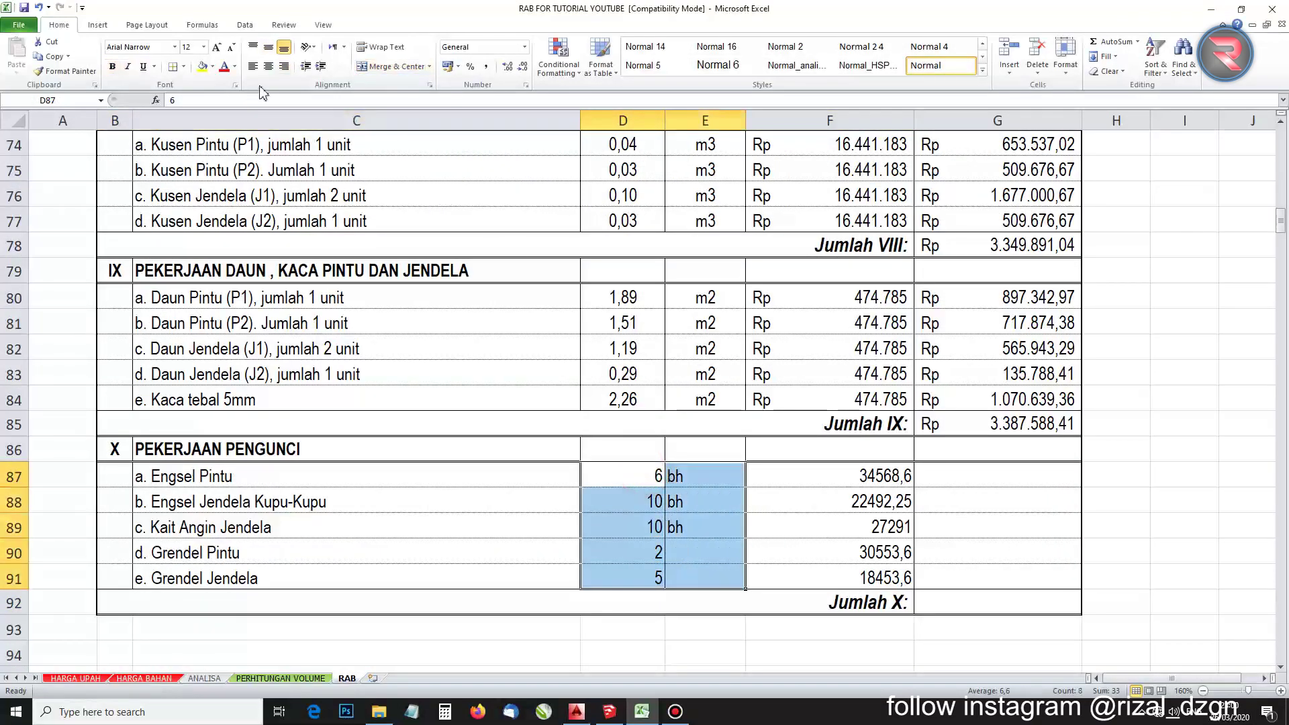
click(268, 66)
click(712, 552)
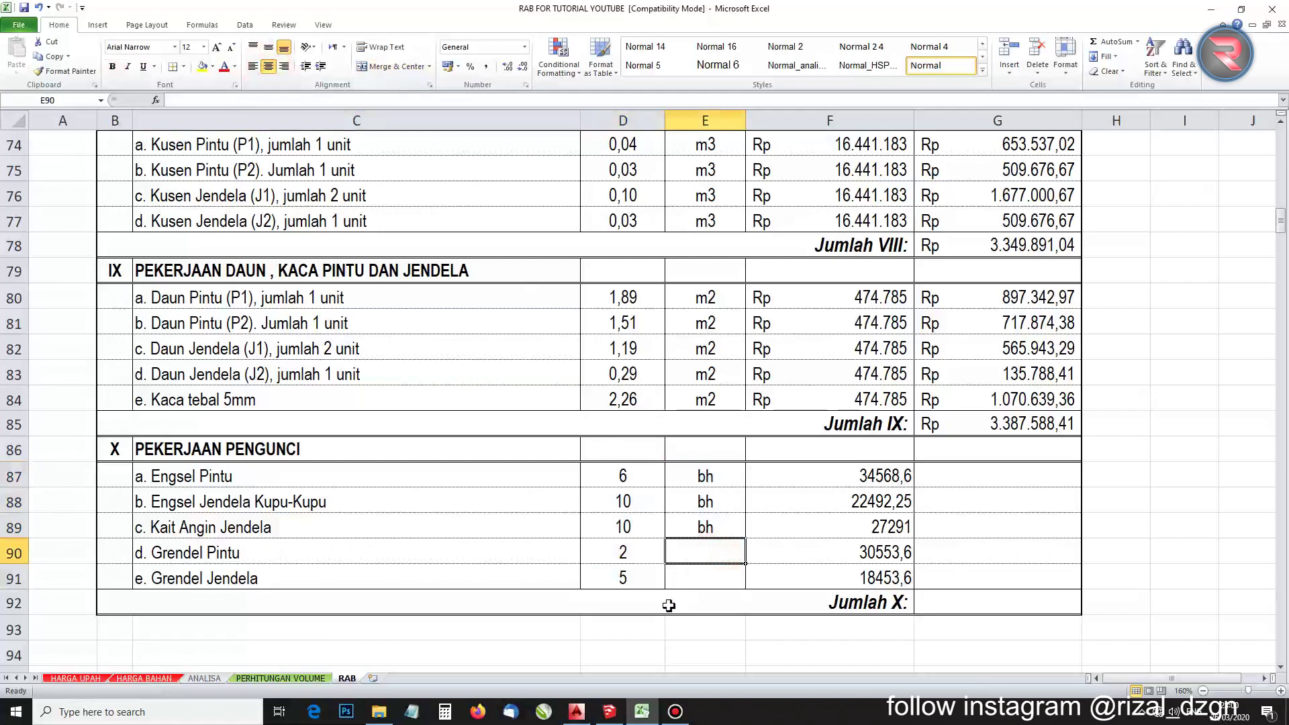
text(bh)
key(Return)
text(bh)
key(Return)
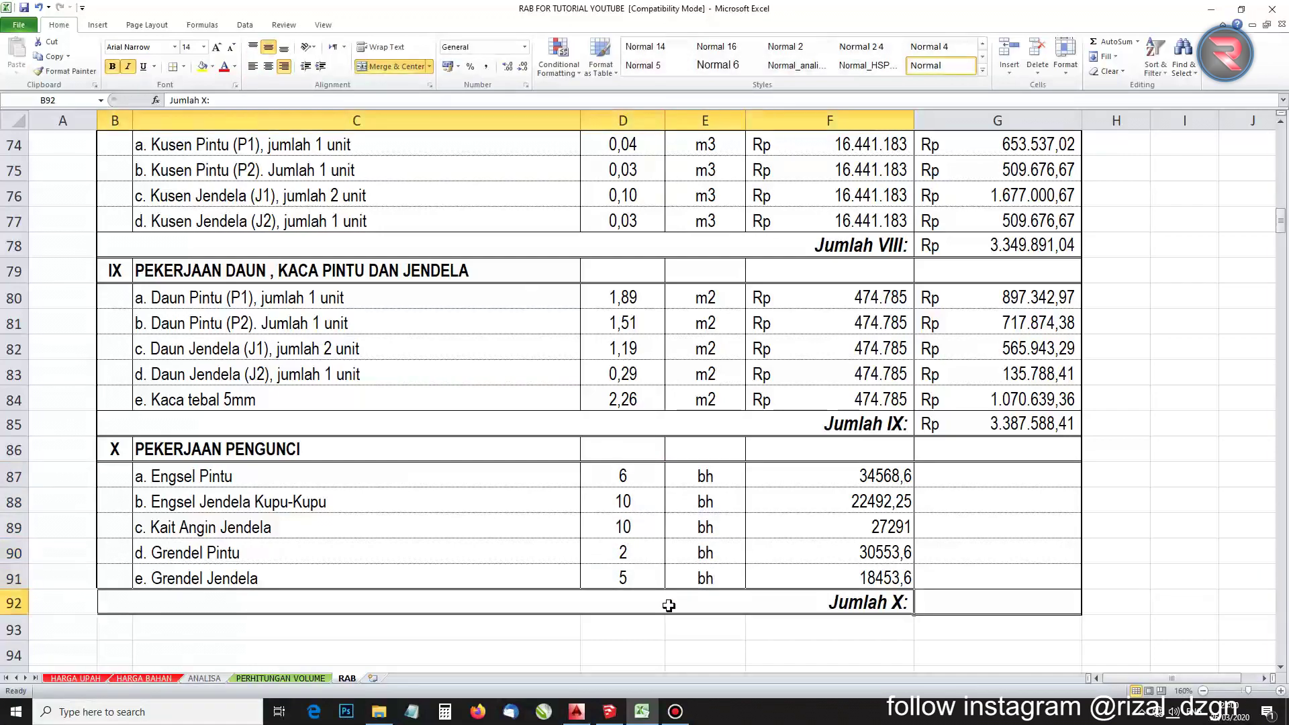
Copy the Rupiah accounting format from F81 onto the section X unit prices in F87:F91
click(805, 327)
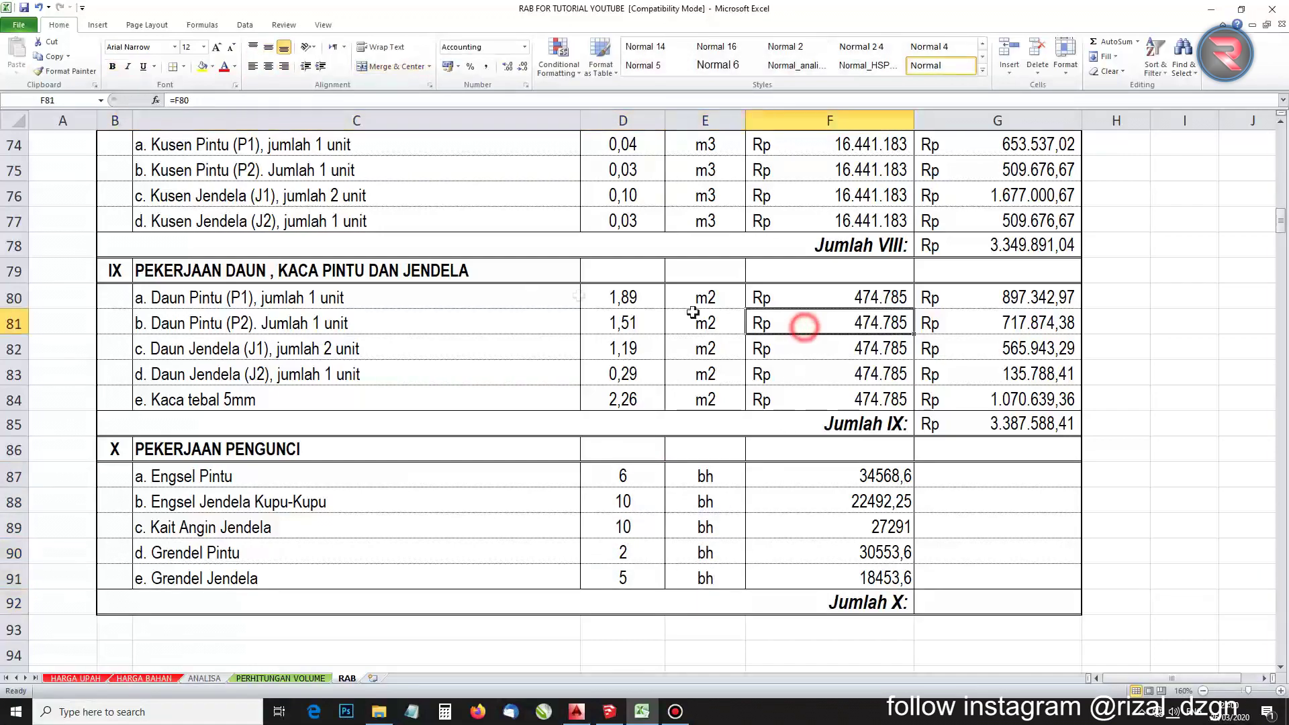
click(70, 71)
mouse_move(806, 473)
mouse_down()
mouse_move(799, 504)
mouse_move(853, 578)
mouse_up()
click(1016, 536)
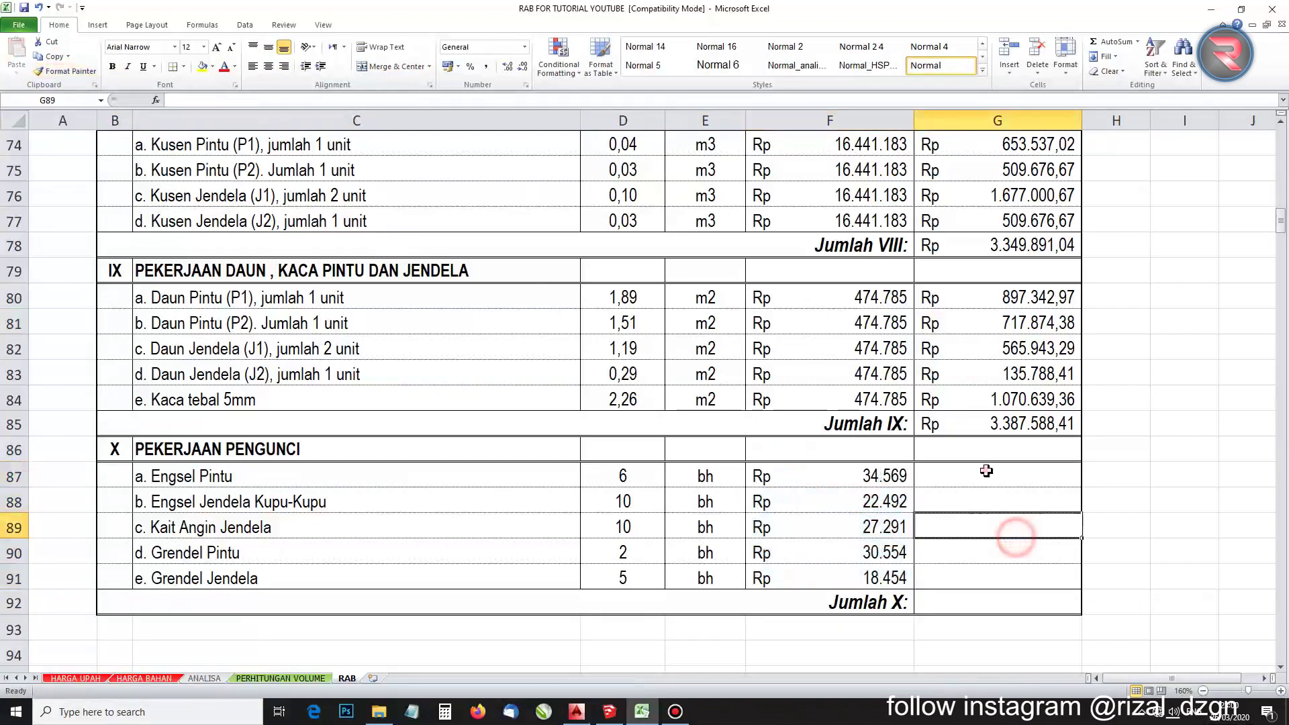
Calculate the Engsel Pintu total in G87 with the formula =D87*F87
click(984, 478)
text(=)
click(624, 474)
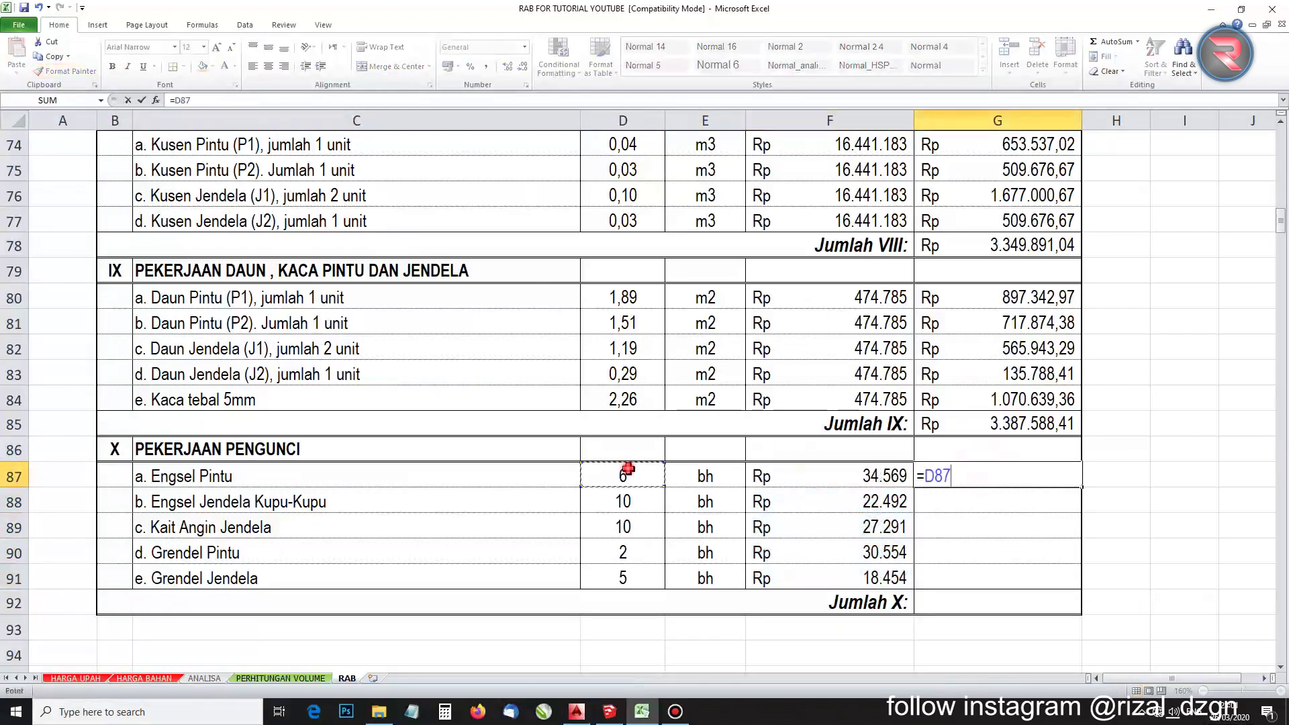
text(*)
click(826, 477)
key(Return)
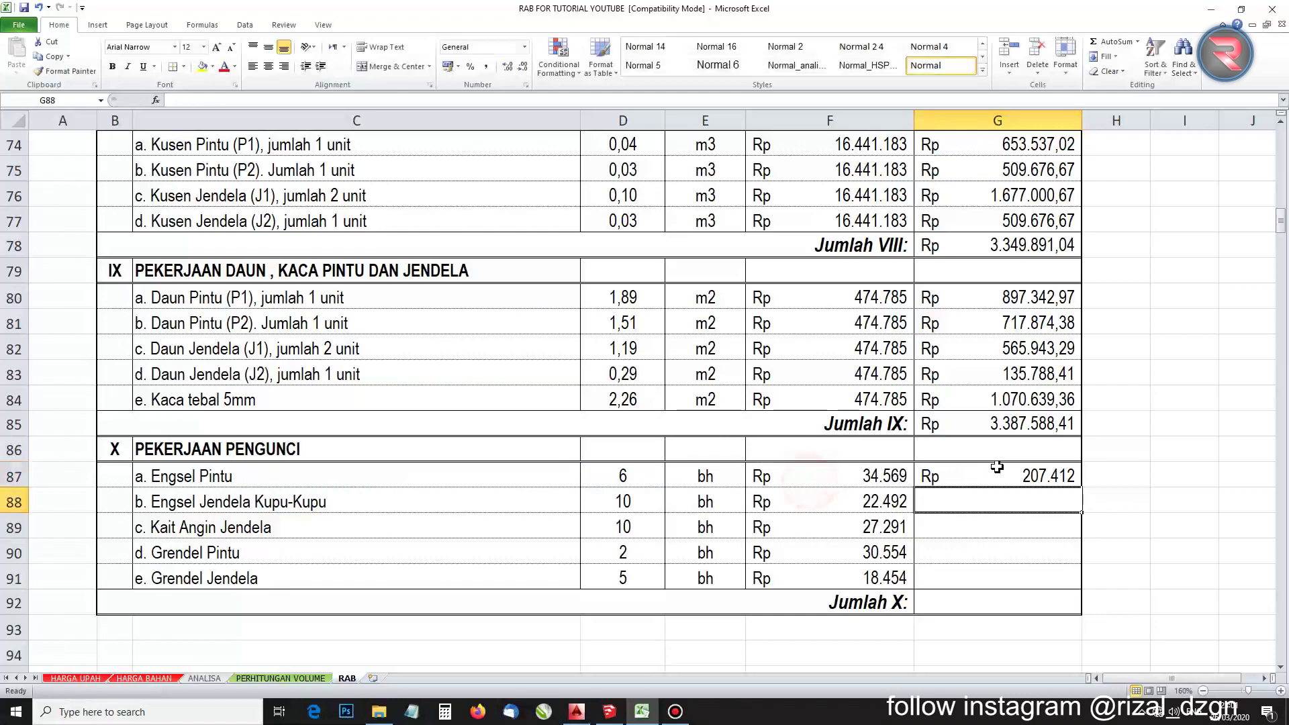
Fill the total price formula from G87 down to G91 for the remaining section X items
click(998, 477)
drag(1086, 488, 1083, 557)
key(ctrl+z)
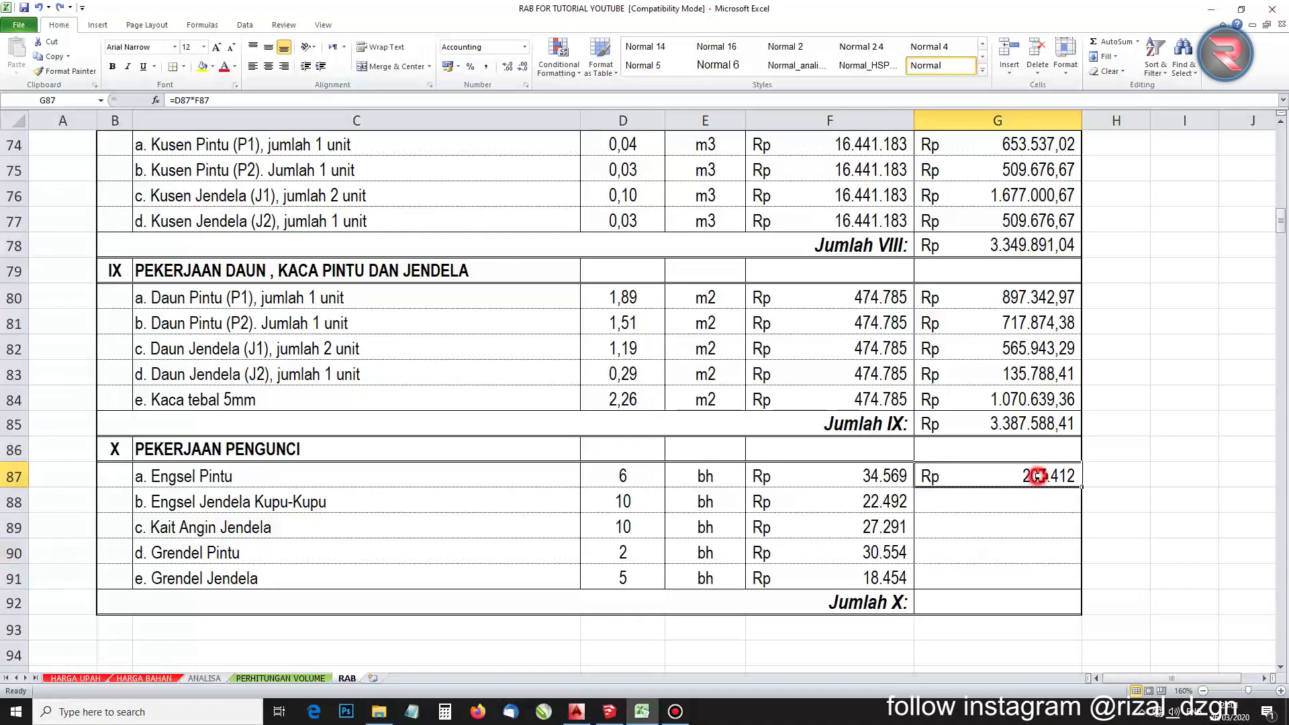
drag(1082, 488, 1072, 583)
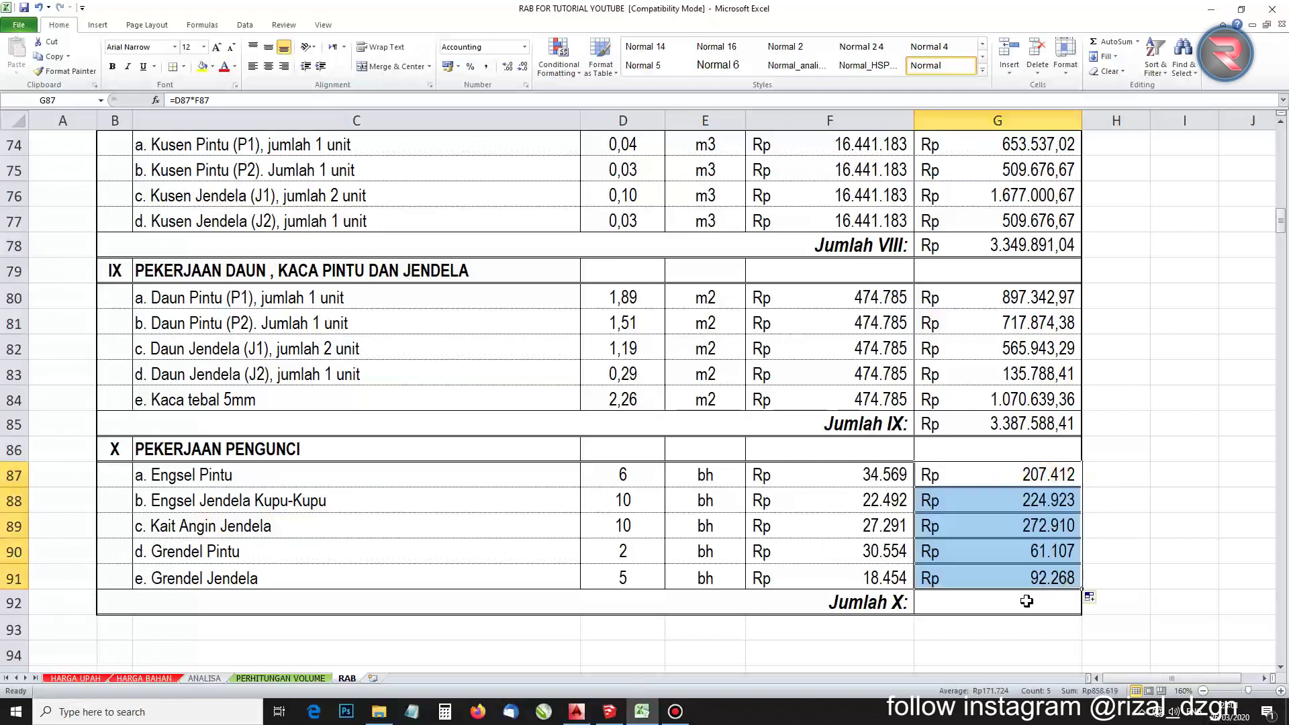
Set the inner horizontal borders of G87:G91 to the fine dotted line style used in the other rows
click(172, 69)
click(99, 200)
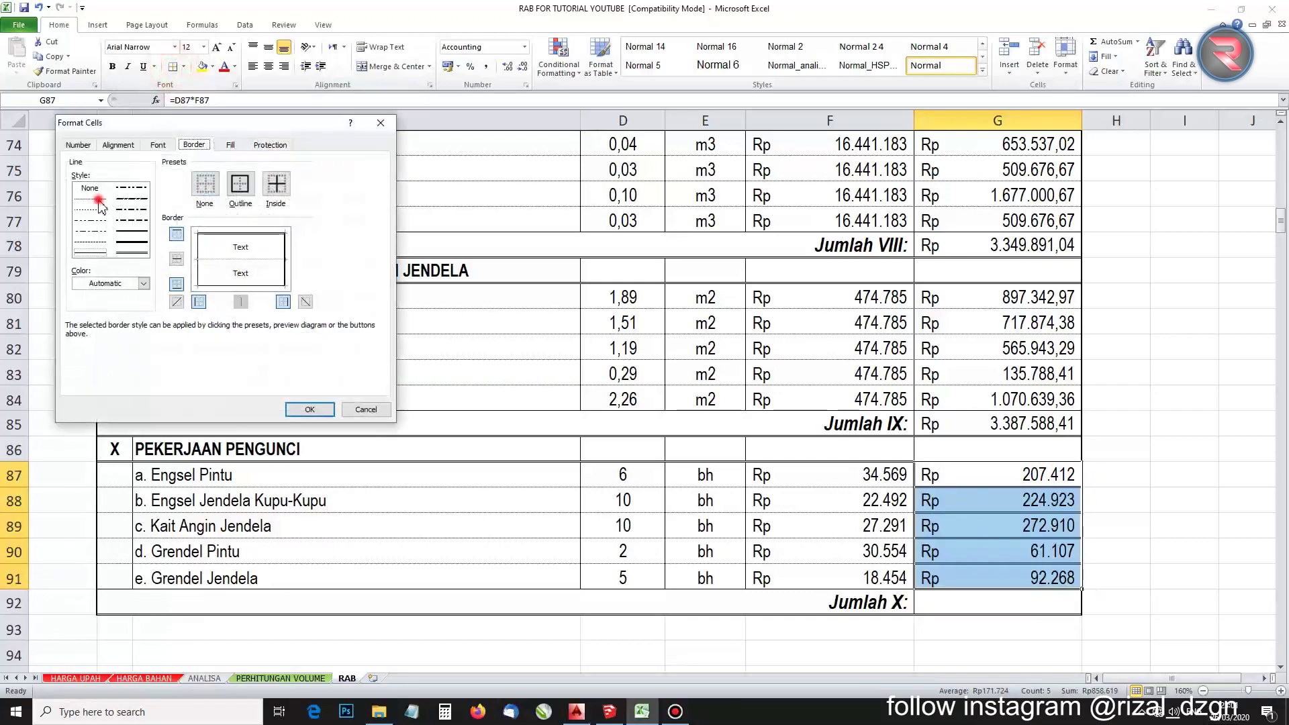
click(177, 259)
click(310, 410)
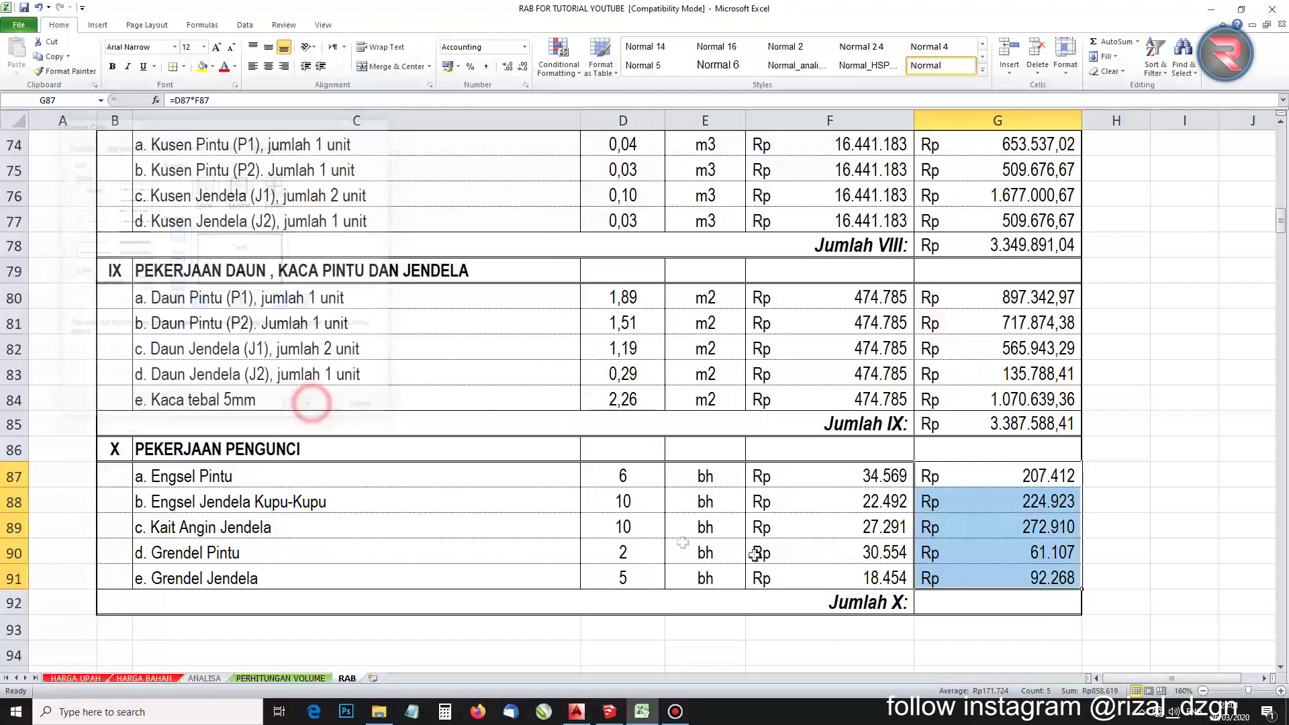
Total section X in the Jumlah X cell G92 with =SUM(G87:G91)
click(920, 604)
text(=)
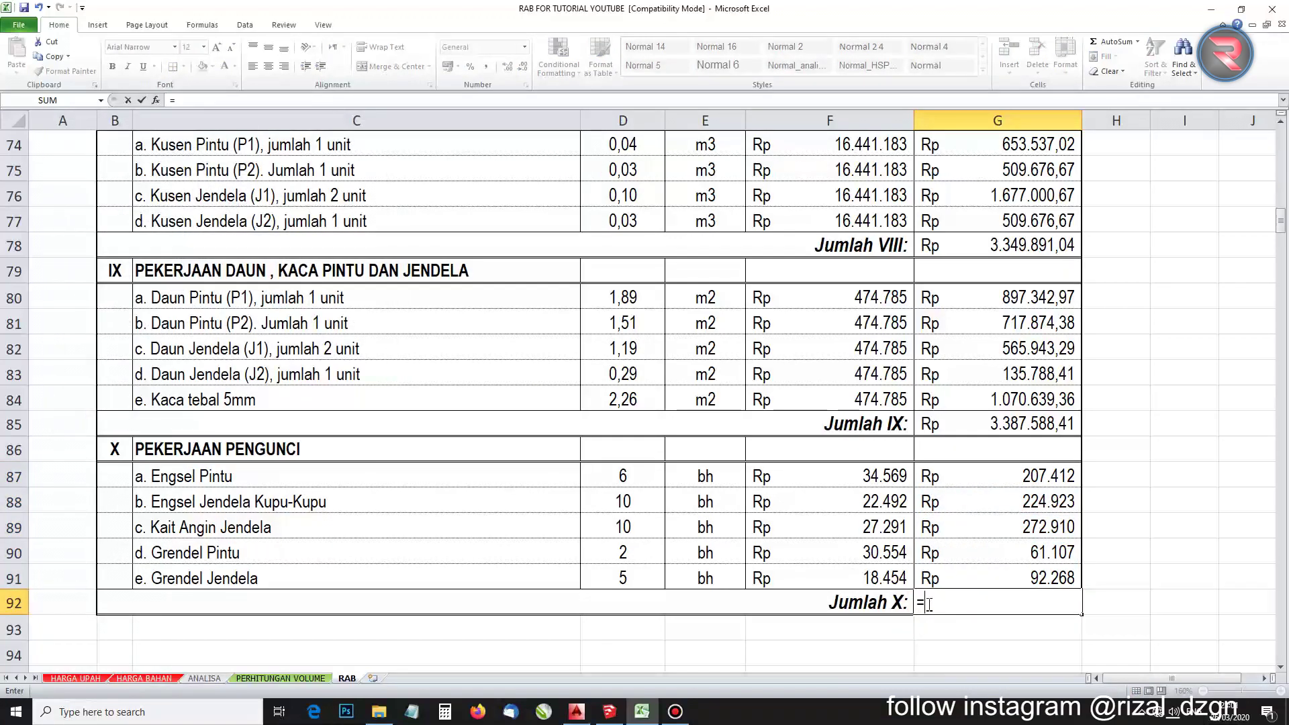
text(sum()
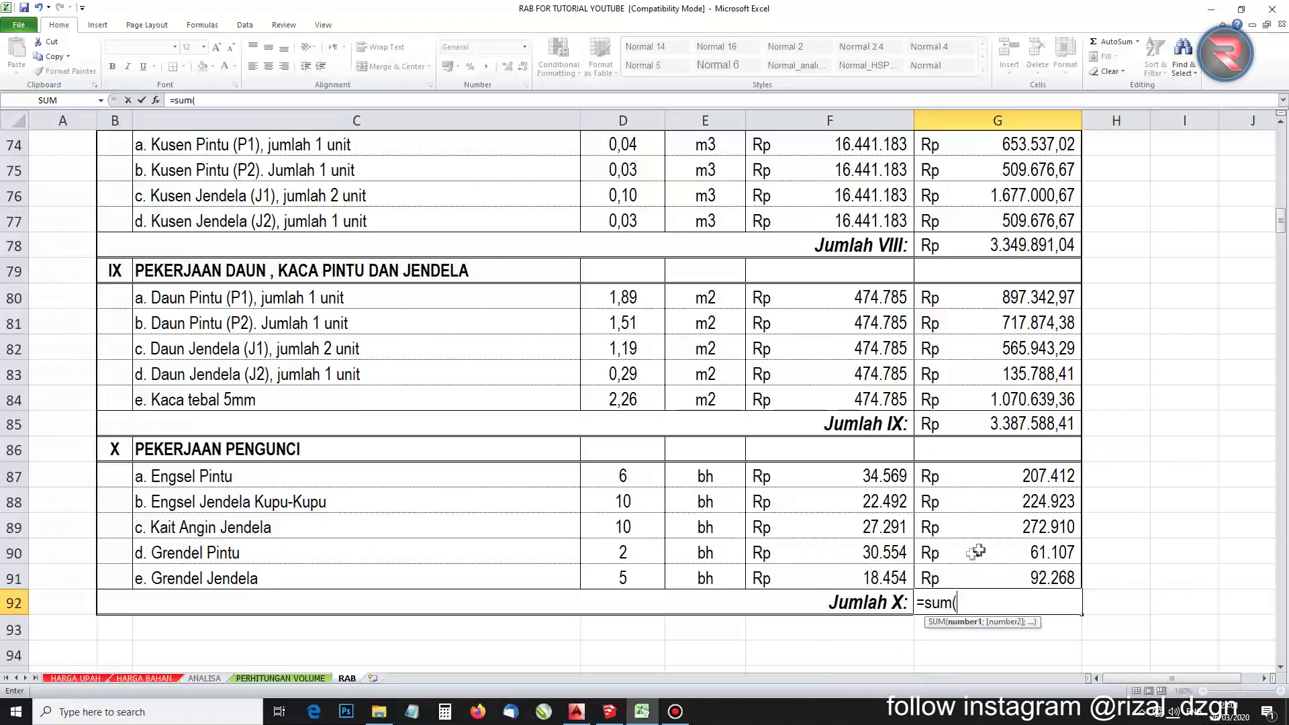
drag(986, 478, 975, 575)
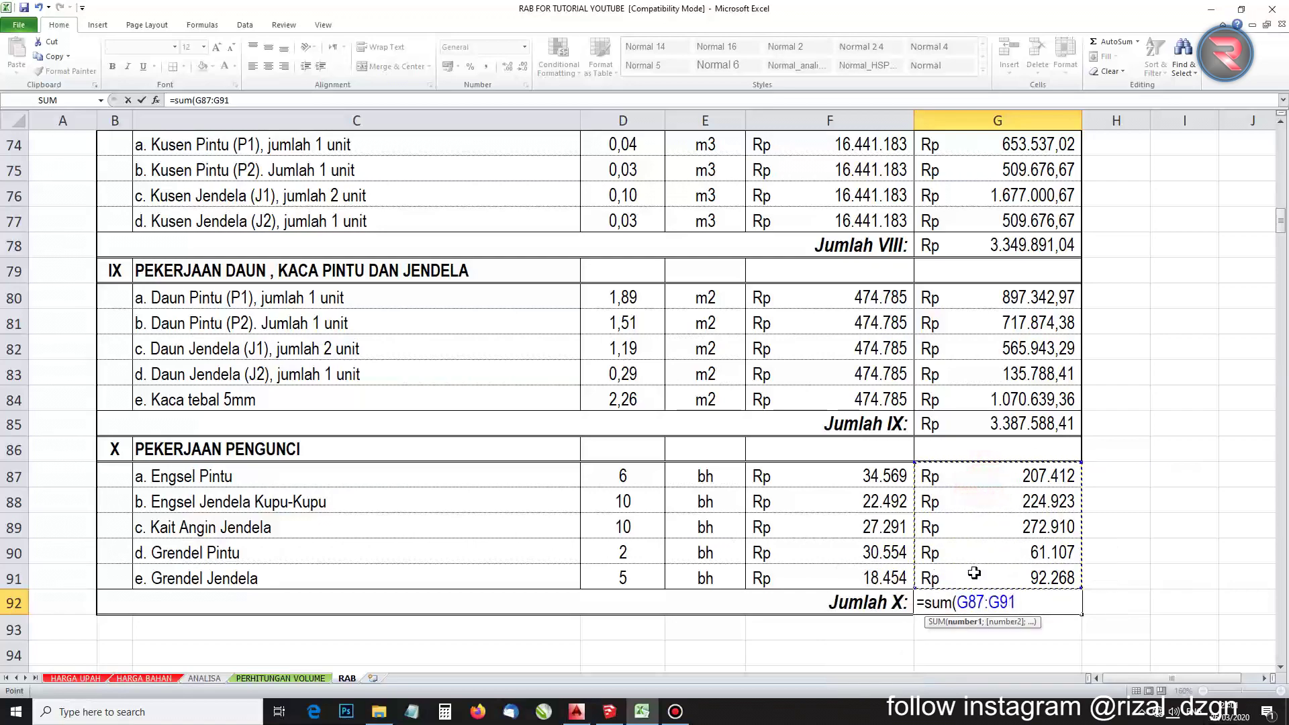
text())
key(Return)
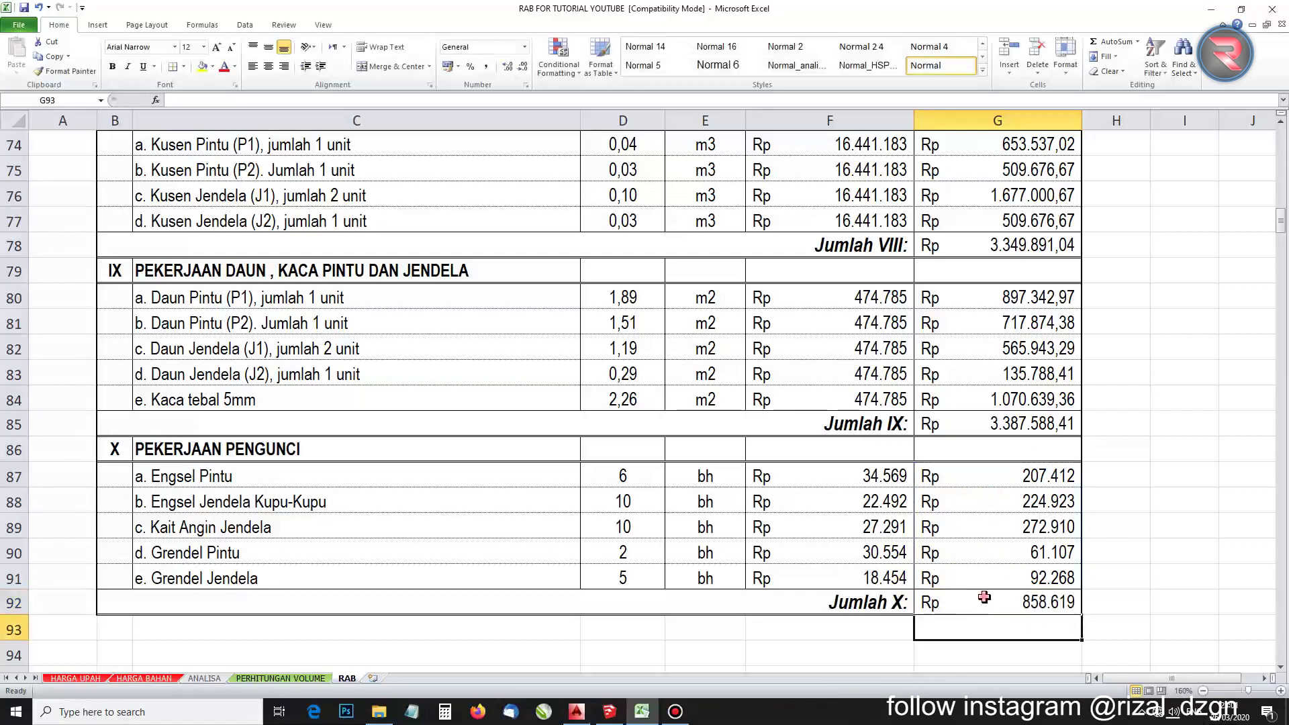
click(983, 603)
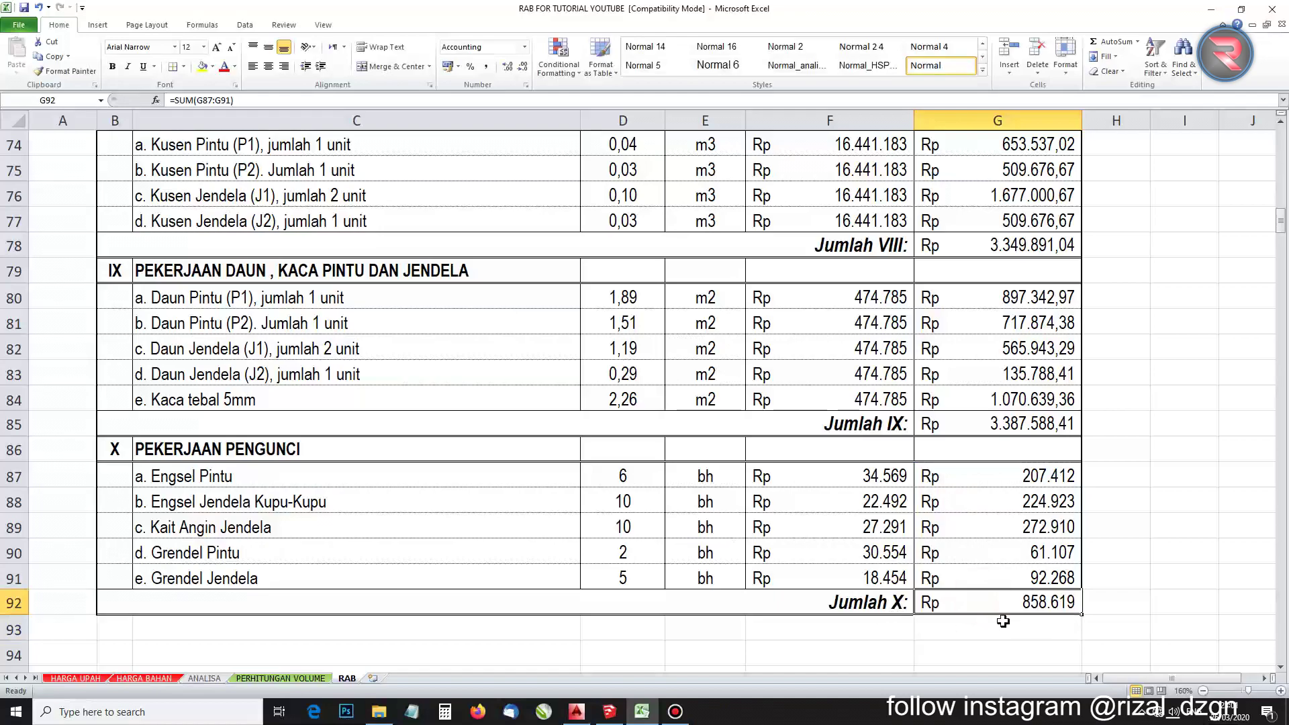
Look over the completed RAB sections, the window and door drawings in AutoCAD, and the house model in SketchUp
scroll(1004, 622, down, 1)
scroll(981, 618, up, 1)
scroll(739, 504, up, 4)
scroll(557, 421, down, 5)
scroll(519, 405, up, 1)
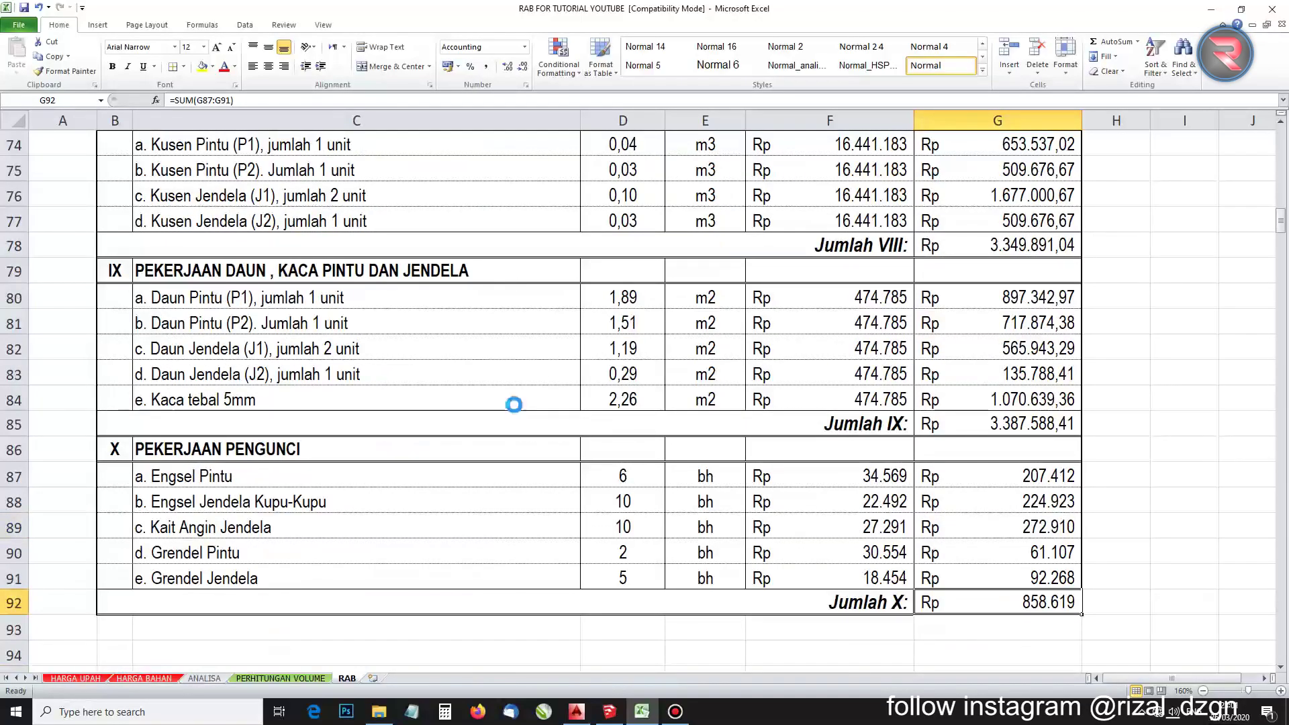
click(576, 711)
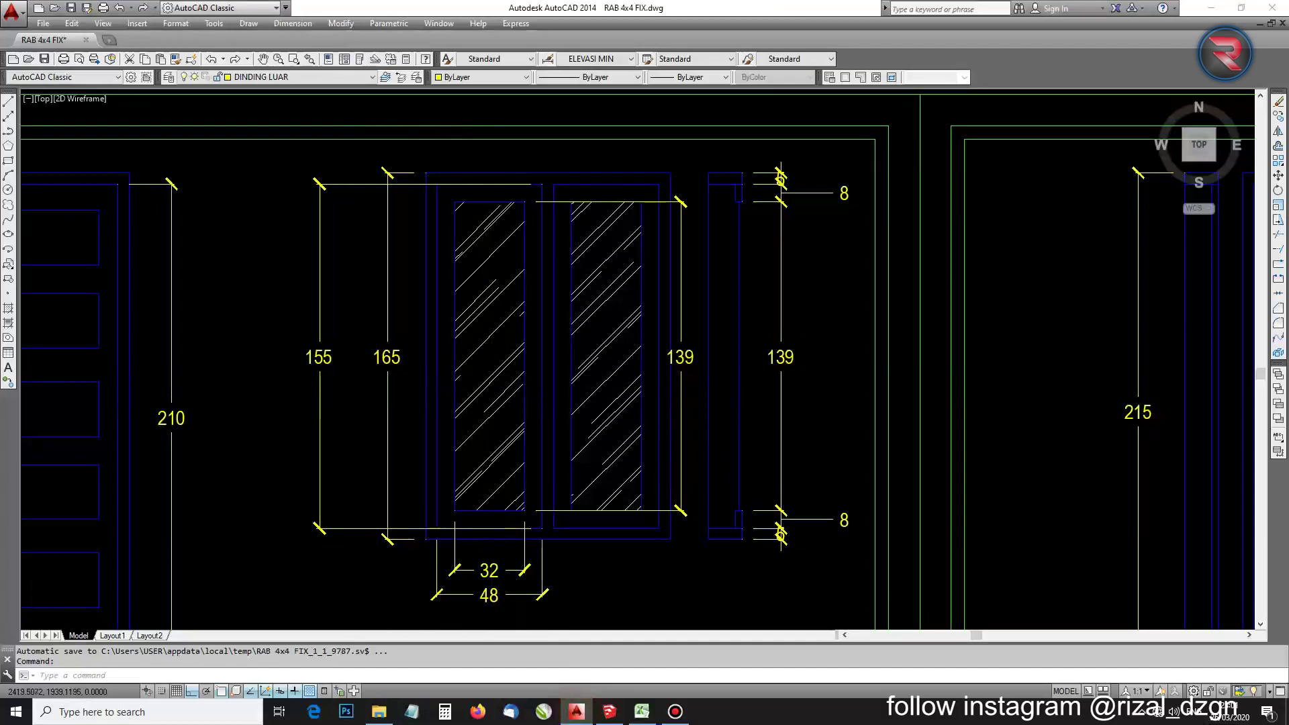
scroll(350, 407, down, 2)
scroll(349, 408, down, 5)
scroll(261, 361, up, 7)
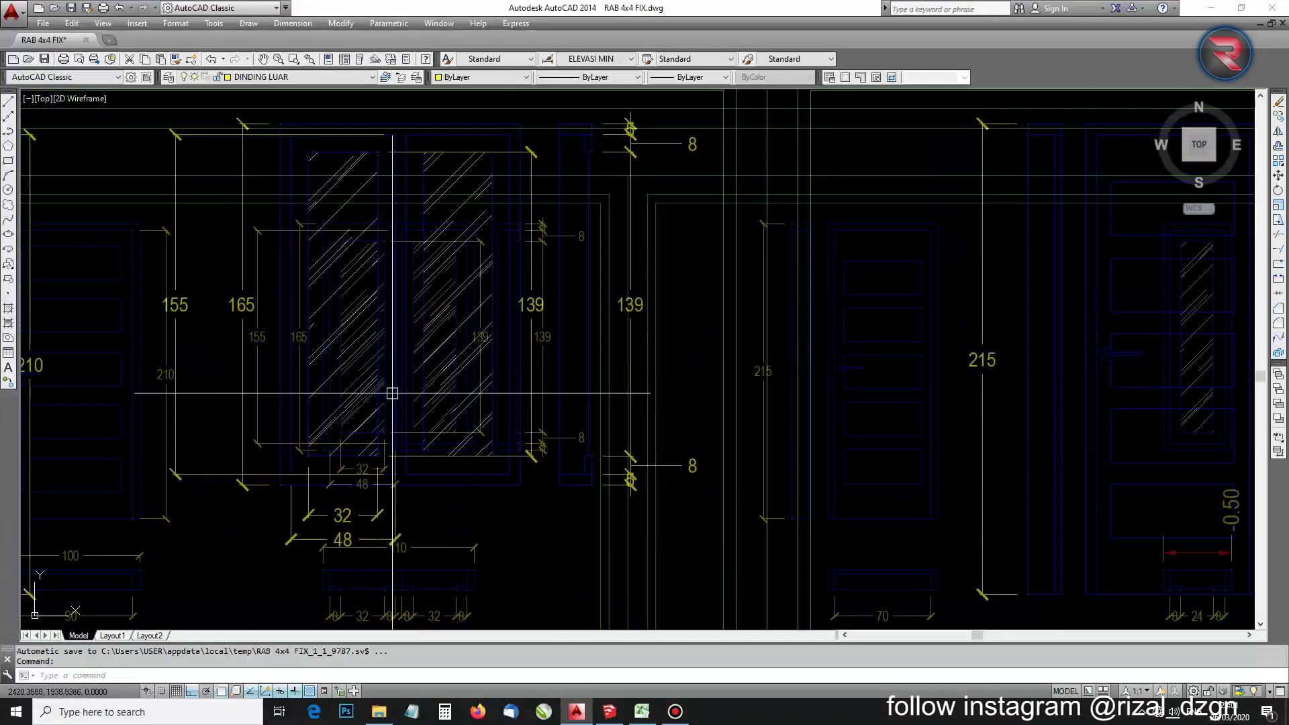
click(609, 711)
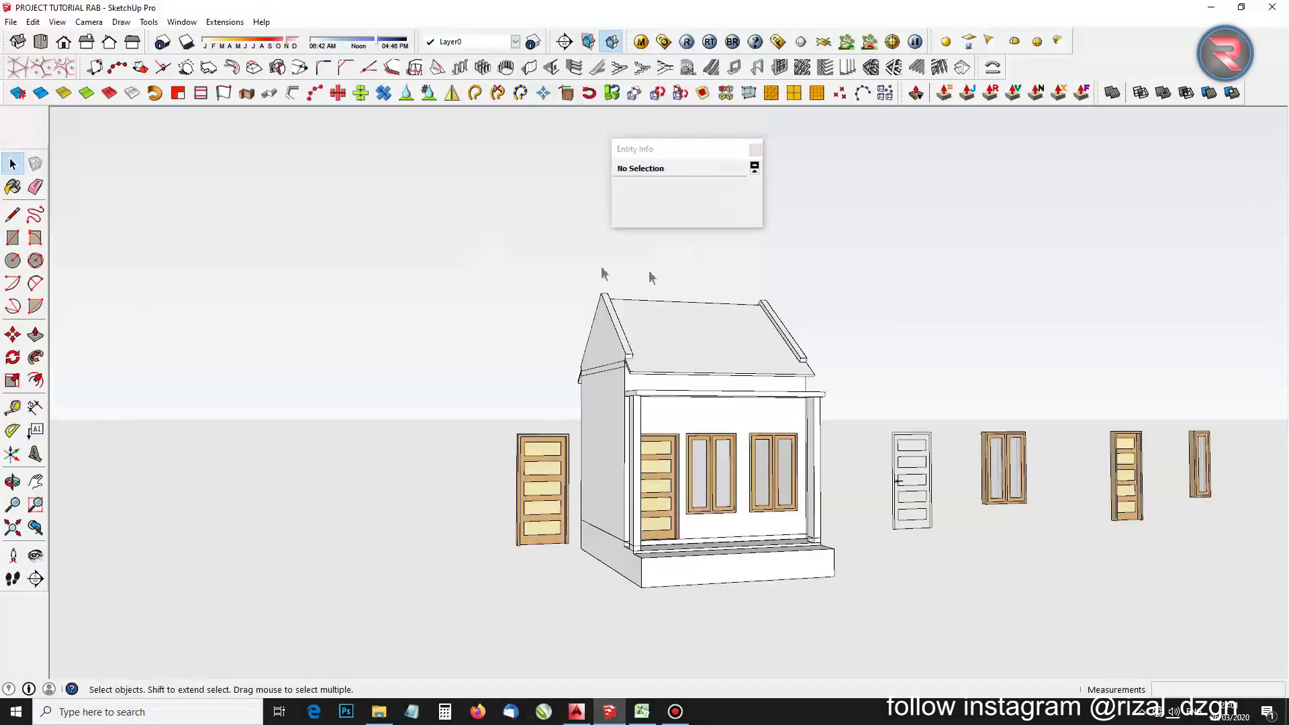
Return to Excel and review sections VII to X of the RAB sheet through the Jumlah X row
click(642, 711)
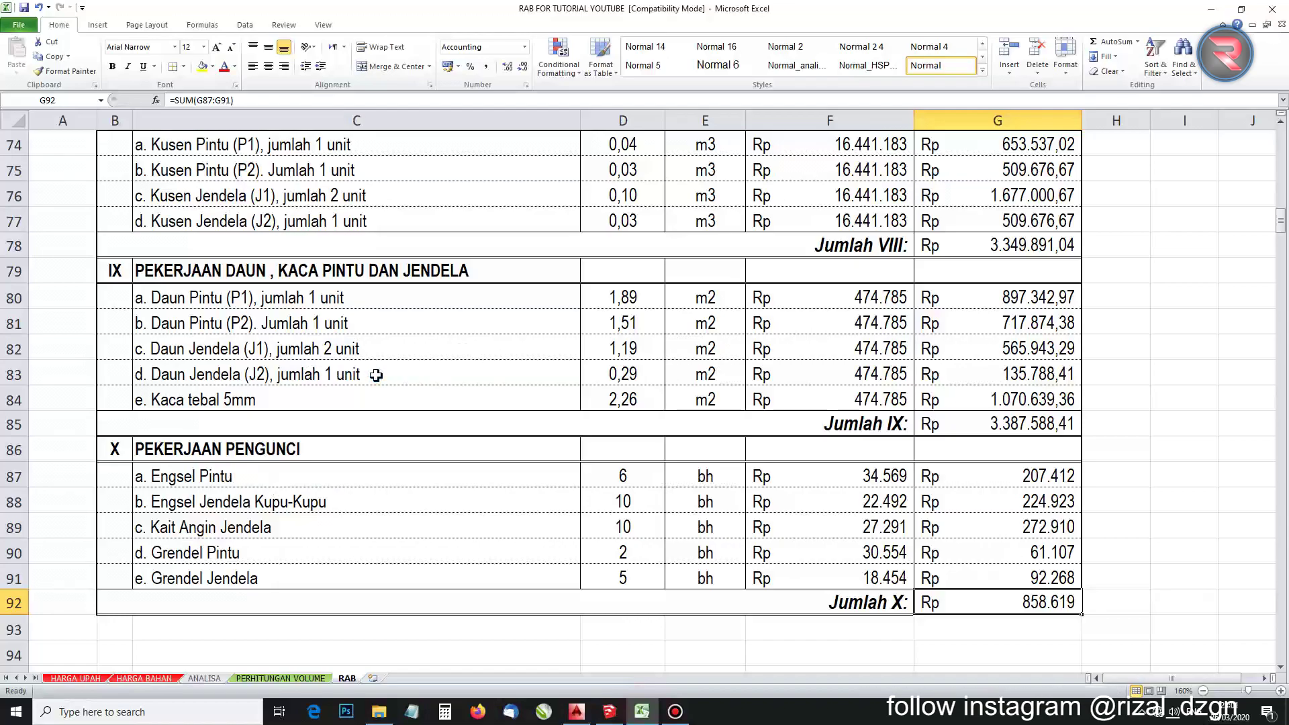
scroll(380, 370, up, 2)
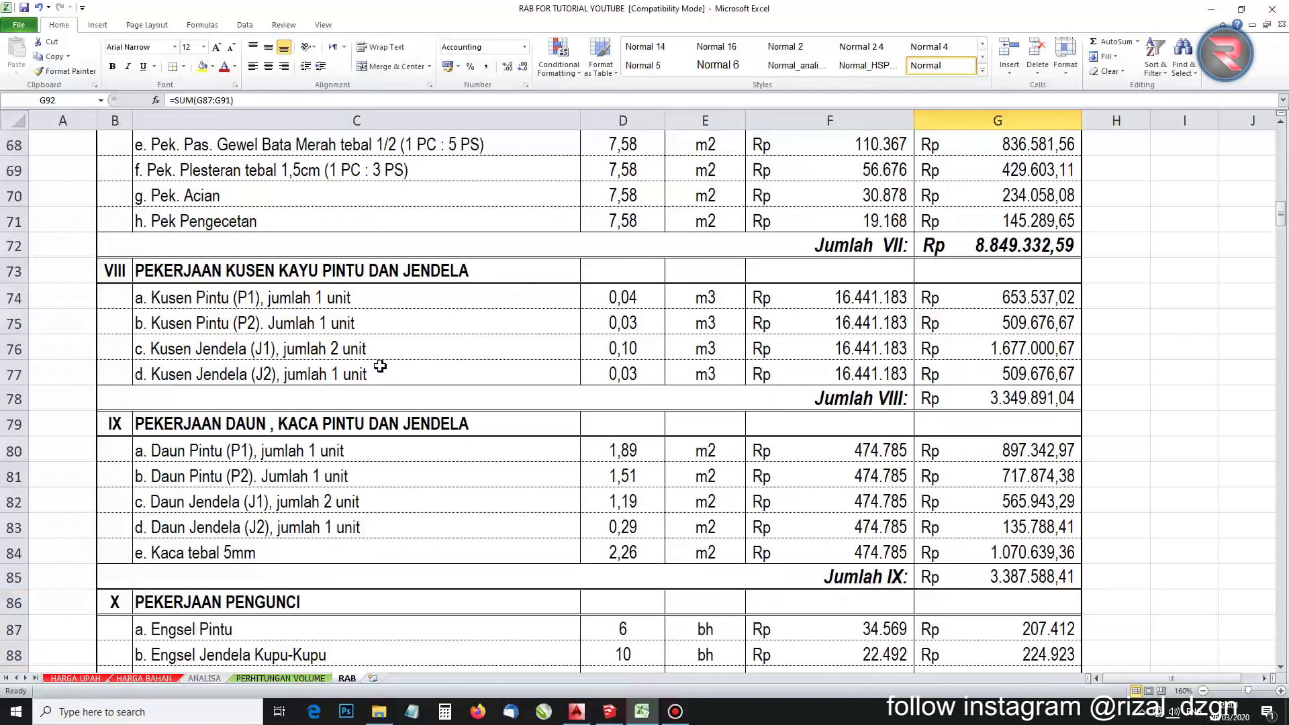
scroll(380, 369, down, 3)
scroll(379, 363, up, 2)
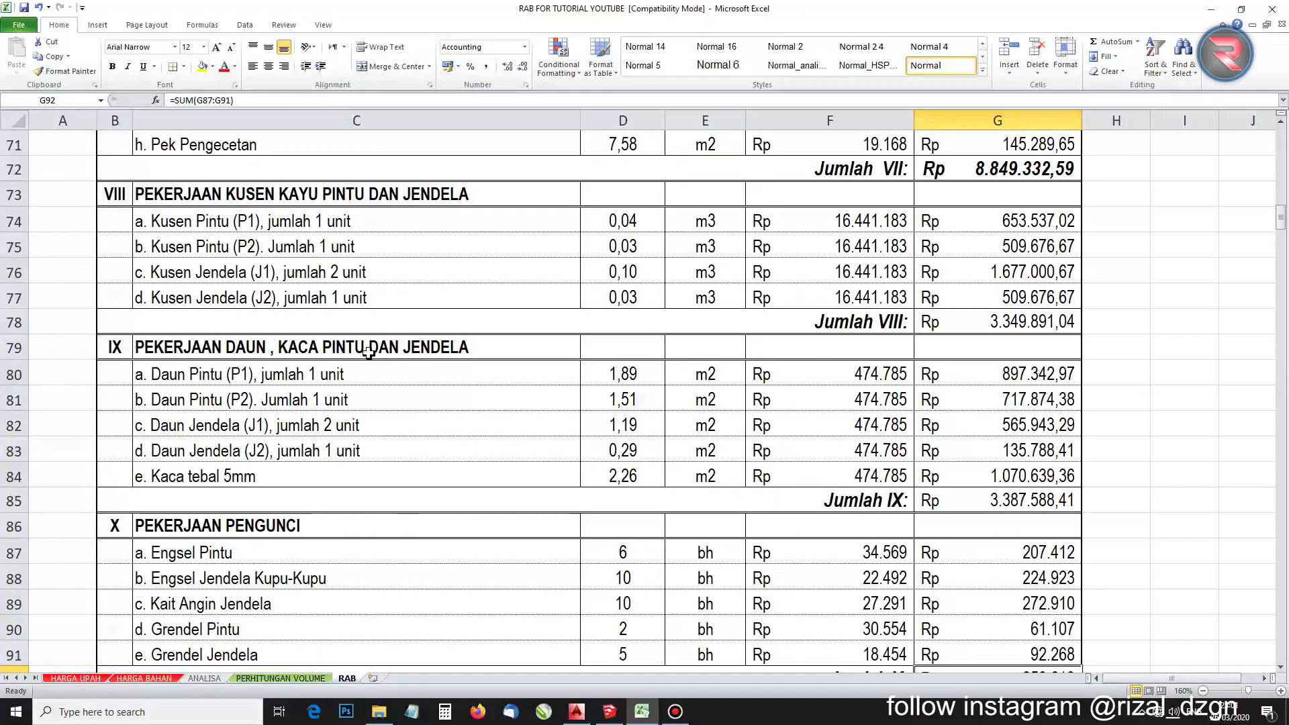
scroll(371, 356, down, 3)
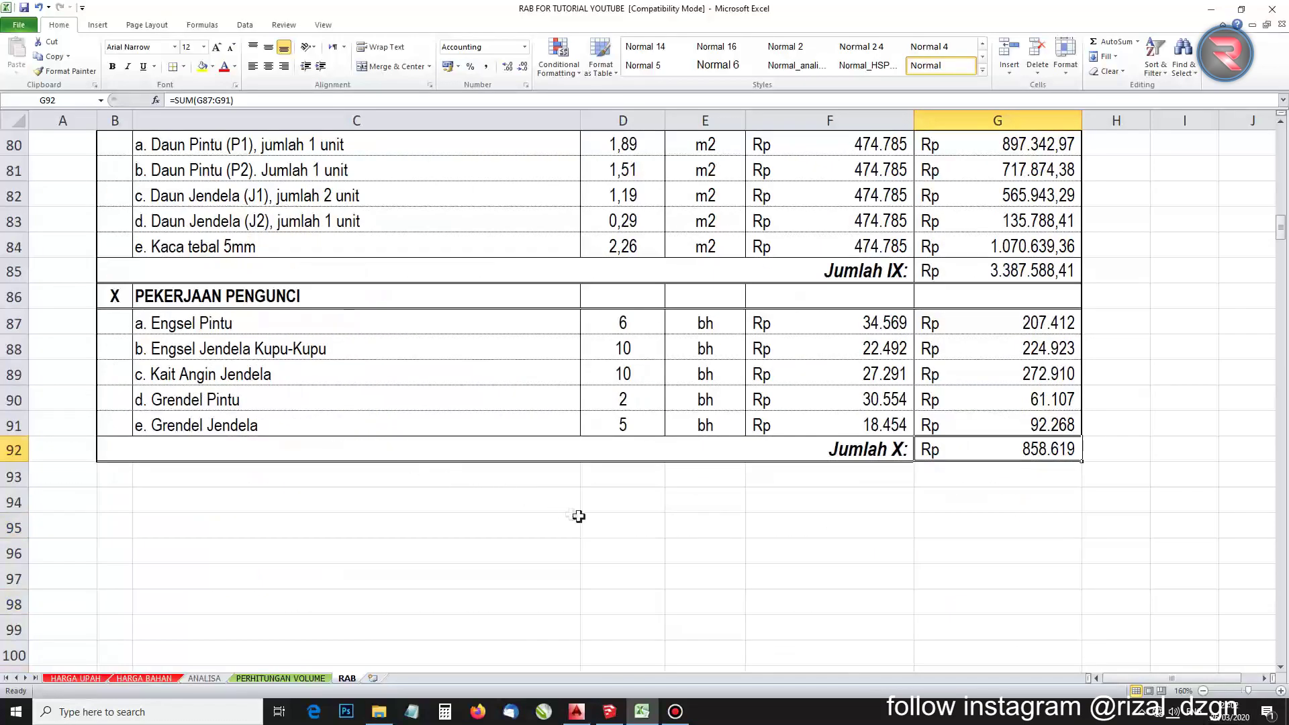